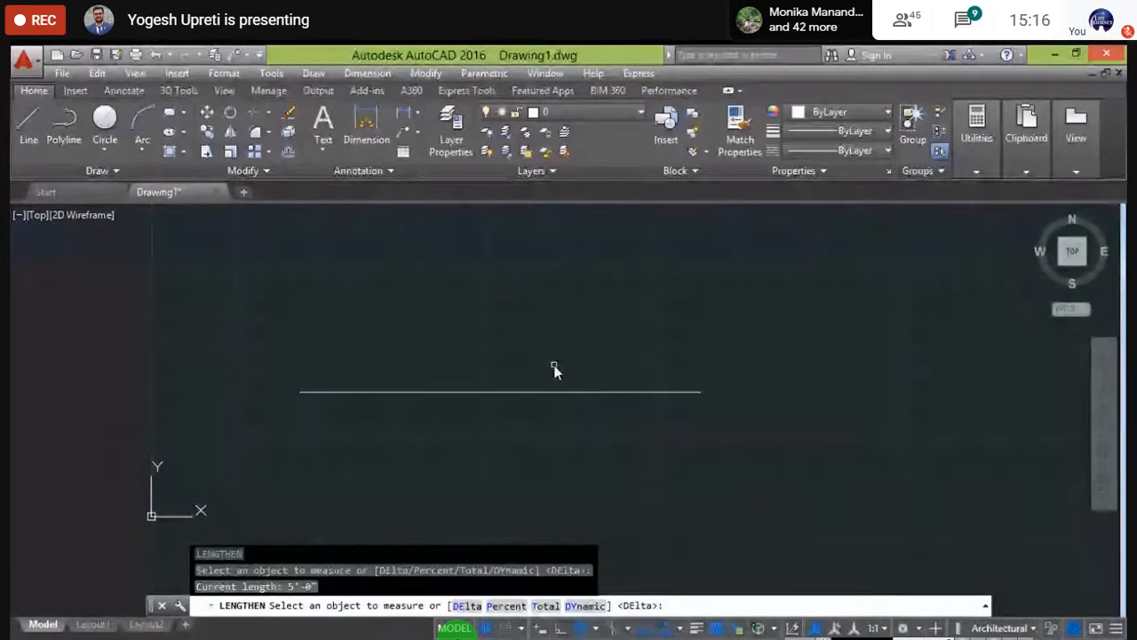
- Cancel the current command and restart LENGTHEN (LEN) with the DElta option
{"action": "key", "text": "Escape"}
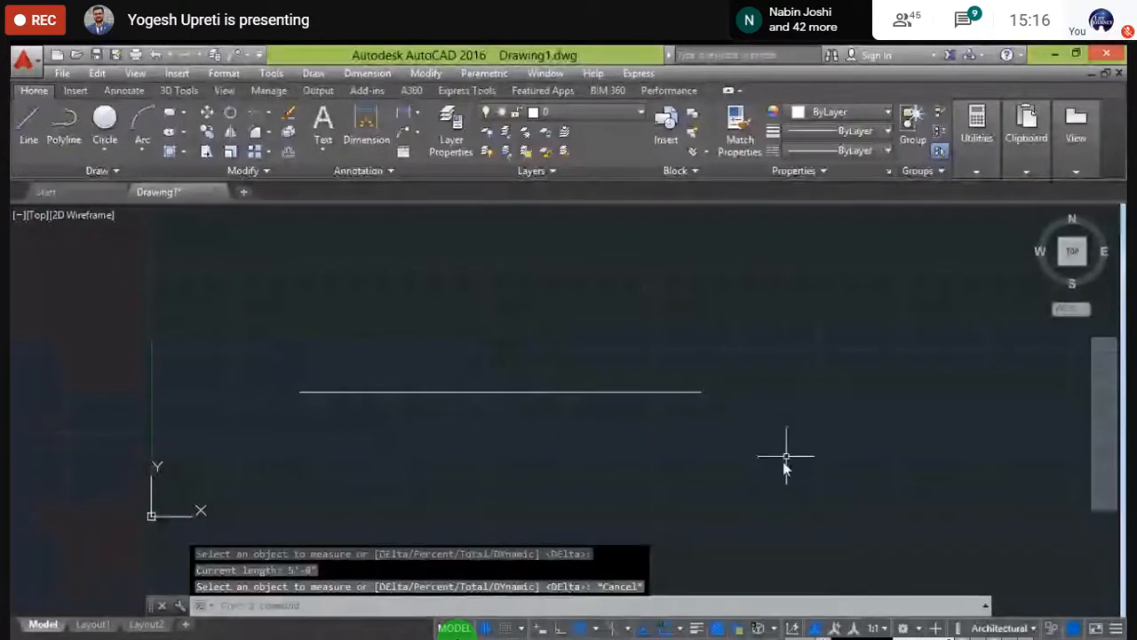
{"action": "middle_click_drag", "start_coordinate": [545, 460], "coordinate": [515, 459]}
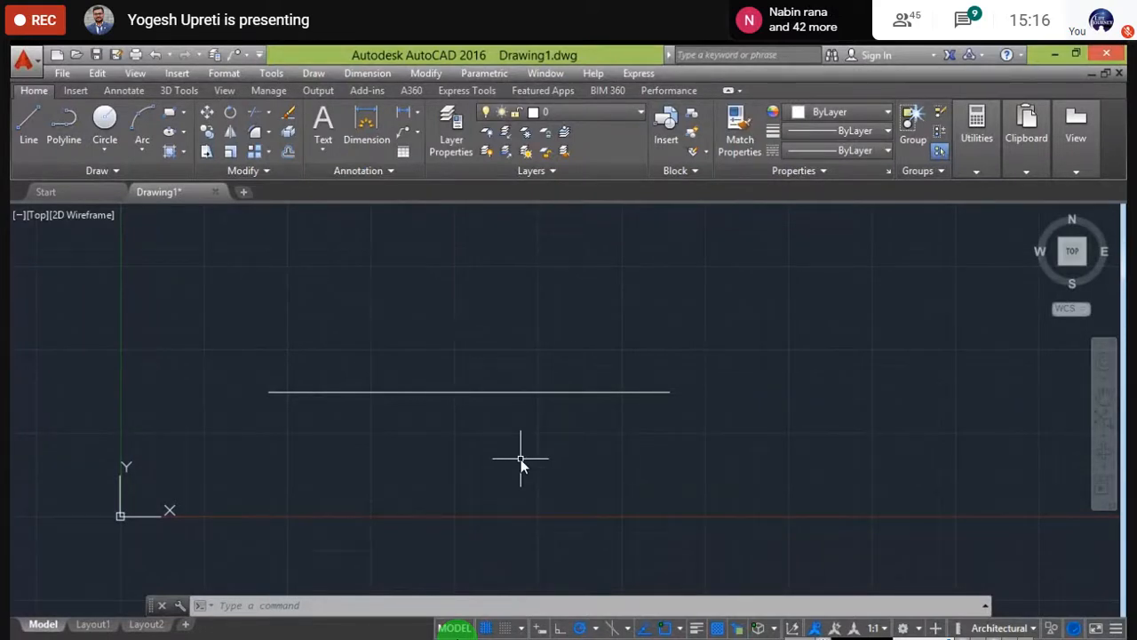
{"action": "type", "text": "l"}
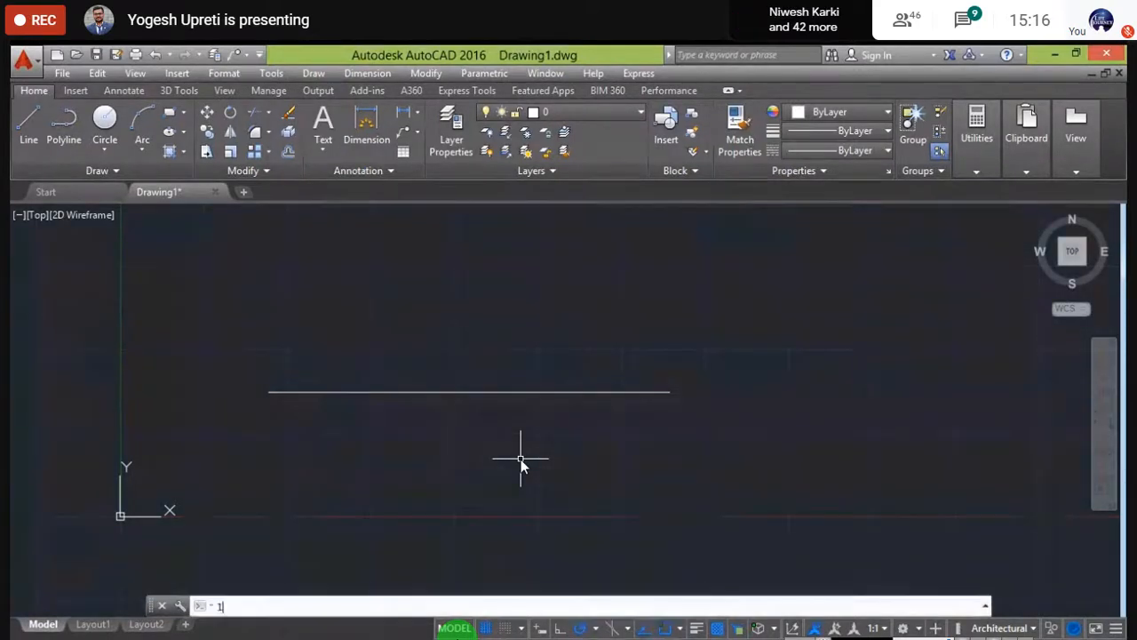
{"action": "type", "text": "en"}
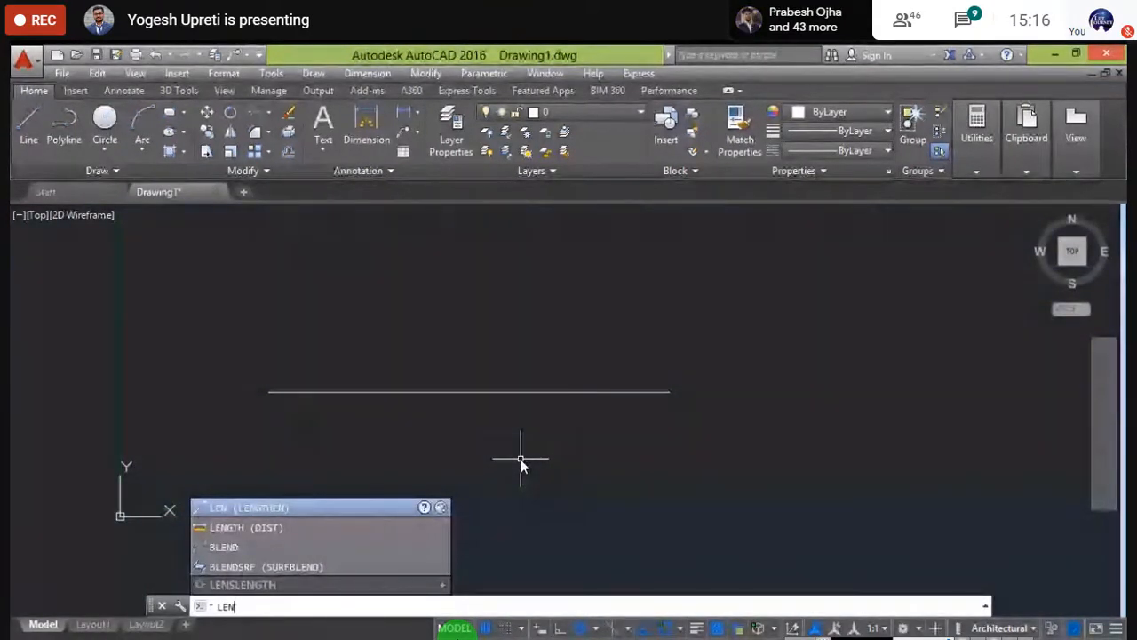
{"action": "key", "text": "Return"}
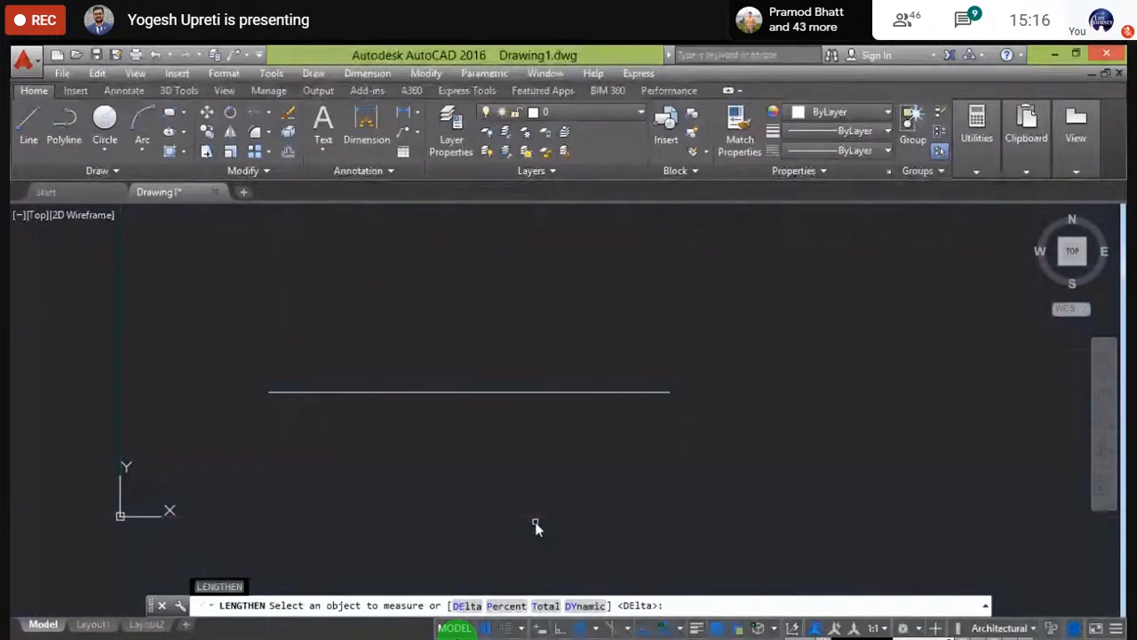
{"action": "left_click", "coordinate": [468, 606]}
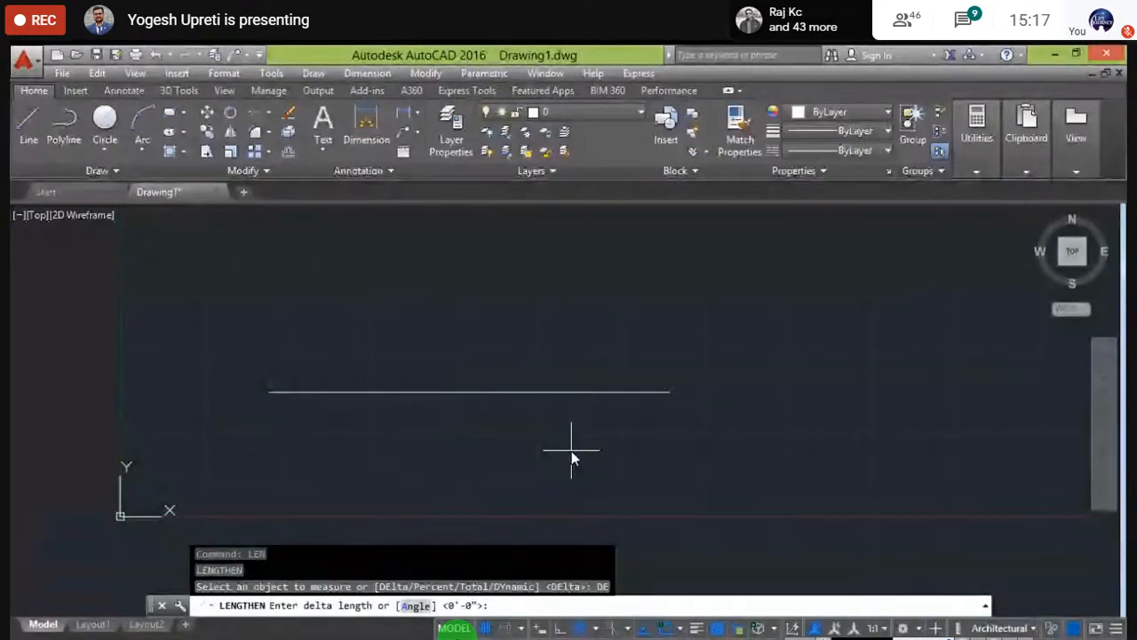
- Use a 1' delta to extend the horizontal line at its right end, then end LENGTHEN
{"action": "type", "text": "1'"}
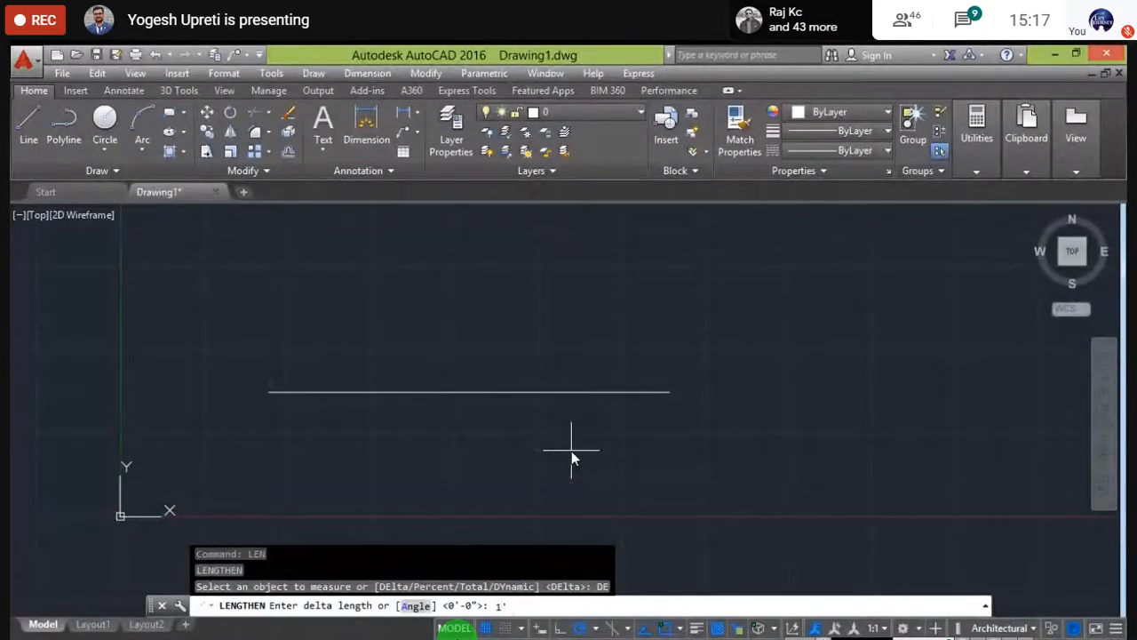
{"action": "key", "text": "Return"}
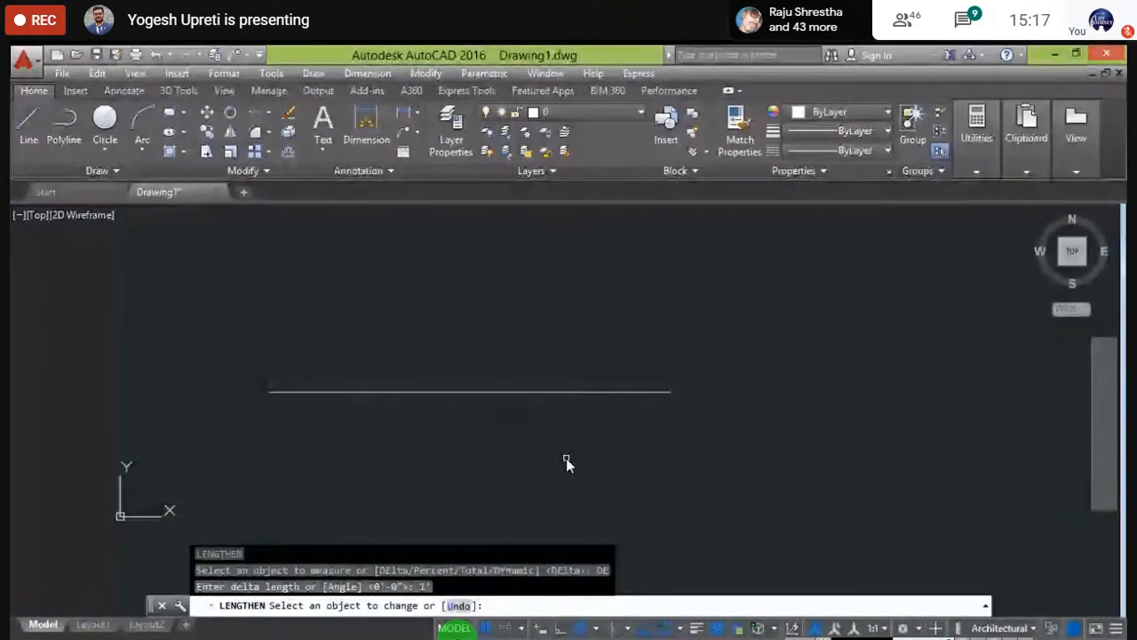
{"action": "middle_click_drag", "start_coordinate": [569, 462], "coordinate": [566, 414]}
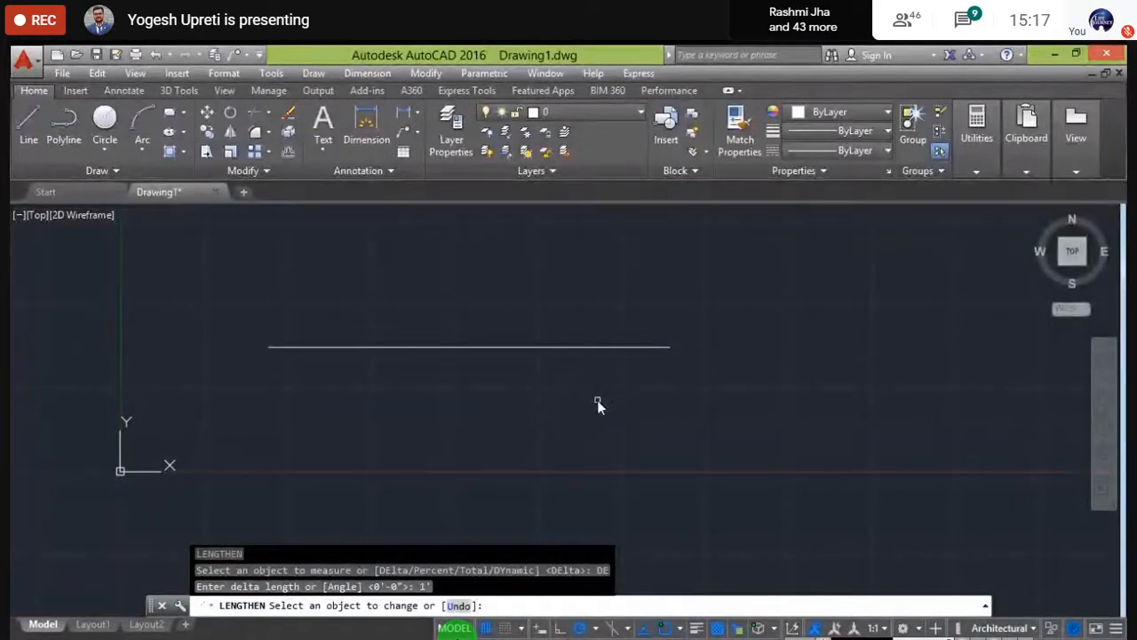
{"action": "left_click", "coordinate": [637, 346]}
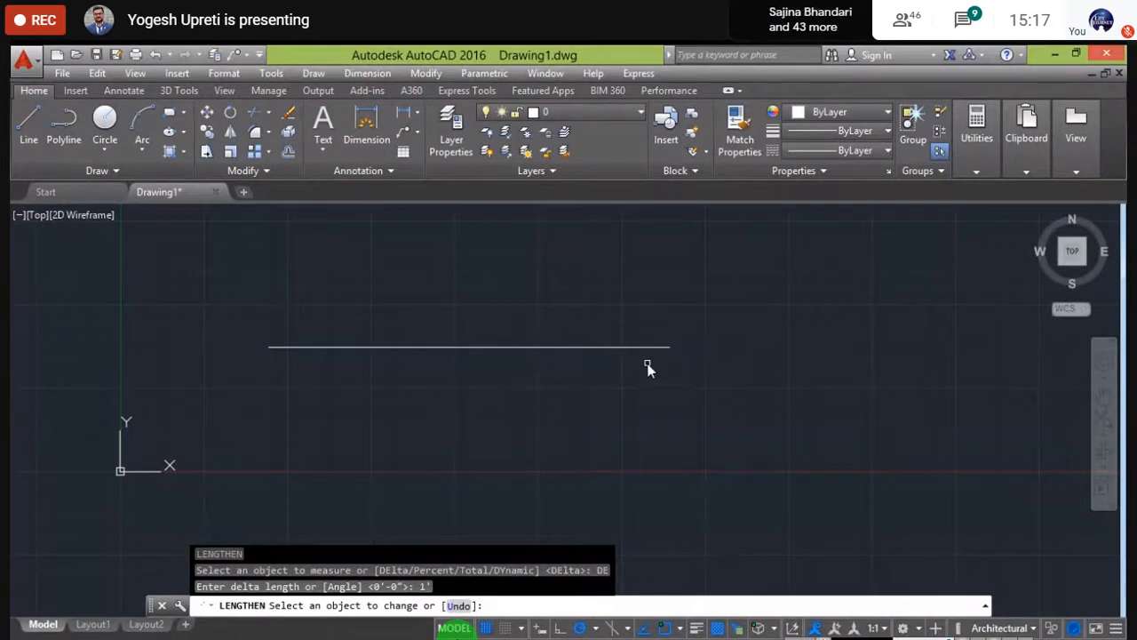
{"action": "scroll", "coordinate": [674, 353], "scroll_direction": "up", "scroll_amount": 2}
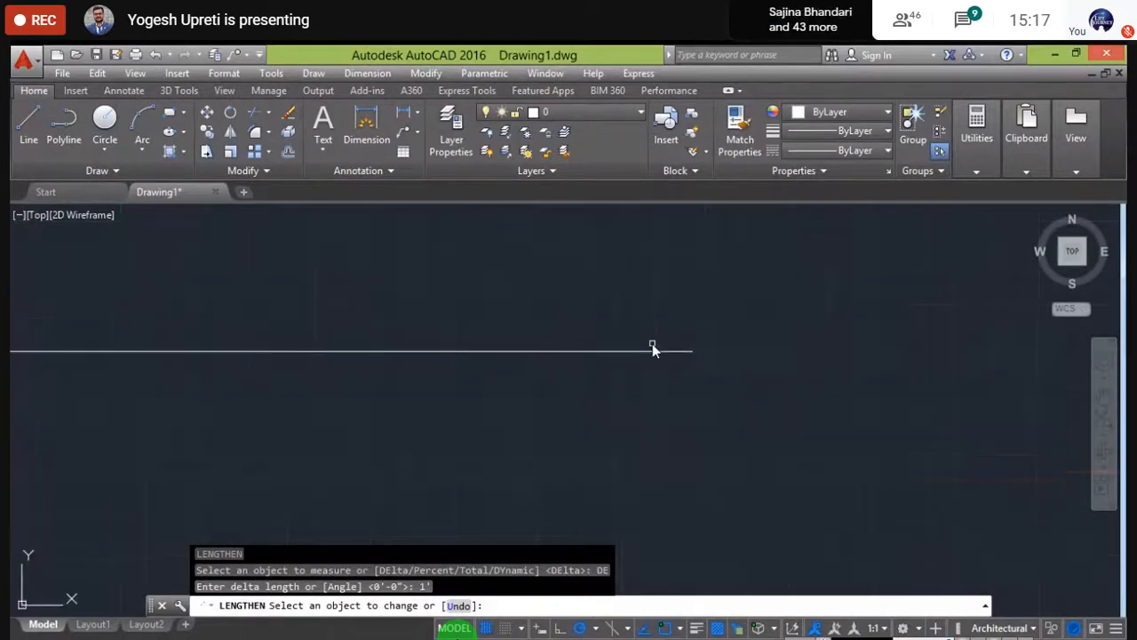
{"action": "left_click", "coordinate": [710, 356]}
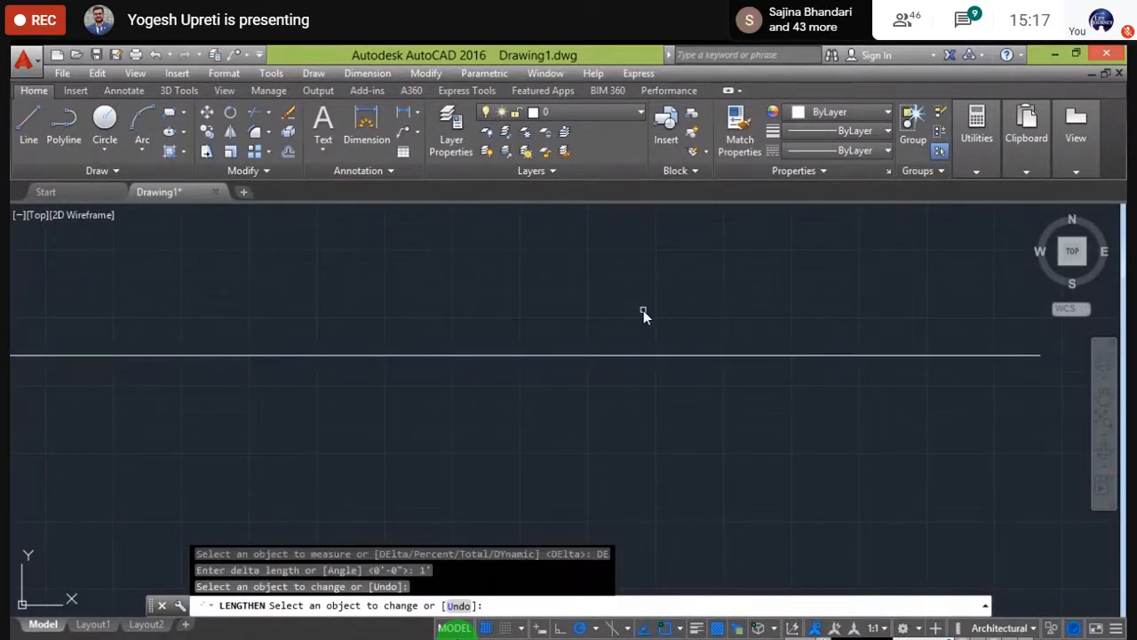
{"action": "scroll", "coordinate": [643, 311], "scroll_direction": "down", "scroll_amount": 1}
{"action": "scroll", "coordinate": [642, 311], "scroll_direction": "down", "scroll_amount": 1}
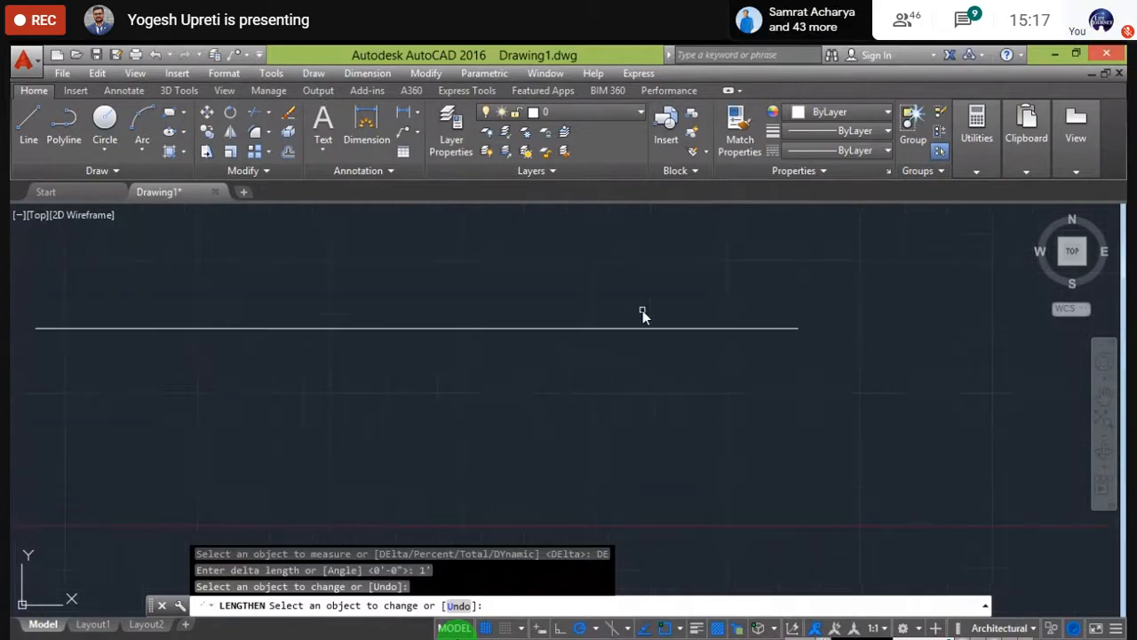
{"action": "key", "text": "Escape"}
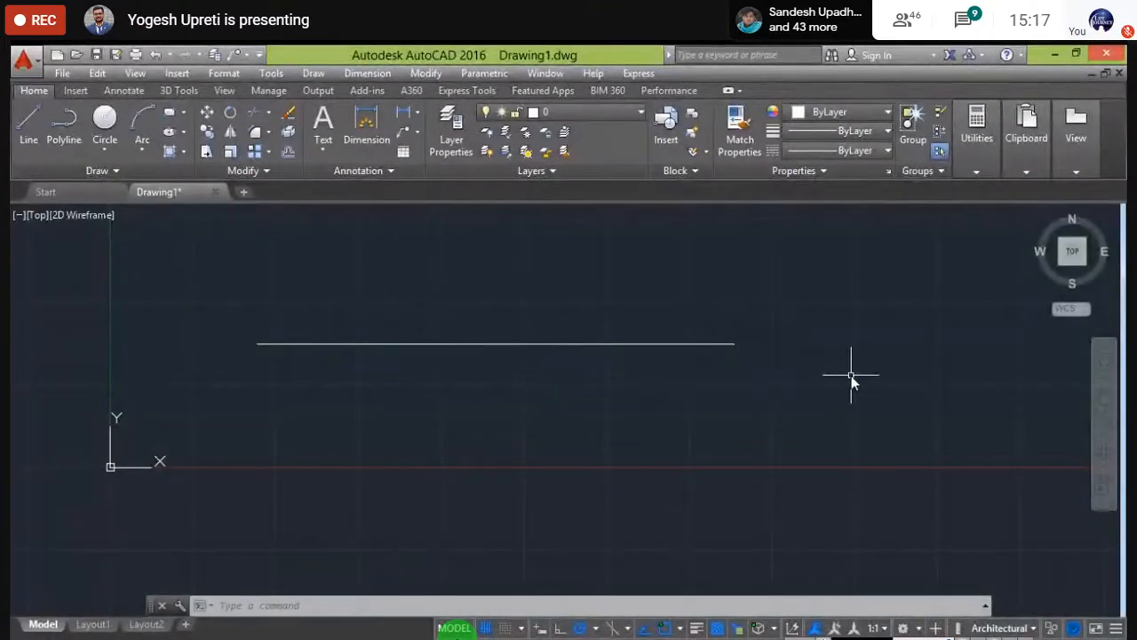
- Run LEN, select the line to read its 6'-0" length, and choose Percent mode
{"action": "type", "text": "LE"}
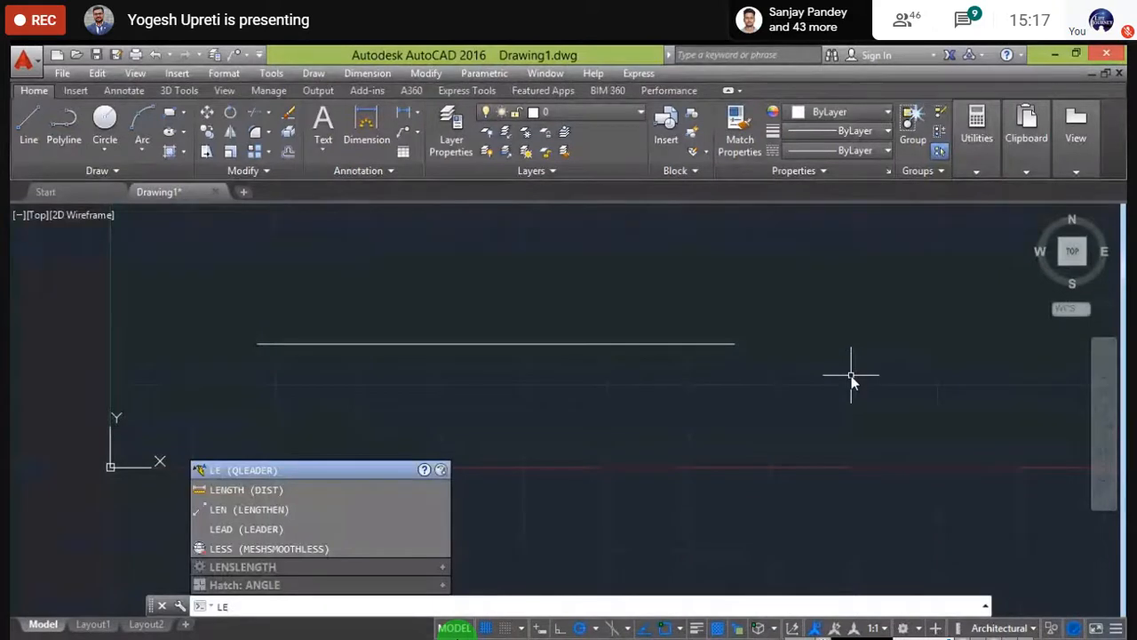
{"action": "type", "text": "N"}
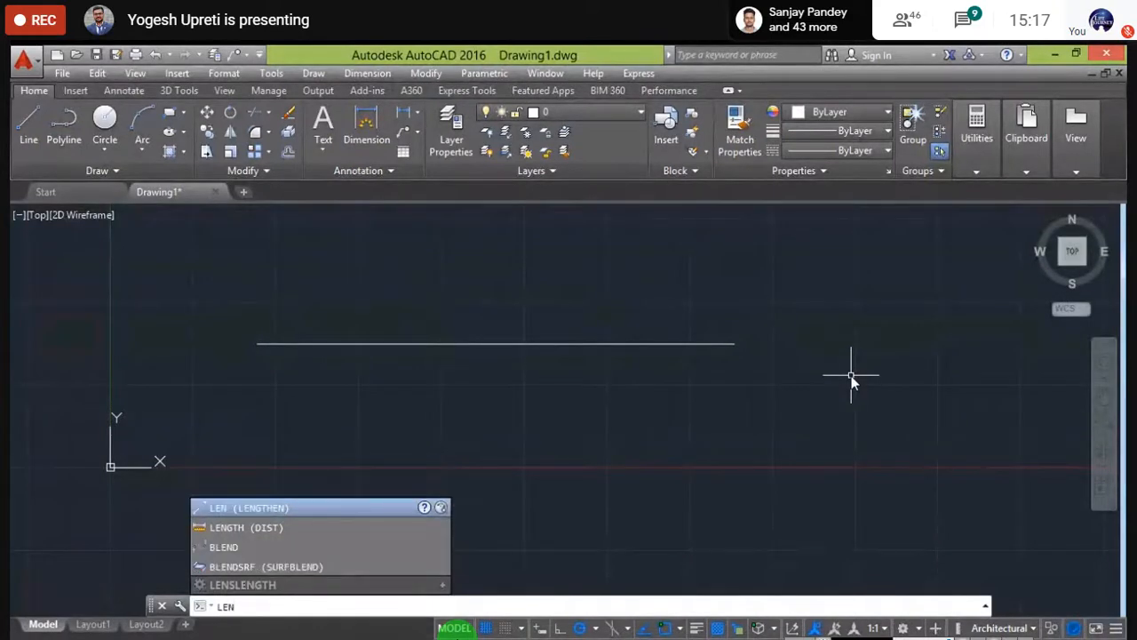
{"action": "key", "text": "Return"}
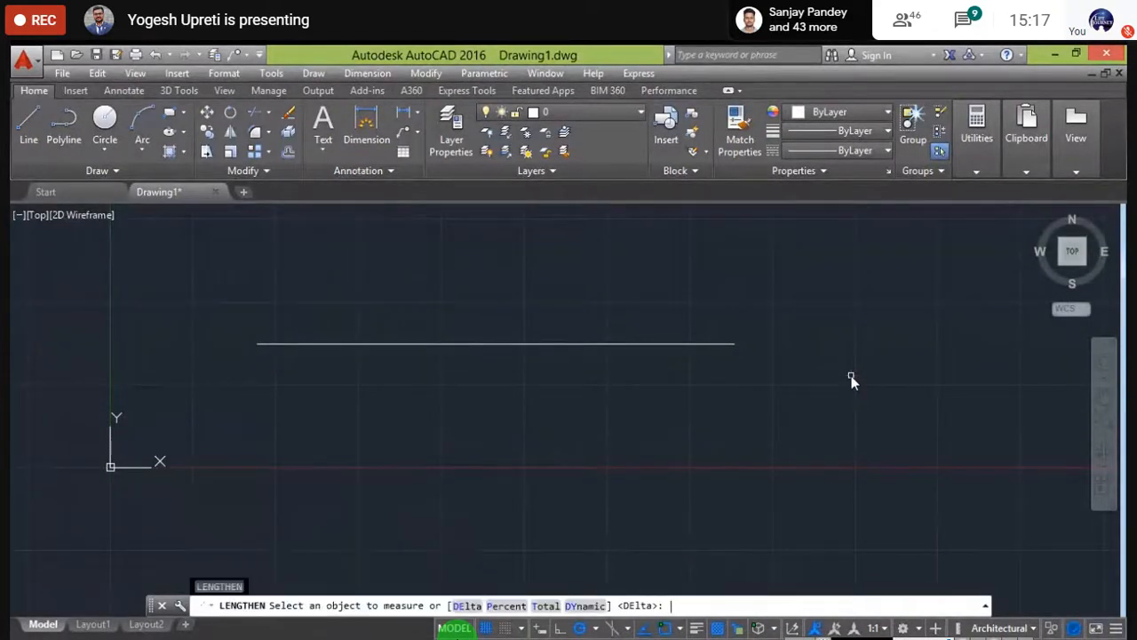
{"action": "left_click", "coordinate": [587, 346]}
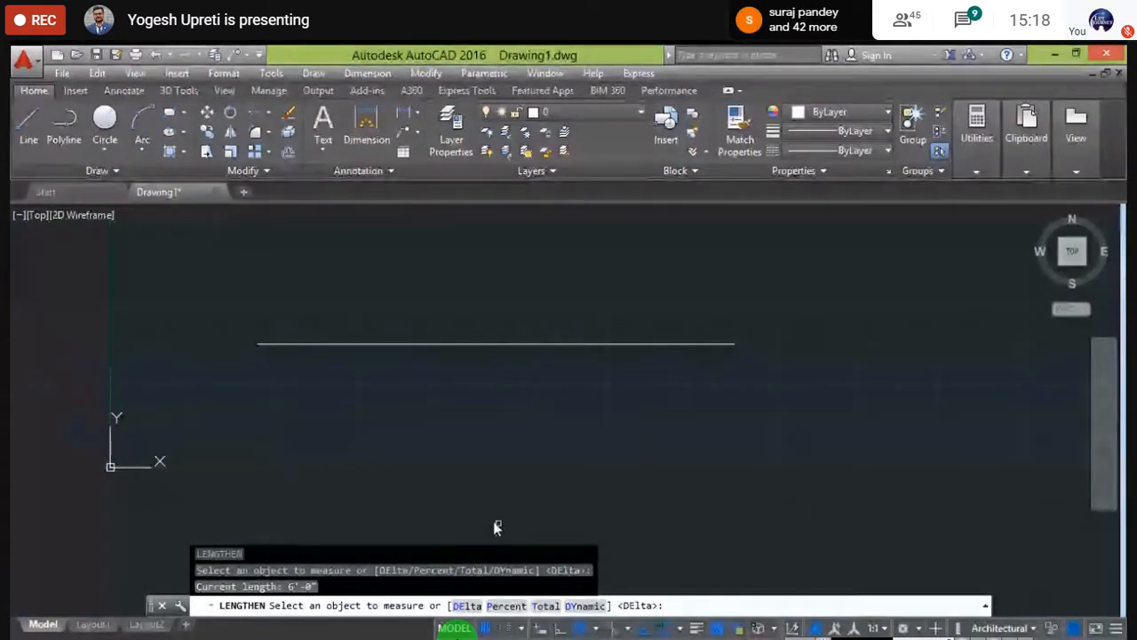
{"action": "type", "text": "P"}
{"action": "key", "text": "Return"}
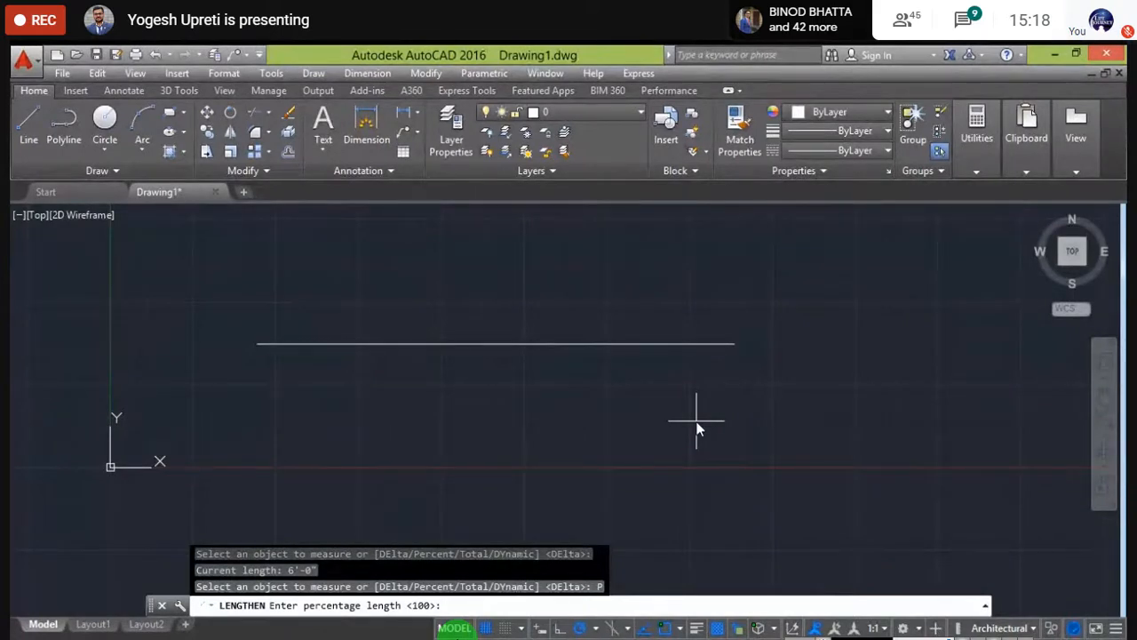
- Shorten the line to 80% of its length from its left end
{"action": "type", "text": "80"}
{"action": "key", "text": "Return"}
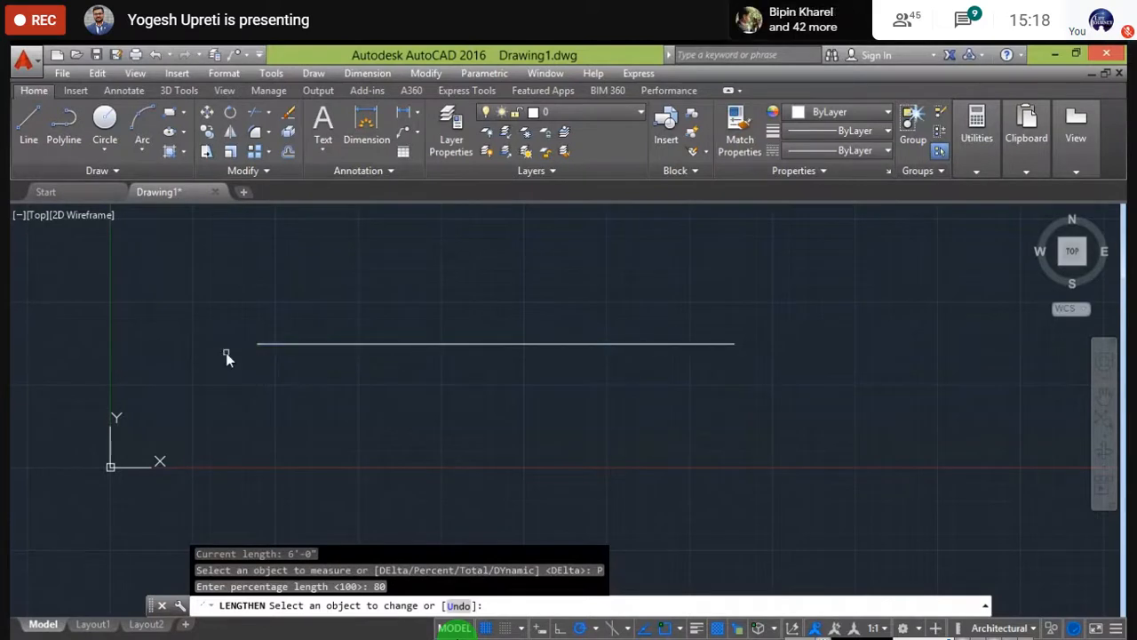
{"action": "left_click", "coordinate": [296, 345]}
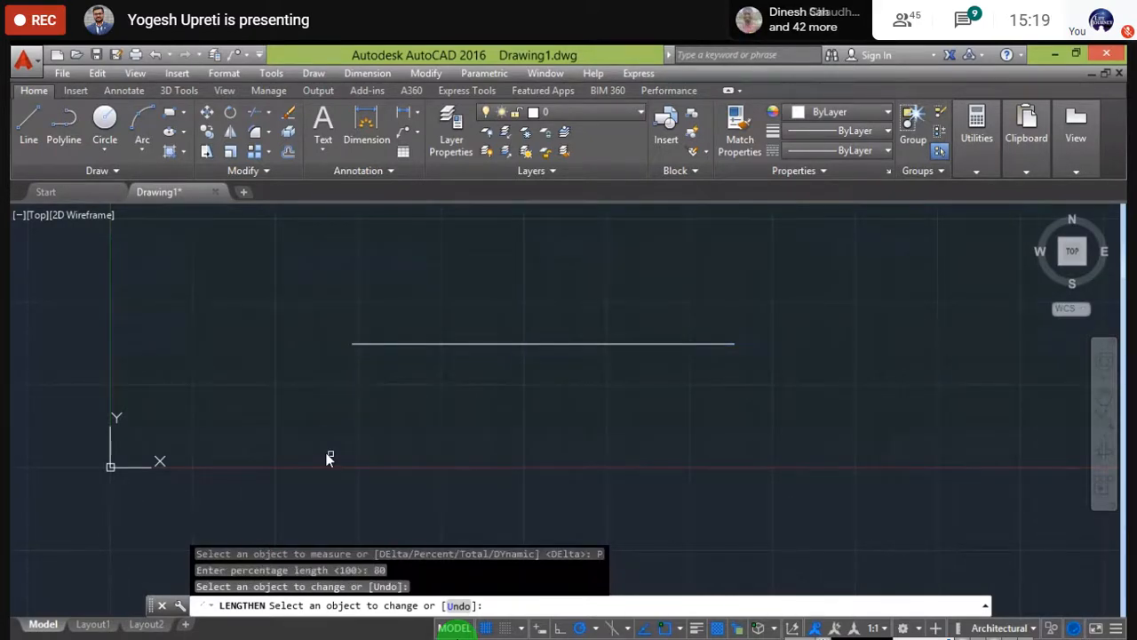
{"action": "key", "text": "Escape"}
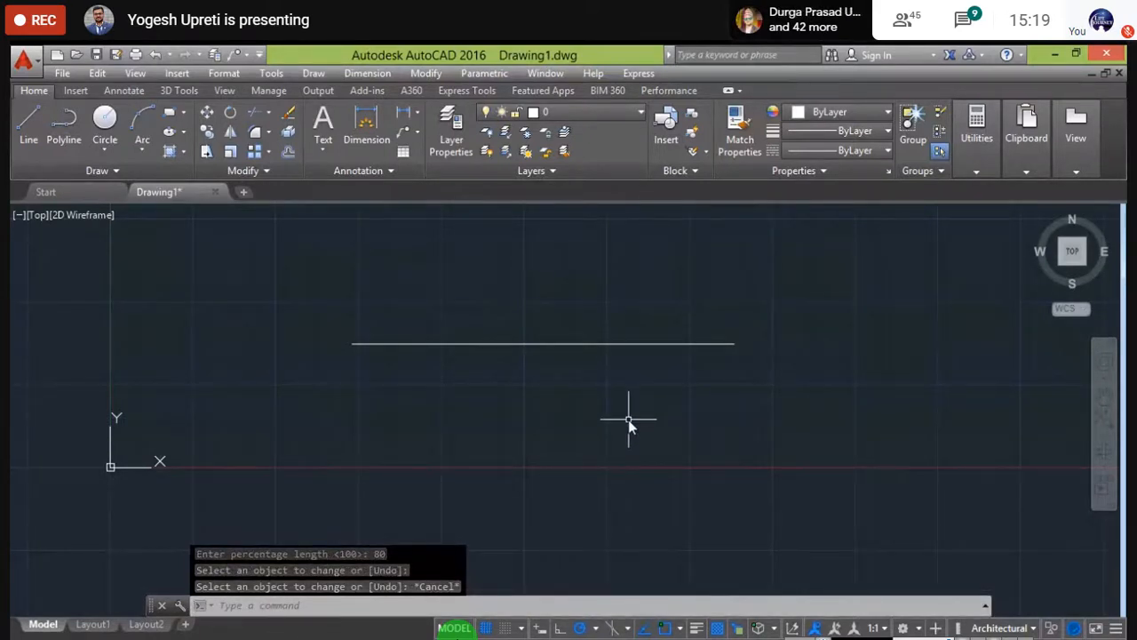
- Turn off the grid with F7 and crossing-select the line
{"action": "key", "text": "F7"}
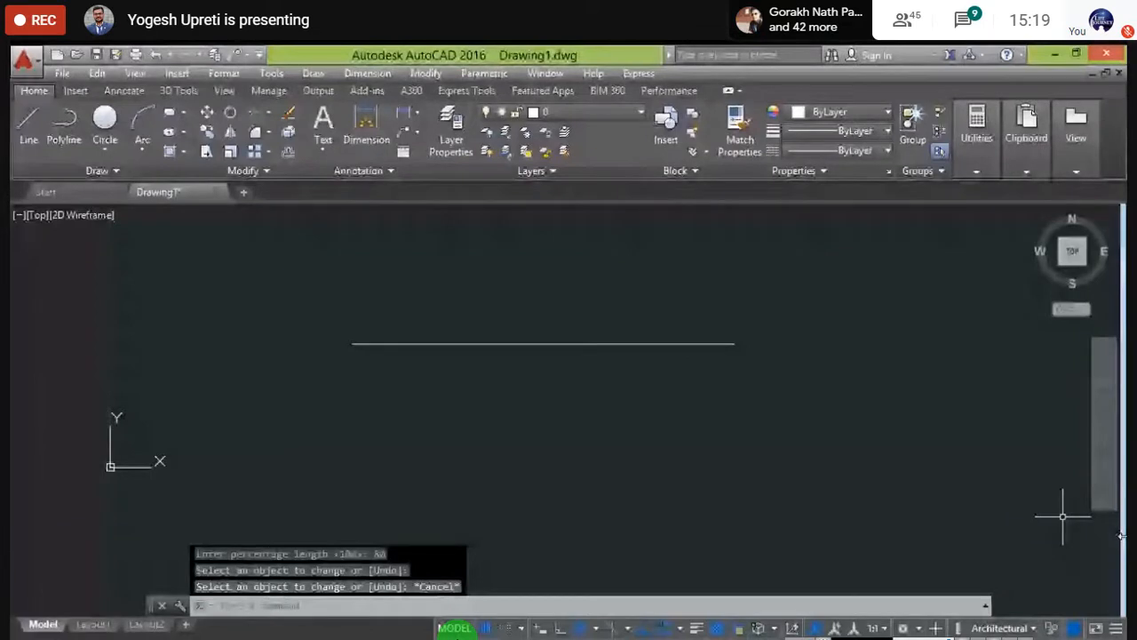
{"action": "middle_click_drag", "start_coordinate": [759, 394], "coordinate": [680, 432]}
{"action": "left_click", "coordinate": [680, 432]}
{"action": "left_click", "coordinate": [185, 306]}
- Delete the selected line, leaving an empty drawing, and recentre the view
{"action": "key", "text": "Delete"}
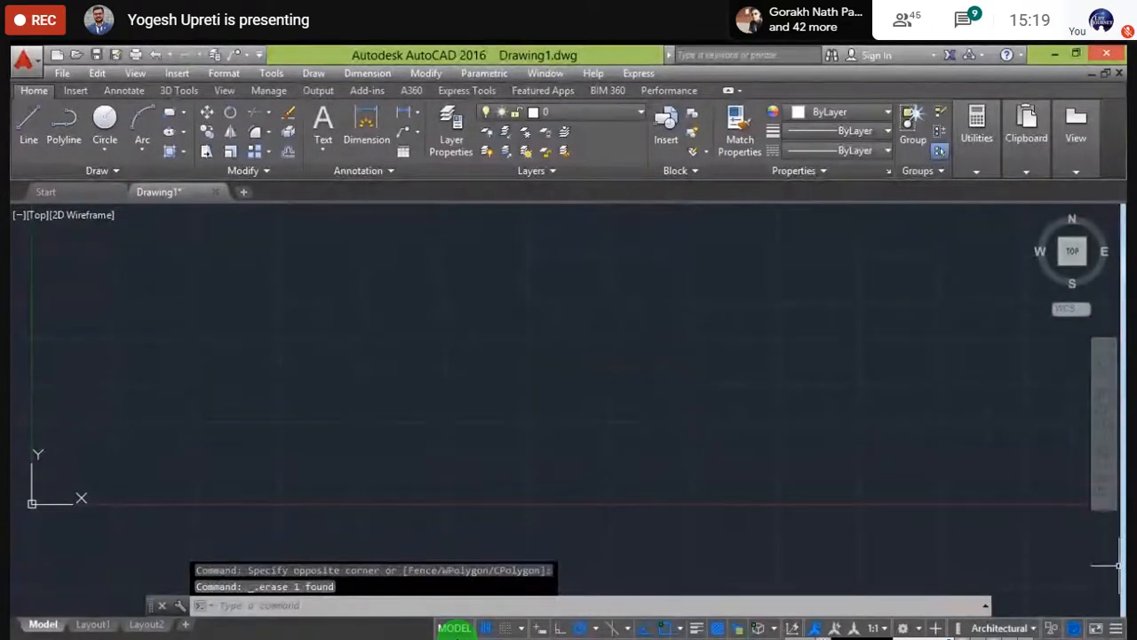
{"action": "mouse_move", "coordinate": [218, 463]}
{"action": "middle_mouse_down"}
{"action": "mouse_move", "coordinate": [512, 405]}
{"action": "mouse_move", "coordinate": [434, 477]}
{"action": "middle_mouse_up"}
{"action": "middle_click_drag", "start_coordinate": [688, 397], "coordinate": [551, 461]}
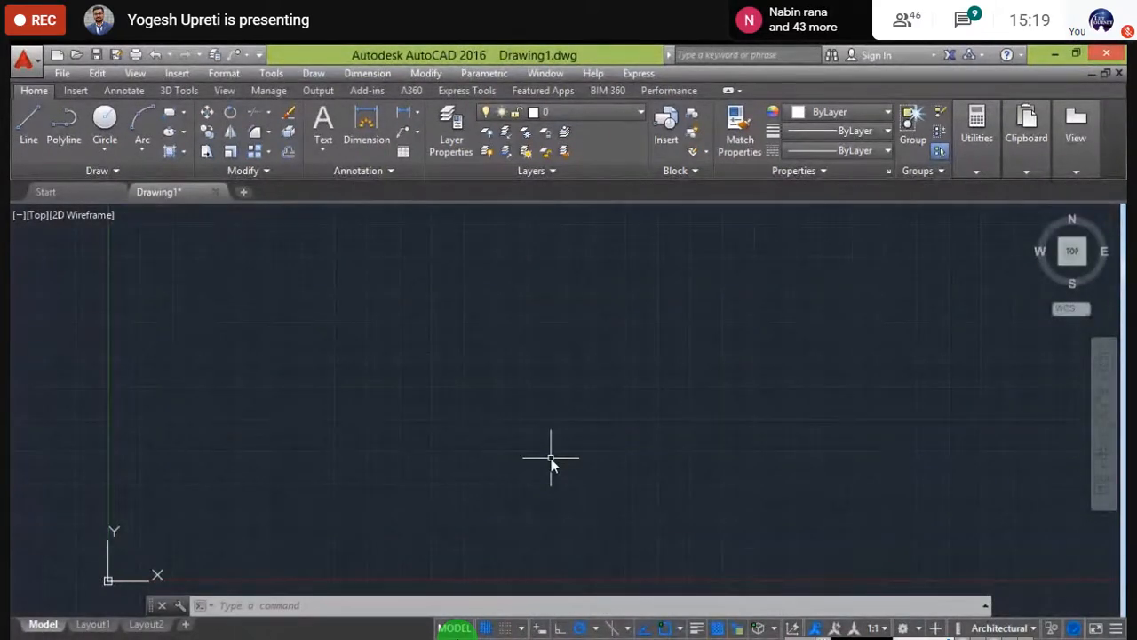
{"action": "middle_click_drag", "start_coordinate": [456, 376], "coordinate": [400, 433]}
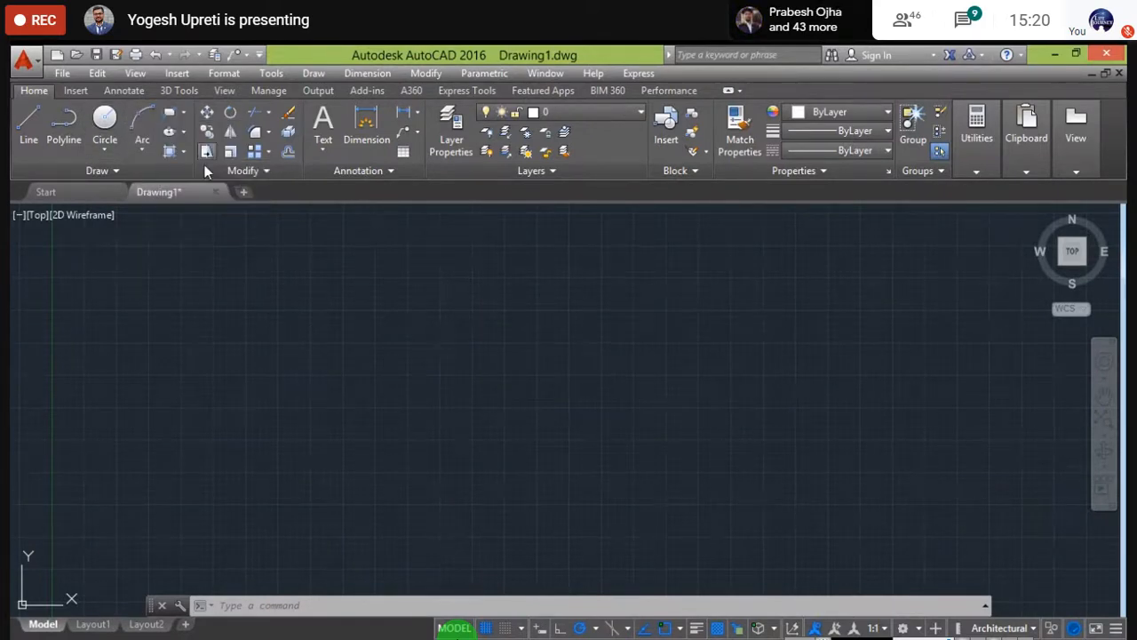
- Draw a small rectangle in the upper-left area by picking two opposite corners
{"action": "left_click", "coordinate": [235, 306]}
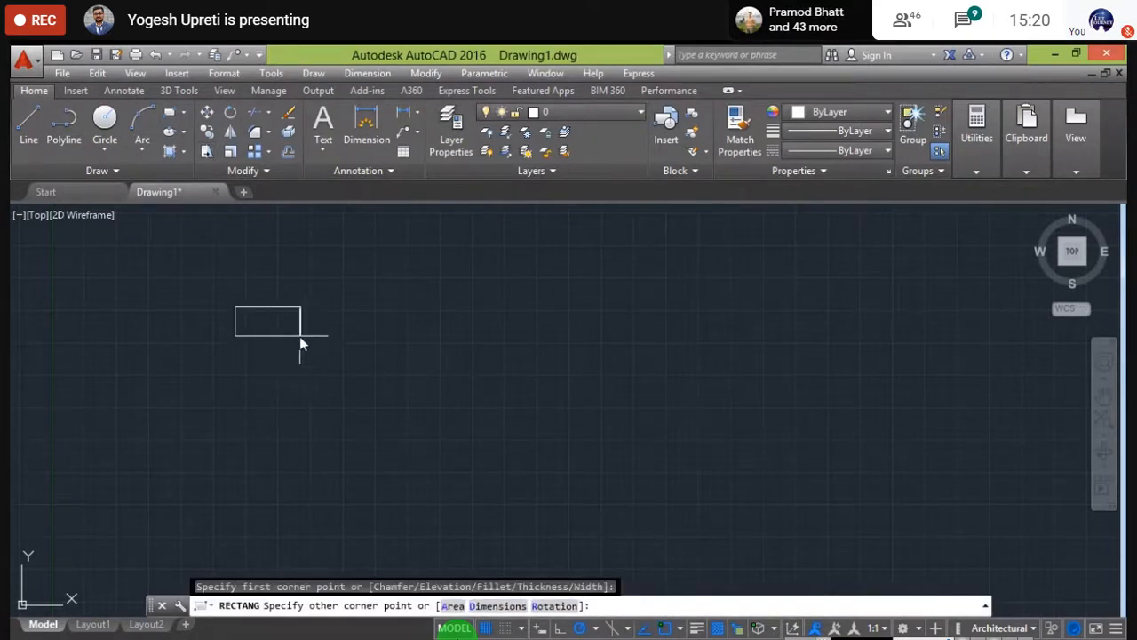
{"action": "left_click", "coordinate": [291, 334]}
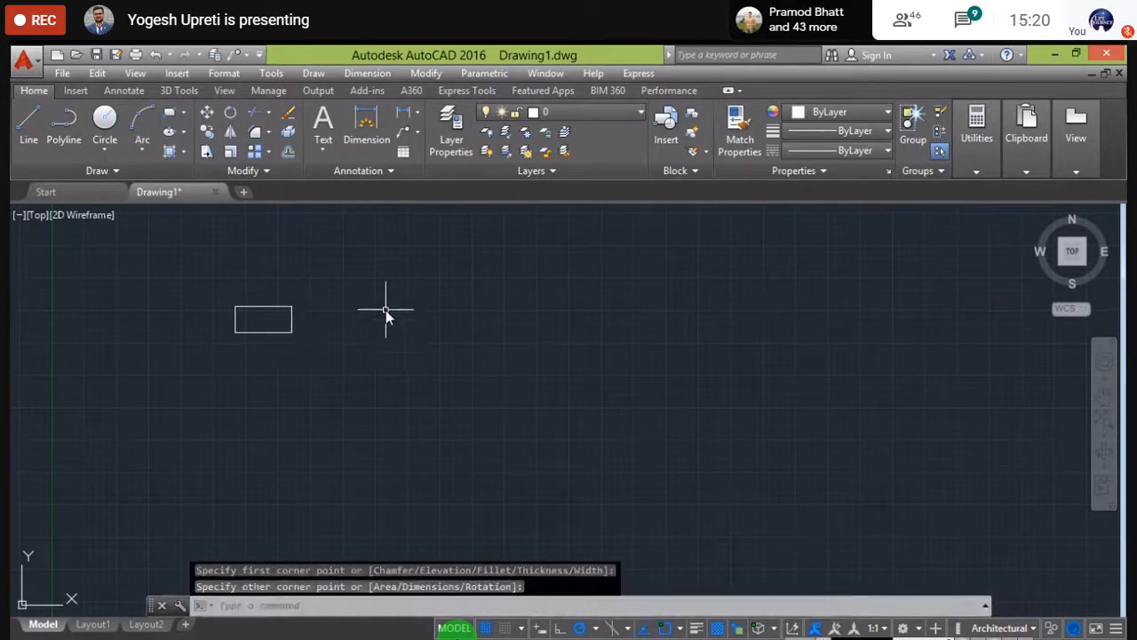
{"action": "middle_click_drag", "start_coordinate": [180, 260], "coordinate": [221, 281]}
{"action": "scroll", "coordinate": [298, 356], "scroll_direction": "up", "scroll_amount": 4}
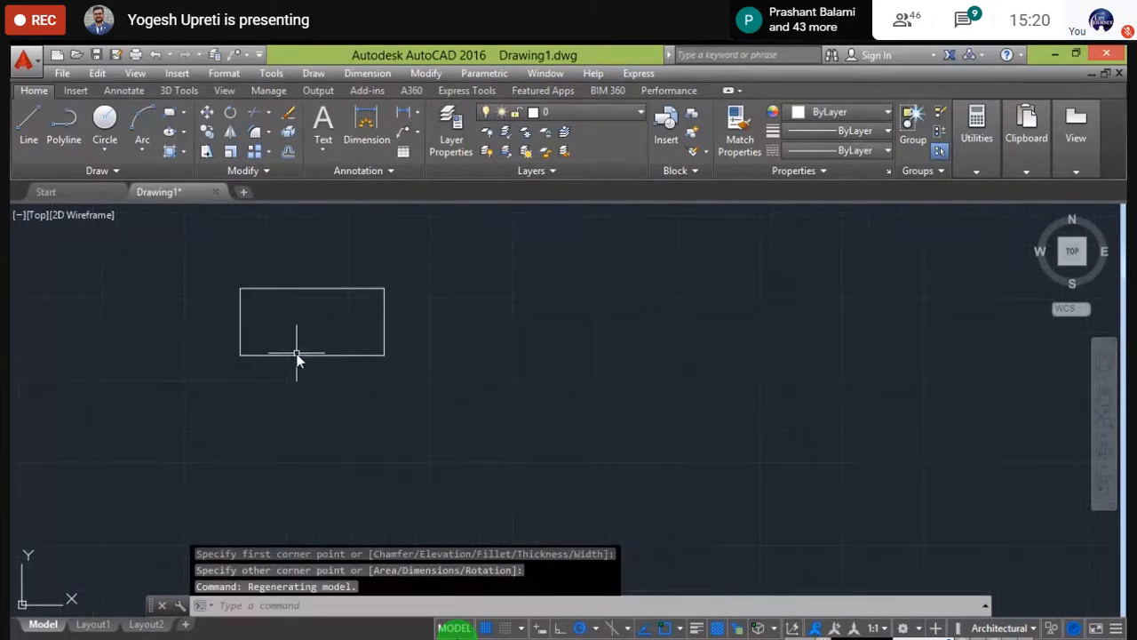
{"action": "scroll", "coordinate": [276, 310], "scroll_direction": "down", "scroll_amount": 2}
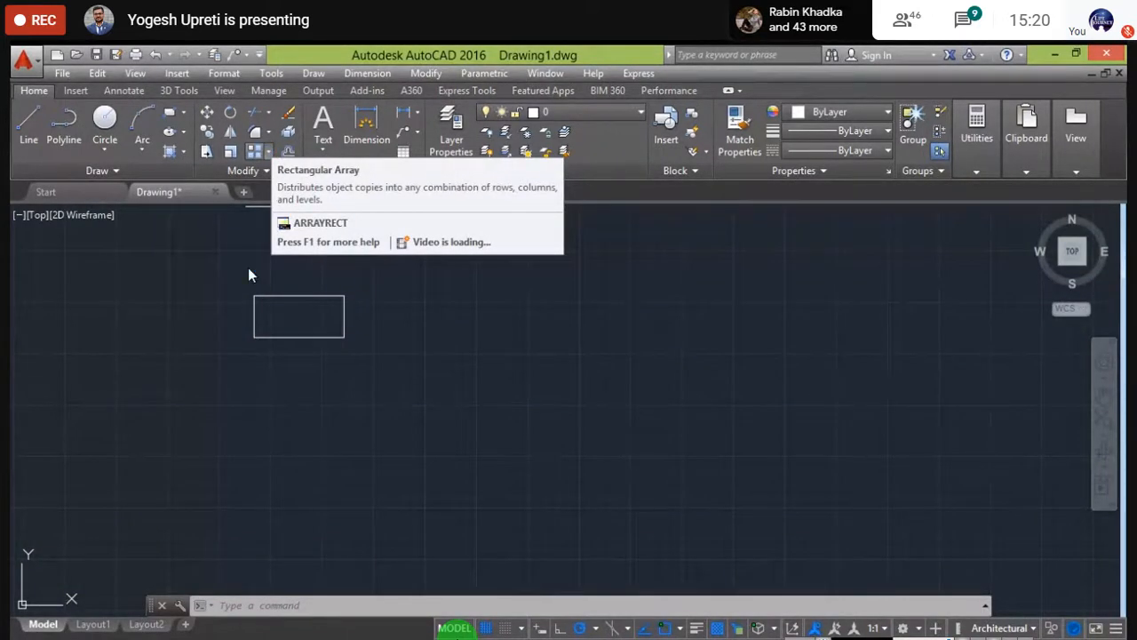
- Close the Array type list without choosing, leaving the rectangle alone in view
{"action": "left_click", "coordinate": [267, 152]}
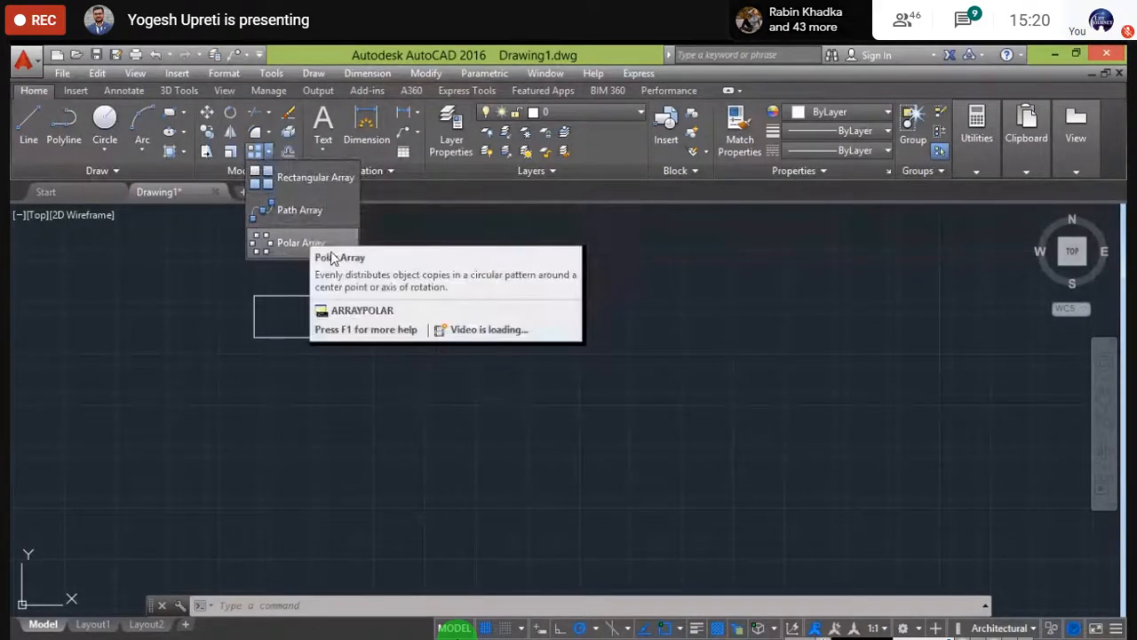
{"action": "left_click", "coordinate": [409, 263]}
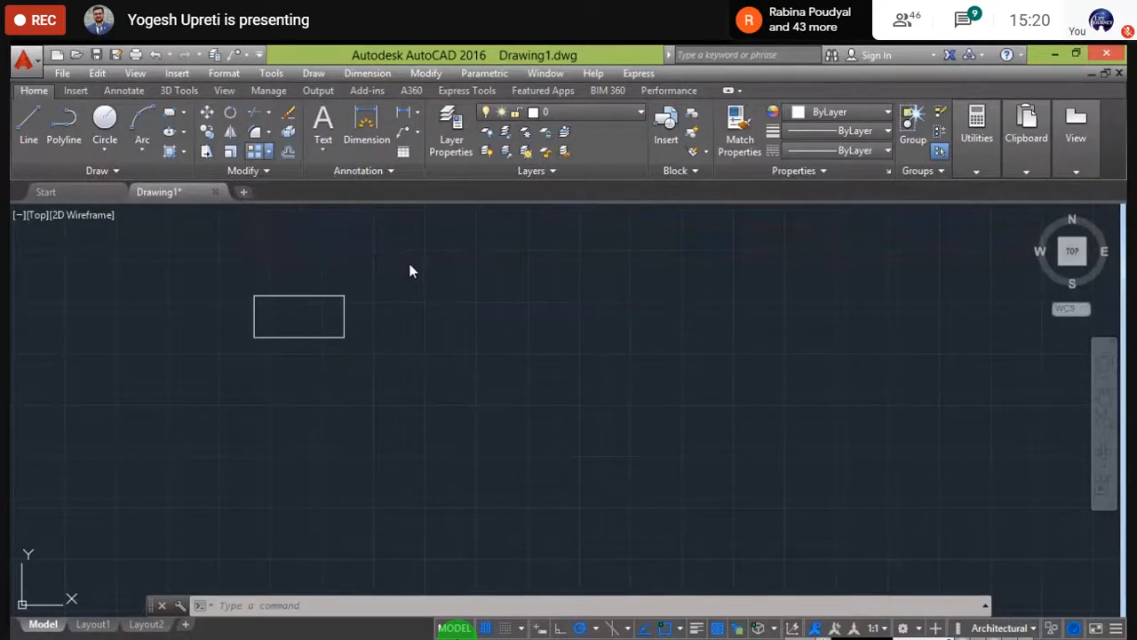
{"action": "middle_click_drag", "start_coordinate": [350, 298], "coordinate": [363, 311]}
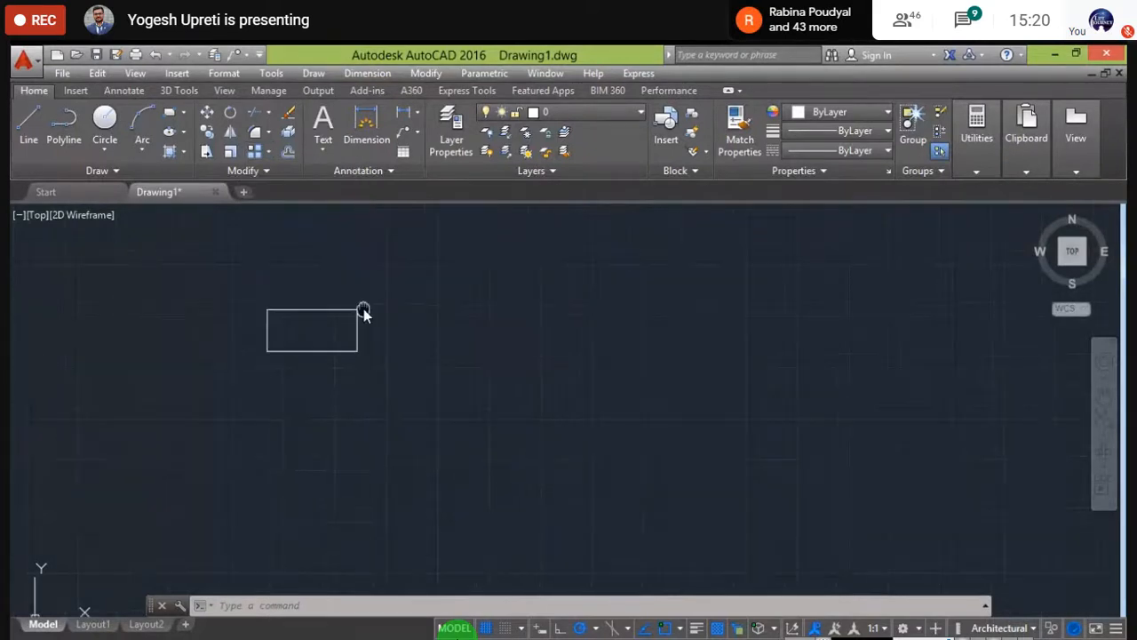
{"action": "middle_click_drag", "start_coordinate": [298, 281], "coordinate": [306, 296]}
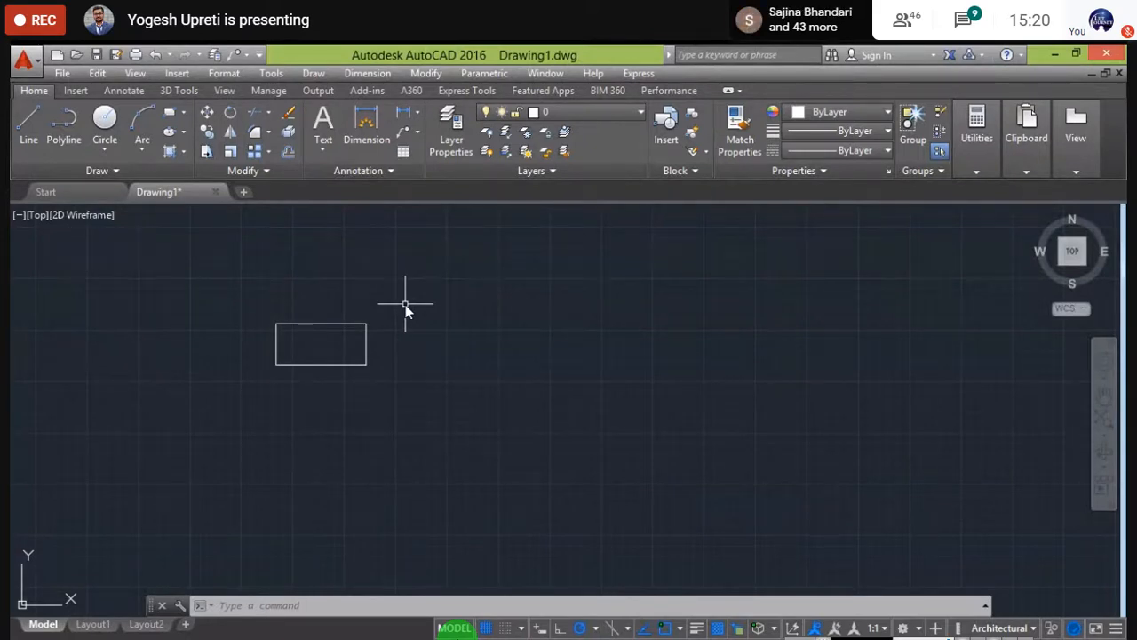
- Array the rectangle with ARRAY's Rectangular option, giving 4 columns by 3 rows
{"action": "type", "text": "arra"}
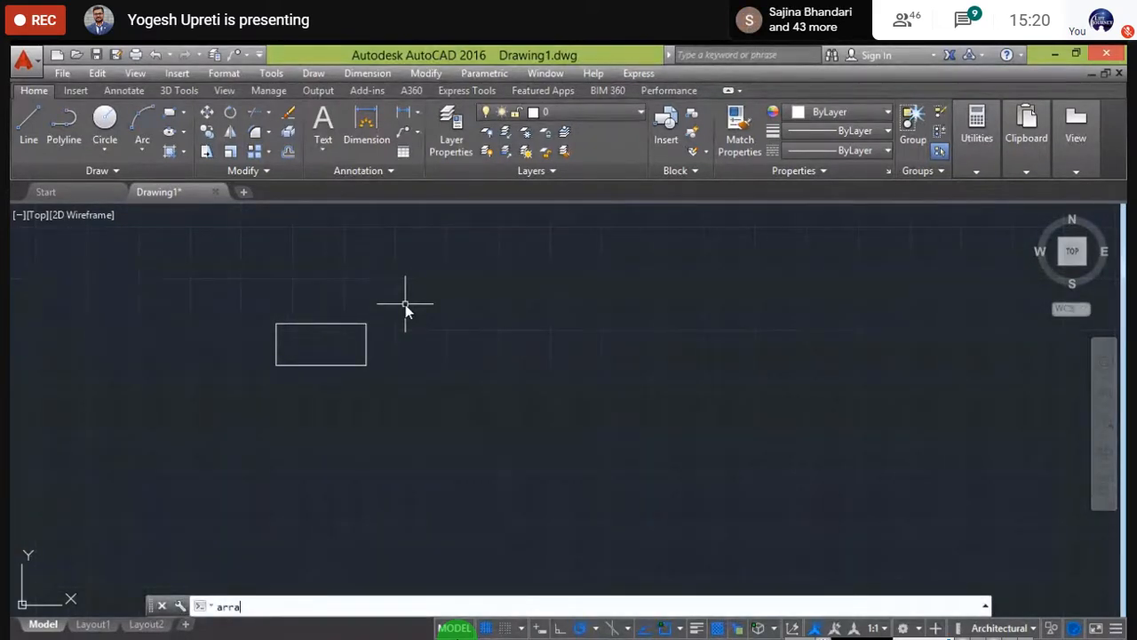
{"action": "type", "text": "y"}
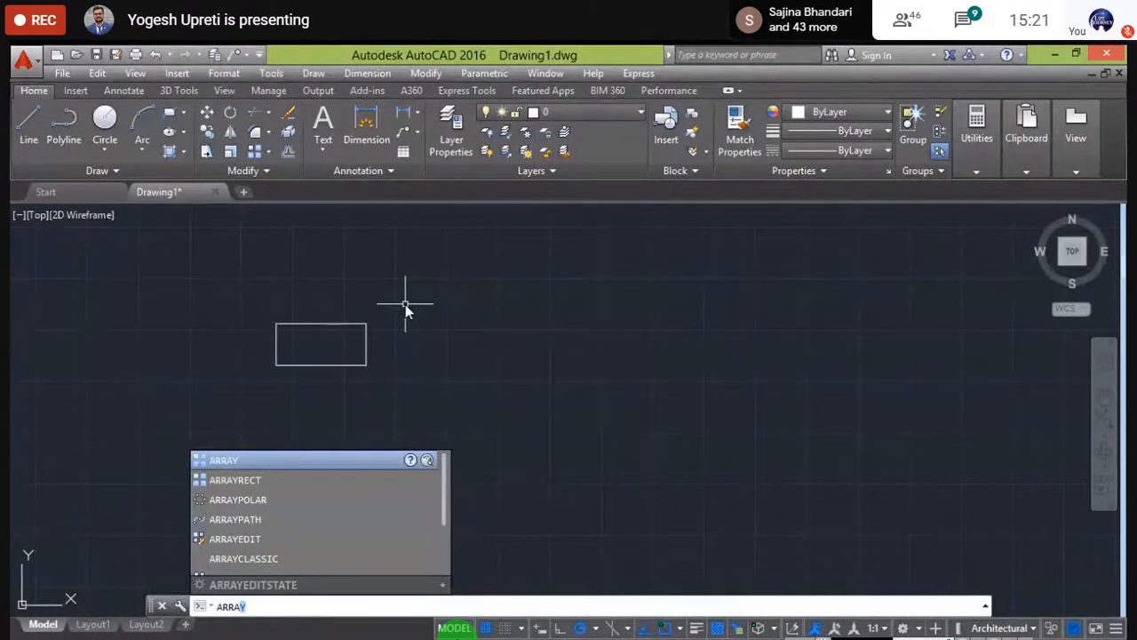
{"action": "key", "text": "Return"}
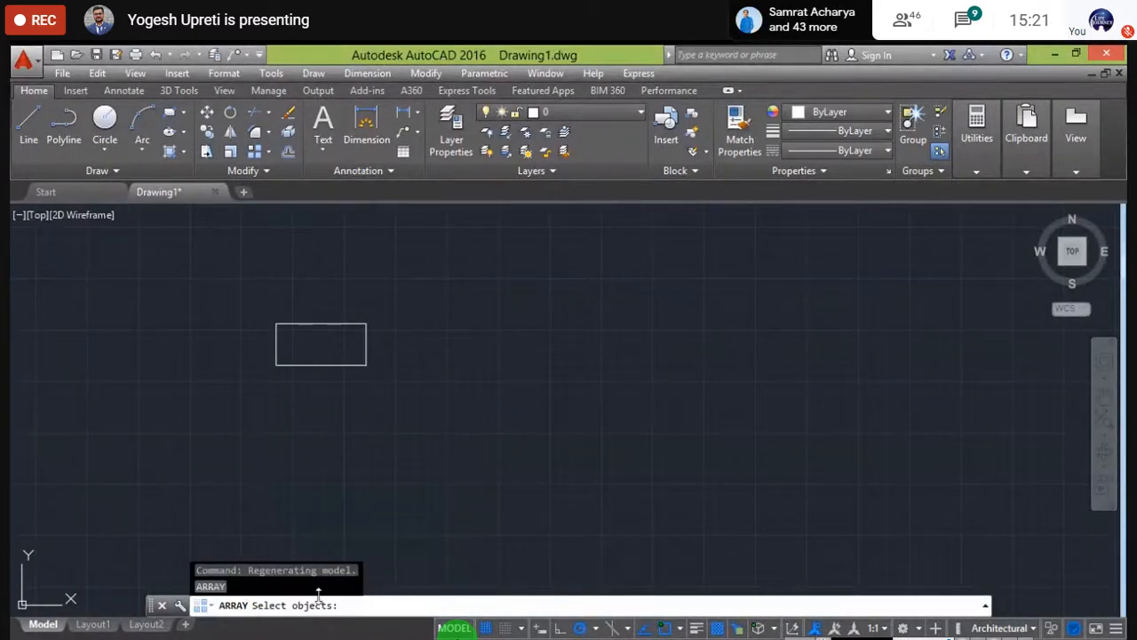
{"action": "left_click", "coordinate": [346, 326]}
{"action": "key", "text": "Return"}
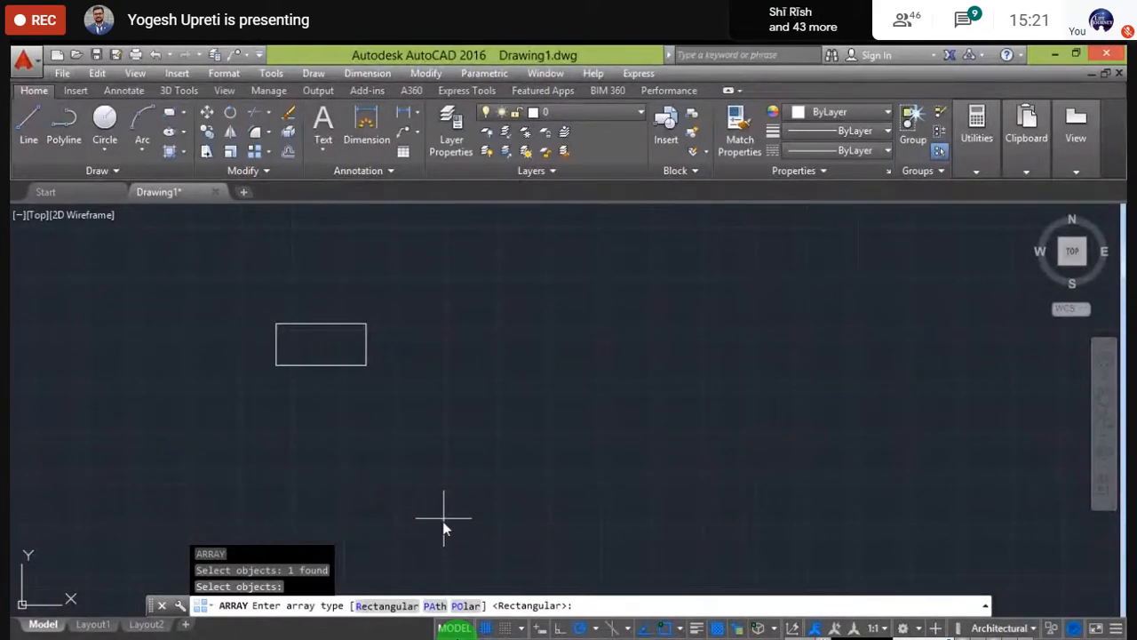
{"action": "type", "text": "R"}
{"action": "key", "text": "Return"}
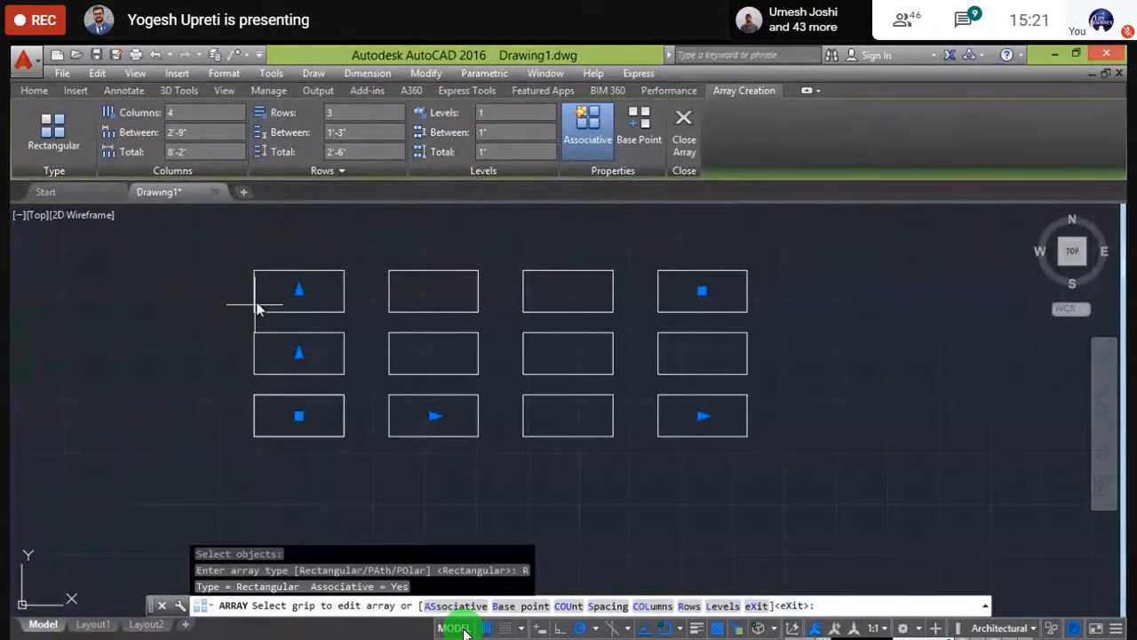
- Drag the column grip to give the array 5 columns, then clear the selection
{"action": "mouse_move", "coordinate": [256, 308]}
{"action": "middle_mouse_down"}
{"action": "mouse_move", "coordinate": [207, 381]}
{"action": "mouse_move", "coordinate": [160, 390]}
{"action": "mouse_move", "coordinate": [164, 408]}
{"action": "middle_mouse_up"}
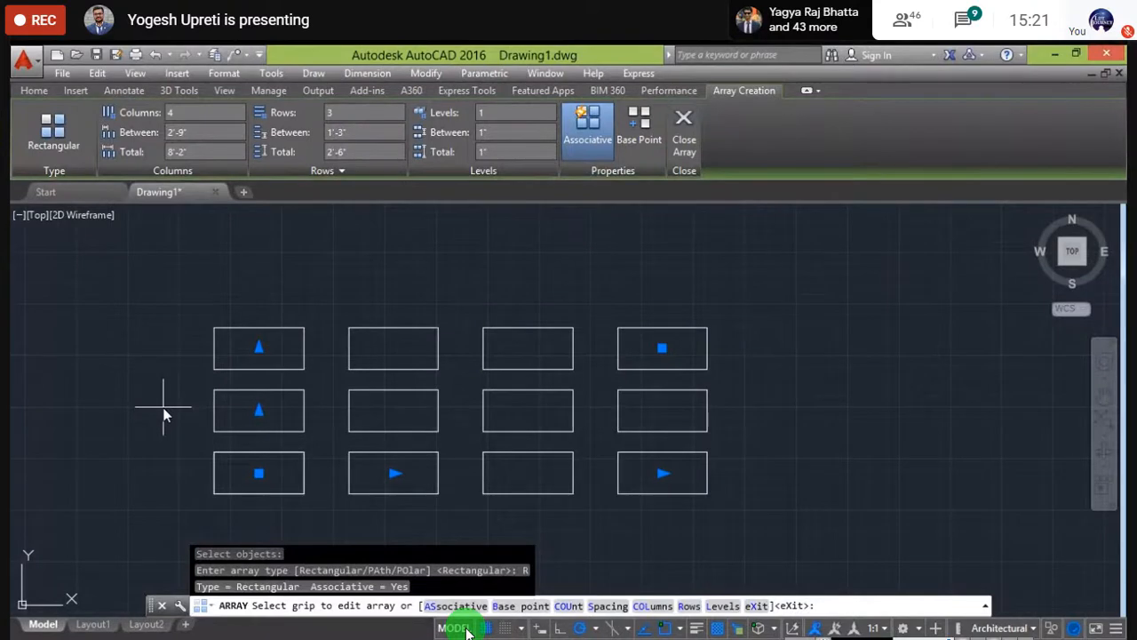
{"action": "left_click", "coordinate": [661, 473]}
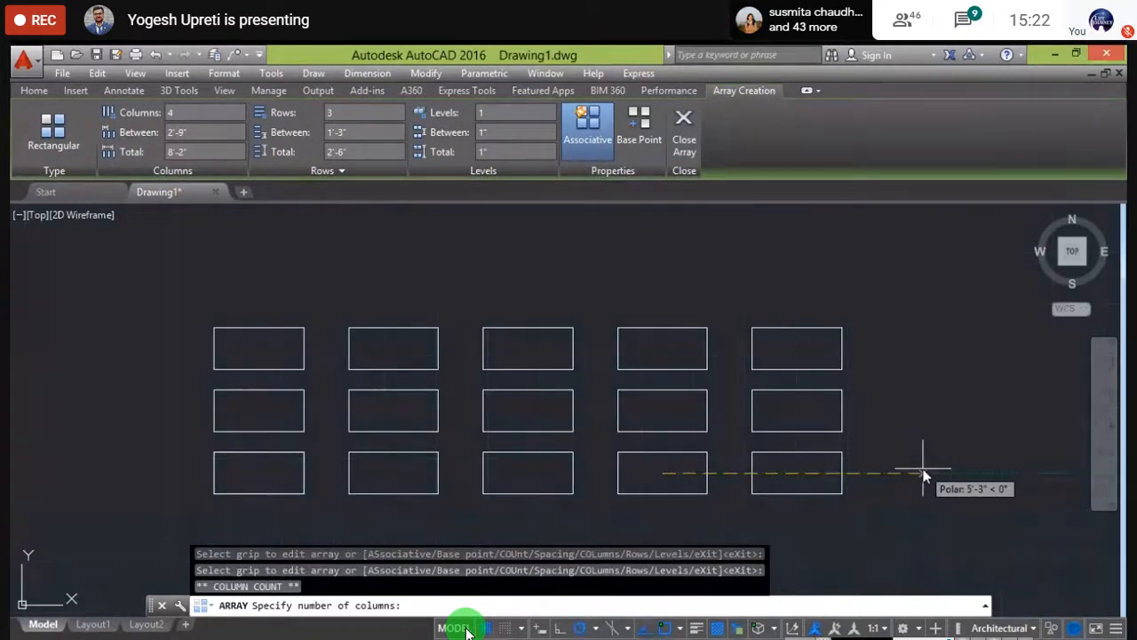
{"action": "left_click", "coordinate": [924, 477]}
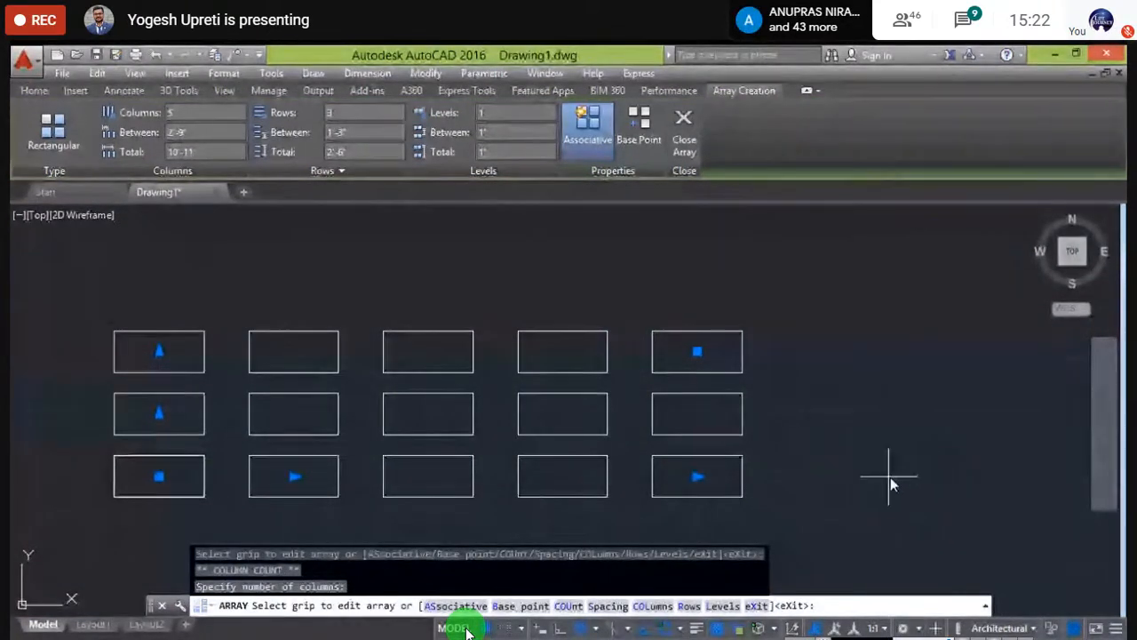
{"action": "left_click", "coordinate": [697, 477]}
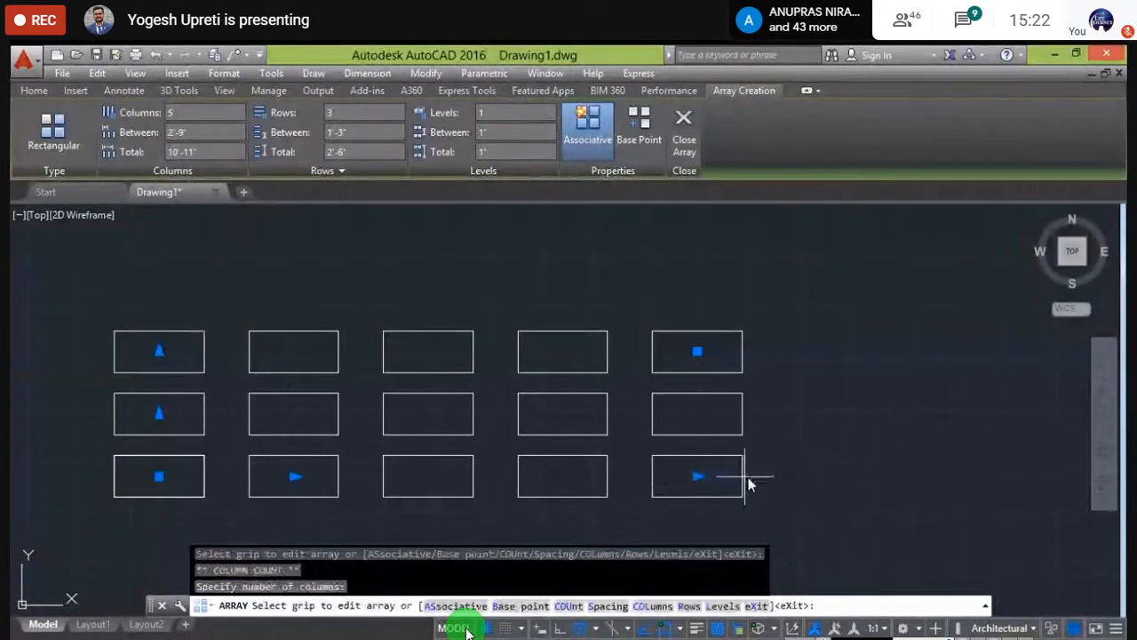
{"action": "left_click", "coordinate": [777, 484]}
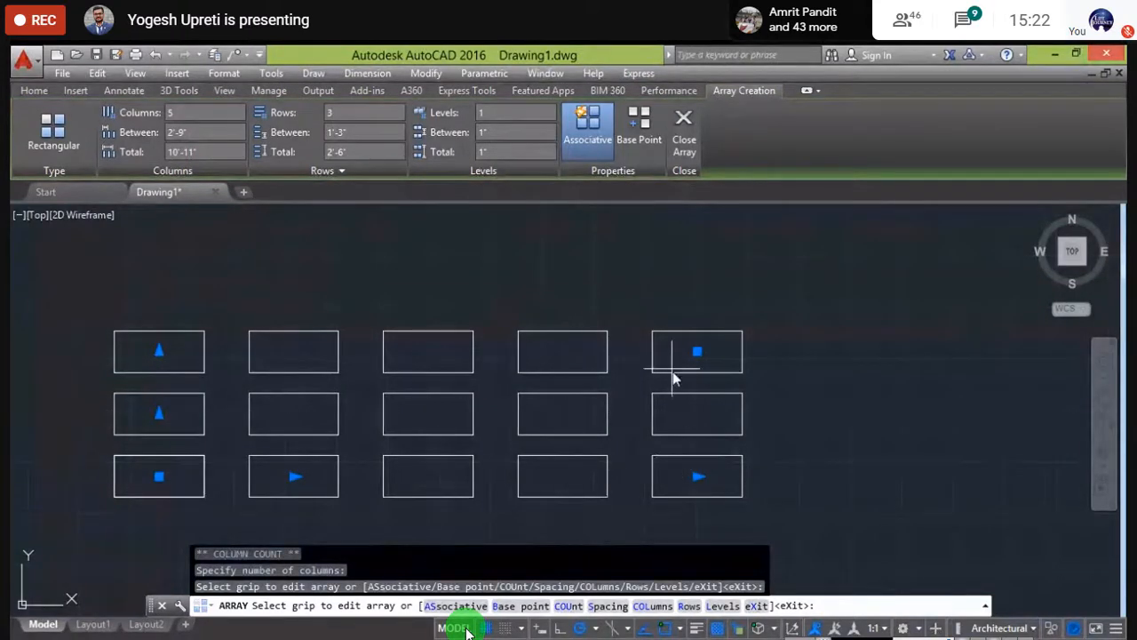
{"action": "key", "text": "Escape"}
{"action": "left_click", "coordinate": [446, 358]}
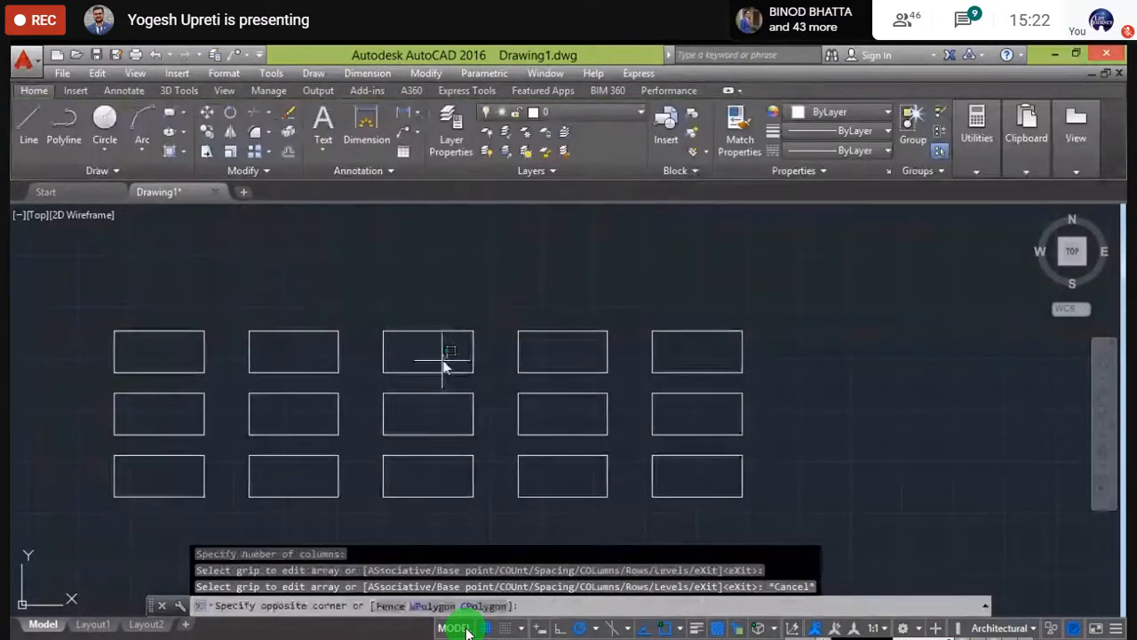
{"action": "key", "text": "Escape"}
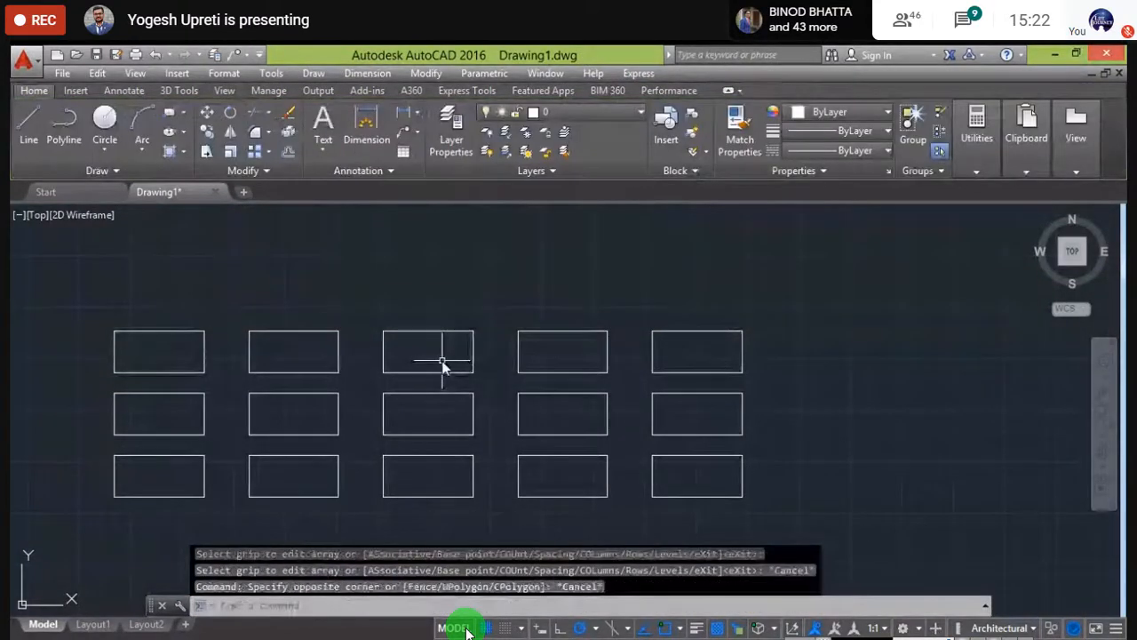
- Reselect the array and drag its column grip out to 7 columns
{"action": "left_click", "coordinate": [197, 333]}
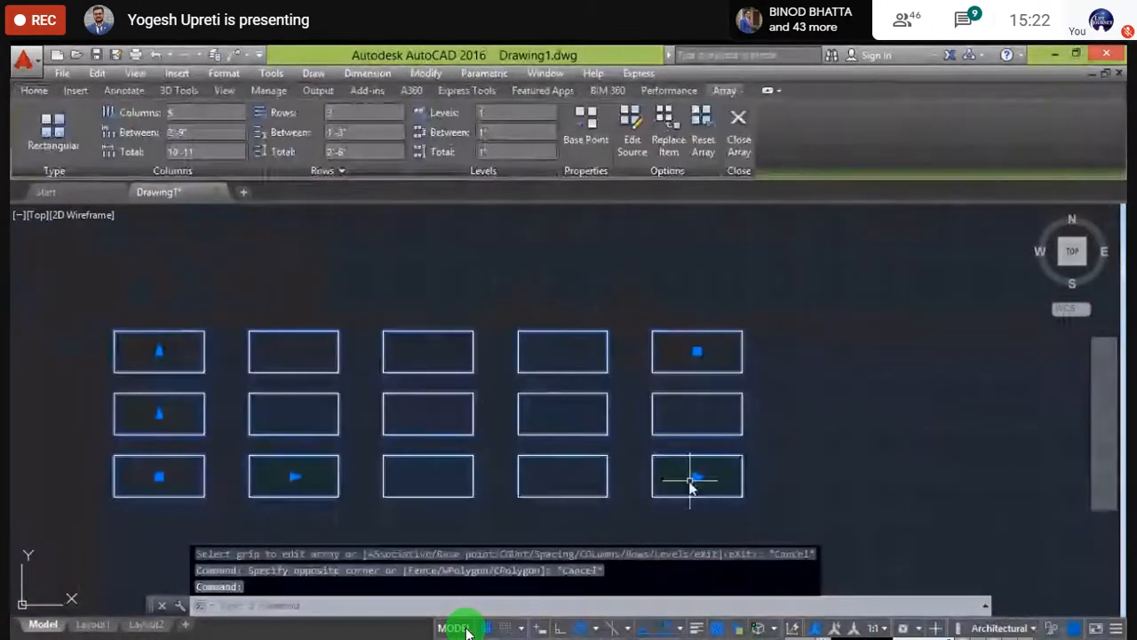
{"action": "left_click", "coordinate": [699, 476]}
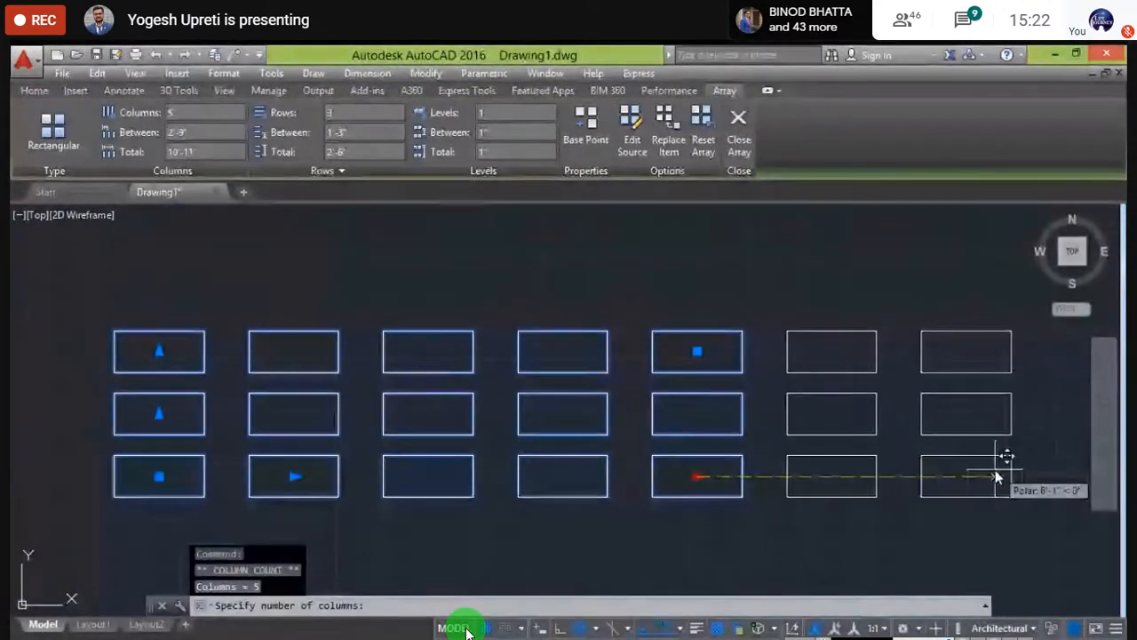
{"action": "left_click", "coordinate": [1071, 466]}
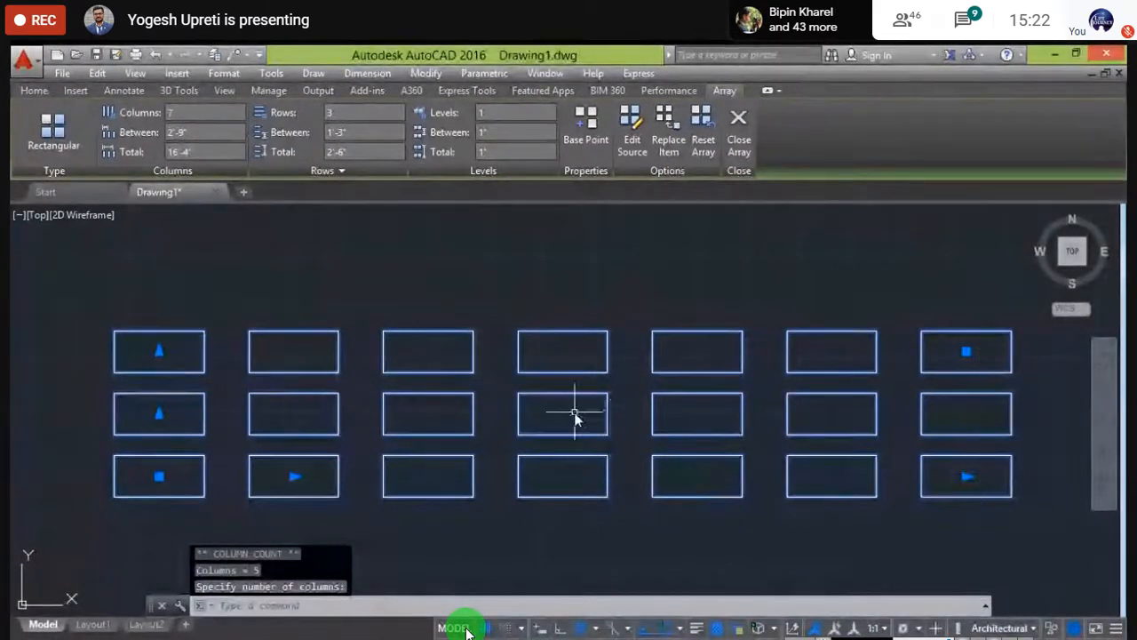
{"action": "scroll", "coordinate": [568, 420], "scroll_direction": "down", "scroll_amount": 4}
{"action": "middle_click_drag", "start_coordinate": [477, 495], "coordinate": [350, 518]}
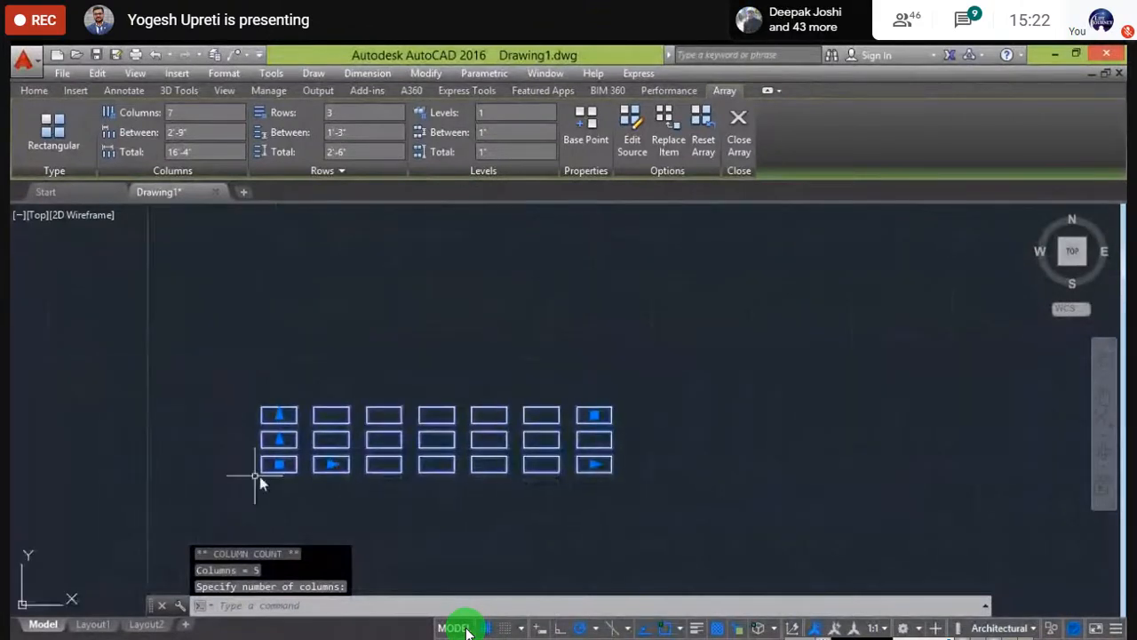
{"action": "scroll", "coordinate": [256, 449], "scroll_direction": "up", "scroll_amount": 2}
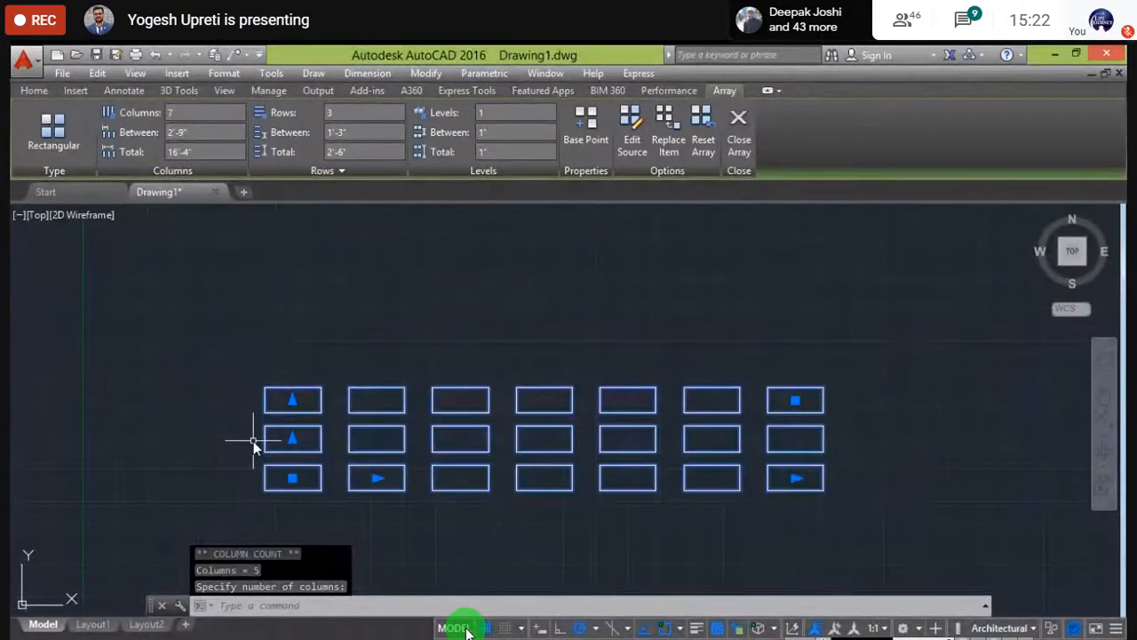
{"action": "left_click", "coordinate": [293, 400]}
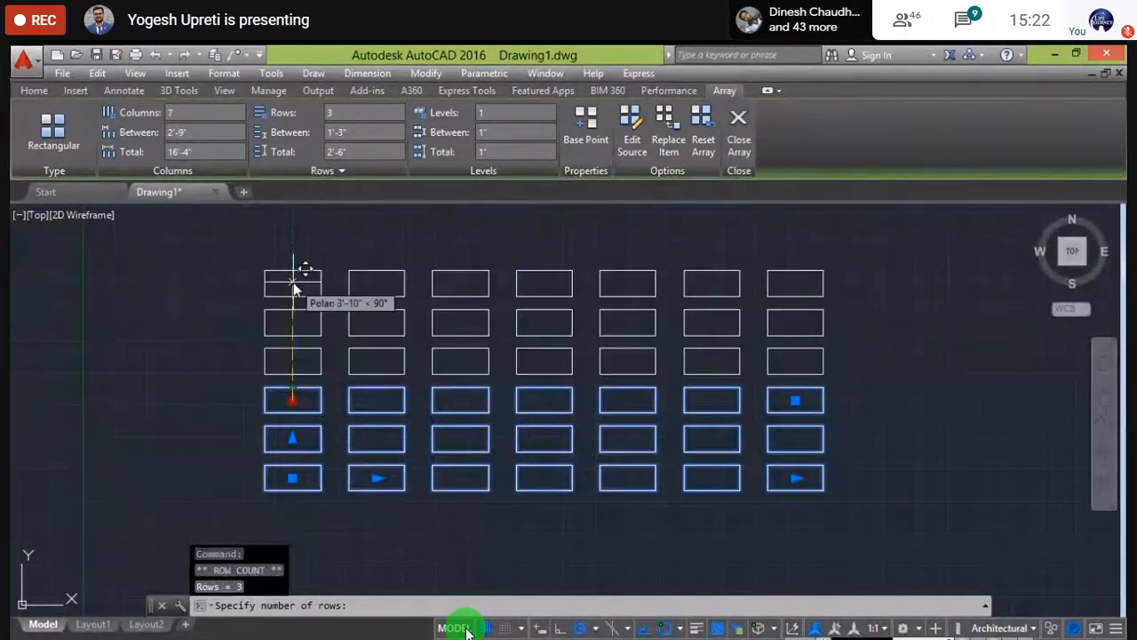
- Pull the row grip up to 7 rows, forming a 7 by 7 grid of rectangles
{"action": "left_click", "coordinate": [289, 240]}
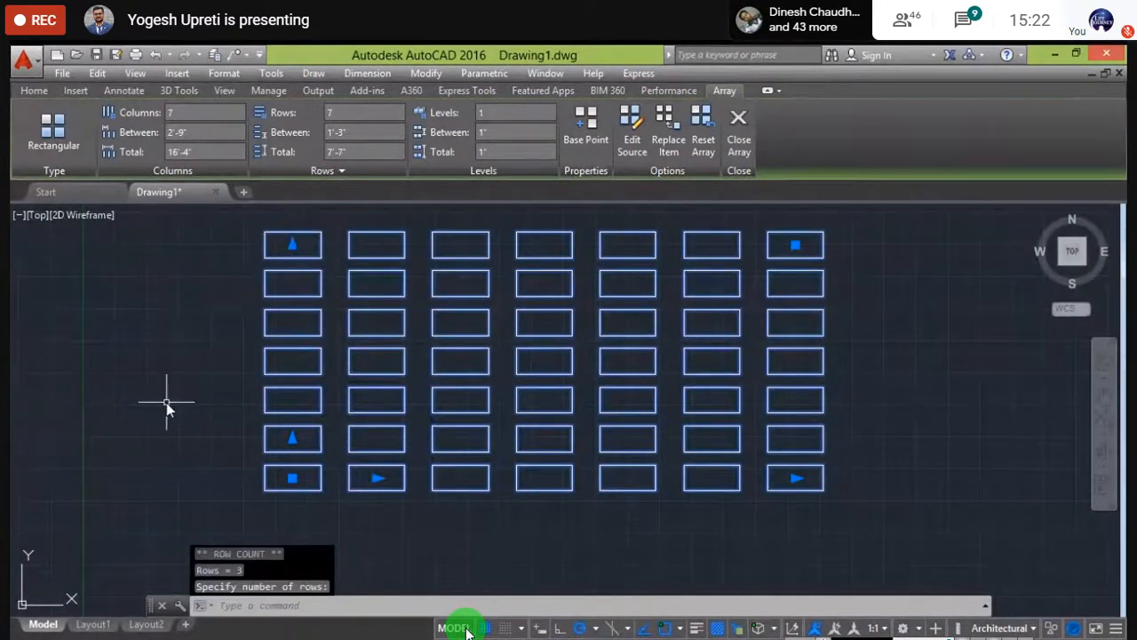
{"action": "mouse_move", "coordinate": [157, 406]}
{"action": "middle_mouse_down"}
{"action": "mouse_move", "coordinate": [133, 408]}
{"action": "mouse_move", "coordinate": [142, 435]}
{"action": "middle_mouse_up"}
{"action": "scroll", "coordinate": [156, 392], "scroll_direction": "up", "scroll_amount": 2}
{"action": "scroll", "coordinate": [155, 393], "scroll_direction": "down", "scroll_amount": 2}
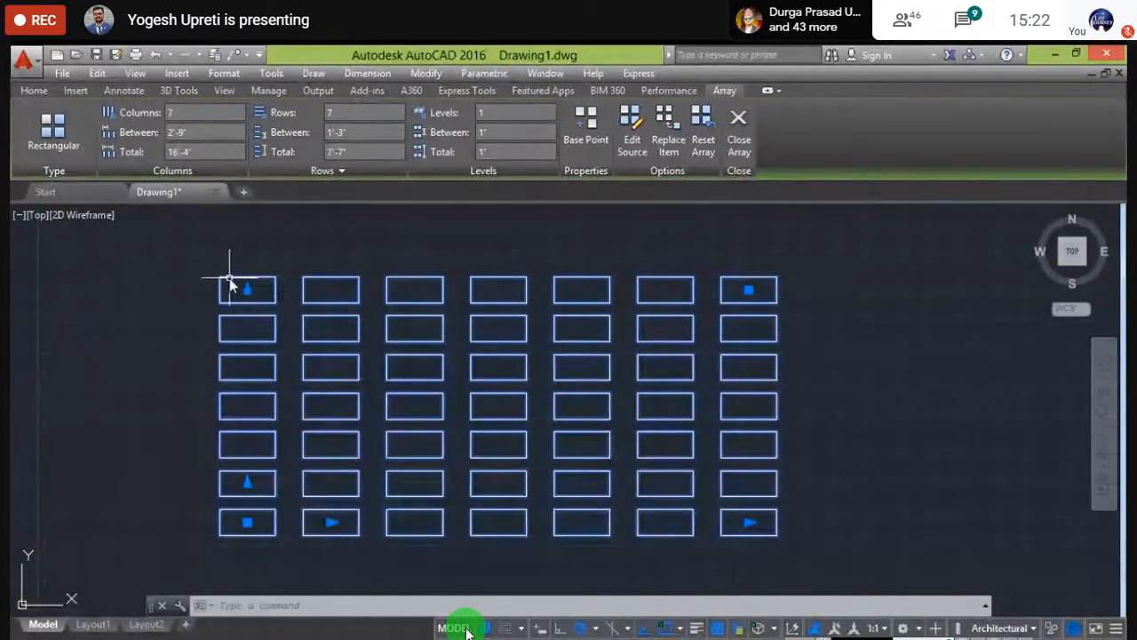
- Grow the array to 10 columns by 10 rows and pan to frame the whole grid
{"action": "left_click", "coordinate": [177, 112]}
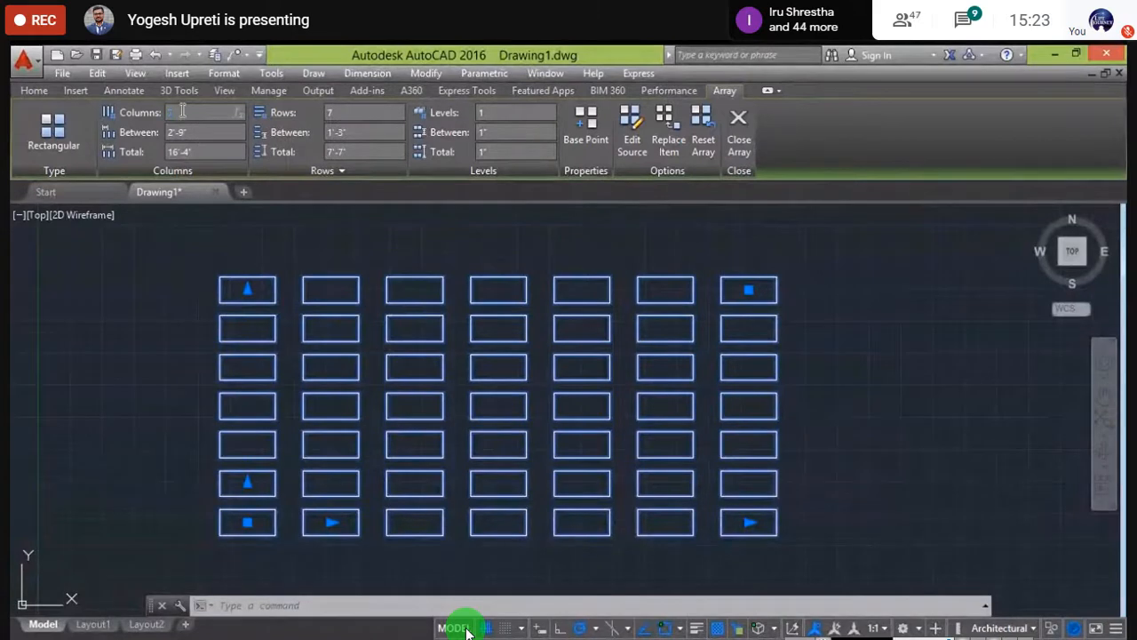
{"action": "type", "text": "10"}
{"action": "key", "text": "Return"}
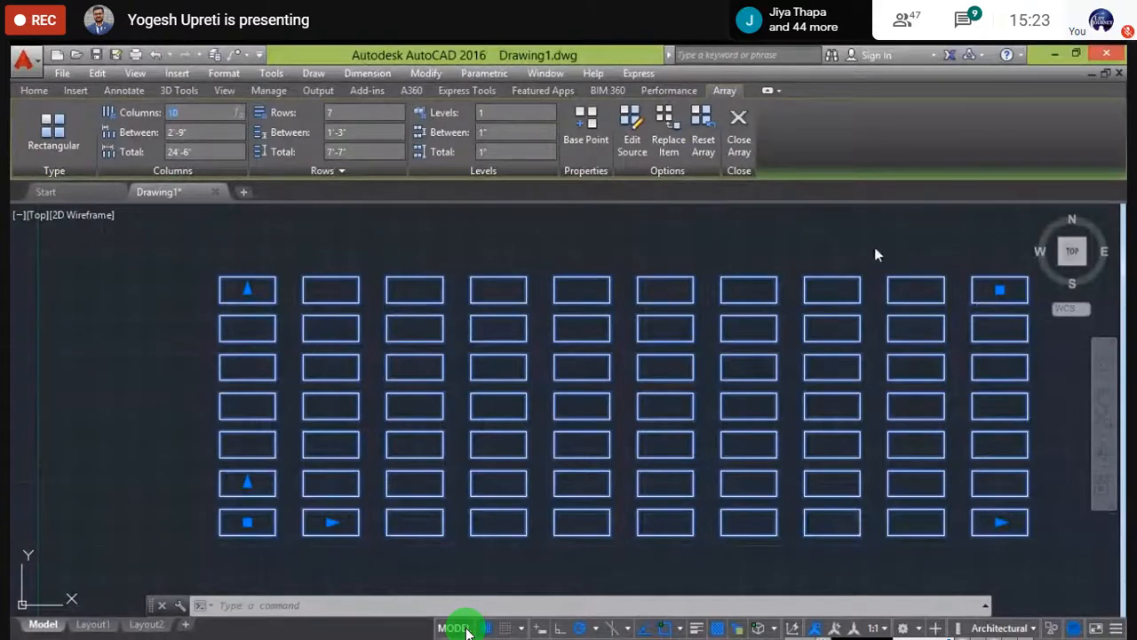
{"action": "middle_click_drag", "start_coordinate": [874, 255], "coordinate": [516, 221]}
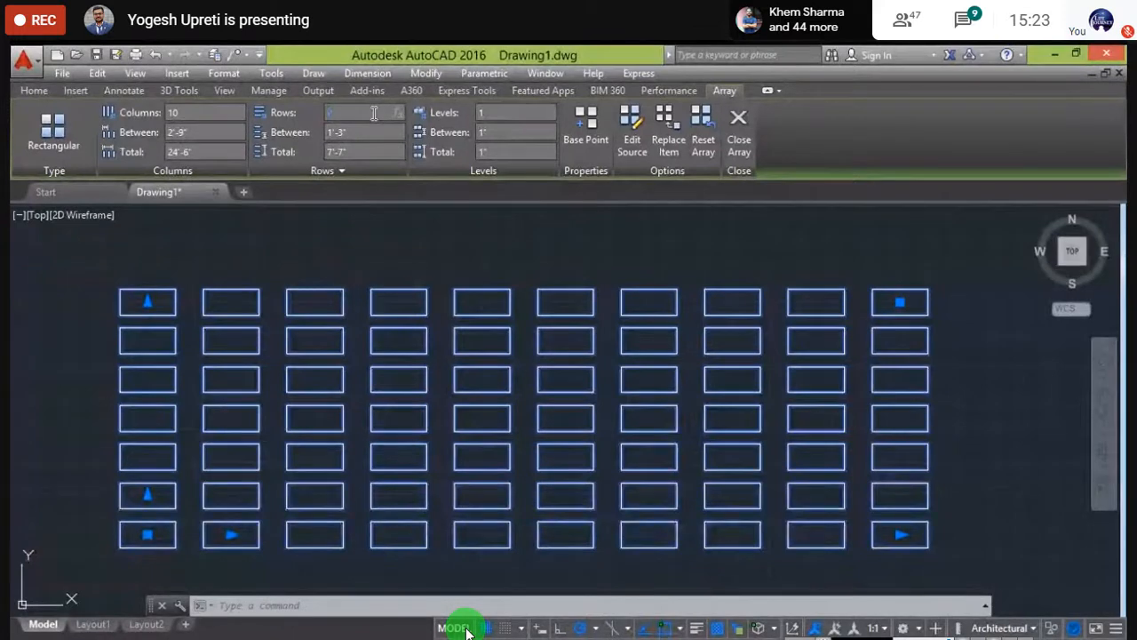
{"action": "key", "text": "Return"}
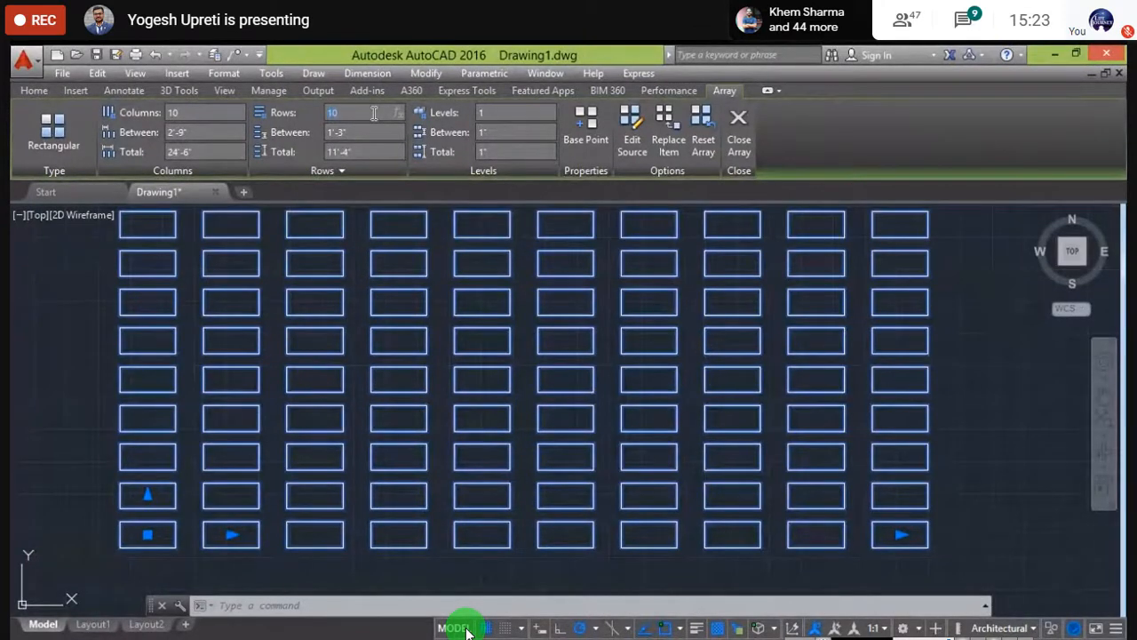
{"action": "mouse_move", "coordinate": [63, 297]}
{"action": "middle_mouse_down"}
{"action": "mouse_move", "coordinate": [56, 336]}
{"action": "mouse_move", "coordinate": [204, 404]}
{"action": "mouse_move", "coordinate": [196, 376]}
{"action": "middle_mouse_up"}
{"action": "scroll", "coordinate": [56, 332], "scroll_direction": "down", "scroll_amount": 2}
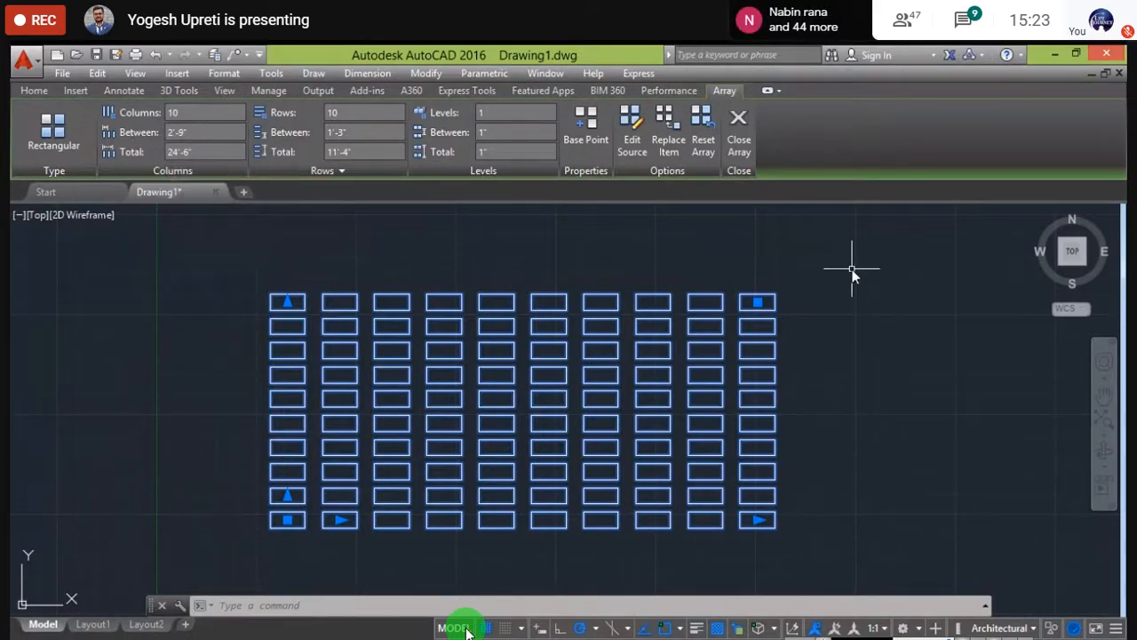
{"action": "middle_click_drag", "start_coordinate": [216, 289], "coordinate": [204, 314]}
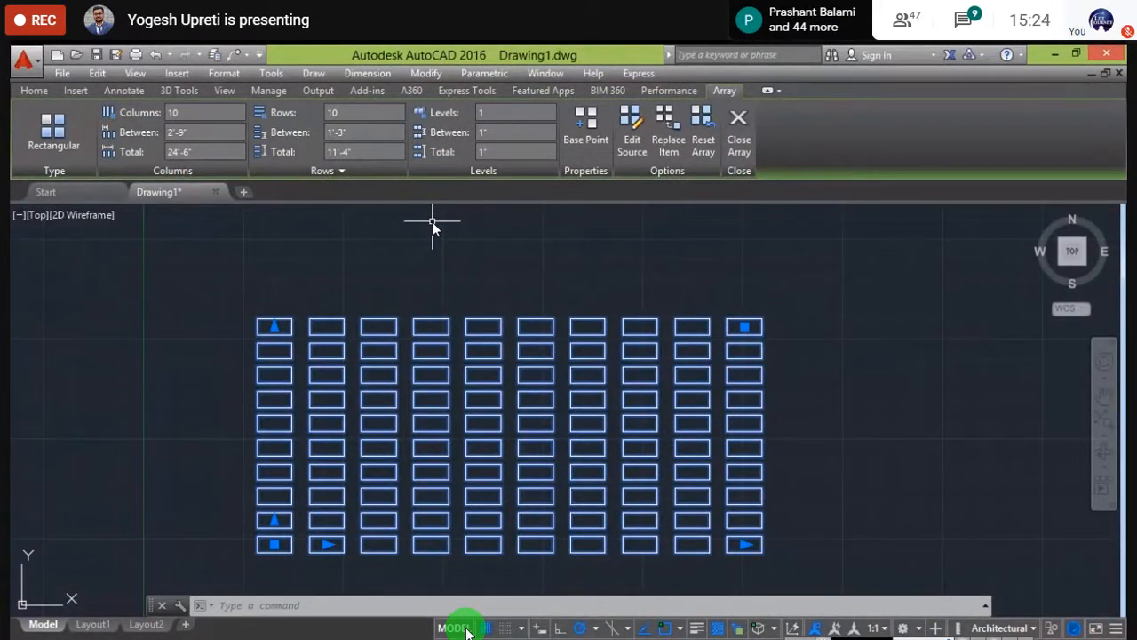
- Pan and zoom to review the 10 by 10 grid, then deselect the array
{"action": "middle_click_drag", "start_coordinate": [456, 223], "coordinate": [432, 252]}
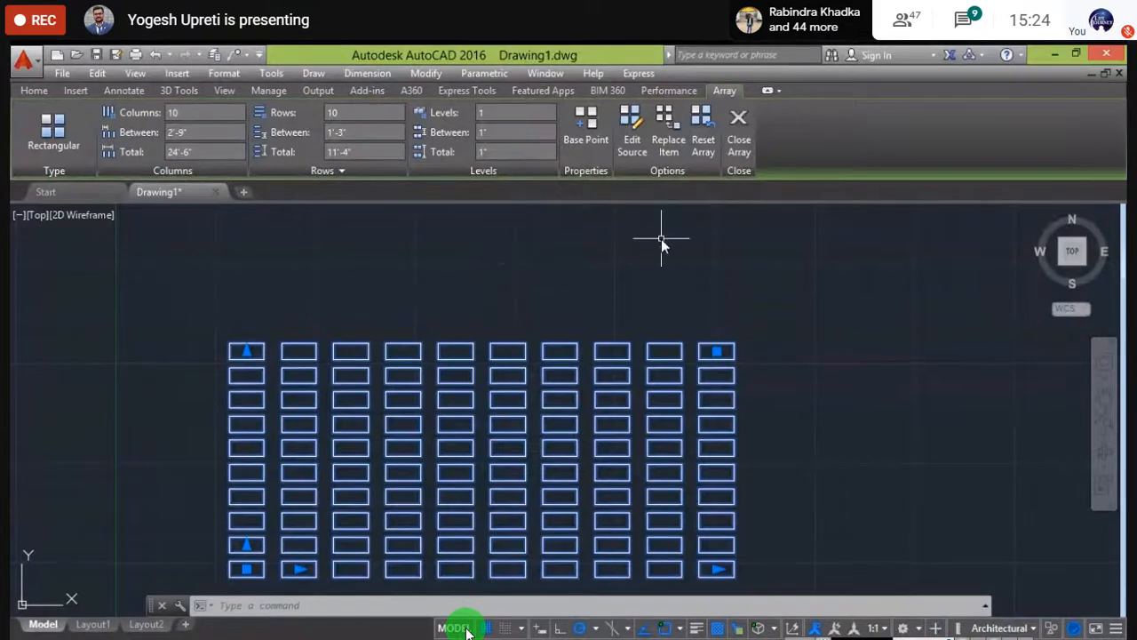
{"action": "scroll", "coordinate": [659, 238], "scroll_direction": "down", "scroll_amount": 2}
{"action": "middle_click_drag", "start_coordinate": [658, 239], "coordinate": [540, 261]}
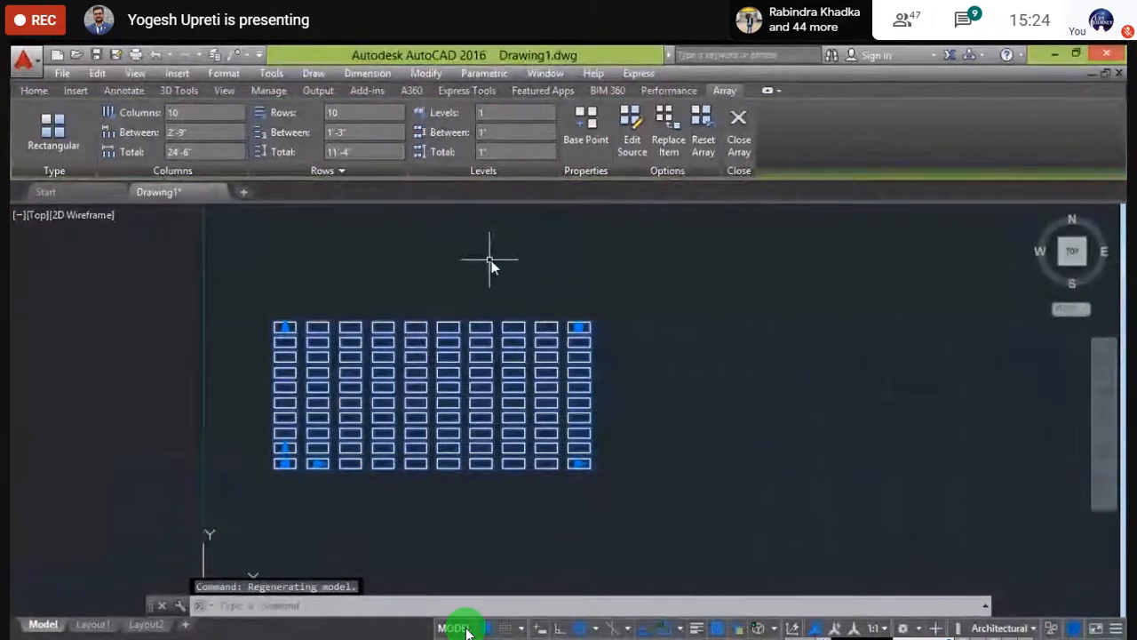
{"action": "scroll", "coordinate": [474, 266], "scroll_direction": "up", "scroll_amount": 2}
{"action": "middle_click_drag", "start_coordinate": [337, 297], "coordinate": [348, 242]}
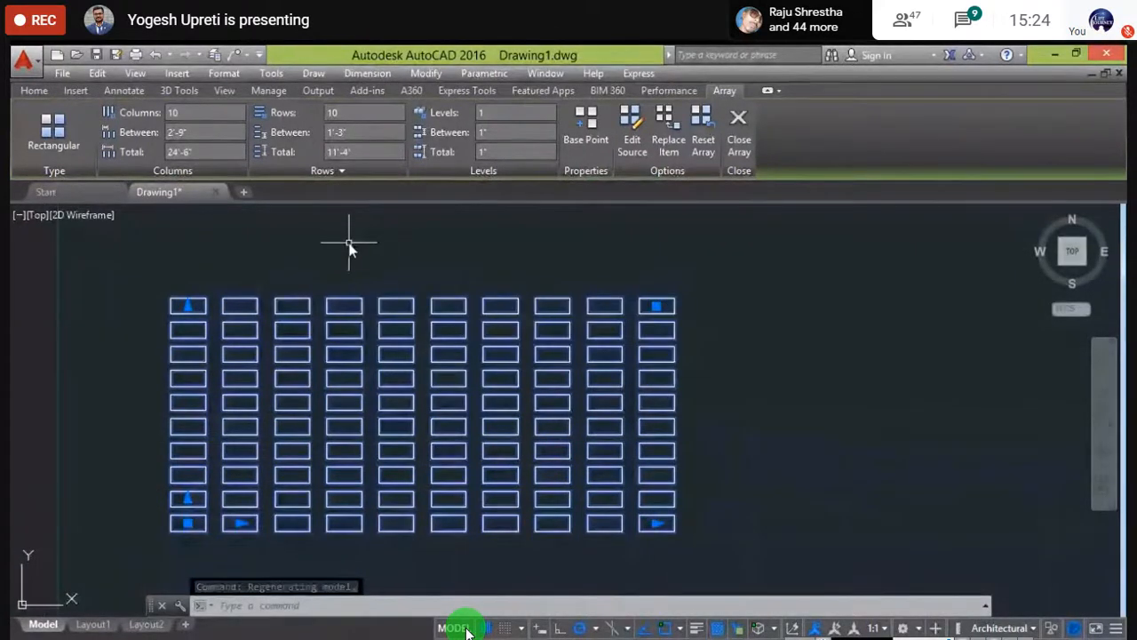
{"action": "key", "text": "Escape"}
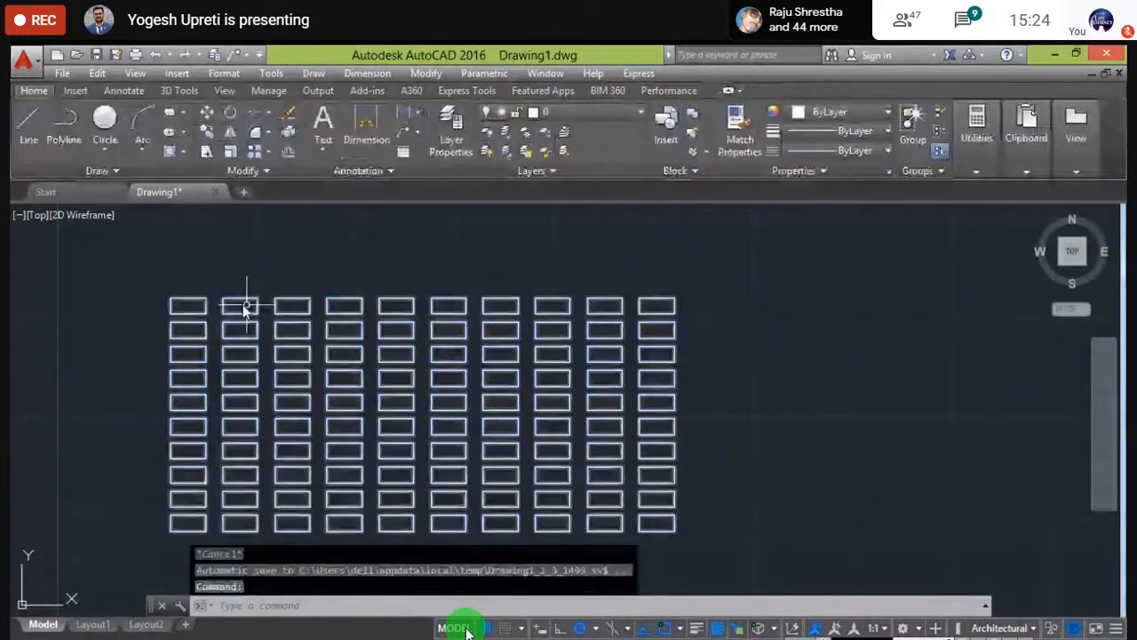
{"action": "scroll", "coordinate": [261, 323], "scroll_direction": "up", "scroll_amount": 10}
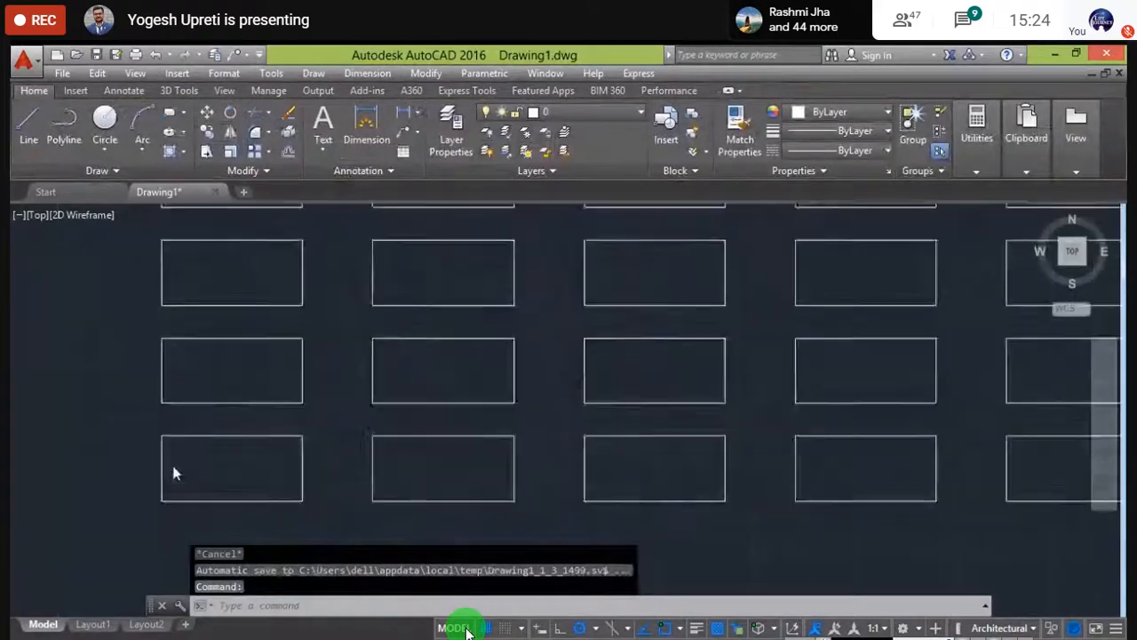
{"action": "scroll", "coordinate": [655, 393], "scroll_direction": "down", "scroll_amount": 10}
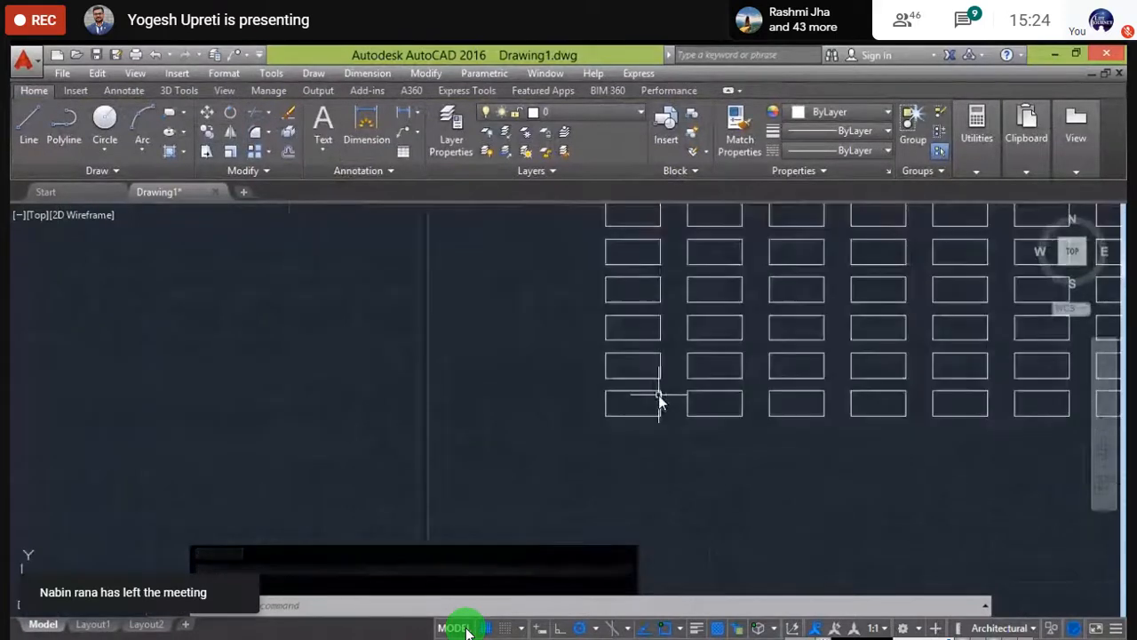
{"action": "mouse_move", "coordinate": [659, 394]}
{"action": "middle_mouse_down"}
{"action": "mouse_move", "coordinate": [340, 518]}
{"action": "mouse_move", "coordinate": [209, 534]}
{"action": "middle_mouse_up"}
{"action": "scroll", "coordinate": [268, 473], "scroll_direction": "down", "scroll_amount": 2}
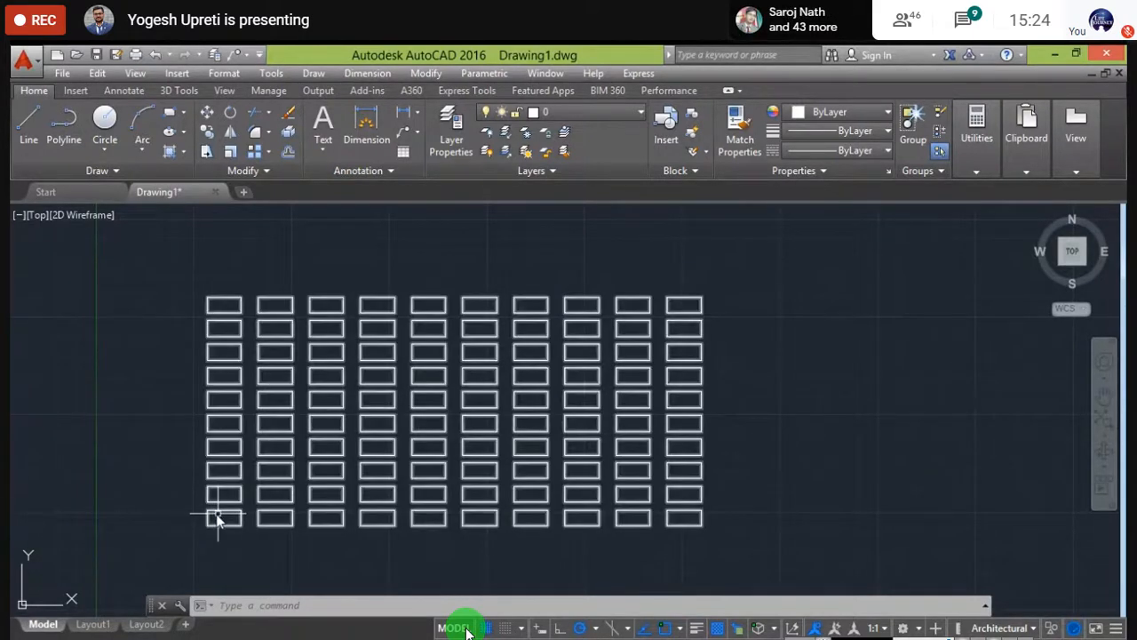
{"action": "scroll", "coordinate": [217, 518], "scroll_direction": "up", "scroll_amount": 5}
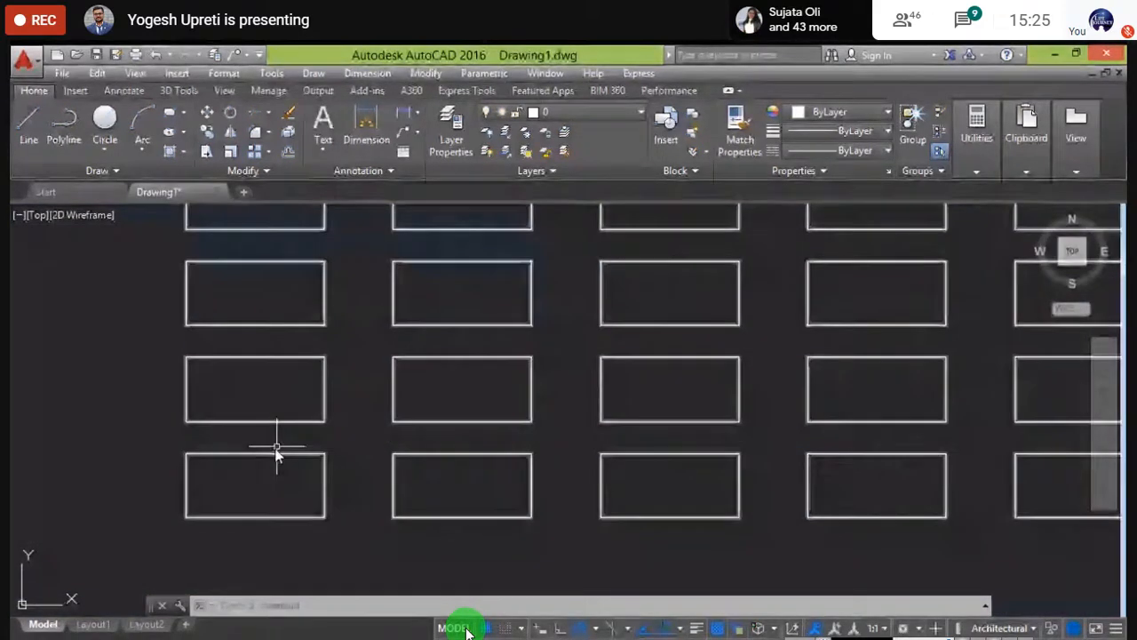
{"action": "scroll", "coordinate": [353, 437], "scroll_direction": "down", "scroll_amount": 2}
{"action": "scroll", "coordinate": [354, 437], "scroll_direction": "down", "scroll_amount": 5}
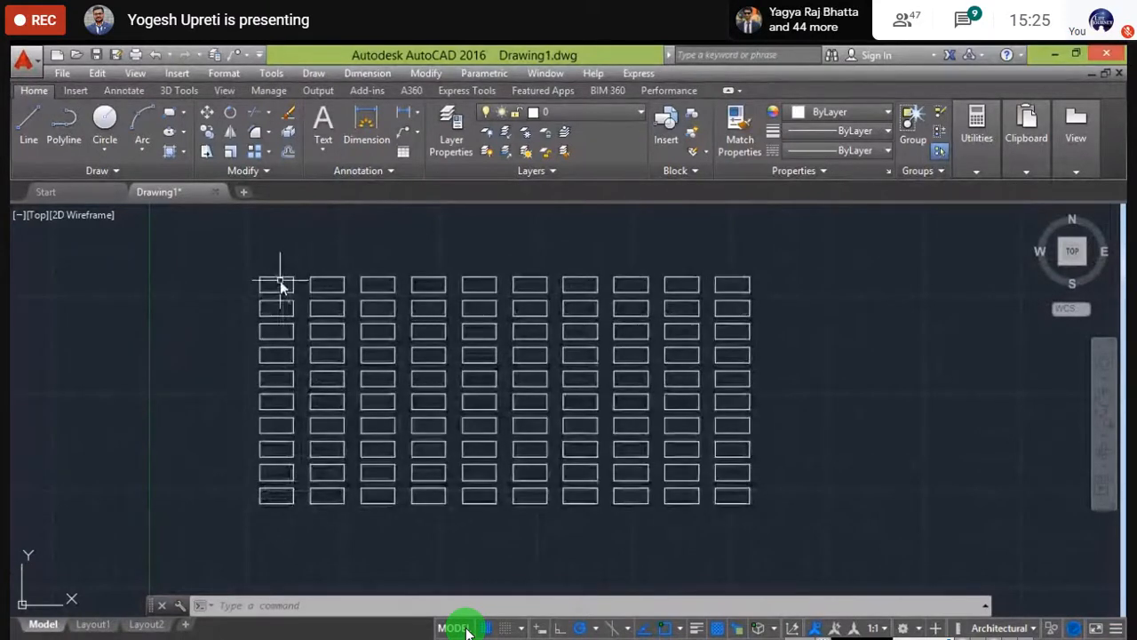
{"action": "scroll", "coordinate": [280, 281], "scroll_direction": "up", "scroll_amount": 2}
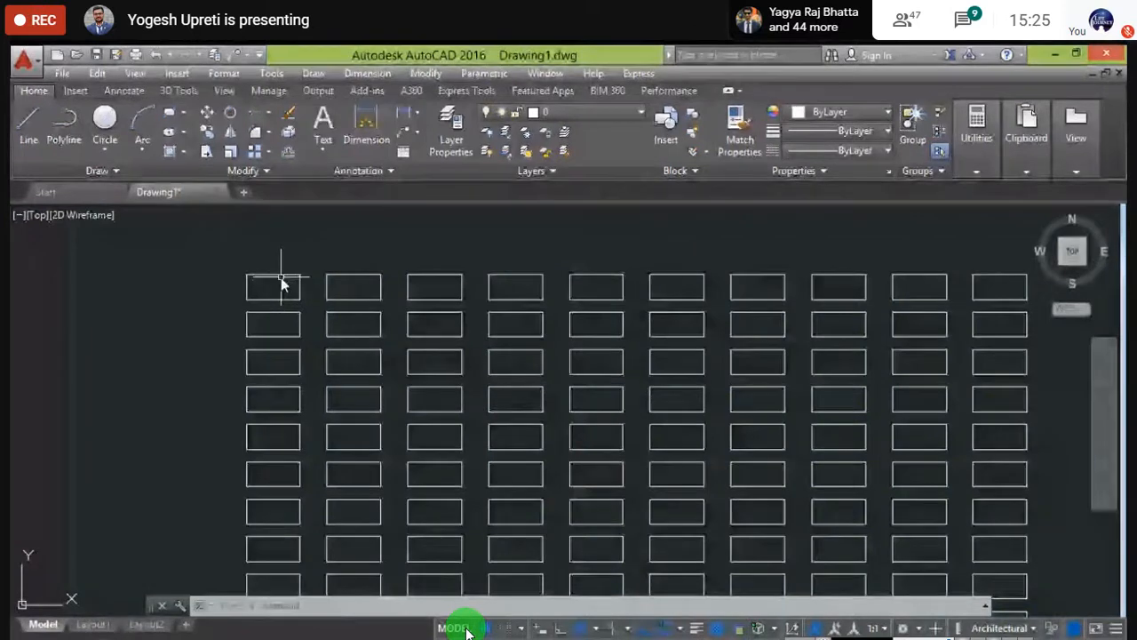
{"action": "left_click", "coordinate": [279, 282]}
{"action": "mouse_move", "coordinate": [274, 289]}
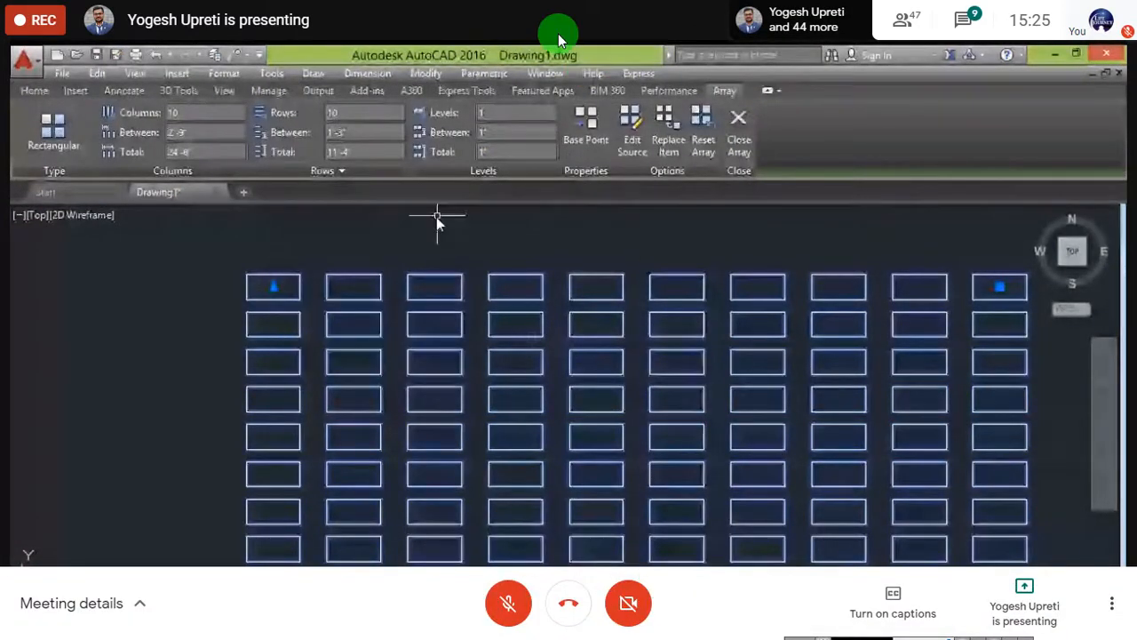
{"action": "key", "text": "Escape"}
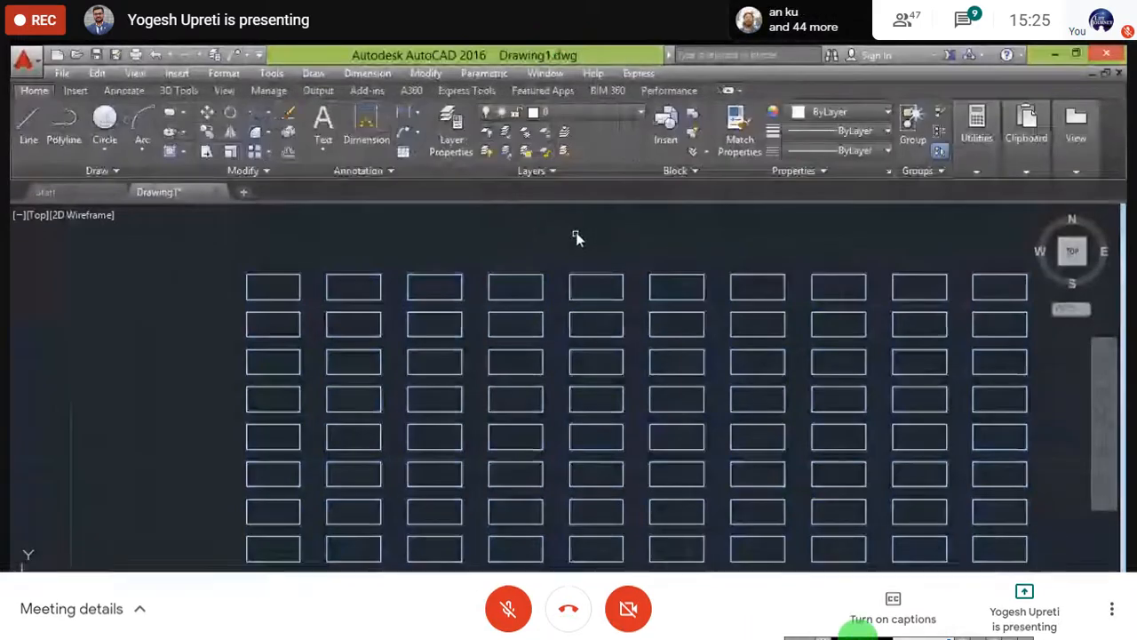
- Draw a small centre-radius circle inside the array's source rectangle so every item repeats it
{"action": "scroll", "coordinate": [320, 234], "scroll_direction": "down", "scroll_amount": 4}
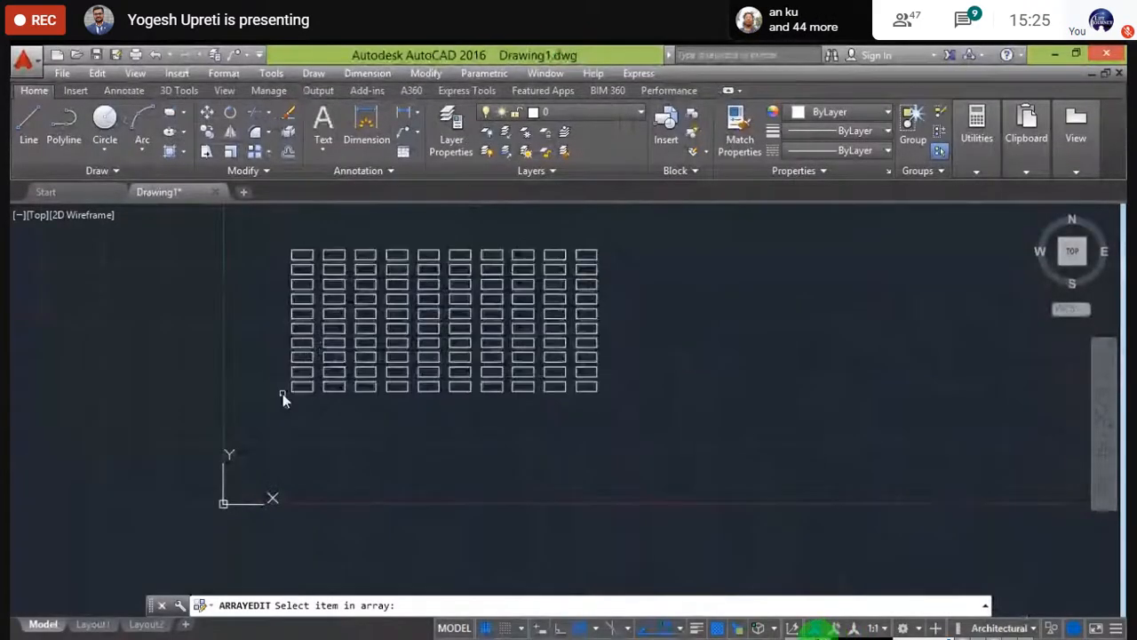
{"action": "scroll", "coordinate": [283, 388], "scroll_direction": "up", "scroll_amount": 2}
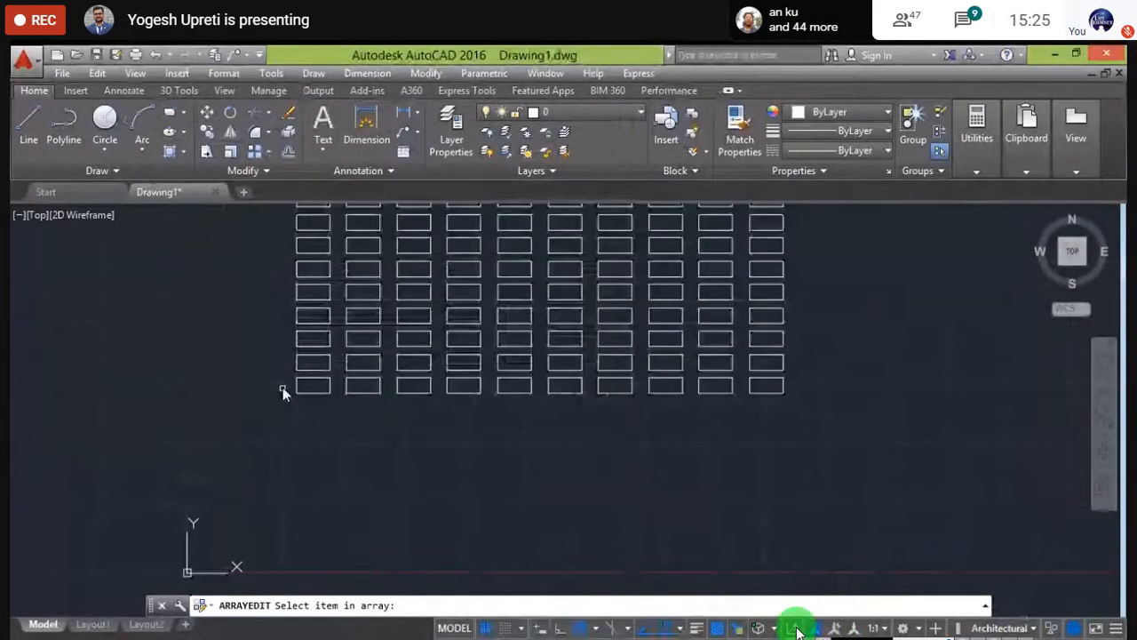
{"action": "scroll", "coordinate": [249, 450], "scroll_direction": "up", "scroll_amount": 2}
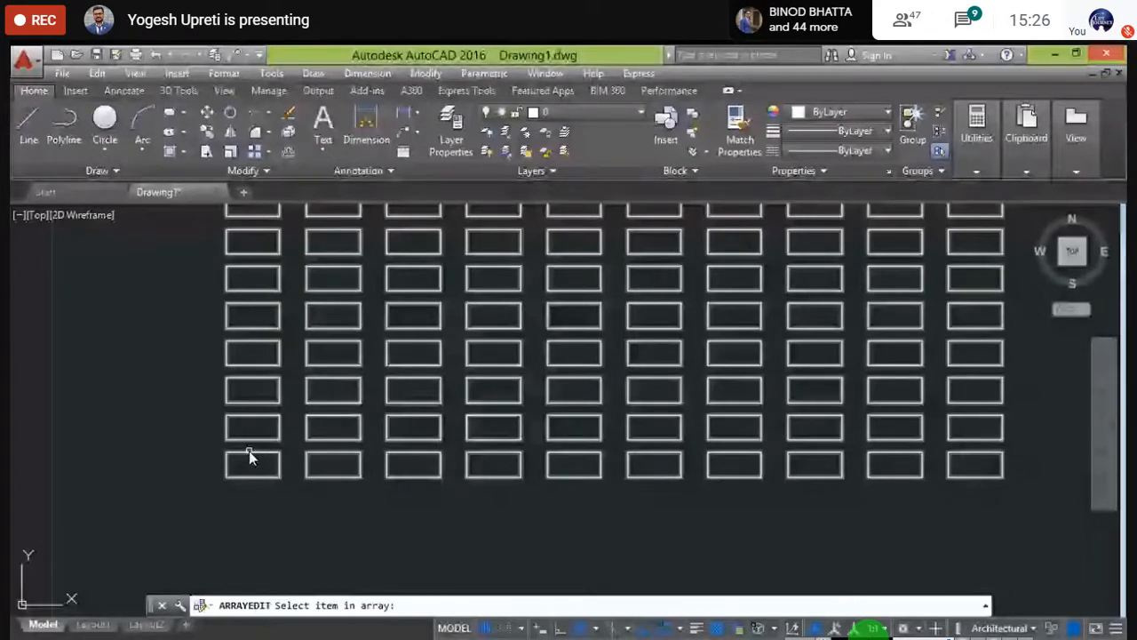
{"action": "left_click", "coordinate": [249, 450]}
{"action": "left_click", "coordinate": [104, 153]}
{"action": "left_click", "coordinate": [132, 184]}
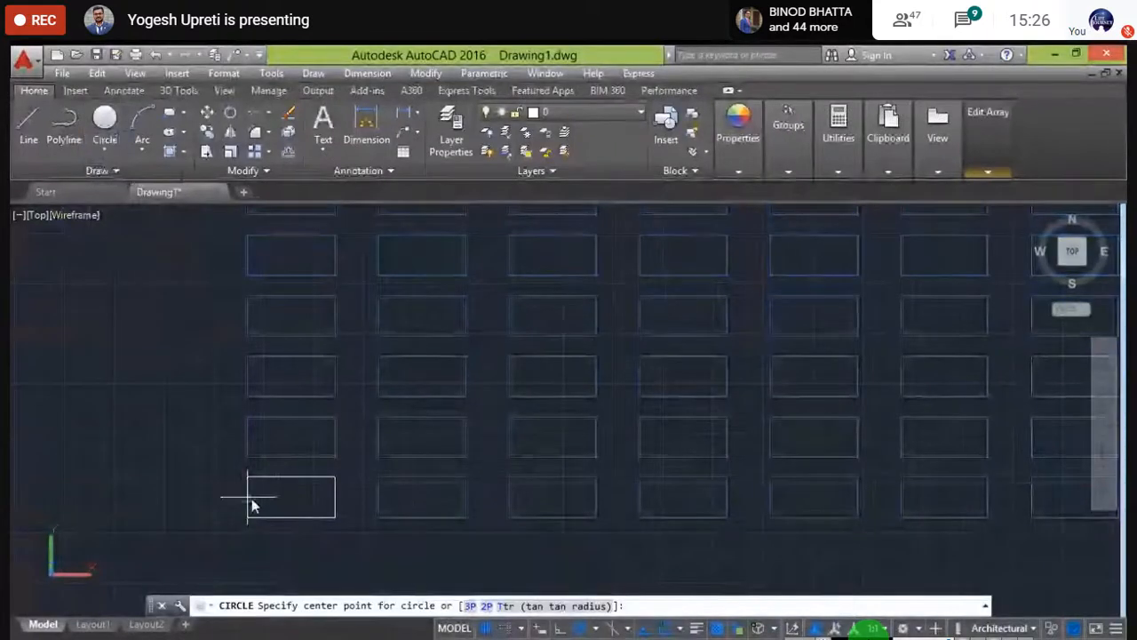
{"action": "left_click", "coordinate": [291, 503]}
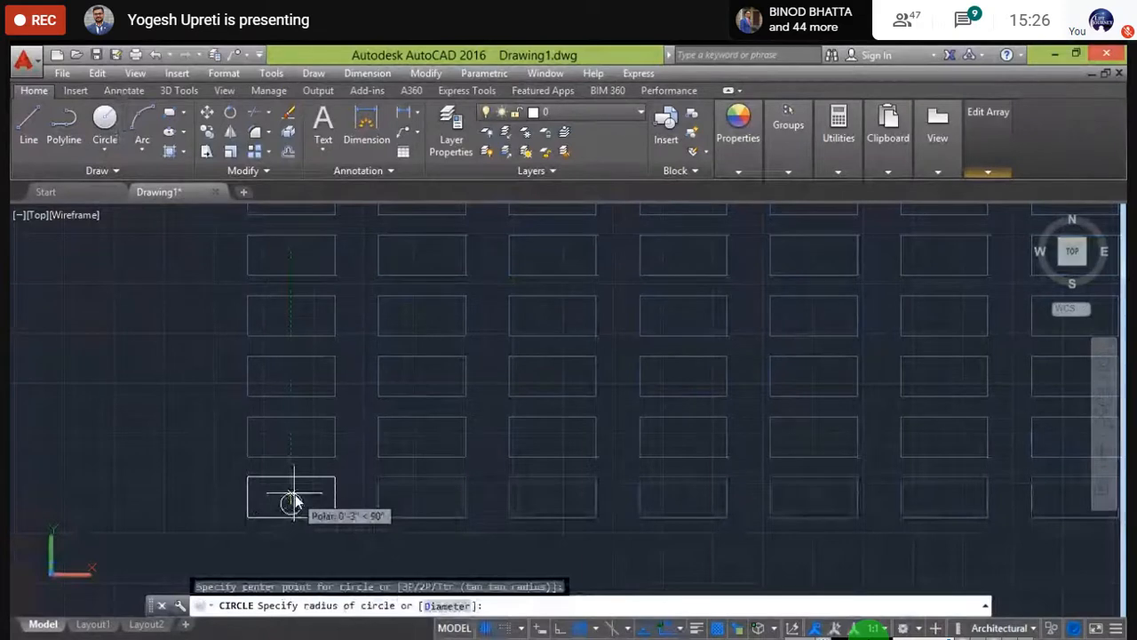
{"action": "left_click", "coordinate": [295, 494]}
{"action": "scroll", "coordinate": [228, 259], "scroll_direction": "up", "scroll_amount": 2}
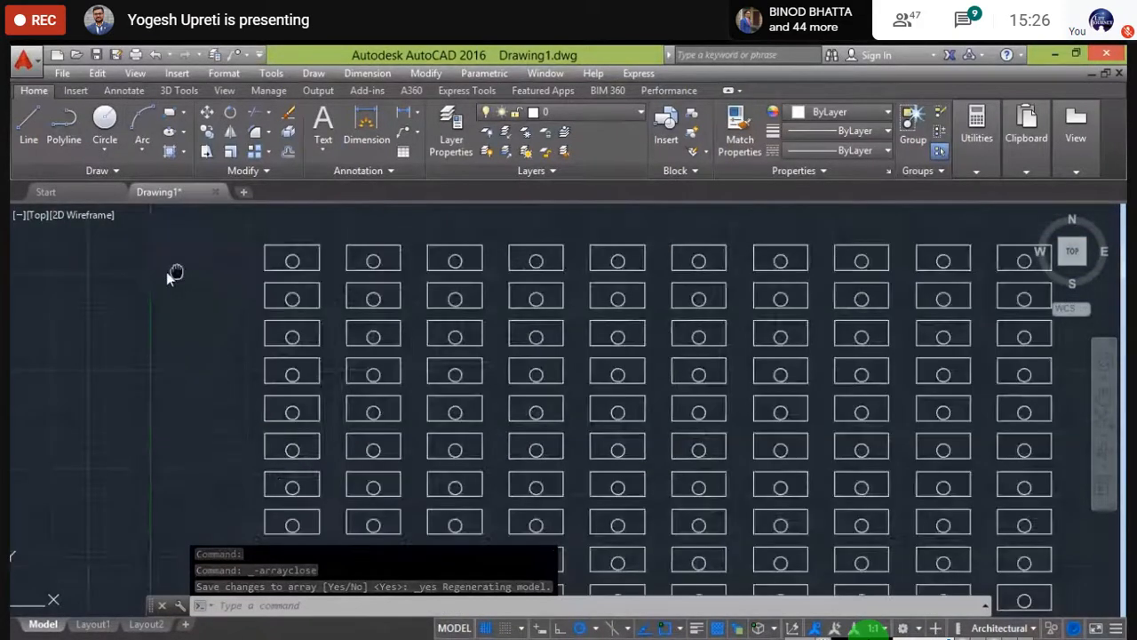
{"action": "scroll", "coordinate": [166, 272], "scroll_direction": "down", "scroll_amount": 2}
{"action": "middle_click_drag", "start_coordinate": [166, 272], "coordinate": [93, 286]}
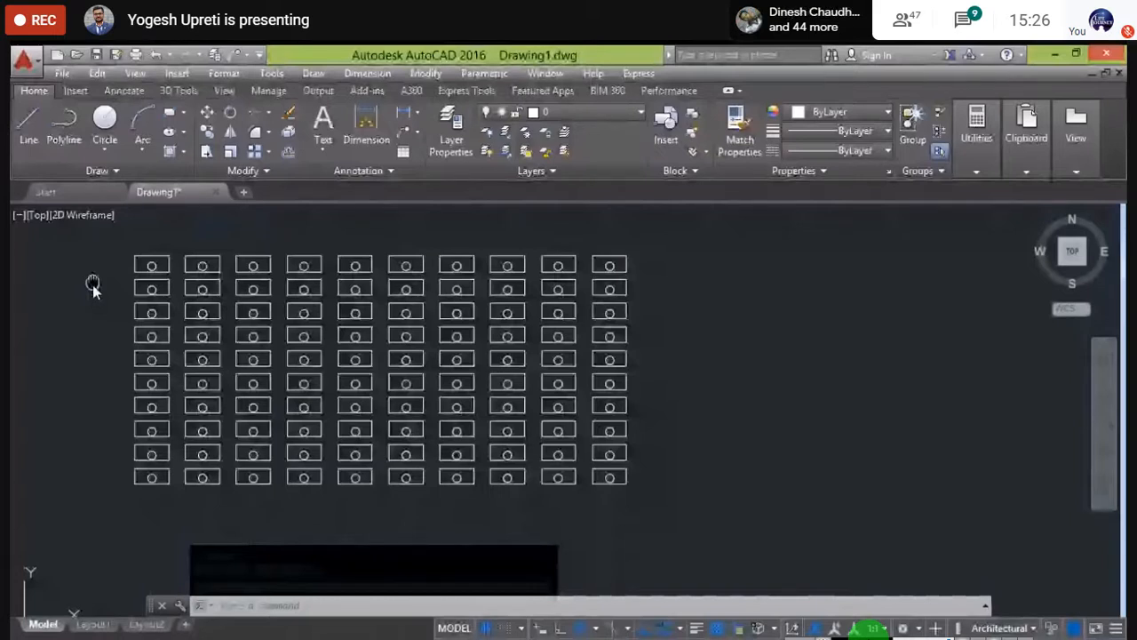
{"action": "middle_click_drag", "start_coordinate": [92, 286], "coordinate": [232, 307]}
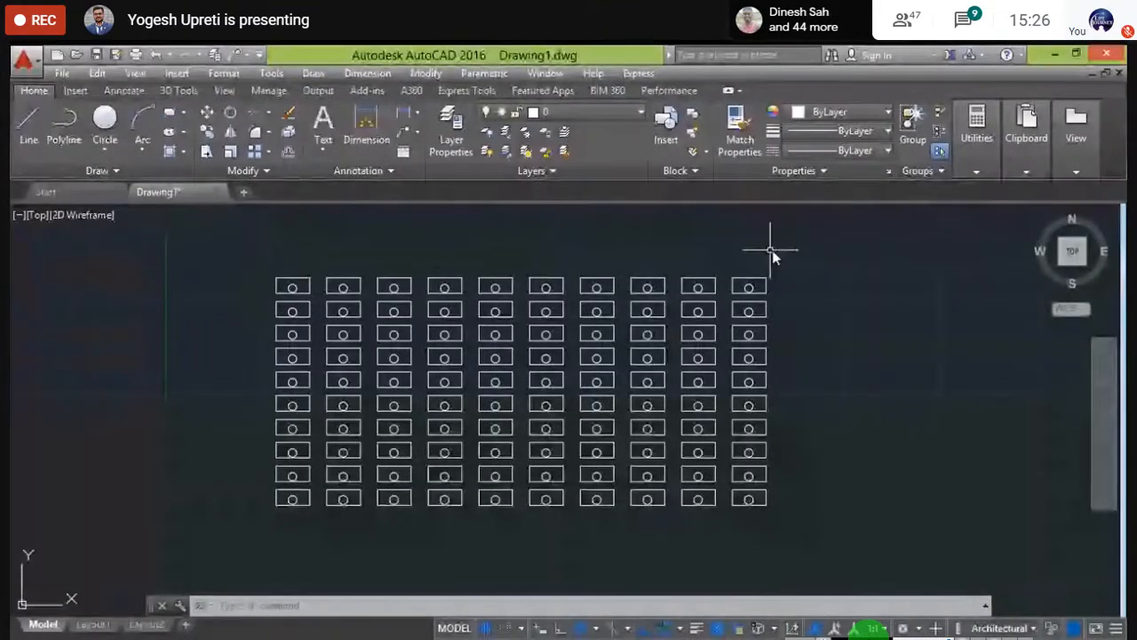
{"action": "middle_click_drag", "start_coordinate": [802, 356], "coordinate": [652, 412]}
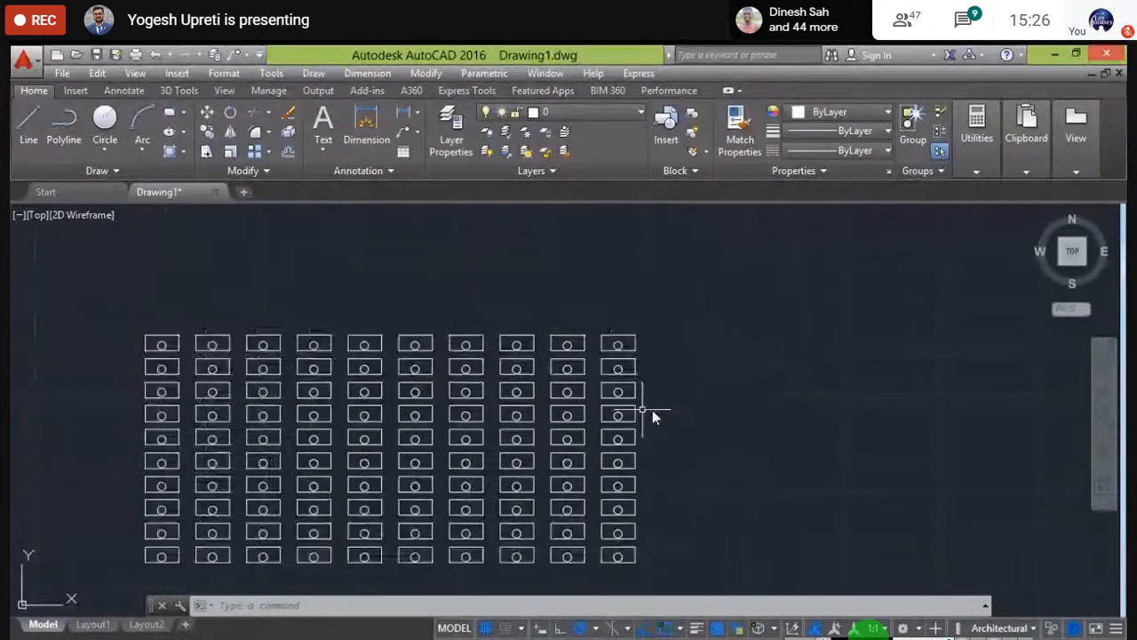
{"action": "scroll", "coordinate": [373, 429], "scroll_direction": "down", "scroll_amount": 3}
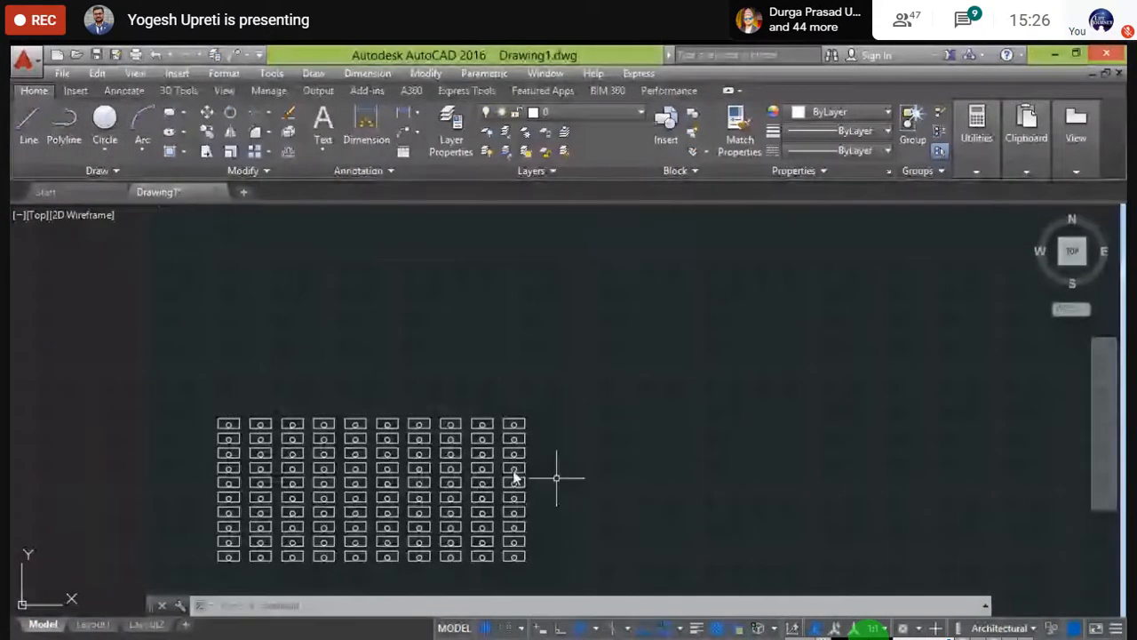
- Window-select the circle-filled array and draw a new rectangle near the top-left
{"action": "left_click", "coordinate": [568, 573]}
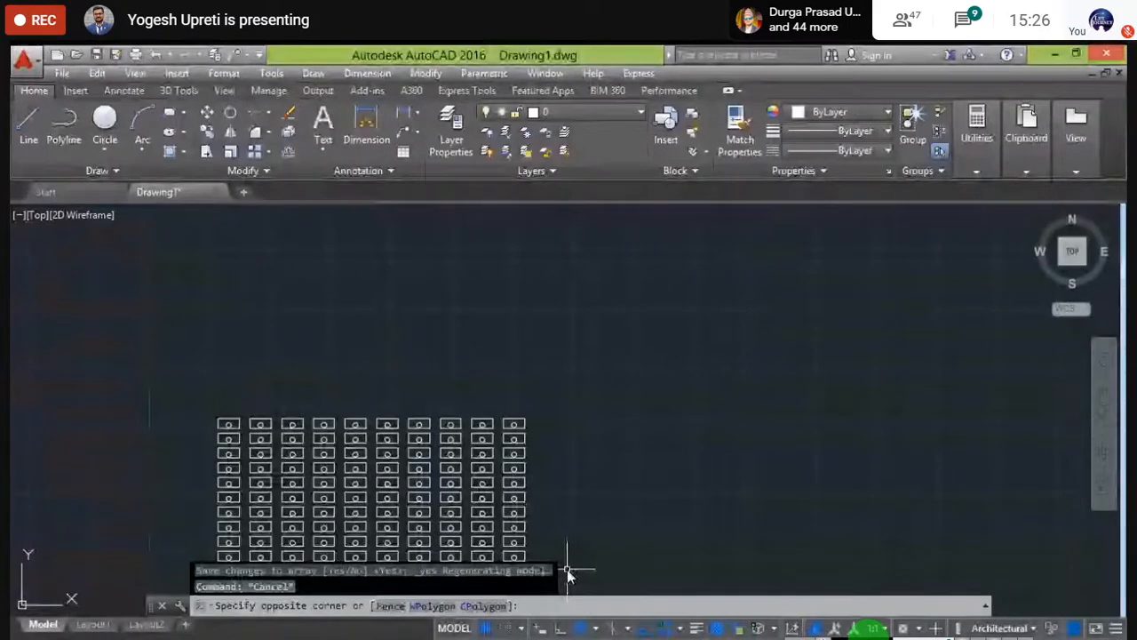
{"action": "left_click", "coordinate": [193, 390]}
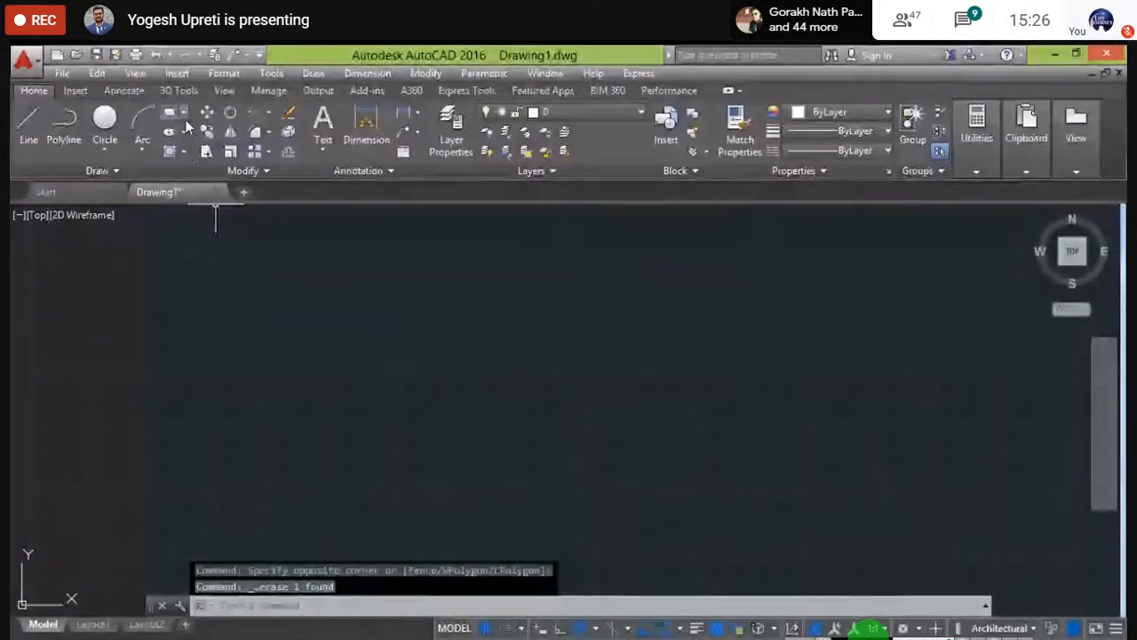
{"action": "left_click", "coordinate": [171, 114]}
{"action": "left_click", "coordinate": [261, 271]}
{"action": "left_click", "coordinate": [327, 321]}
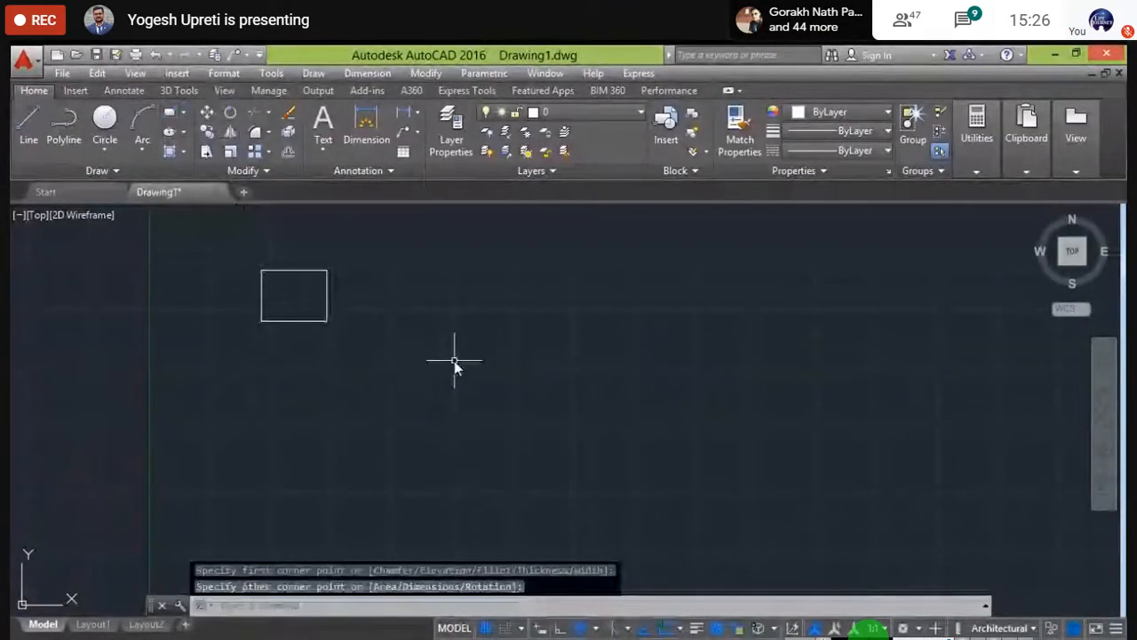
- Array the new rectangle into a rectangular 4-by-3 grid with ARR
{"action": "type", "text": "ARR"}
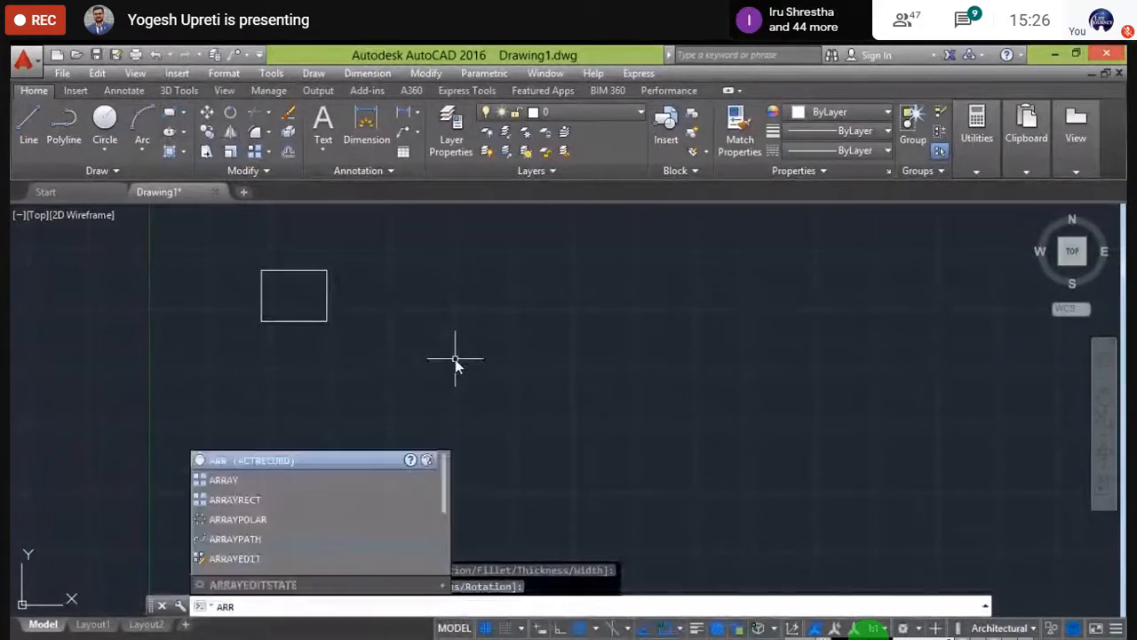
{"action": "left_click", "coordinate": [295, 478]}
{"action": "left_click", "coordinate": [314, 321]}
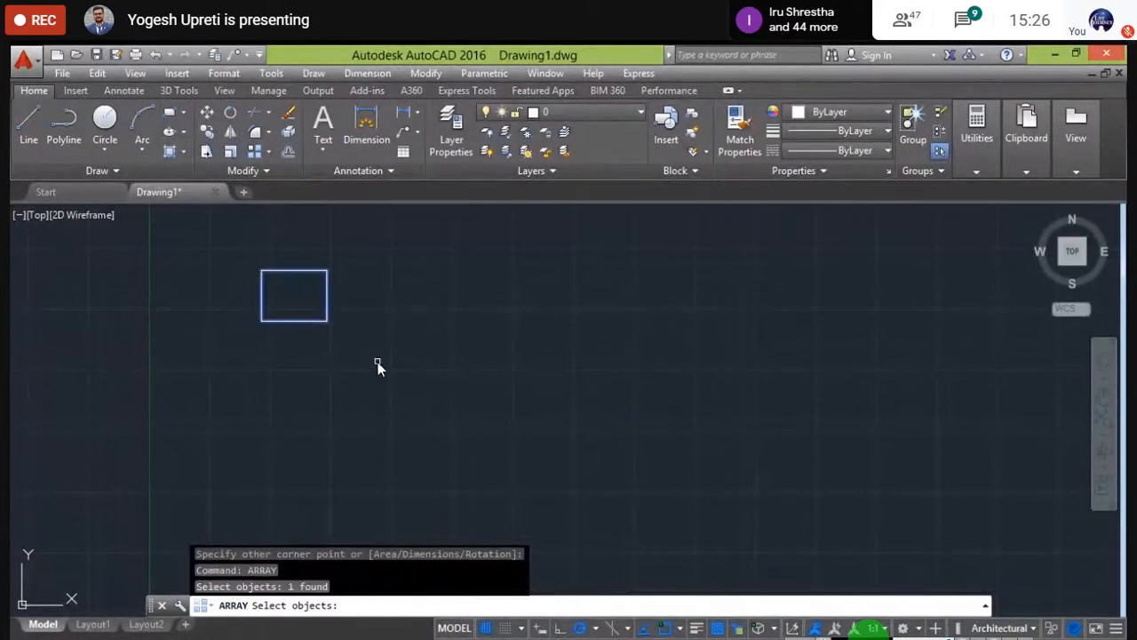
{"action": "key", "text": "Return"}
{"action": "left_click", "coordinate": [386, 605]}
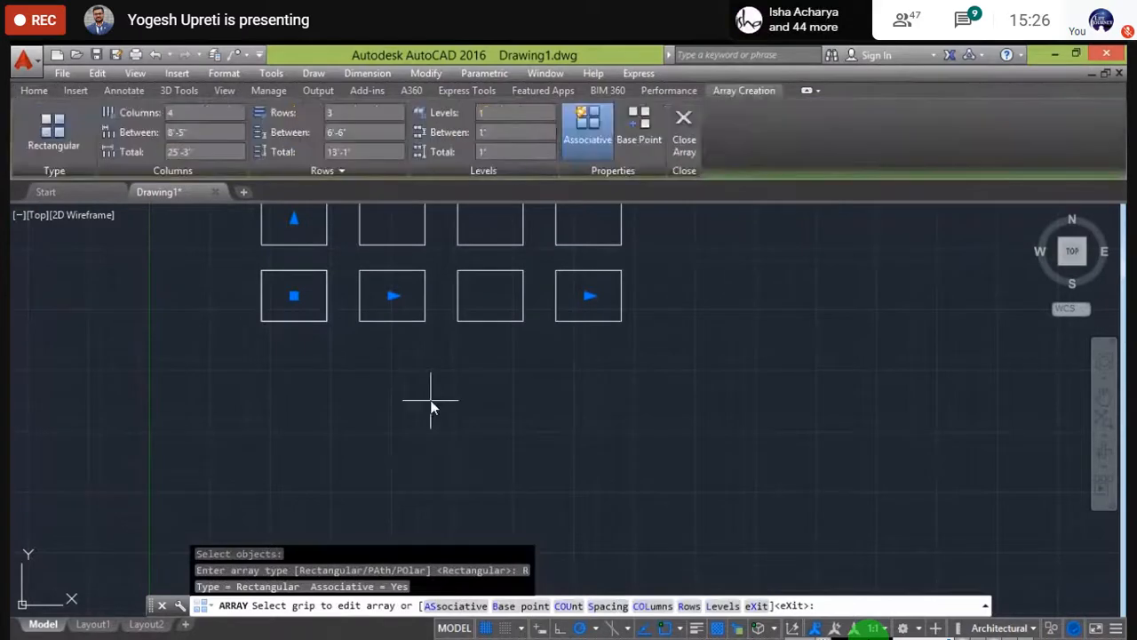
{"action": "key", "text": "Escape"}
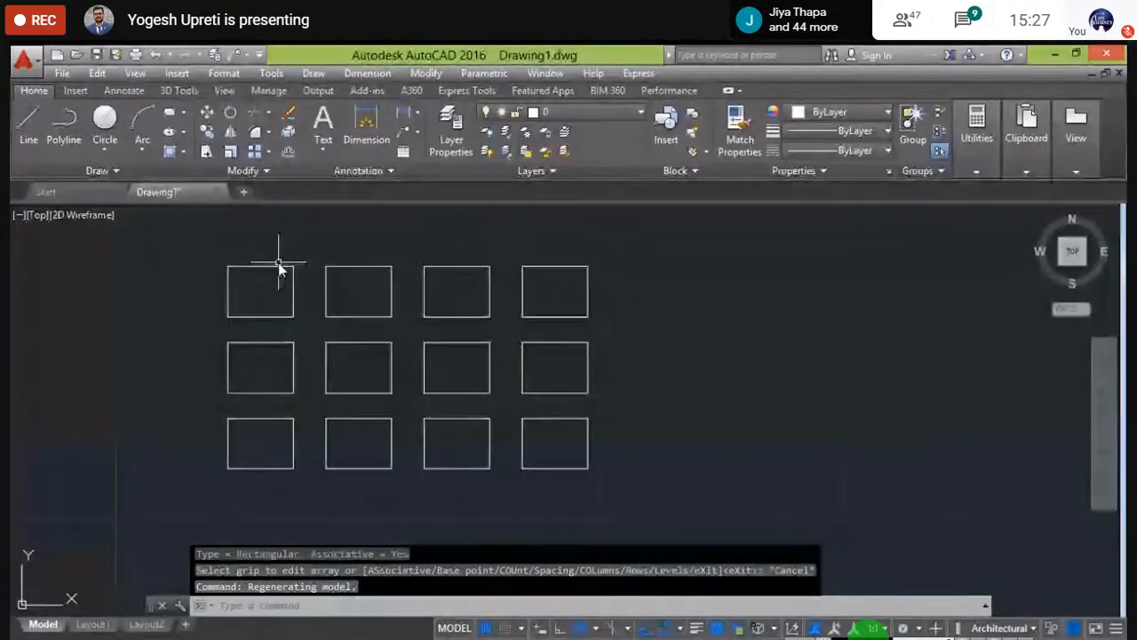
- Erase the grid, then undo back through the array to leave one rectangle
{"action": "left_click", "coordinate": [205, 256]}
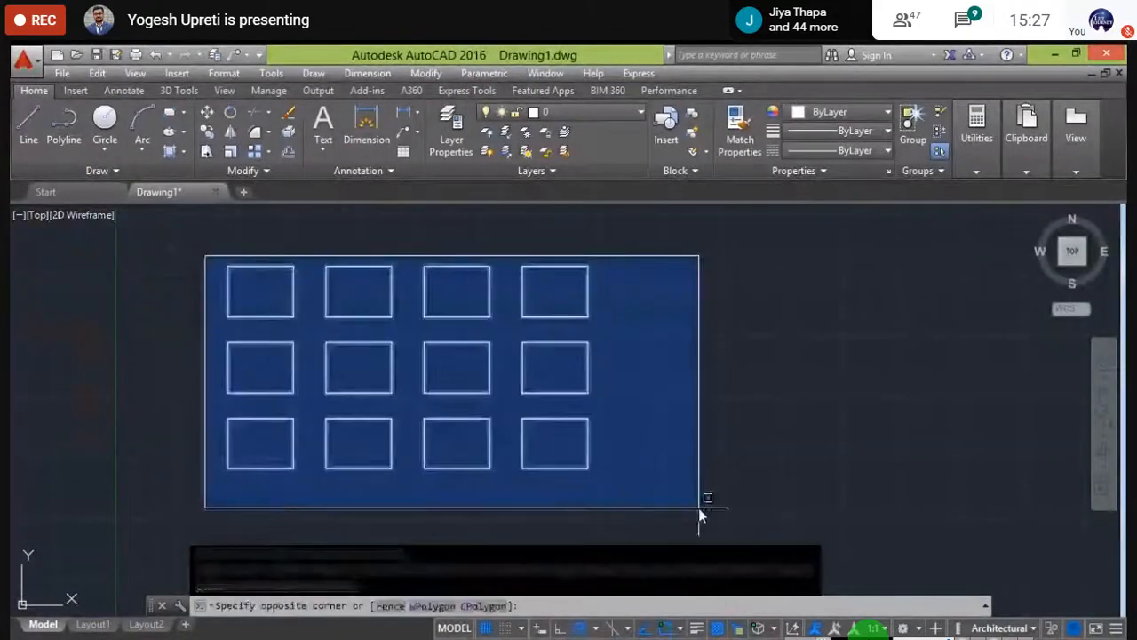
{"action": "left_click", "coordinate": [700, 503]}
{"action": "key", "text": "Delete"}
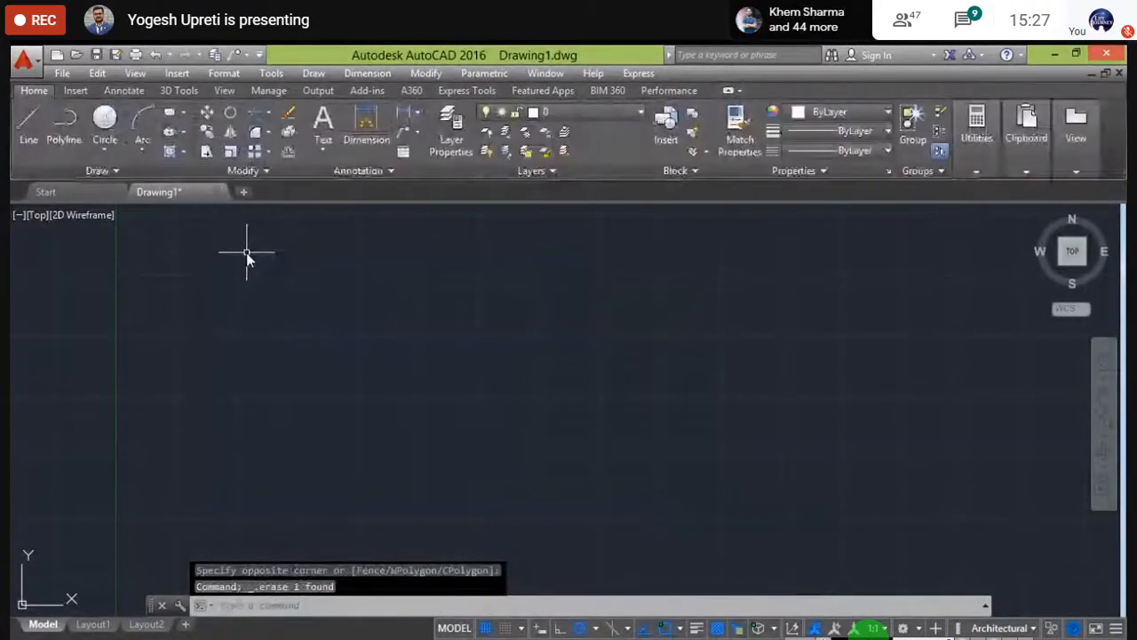
{"action": "key", "text": "ctrl+z"}
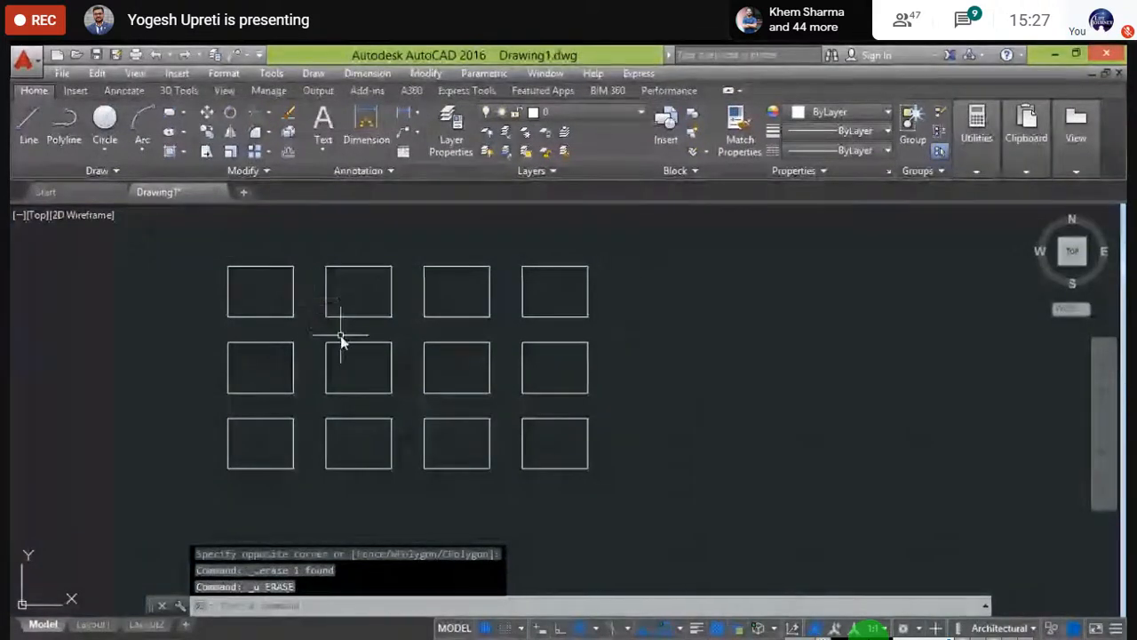
{"action": "middle_click_drag", "start_coordinate": [341, 330], "coordinate": [333, 299]}
{"action": "key", "text": "ctrl+z"}
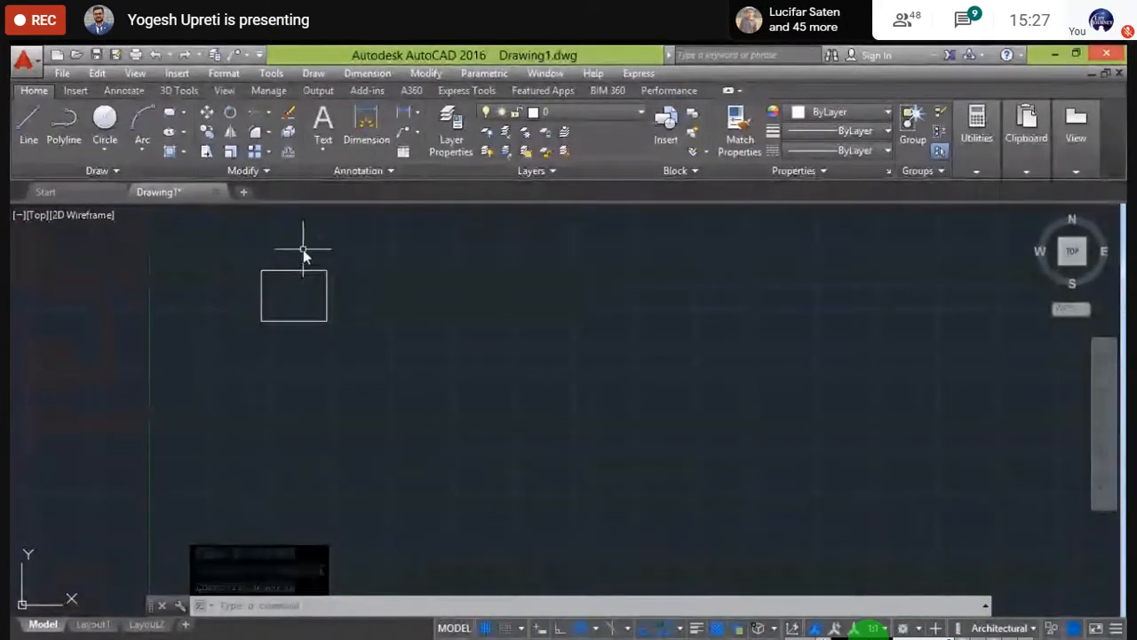
{"action": "type", "text": "ARRAY"}
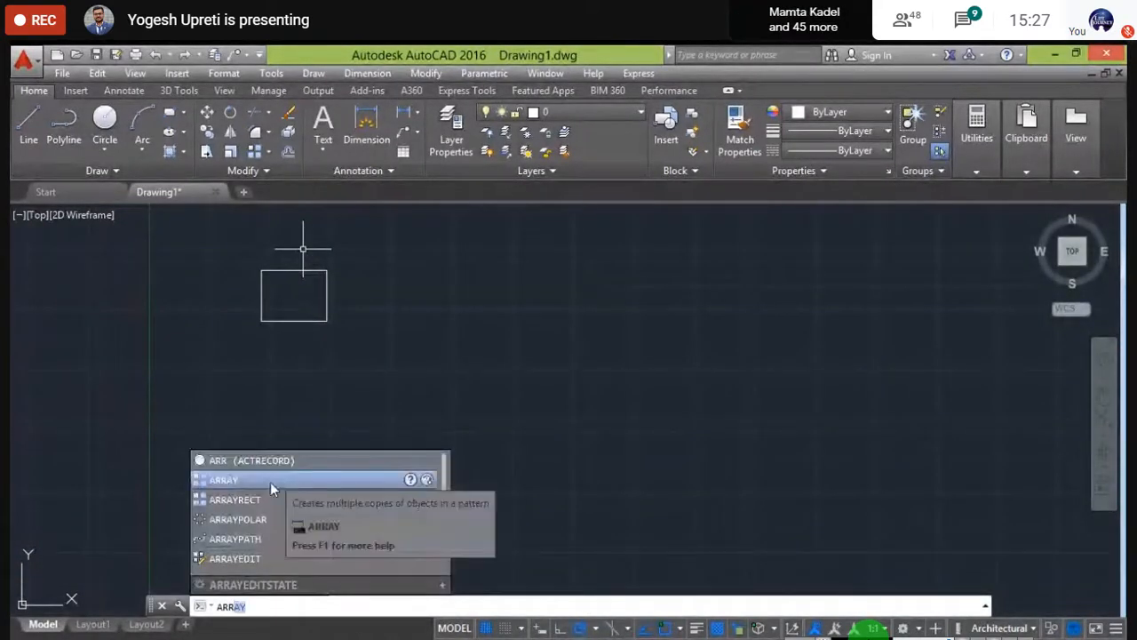
- Array the rectangle into a rectangular 4-column, 3-row grid and close the array
{"action": "left_click", "coordinate": [270, 480]}
{"action": "left_click", "coordinate": [303, 272]}
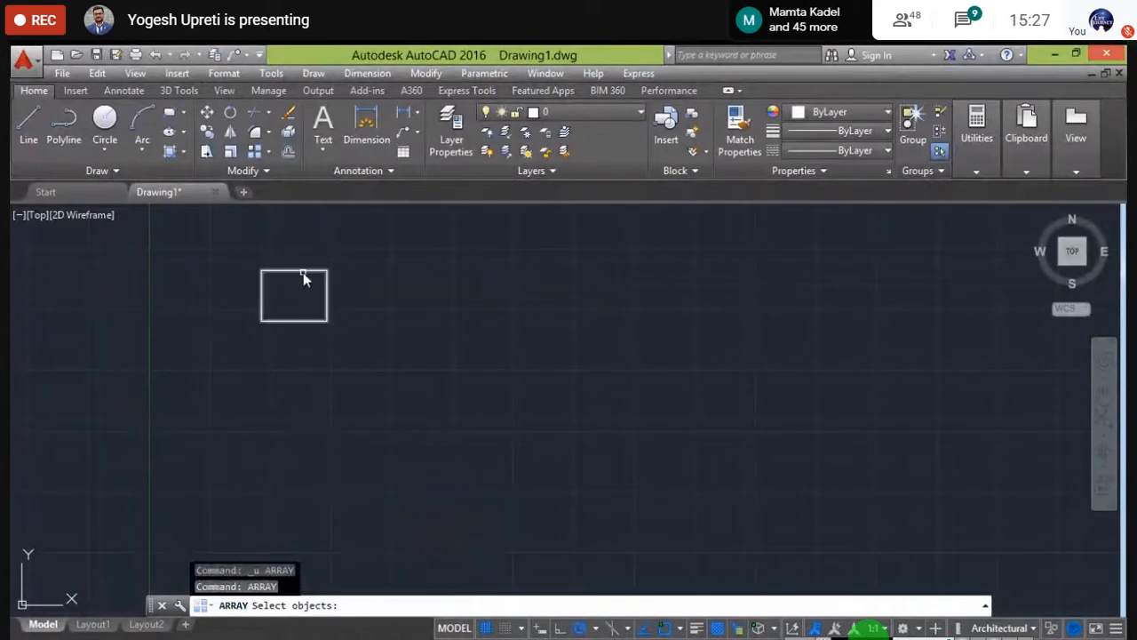
{"action": "key", "text": "Return"}
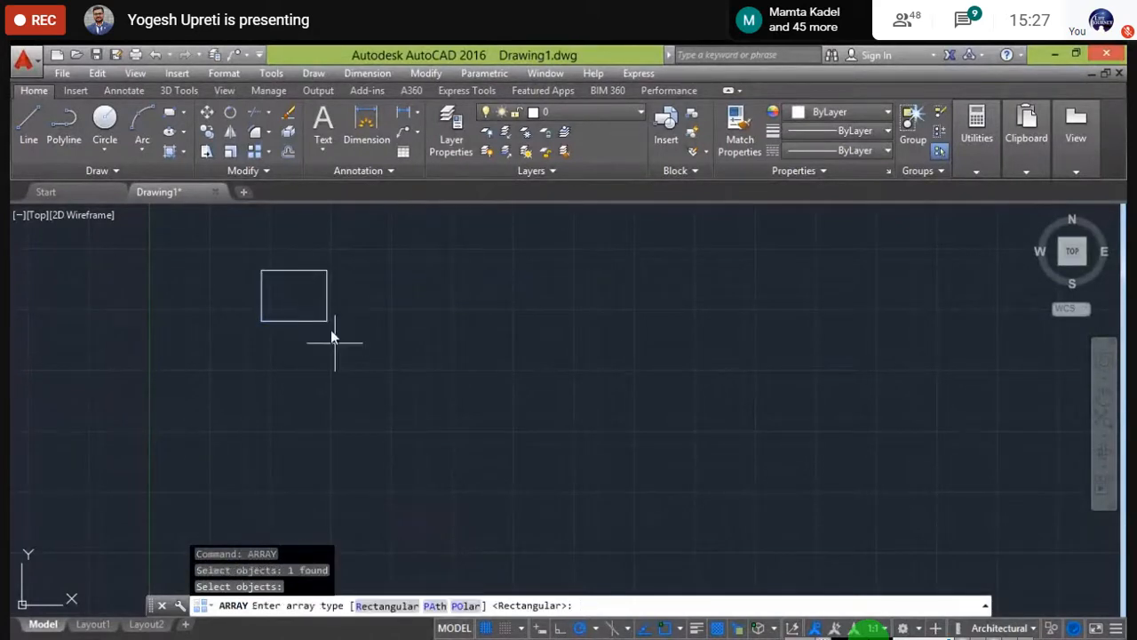
{"action": "left_click", "coordinate": [388, 605]}
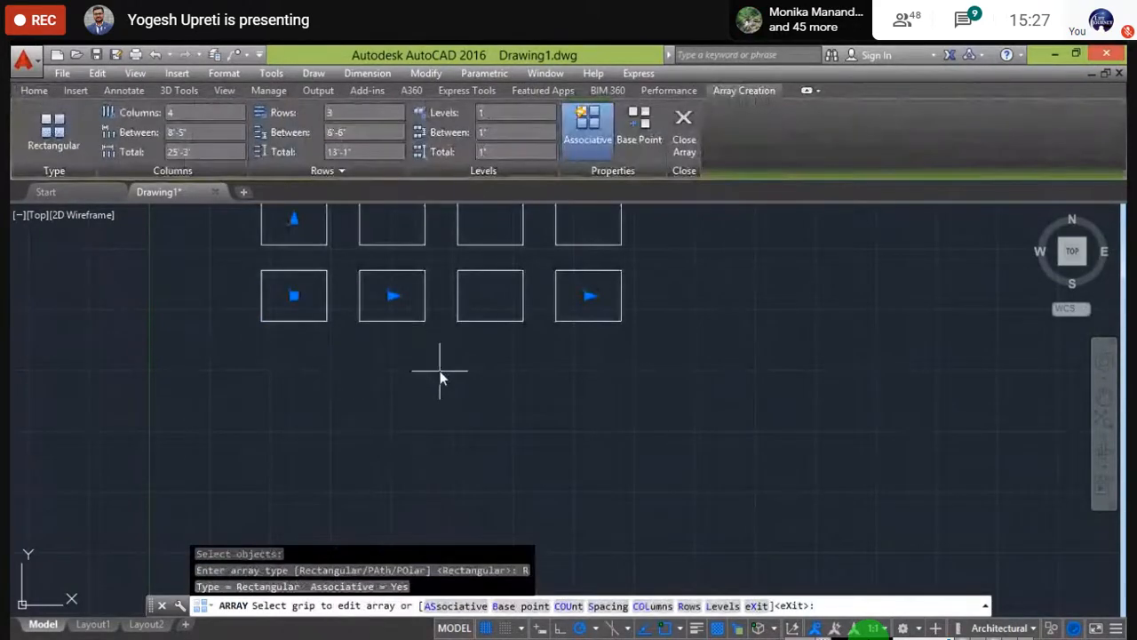
{"action": "middle_click_drag", "start_coordinate": [442, 376], "coordinate": [432, 483]}
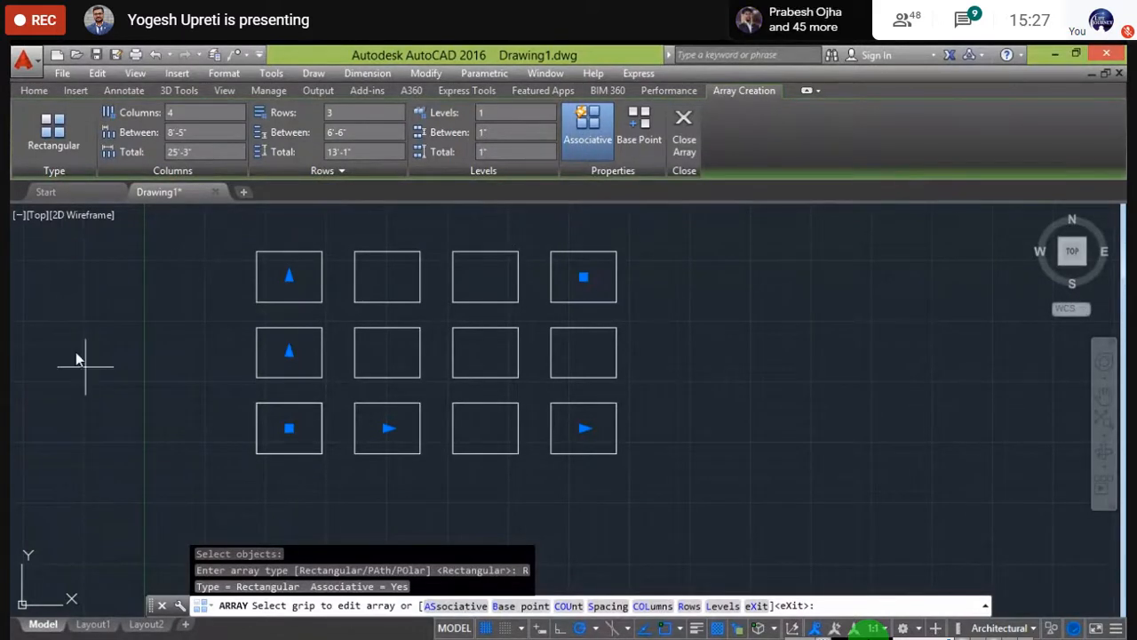
{"action": "middle_click_drag", "start_coordinate": [676, 365], "coordinate": [645, 389]}
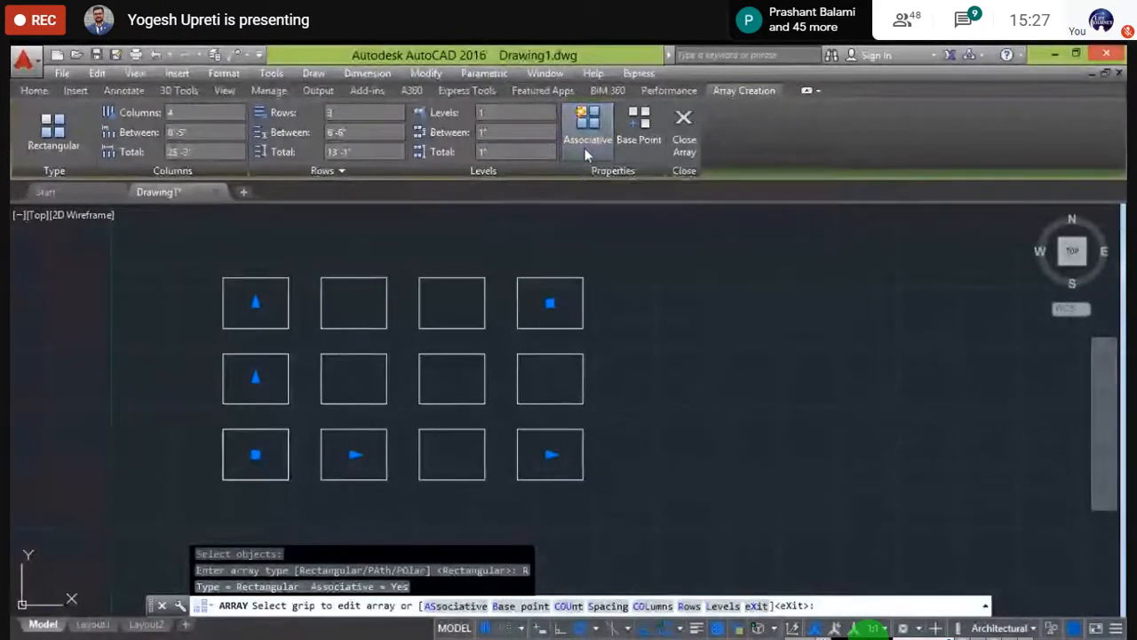
{"action": "left_click", "coordinate": [683, 122]}
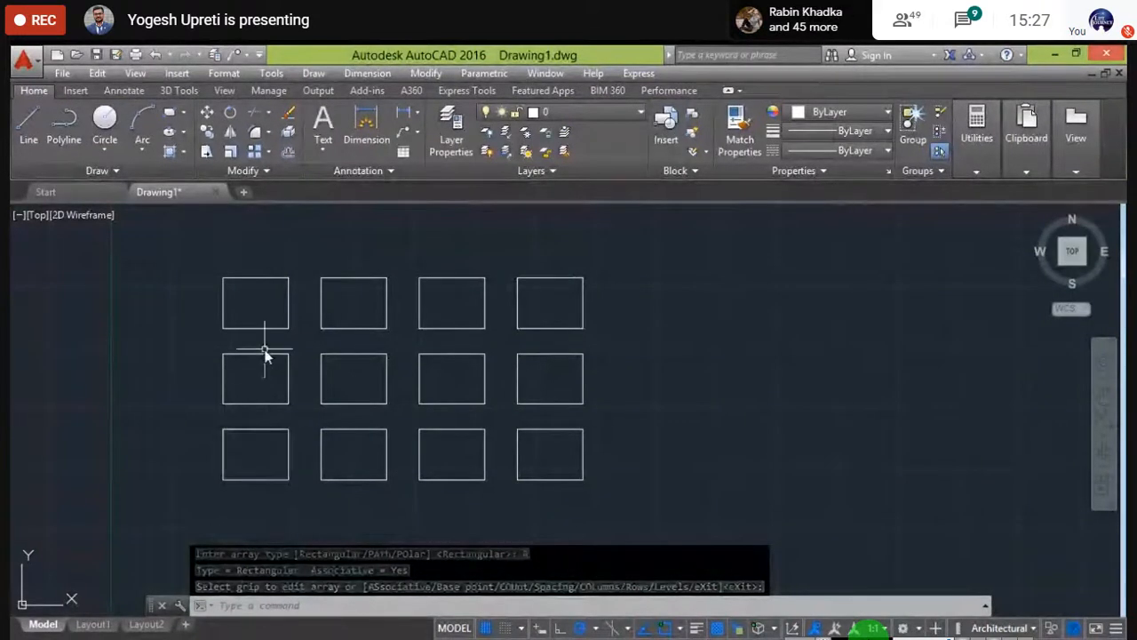
{"action": "left_click", "coordinate": [255, 433]}
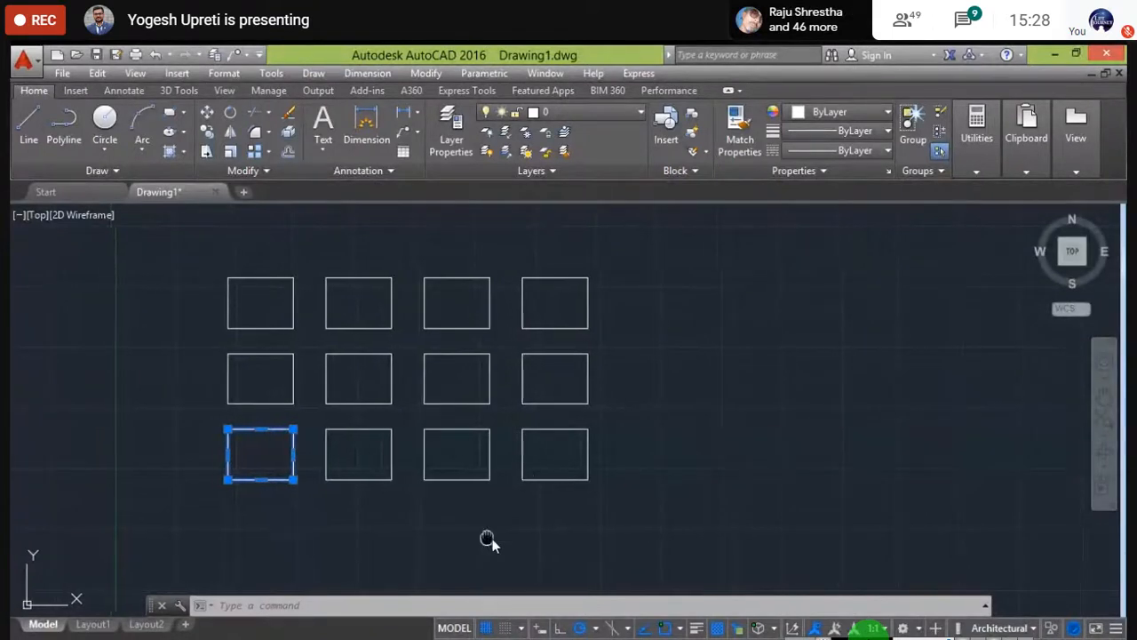
- Window-select all 12 rectangles of the grid and delete them
{"action": "middle_click_drag", "start_coordinate": [490, 538], "coordinate": [563, 549]}
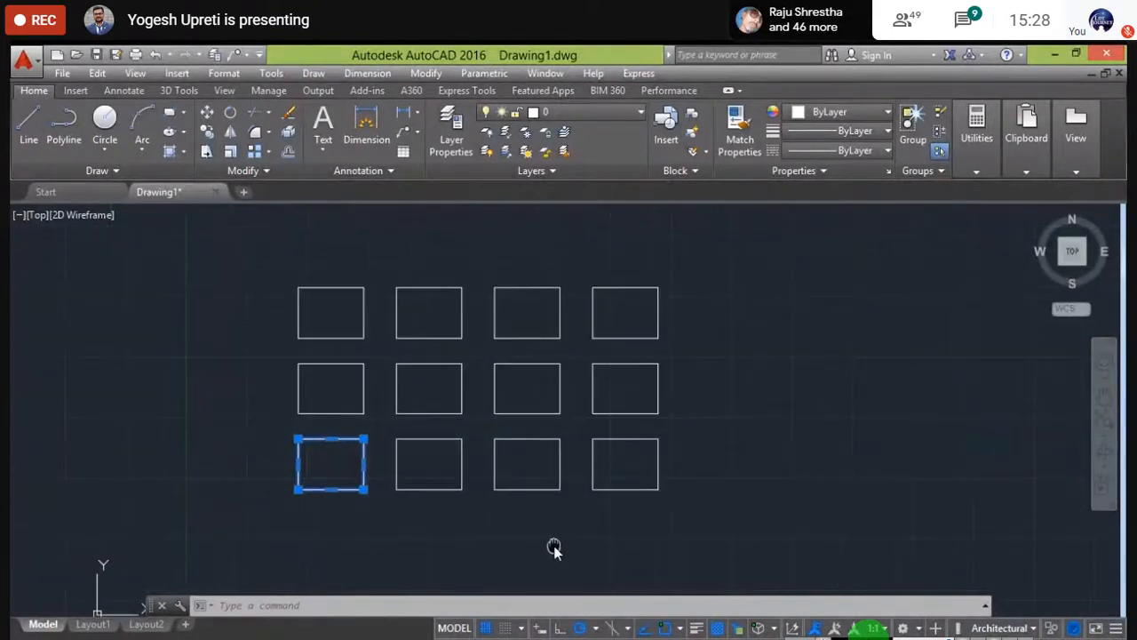
{"action": "key", "text": "Escape"}
{"action": "left_click", "coordinate": [716, 550]}
{"action": "left_click", "coordinate": [262, 235]}
{"action": "key", "text": "Delete"}
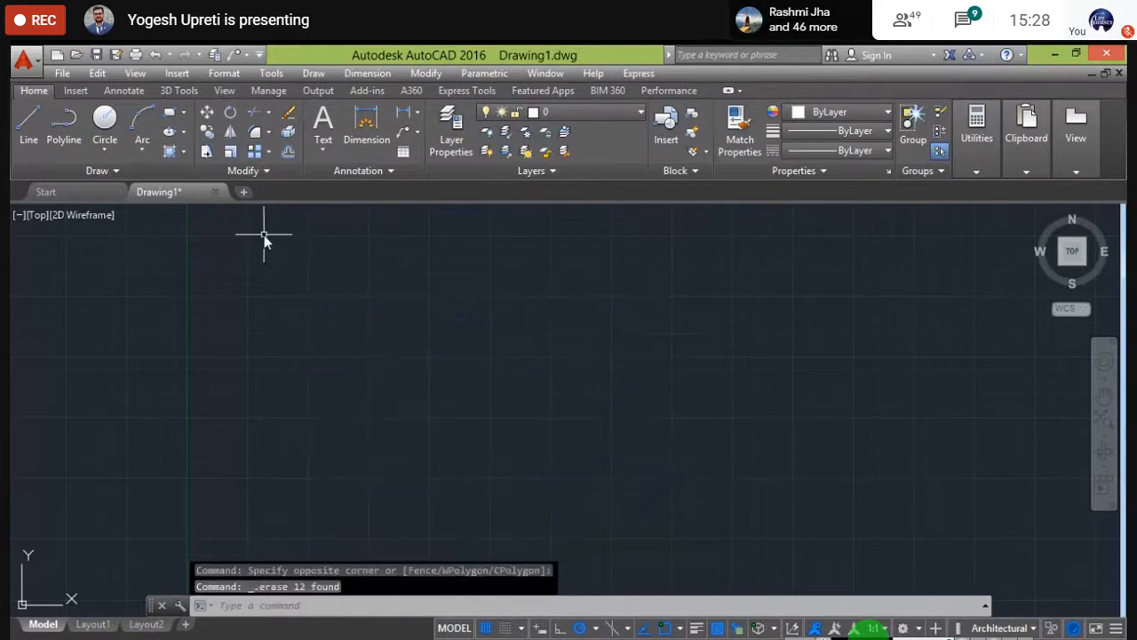
- Draw a new rectangle near the upper left using the Draw panel's Rectangle tool
{"action": "type", "text": "rec"}
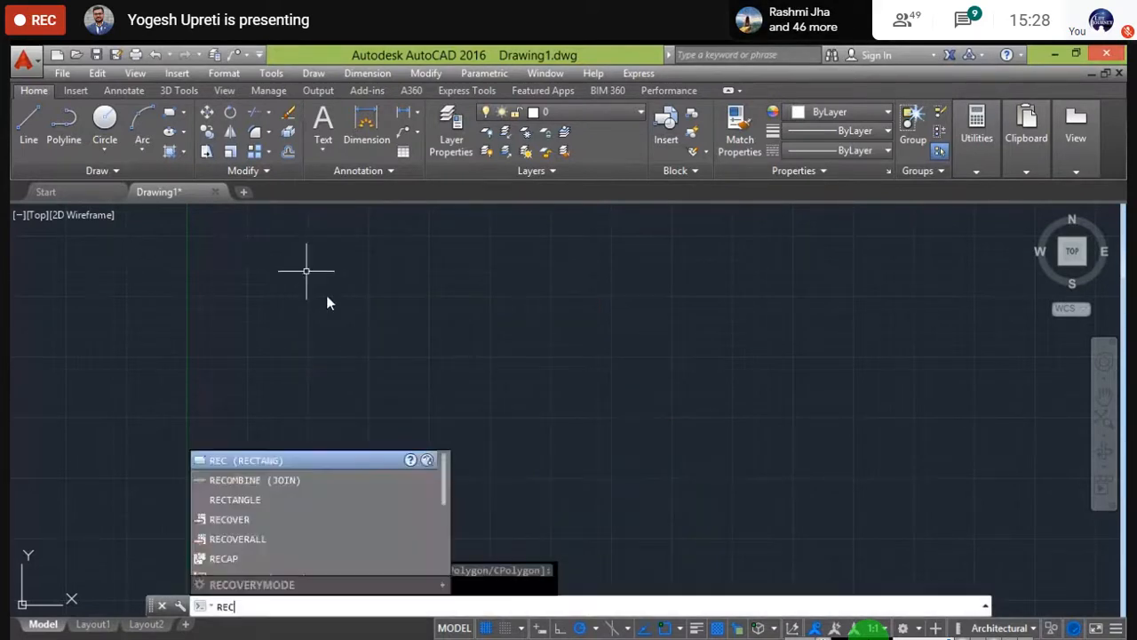
{"action": "key", "text": "Escape"}
{"action": "key", "text": "Escape"}
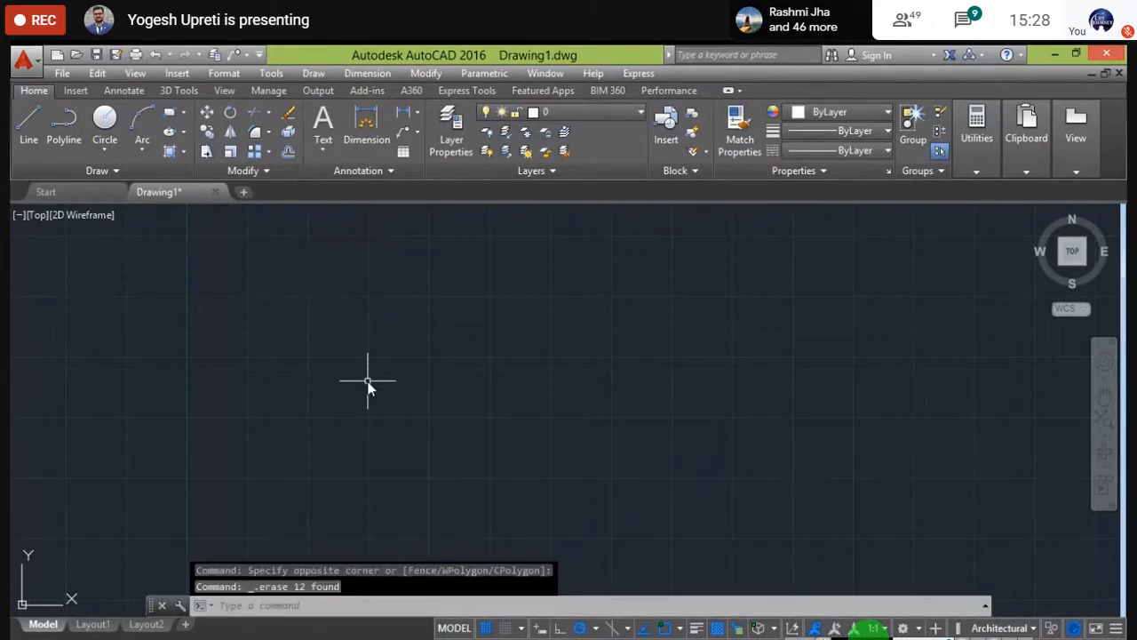
{"action": "type", "text": "aa"}
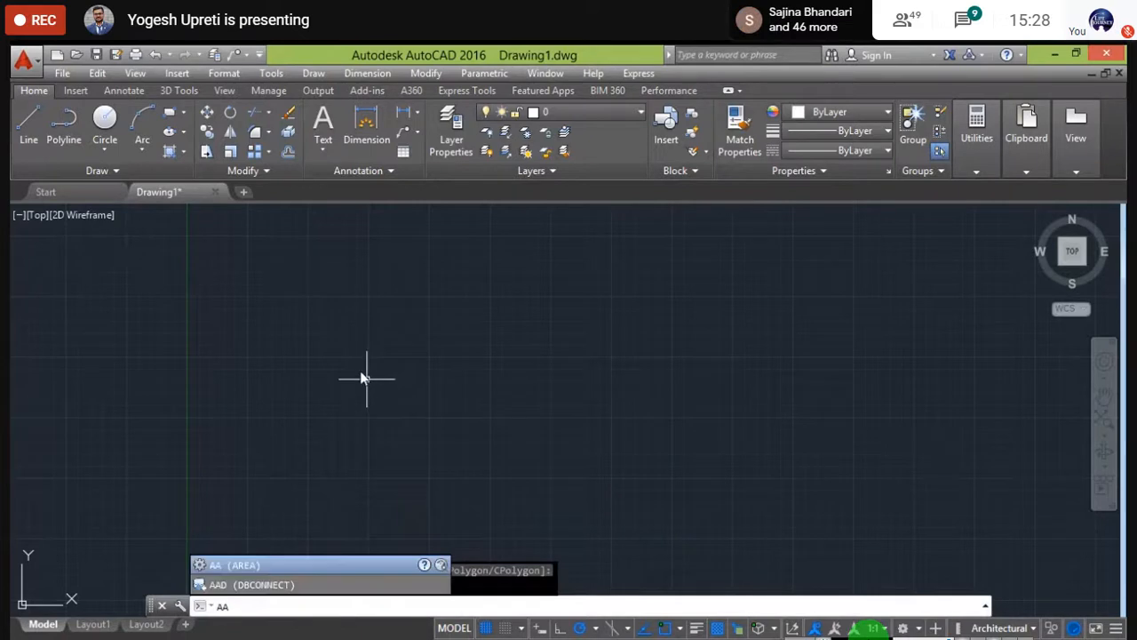
{"action": "key", "text": "Escape"}
{"action": "left_click", "coordinate": [183, 112]}
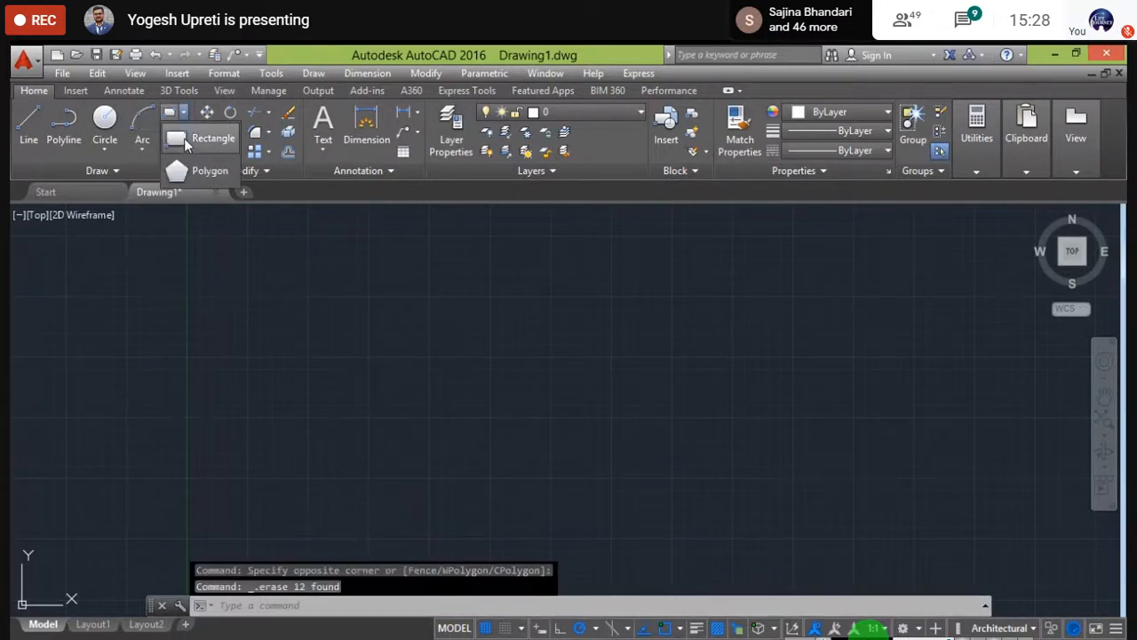
{"action": "left_click", "coordinate": [184, 138]}
{"action": "left_click", "coordinate": [308, 284]}
{"action": "left_click", "coordinate": [380, 332]}
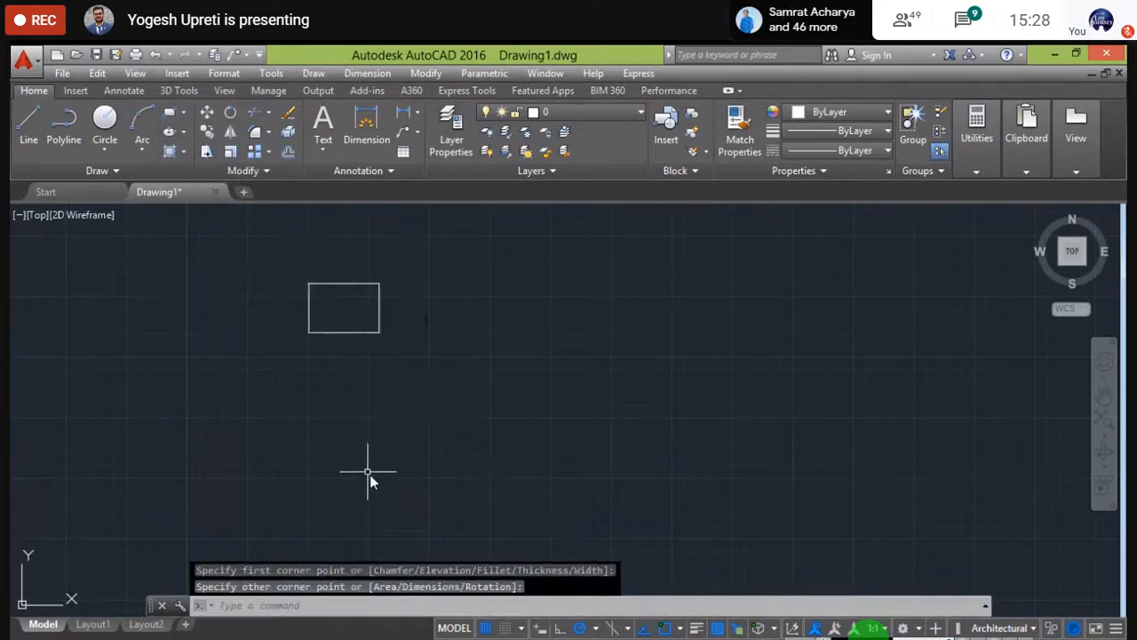
{"action": "type", "text": "arr"}
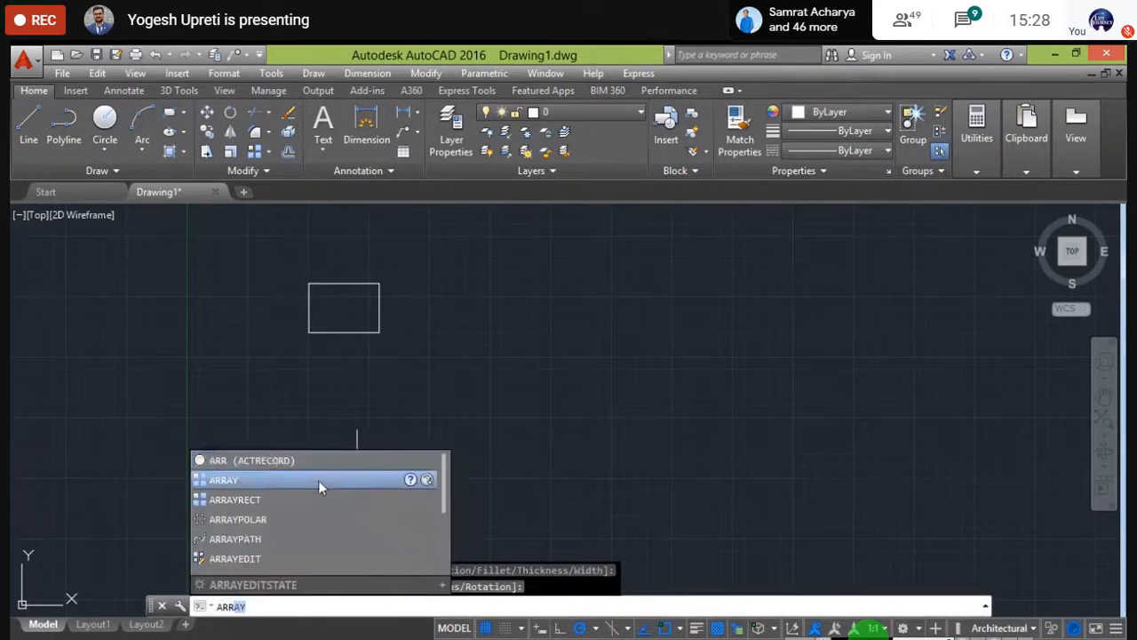
- Array the rectangle into a 4-column, 3-row grid, toggling Associative, then pan to empty space
{"action": "left_click", "coordinate": [318, 479]}
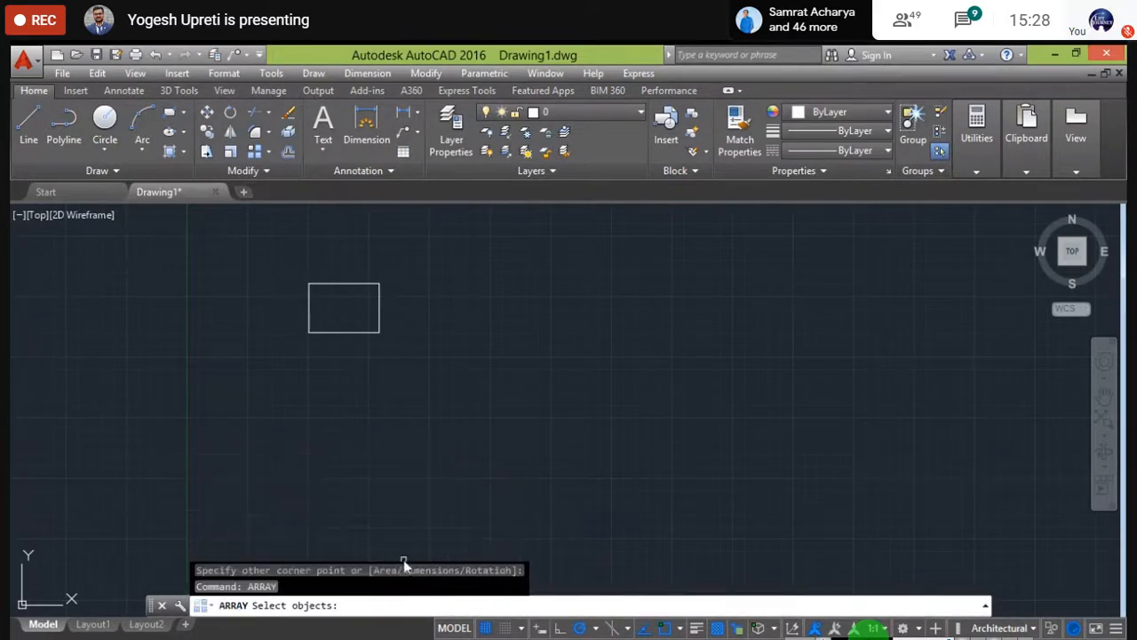
{"action": "left_click", "coordinate": [353, 283]}
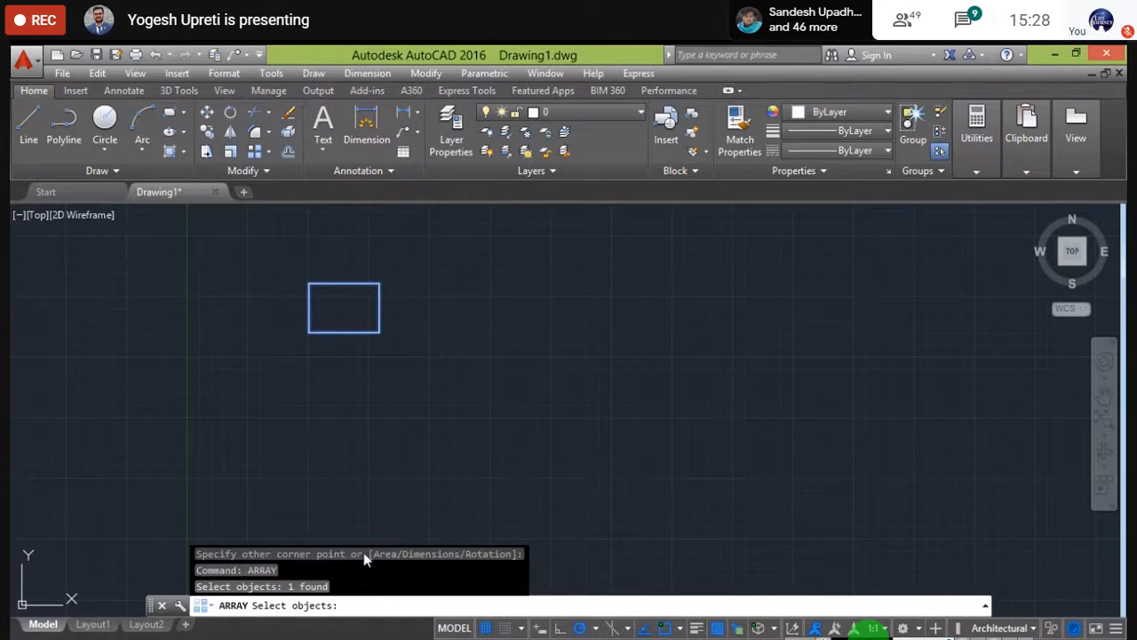
{"action": "key", "text": "Return"}
{"action": "left_click", "coordinate": [391, 605]}
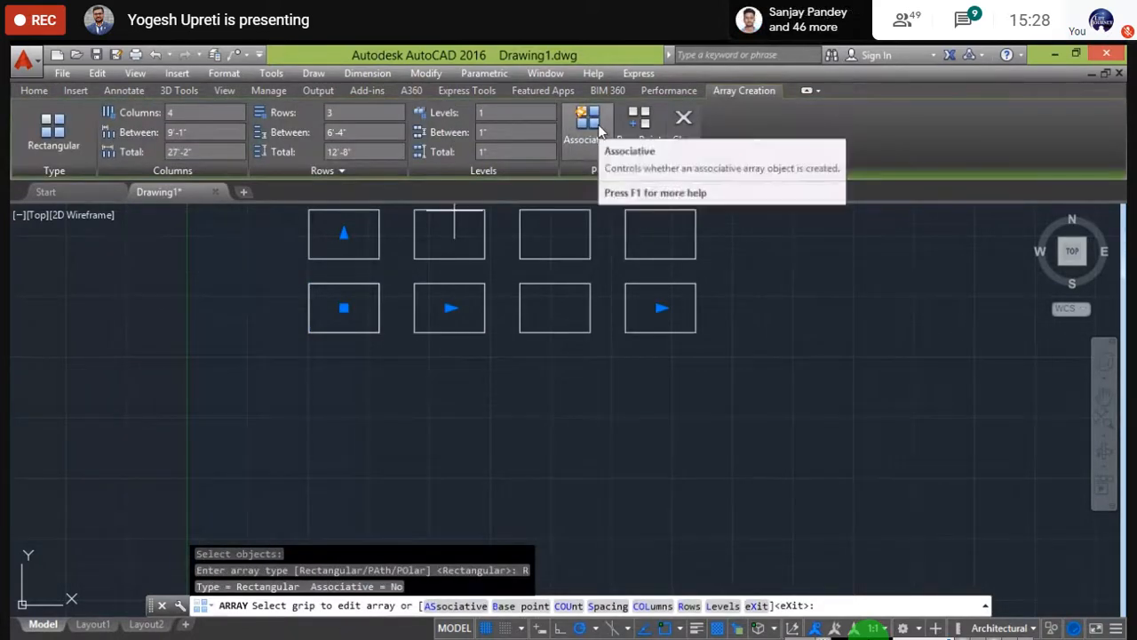
{"action": "left_click", "coordinate": [598, 125]}
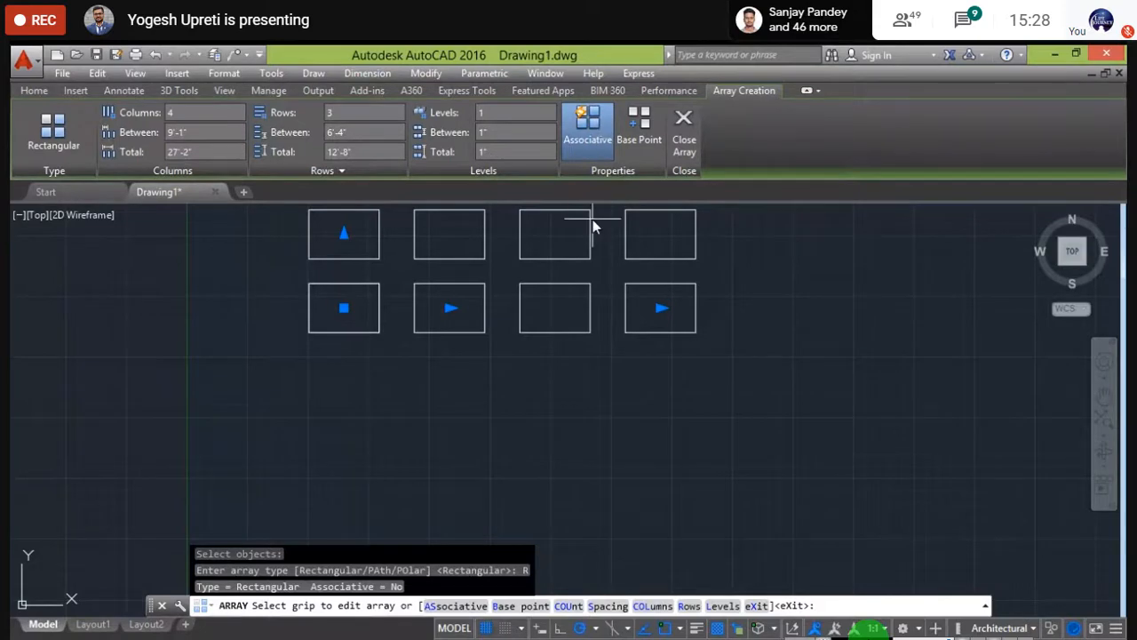
{"action": "left_click", "coordinate": [684, 133]}
{"action": "middle_click_drag", "start_coordinate": [646, 377], "coordinate": [628, 426]}
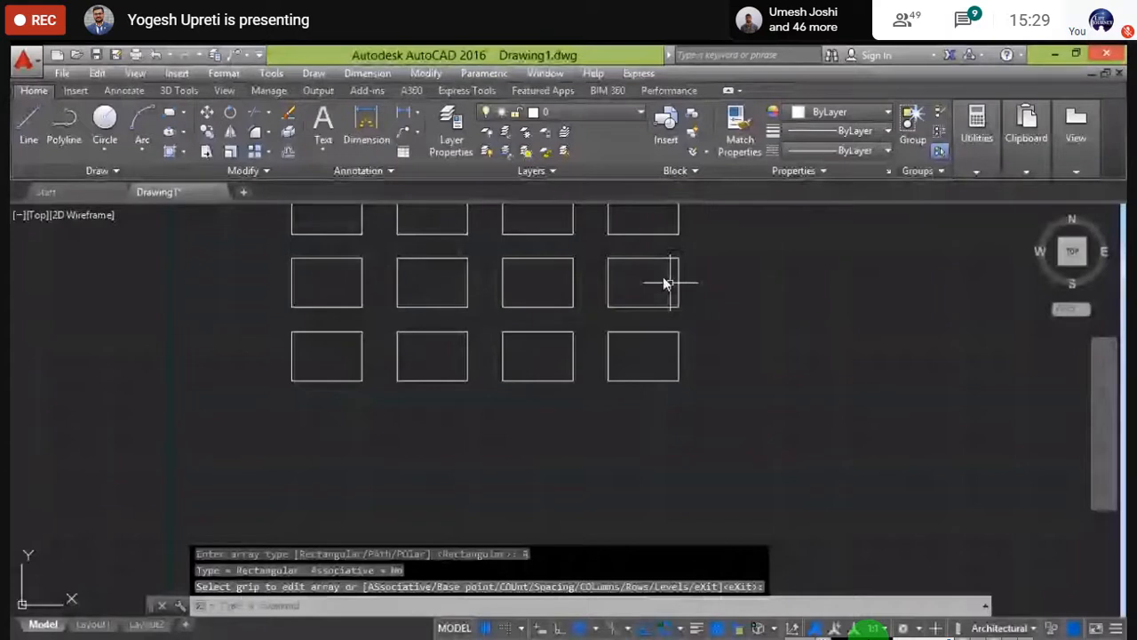
{"action": "middle_click_drag", "start_coordinate": [663, 276], "coordinate": [423, 400]}
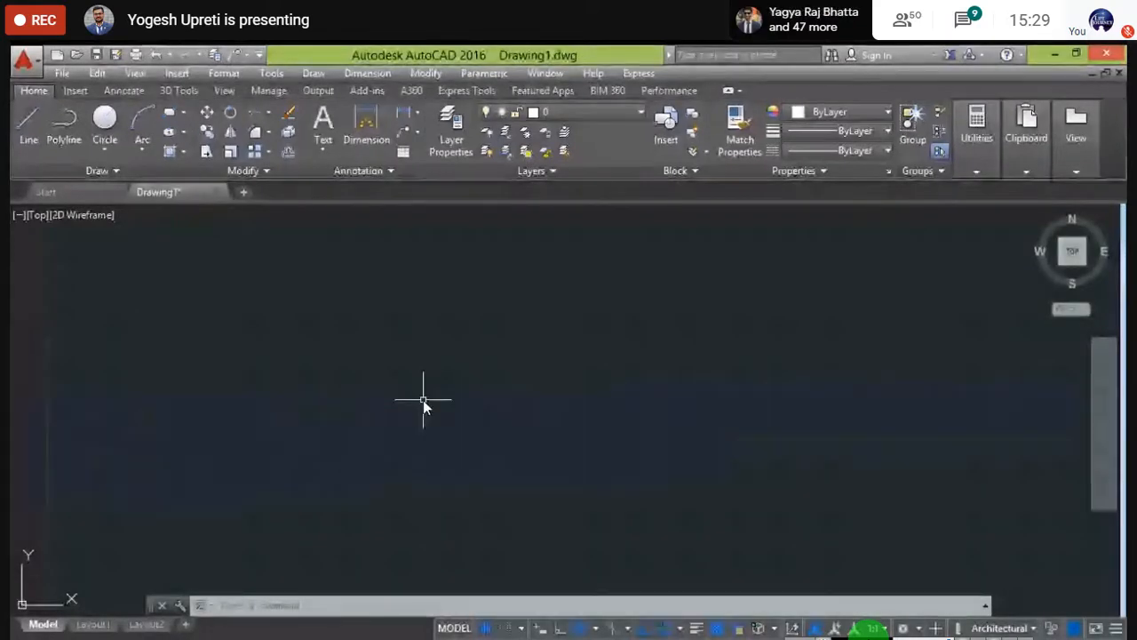
- Draw a centre-radius circle and a small square above it, then start the ARRAY command
{"action": "left_click", "coordinate": [112, 151]}
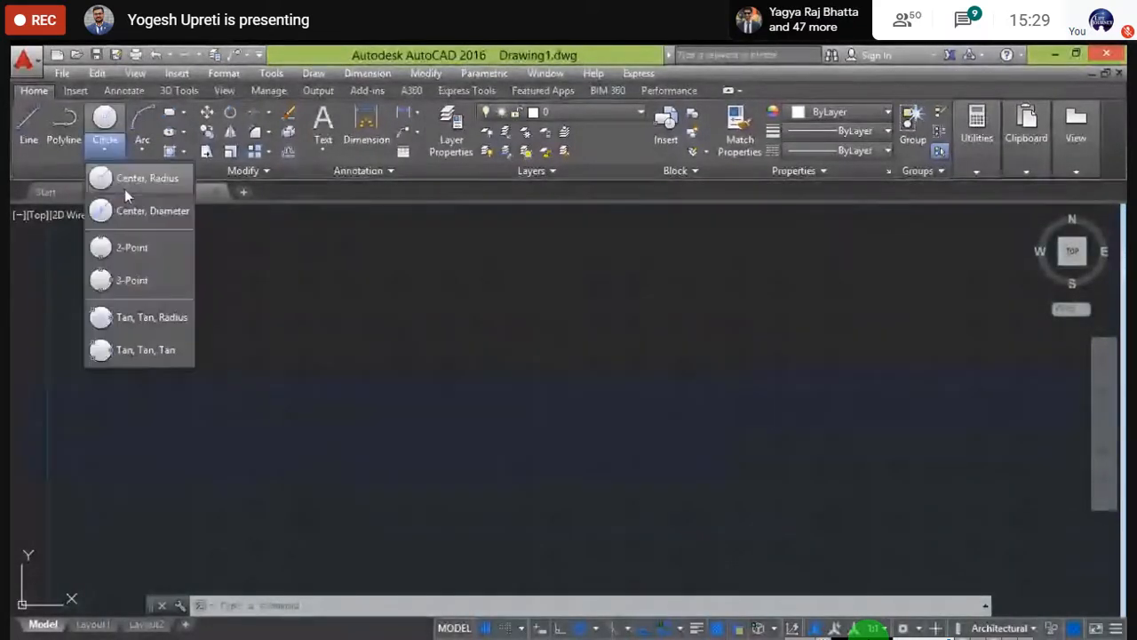
{"action": "left_click", "coordinate": [125, 188]}
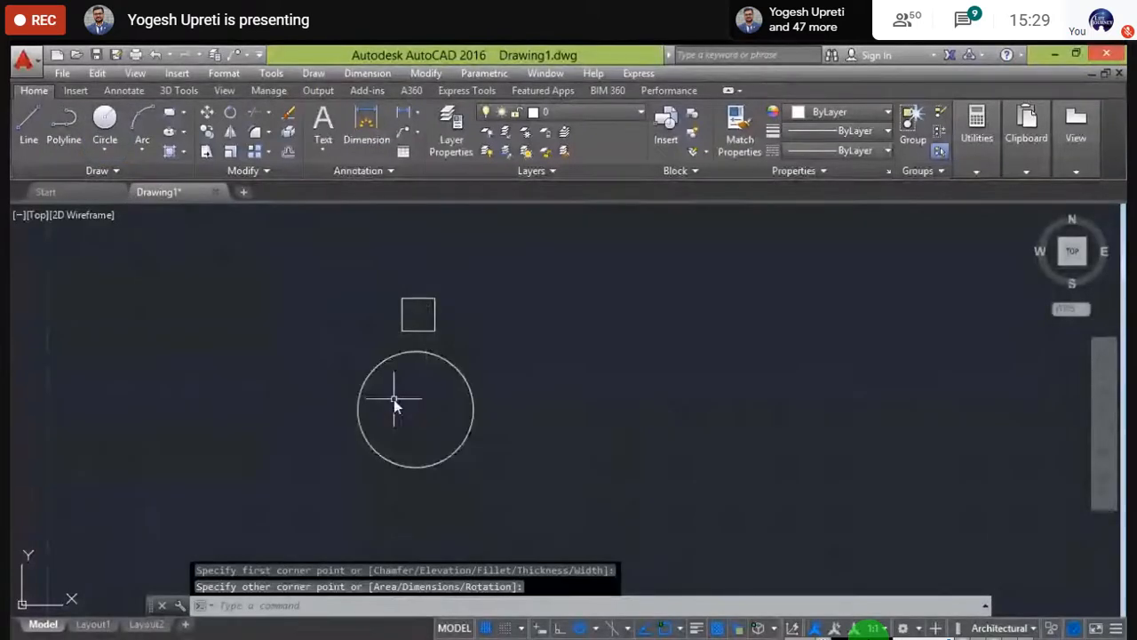
{"action": "scroll", "coordinate": [393, 399], "scroll_direction": "up", "scroll_amount": 2}
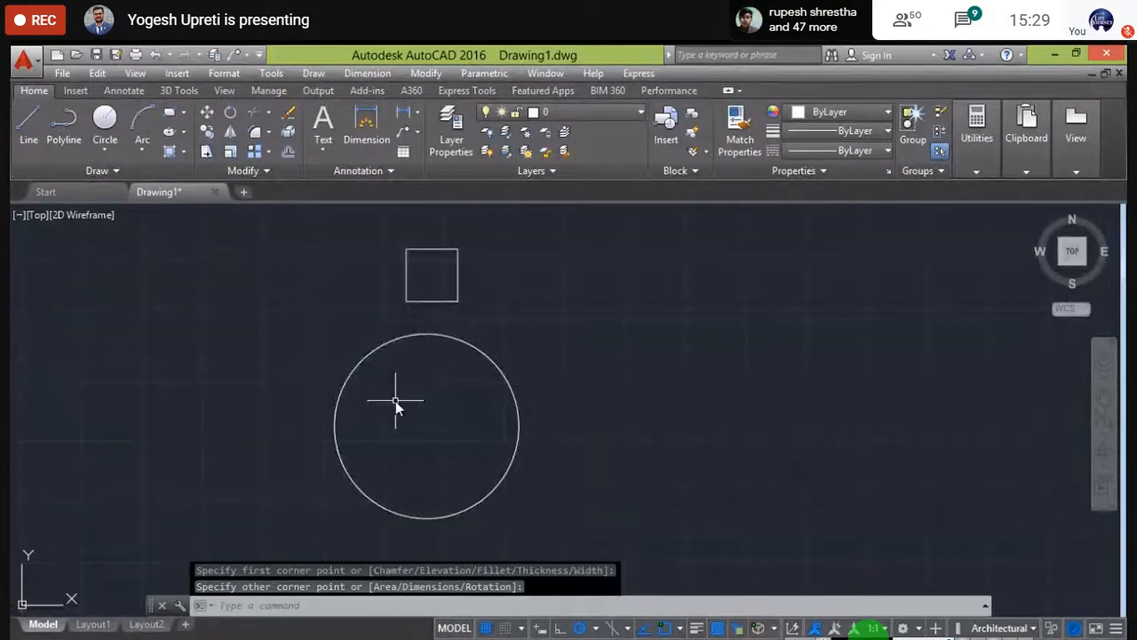
{"action": "scroll", "coordinate": [395, 400], "scroll_direction": "down", "scroll_amount": 3}
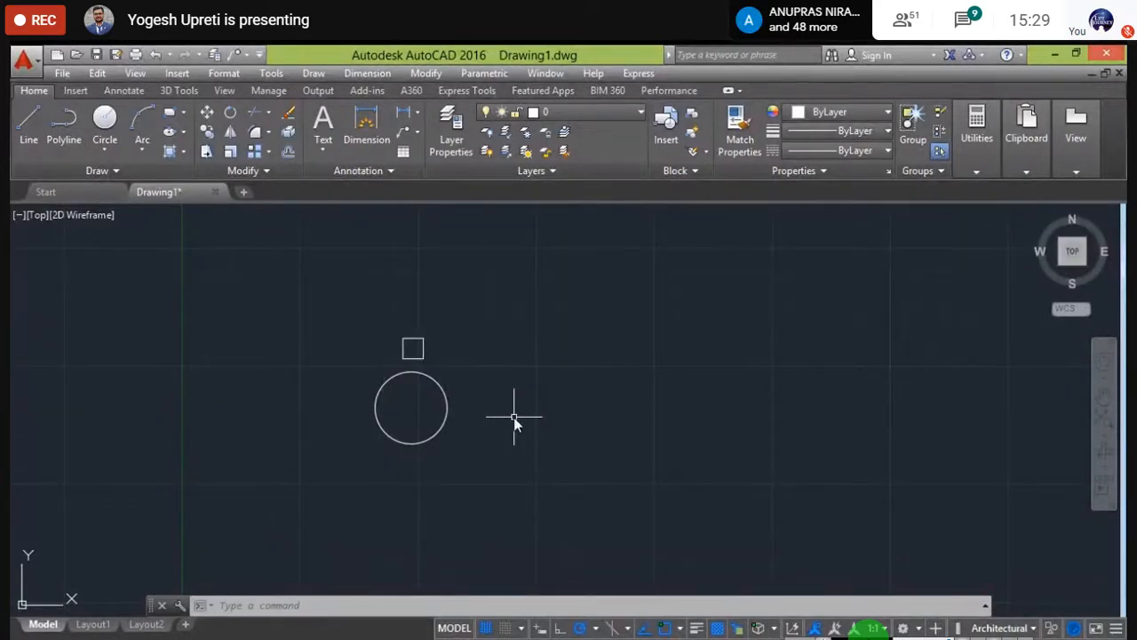
{"action": "type", "text": "a"}
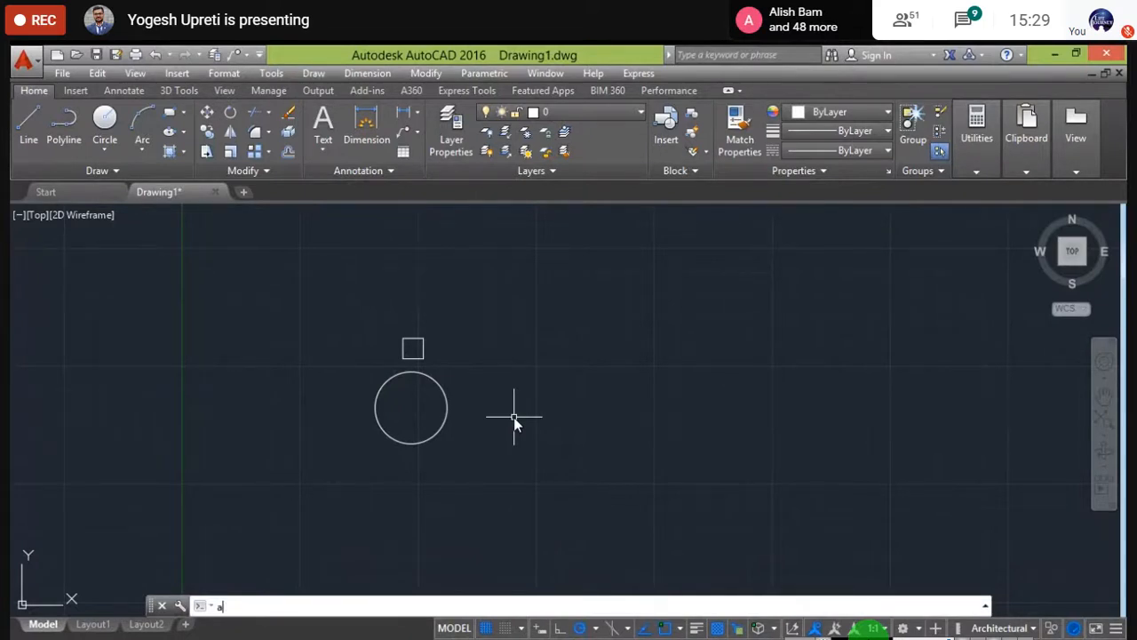
{"action": "type", "text": "rray"}
{"action": "key", "text": "Return"}
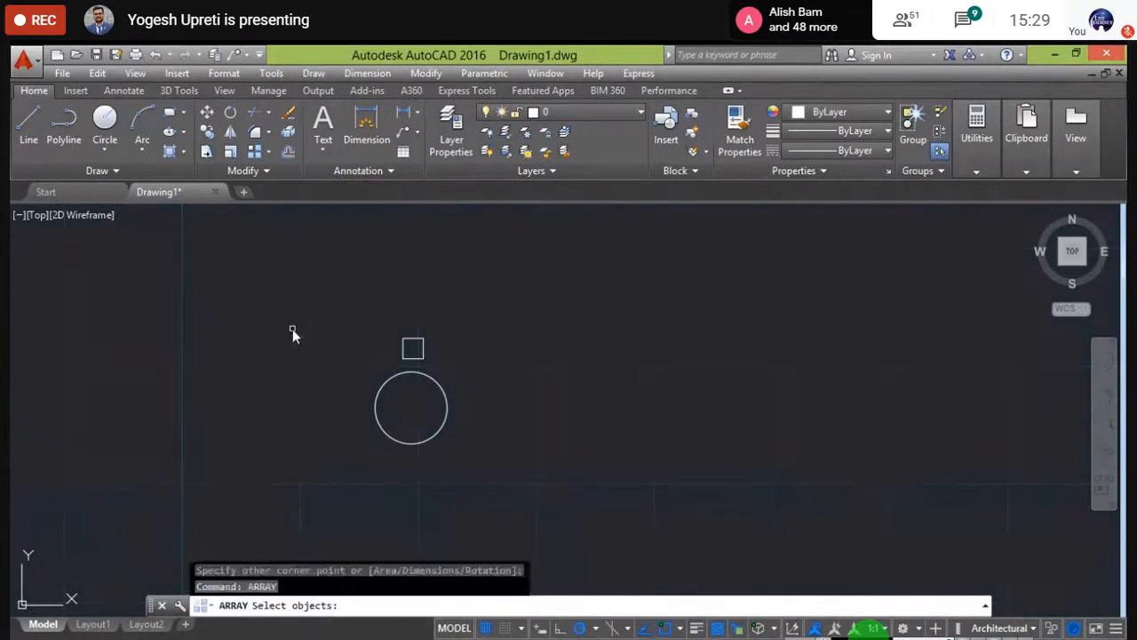
- Polar-array the small square around the circle's centre, giving six evenly spaced copies
{"action": "left_click", "coordinate": [420, 336]}
{"action": "key", "text": "Return"}
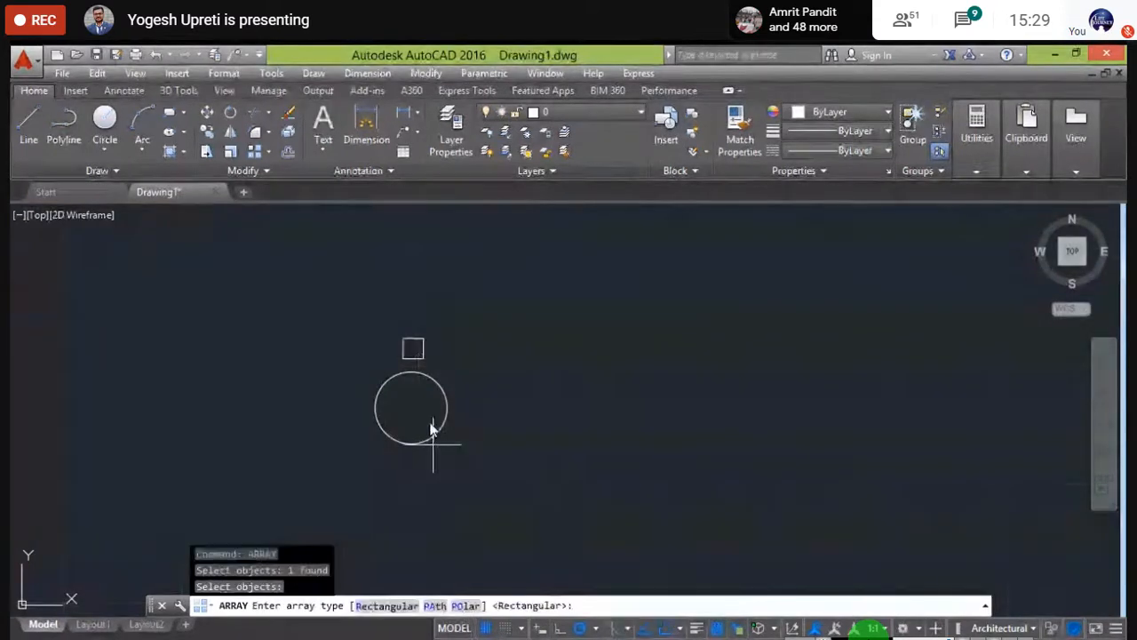
{"action": "left_click", "coordinate": [466, 605]}
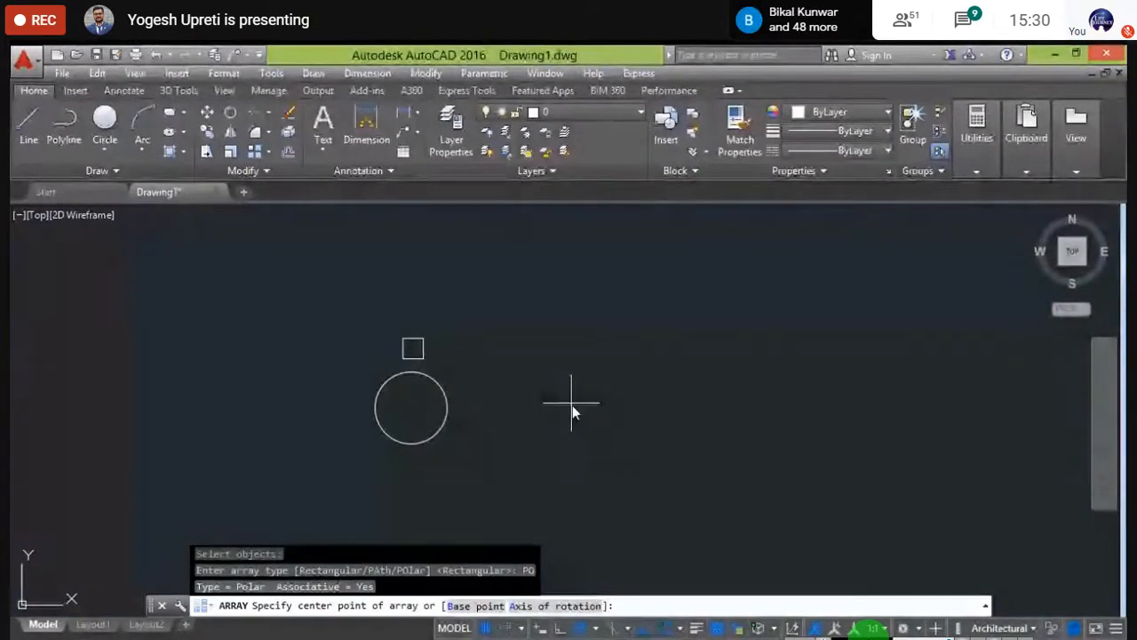
{"action": "left_click", "coordinate": [411, 408]}
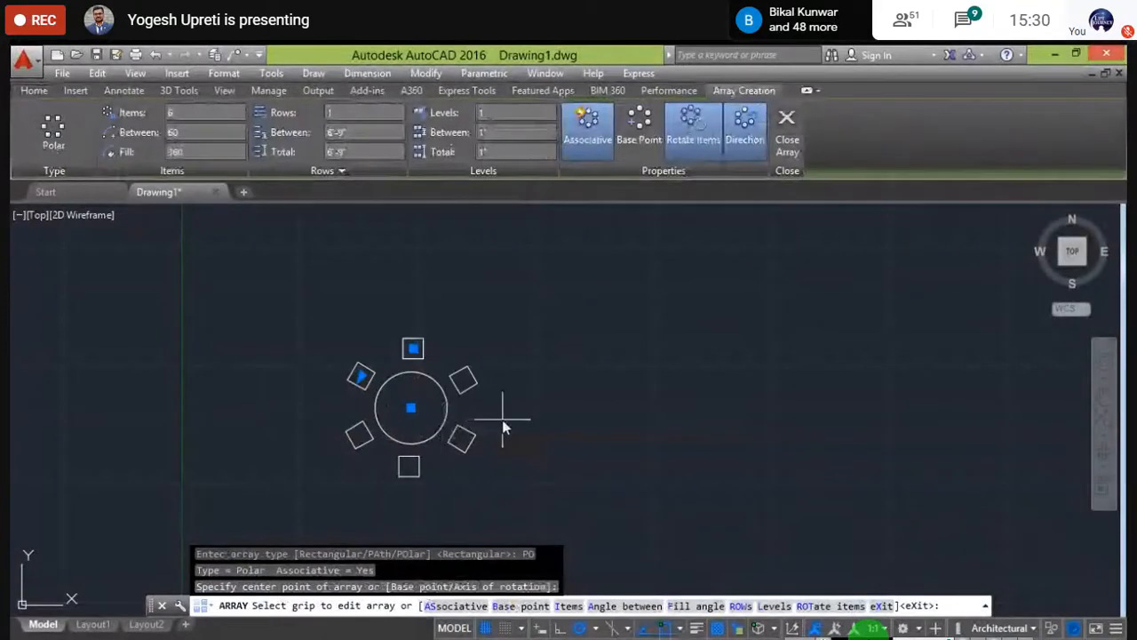
{"action": "key", "text": "Escape"}
{"action": "scroll", "coordinate": [404, 417], "scroll_direction": "up", "scroll_amount": 5}
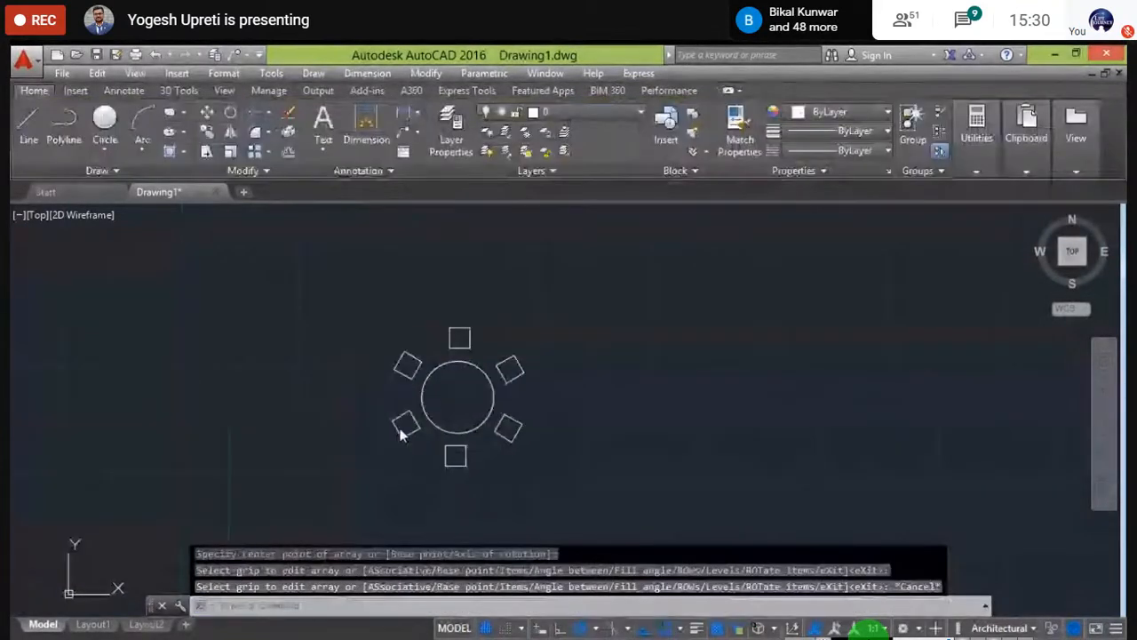
{"action": "scroll", "coordinate": [465, 378], "scroll_direction": "down", "scroll_amount": 5}
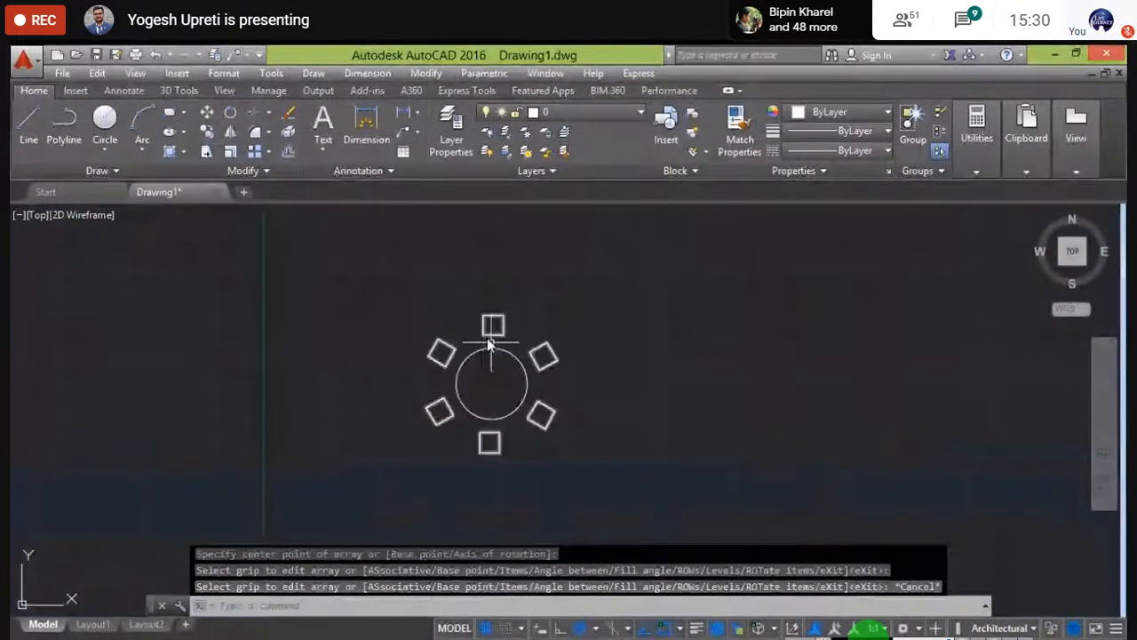
{"action": "scroll", "coordinate": [471, 385], "scroll_direction": "up", "scroll_amount": 3}
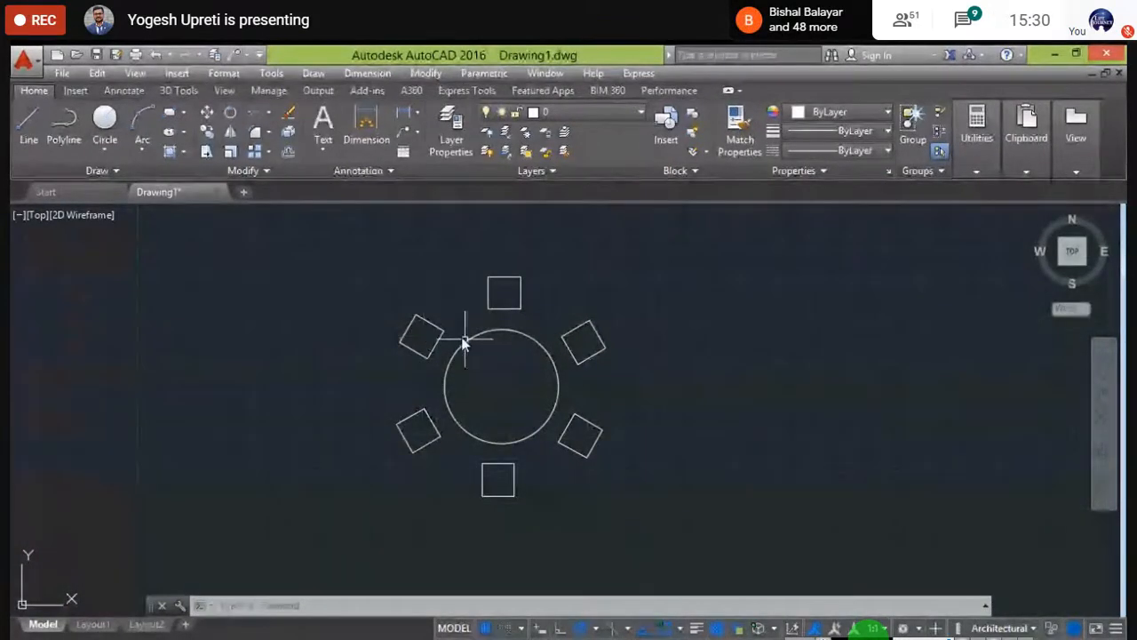
{"action": "left_click", "coordinate": [498, 286]}
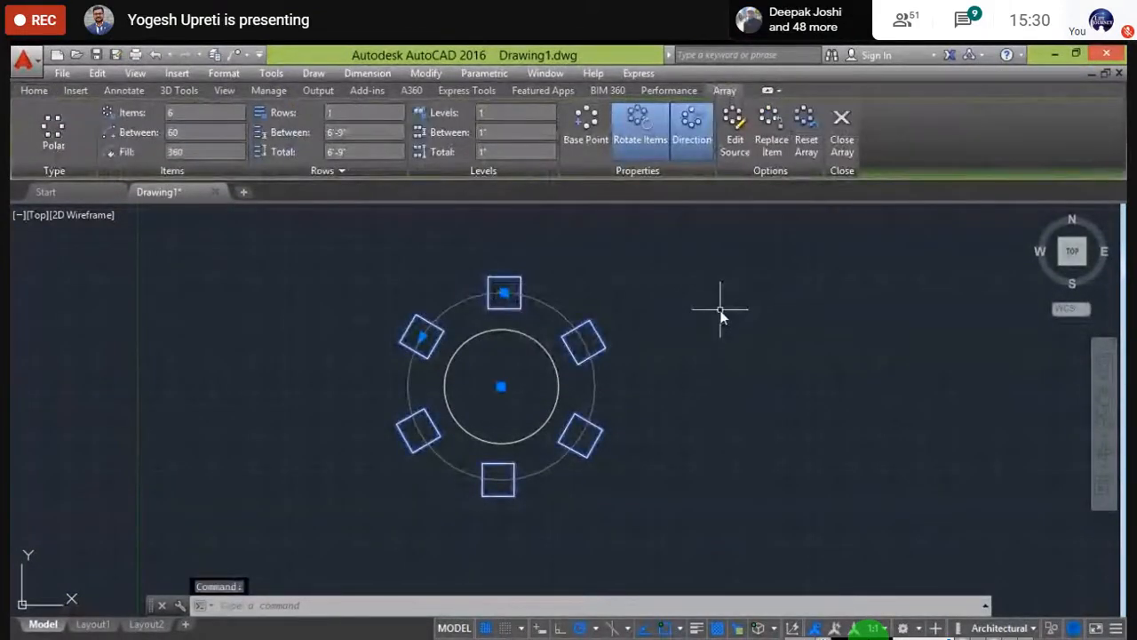
{"action": "middle_click_drag", "start_coordinate": [731, 342], "coordinate": [719, 370]}
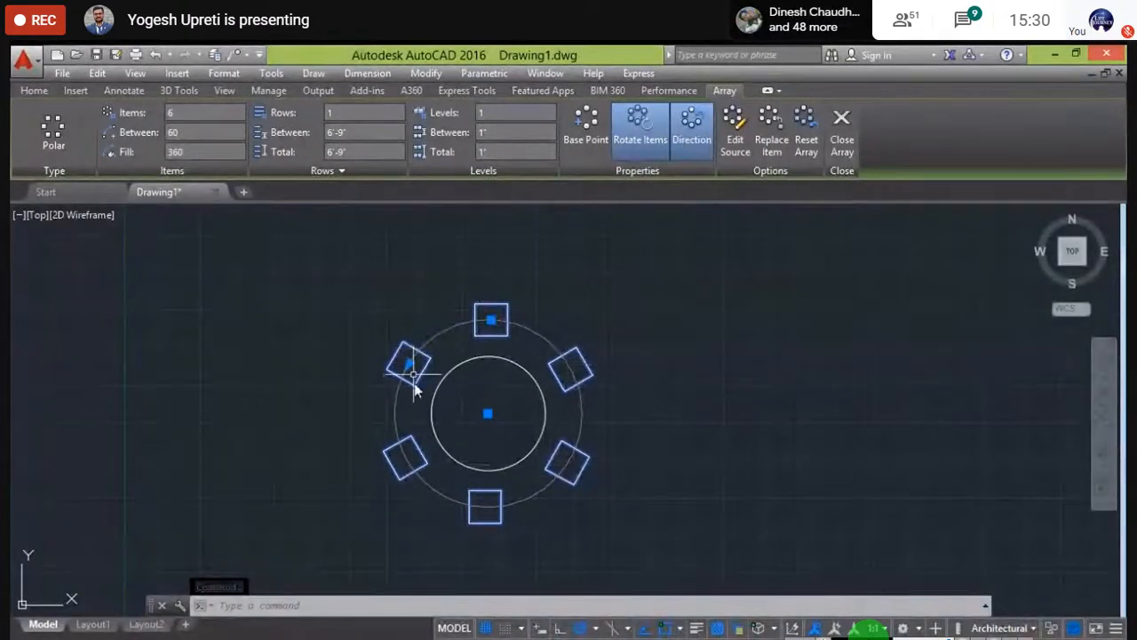
{"action": "left_click", "coordinate": [177, 131]}
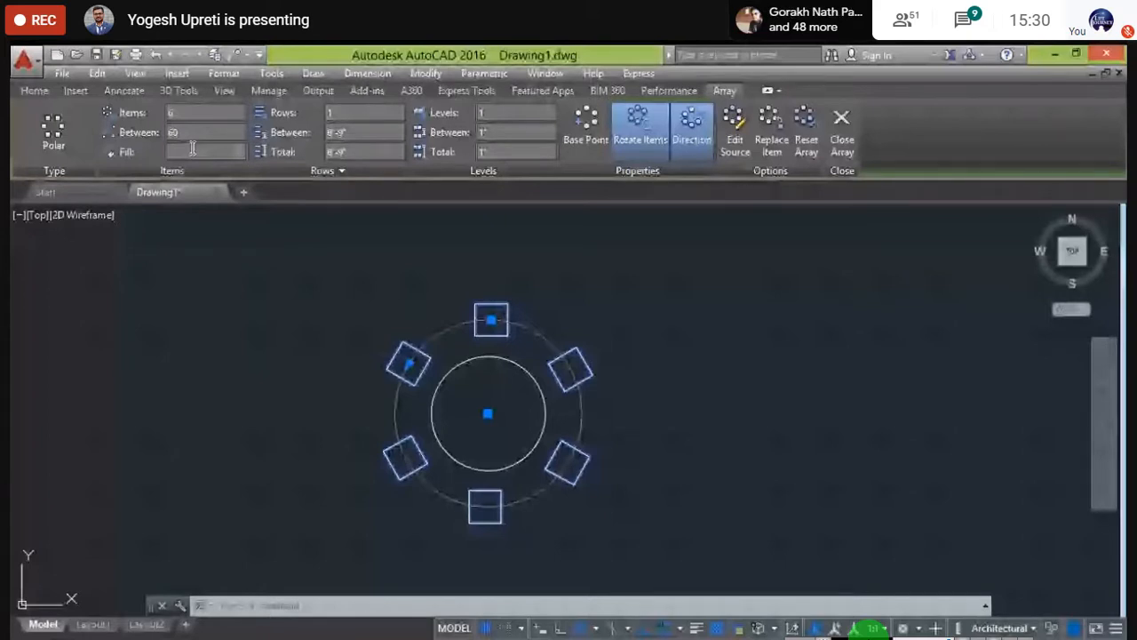
{"action": "left_click", "coordinate": [195, 151]}
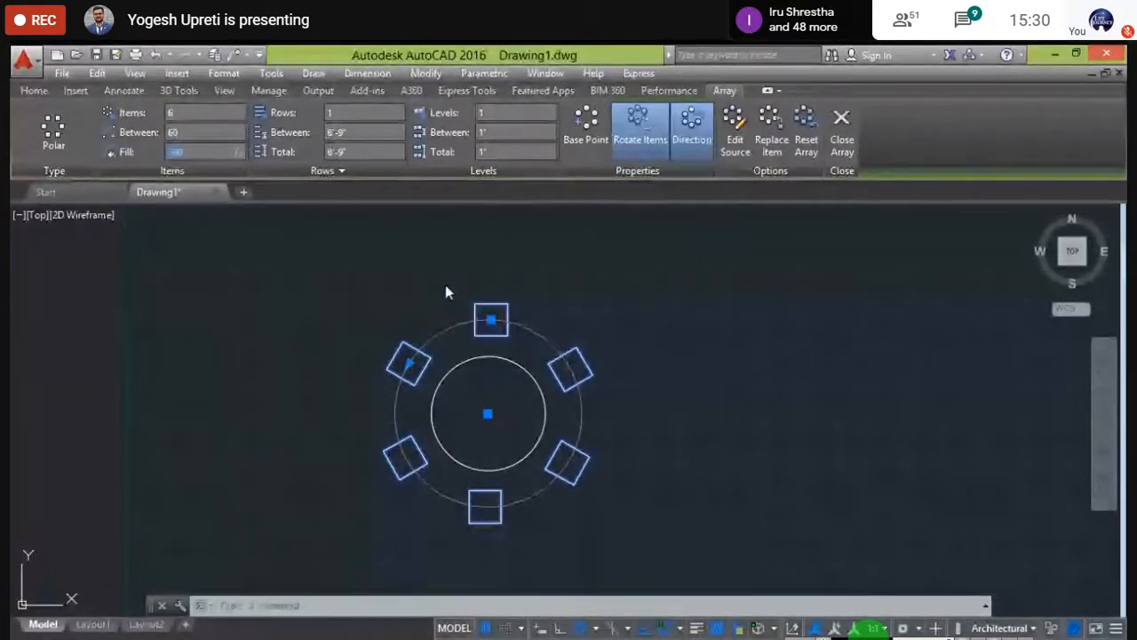
{"action": "mouse_move", "coordinate": [445, 286]}
{"action": "middle_mouse_down"}
{"action": "mouse_move", "coordinate": [400, 287]}
{"action": "mouse_move", "coordinate": [411, 303]}
{"action": "middle_mouse_up"}
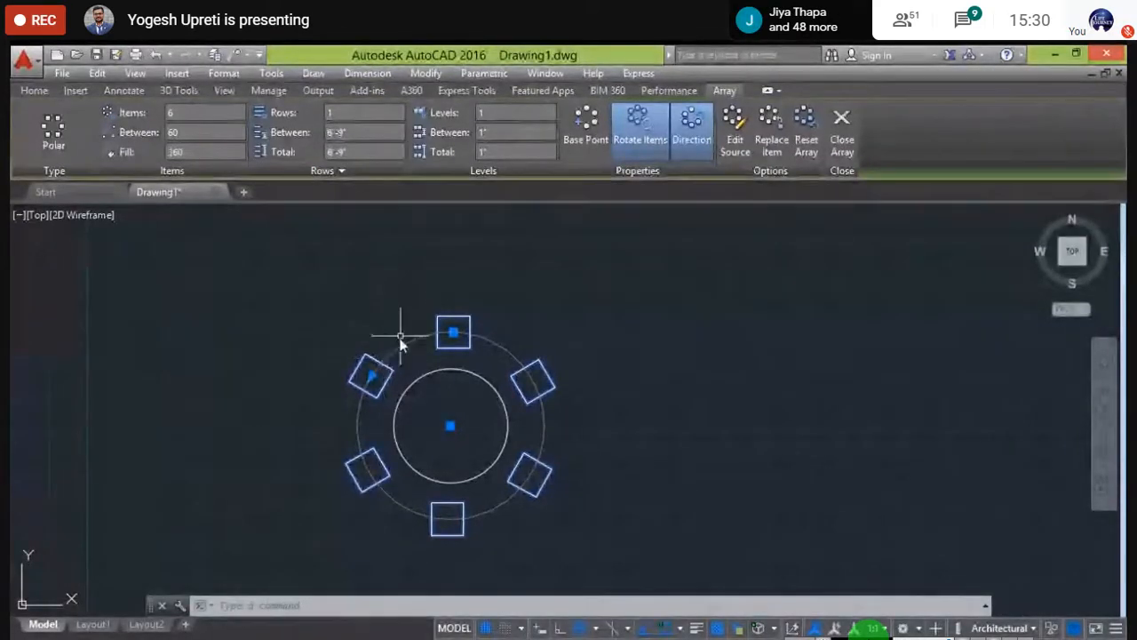
{"action": "left_click", "coordinate": [377, 116]}
{"action": "type", "text": "2"}
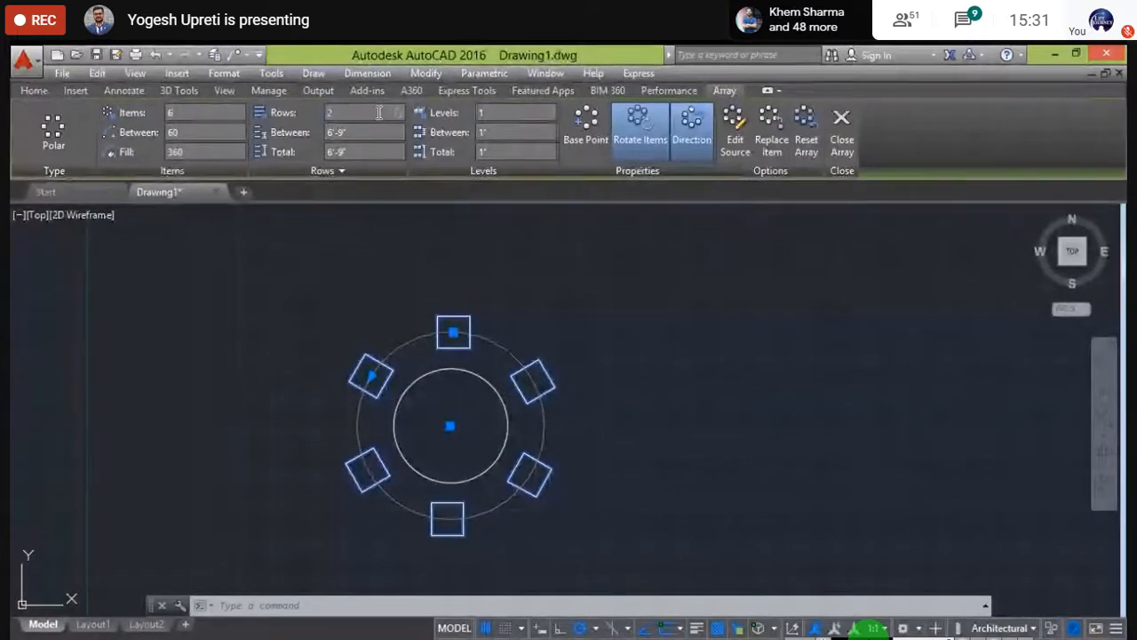
{"action": "key", "text": "Return"}
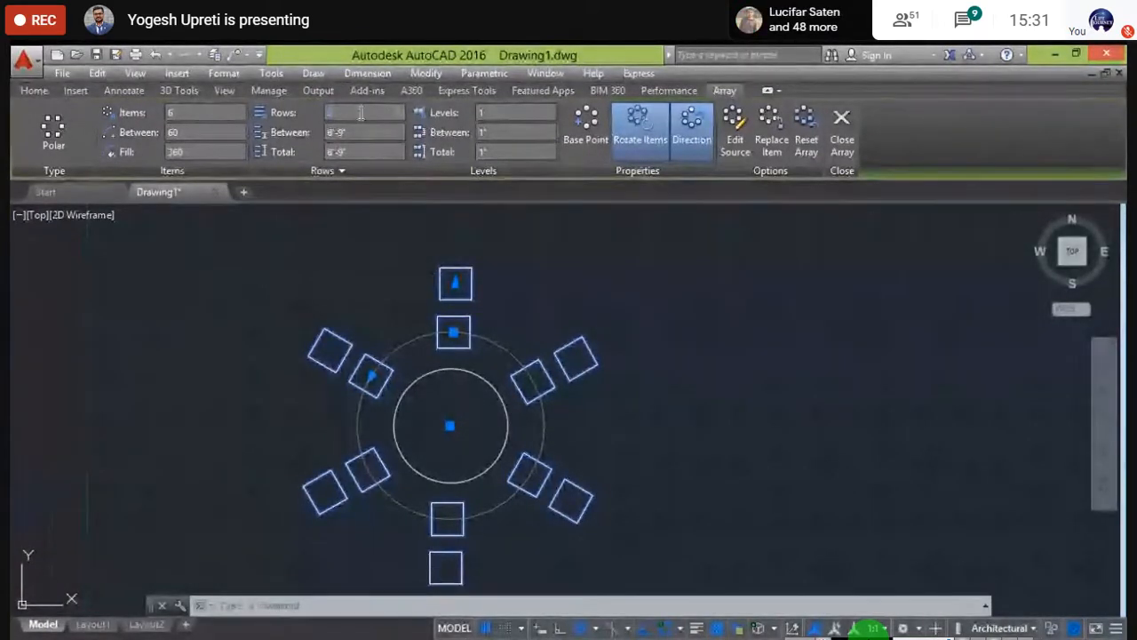
{"action": "type", "text": "1"}
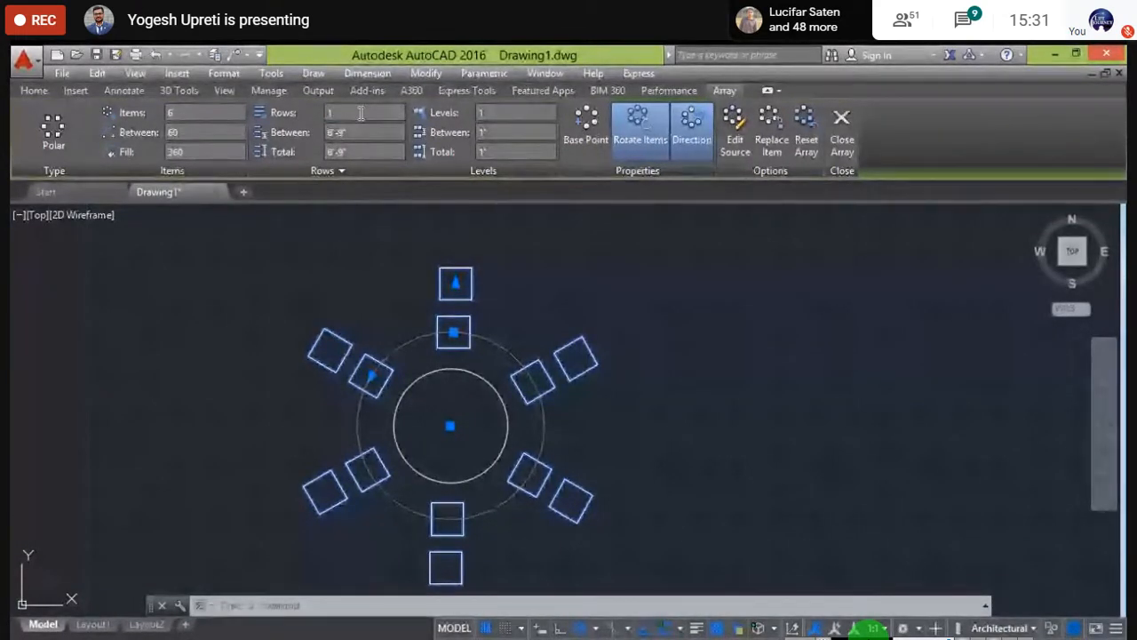
{"action": "key", "text": "Return"}
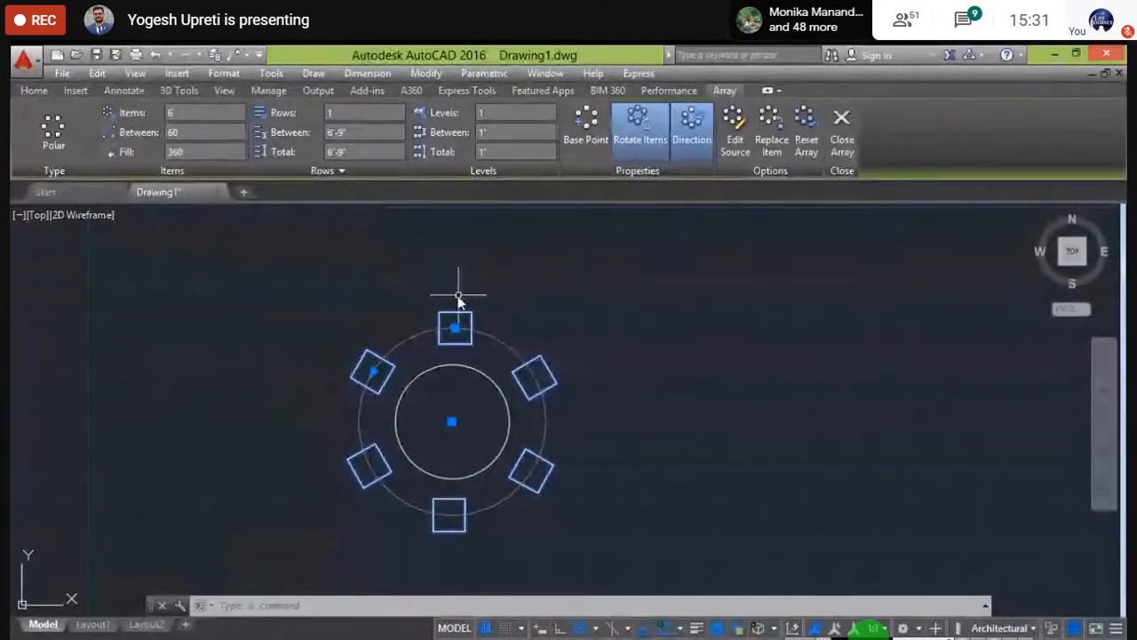
{"action": "middle_click_drag", "start_coordinate": [439, 299], "coordinate": [437, 330]}
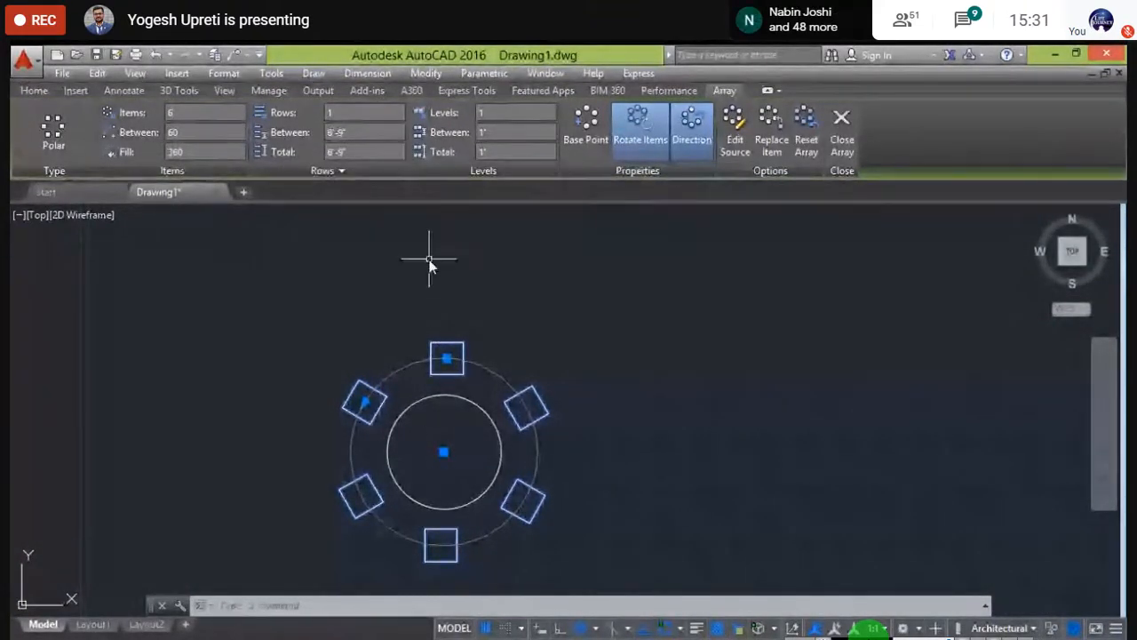
{"action": "scroll", "coordinate": [427, 313], "scroll_direction": "down", "scroll_amount": 2}
{"action": "scroll", "coordinate": [427, 312], "scroll_direction": "down", "scroll_amount": 2}
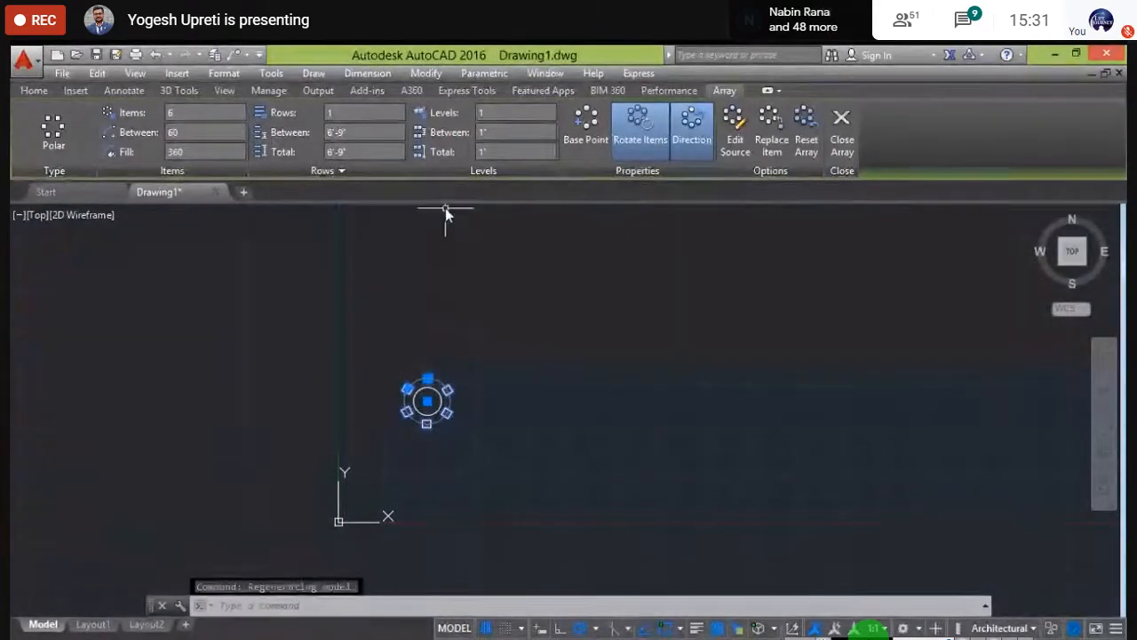
{"action": "scroll", "coordinate": [431, 419], "scroll_direction": "up", "scroll_amount": 4}
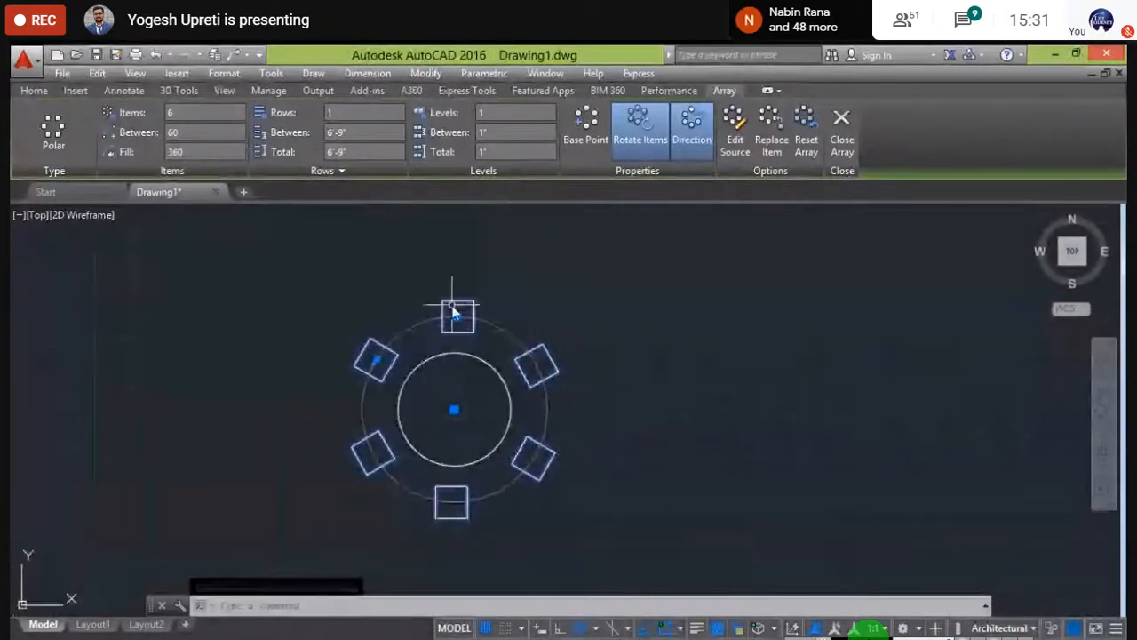
{"action": "key", "text": "Escape"}
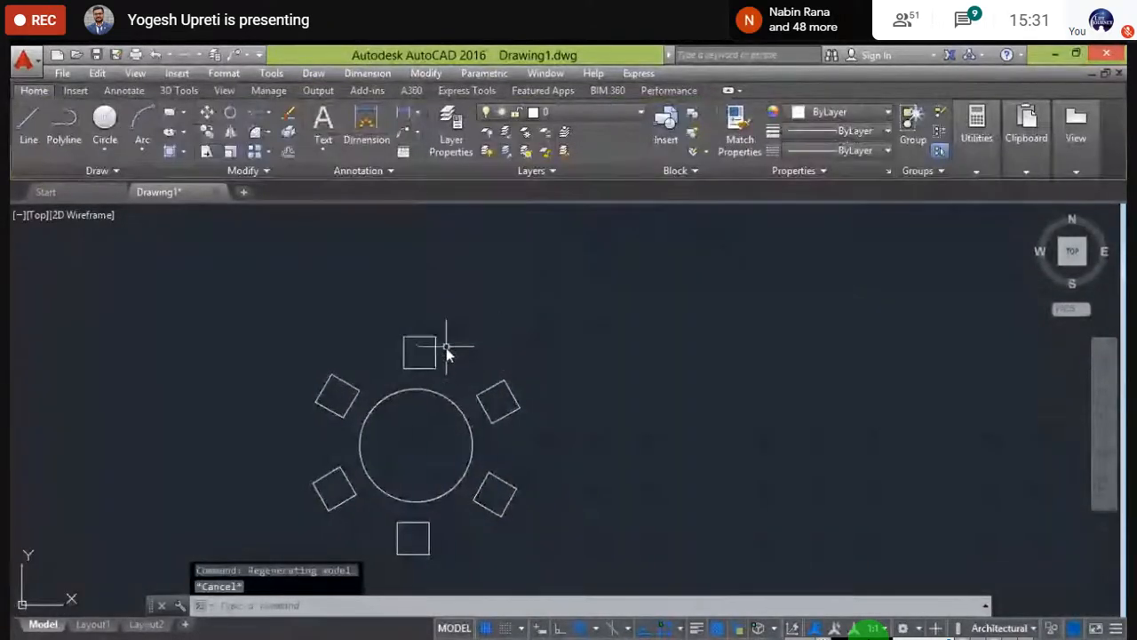
{"action": "left_click", "coordinate": [432, 341]}
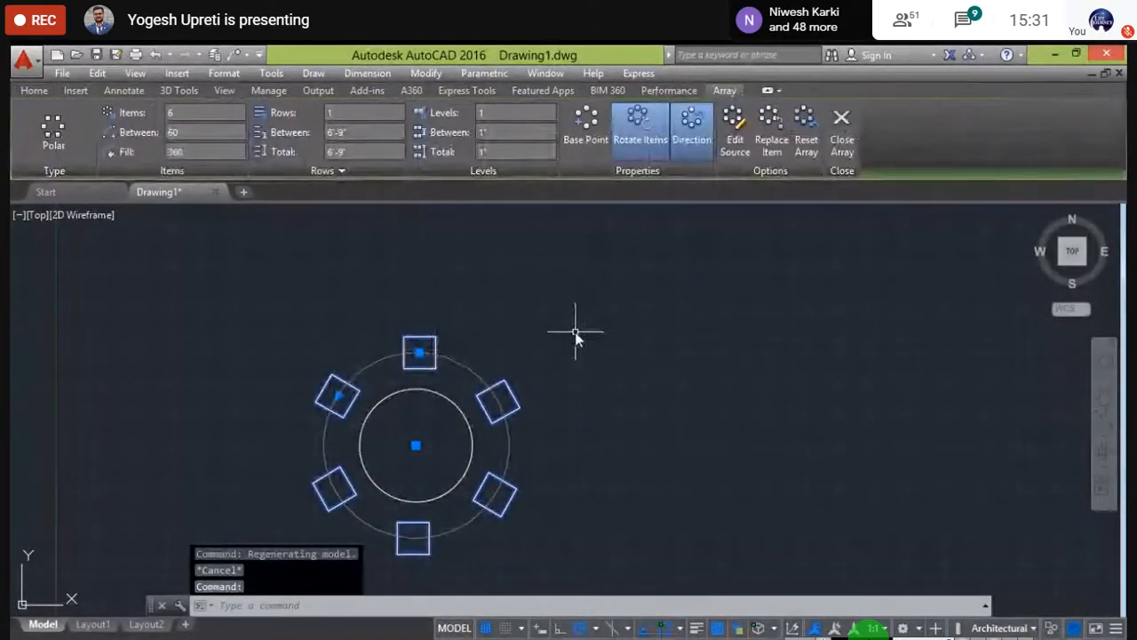
{"action": "middle_click_drag", "start_coordinate": [576, 329], "coordinate": [697, 317]}
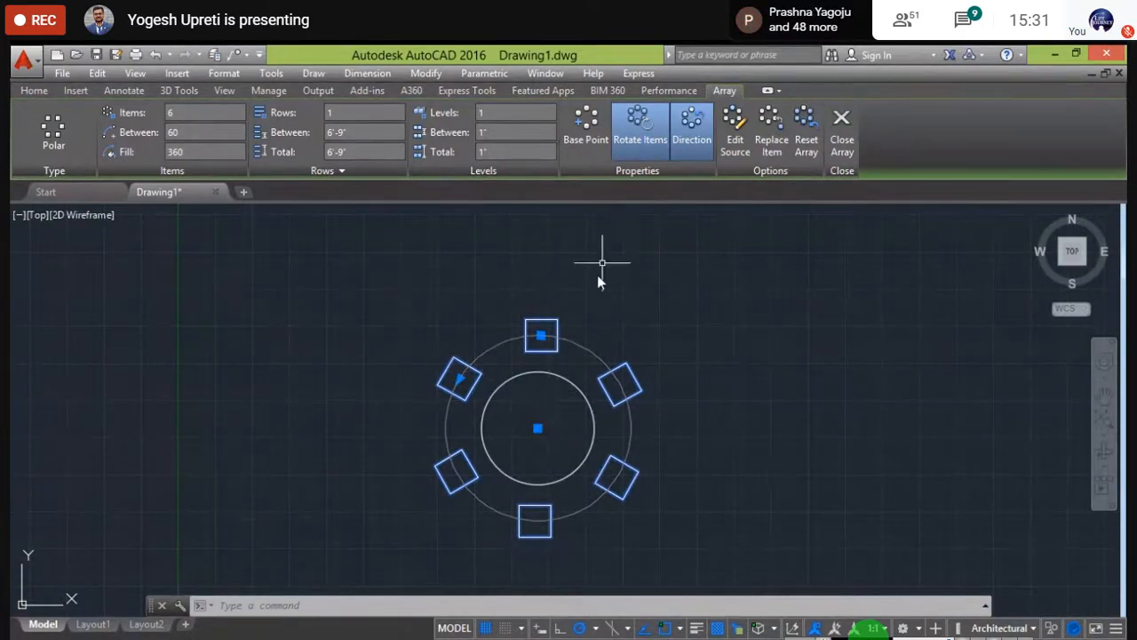
{"action": "left_click", "coordinate": [641, 120]}
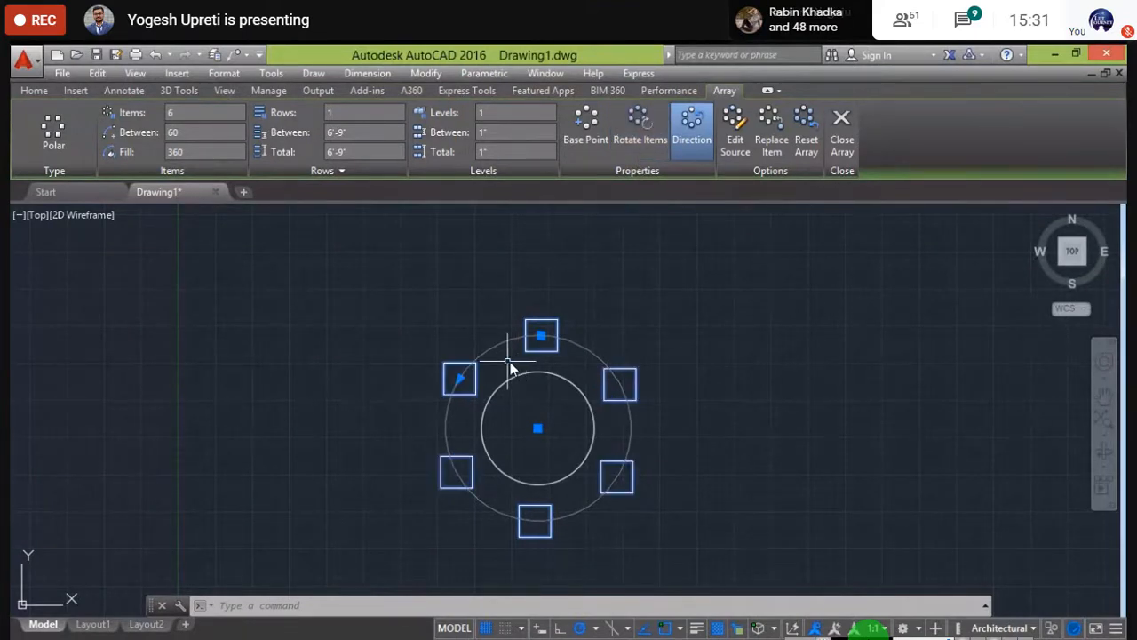
{"action": "left_click", "coordinate": [638, 134]}
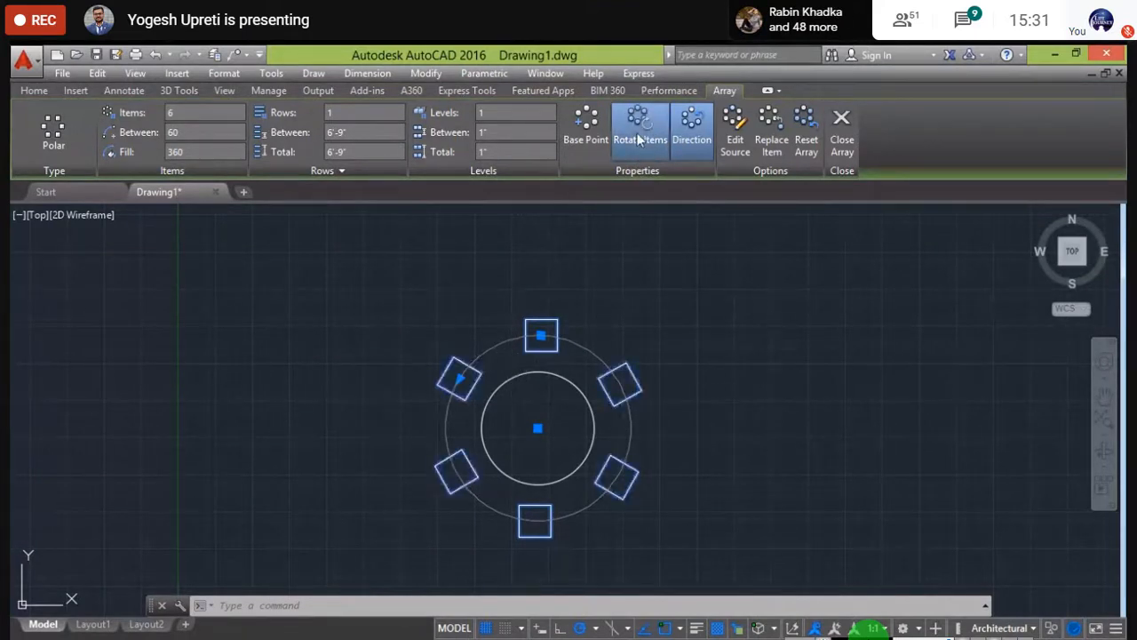
{"action": "left_click", "coordinate": [638, 138]}
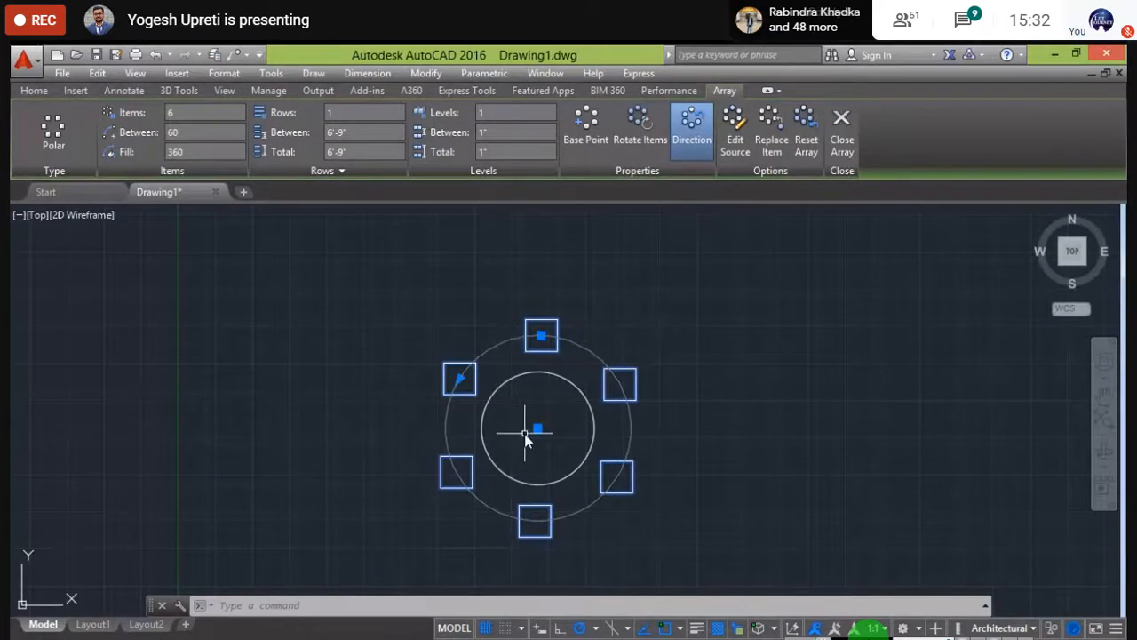
{"action": "left_click", "coordinate": [626, 124]}
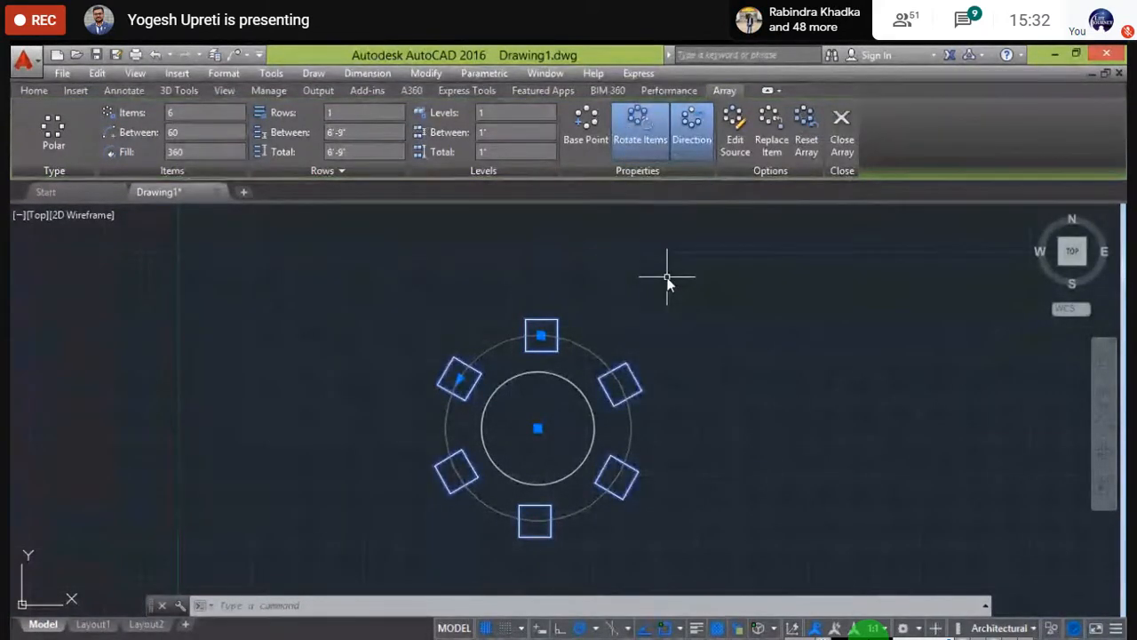
- Window-select the polar array and delete it
{"action": "key", "text": "Escape"}
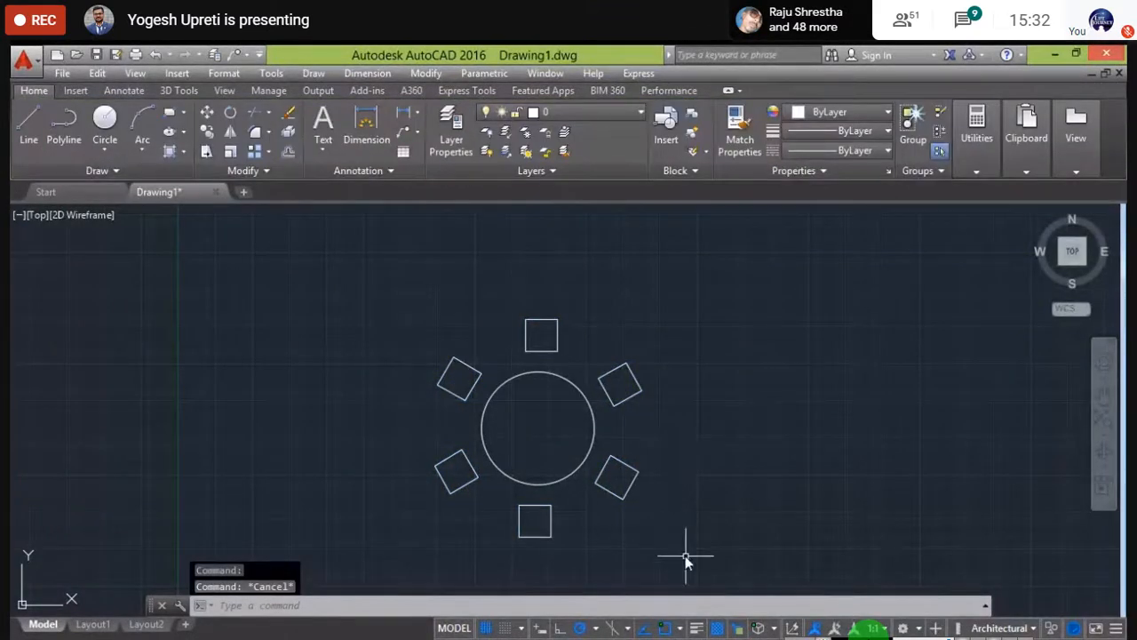
{"action": "left_click", "coordinate": [686, 557]}
{"action": "left_click", "coordinate": [122, 257]}
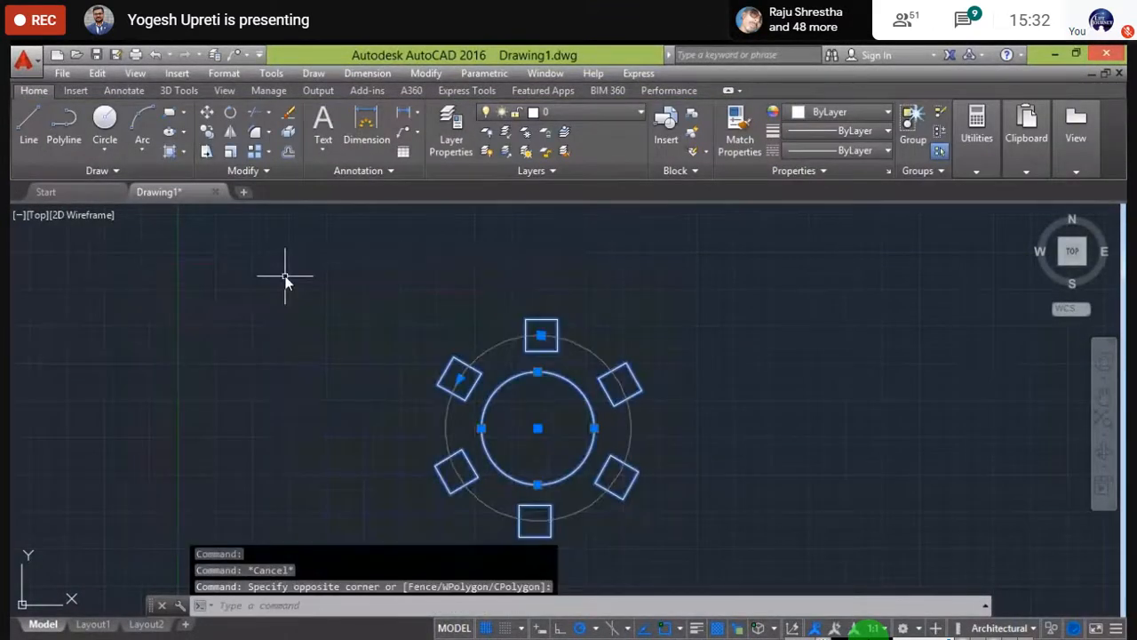
{"action": "key", "text": "Delete"}
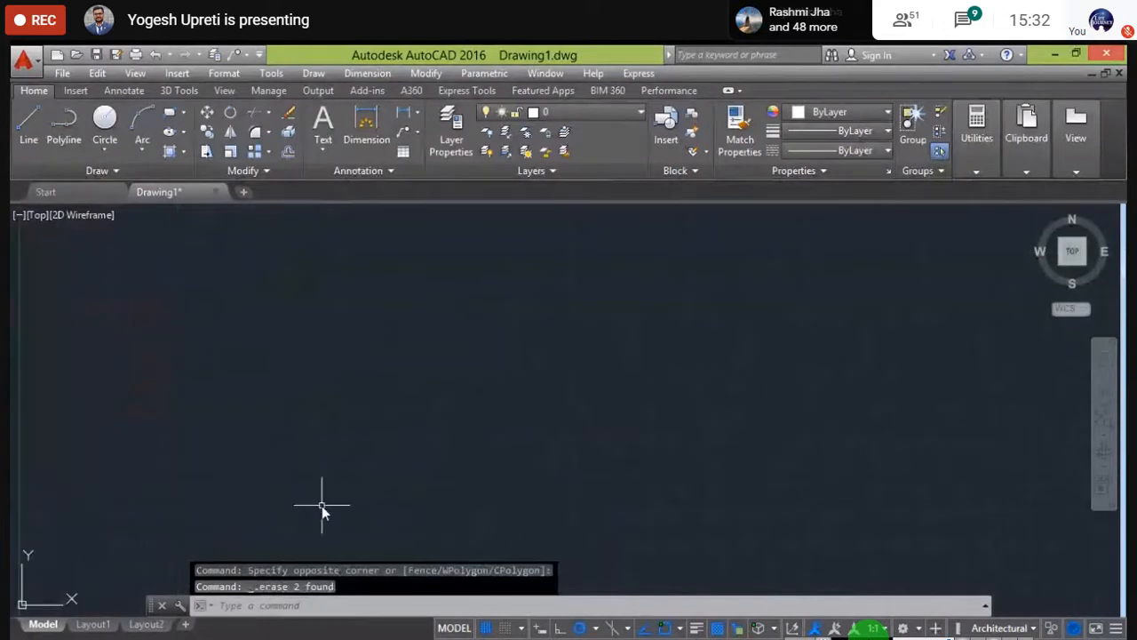
{"action": "scroll", "coordinate": [322, 507], "scroll_direction": "down", "scroll_amount": 3}
{"action": "scroll", "coordinate": [311, 395], "scroll_direction": "up", "scroll_amount": 1}
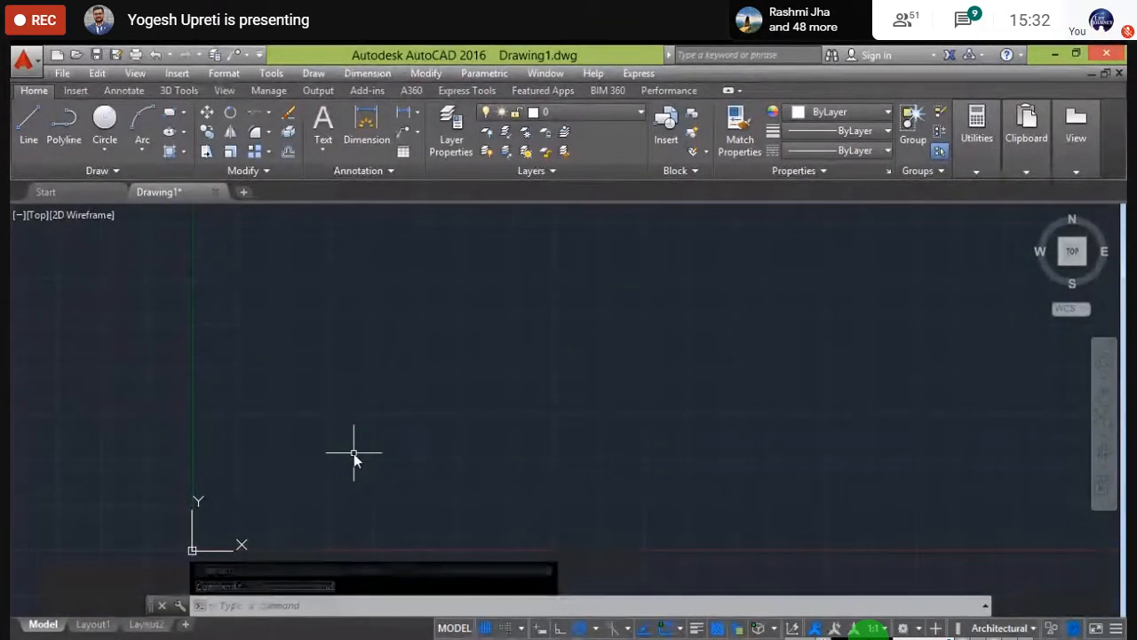
- Draw a four-point open spline curving across the empty drawing
{"action": "left_click", "coordinate": [98, 170]}
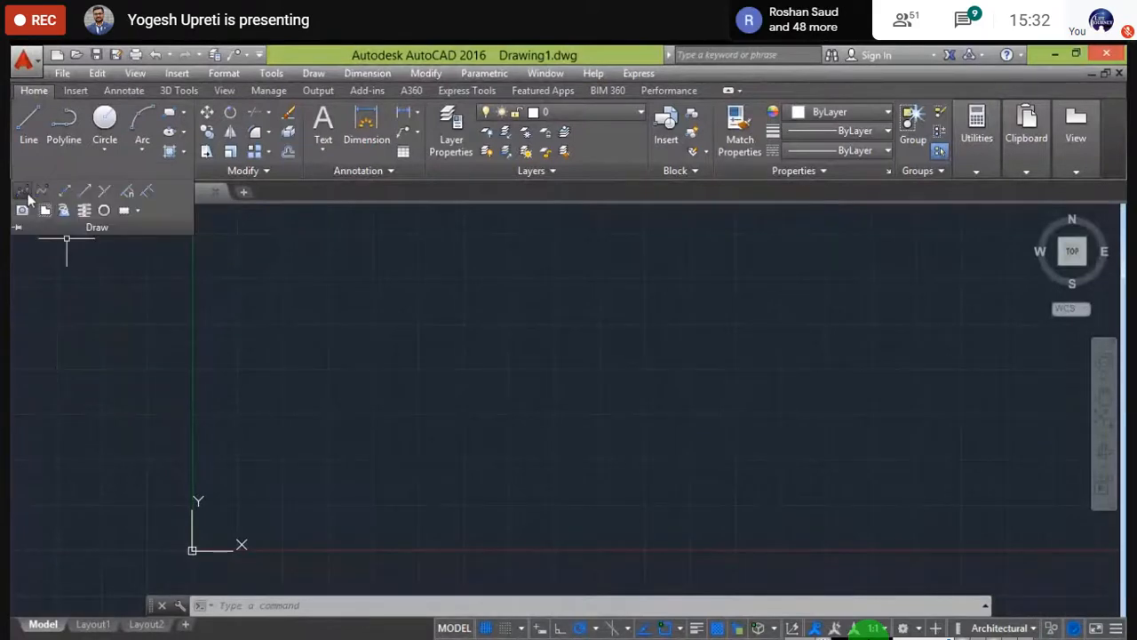
{"action": "left_click", "coordinate": [23, 190]}
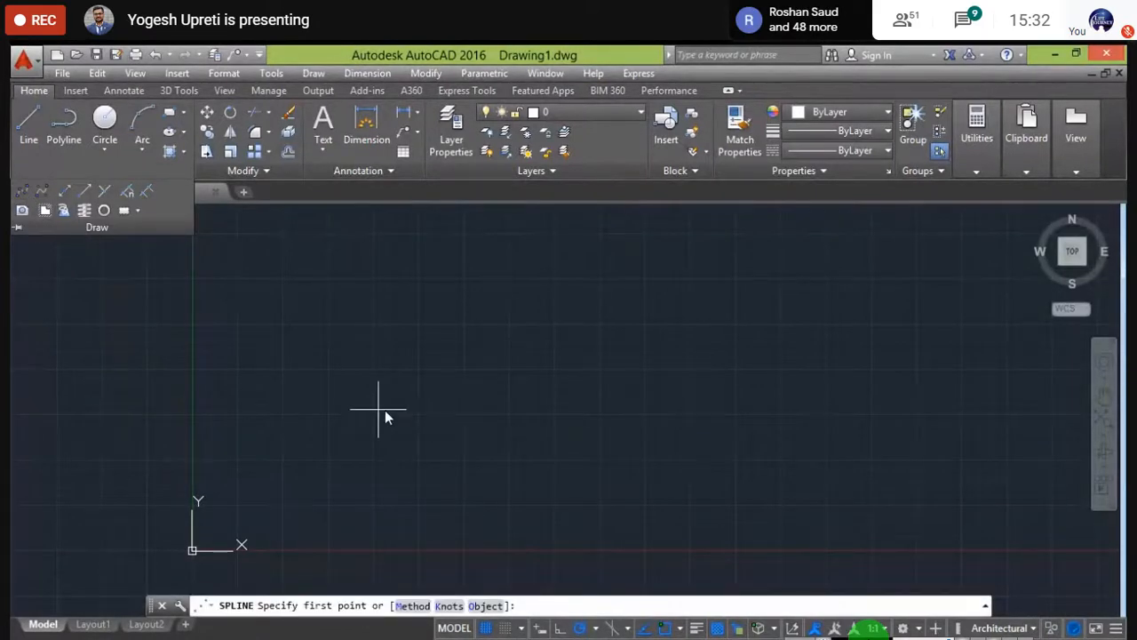
{"action": "left_click", "coordinate": [392, 375]}
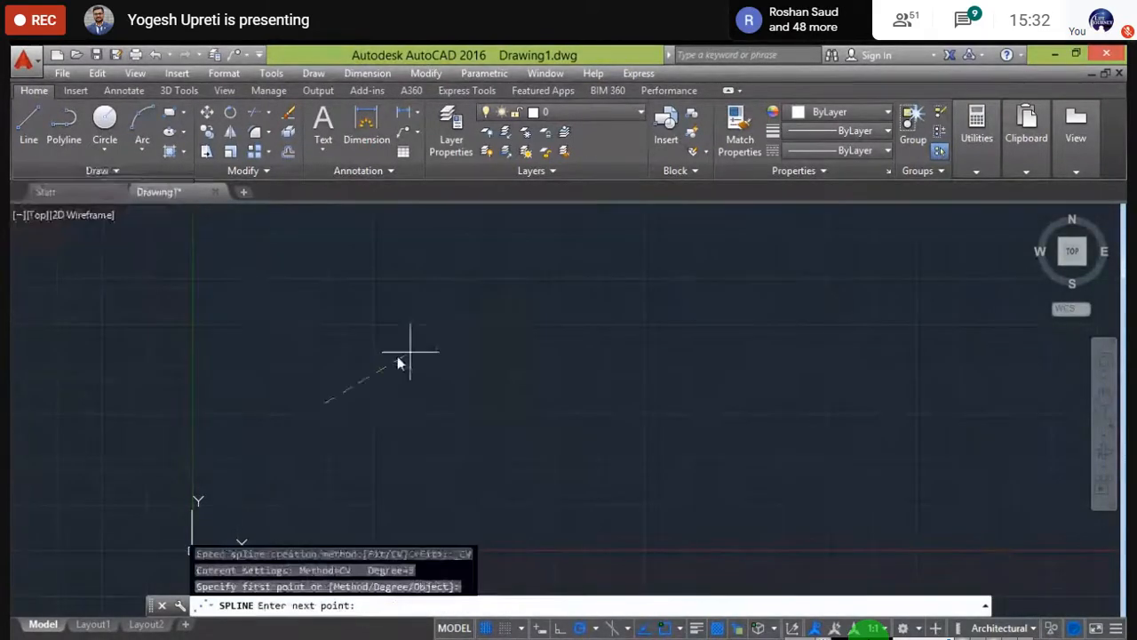
{"action": "left_click", "coordinate": [514, 347]}
{"action": "left_click", "coordinate": [838, 413]}
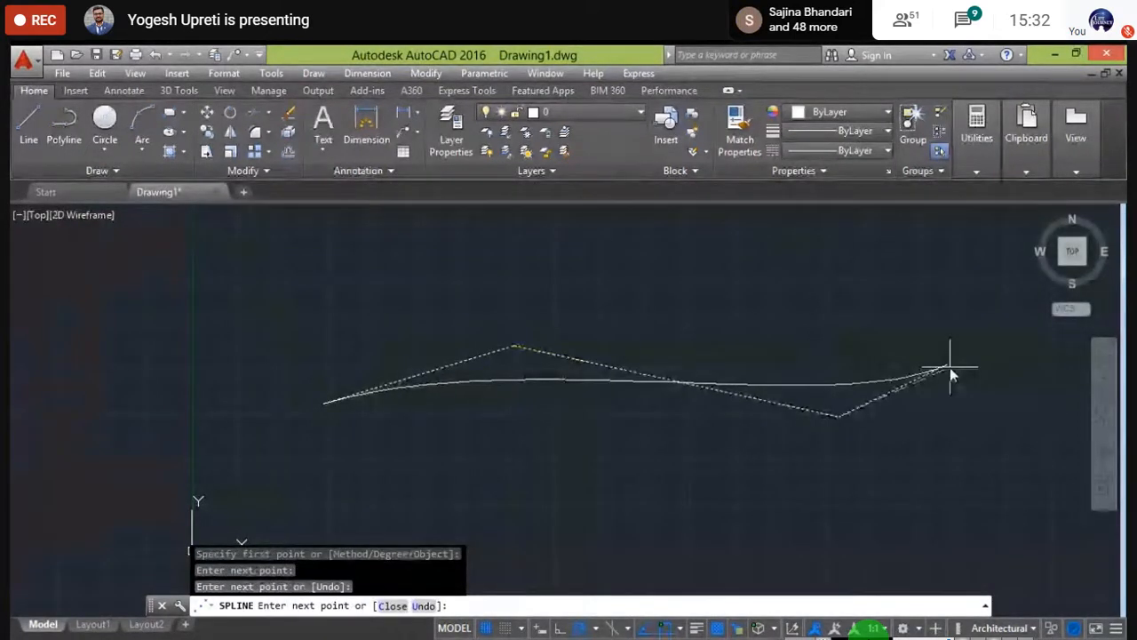
{"action": "left_click", "coordinate": [941, 415]}
{"action": "key", "text": "Return"}
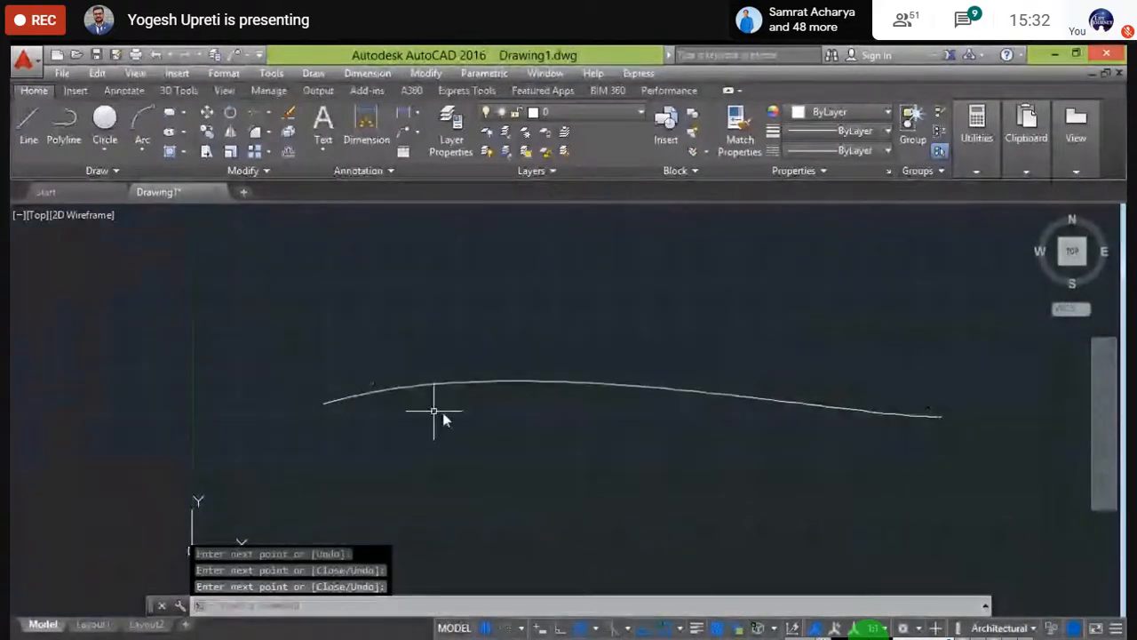
{"action": "scroll", "coordinate": [433, 411], "scroll_direction": "down", "scroll_amount": 1}
{"action": "middle_click_drag", "start_coordinate": [662, 424], "coordinate": [498, 407]}
{"action": "middle_click_drag", "start_coordinate": [273, 369], "coordinate": [290, 388]}
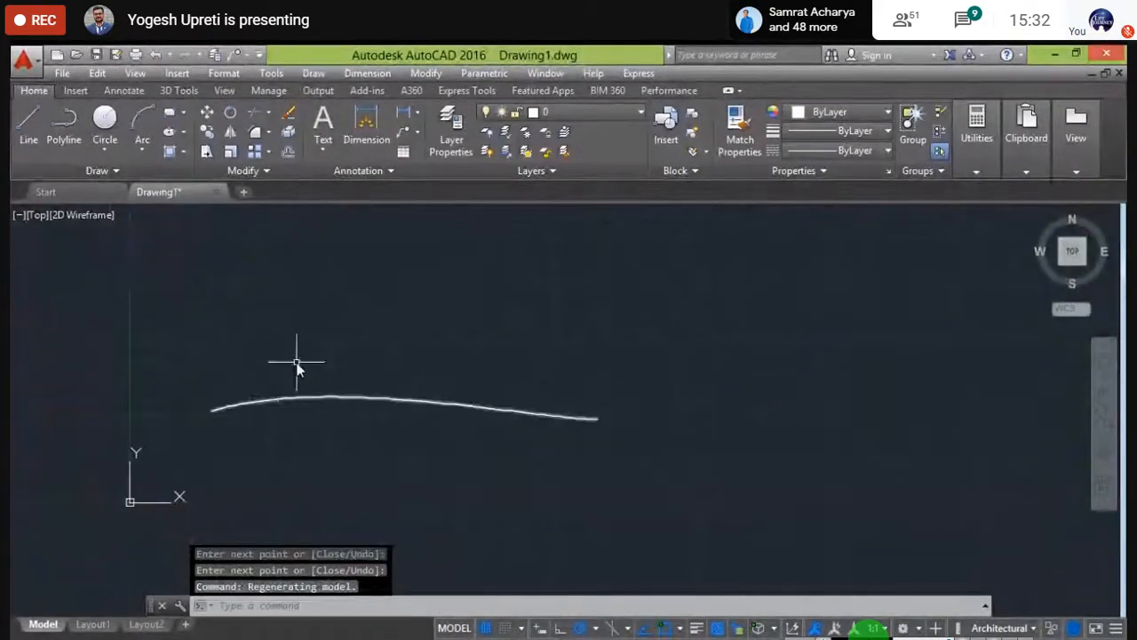
{"action": "left_click", "coordinate": [16, 135]}
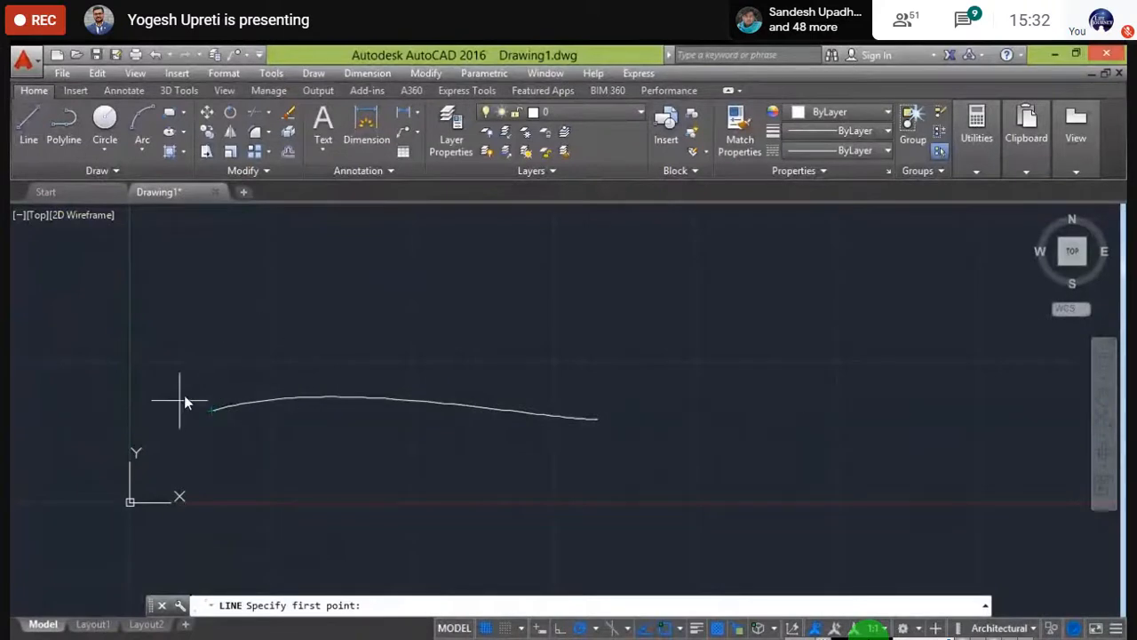
- Draw a short slanted line rising from the spline's left end
{"action": "left_click", "coordinate": [211, 410]}
{"action": "left_click", "coordinate": [222, 349]}
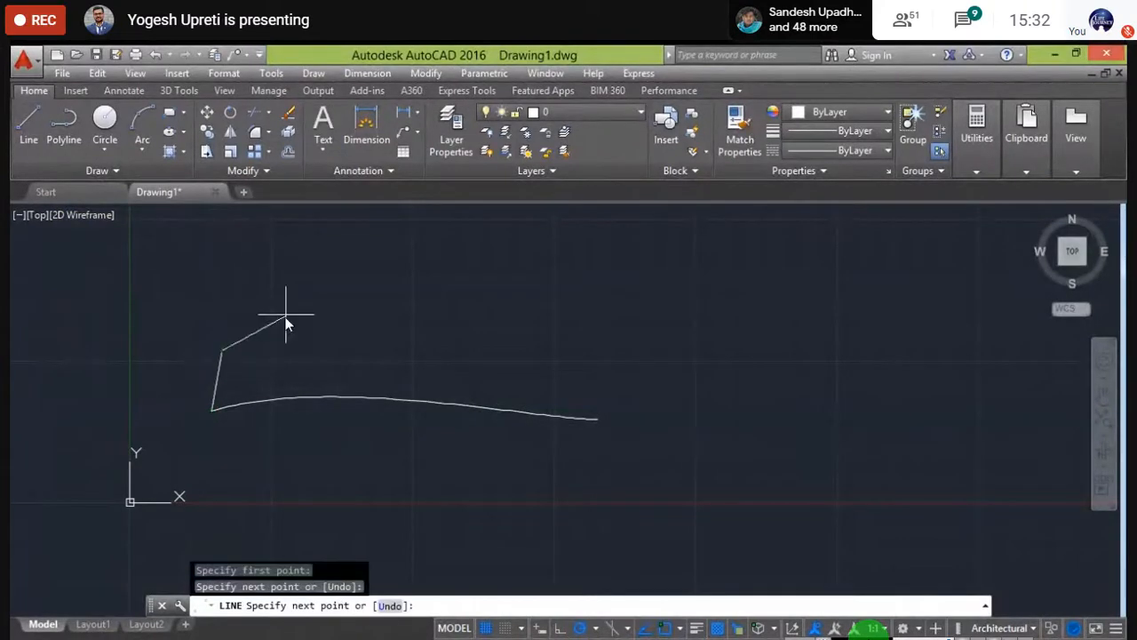
{"action": "key", "text": "Escape"}
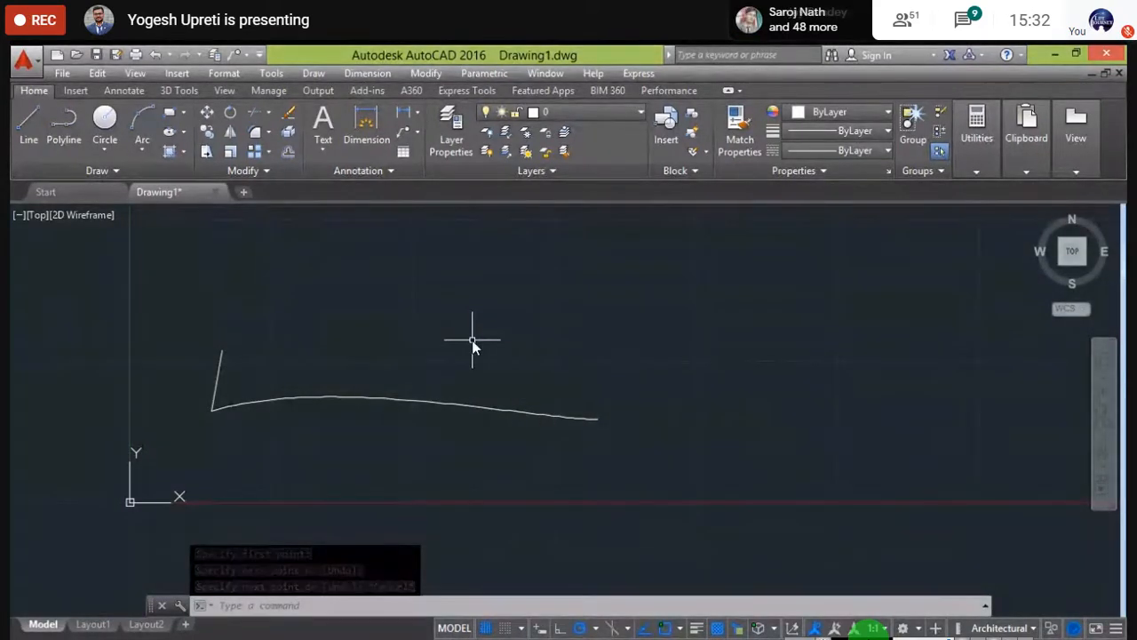
- Create a path array of the short line with the spline as its path curve
{"action": "type", "text": "arra"}
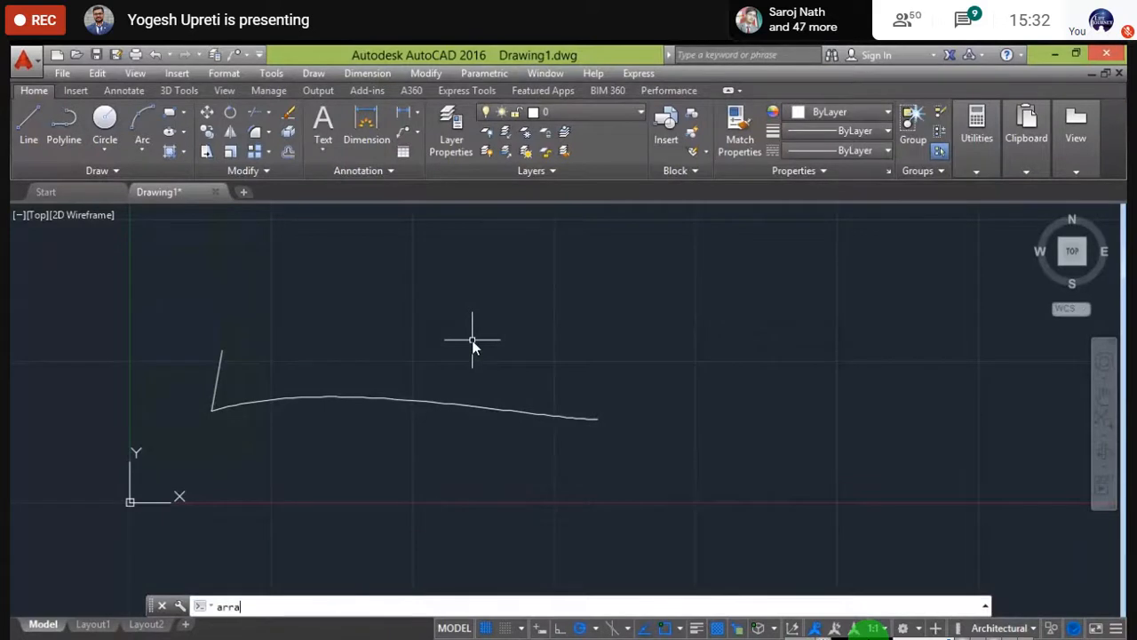
{"action": "key", "text": "Return"}
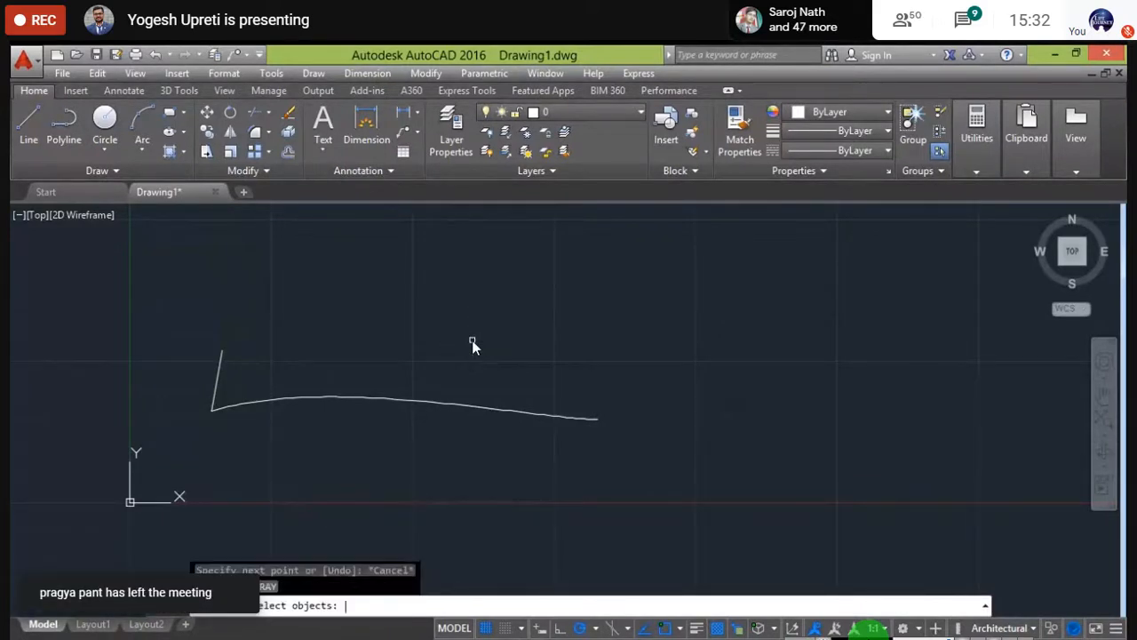
{"action": "left_click", "coordinate": [220, 382]}
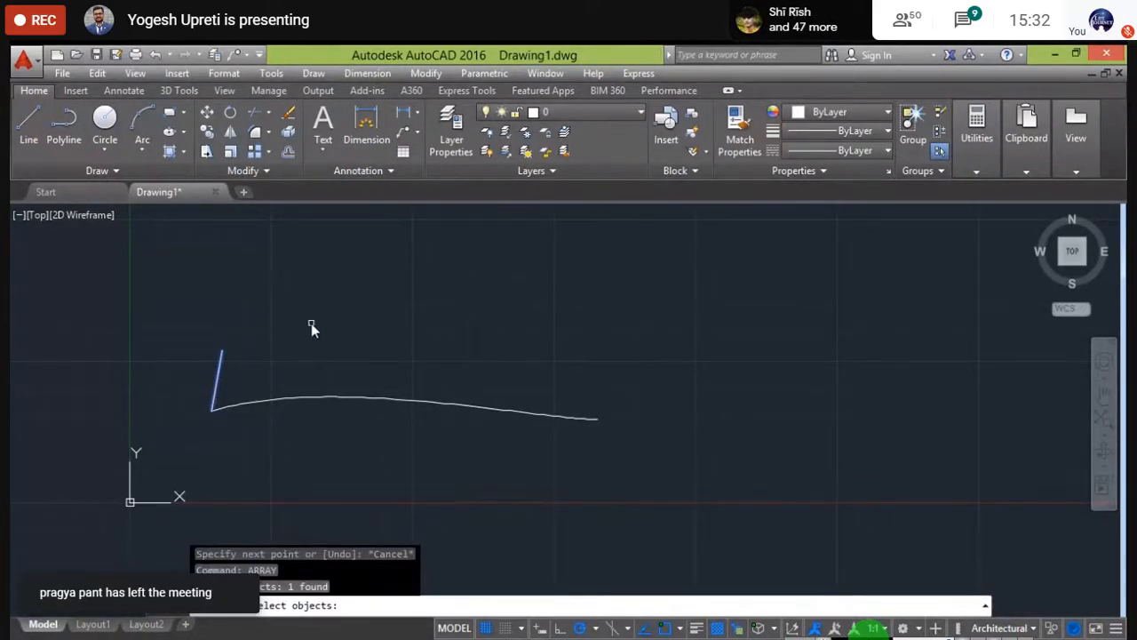
{"action": "key", "text": "Return"}
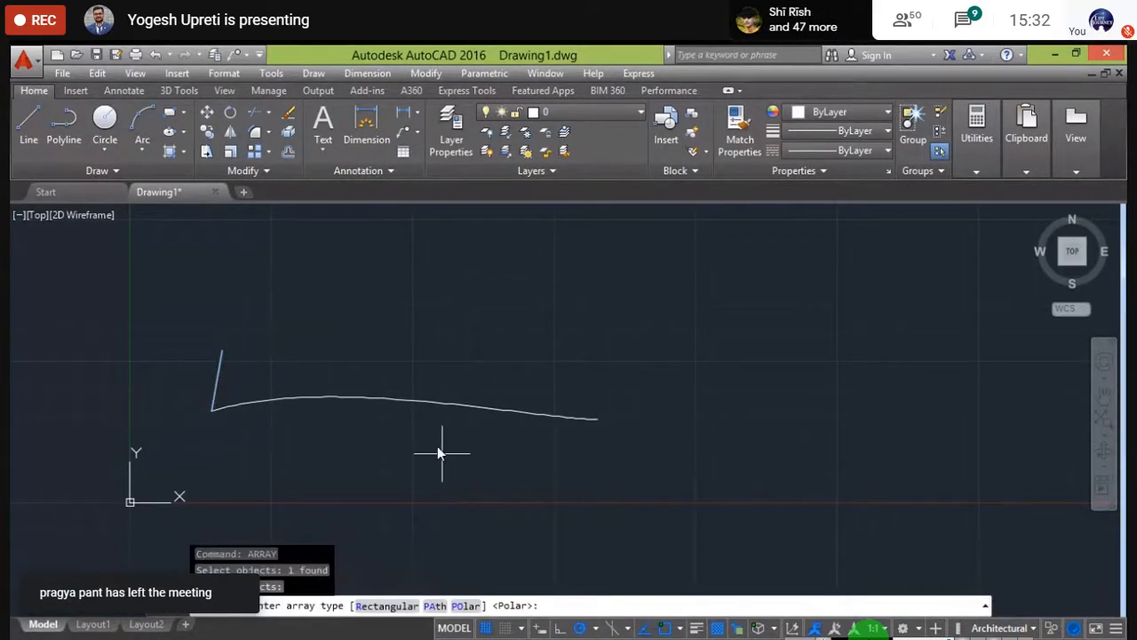
{"action": "left_click", "coordinate": [434, 605]}
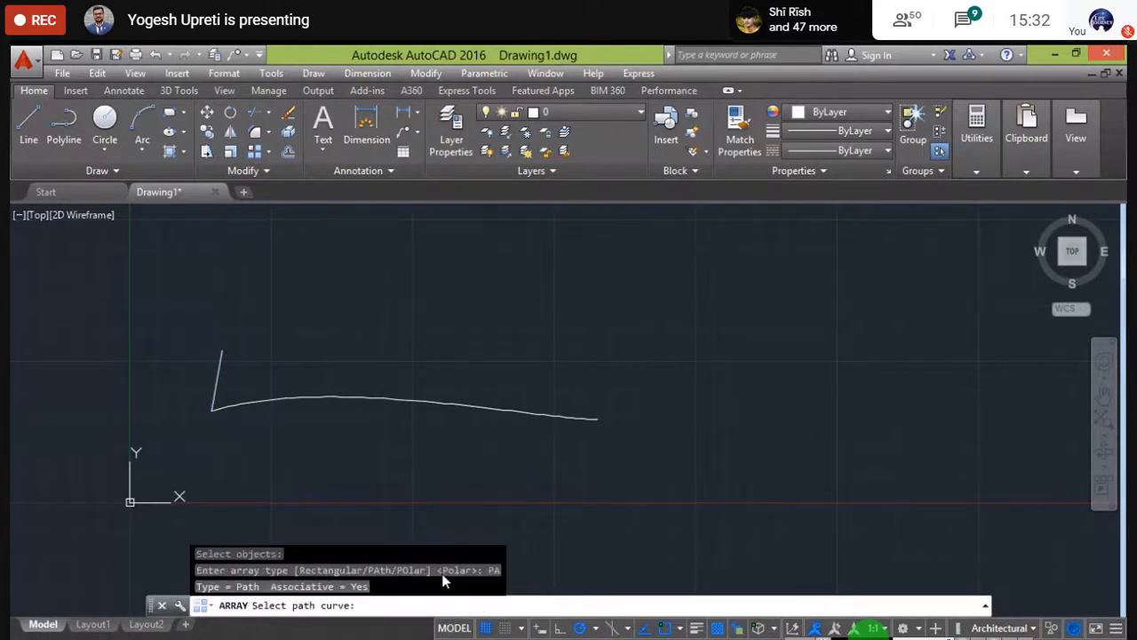
{"action": "left_click", "coordinate": [307, 401]}
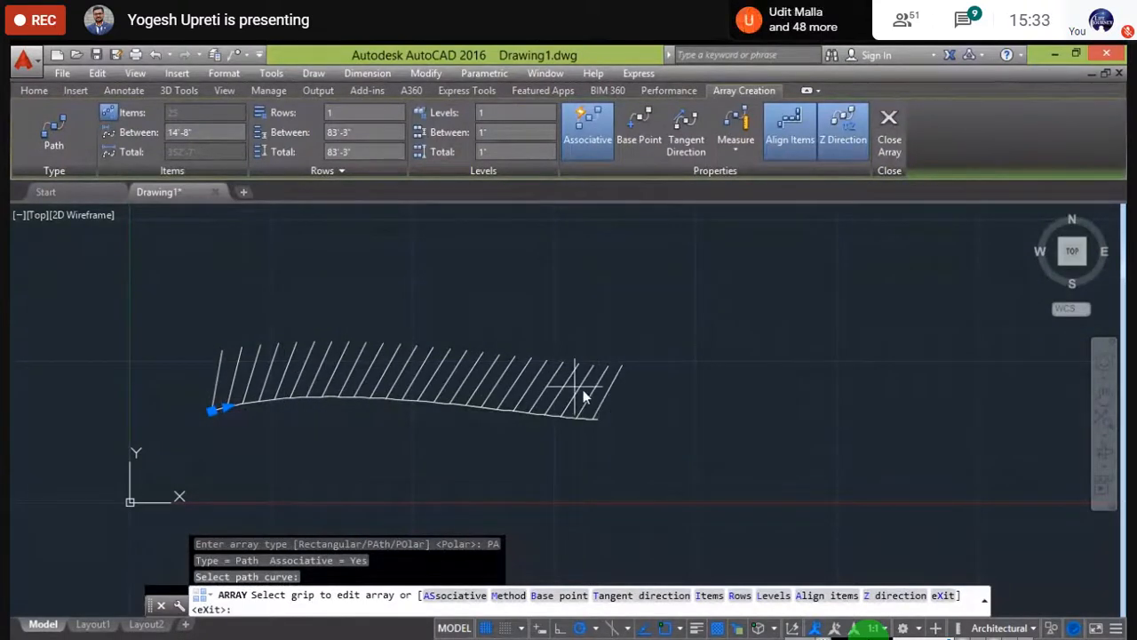
{"action": "middle_click_drag", "start_coordinate": [473, 527], "coordinate": [552, 536]}
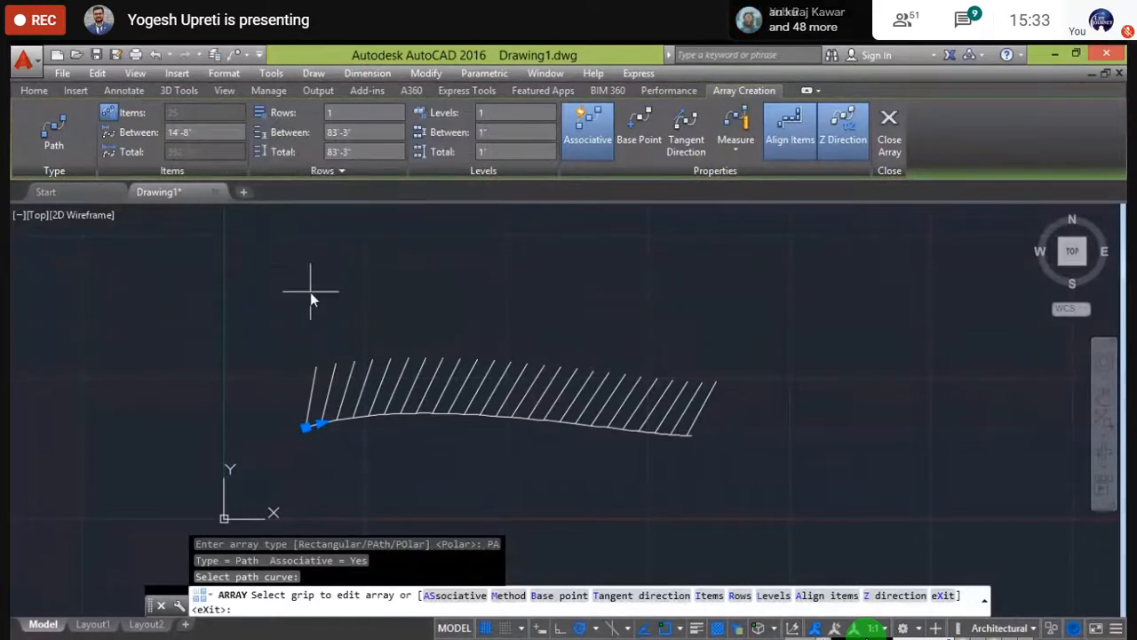
{"action": "middle_click_drag", "start_coordinate": [312, 299], "coordinate": [281, 302]}
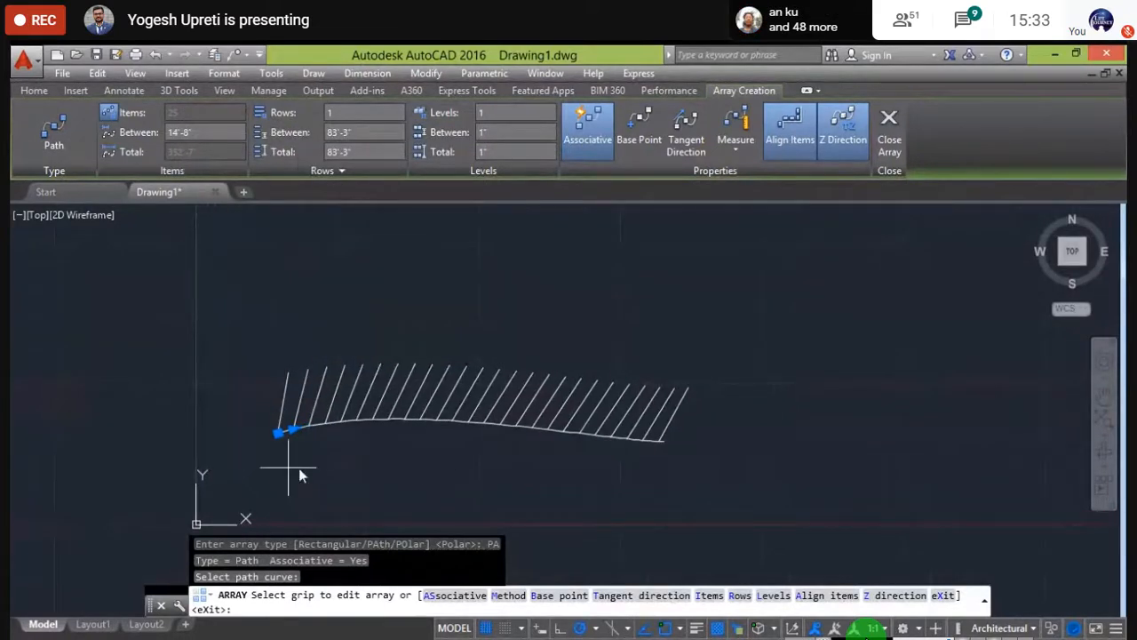
{"action": "mouse_move", "coordinate": [358, 278]}
{"action": "middle_mouse_down"}
{"action": "mouse_move", "coordinate": [325, 294]}
{"action": "mouse_move", "coordinate": [397, 307]}
{"action": "mouse_move", "coordinate": [378, 240]}
{"action": "middle_mouse_up"}
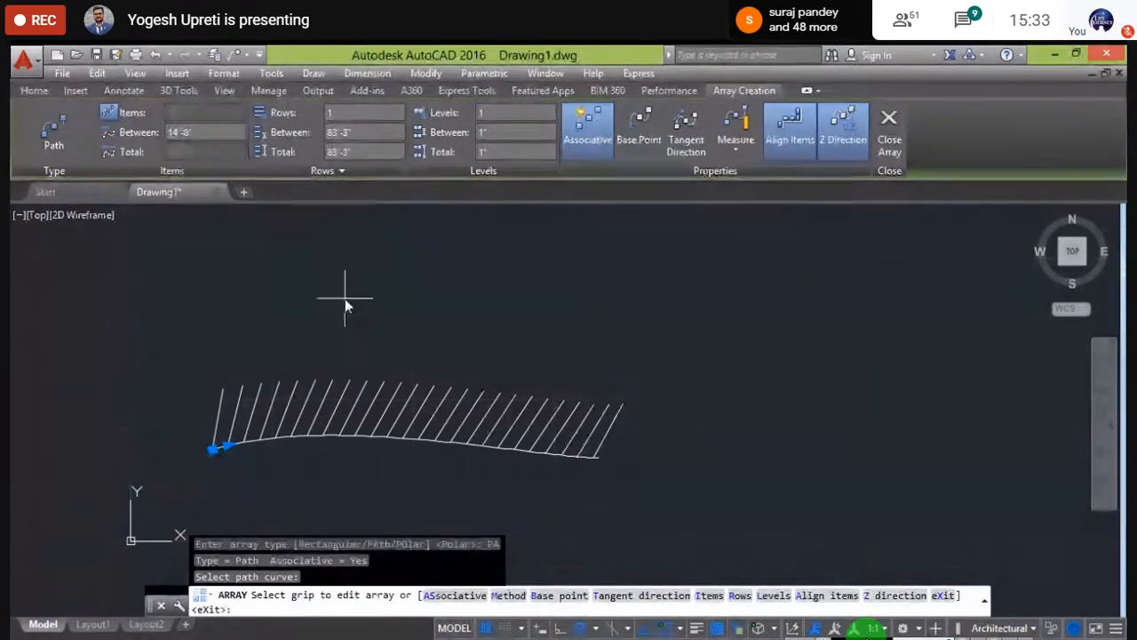
{"action": "middle_click_drag", "start_coordinate": [344, 299], "coordinate": [339, 324]}
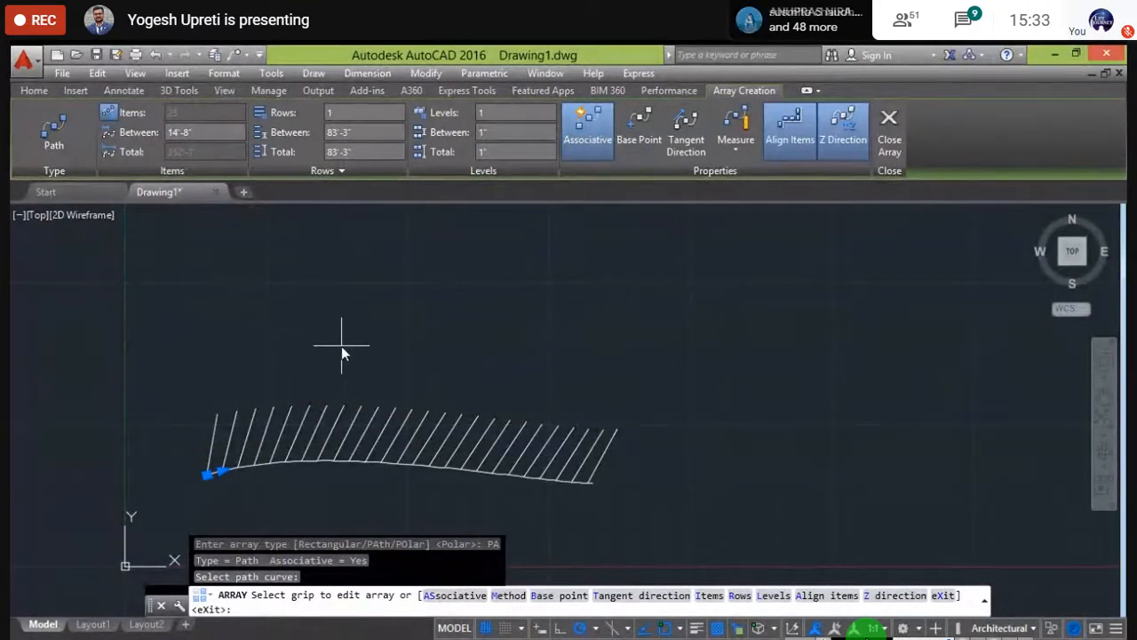
{"action": "middle_click_drag", "start_coordinate": [340, 347], "coordinate": [332, 375]}
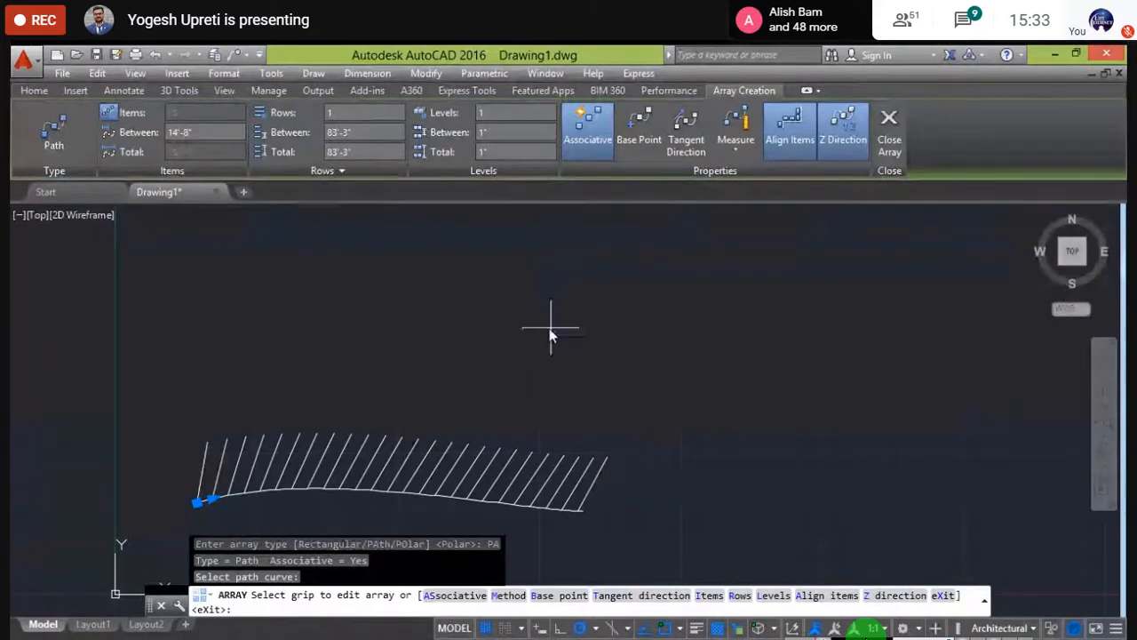
{"action": "scroll", "coordinate": [382, 364], "scroll_direction": "up", "scroll_amount": 2}
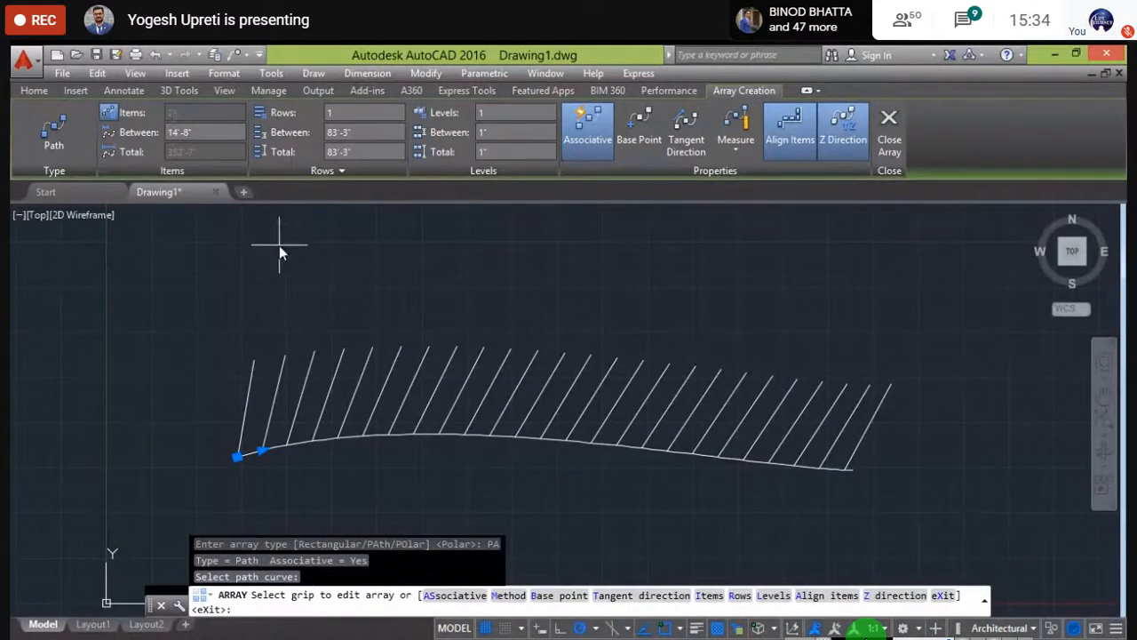
{"action": "middle_click_drag", "start_coordinate": [279, 249], "coordinate": [223, 266]}
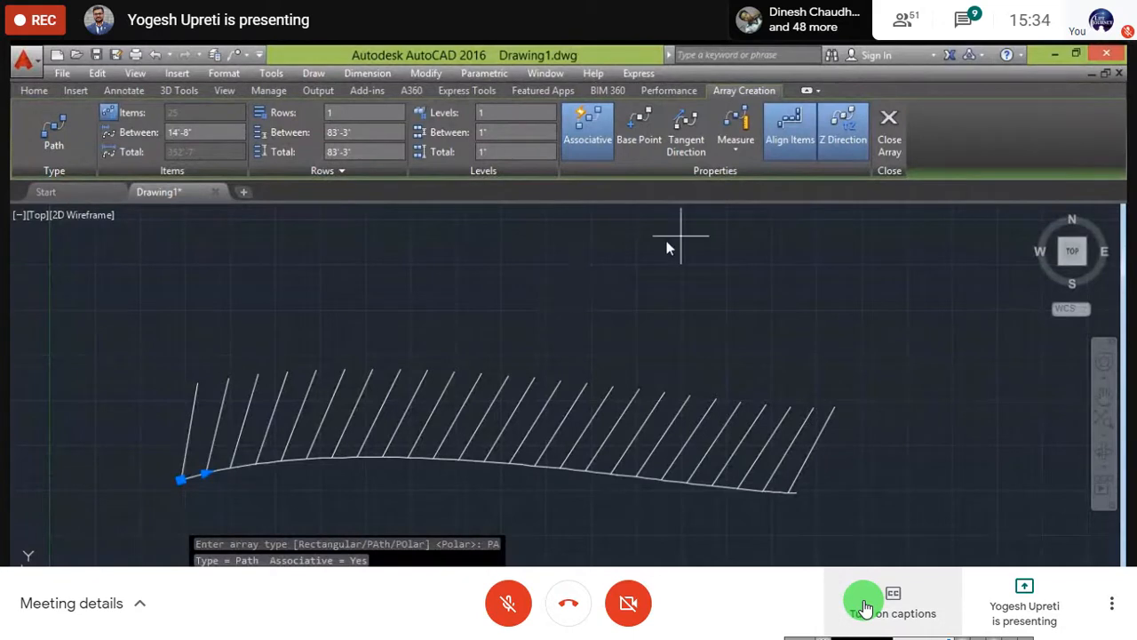
- Switch the path array to Divide with 30 items and close array creation
{"action": "left_click", "coordinate": [739, 154]}
{"action": "left_click", "coordinate": [744, 176]}
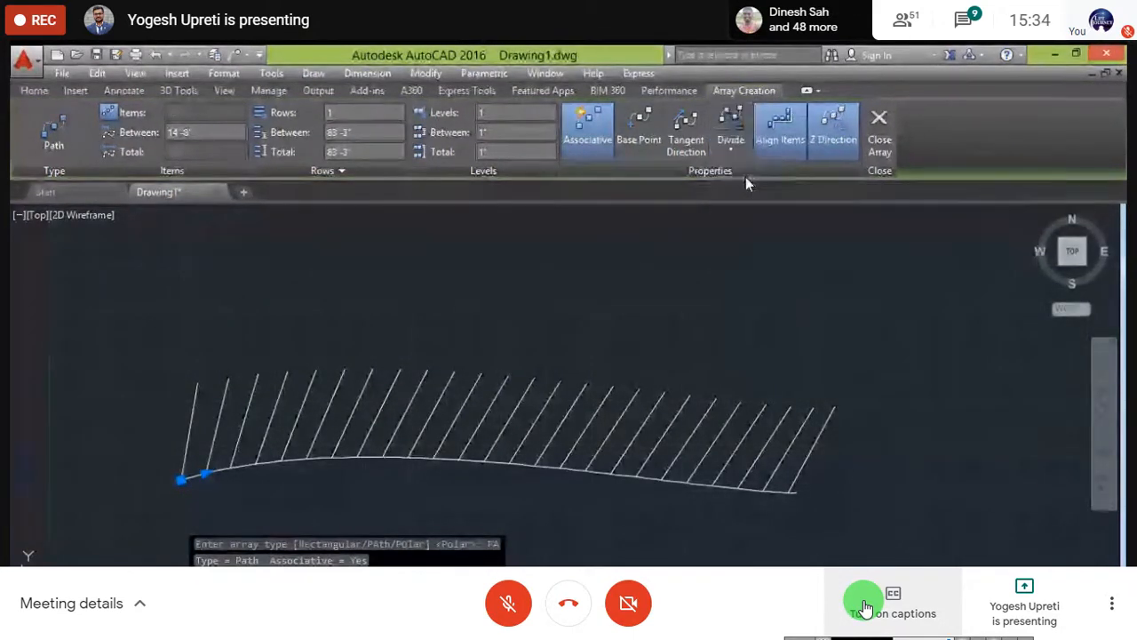
{"action": "left_click", "coordinate": [188, 112]}
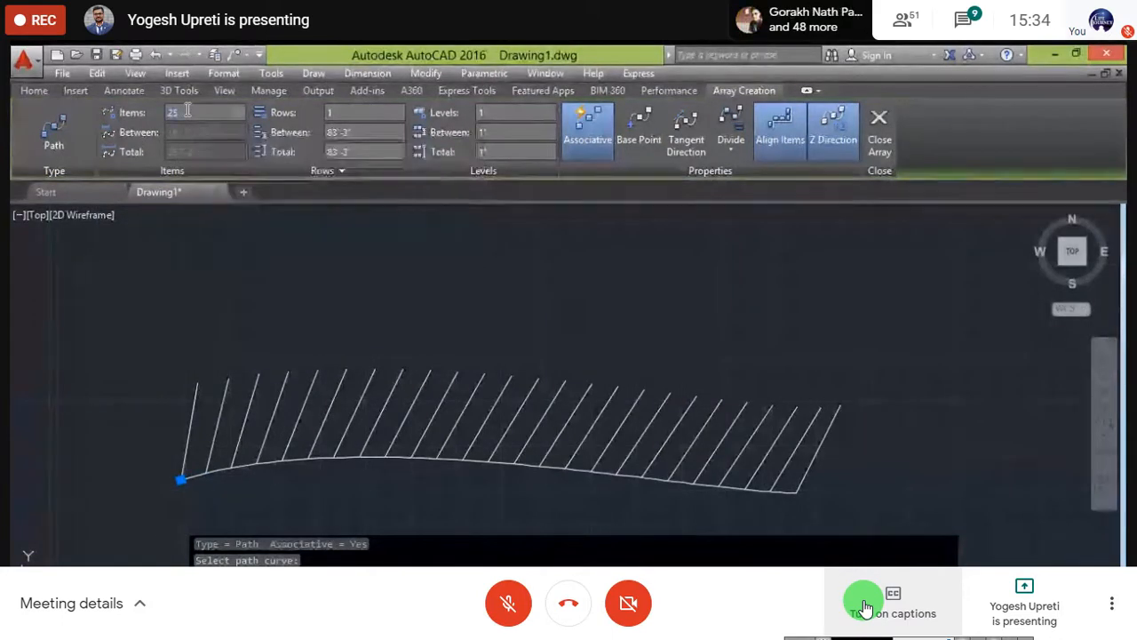
{"action": "type", "text": "30"}
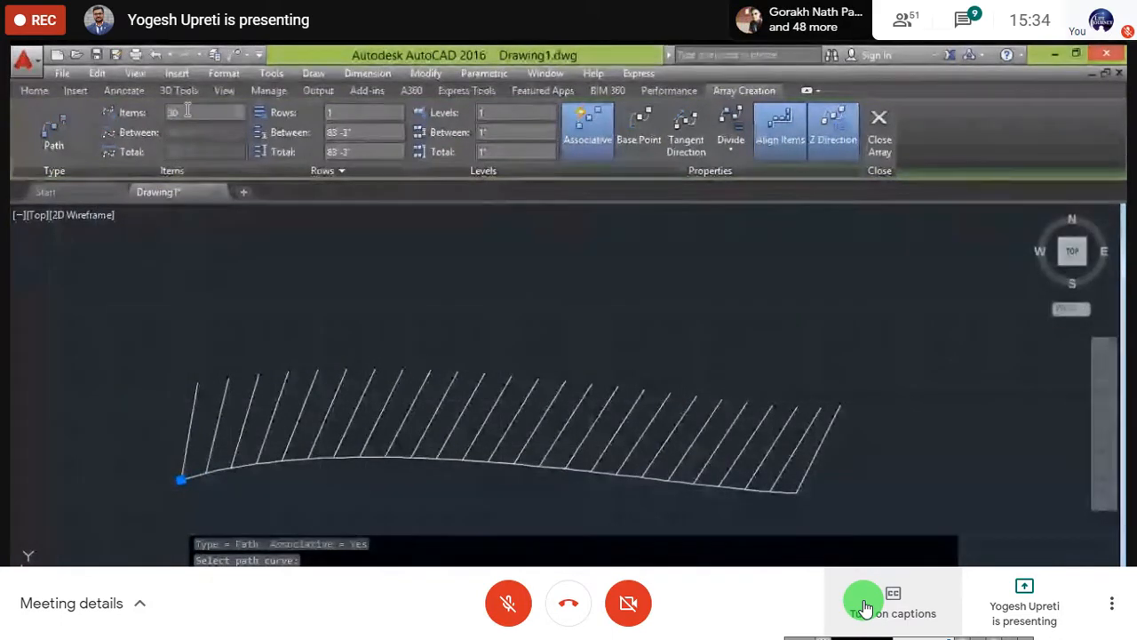
{"action": "key", "text": "Return"}
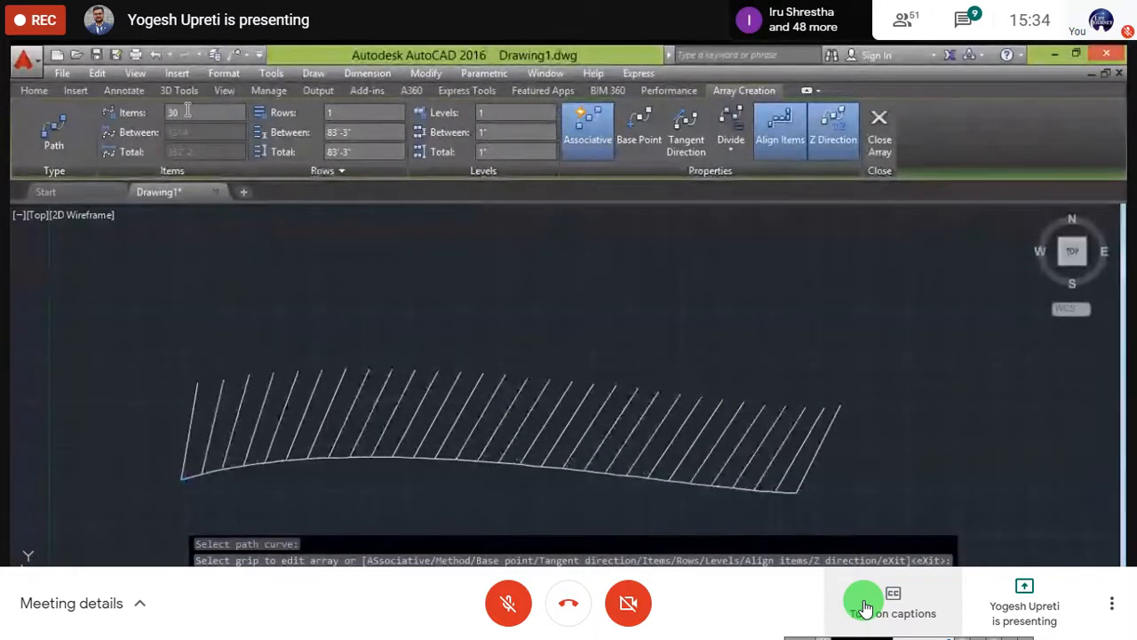
{"action": "key", "text": "Return"}
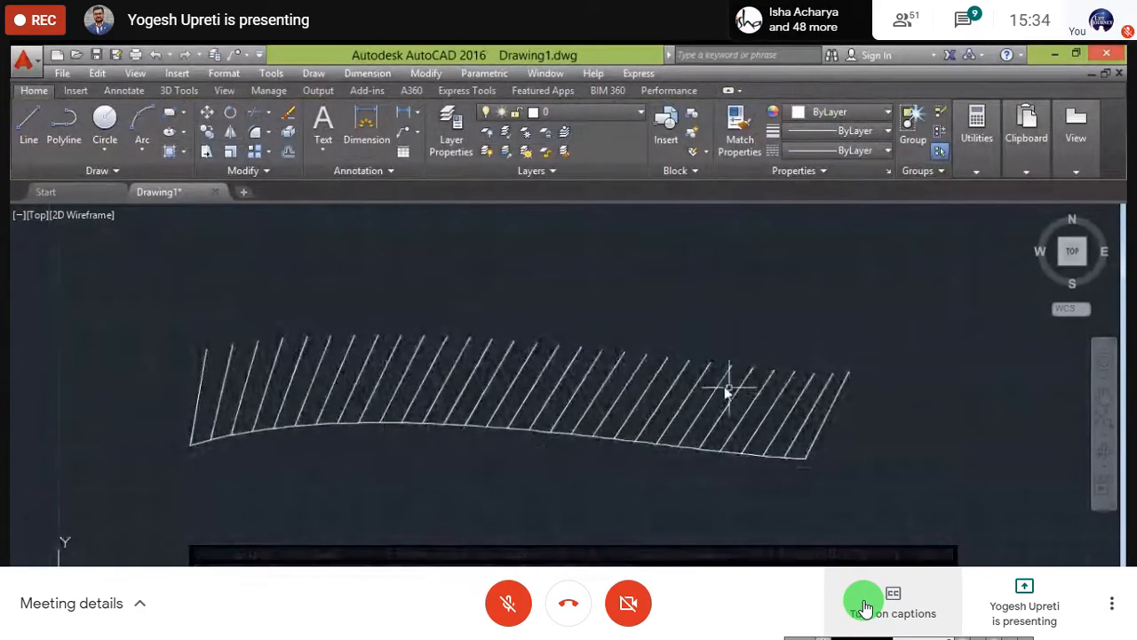
{"action": "middle_click_drag", "start_coordinate": [513, 445], "coordinate": [521, 411]}
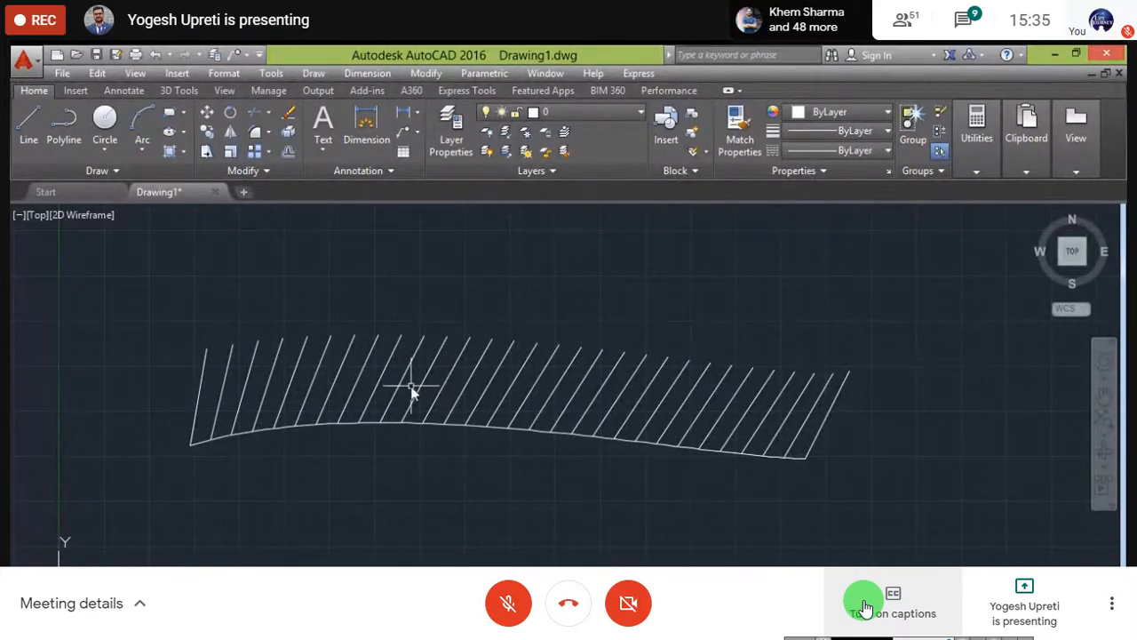
- Select the path array and turn Align Items off so the lines stand vertical
{"action": "left_click", "coordinate": [405, 424]}
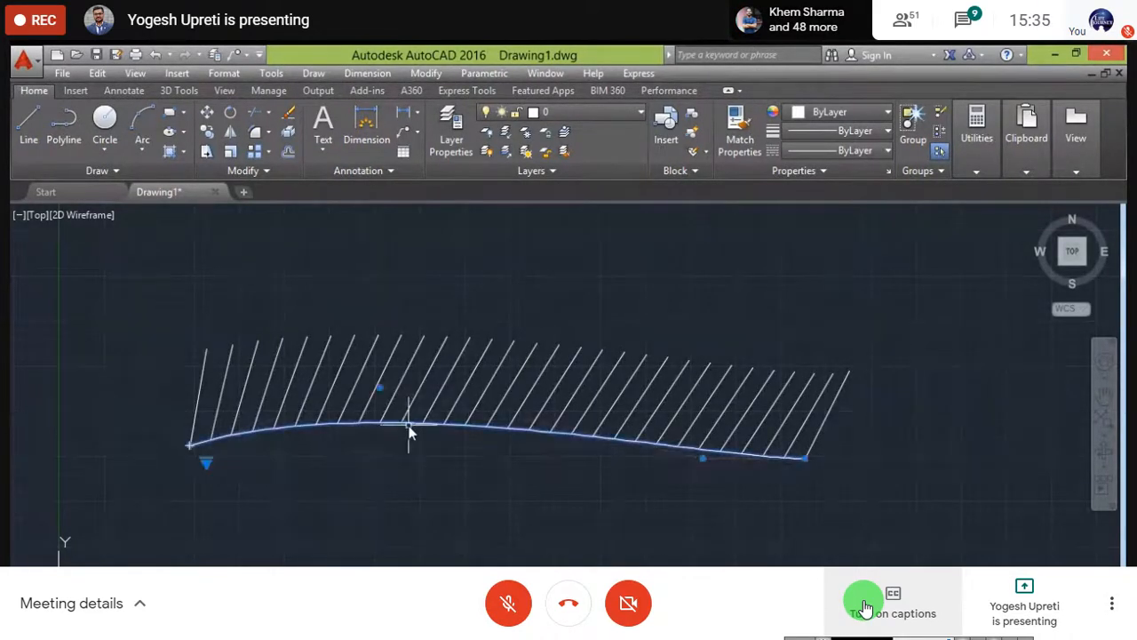
{"action": "key", "text": "Escape"}
{"action": "left_click", "coordinate": [205, 356]}
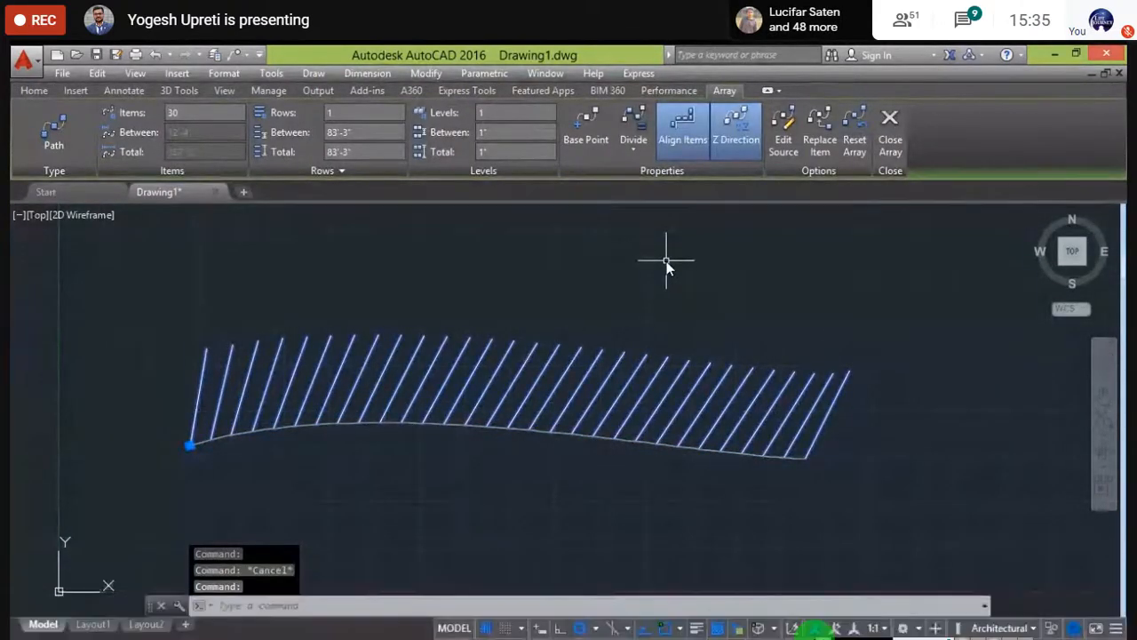
{"action": "left_click", "coordinate": [678, 131]}
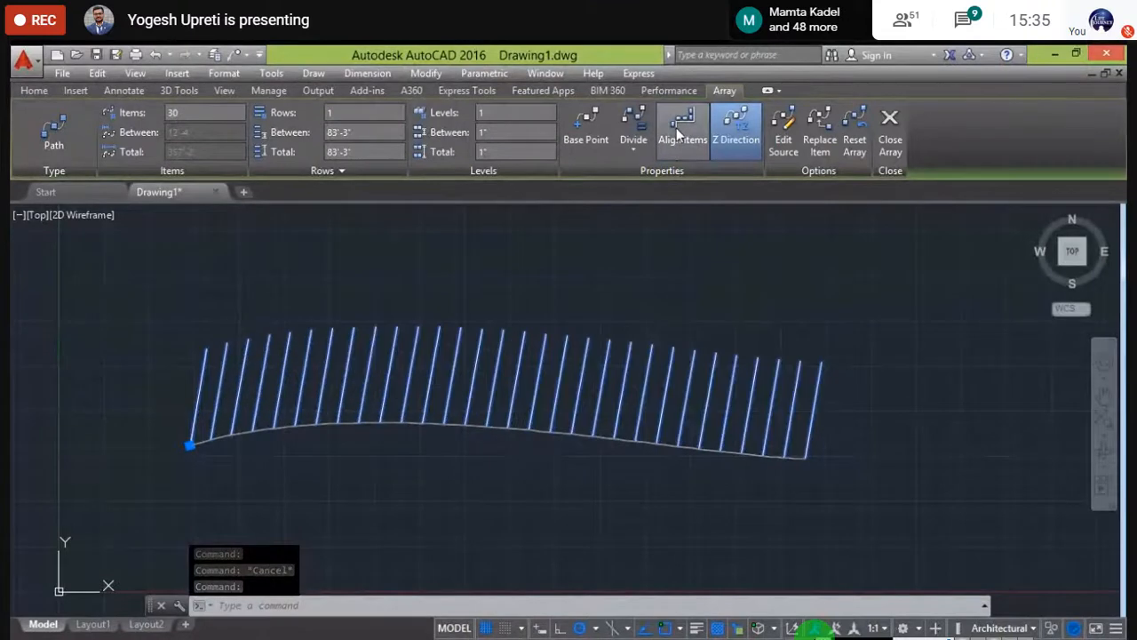
{"action": "left_click", "coordinate": [679, 135]}
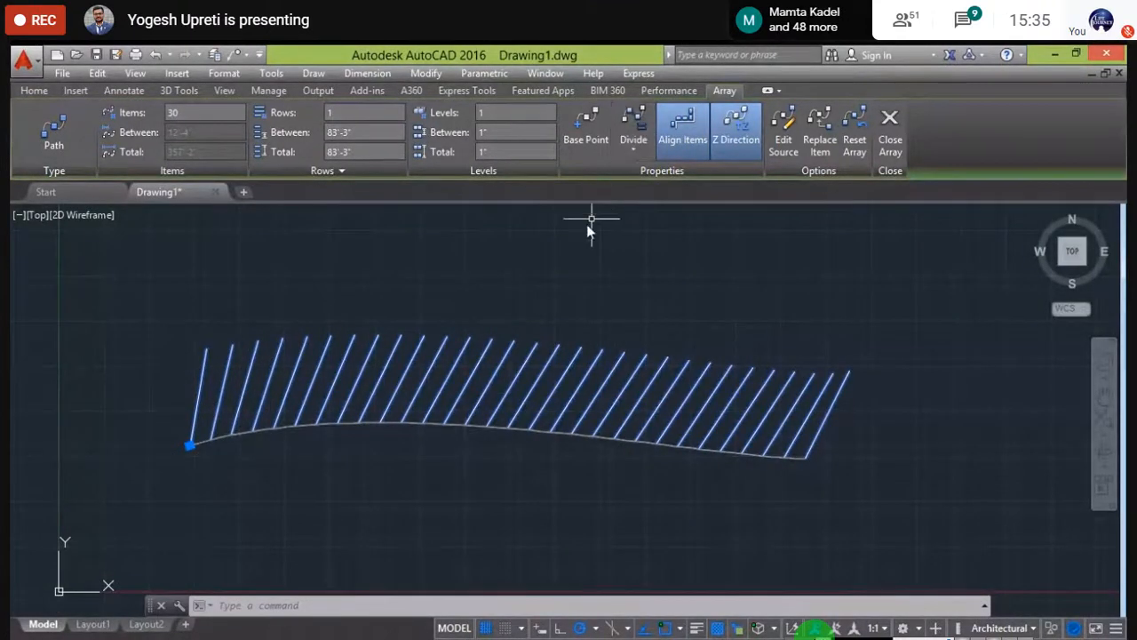
{"action": "left_click", "coordinate": [680, 137]}
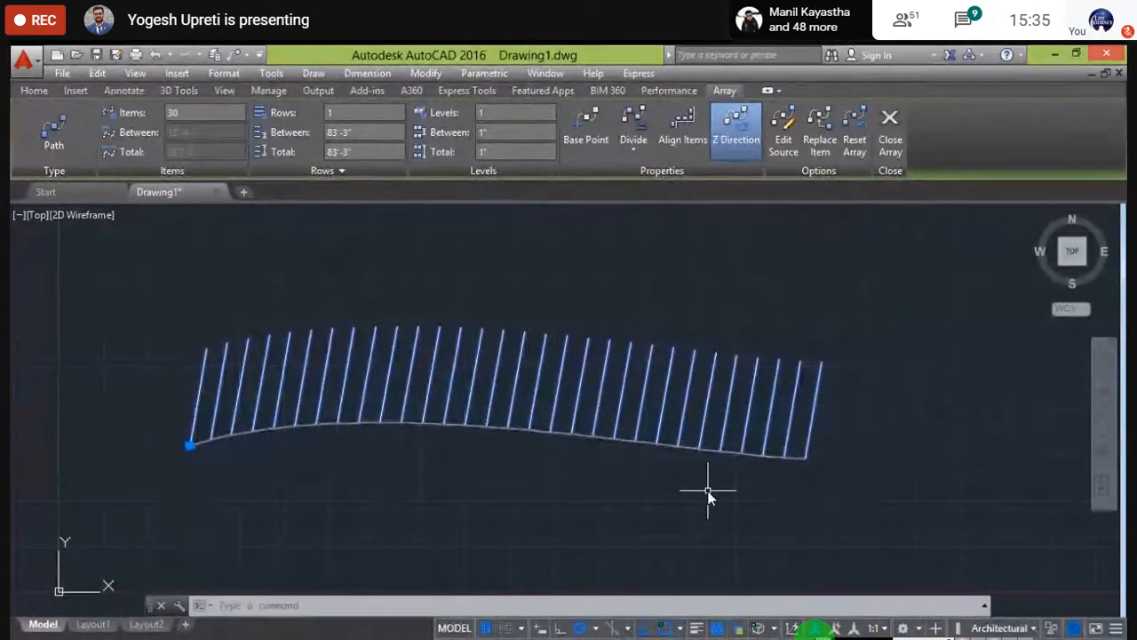
- Window-select the path array and its spline and delete them
{"action": "key", "text": "Escape"}
{"action": "left_click", "coordinate": [817, 525]}
{"action": "left_click", "coordinate": [168, 250]}
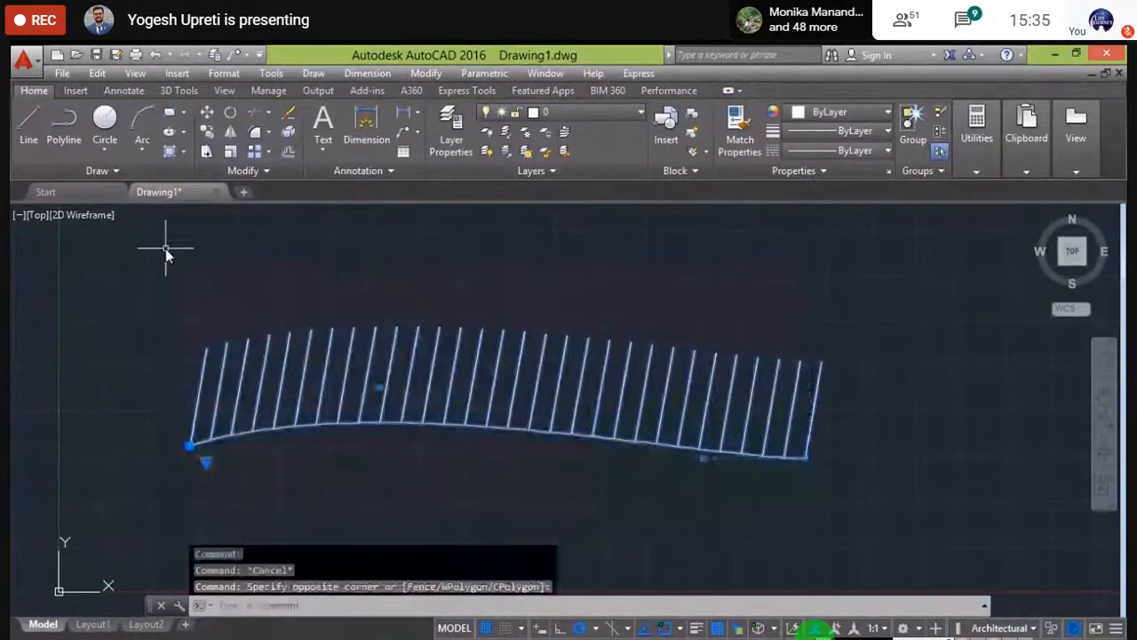
{"action": "key", "text": "Delete"}
{"action": "scroll", "coordinate": [397, 391], "scroll_direction": "down", "scroll_amount": 3}
- Zoom and pan around the now-empty model space
{"action": "scroll", "coordinate": [396, 394], "scroll_direction": "up", "scroll_amount": 2}
{"action": "middle_click_drag", "start_coordinate": [397, 436], "coordinate": [332, 498]}
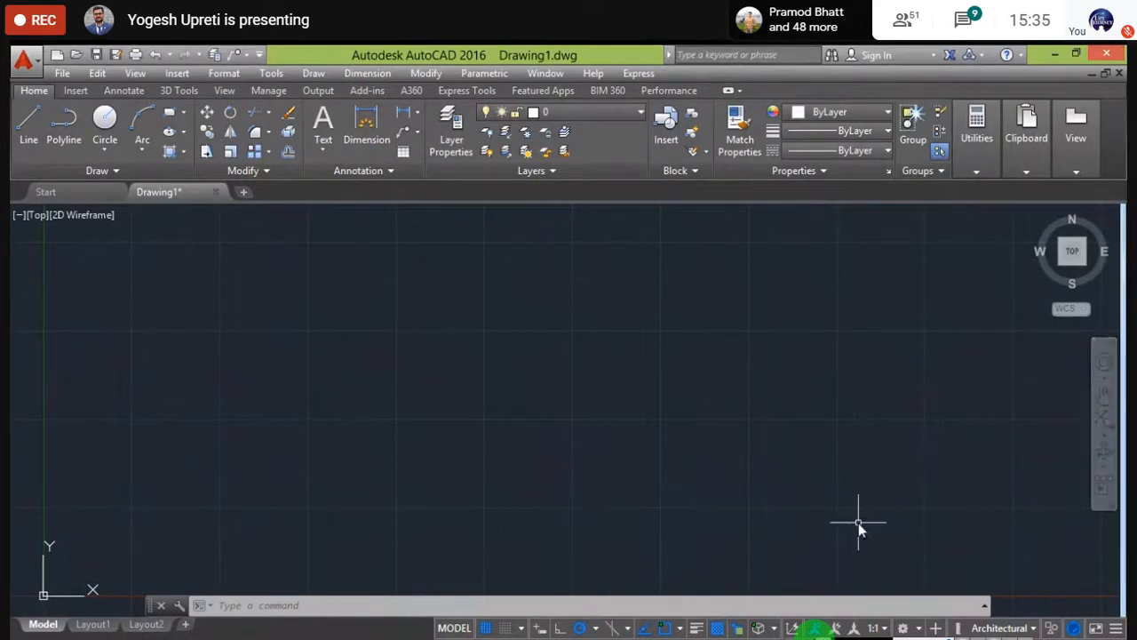
{"action": "middle_click_drag", "start_coordinate": [525, 405], "coordinate": [452, 442]}
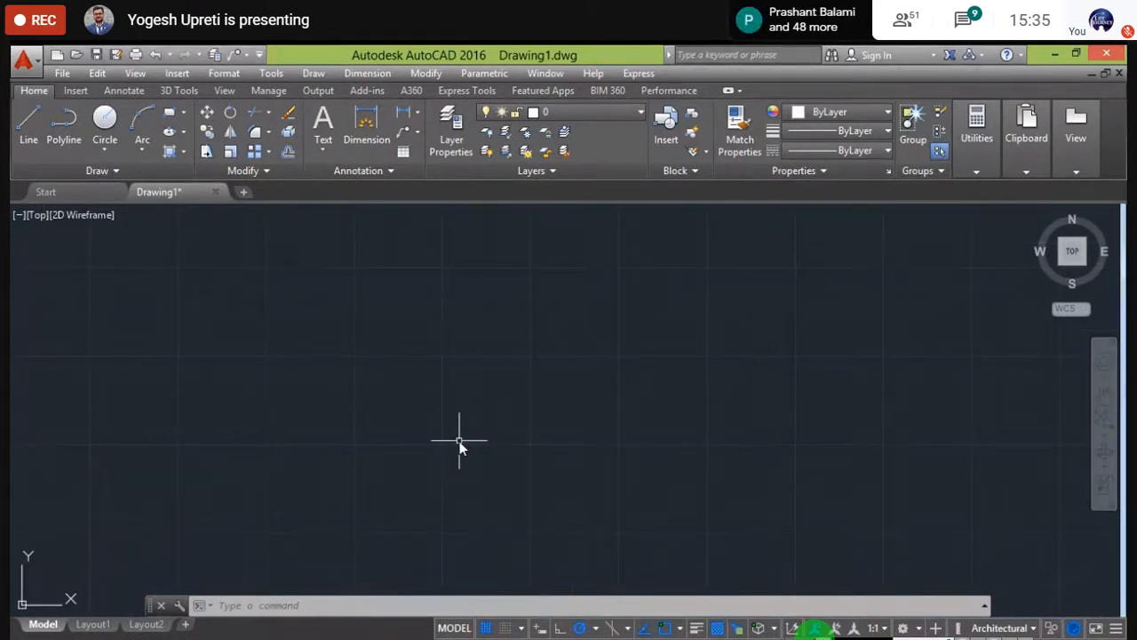
- Hide the grid, draw one long horizontal line, and expand the Draw panel
{"action": "key", "text": "F7"}
{"action": "left_click", "coordinate": [28, 125]}
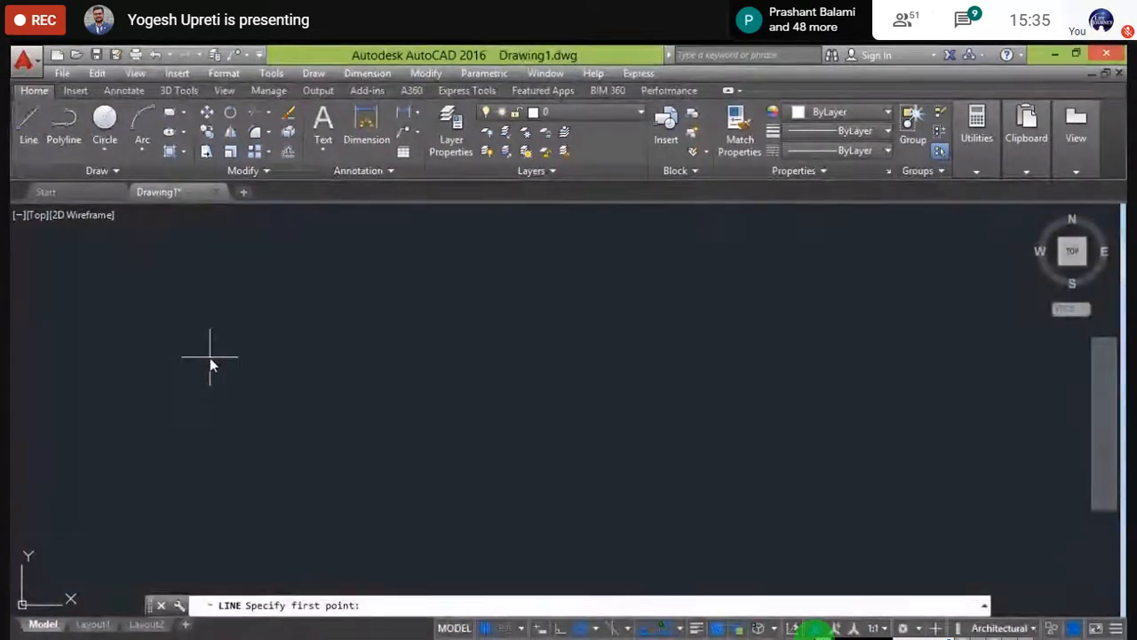
{"action": "left_click", "coordinate": [186, 363]}
{"action": "left_click", "coordinate": [542, 363]}
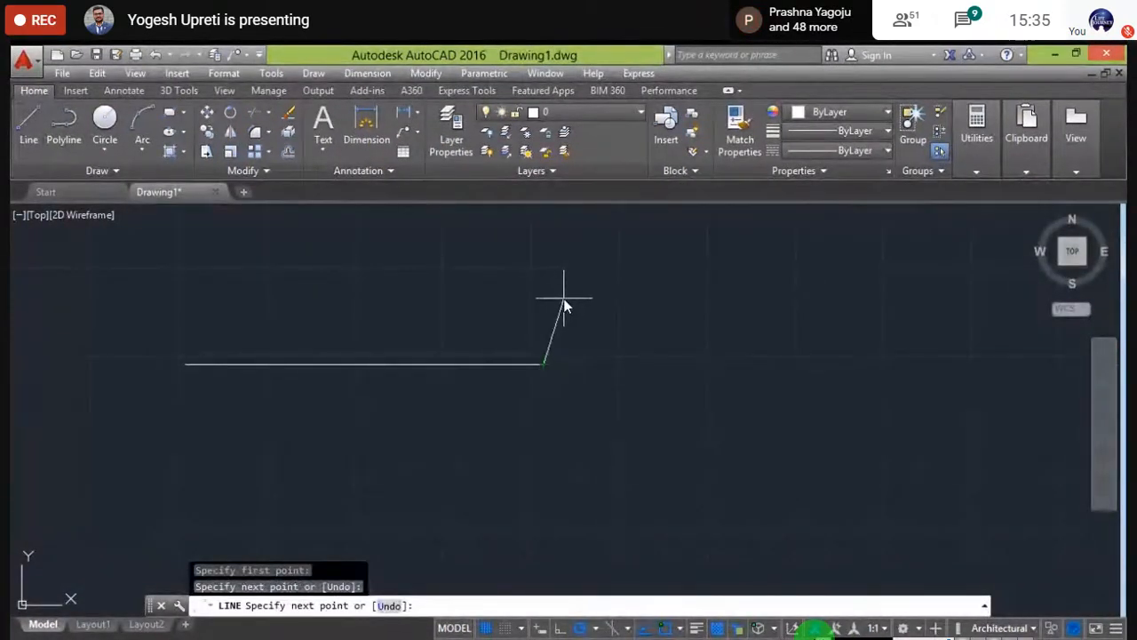
{"action": "key", "text": "Escape"}
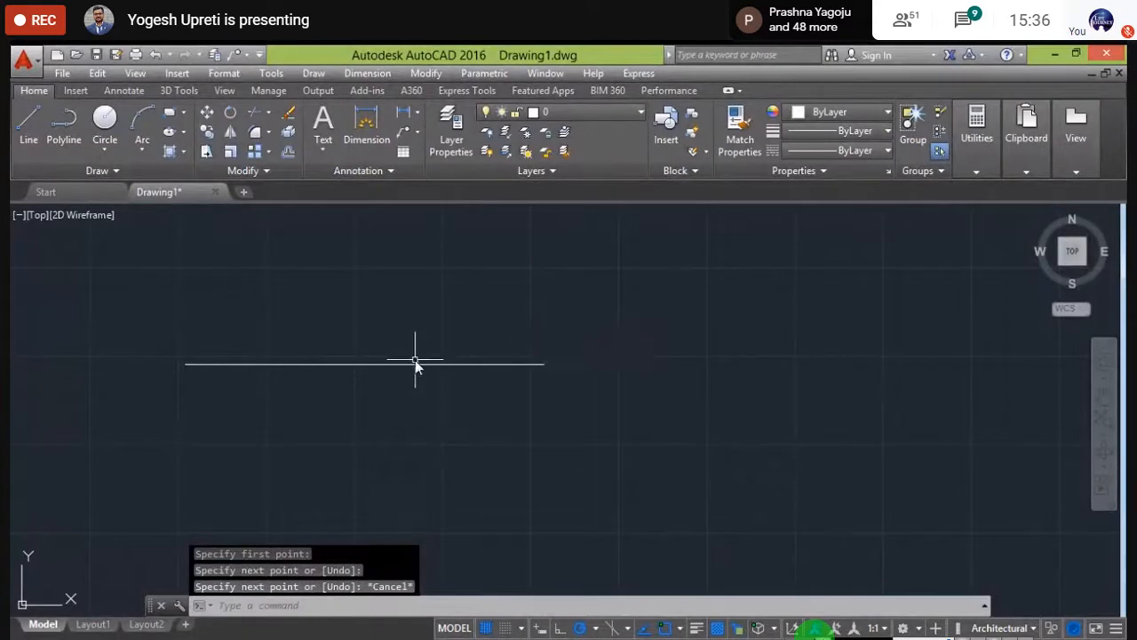
{"action": "middle_click_drag", "start_coordinate": [421, 385], "coordinate": [470, 402]}
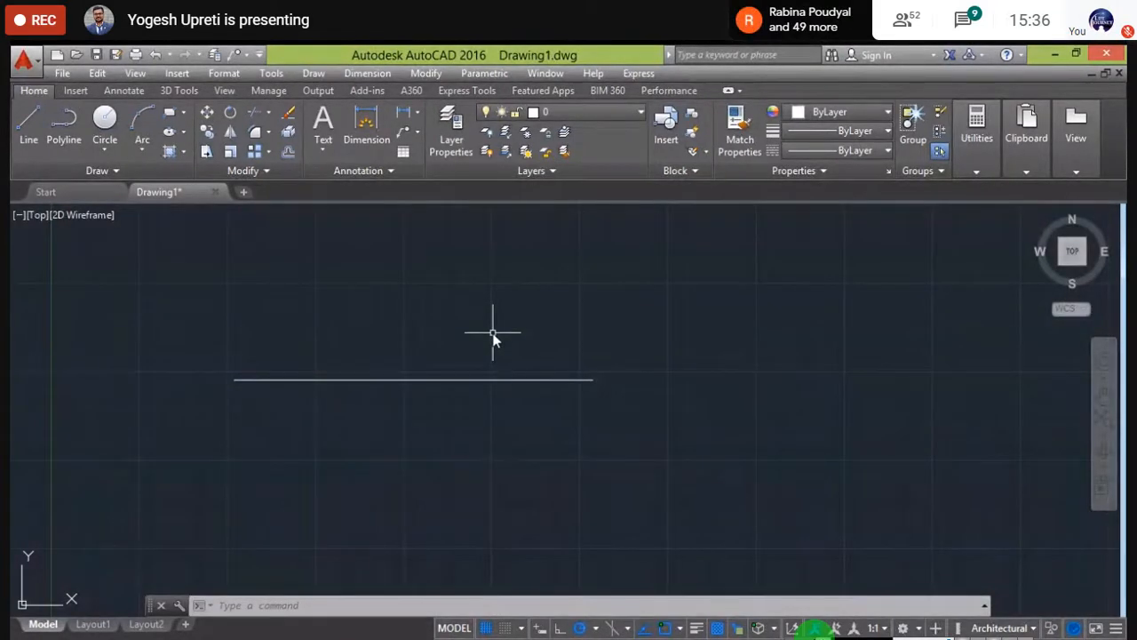
{"action": "scroll", "coordinate": [320, 368], "scroll_direction": "up", "scroll_amount": 2}
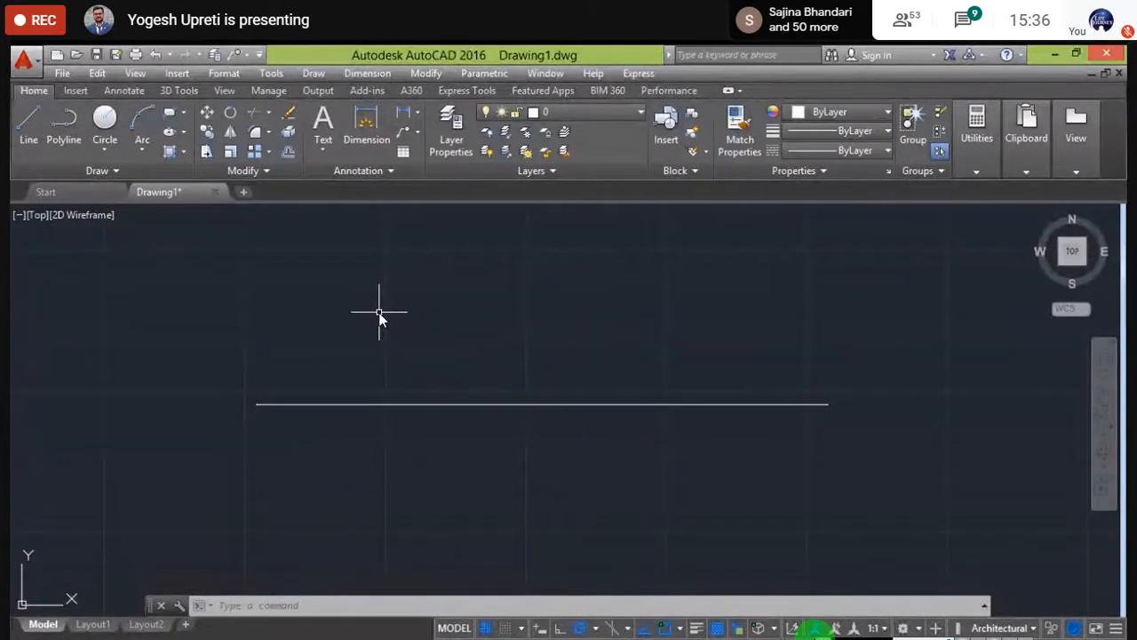
{"action": "left_click", "coordinate": [114, 171]}
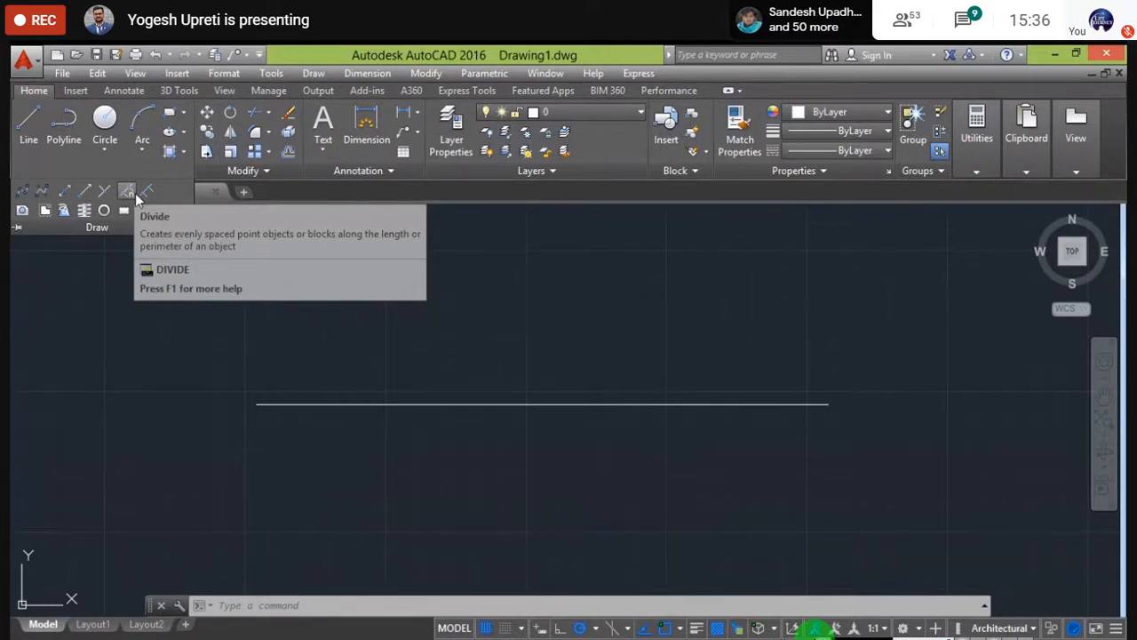
- Run Divide on the horizontal line, then zoom and pan to view the result
{"action": "left_click", "coordinate": [136, 195]}
{"action": "left_click", "coordinate": [405, 403]}
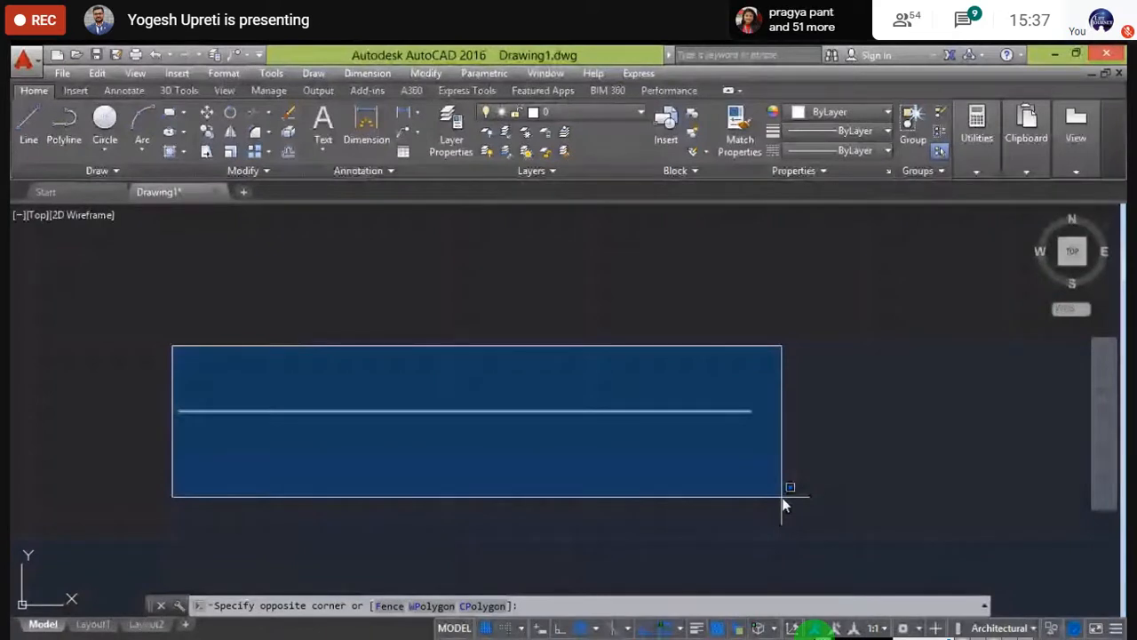
{"action": "key", "text": "Escape"}
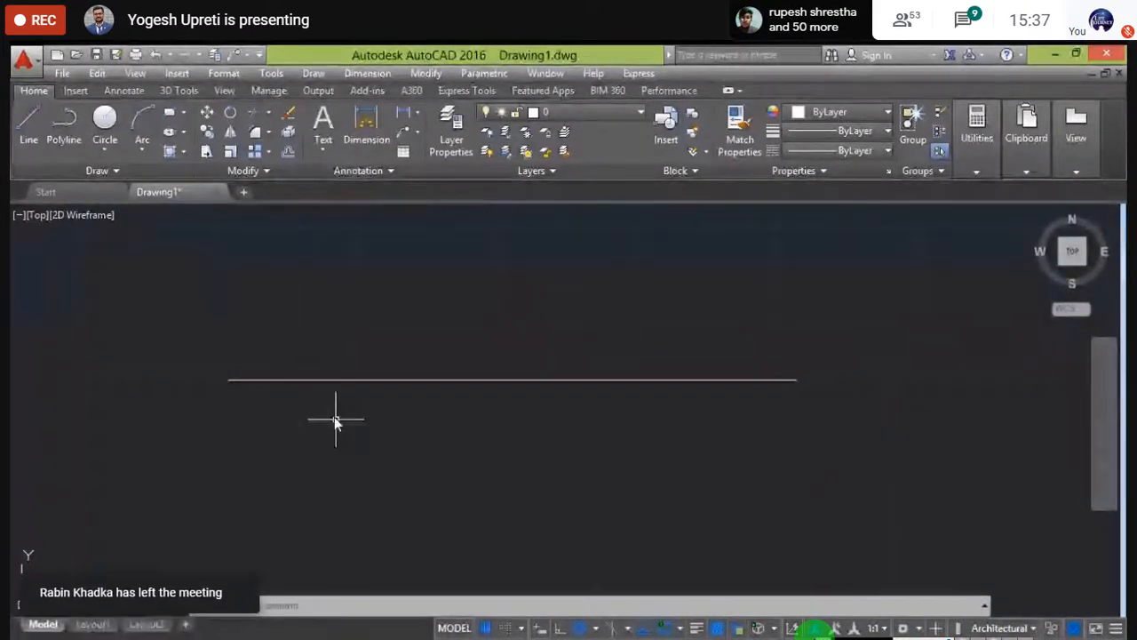
{"action": "scroll", "coordinate": [420, 388], "scroll_direction": "up", "scroll_amount": 3}
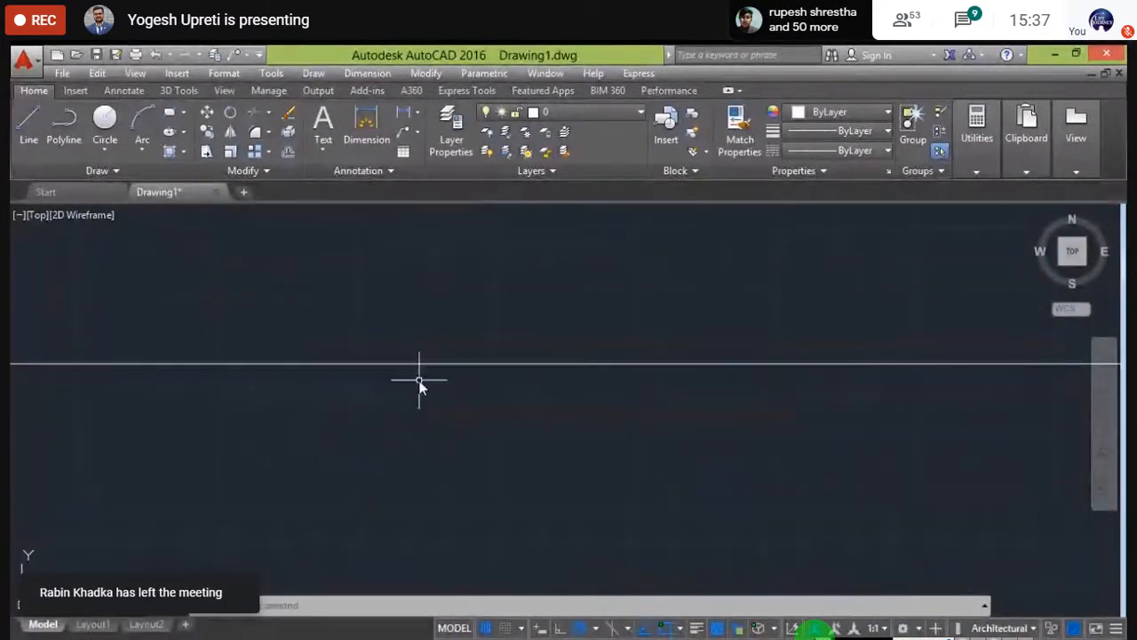
{"action": "scroll", "coordinate": [410, 384], "scroll_direction": "down", "scroll_amount": 5}
{"action": "middle_click_drag", "start_coordinate": [406, 386], "coordinate": [347, 374]}
{"action": "scroll", "coordinate": [346, 374], "scroll_direction": "up", "scroll_amount": 4}
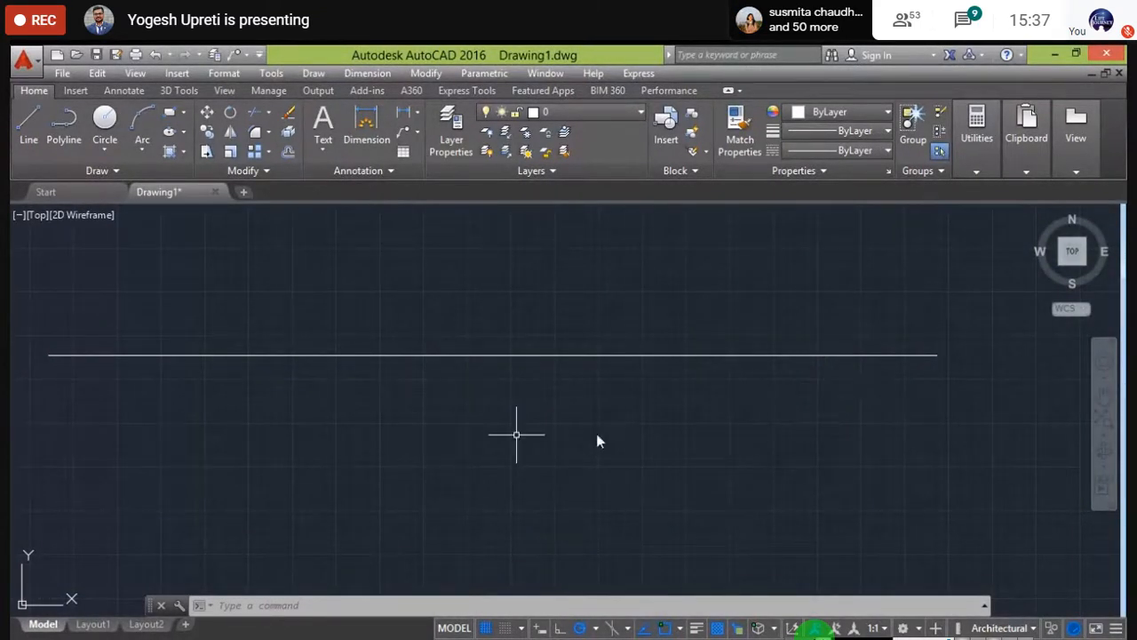
{"action": "scroll", "coordinate": [482, 436], "scroll_direction": "down", "scroll_amount": 2}
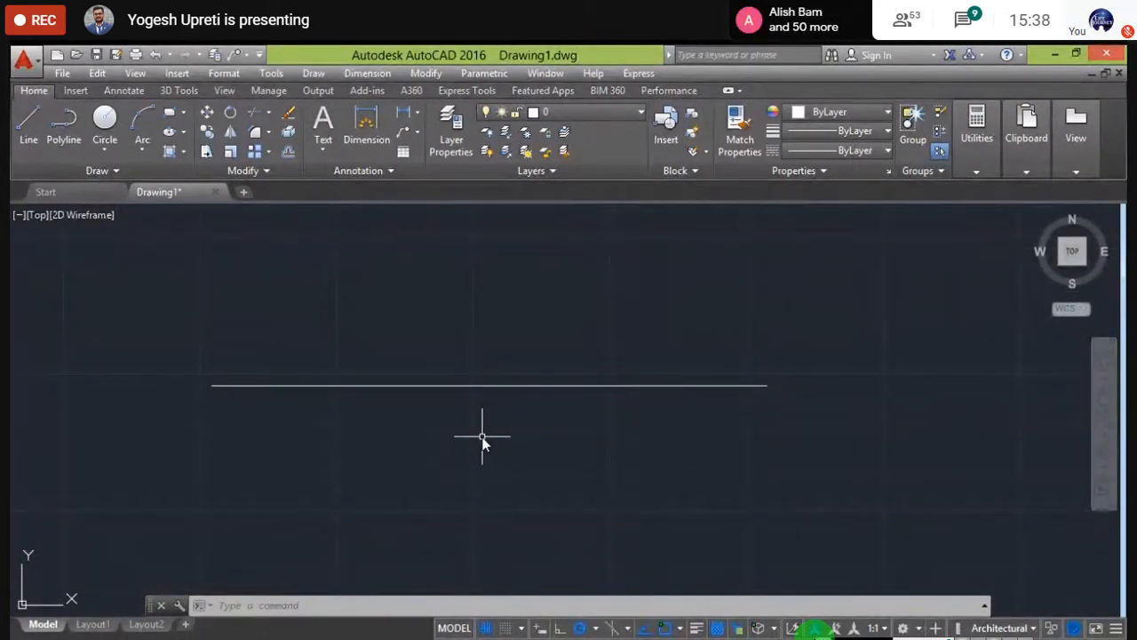
- Set the point style to X markers with PTYPE so the division points show
{"action": "type", "text": "PTy"}
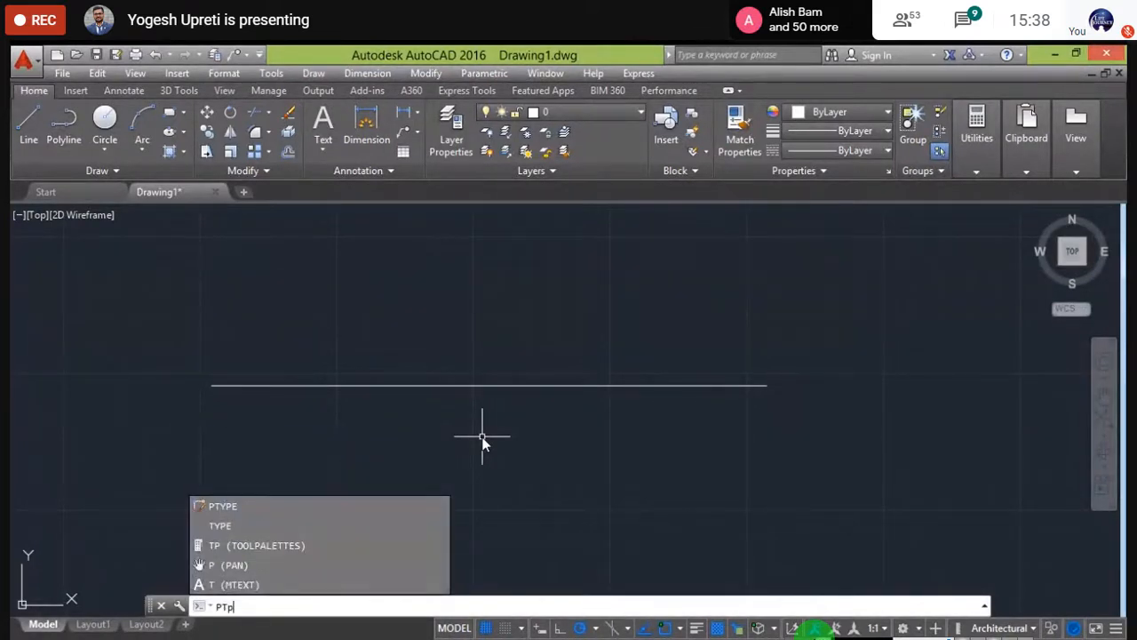
{"action": "left_click", "coordinate": [255, 511]}
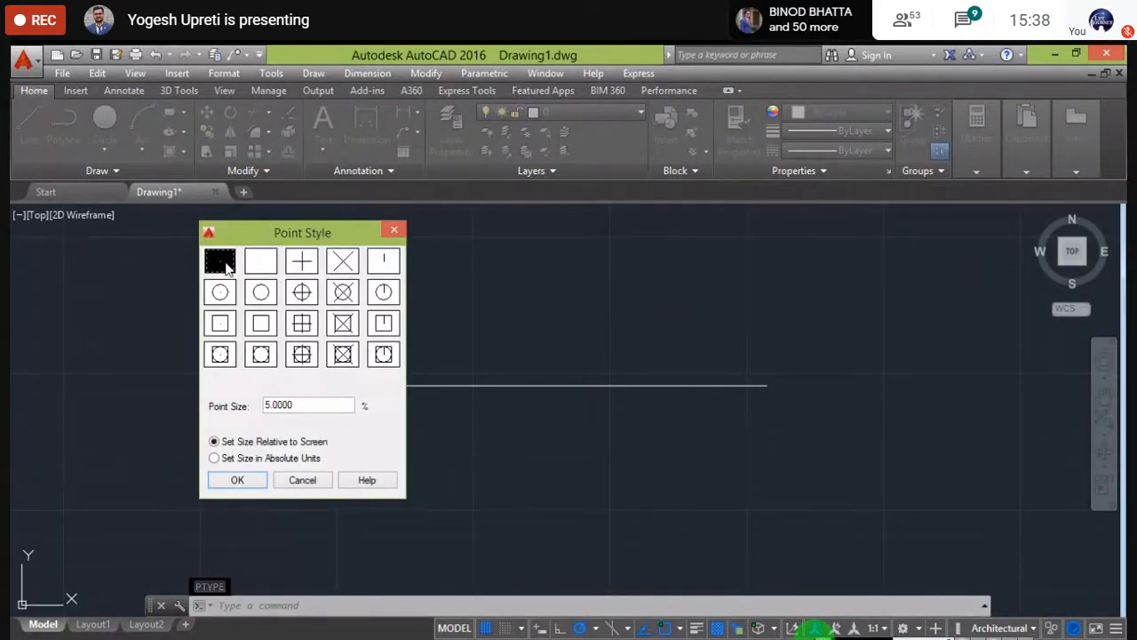
{"action": "left_click", "coordinate": [337, 259]}
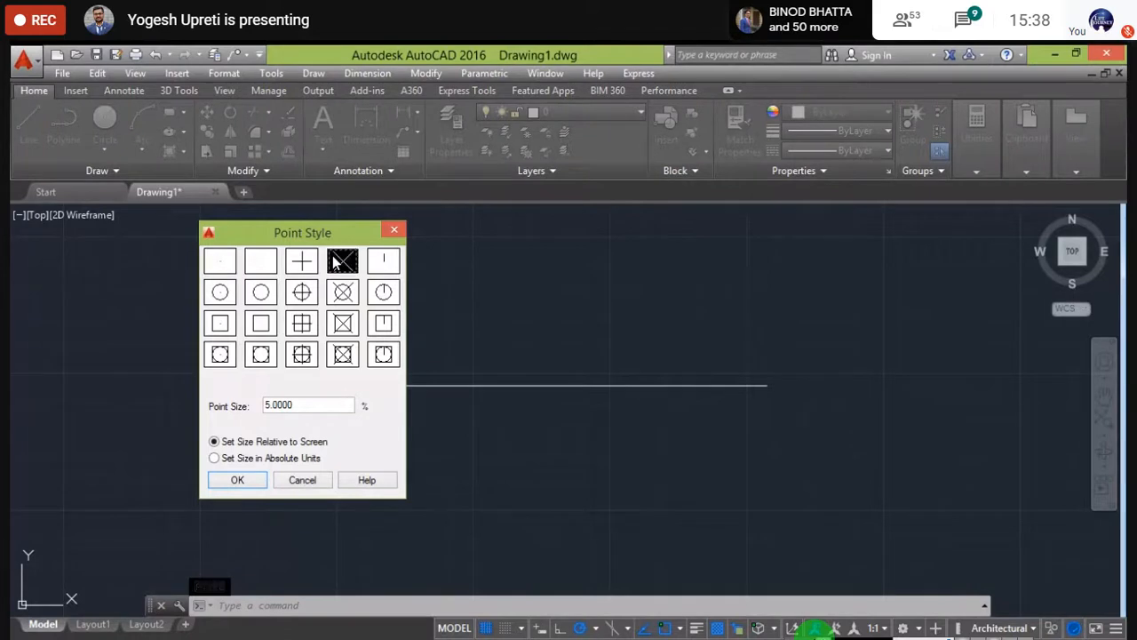
{"action": "left_click", "coordinate": [256, 478]}
{"action": "middle_click_drag", "start_coordinate": [513, 493], "coordinate": [487, 489]}
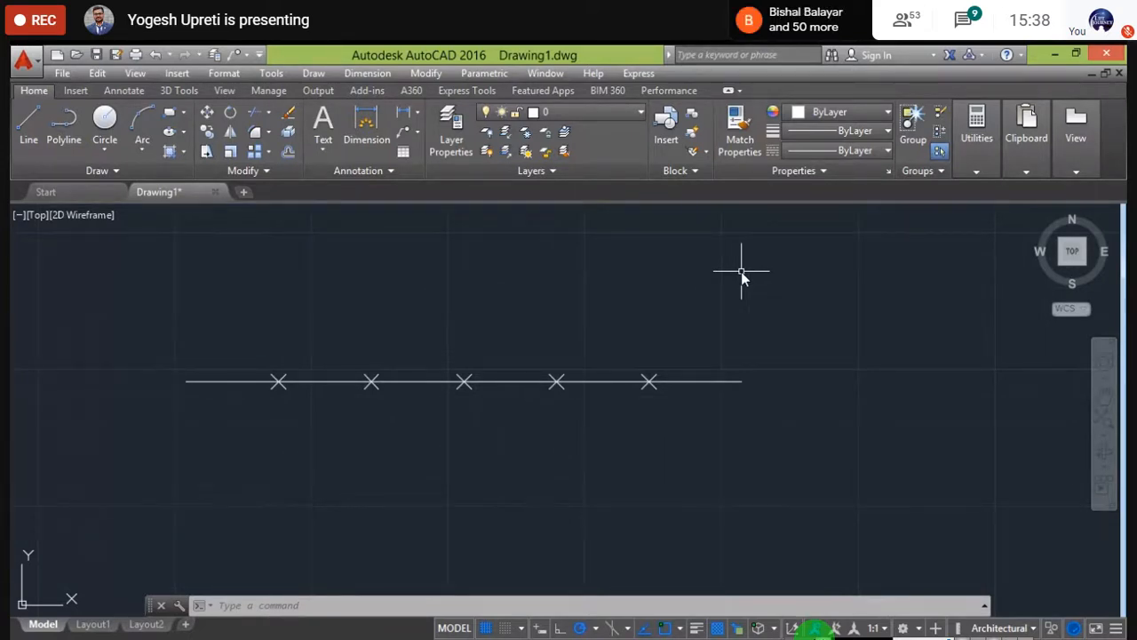
- Draw a 5' line below the divided line
{"action": "middle_click_drag", "start_coordinate": [736, 366], "coordinate": [744, 325]}
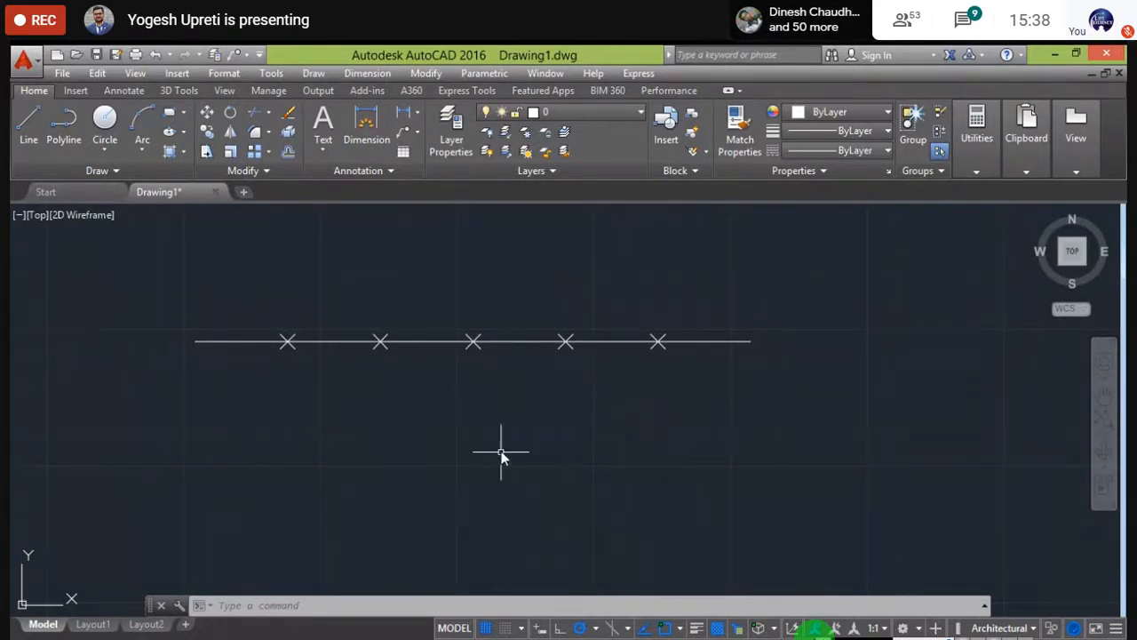
{"action": "middle_click_drag", "start_coordinate": [504, 452], "coordinate": [504, 433]}
{"action": "left_click", "coordinate": [28, 126]}
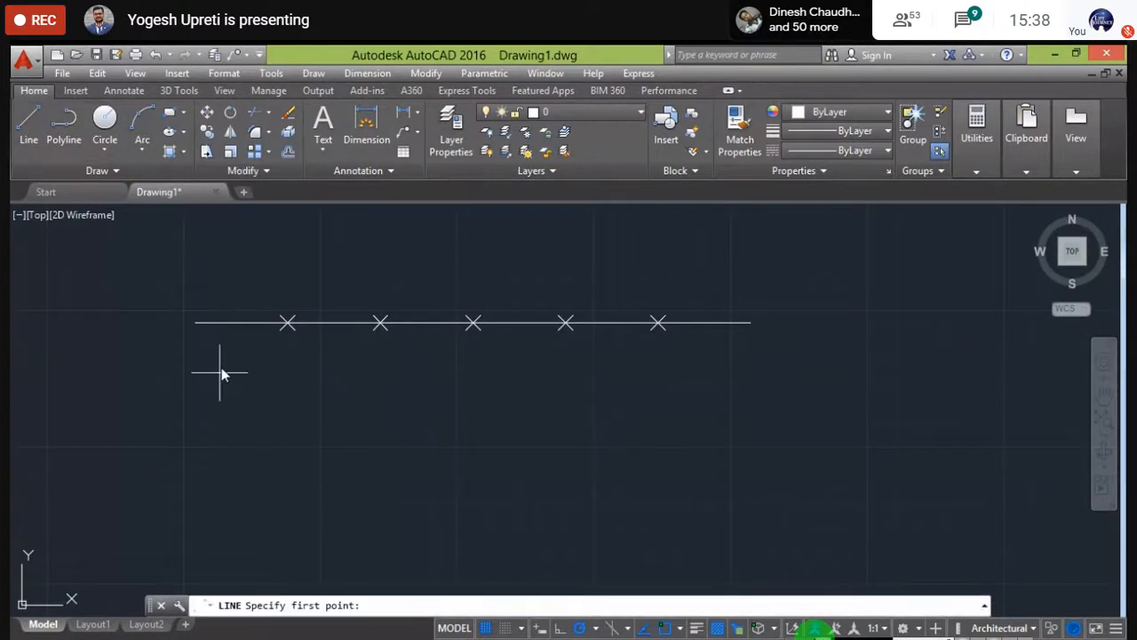
{"action": "left_click", "coordinate": [217, 417]}
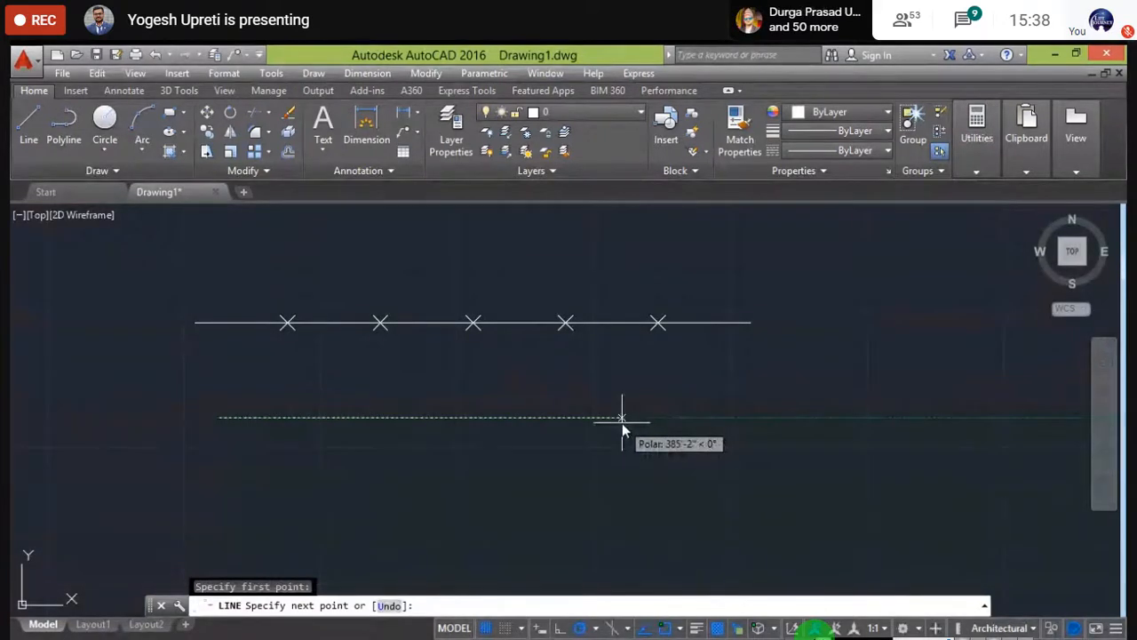
{"action": "type", "text": "5"}
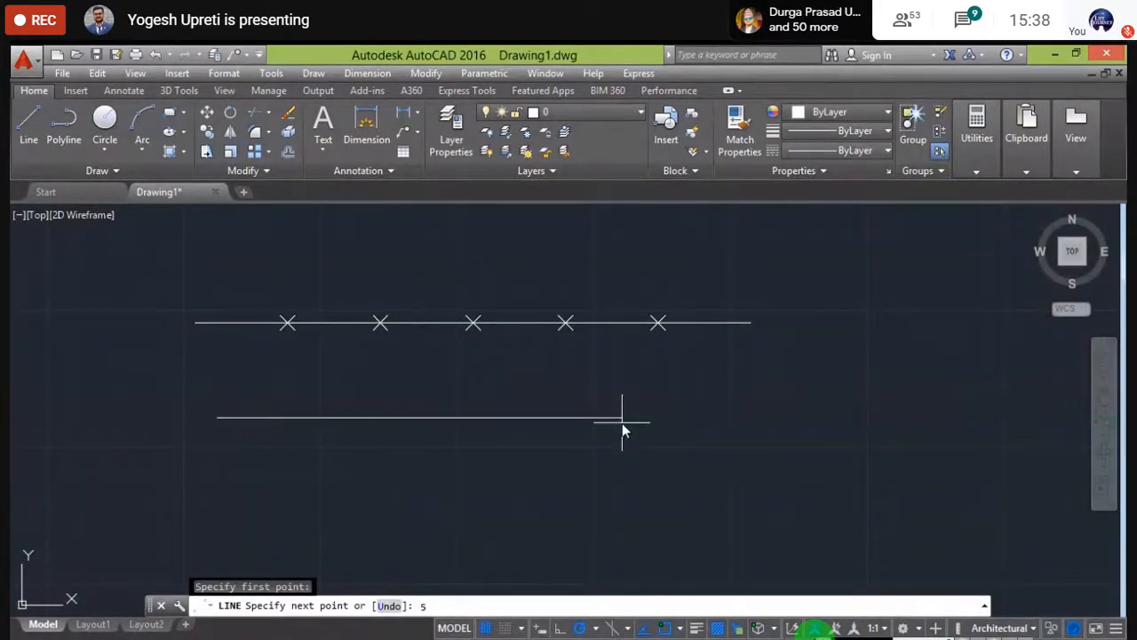
{"action": "type", "text": "\""}
{"action": "key", "text": "Return"}
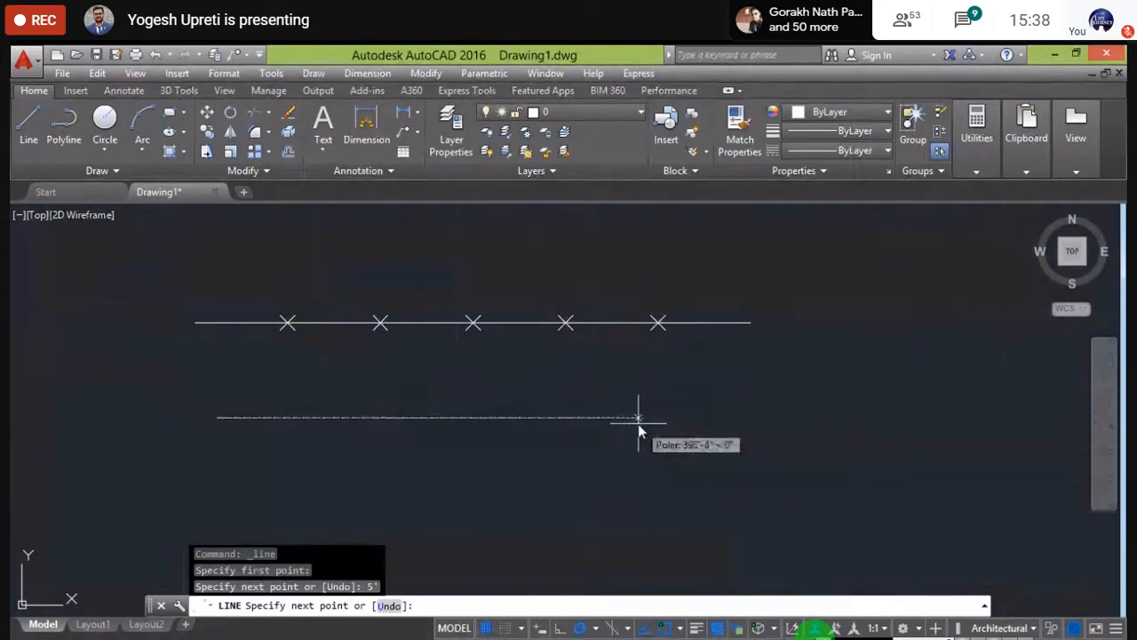
{"action": "key", "text": "Escape"}
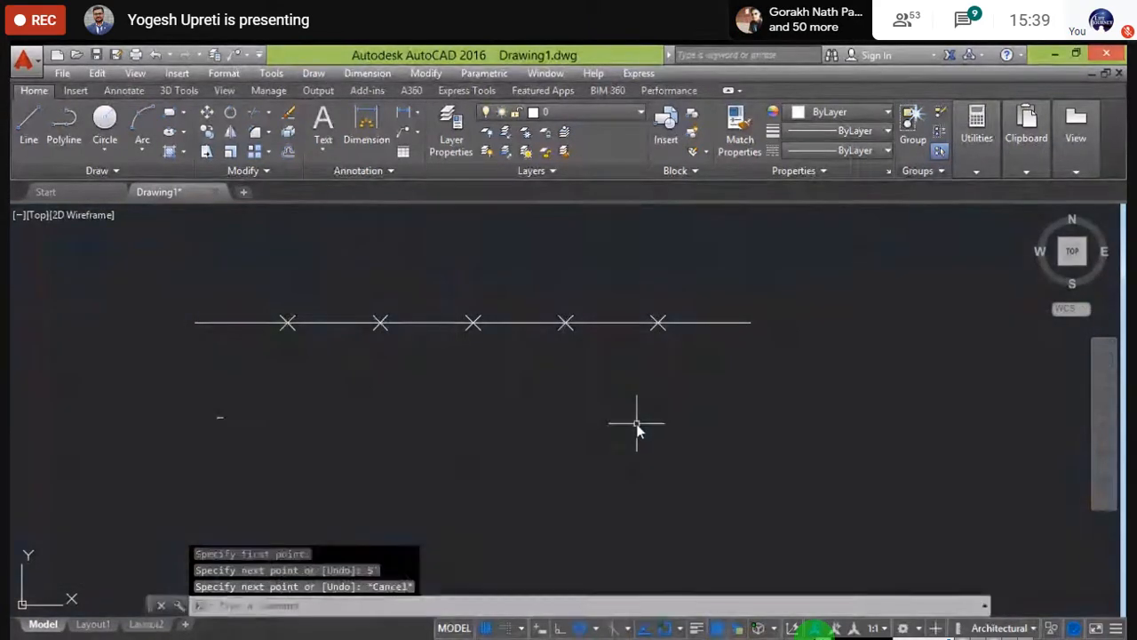
- Crossing-select the divided line with its X markers and delete them
{"action": "left_click", "coordinate": [768, 356]}
{"action": "left_click", "coordinate": [168, 284]}
{"action": "key", "text": "Delete"}
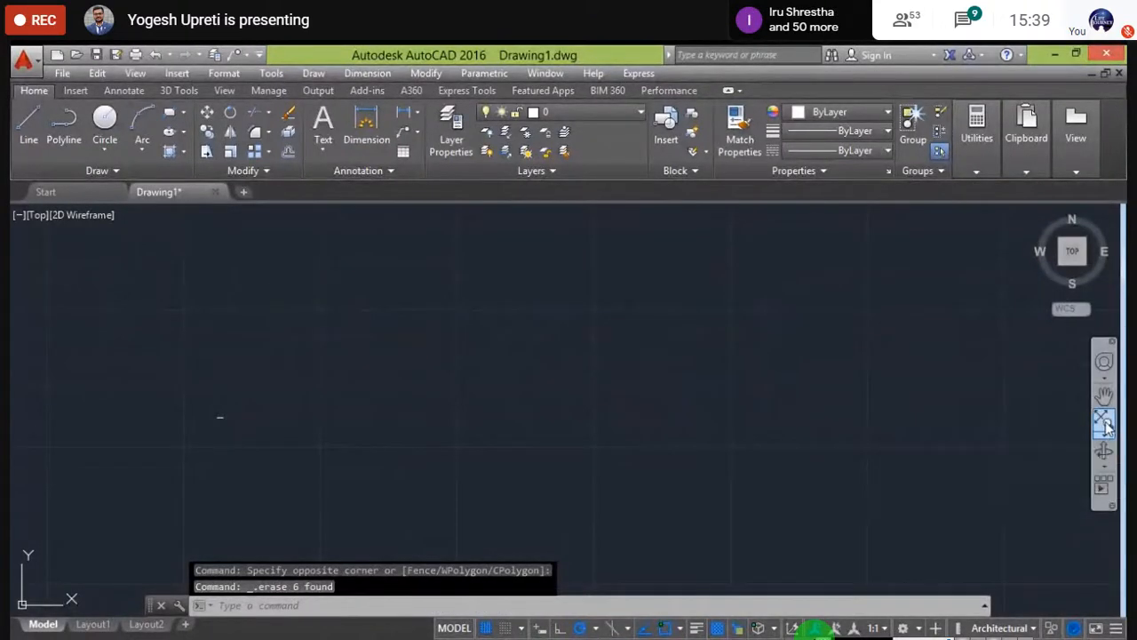
- Zoom to extents so the 5' line fills the view, then nudge it left
{"action": "left_click", "coordinate": [1103, 424]}
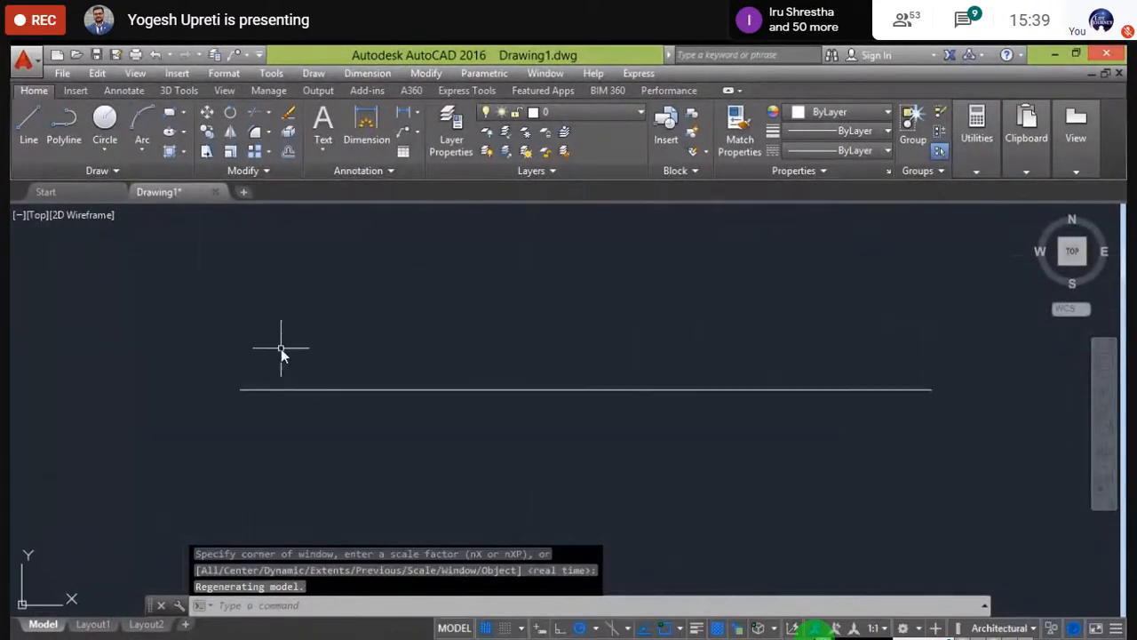
{"action": "middle_click_drag", "start_coordinate": [310, 356], "coordinate": [238, 373]}
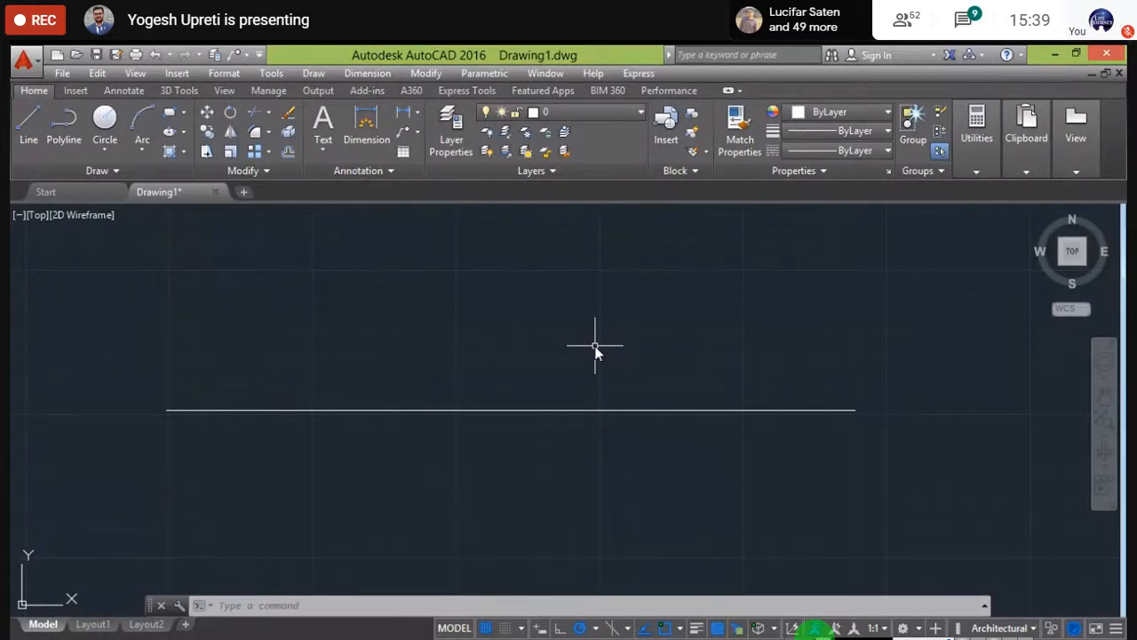
- Run Measure from the expanded Draw panel on the 5' line
{"action": "left_click", "coordinate": [114, 170]}
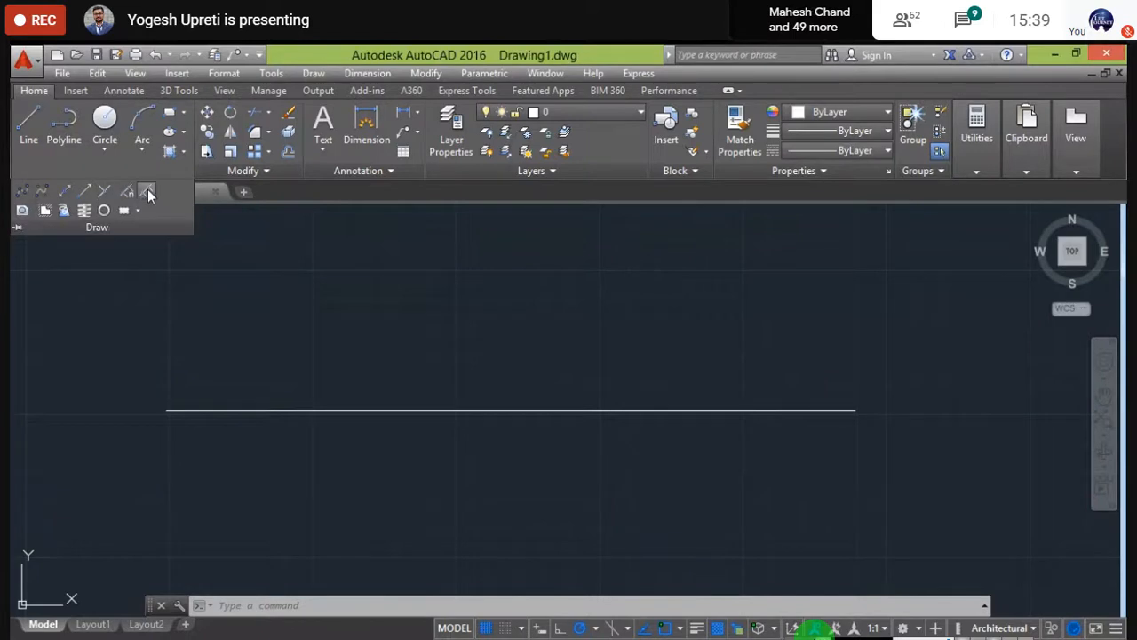
{"action": "left_click", "coordinate": [148, 191]}
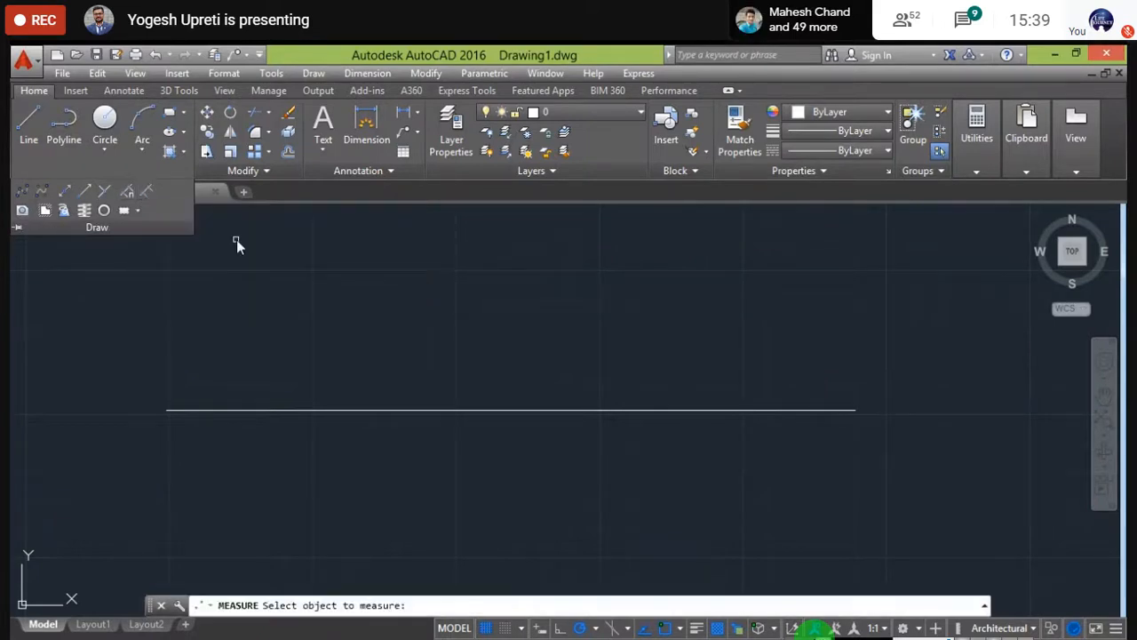
{"action": "left_click", "coordinate": [328, 412]}
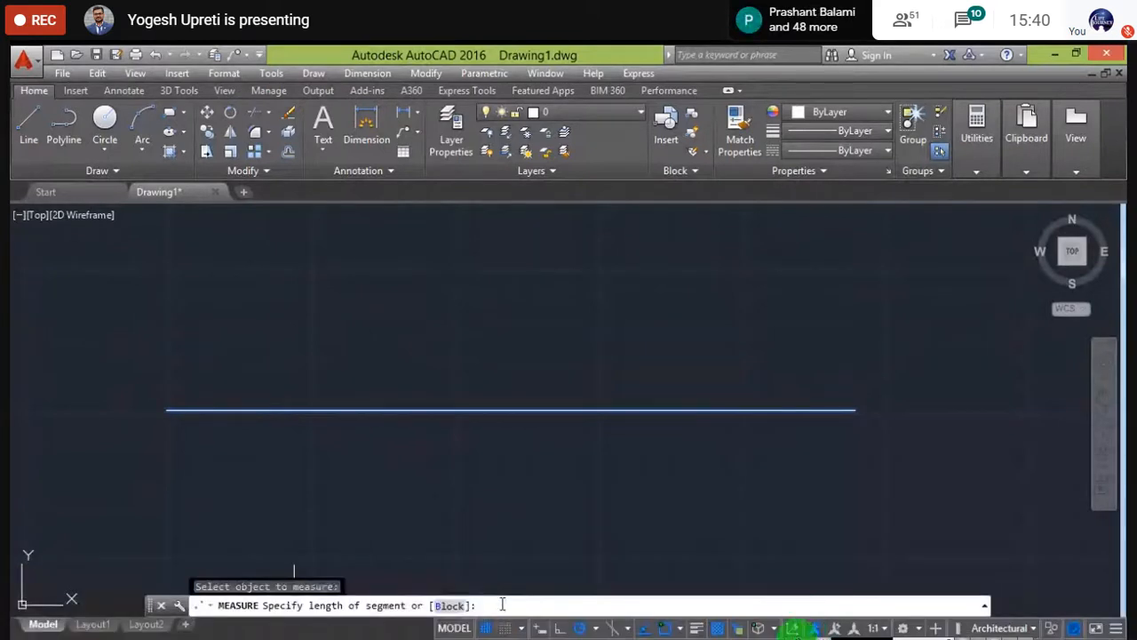
- Drag the ZD Soft recorder toolbar down over the taskbar, leaving the Windows desktop visible
{"action": "mouse_move", "coordinate": [861, 609]}
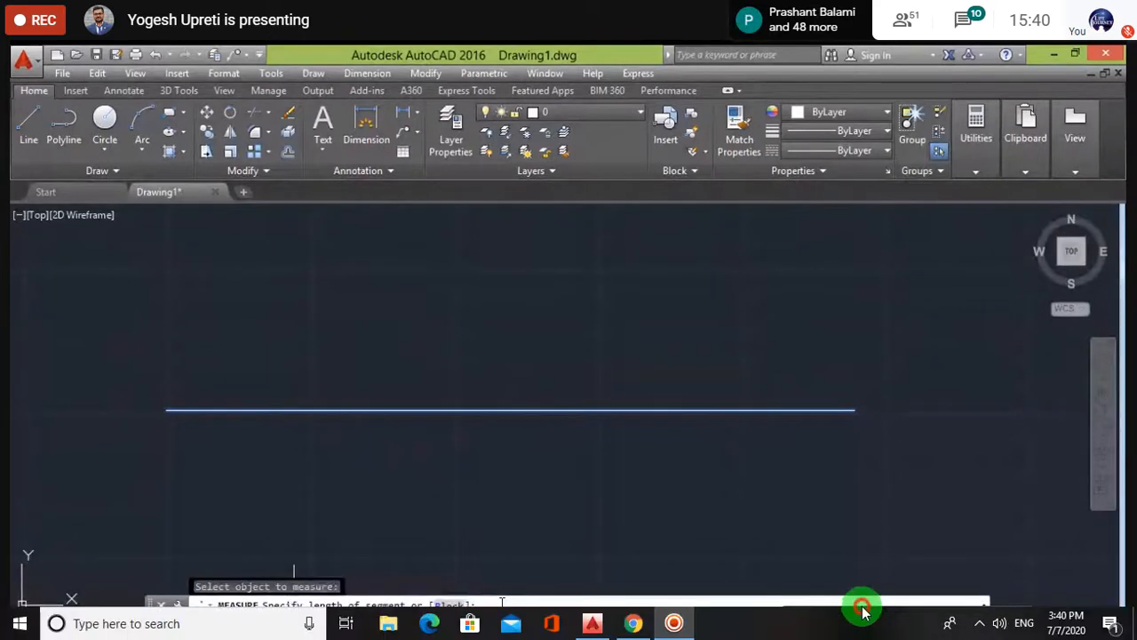
{"action": "mouse_move", "coordinate": [852, 587]}
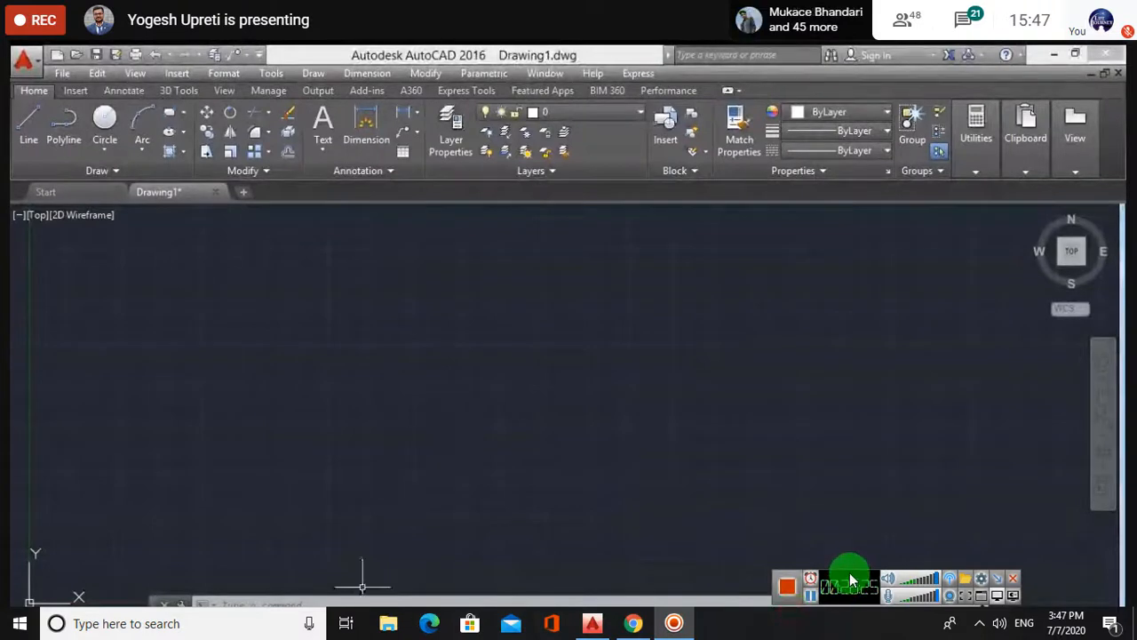
{"action": "left_click_drag", "start_coordinate": [850, 580], "coordinate": [851, 629]}
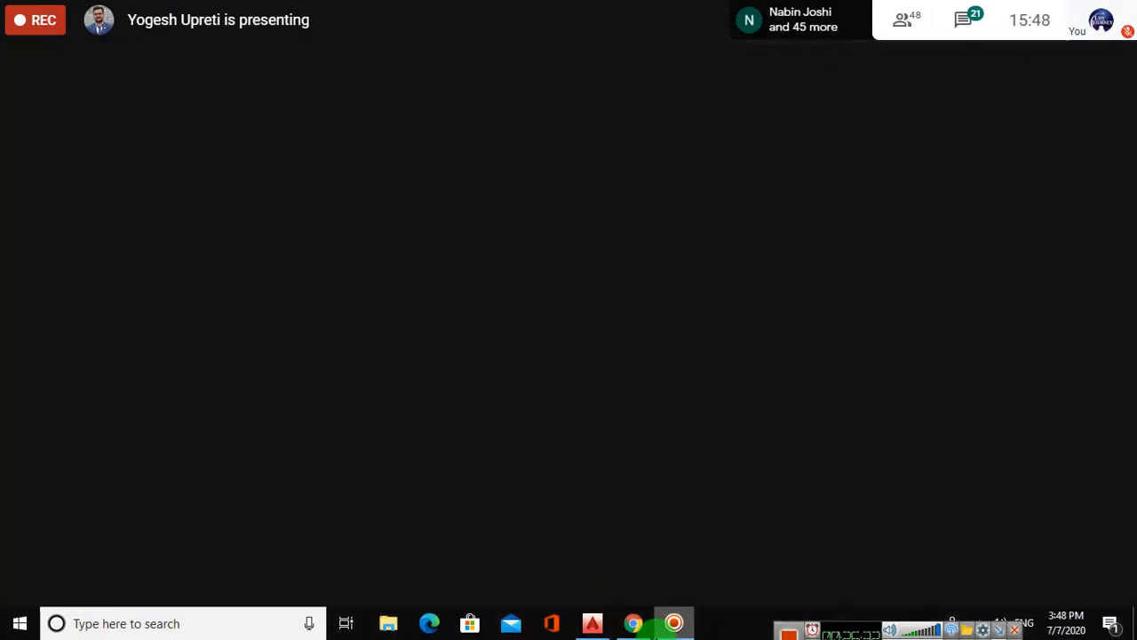
{"action": "mouse_move", "coordinate": [658, 626]}
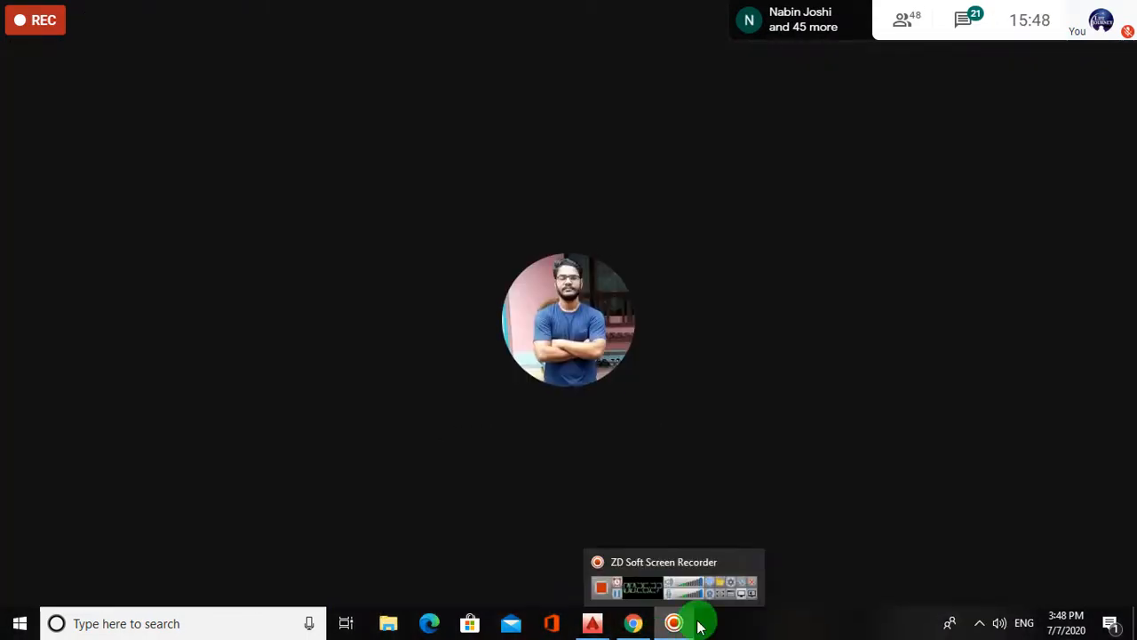
{"action": "mouse_move", "coordinate": [703, 561]}
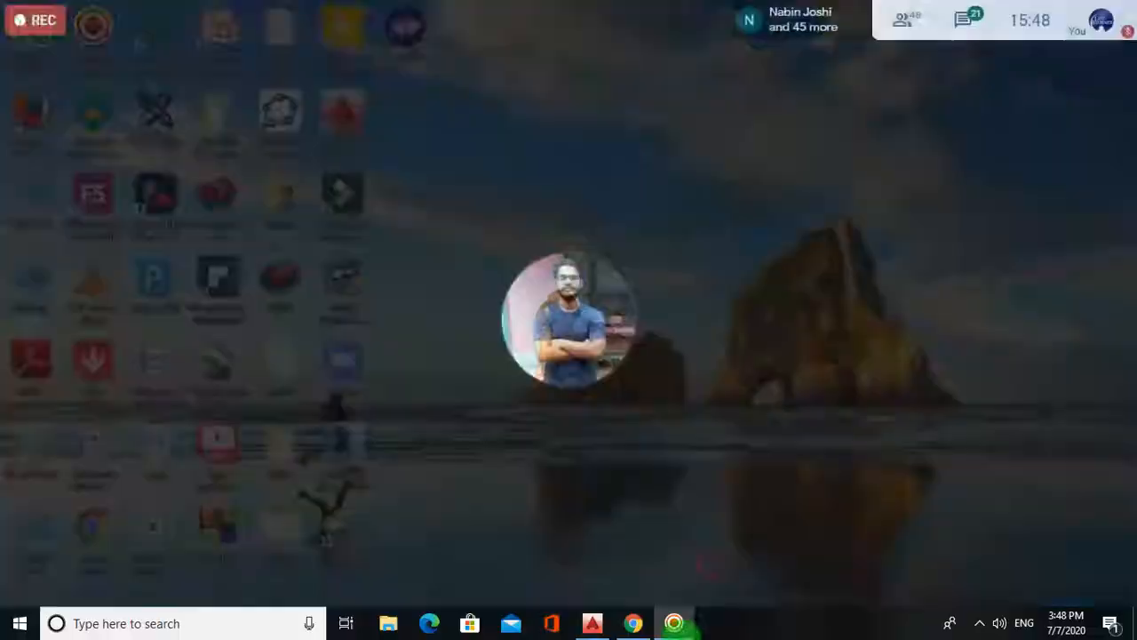
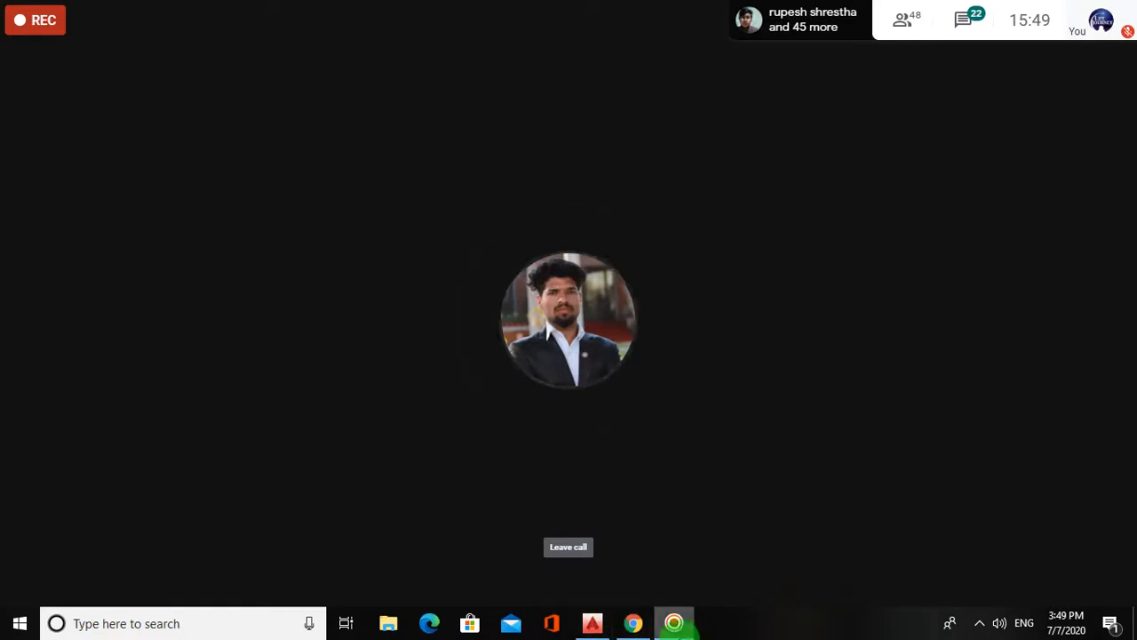
- Bring up the screen recorder's controls, then return to the Google Meet view
{"action": "mouse_move", "coordinate": [675, 620]}
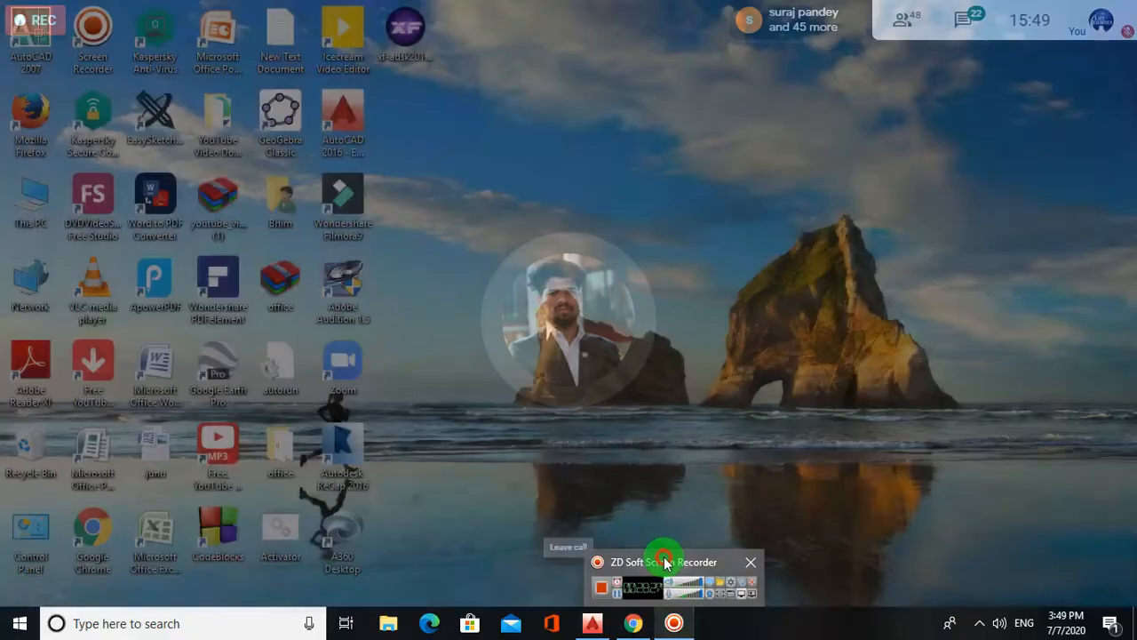
{"action": "left_click", "coordinate": [667, 562]}
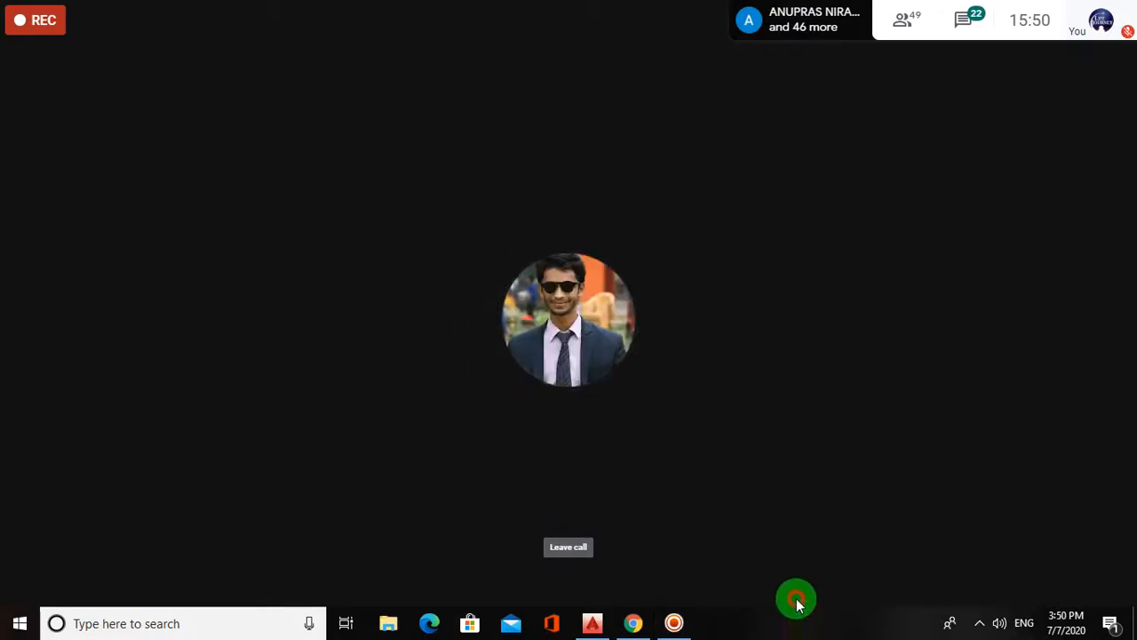
{"action": "mouse_move", "coordinate": [695, 607]}
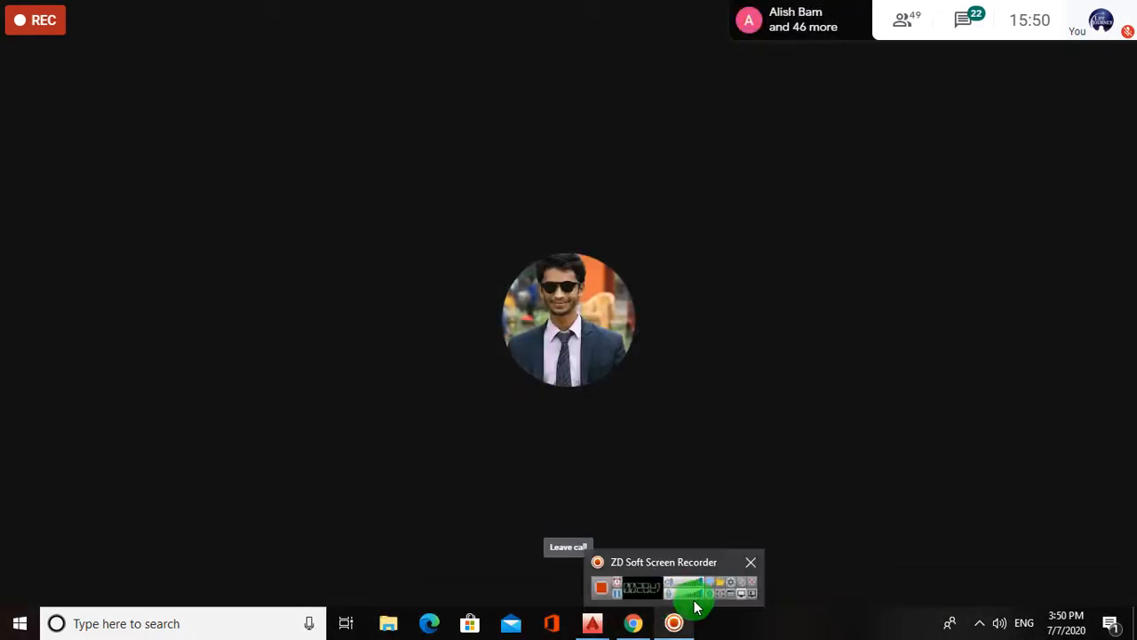
{"action": "mouse_move", "coordinate": [690, 583]}
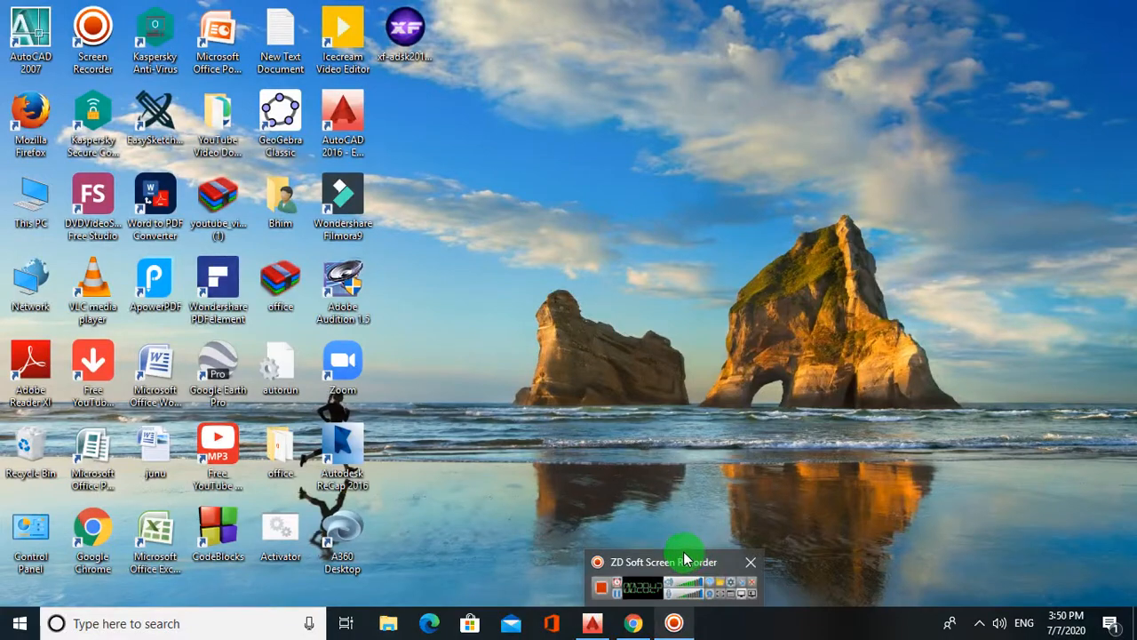
{"action": "left_click", "coordinate": [619, 600]}
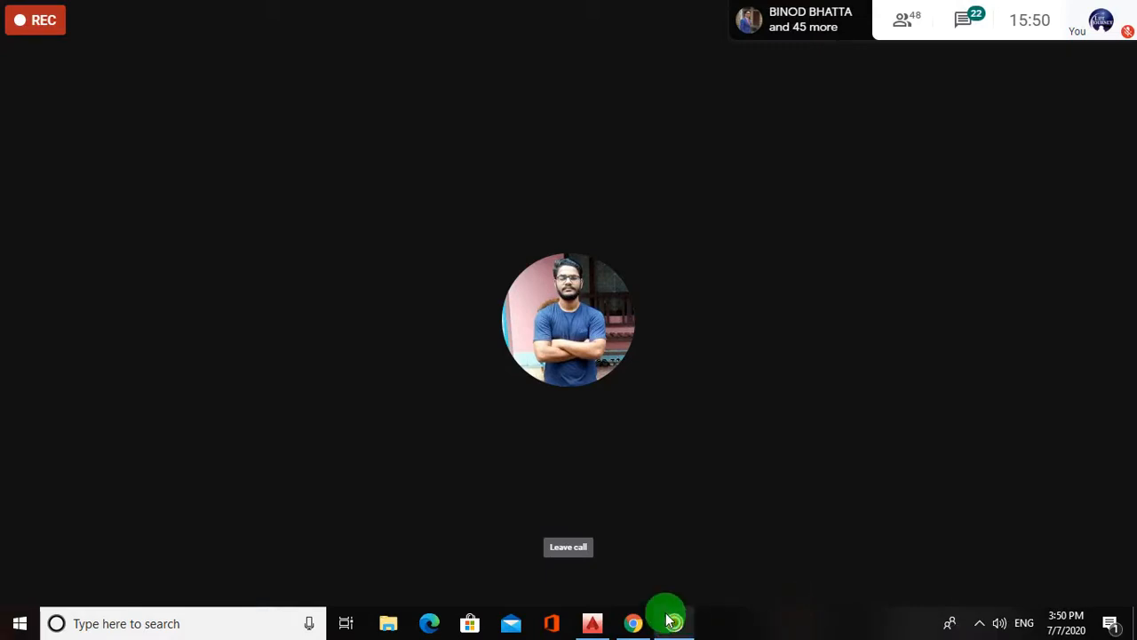
- Show the recorder toolbar over the meeting and move it up off the taskbar
{"action": "mouse_move", "coordinate": [672, 622]}
{"action": "mouse_move", "coordinate": [703, 578]}
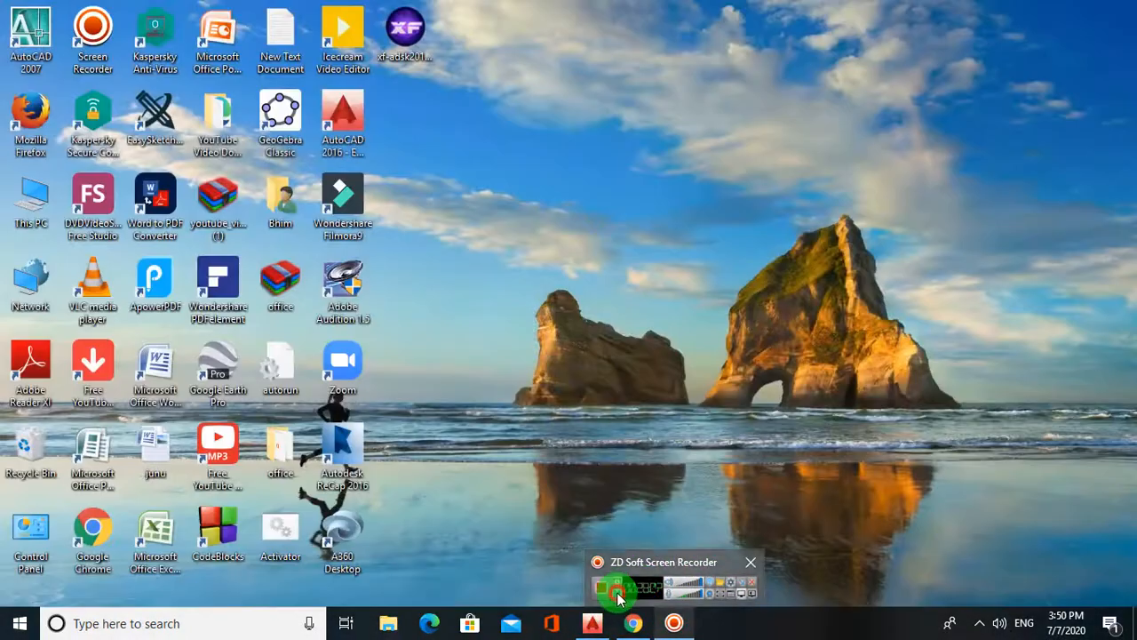
{"action": "left_click", "coordinate": [620, 597]}
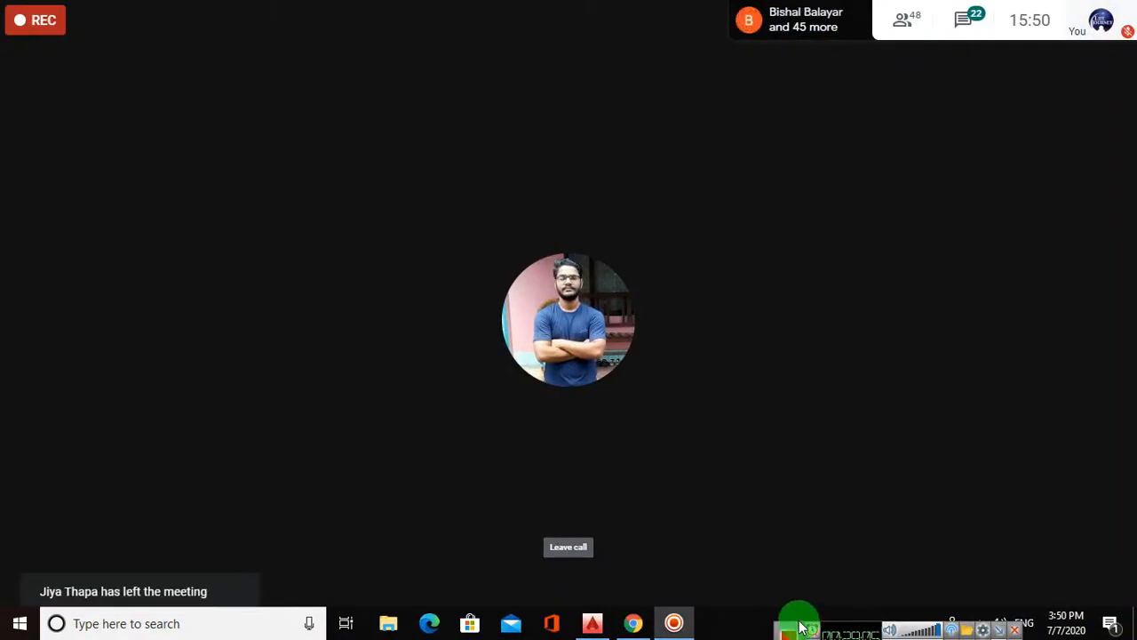
{"action": "left_click_drag", "start_coordinate": [796, 626], "coordinate": [799, 557]}
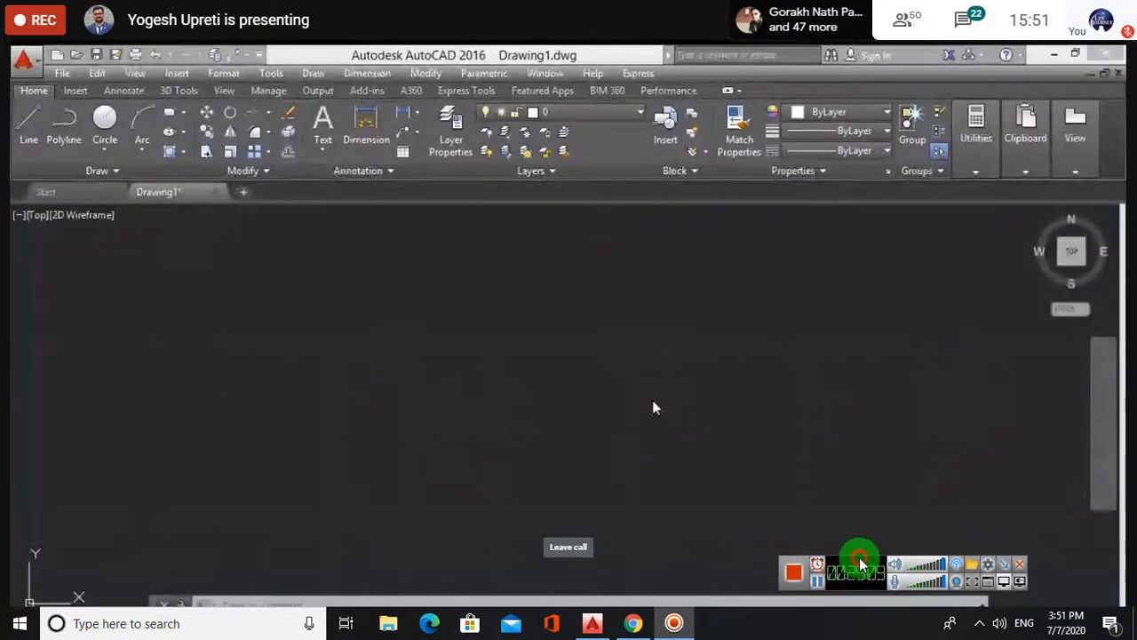
- Use Divide from the expanded Draw panel to split the horizontal line into 5 segments
{"action": "left_click_drag", "start_coordinate": [861, 563], "coordinate": [845, 629]}
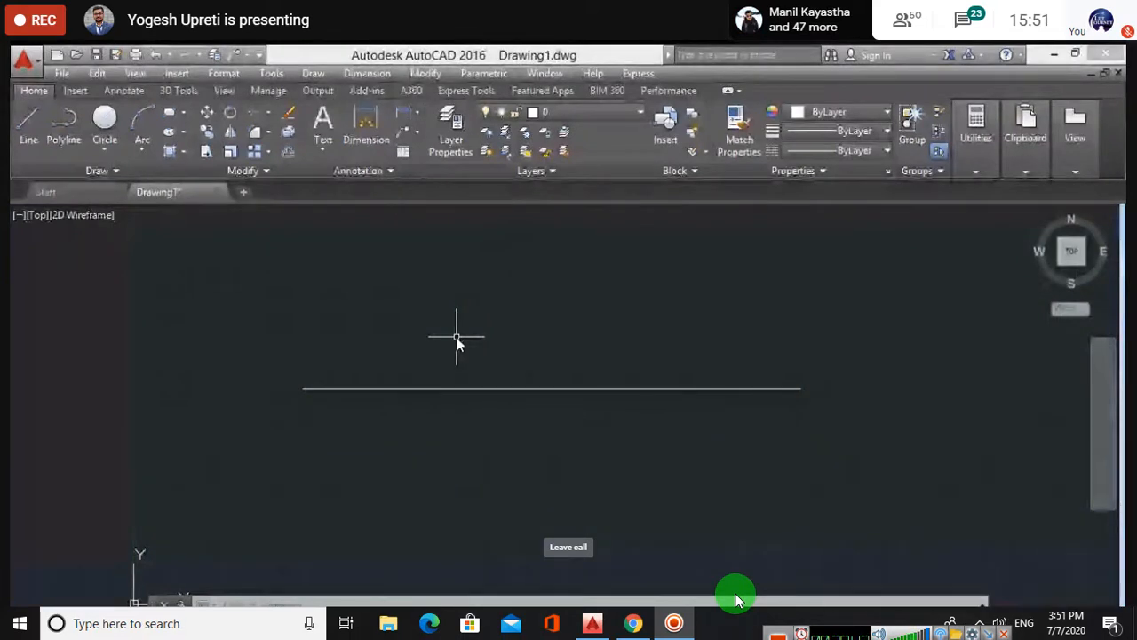
{"action": "middle_click_drag", "start_coordinate": [691, 360], "coordinate": [639, 363]}
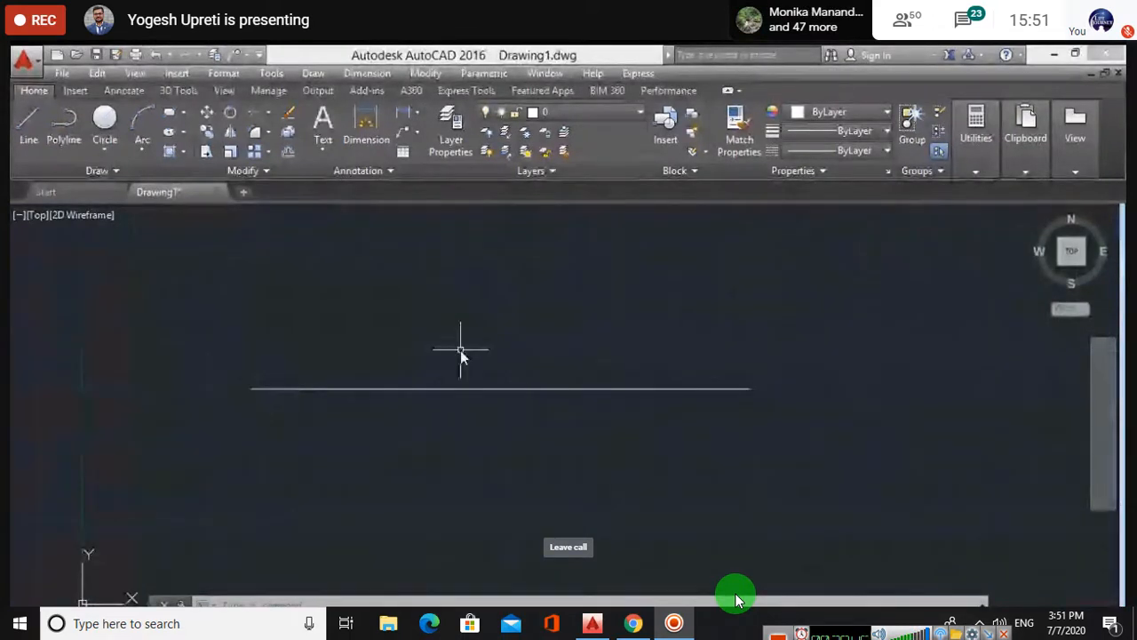
{"action": "left_click", "coordinate": [118, 169]}
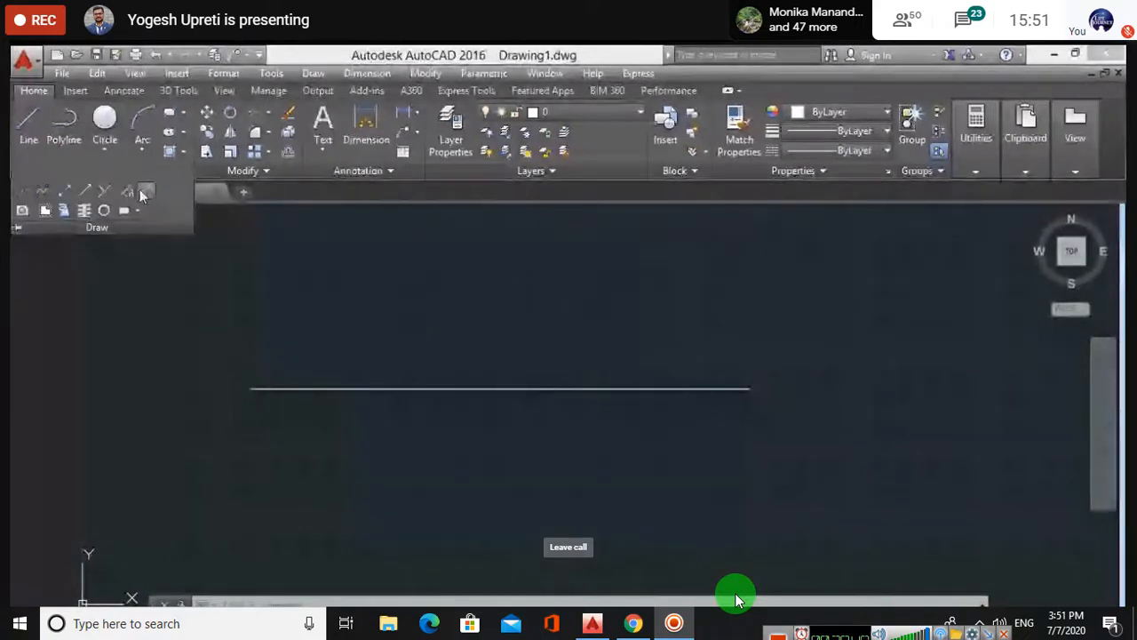
{"action": "left_click", "coordinate": [145, 192]}
{"action": "left_click", "coordinate": [371, 388]}
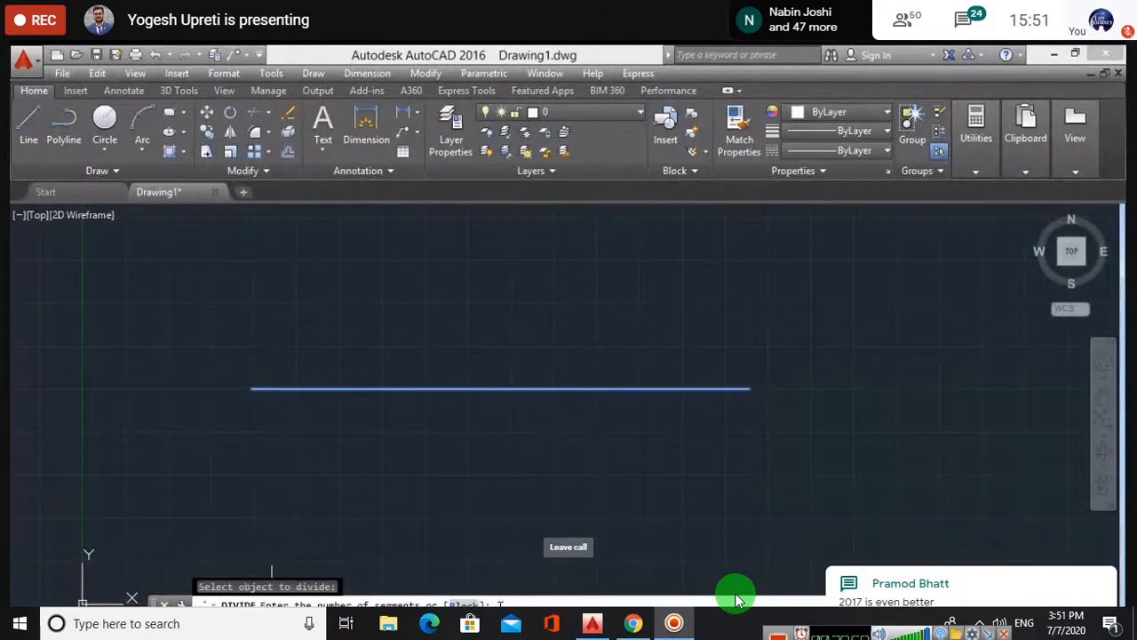
{"action": "key", "text": "Return"}
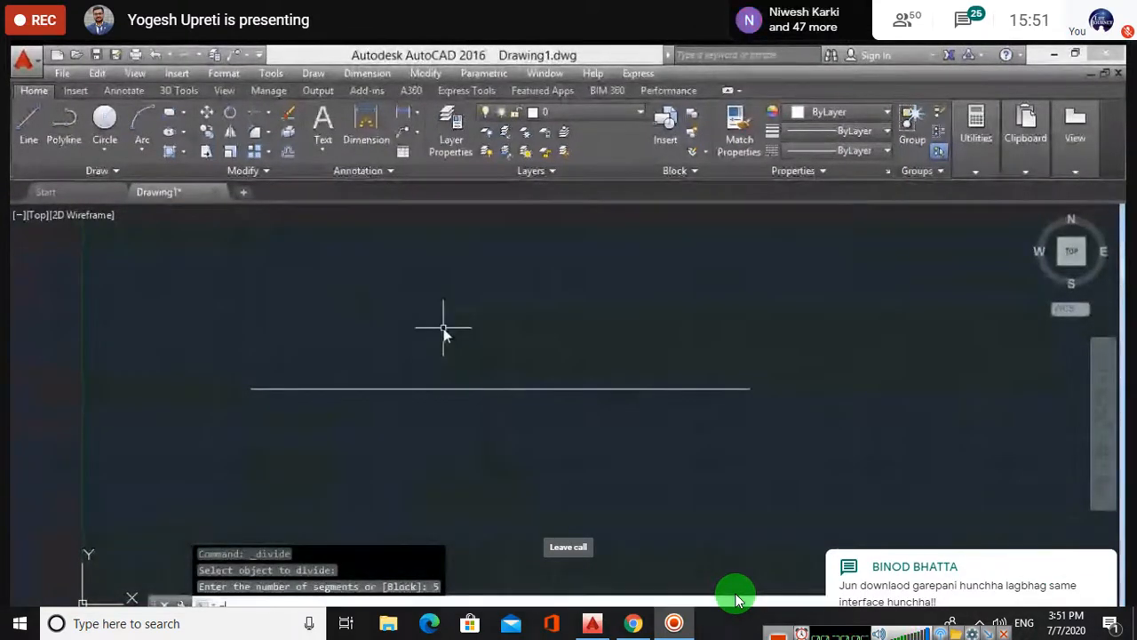
- Set the point style to crosses with PTYPE so the division points show
{"action": "type", "text": "pt"}
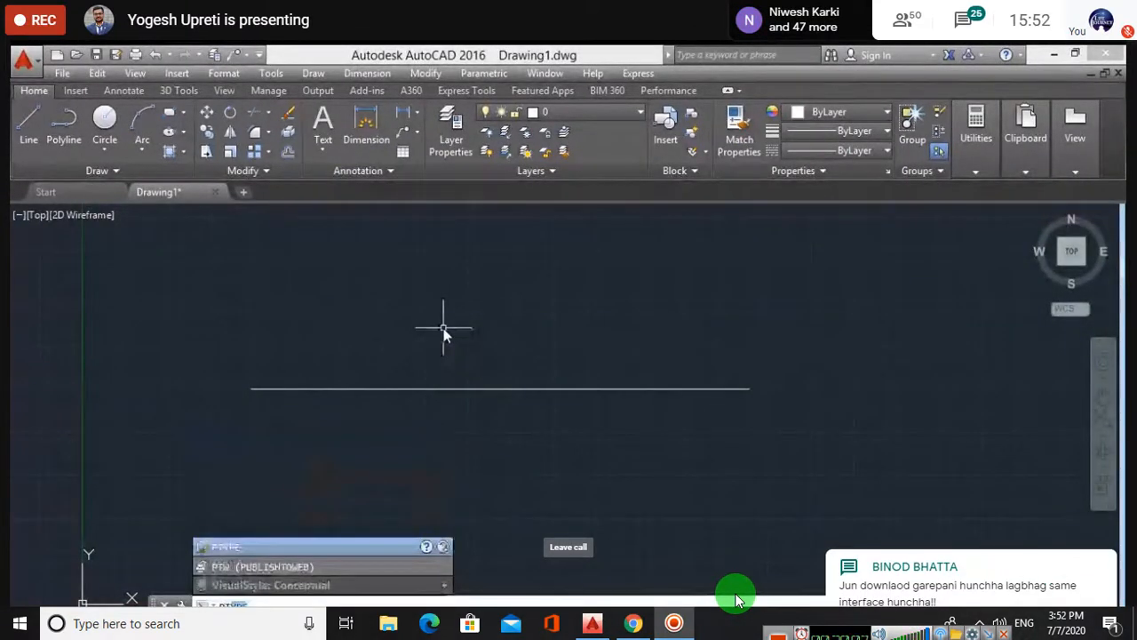
{"action": "key", "text": "Return"}
{"action": "left_click", "coordinate": [309, 268]}
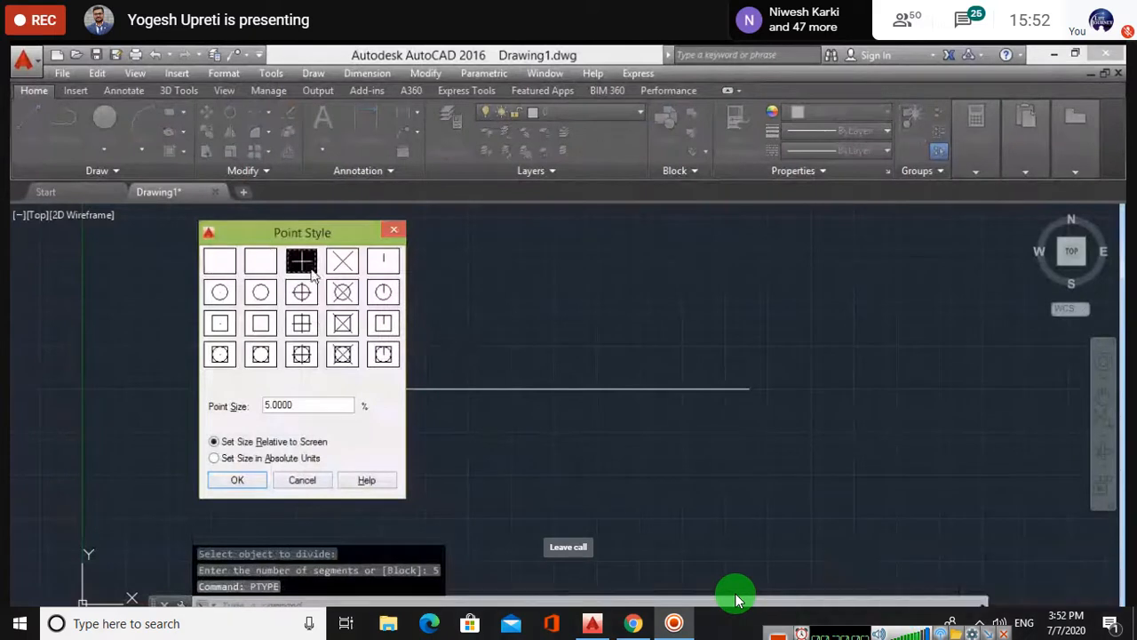
{"action": "left_click", "coordinate": [247, 483]}
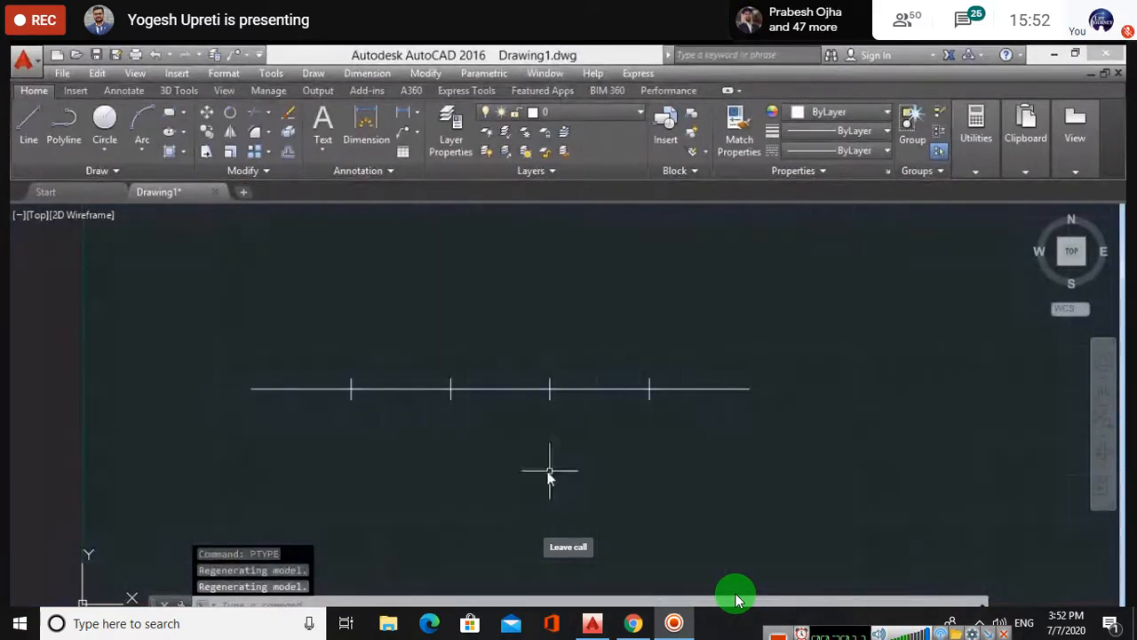
- Crossing-select the divided line with its points and delete them
{"action": "middle_click_drag", "start_coordinate": [519, 424], "coordinate": [436, 421]}
{"action": "key", "text": "Escape"}
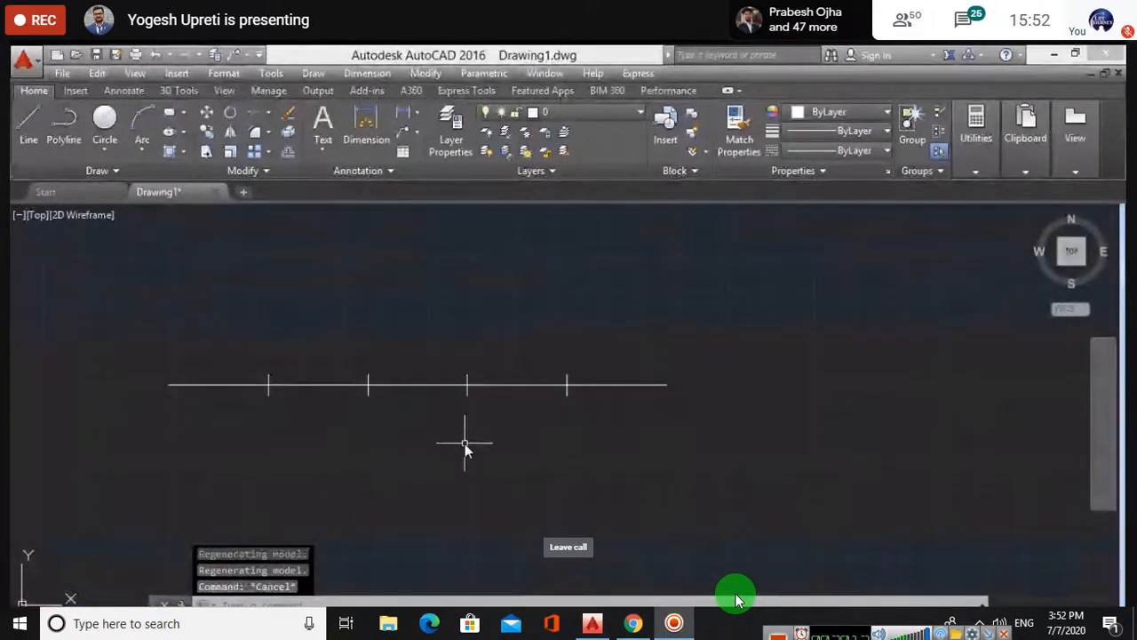
{"action": "left_click", "coordinate": [700, 476]}
{"action": "left_click", "coordinate": [55, 277]}
{"action": "key", "text": "Delete"}
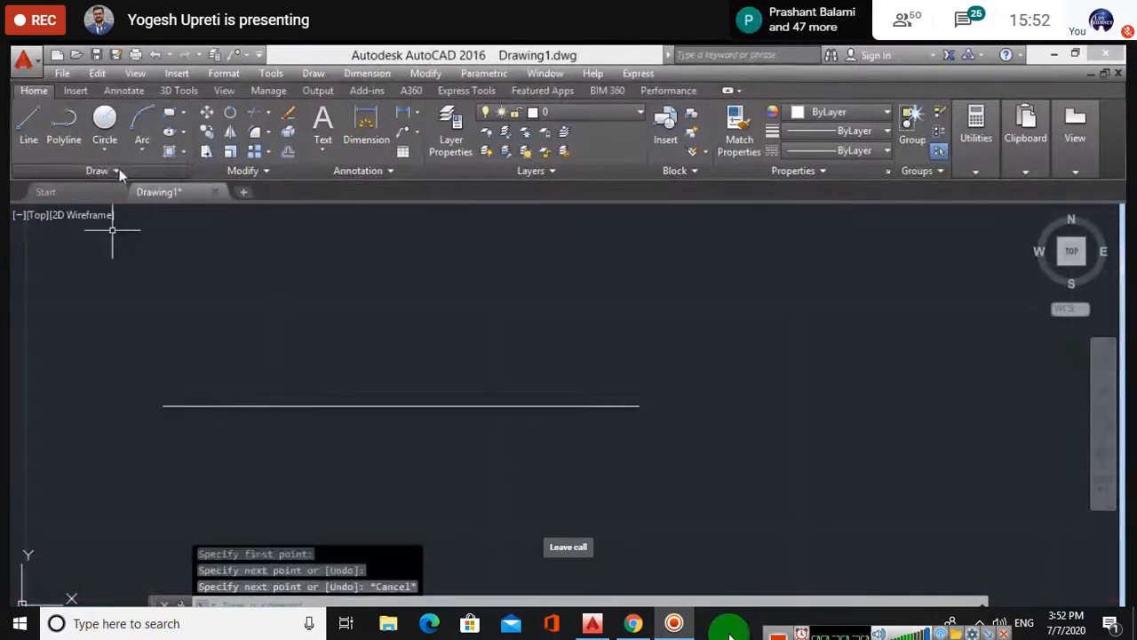
{"action": "left_click", "coordinate": [115, 171]}
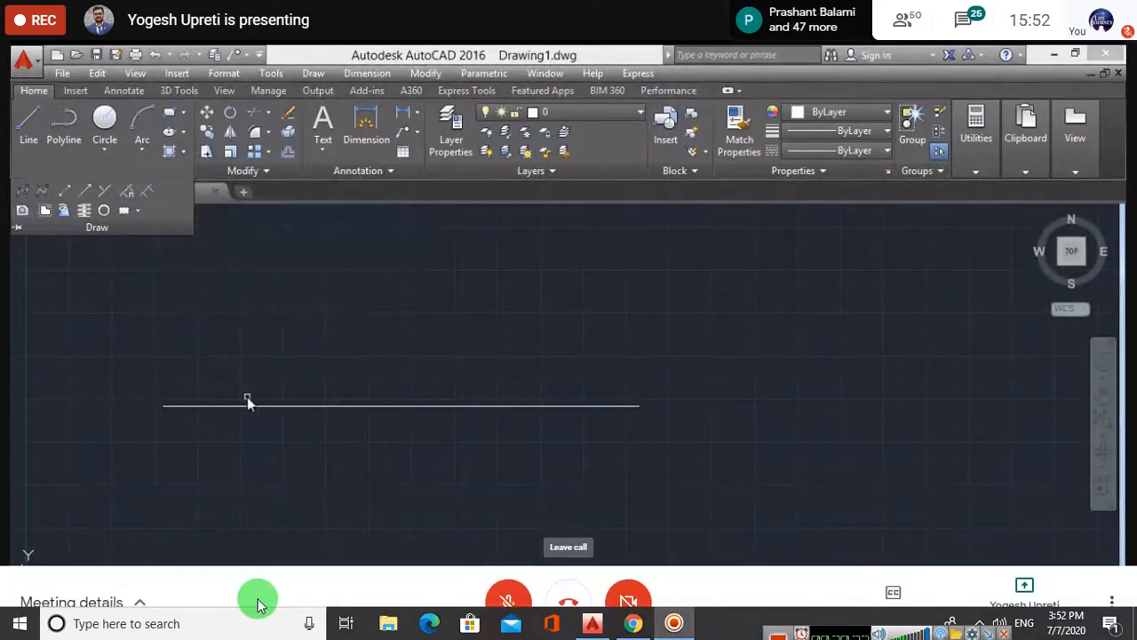
- Start Measure on the fresh line and hide the recorder's controls
{"action": "left_click", "coordinate": [250, 406]}
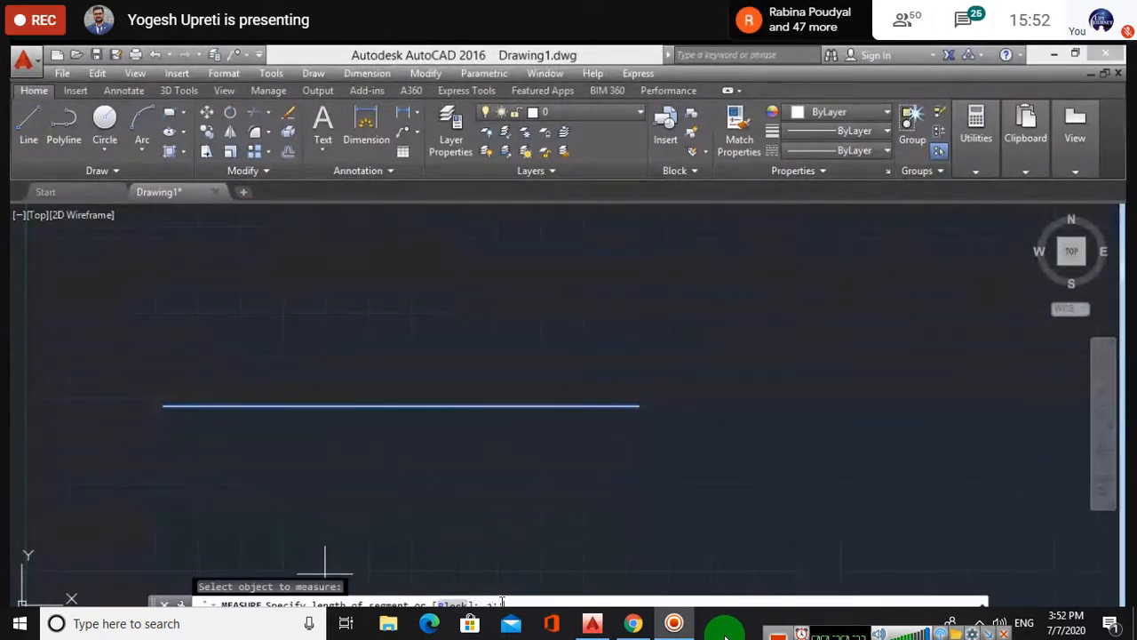
{"action": "left_click", "coordinate": [730, 630]}
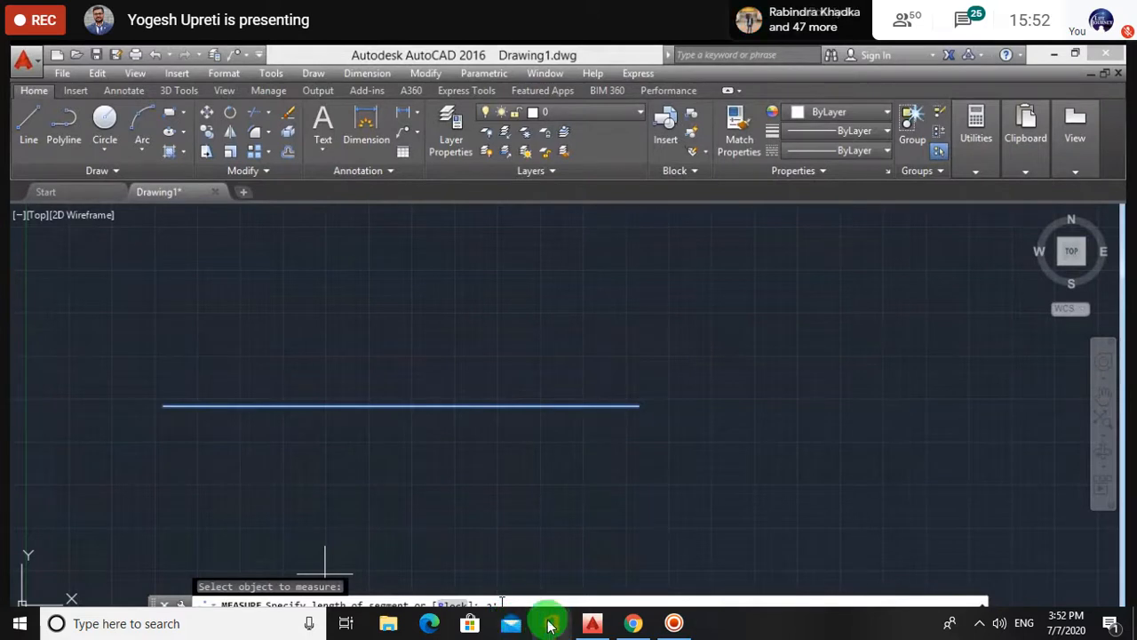
{"action": "mouse_move", "coordinate": [503, 593]}
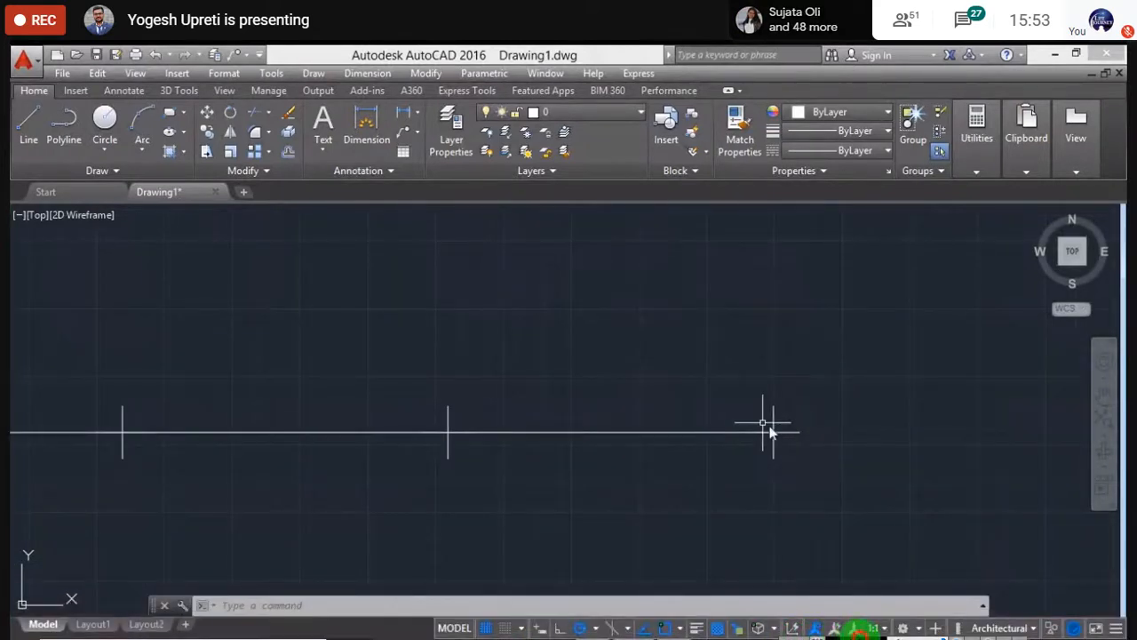
{"action": "mouse_move", "coordinate": [587, 364]}
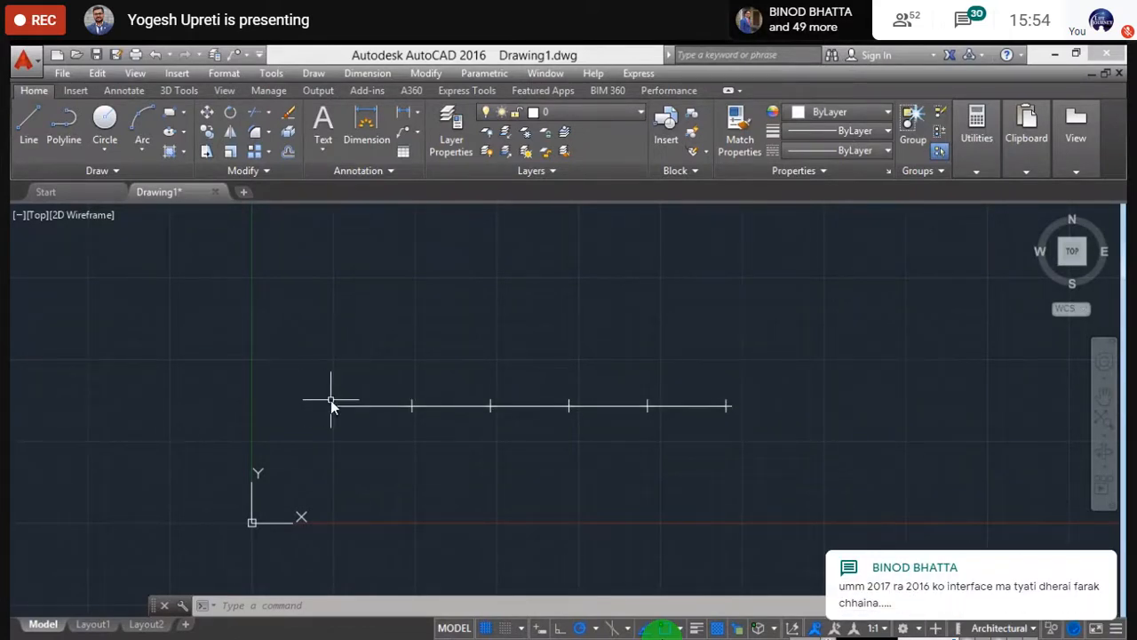
- Erase the measured line and its points, then zoom to extents with the origin lower left
{"action": "key", "text": "Escape"}
{"action": "left_click", "coordinate": [771, 488]}
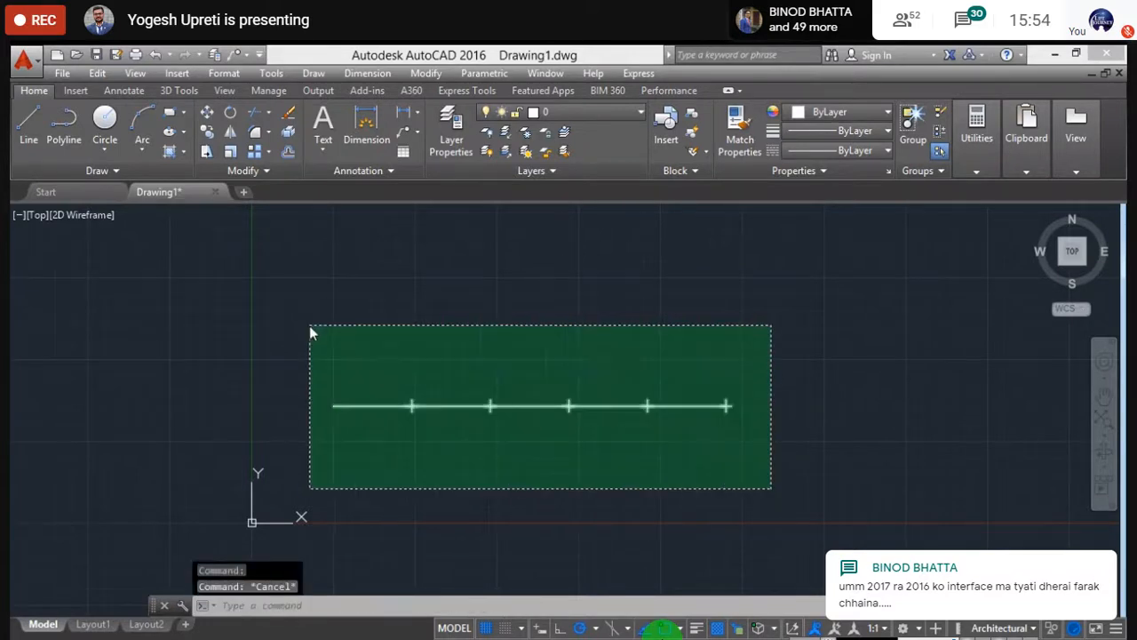
{"action": "left_click", "coordinate": [310, 330]}
{"action": "key", "text": "Delete"}
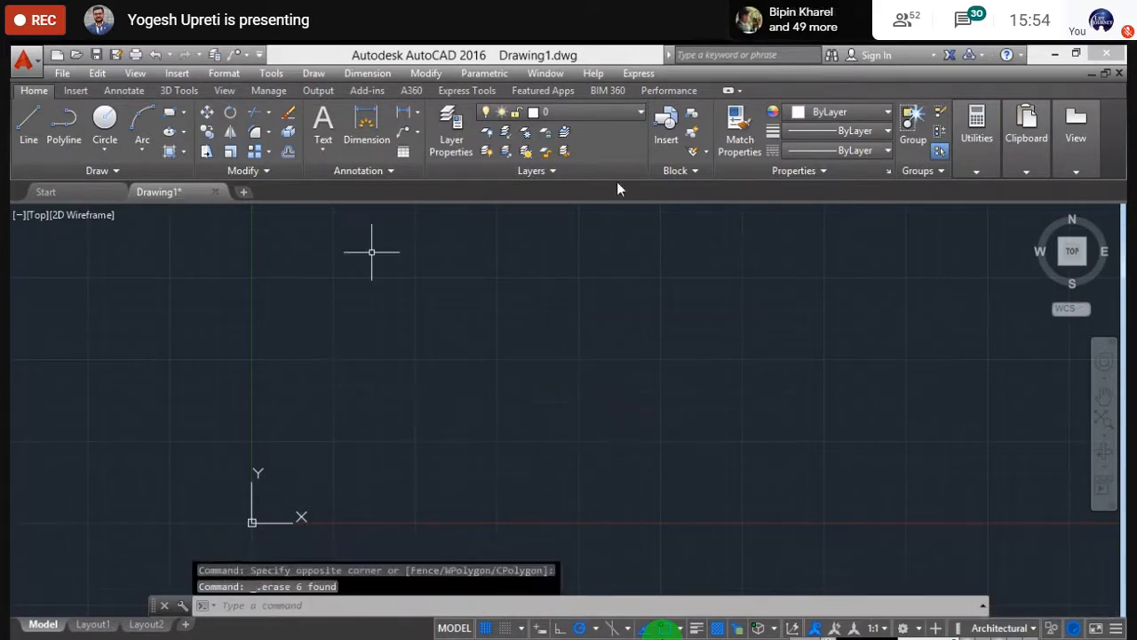
{"action": "middle_click", "coordinate": [236, 328]}
{"action": "middle_click", "coordinate": [236, 328]}
{"action": "scroll", "coordinate": [259, 362], "scroll_direction": "down", "scroll_amount": 2}
{"action": "middle_click_drag", "start_coordinate": [320, 340], "coordinate": [304, 418]}
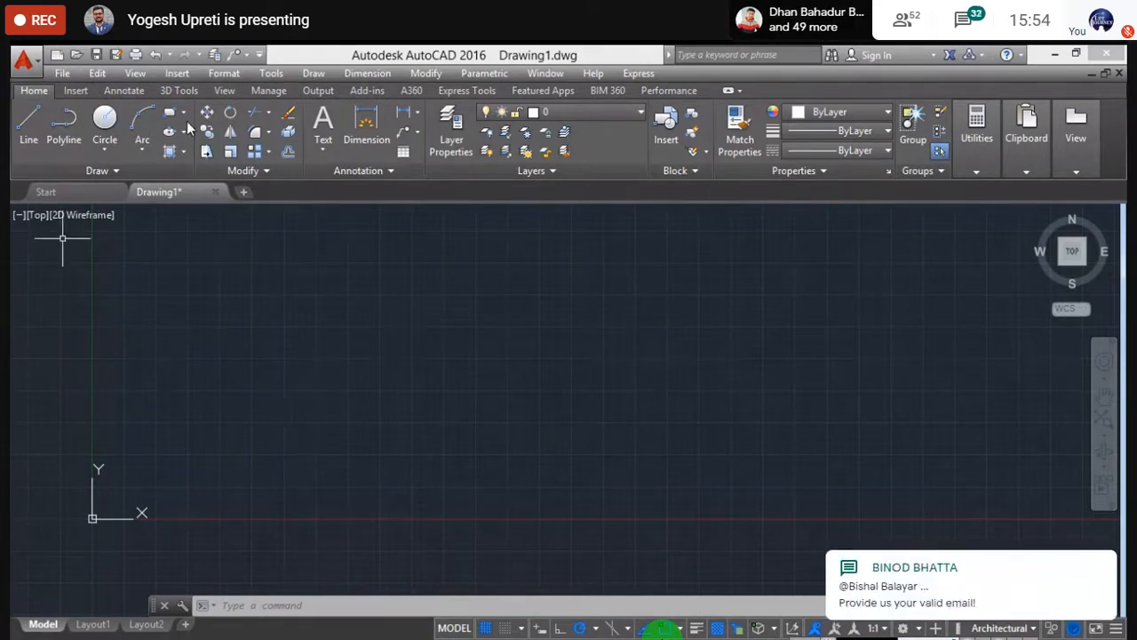
- Draw a rectangle with REC from two picked corners, then select it
{"action": "type", "text": "rec"}
{"action": "key", "text": "Return"}
{"action": "left_click", "coordinate": [270, 313]}
{"action": "left_click", "coordinate": [428, 405]}
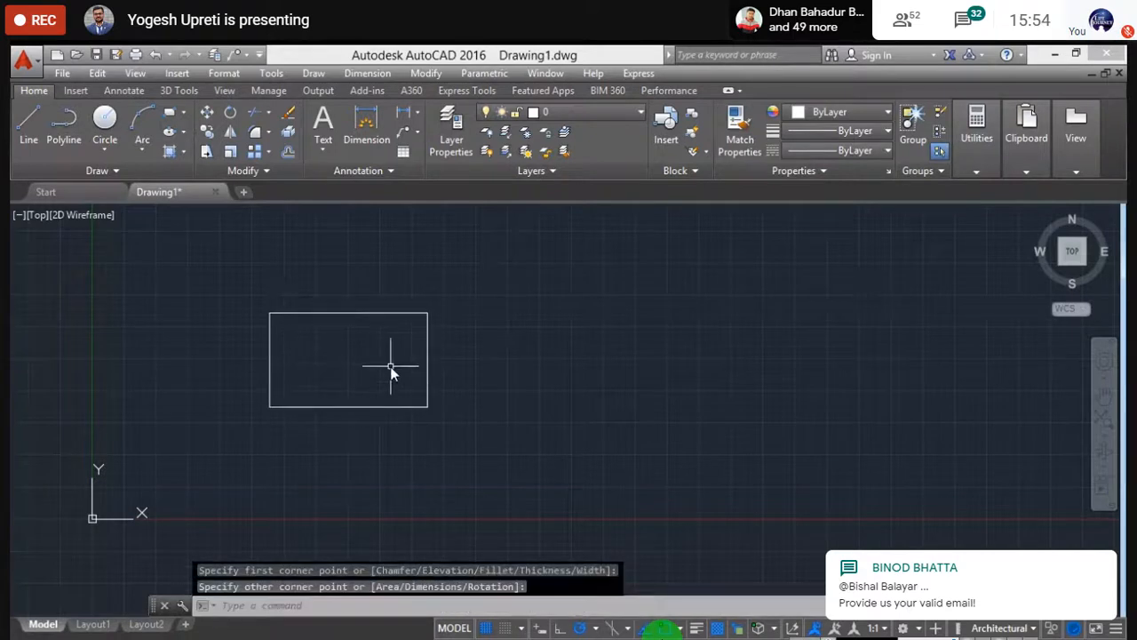
{"action": "key", "text": "Escape"}
{"action": "scroll", "coordinate": [322, 311], "scroll_direction": "up", "scroll_amount": 4}
{"action": "left_click", "coordinate": [354, 317]}
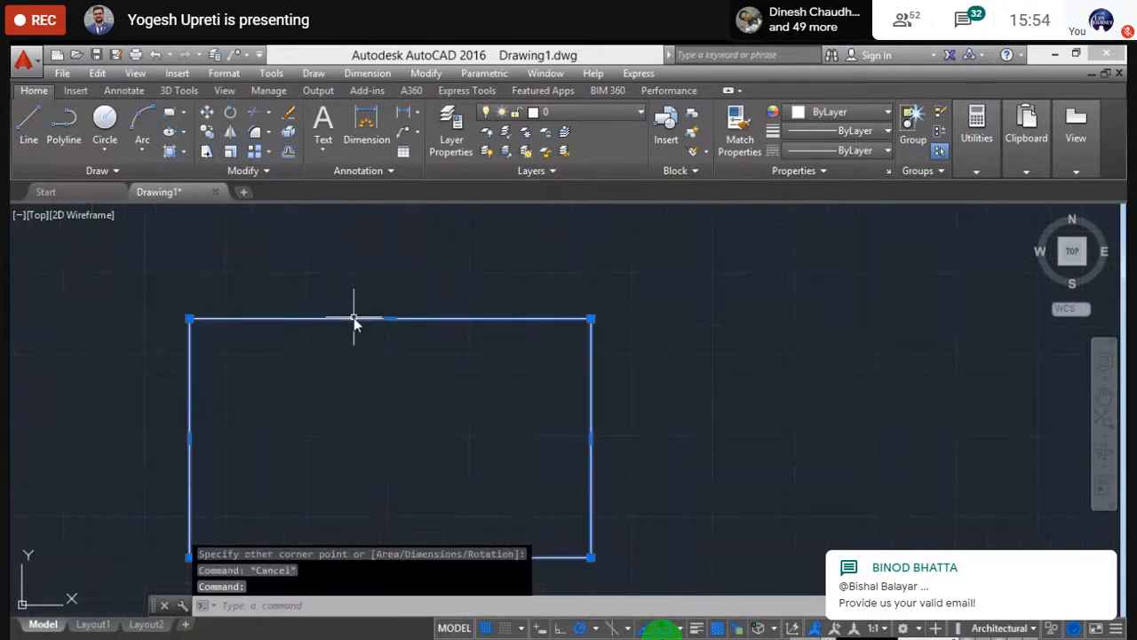
{"action": "scroll", "coordinate": [421, 369], "scroll_direction": "down", "scroll_amount": 4}
{"action": "scroll", "coordinate": [462, 357], "scroll_direction": "up", "scroll_amount": 2}
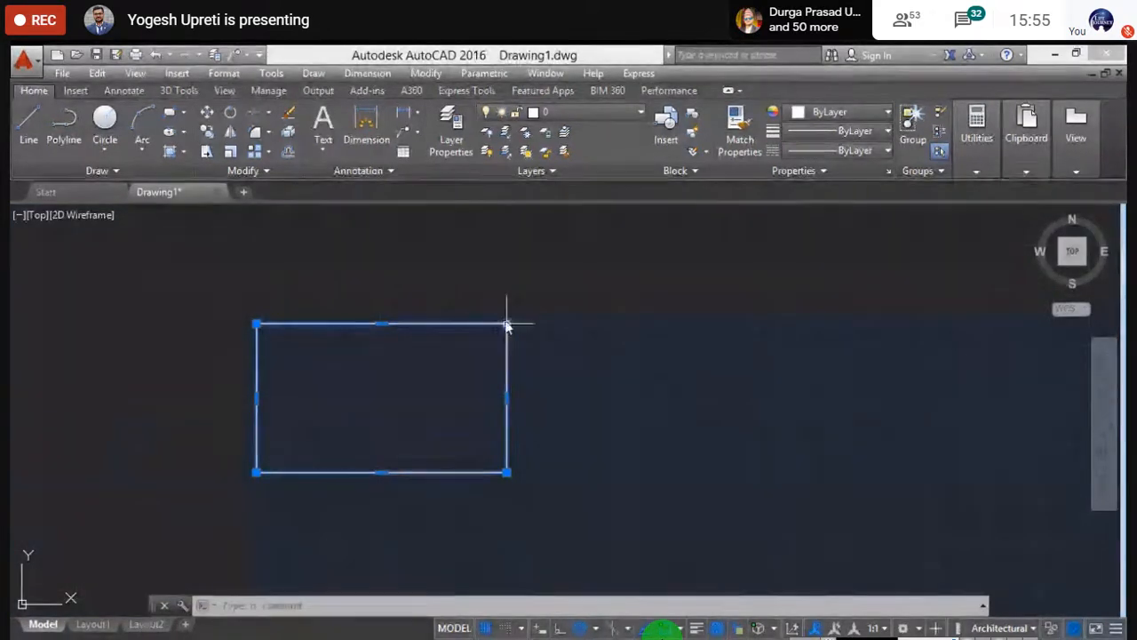
{"action": "mouse_move", "coordinate": [506, 325]}
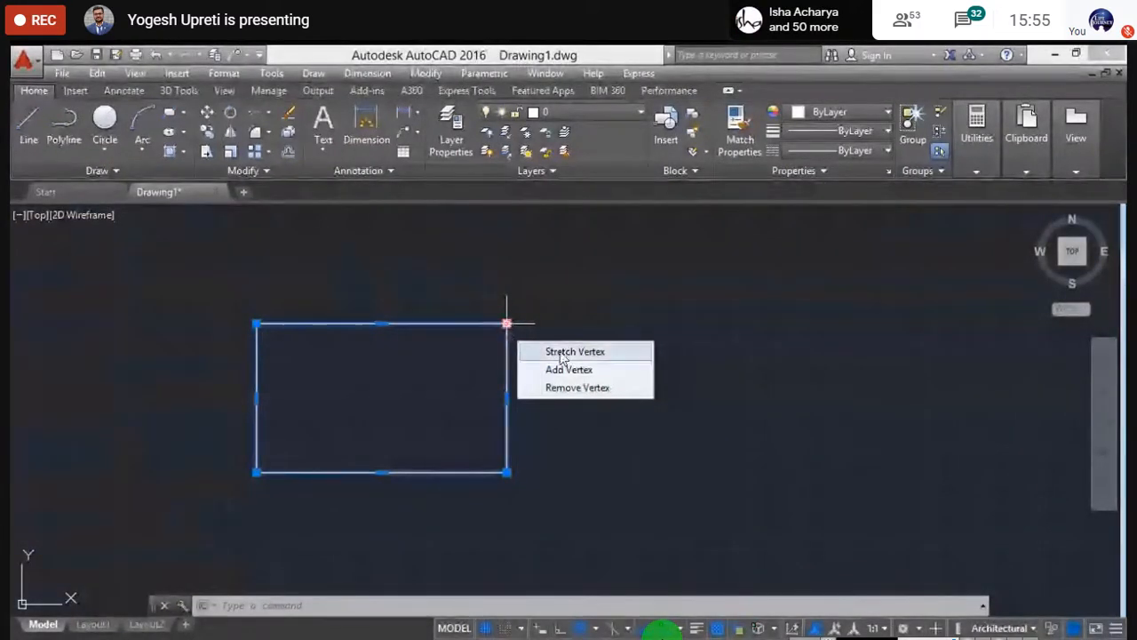
{"action": "left_click", "coordinate": [506, 325]}
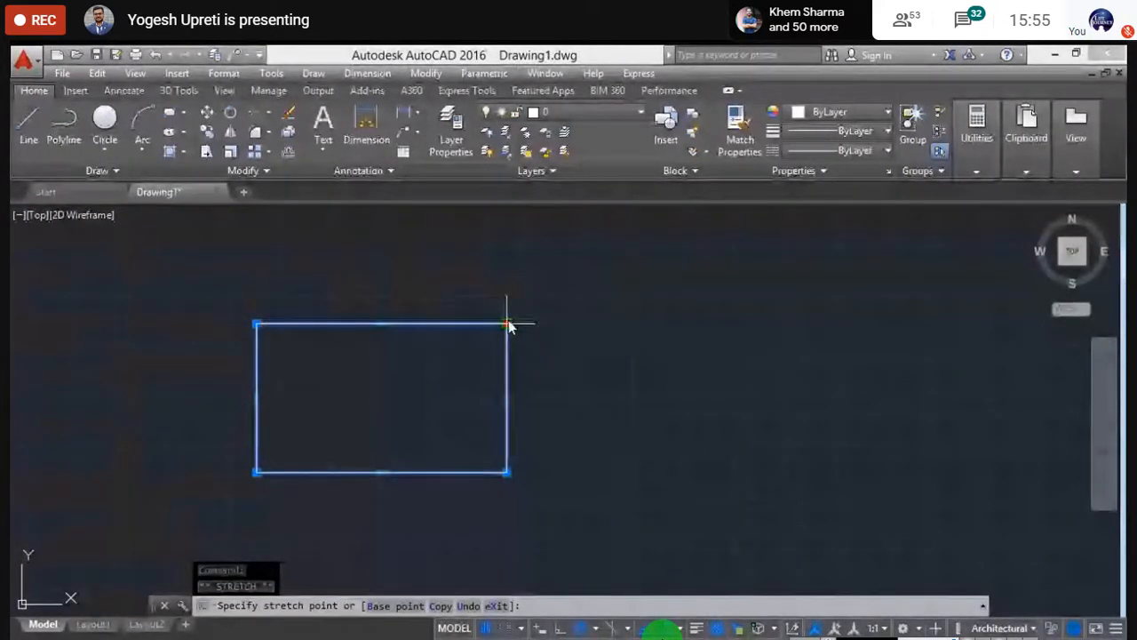
{"action": "key", "text": "Escape"}
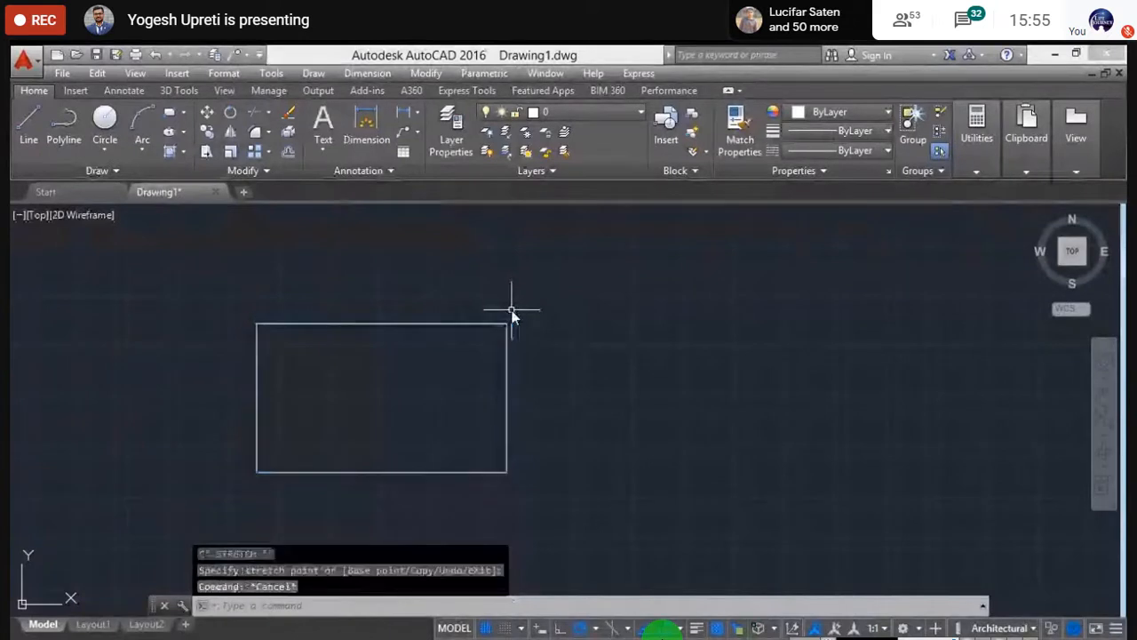
{"action": "left_click", "coordinate": [495, 326]}
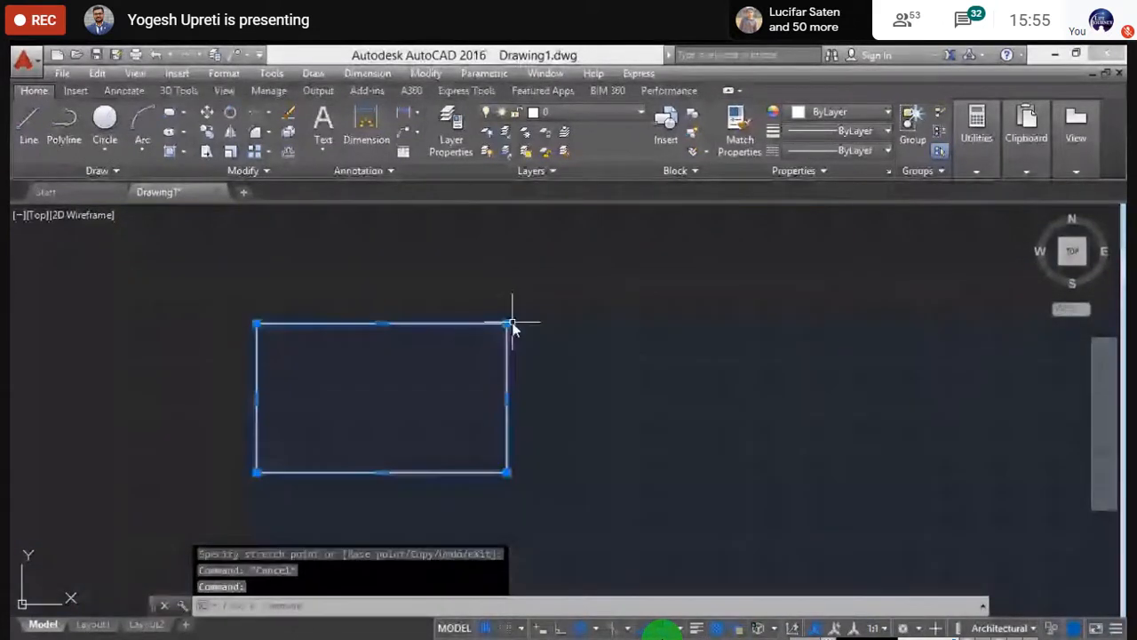
{"action": "mouse_move", "coordinate": [507, 325]}
{"action": "left_click", "coordinate": [573, 368]}
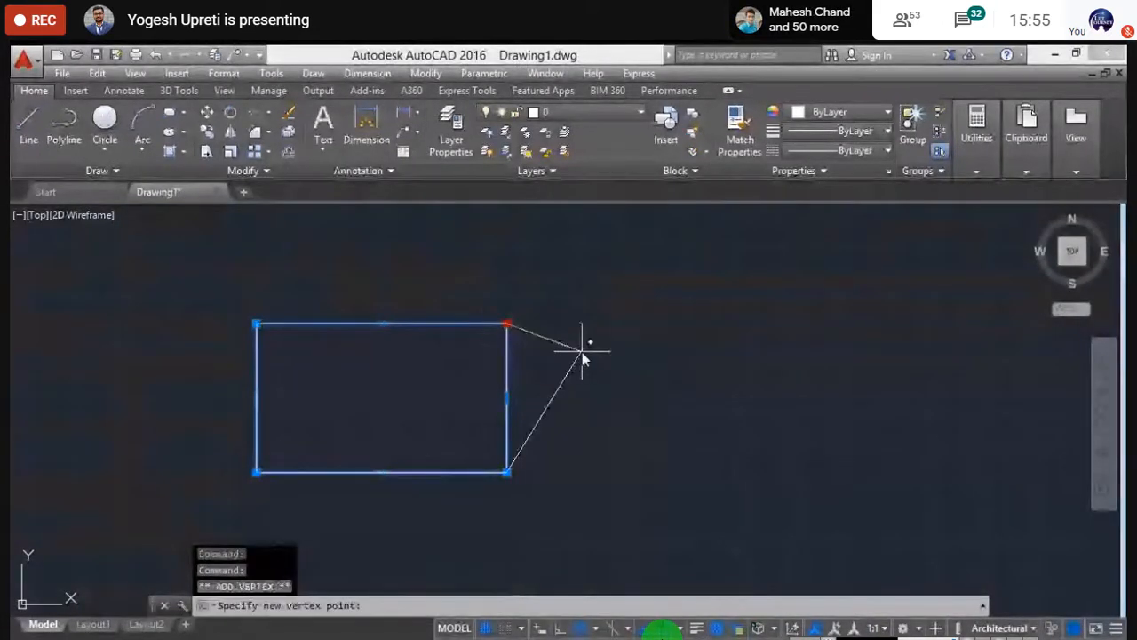
{"action": "left_click", "coordinate": [671, 381]}
{"action": "key", "text": "Escape"}
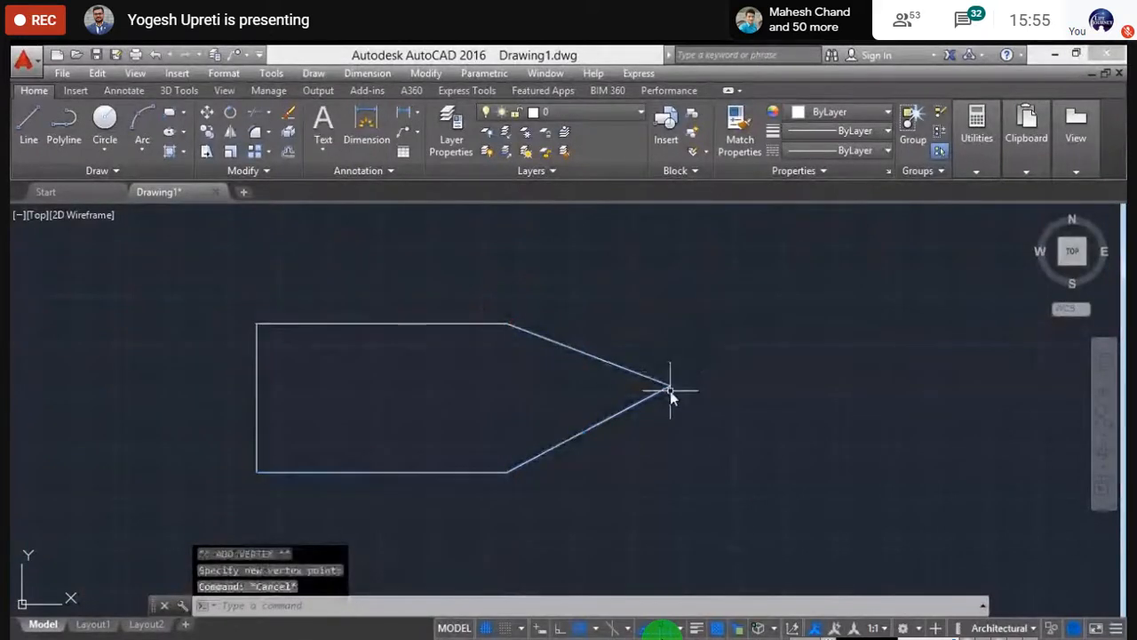
{"action": "left_click", "coordinate": [412, 321]}
{"action": "middle_click_drag", "start_coordinate": [465, 391], "coordinate": [428, 381]}
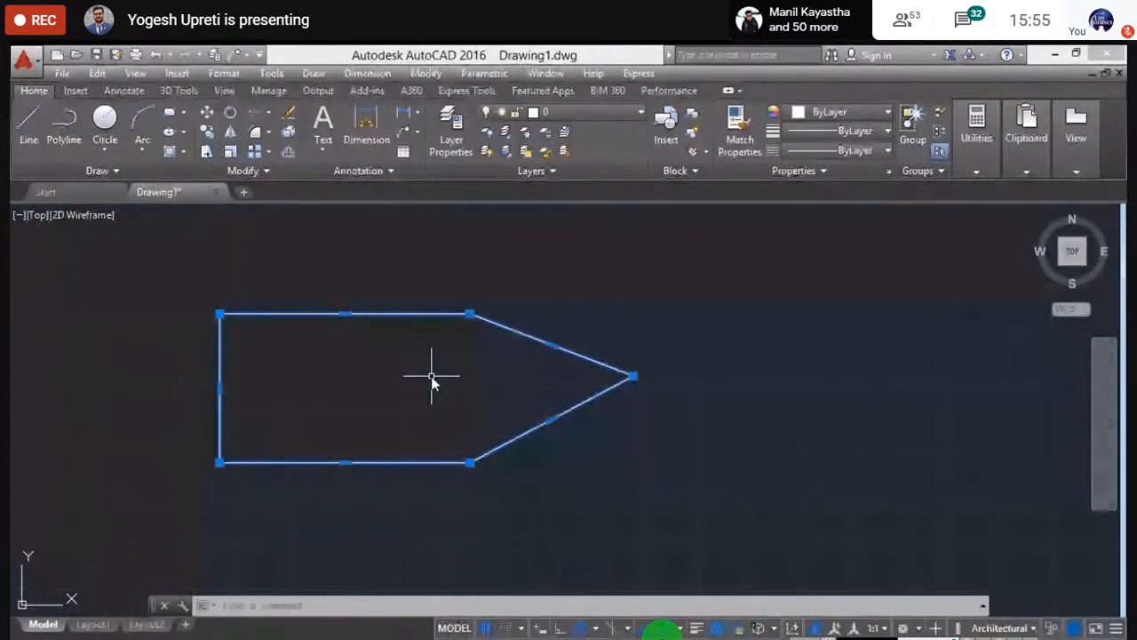
{"action": "mouse_move", "coordinate": [469, 388]}
{"action": "middle_mouse_down"}
{"action": "mouse_move", "coordinate": [453, 381]}
{"action": "mouse_move", "coordinate": [460, 400]}
{"action": "middle_mouse_up"}
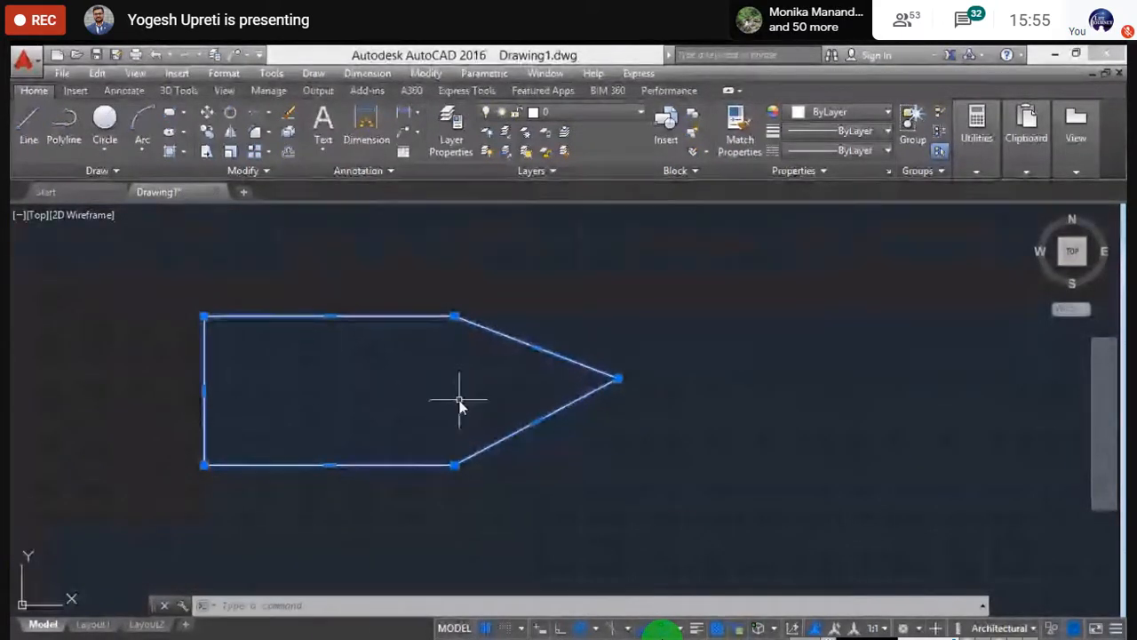
{"action": "key", "text": "Escape"}
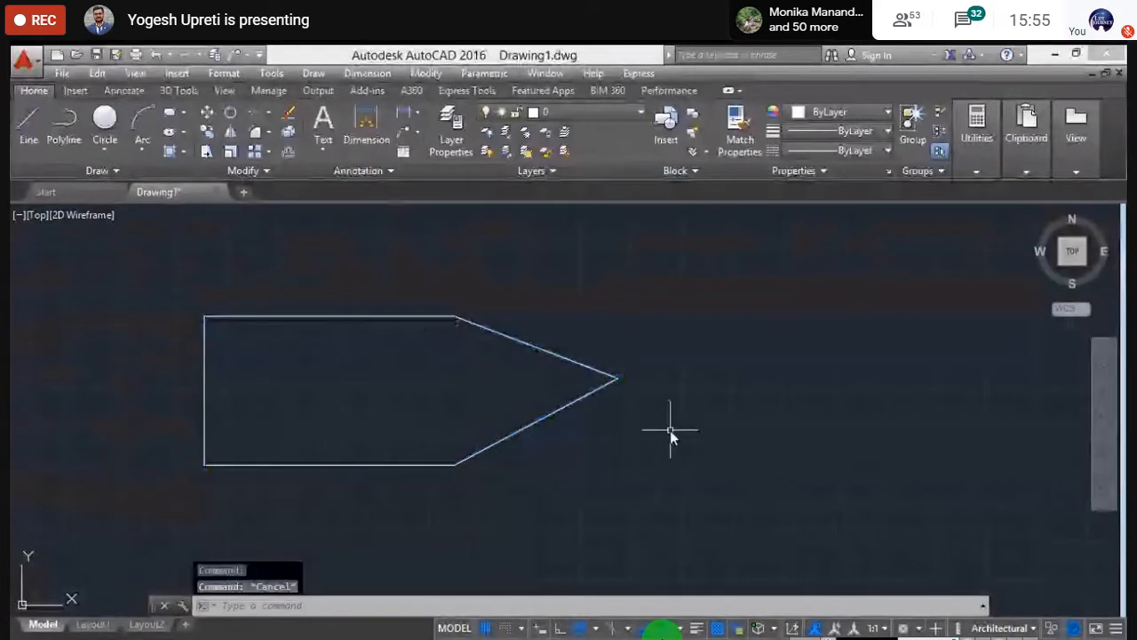
{"action": "left_click", "coordinate": [619, 379]}
{"action": "mouse_move", "coordinate": [618, 379]}
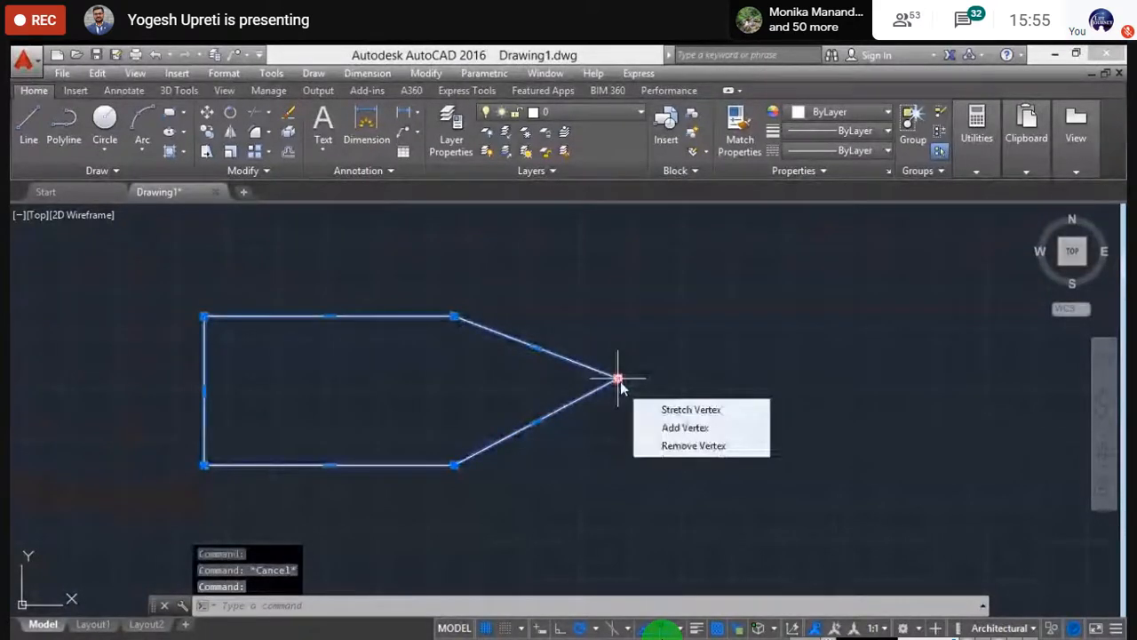
{"action": "left_click", "coordinate": [681, 446]}
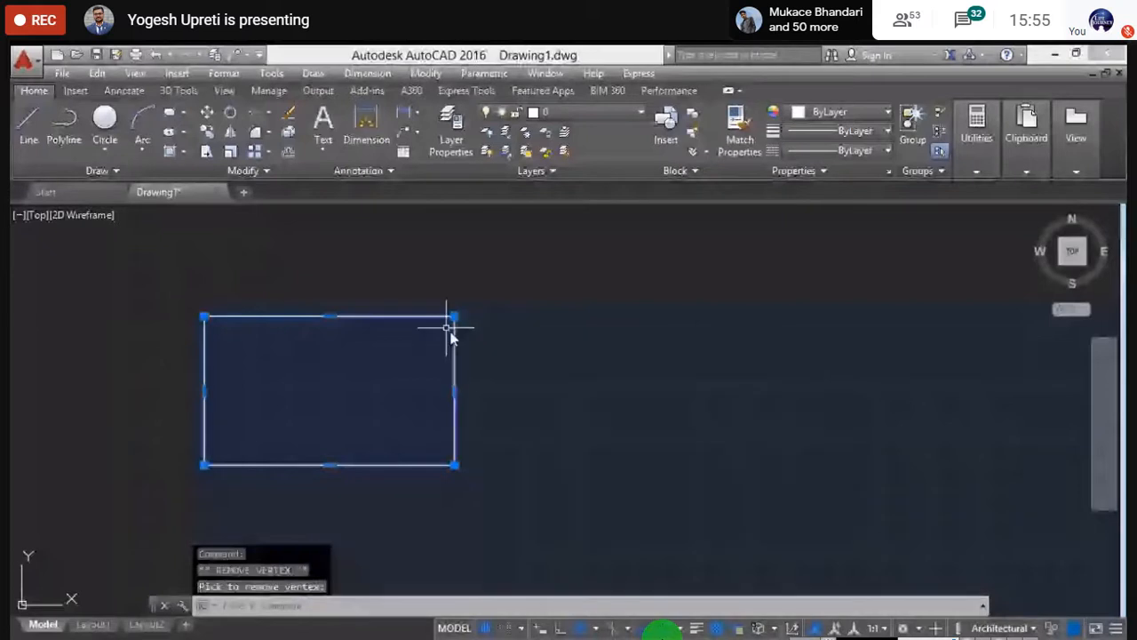
{"action": "scroll", "coordinate": [444, 325], "scroll_direction": "up", "scroll_amount": 2}
{"action": "key", "text": "Escape"}
{"action": "scroll", "coordinate": [484, 400], "scroll_direction": "down", "scroll_amount": 4}
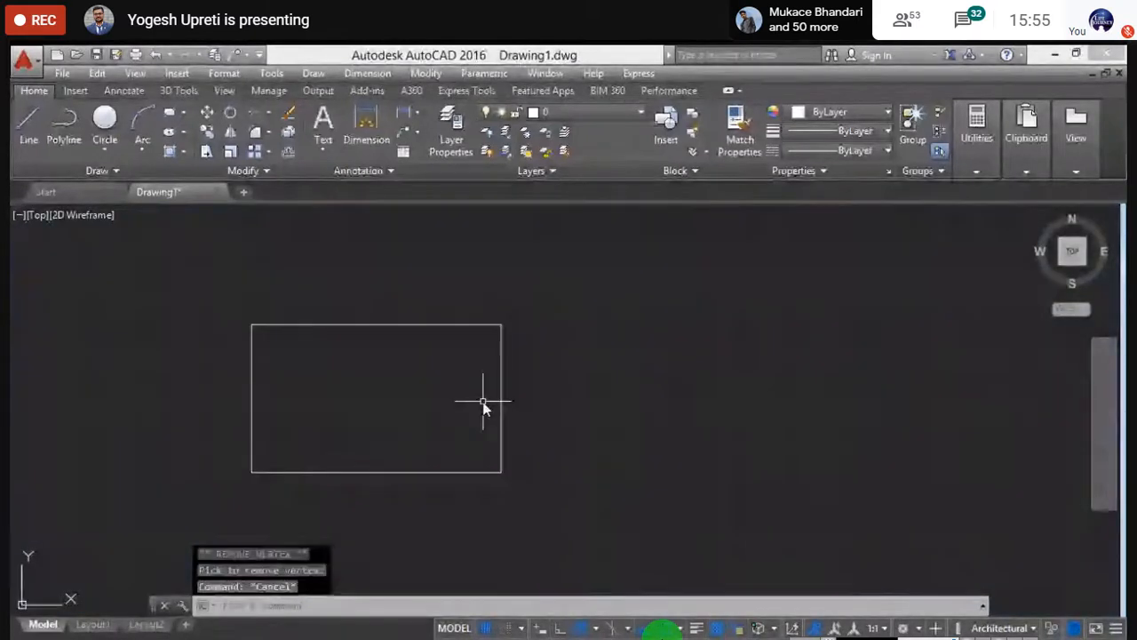
- Select the rectangle and begin a top-right corner stretch, then cancel it
{"action": "scroll", "coordinate": [415, 402], "scroll_direction": "up", "scroll_amount": 4}
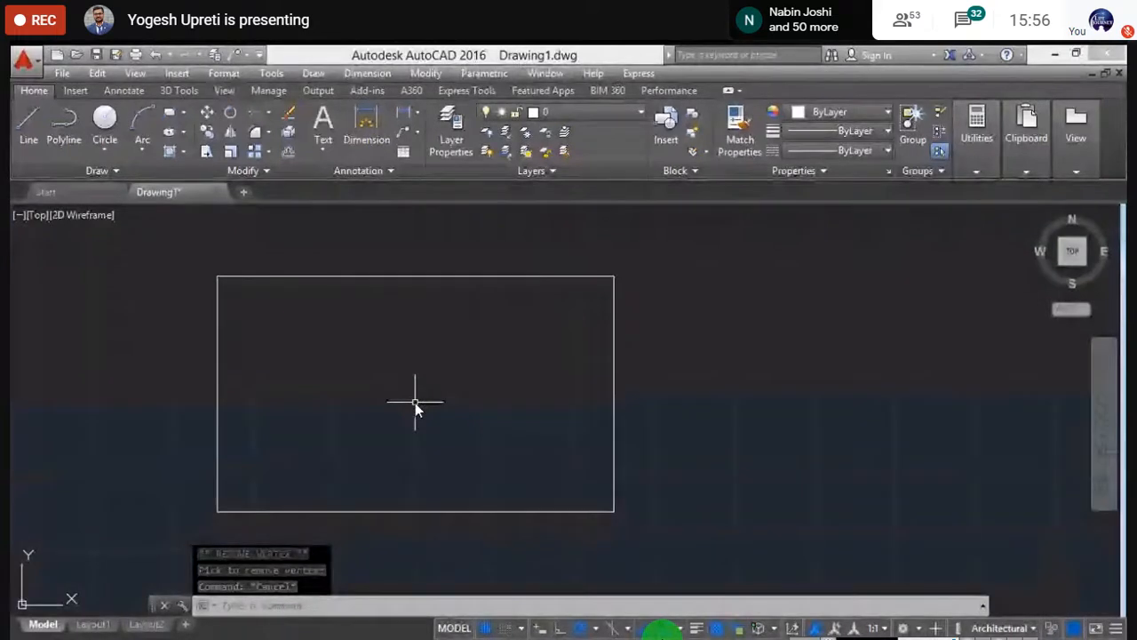
{"action": "left_click", "coordinate": [612, 274]}
{"action": "left_click", "coordinate": [613, 277]}
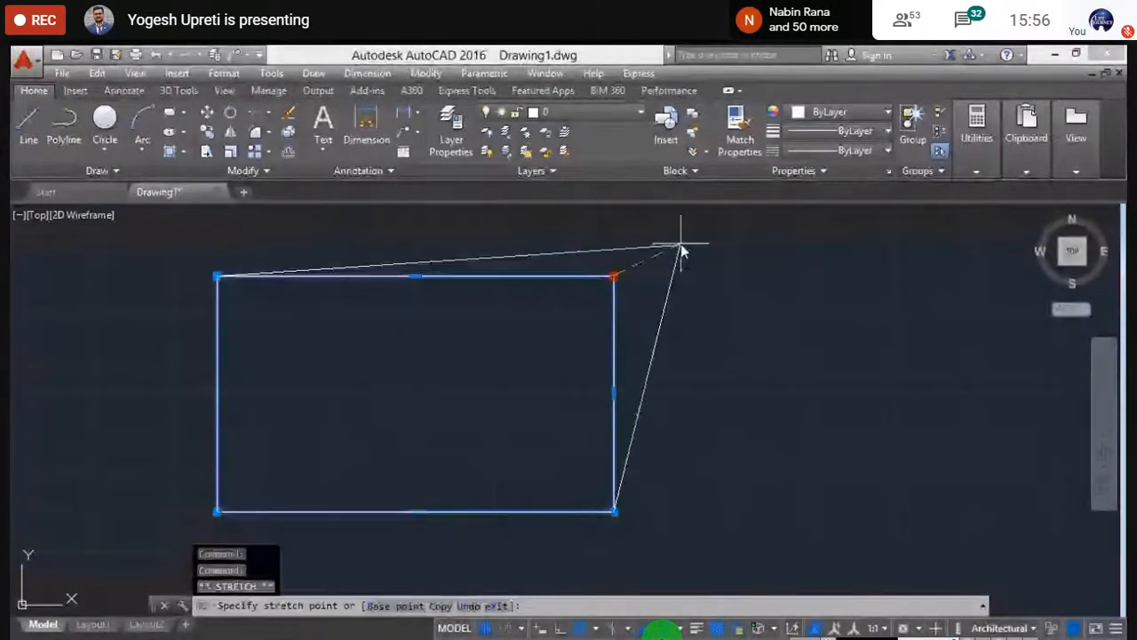
{"action": "key", "text": "Escape"}
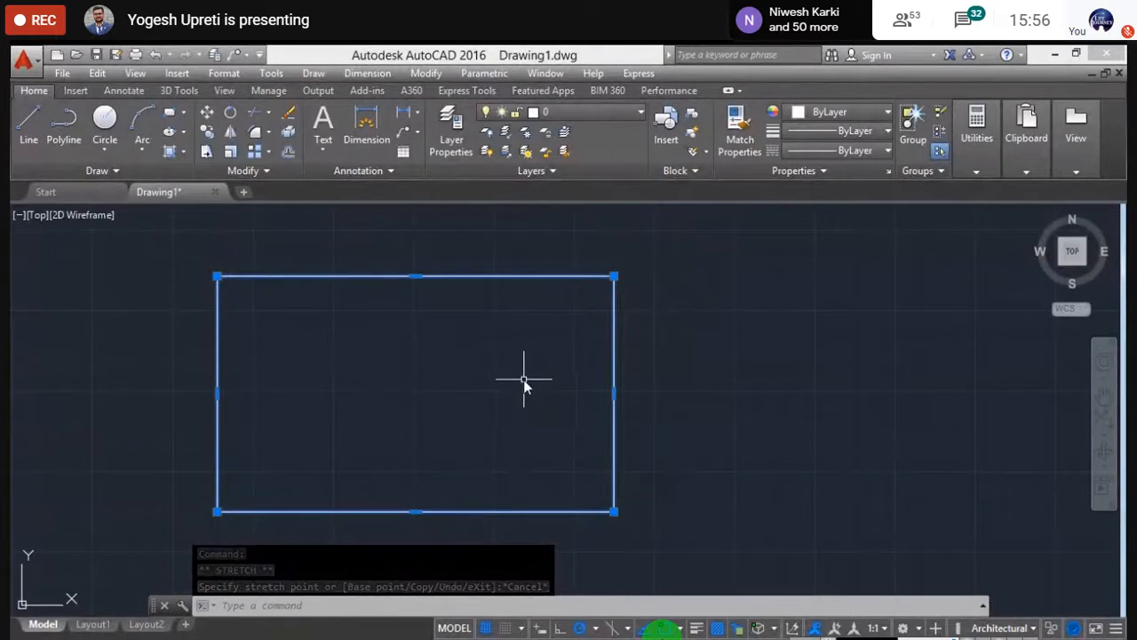
{"action": "key", "text": "Escape"}
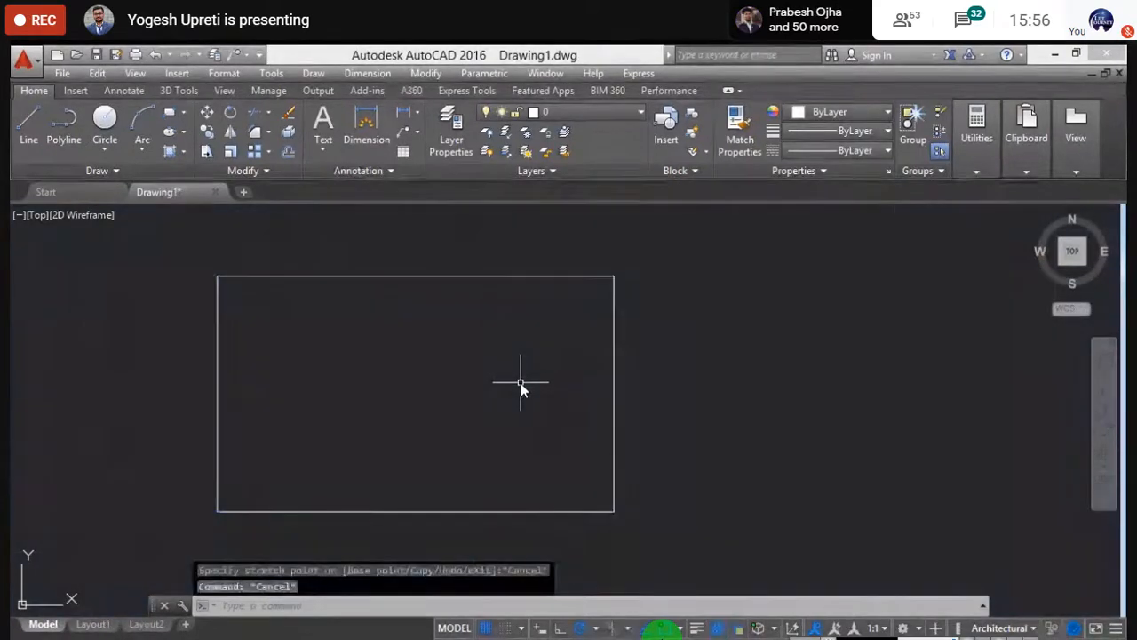
- Stretch the top-right corner onto the bottom-right with Ortho on, forming a triangle, then undo
{"action": "left_click", "coordinate": [611, 278]}
{"action": "mouse_move", "coordinate": [613, 278]}
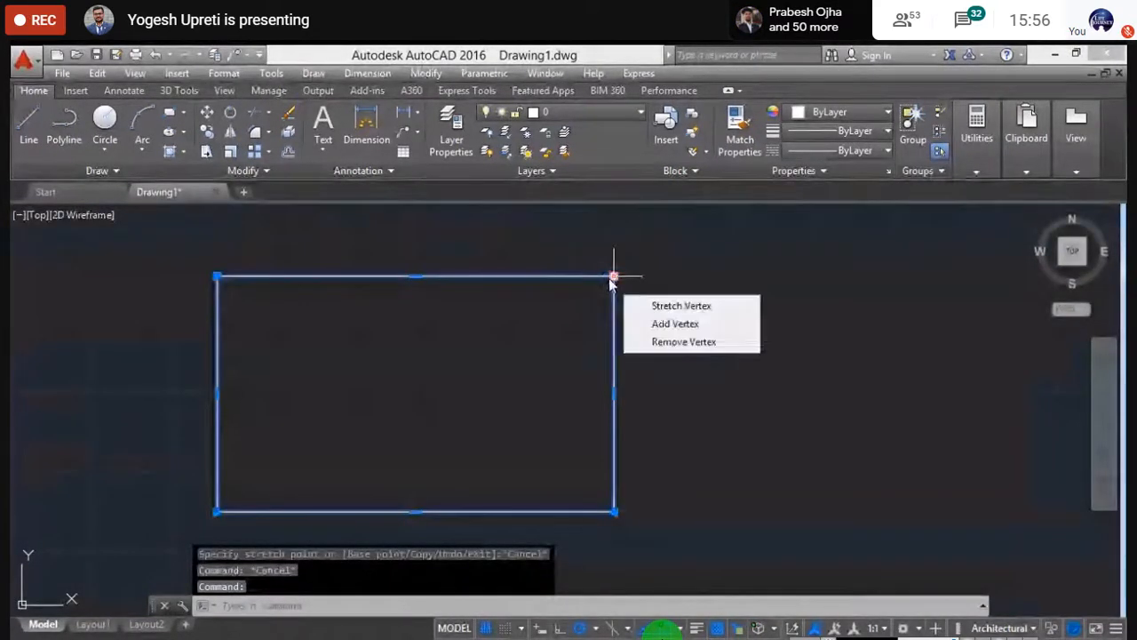
{"action": "left_click", "coordinate": [612, 278]}
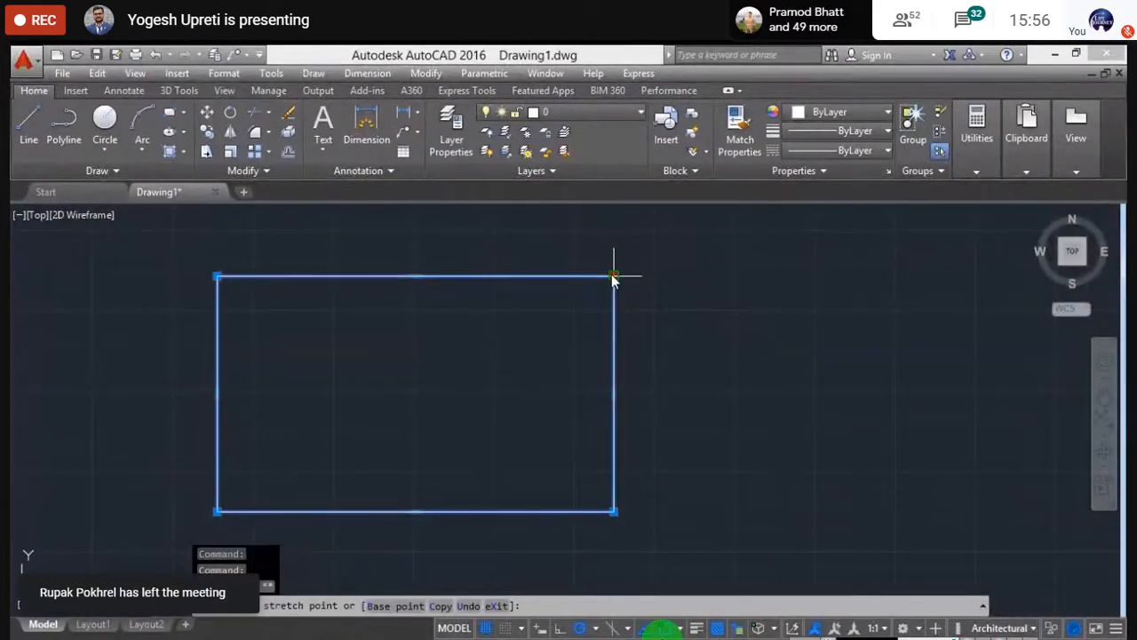
{"action": "key", "text": "F8"}
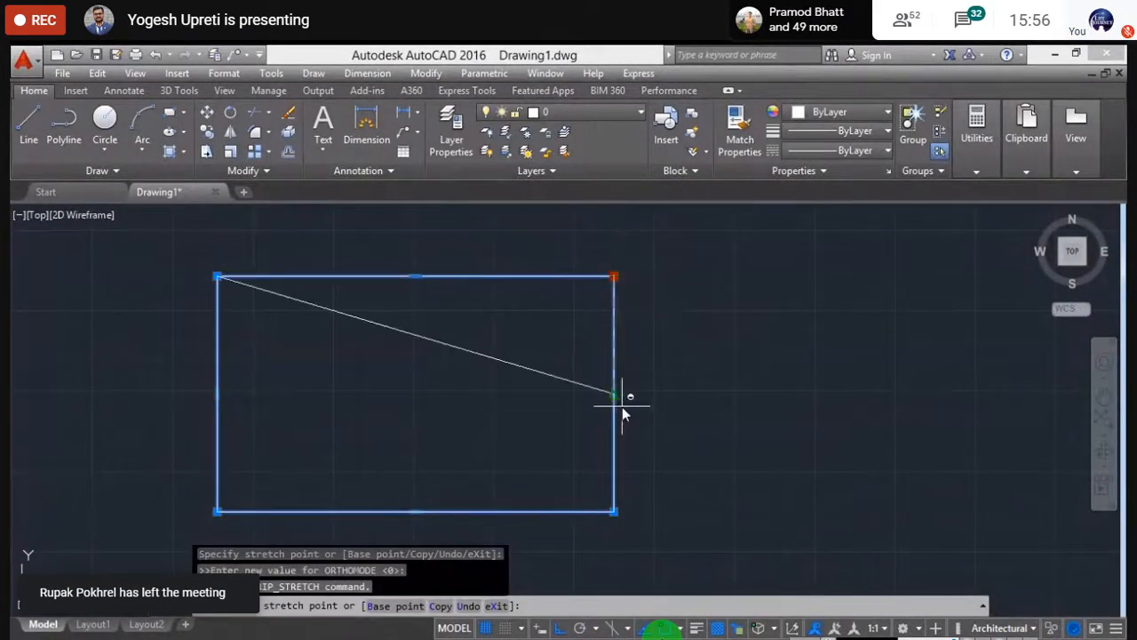
{"action": "left_click", "coordinate": [614, 513]}
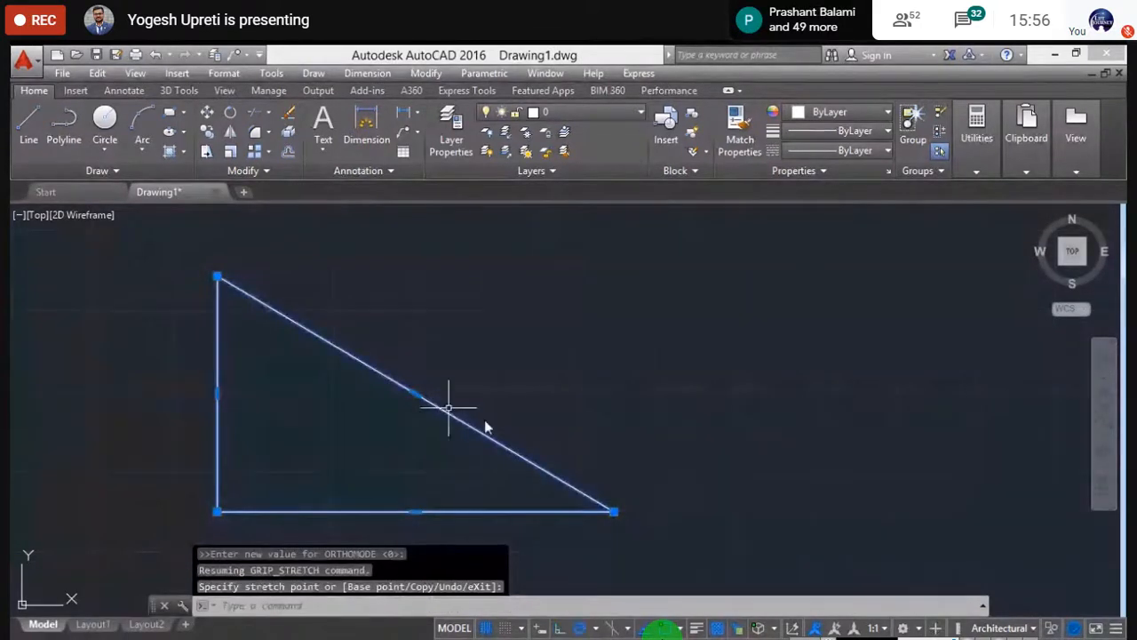
{"action": "key", "text": "ctrl+z"}
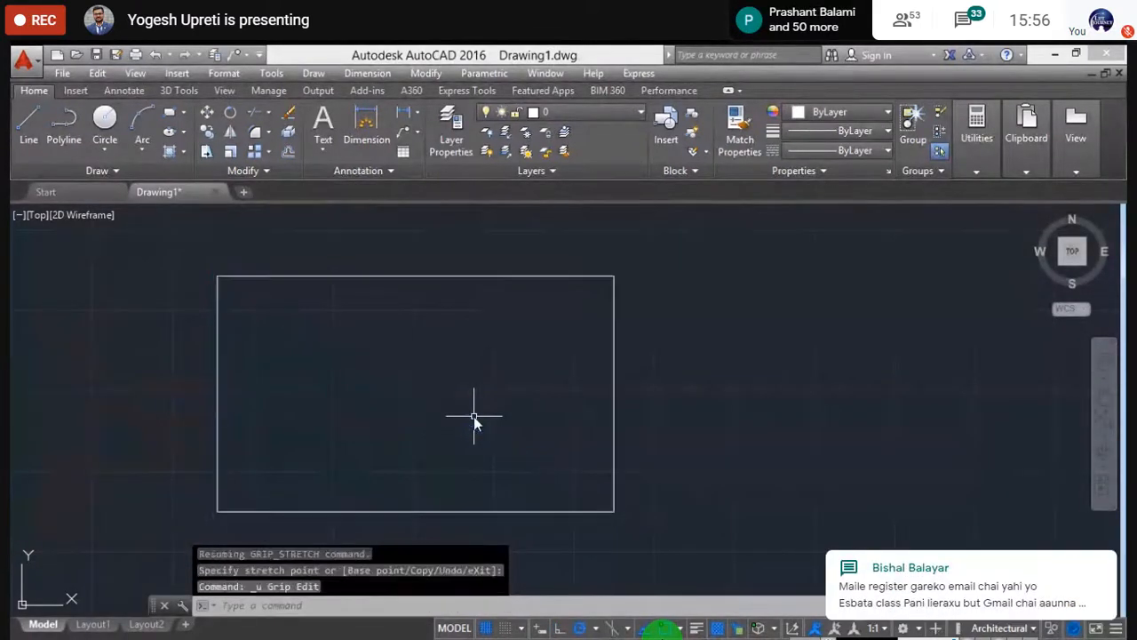
- Reselect the rectangle and mark both right-hand corner grips
{"action": "left_click", "coordinate": [609, 276]}
{"action": "mouse_move", "coordinate": [613, 277]}
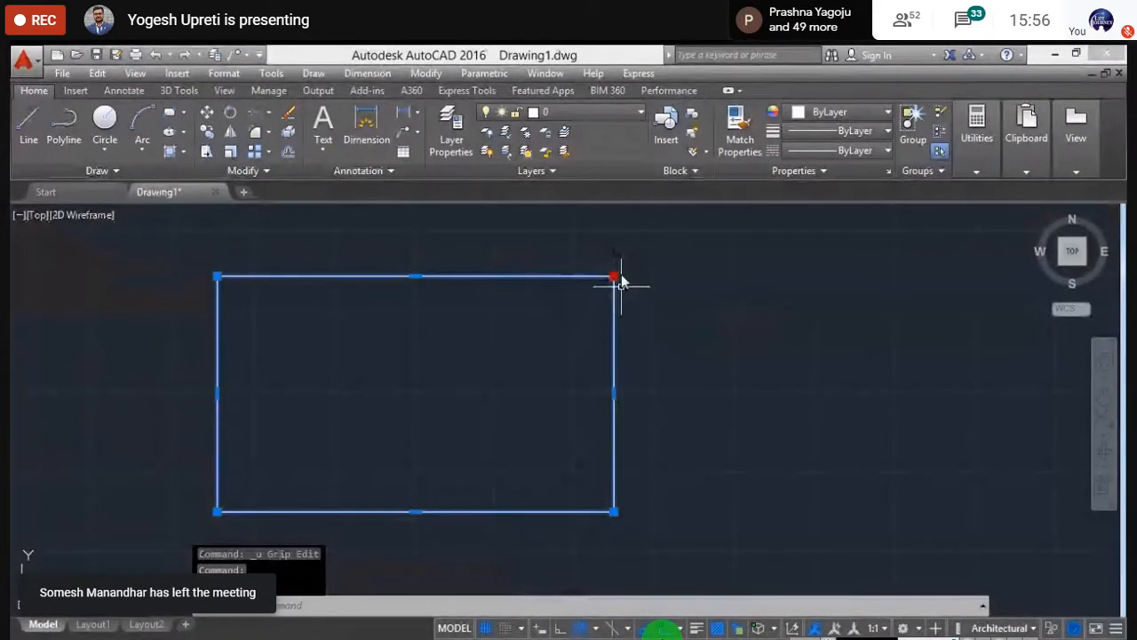
{"action": "left_click", "coordinate": [613, 511], "text": "shift"}
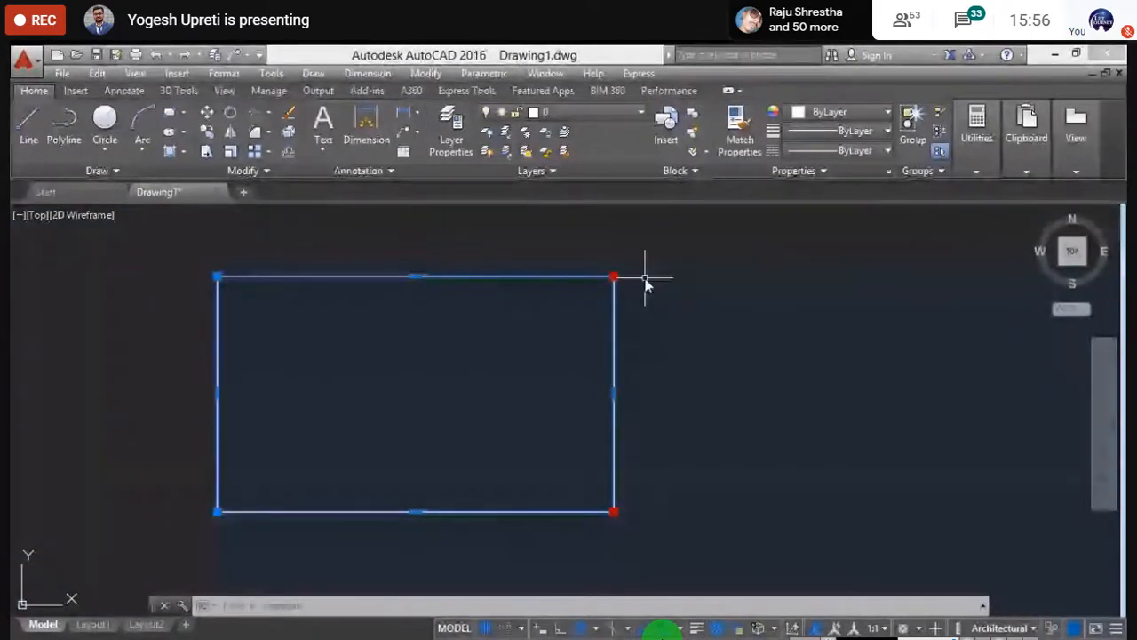
- Stretch both right-hand corners together to push the right edge further right
{"action": "left_click", "coordinate": [614, 277]}
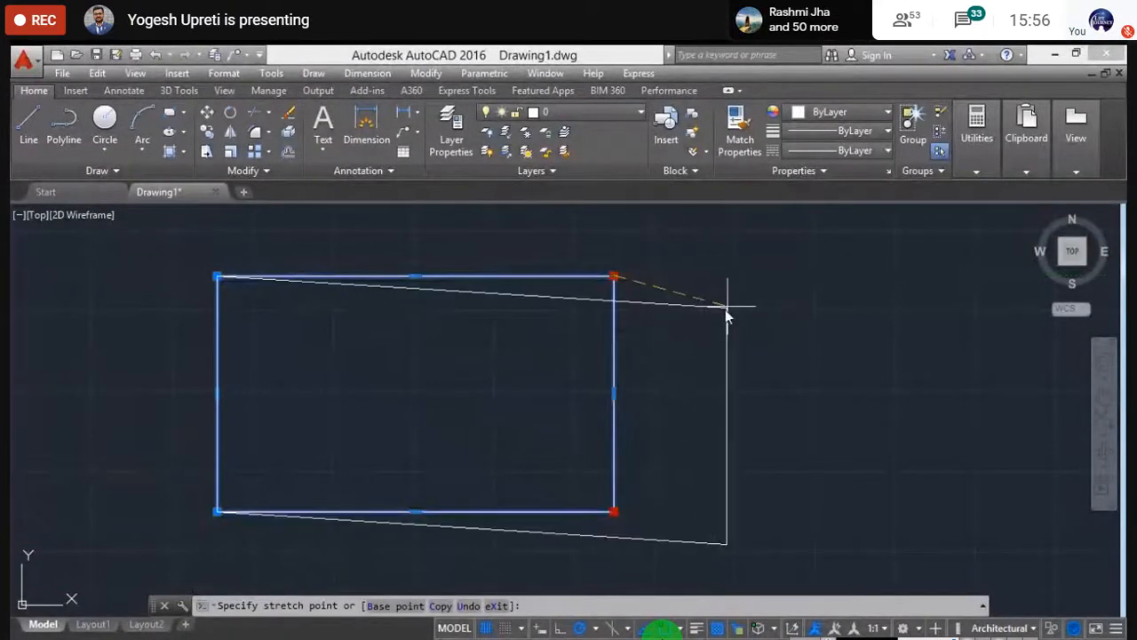
{"action": "middle_click_drag", "start_coordinate": [725, 310], "coordinate": [685, 300]}
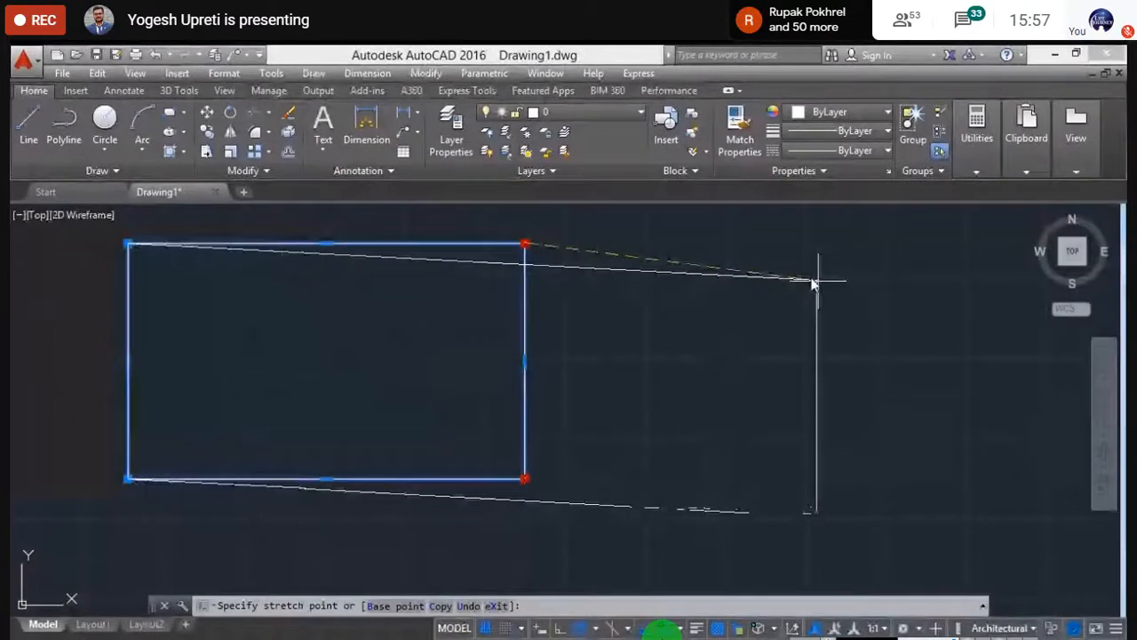
{"action": "mouse_move", "coordinate": [813, 283]}
{"action": "middle_mouse_down"}
{"action": "mouse_move", "coordinate": [881, 325]}
{"action": "mouse_move", "coordinate": [866, 315]}
{"action": "middle_mouse_up"}
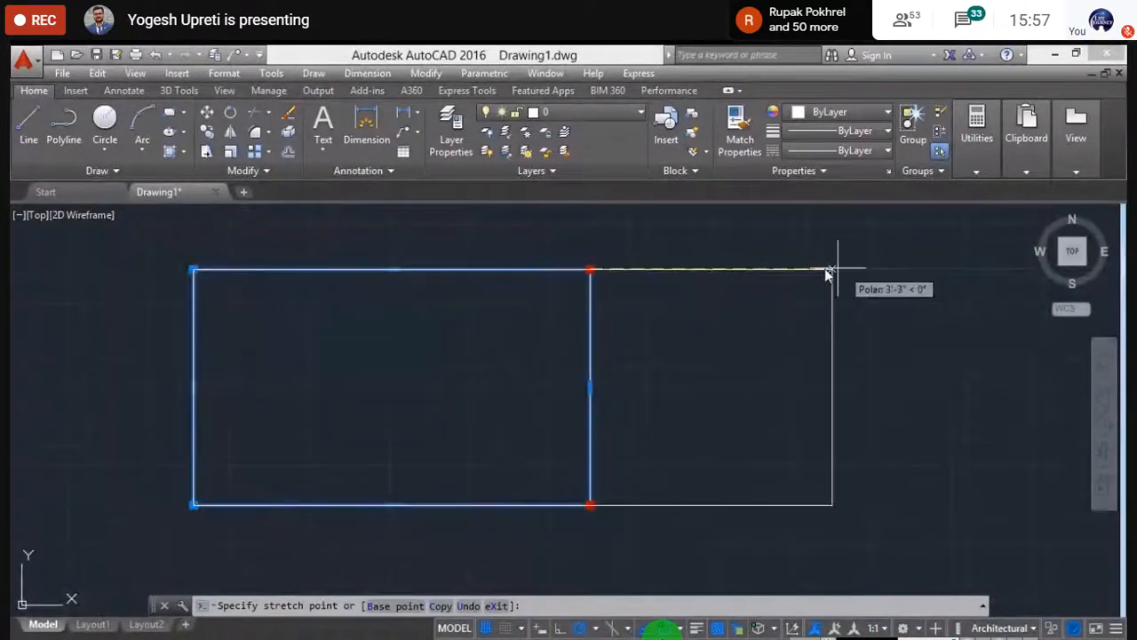
{"action": "left_click", "coordinate": [793, 270]}
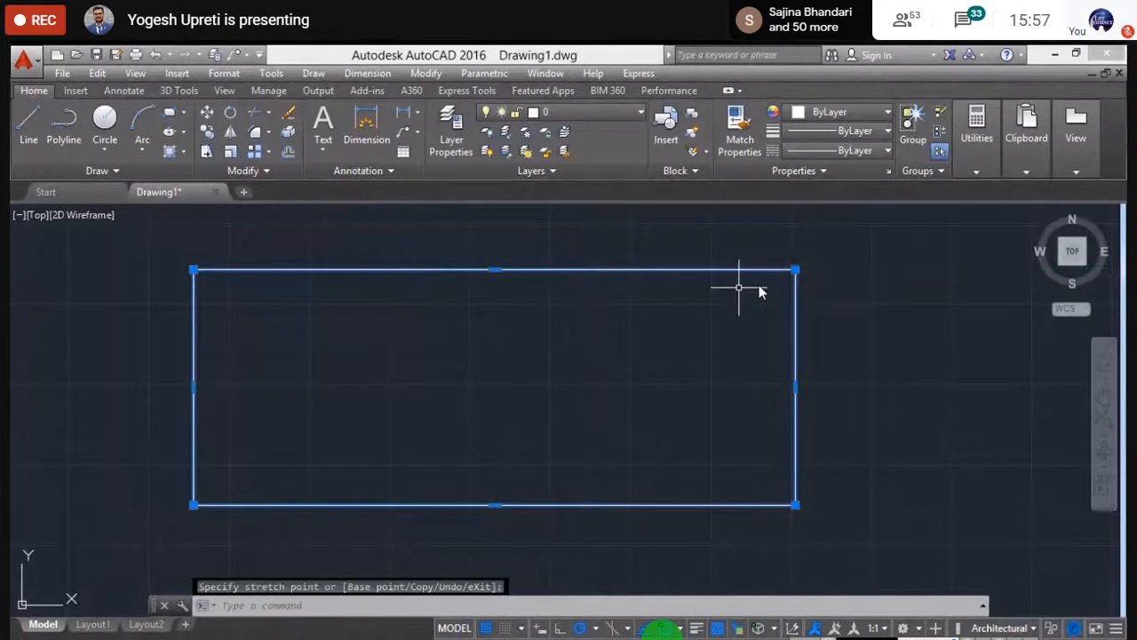
- Deselect, recentre the view on the widened rectangle, and select it again
{"action": "key", "text": "Escape"}
{"action": "scroll", "coordinate": [421, 352], "scroll_direction": "down", "scroll_amount": 6}
{"action": "scroll", "coordinate": [387, 400], "scroll_direction": "up", "scroll_amount": 3}
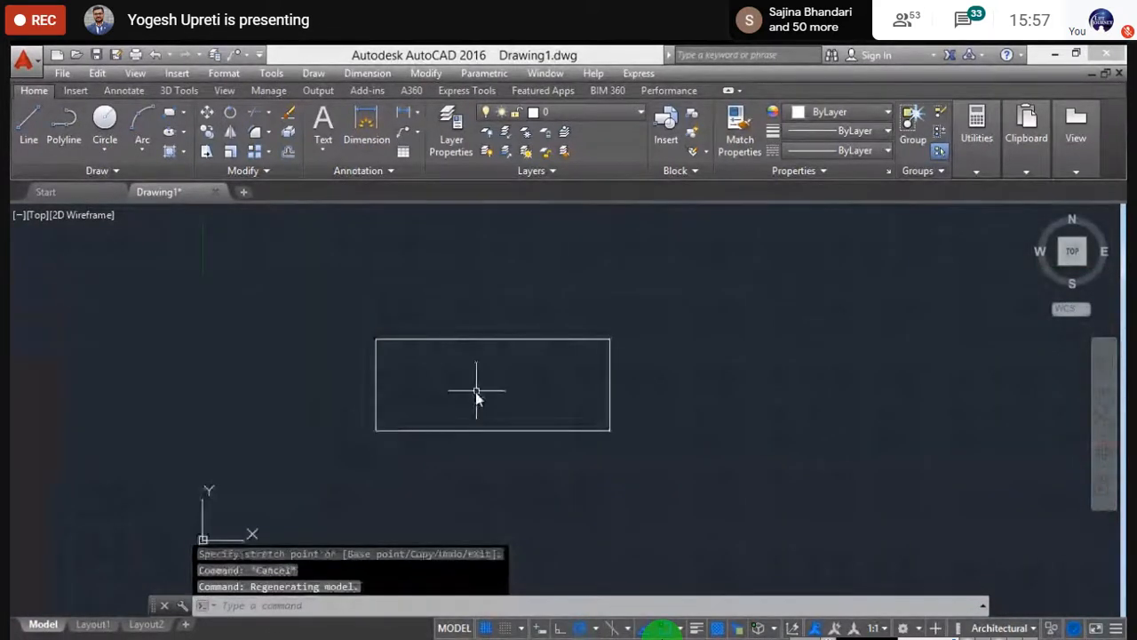
{"action": "scroll", "coordinate": [476, 391], "scroll_direction": "up", "scroll_amount": 2}
{"action": "middle_click_drag", "start_coordinate": [476, 390], "coordinate": [399, 393]}
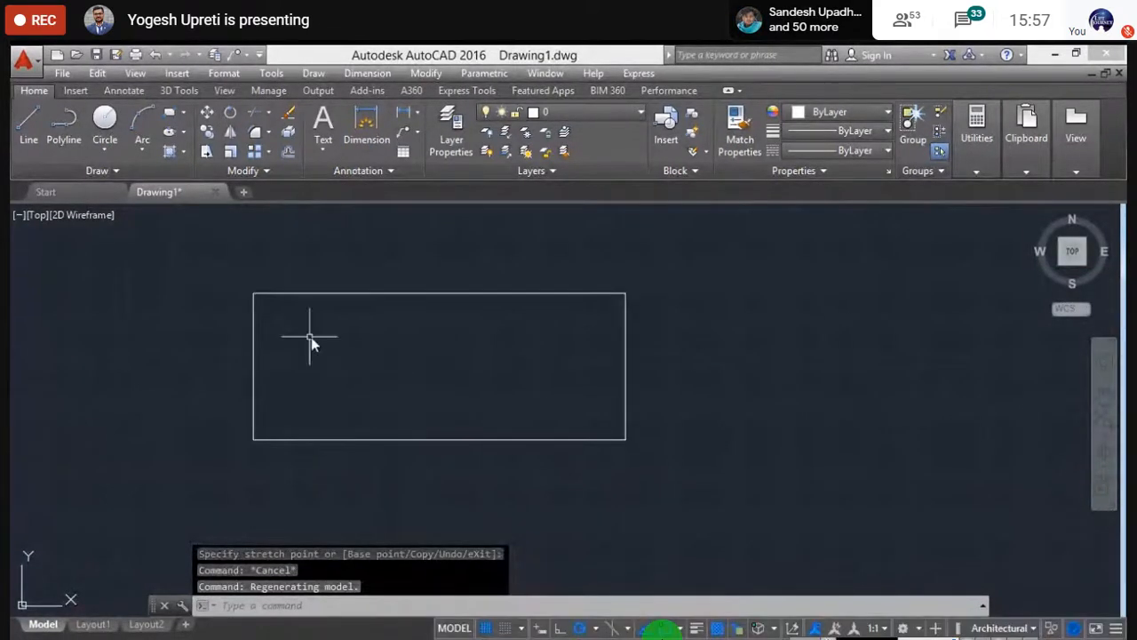
{"action": "left_click", "coordinate": [421, 295]}
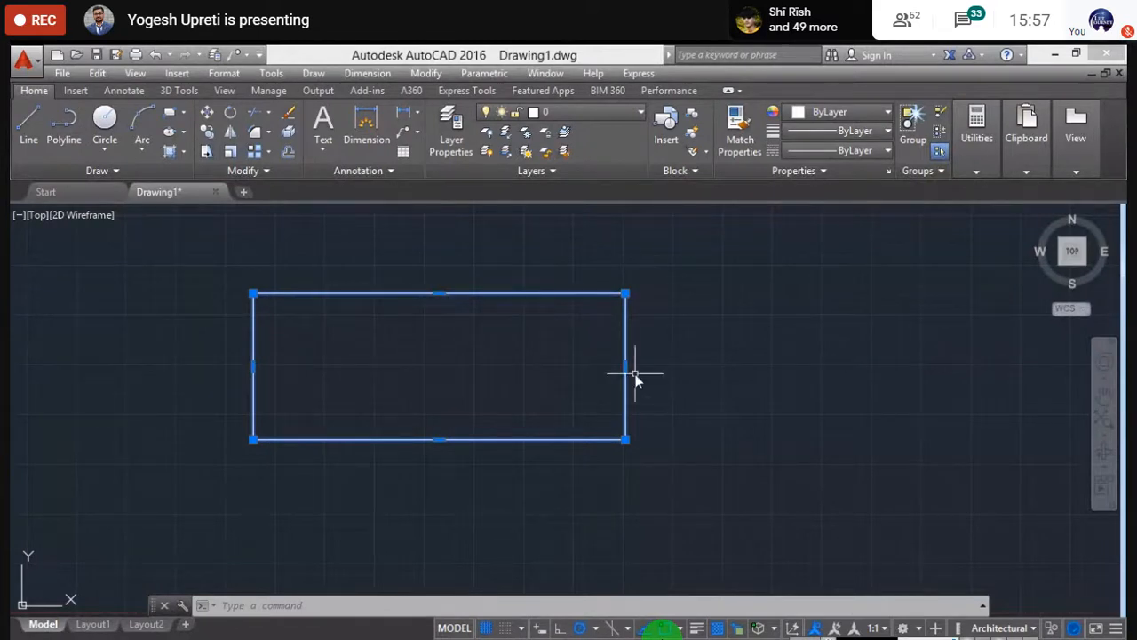
- Grab the bottom-edge midpoint grip and switch the grip edit from Stretch to Move
{"action": "left_click", "coordinate": [439, 439]}
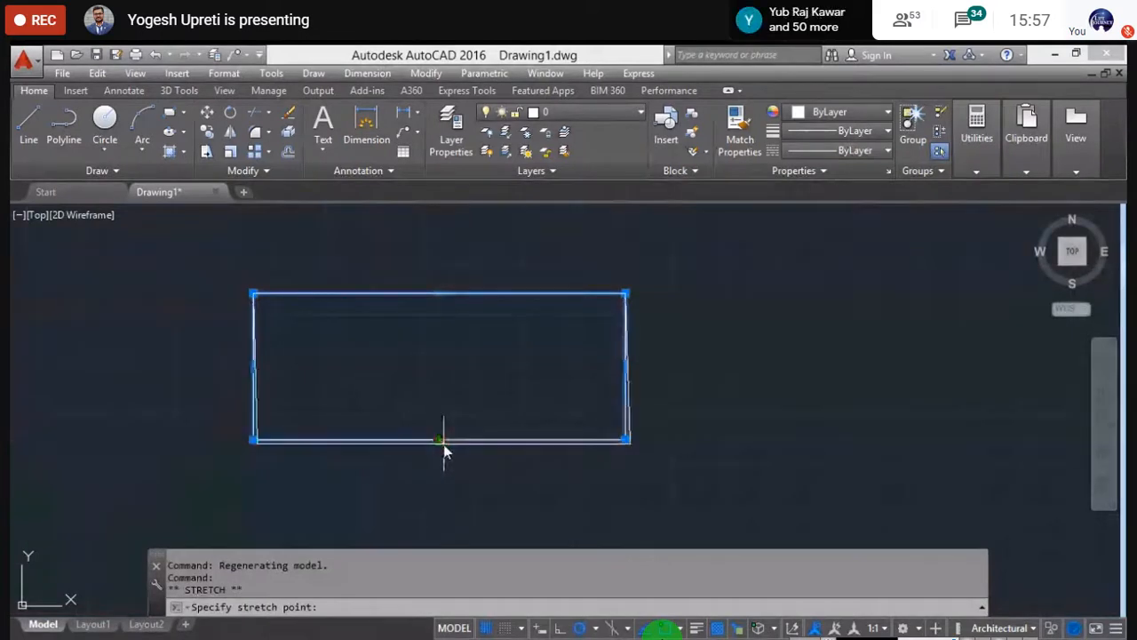
{"action": "key", "text": "space"}
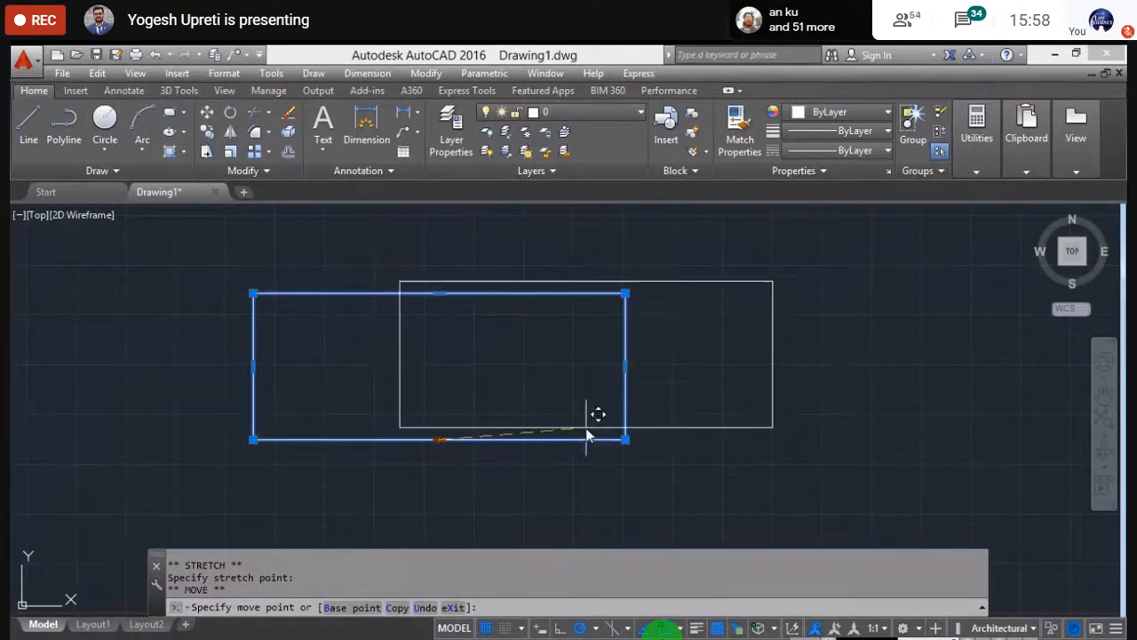
{"action": "scroll", "coordinate": [594, 418], "scroll_direction": "down", "scroll_amount": 4}
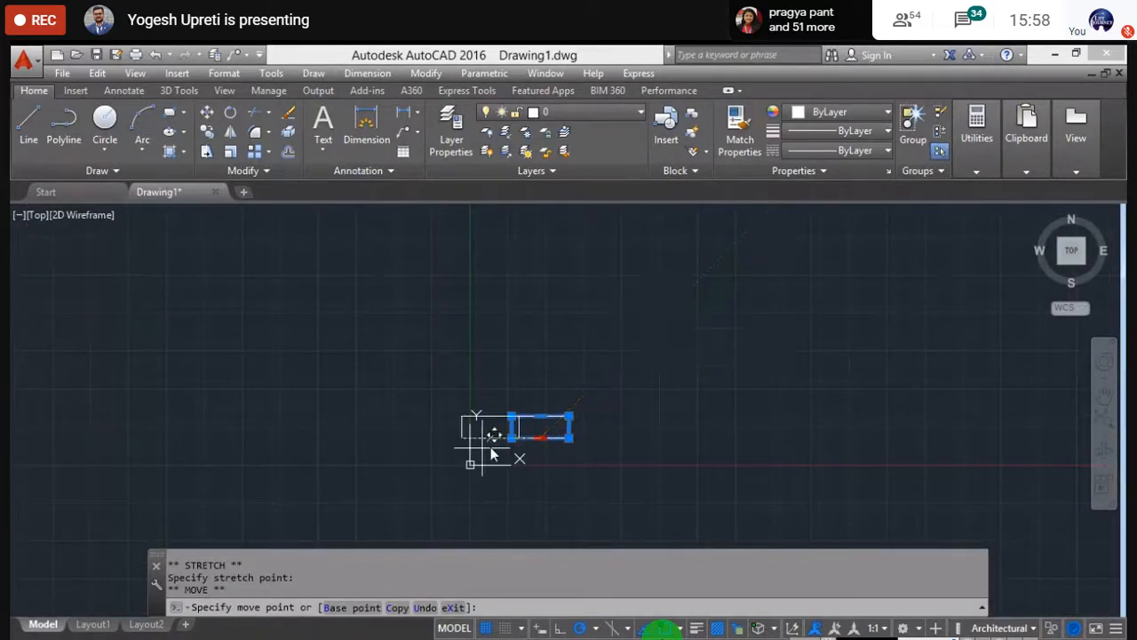
{"action": "scroll", "coordinate": [541, 434], "scroll_direction": "up", "scroll_amount": 4}
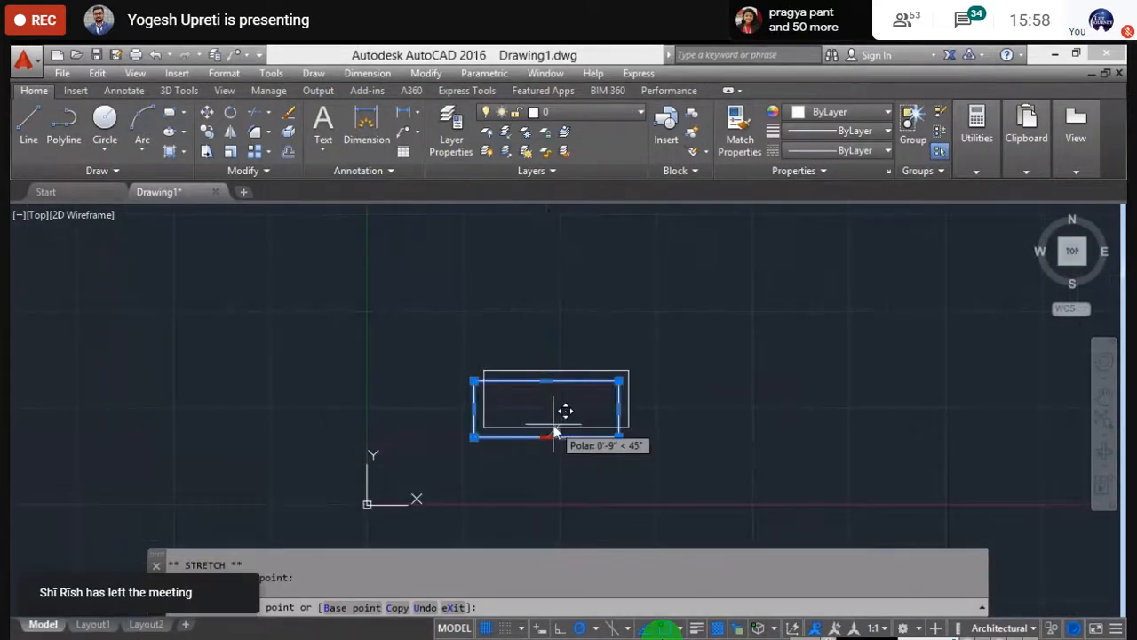
- Cycle the grip edit into Rotate to preview a rotation, then on to Scale
{"action": "key", "text": "space"}
{"action": "key", "text": "space"}
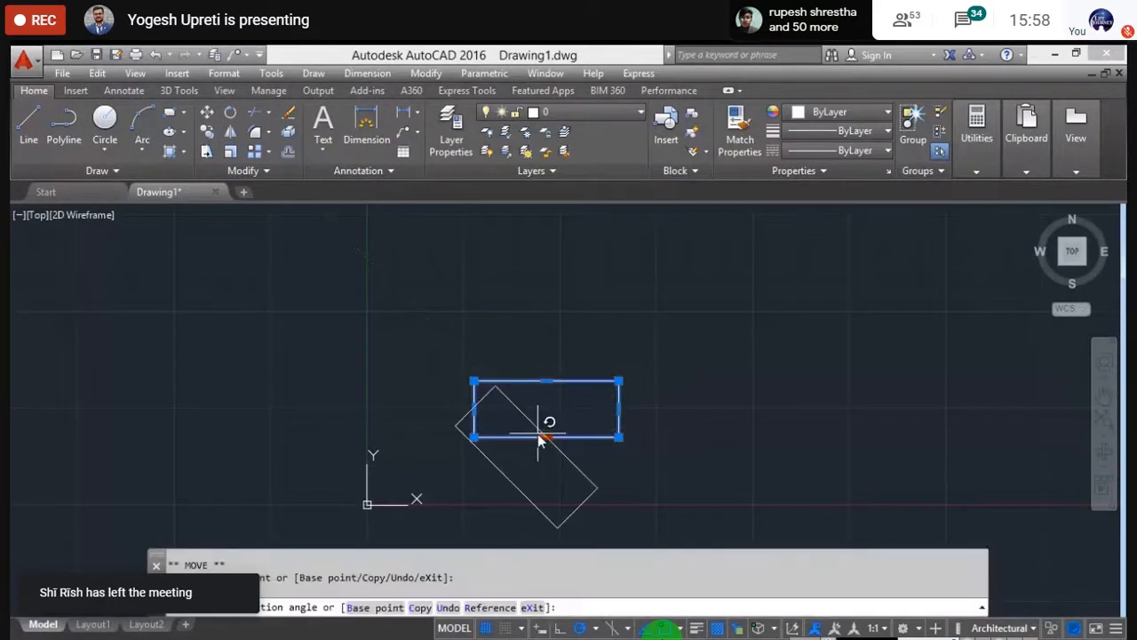
{"action": "scroll", "coordinate": [540, 437], "scroll_direction": "up", "scroll_amount": 6}
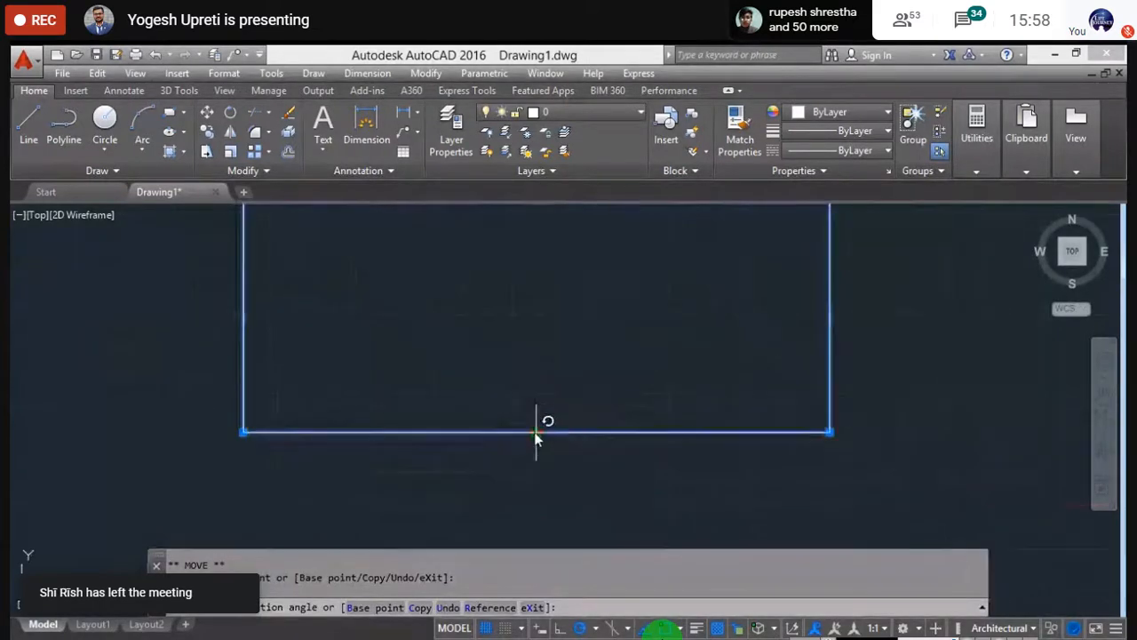
{"action": "scroll", "coordinate": [534, 436], "scroll_direction": "up", "scroll_amount": 3}
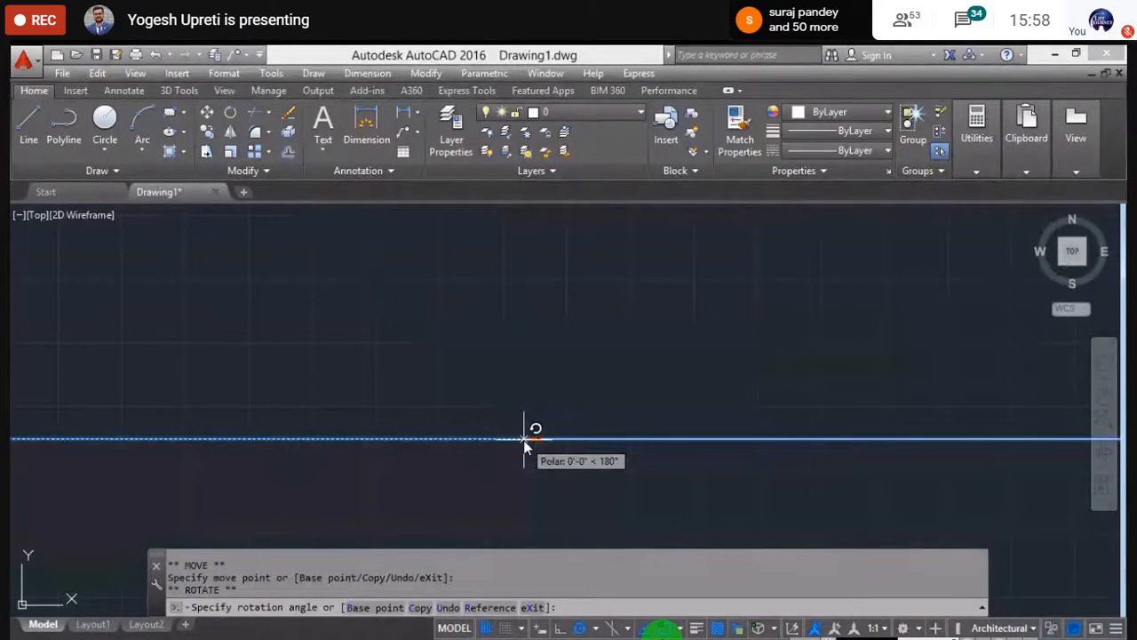
{"action": "scroll", "coordinate": [537, 439], "scroll_direction": "down", "scroll_amount": 4}
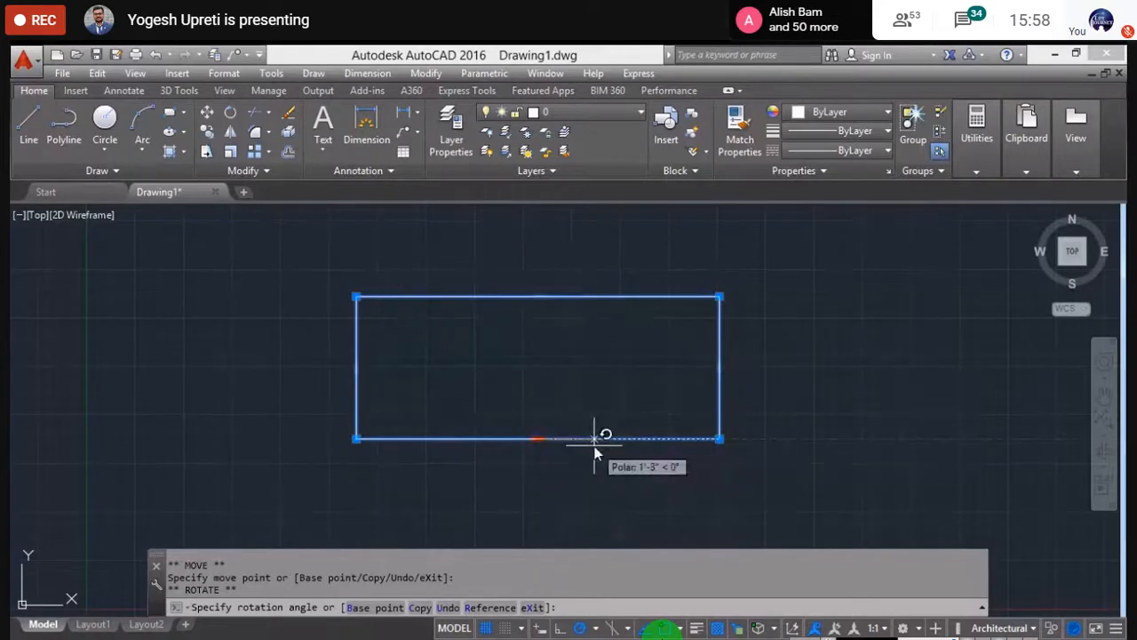
{"action": "middle_click_drag", "start_coordinate": [582, 440], "coordinate": [538, 439]}
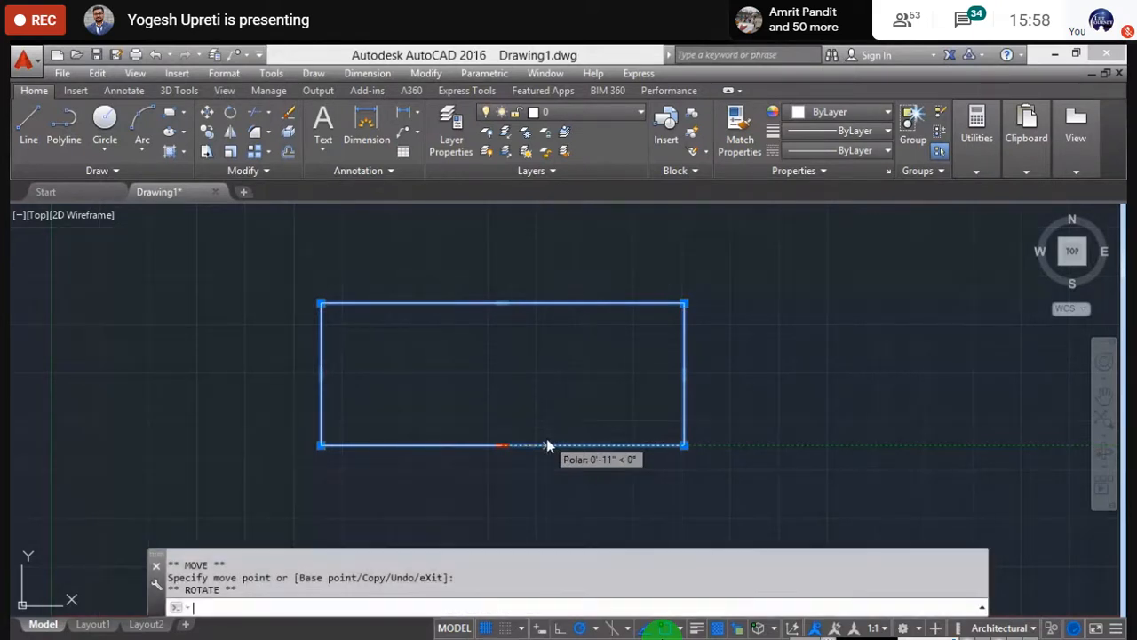
{"action": "key", "text": "space"}
- Preview grip scaling of the rectangle, then cancel it without applying
{"action": "scroll", "coordinate": [499, 405], "scroll_direction": "down", "scroll_amount": 3}
{"action": "scroll", "coordinate": [498, 403], "scroll_direction": "down", "scroll_amount": 4}
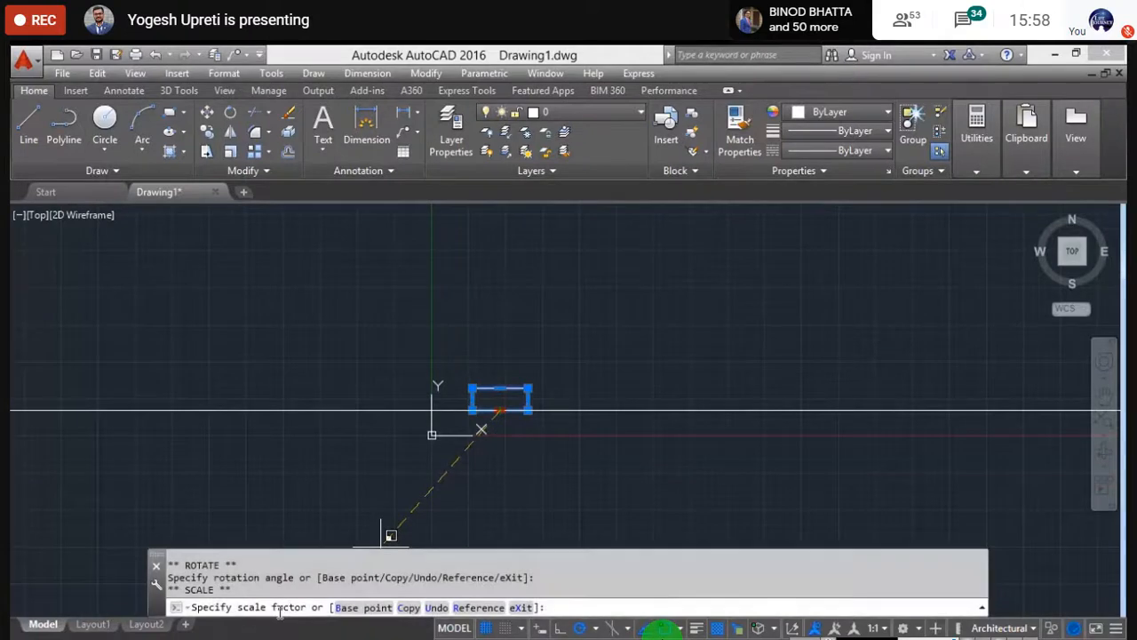
{"action": "scroll", "coordinate": [504, 404], "scroll_direction": "down", "scroll_amount": 2}
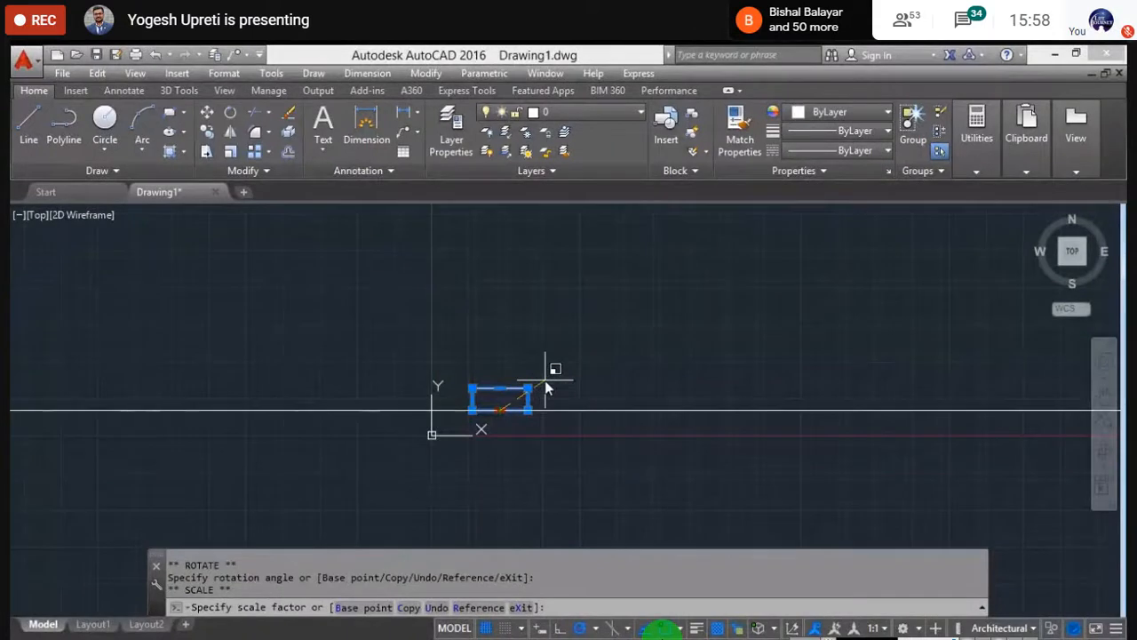
{"action": "key", "text": "Escape"}
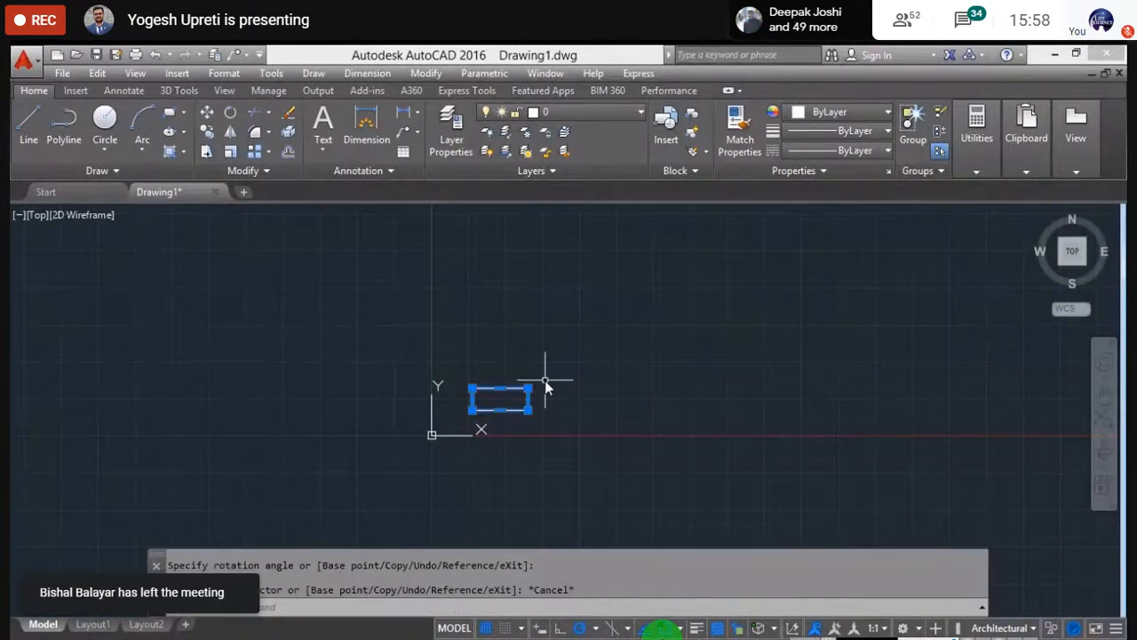
{"action": "key", "text": "Escape"}
- Window-select the rectangle and delete it, leaving the drawing empty
{"action": "left_click", "coordinate": [545, 421]}
{"action": "left_click", "coordinate": [475, 361]}
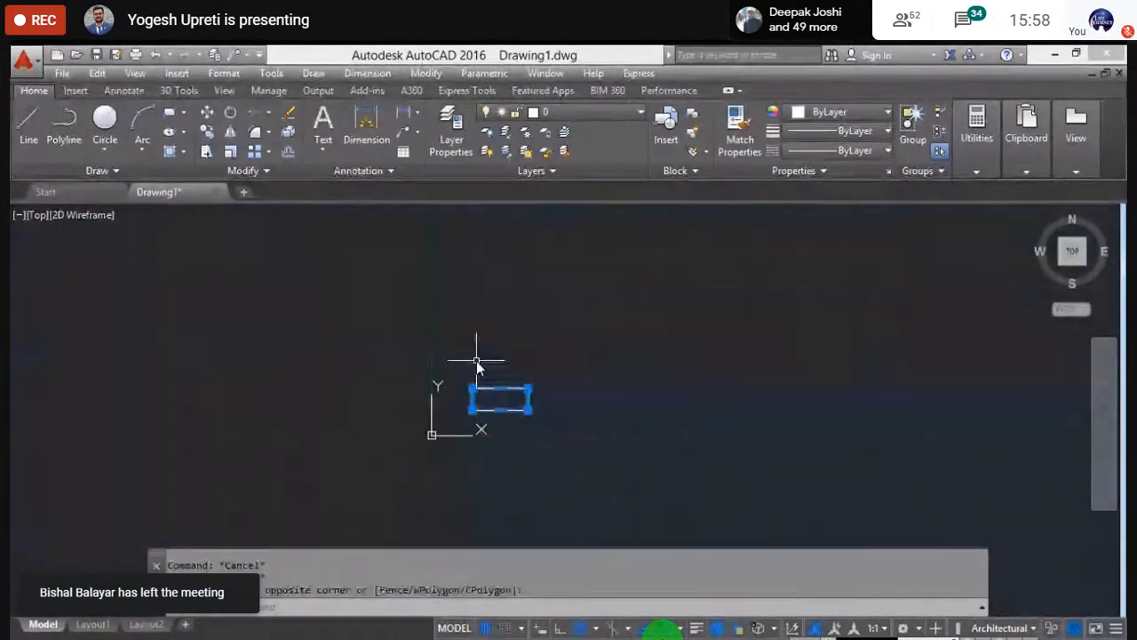
{"action": "key", "text": "Delete"}
{"action": "scroll", "coordinate": [530, 442], "scroll_direction": "up", "scroll_amount": 5}
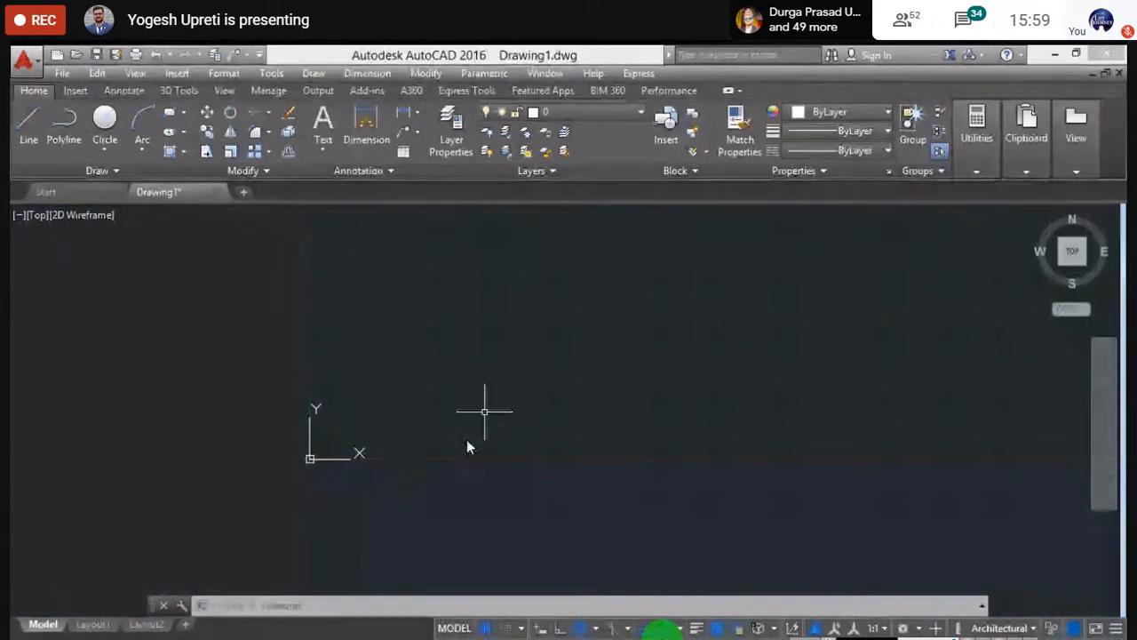
{"action": "middle_click_drag", "start_coordinate": [495, 366], "coordinate": [304, 495]}
{"action": "scroll", "coordinate": [271, 374], "scroll_direction": "down", "scroll_amount": 1}
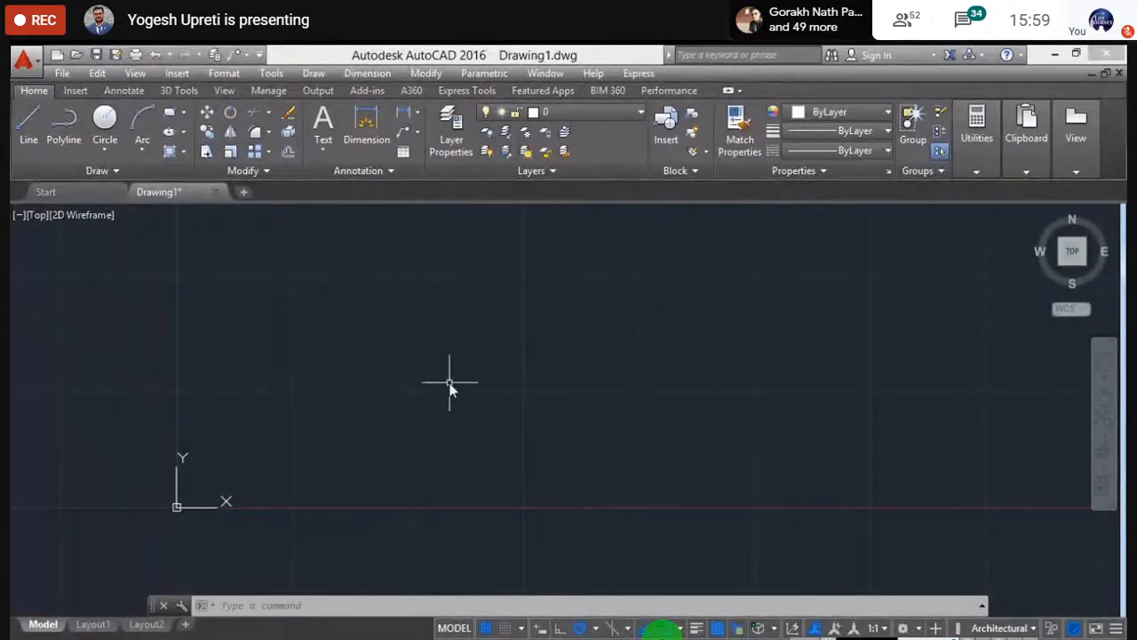
{"action": "scroll", "coordinate": [444, 387], "scroll_direction": "up", "scroll_amount": 1}
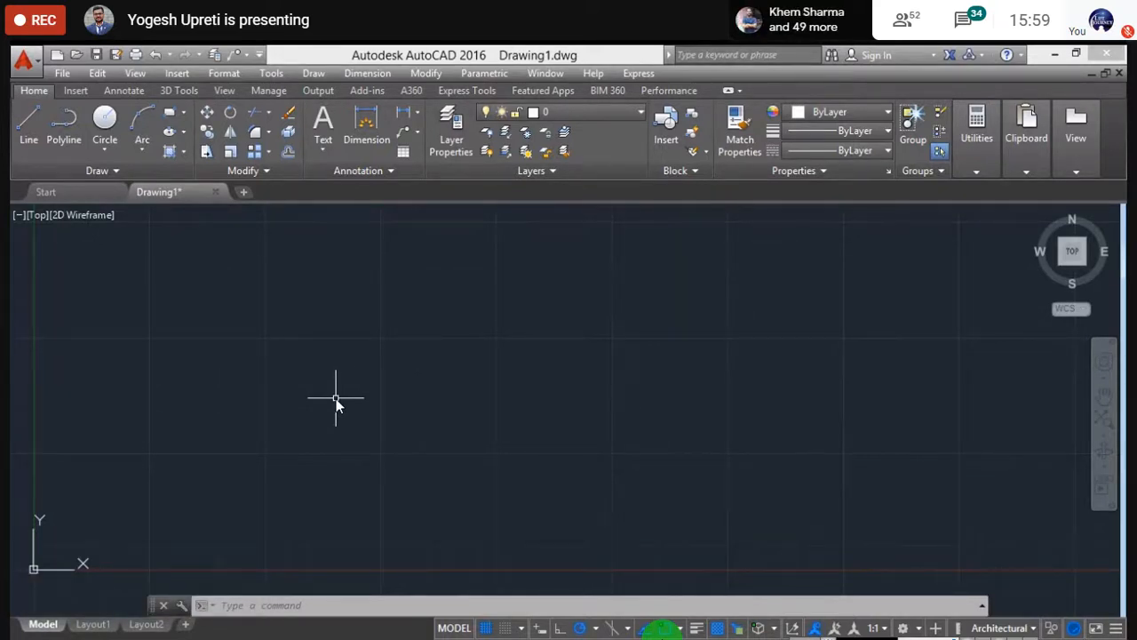
{"action": "key", "text": "F7"}
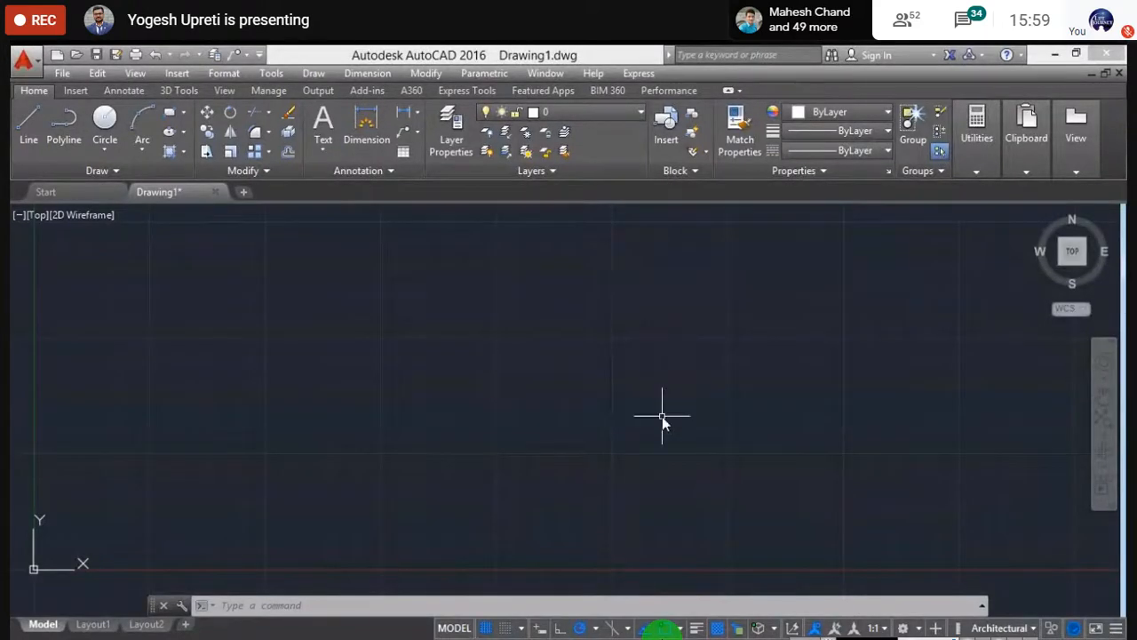
- Start a PL polyline with a straight left side, then a rounded top arc and a scooped arc
{"action": "type", "text": "pl"}
{"action": "key", "text": "Return"}
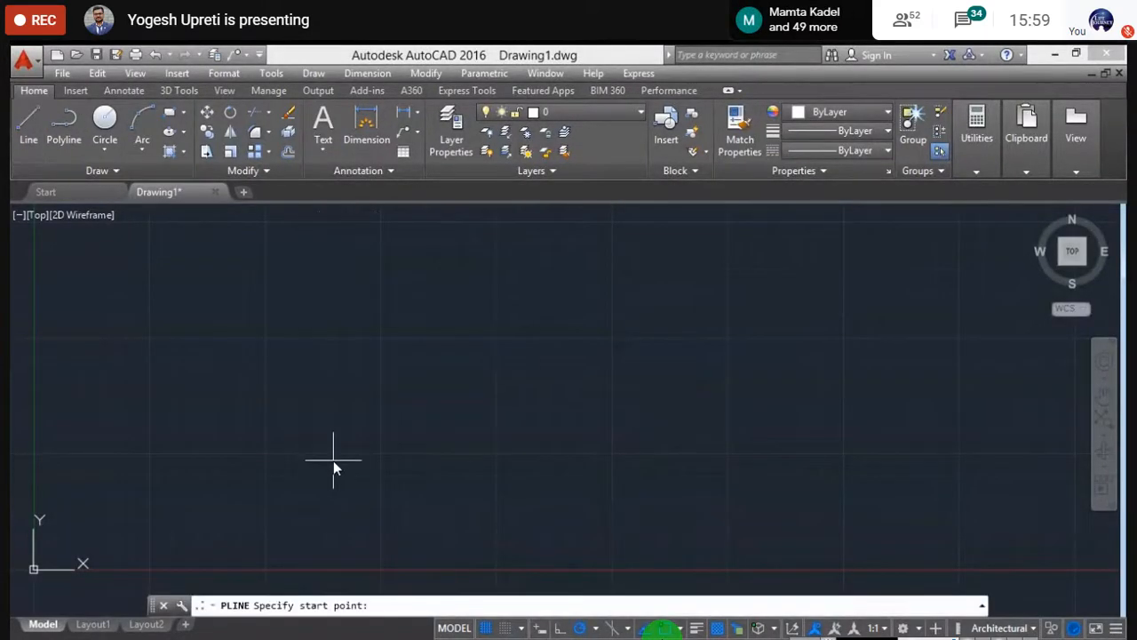
{"action": "left_click", "coordinate": [333, 461]}
{"action": "left_click", "coordinate": [333, 330]}
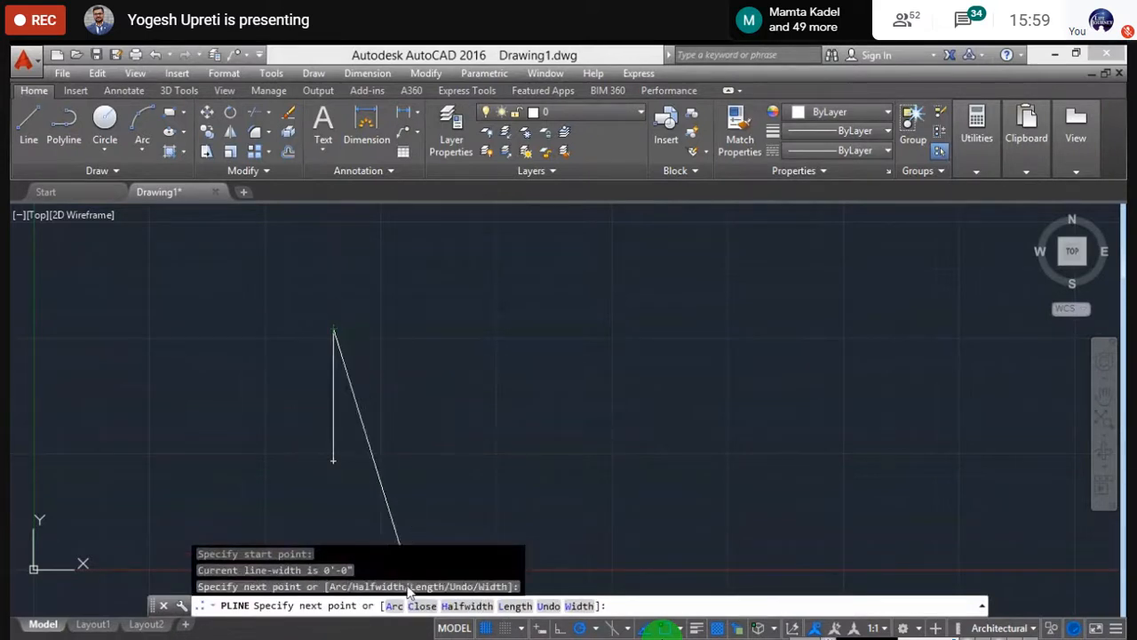
{"action": "type", "text": "a"}
{"action": "key", "text": "Return"}
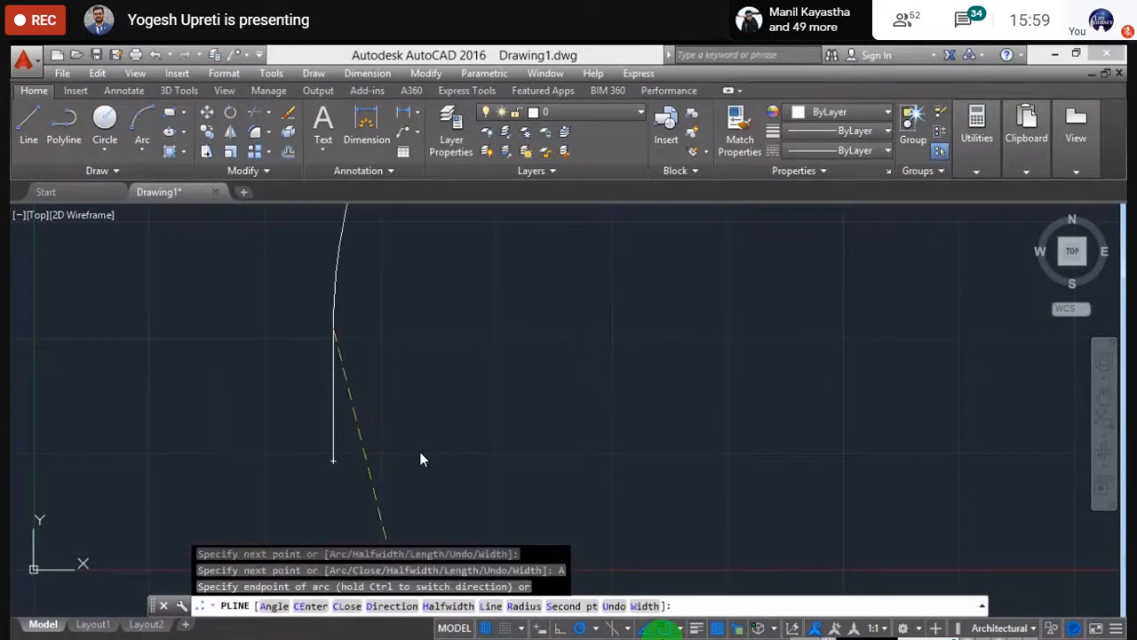
{"action": "left_click", "coordinate": [446, 329]}
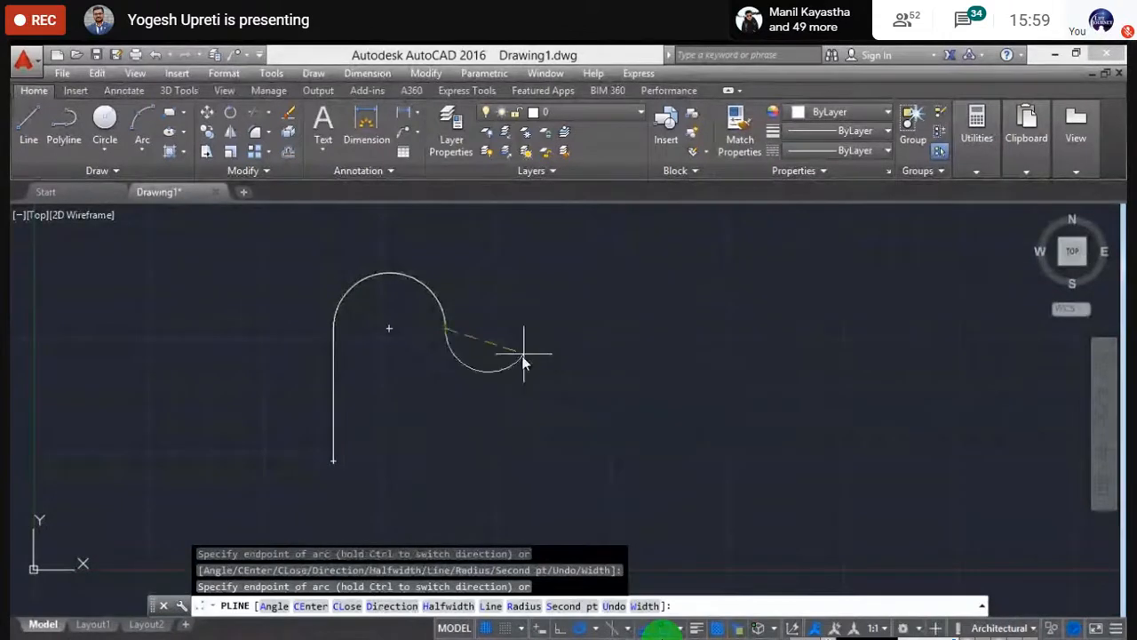
{"action": "left_click", "coordinate": [557, 357]}
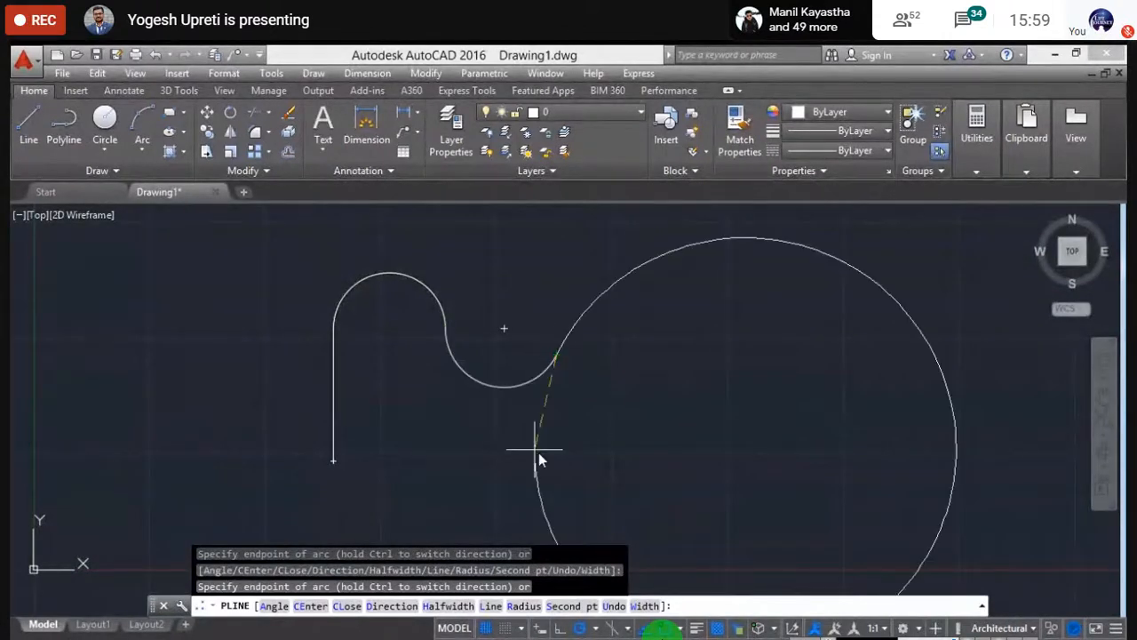
- Switch back to line segments for the right side and base, closing at the start point
{"action": "left_click", "coordinate": [491, 605]}
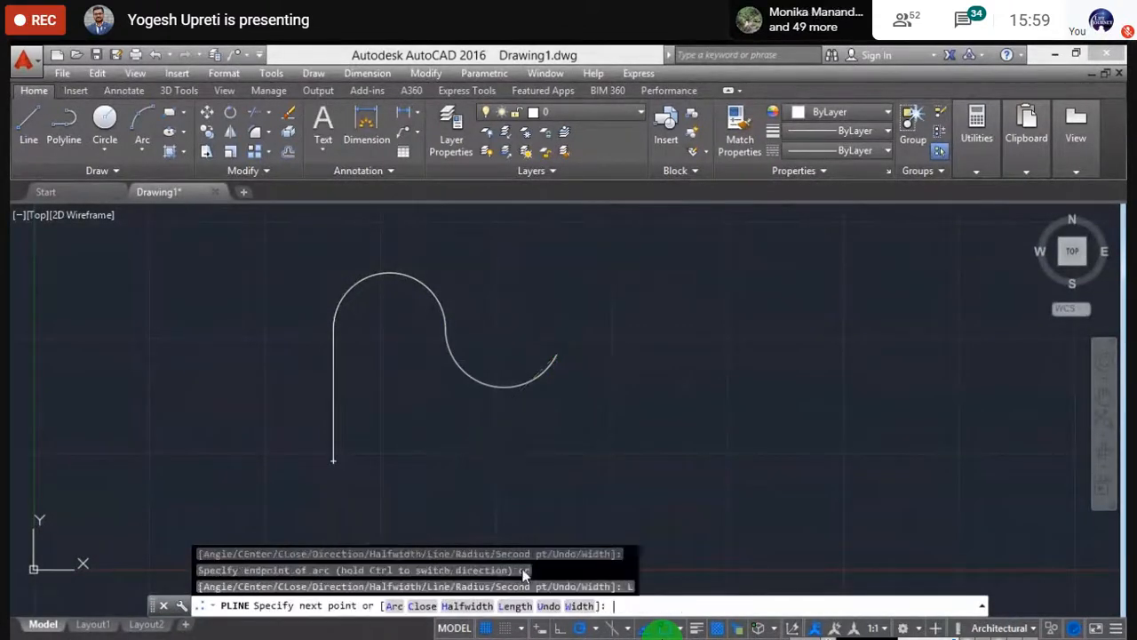
{"action": "left_click", "coordinate": [556, 464]}
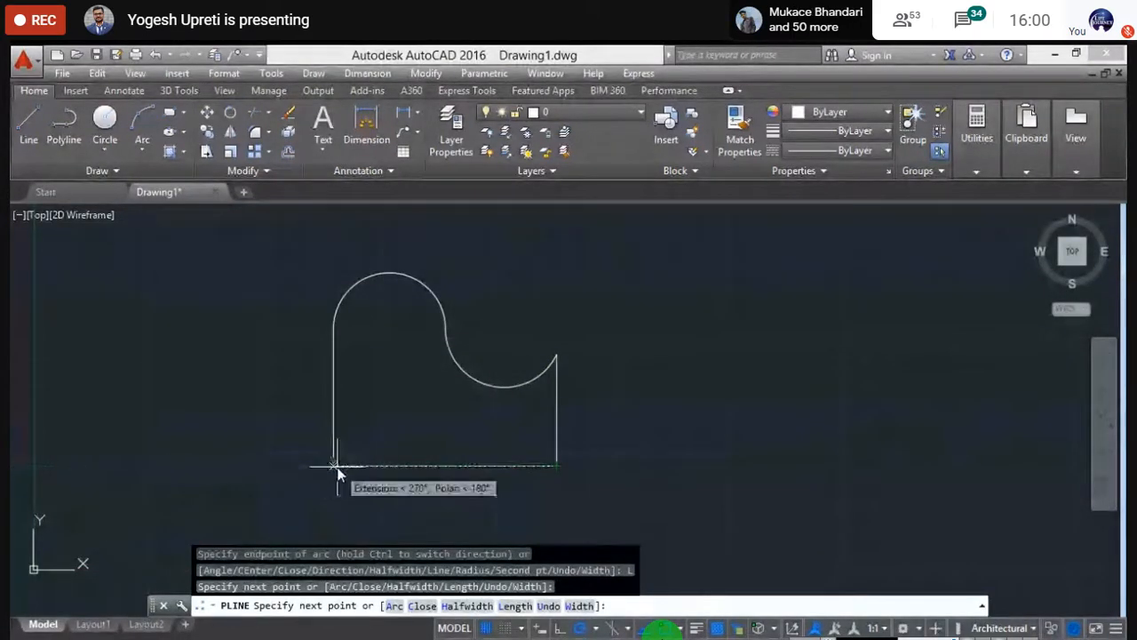
{"action": "left_click", "coordinate": [334, 466]}
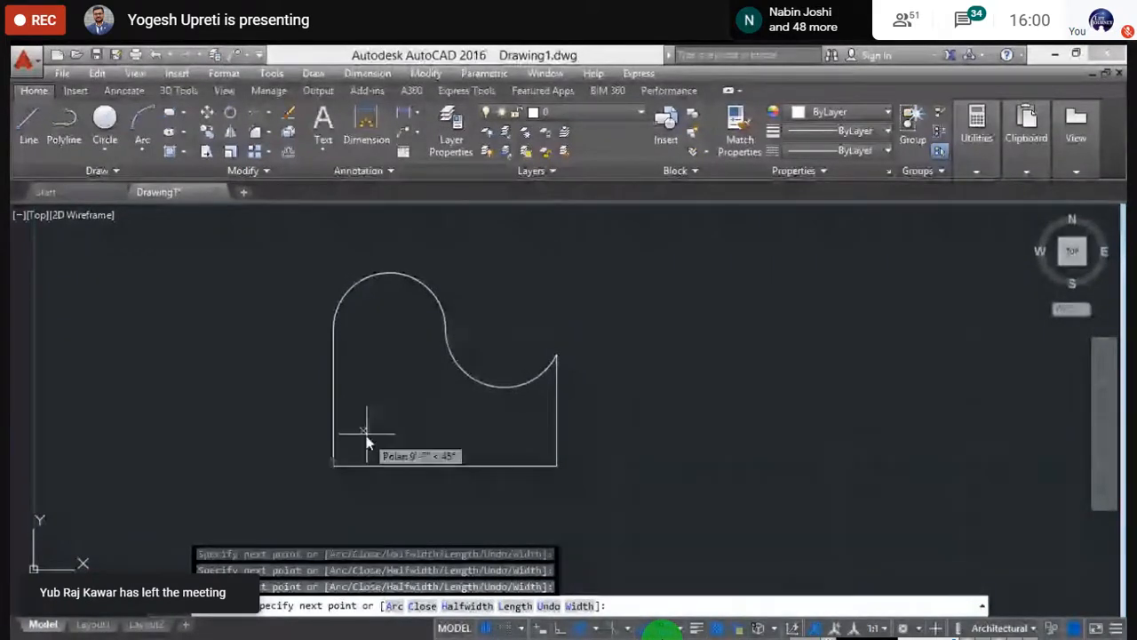
{"action": "key", "text": "Escape"}
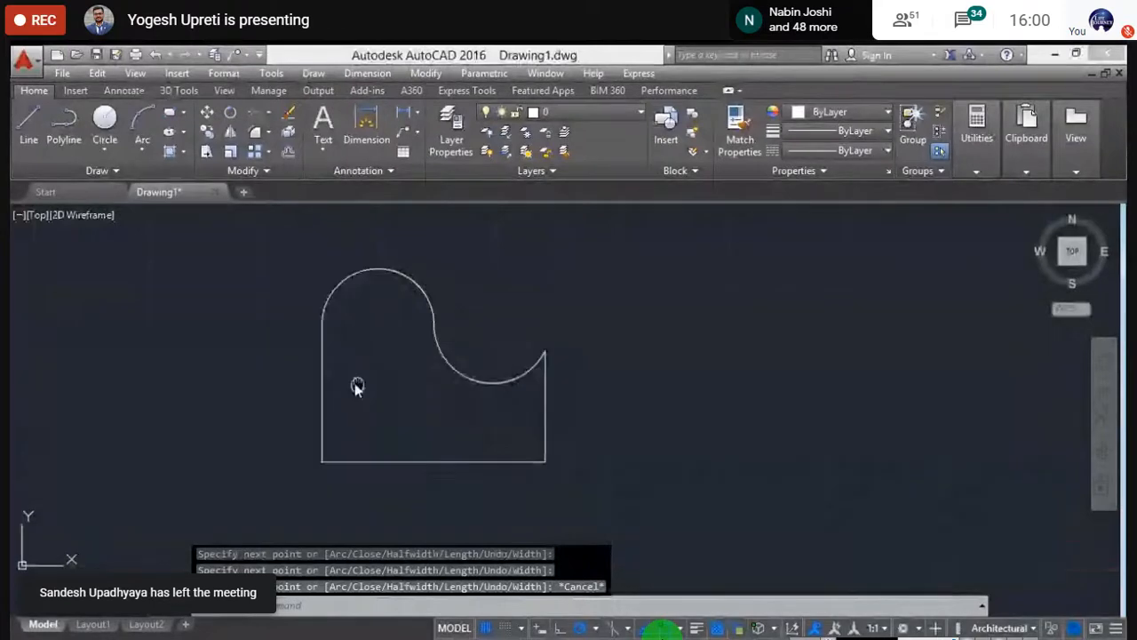
- Recentre the view on the shape and toggle the grid off and back on with F7
{"action": "scroll", "coordinate": [321, 359], "scroll_direction": "up", "scroll_amount": 2}
{"action": "scroll", "coordinate": [322, 358], "scroll_direction": "down", "scroll_amount": 2}
{"action": "scroll", "coordinate": [320, 364], "scroll_direction": "up", "scroll_amount": 2}
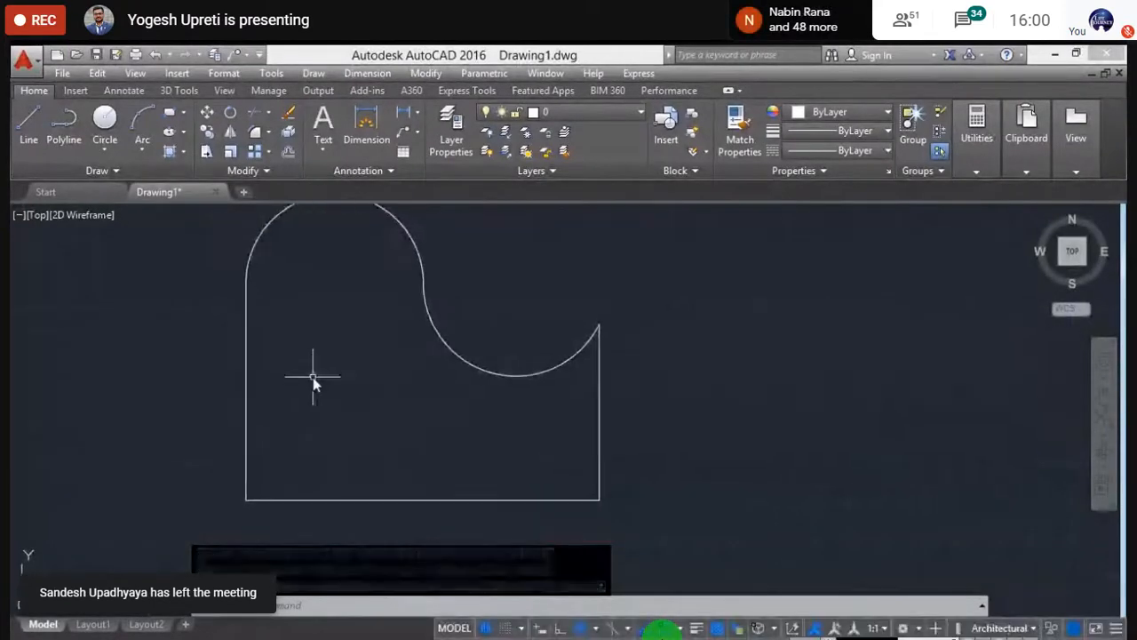
{"action": "scroll", "coordinate": [317, 391], "scroll_direction": "down", "scroll_amount": 2}
{"action": "middle_click_drag", "start_coordinate": [320, 400], "coordinate": [412, 410]}
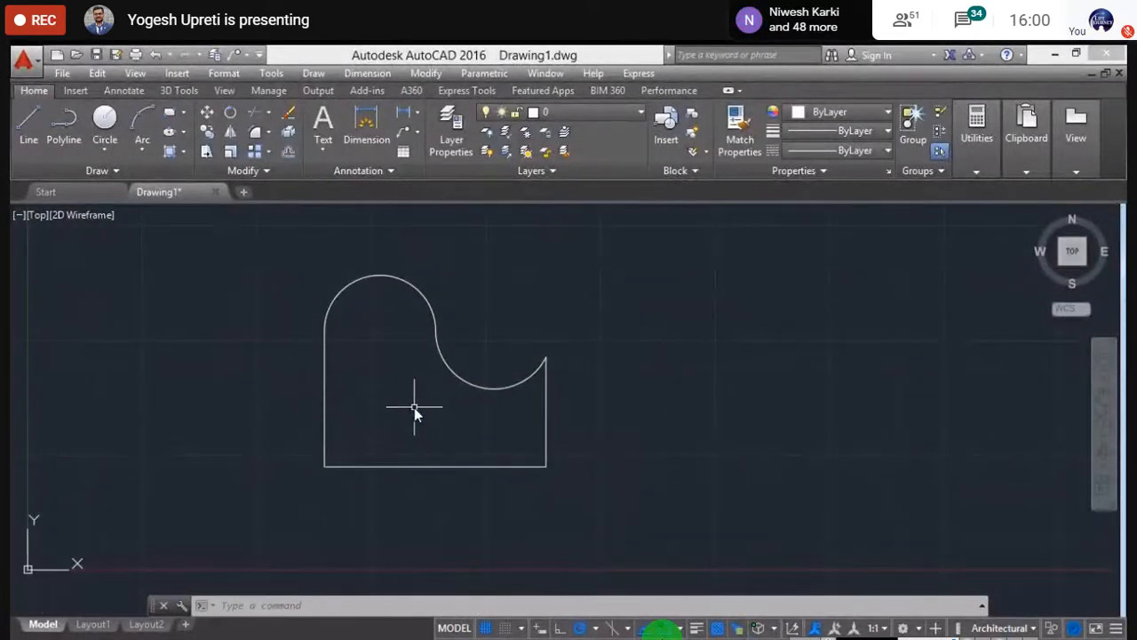
{"action": "key", "text": "F7"}
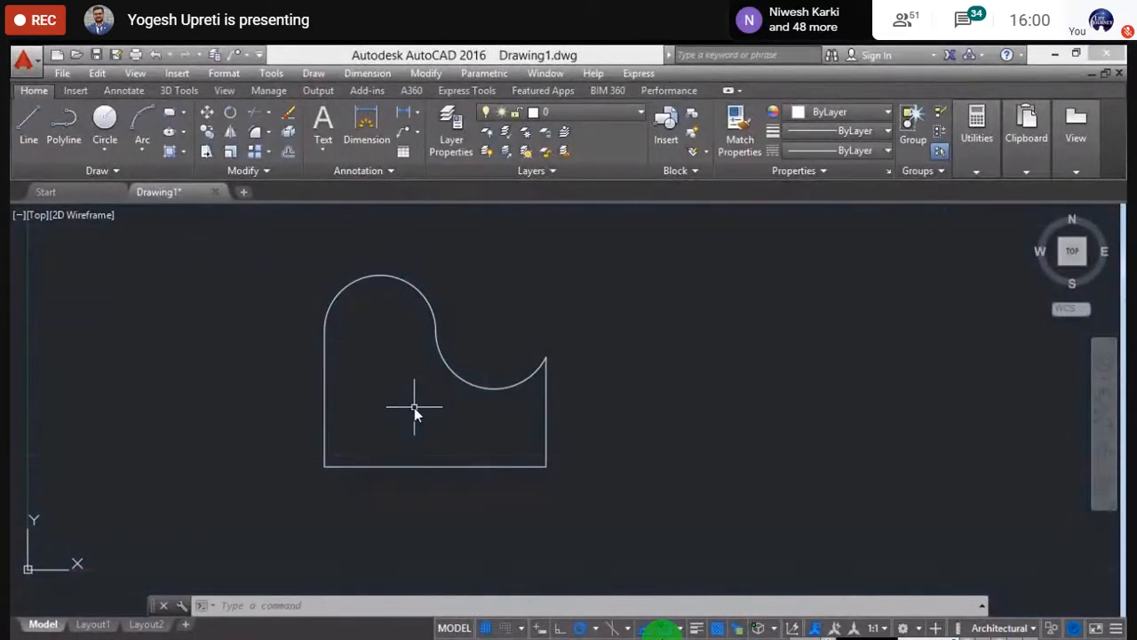
{"action": "key", "text": "F7"}
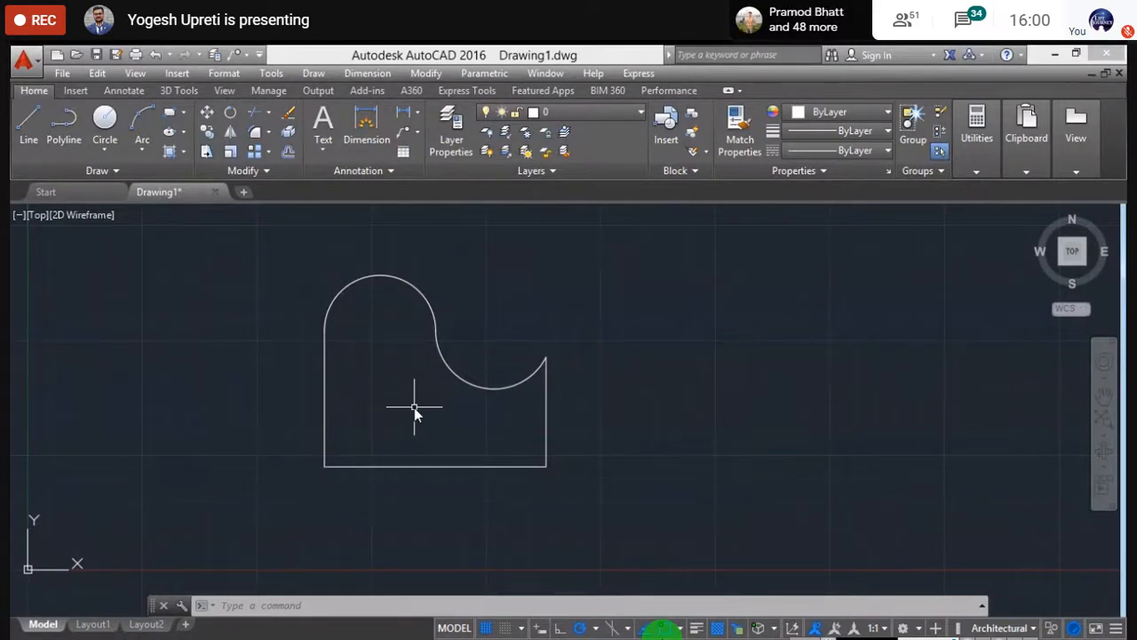
- Look through the Utilities Measure options and pan the view to frame the shape
{"action": "left_click", "coordinate": [970, 151]}
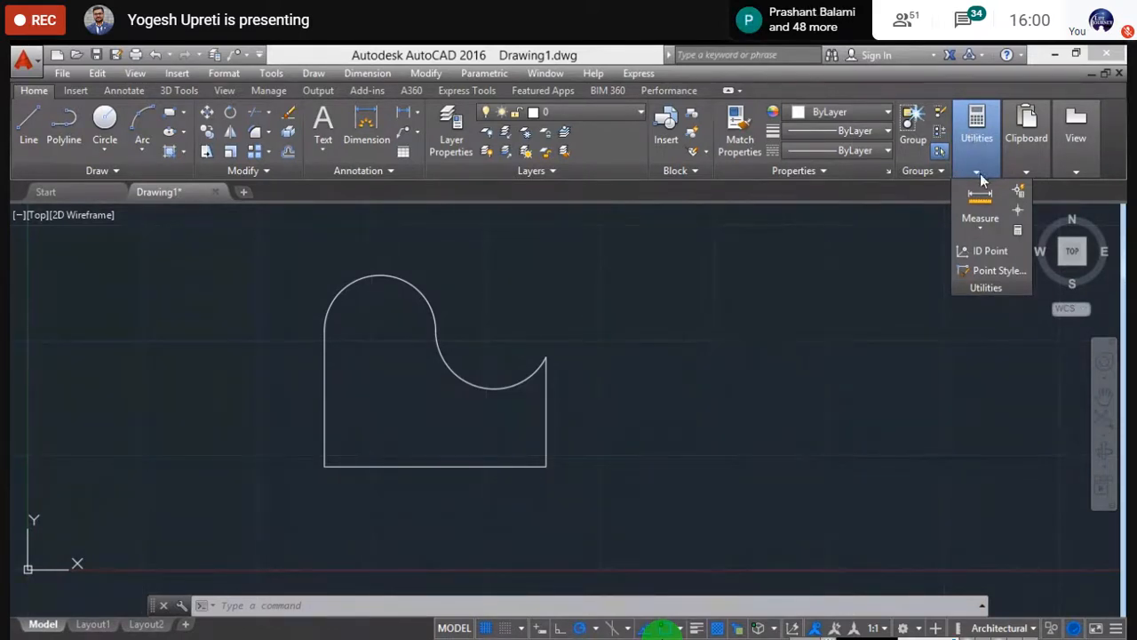
{"action": "left_click", "coordinate": [987, 224]}
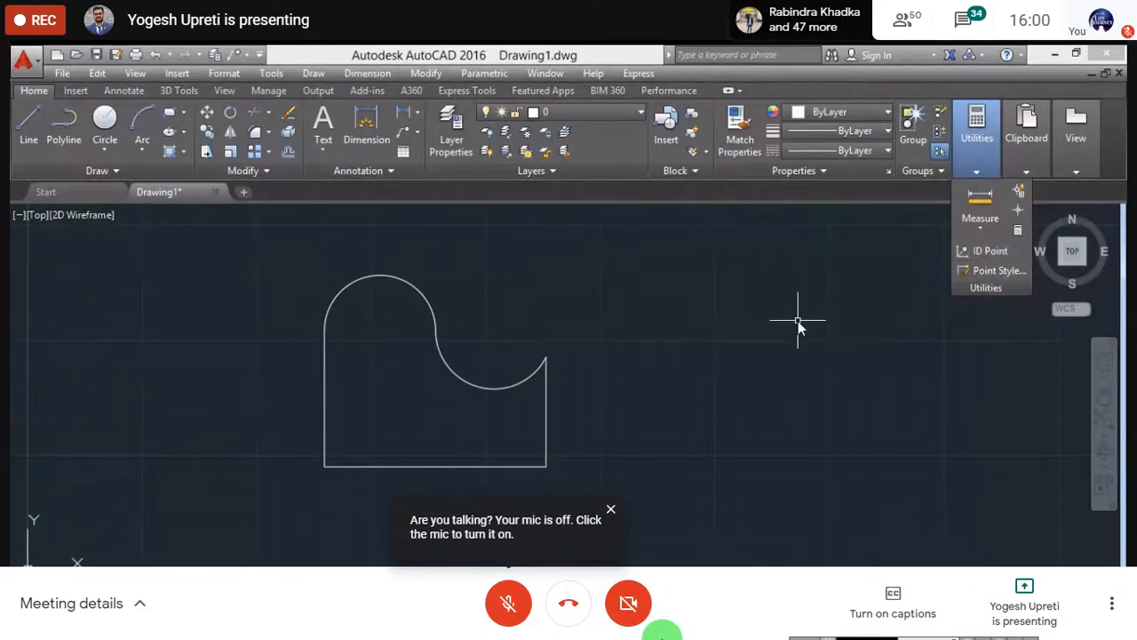
{"action": "middle_click_drag", "start_coordinate": [627, 383], "coordinate": [671, 424]}
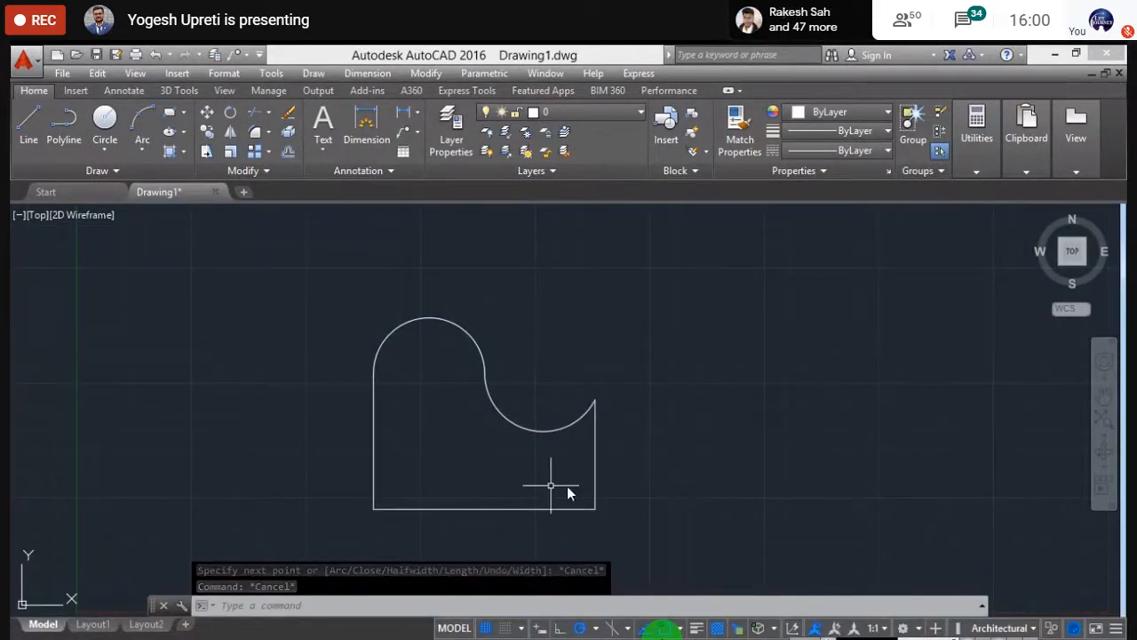
{"action": "middle_click_drag", "start_coordinate": [567, 486], "coordinate": [577, 444]}
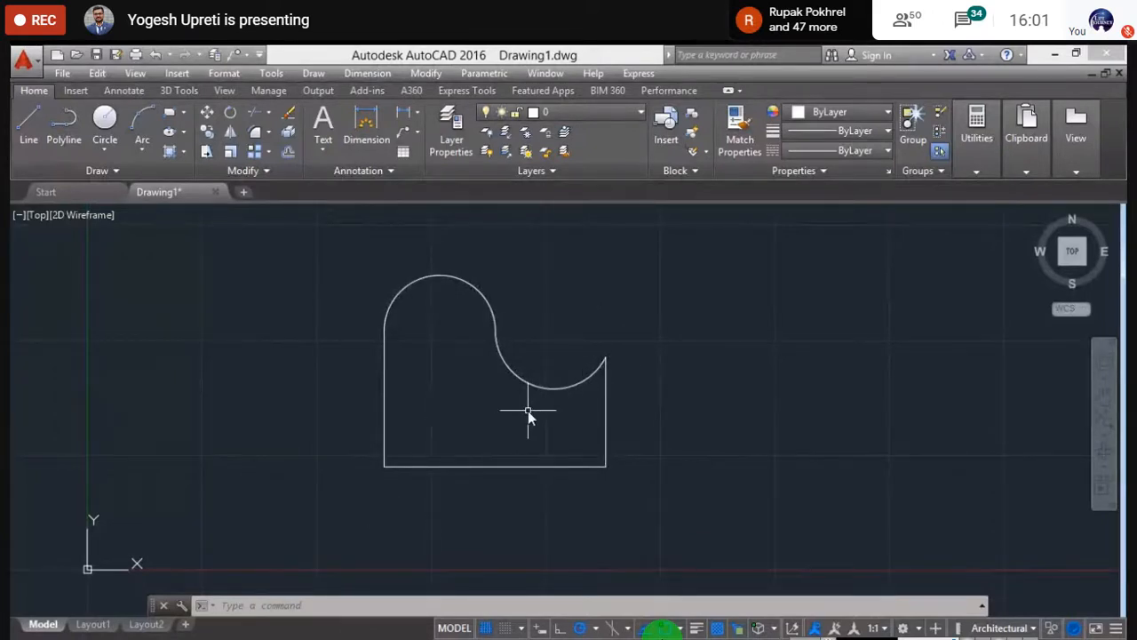
{"action": "middle_click_drag", "start_coordinate": [530, 399], "coordinate": [520, 406]}
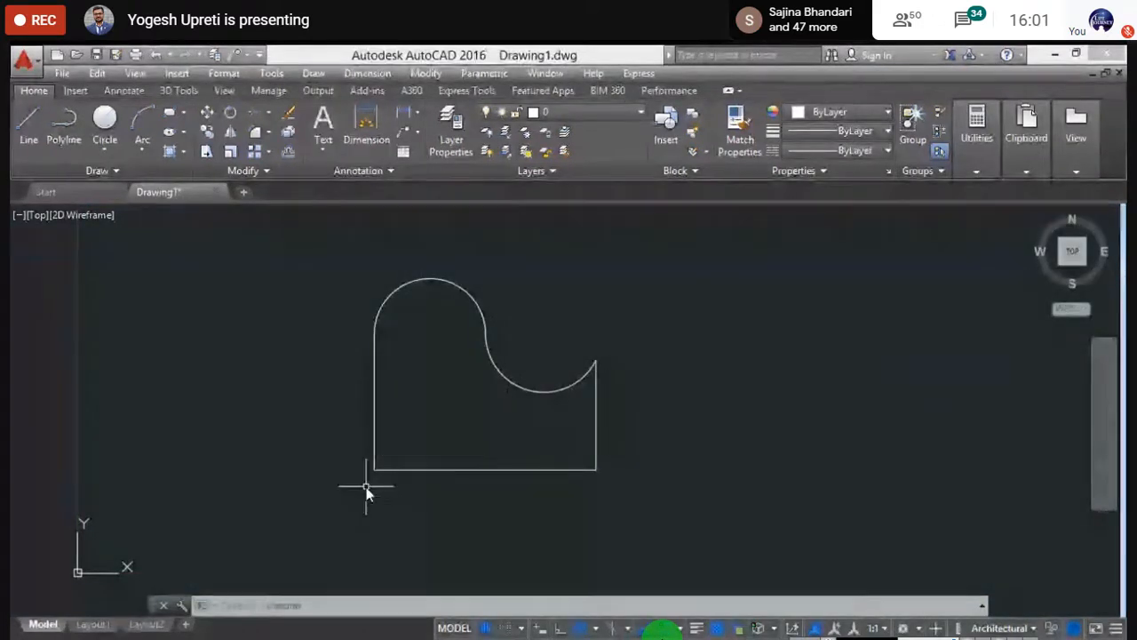
- Measure Distance from the shape's bottom-left to bottom-right corner, reading 50'-3"
{"action": "left_click", "coordinate": [977, 128]}
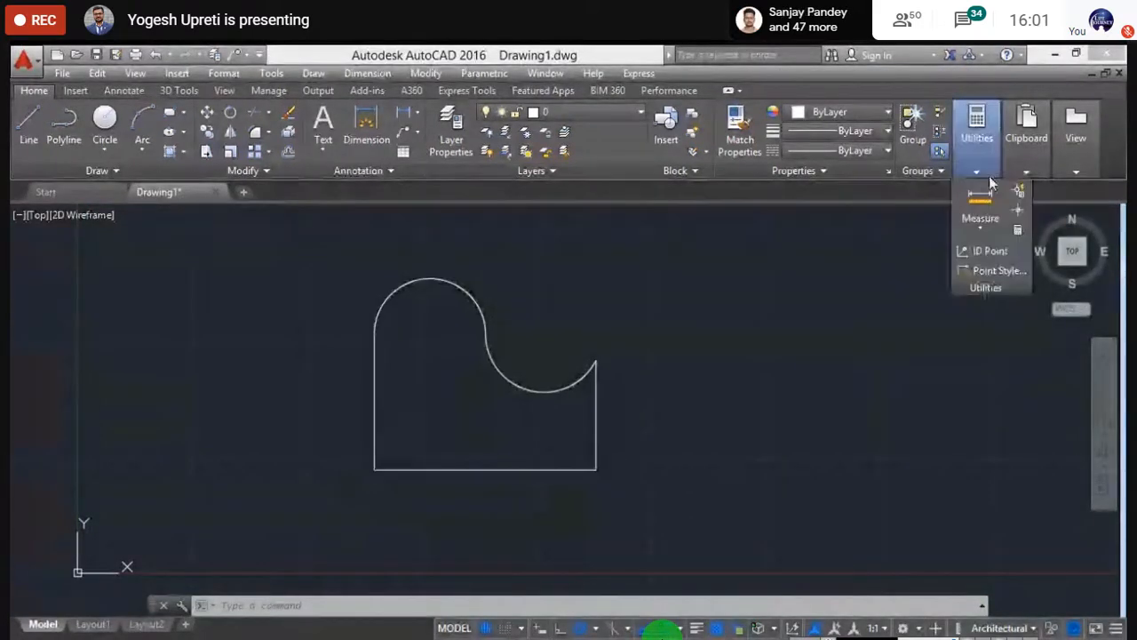
{"action": "left_click", "coordinate": [987, 230]}
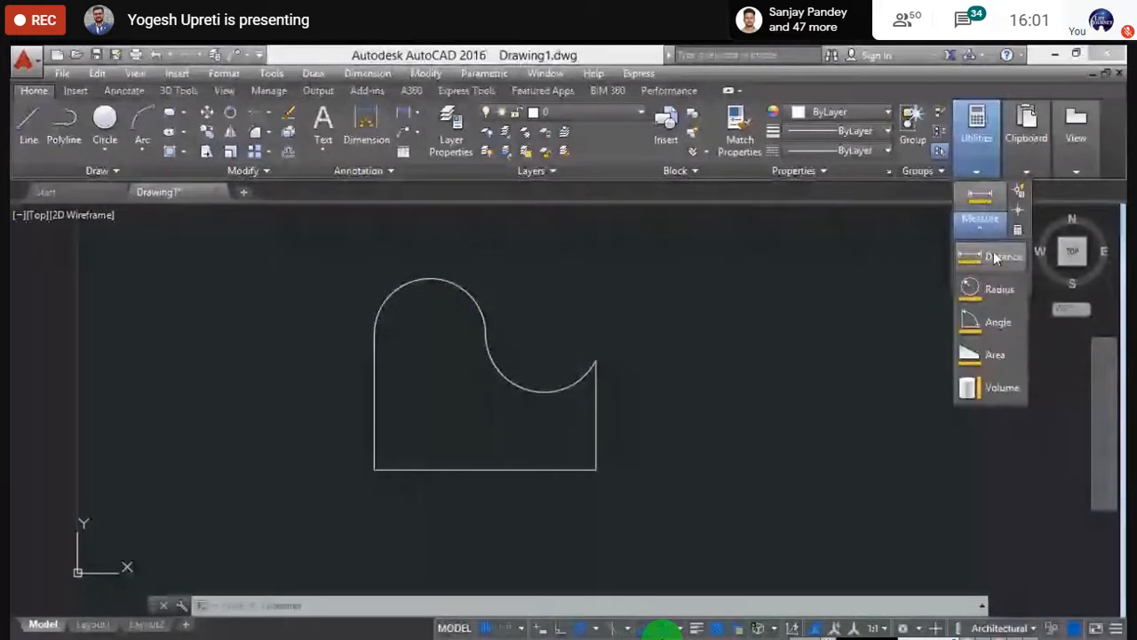
{"action": "left_click", "coordinate": [995, 256]}
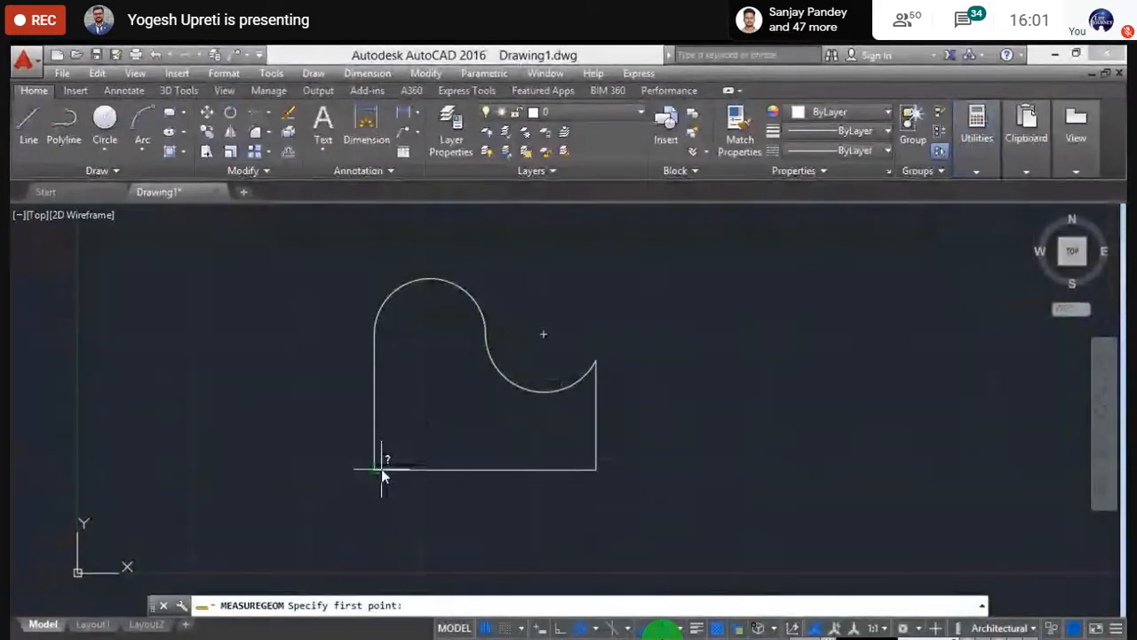
{"action": "left_click", "coordinate": [375, 470]}
{"action": "left_click", "coordinate": [596, 469]}
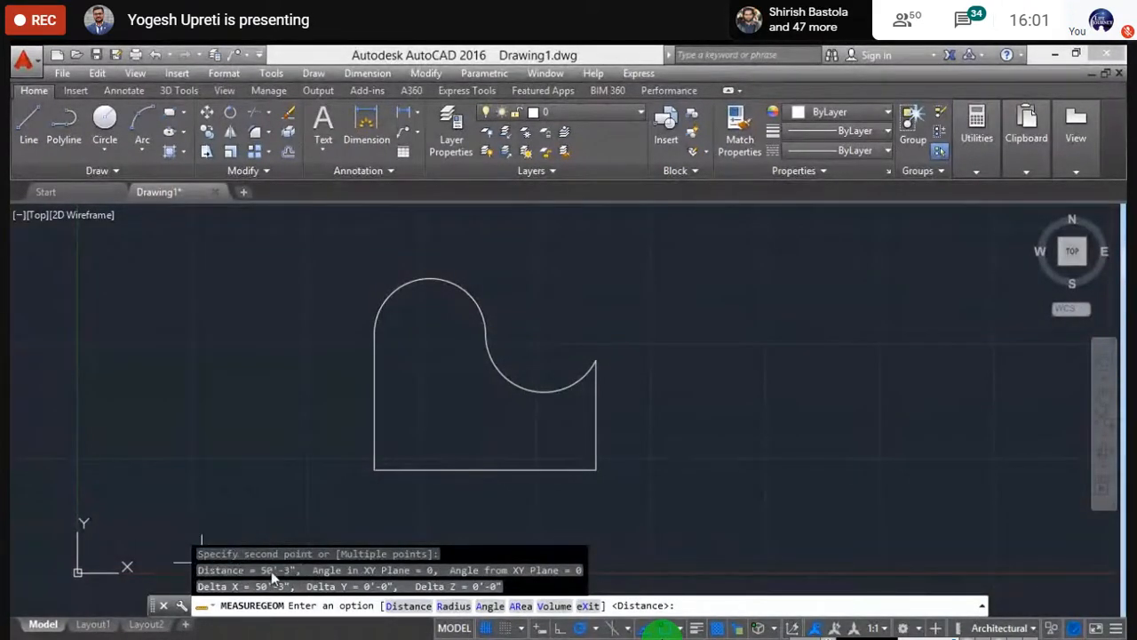
{"action": "key", "text": "Escape"}
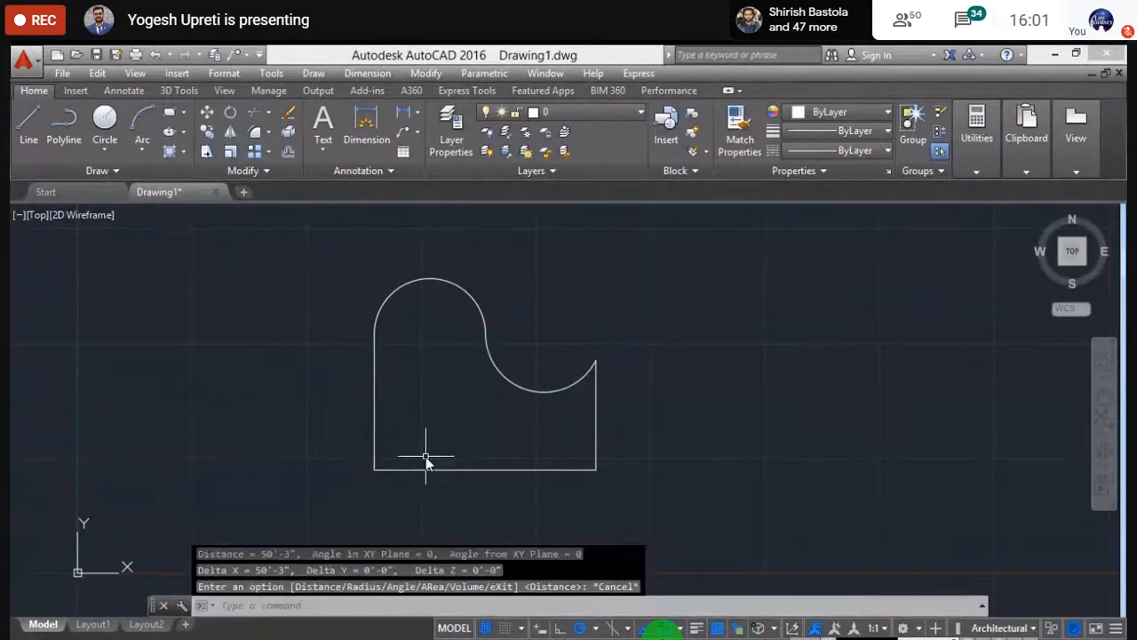
{"action": "key", "text": "Escape"}
{"action": "mouse_move", "coordinate": [416, 447]}
{"action": "middle_mouse_down"}
{"action": "mouse_move", "coordinate": [439, 444]}
{"action": "mouse_move", "coordinate": [436, 456]}
{"action": "mouse_move", "coordinate": [417, 448]}
{"action": "middle_mouse_up"}
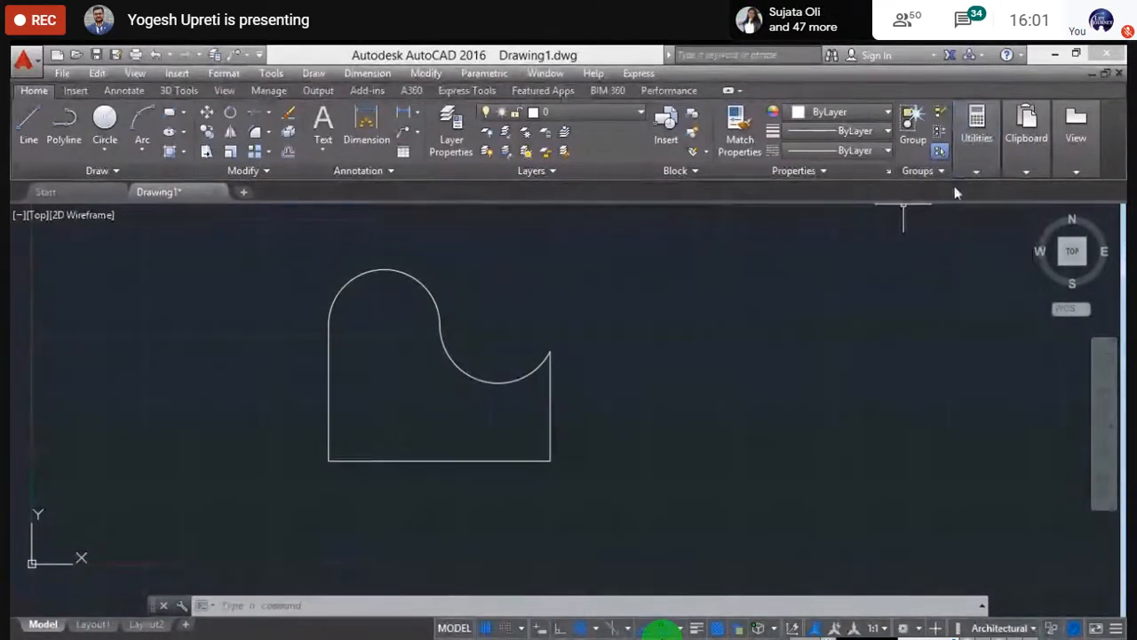
{"action": "mouse_move", "coordinate": [972, 172]}
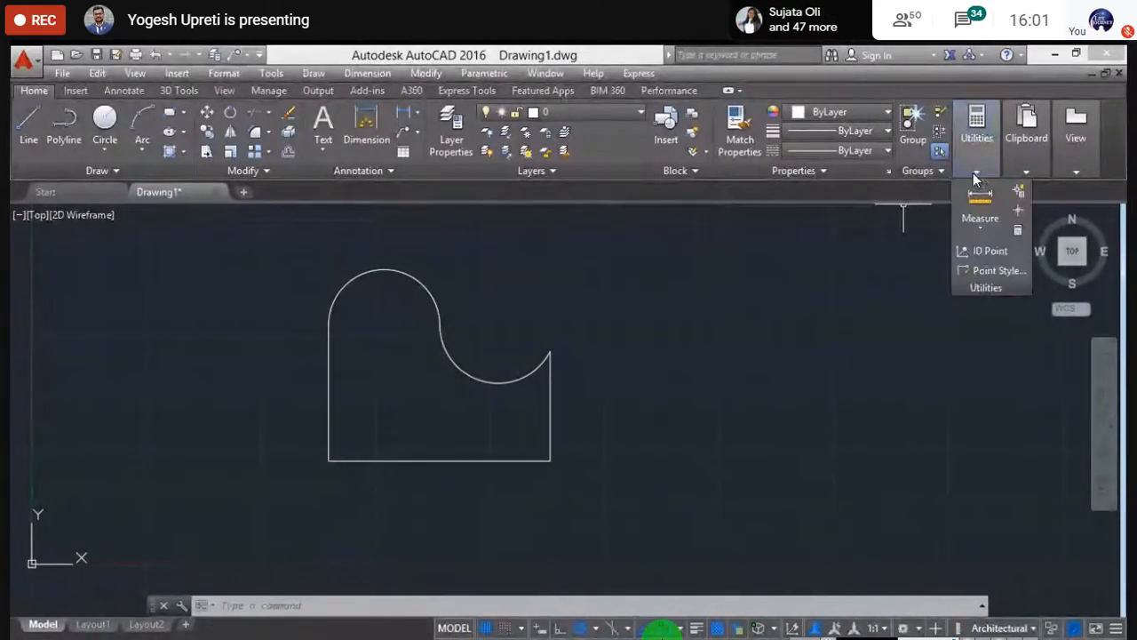
{"action": "left_click", "coordinate": [982, 225]}
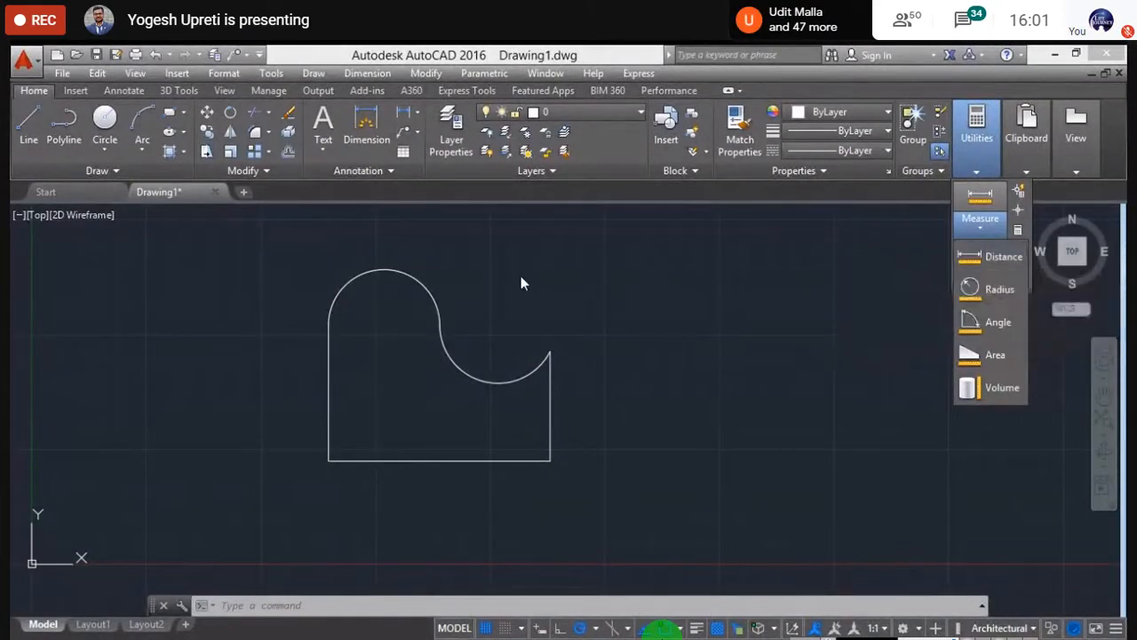
{"action": "key", "text": "Escape"}
{"action": "key", "text": "Escape"}
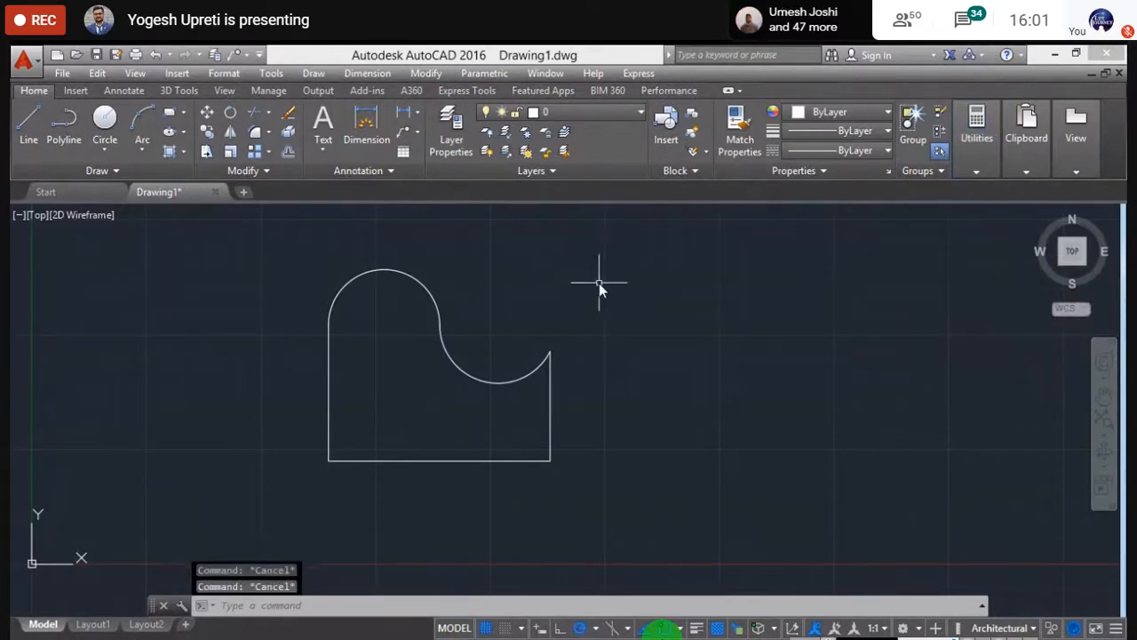
- Draw a Center, Radius circle to the right of the shape
{"action": "middle_click_drag", "start_coordinate": [592, 287], "coordinate": [546, 293]}
{"action": "left_click", "coordinate": [105, 149]}
{"action": "left_click", "coordinate": [141, 179]}
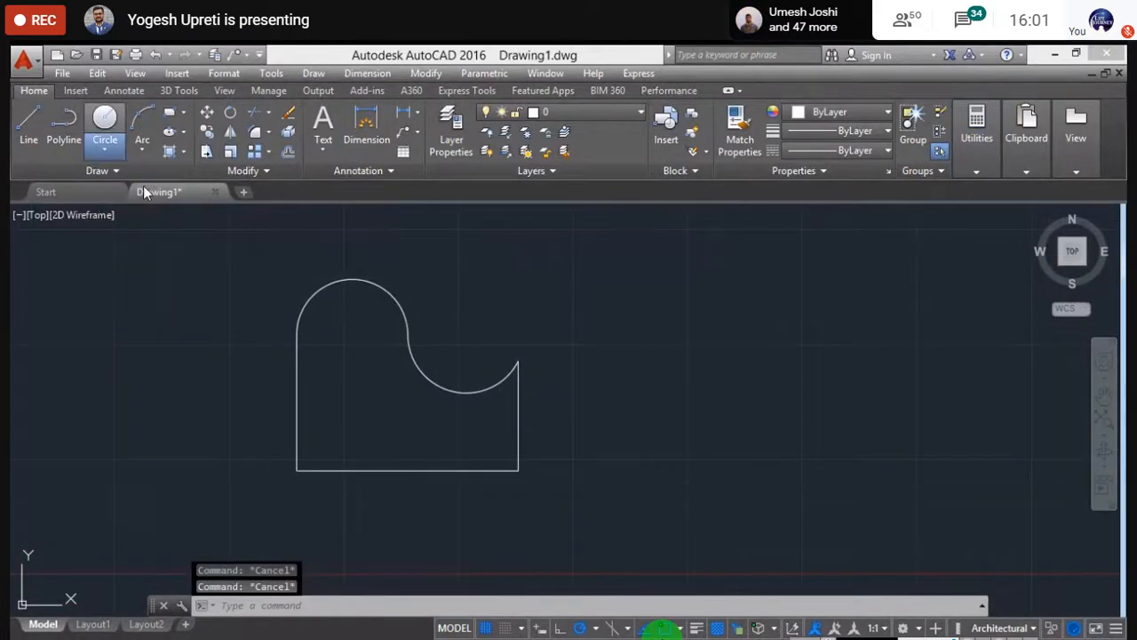
{"action": "left_click", "coordinate": [664, 360]}
{"action": "left_click", "coordinate": [717, 343]}
{"action": "key", "text": "Escape"}
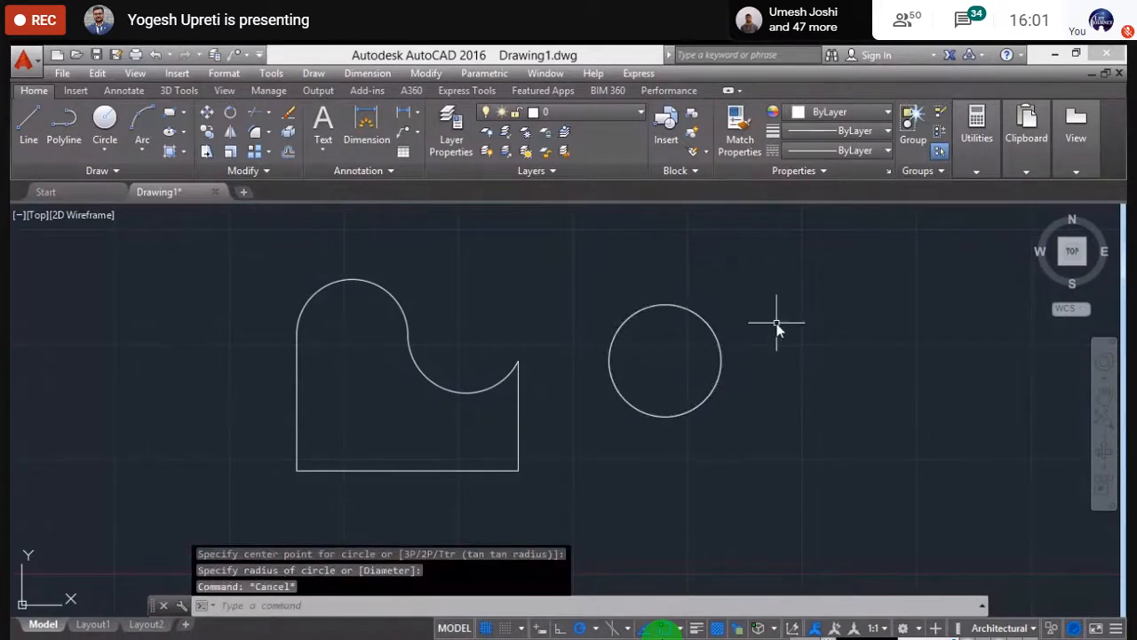
- Measure the circle's radius: 12'-9", diameter 25'-5"
{"action": "left_click", "coordinate": [977, 172]}
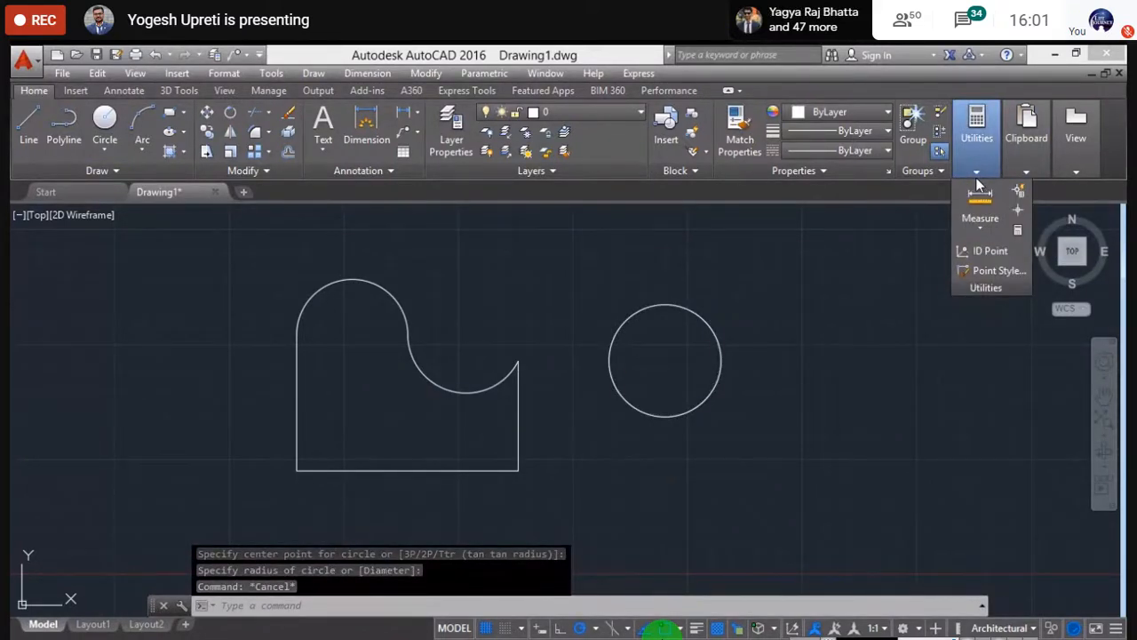
{"action": "right_click", "coordinate": [711, 329]}
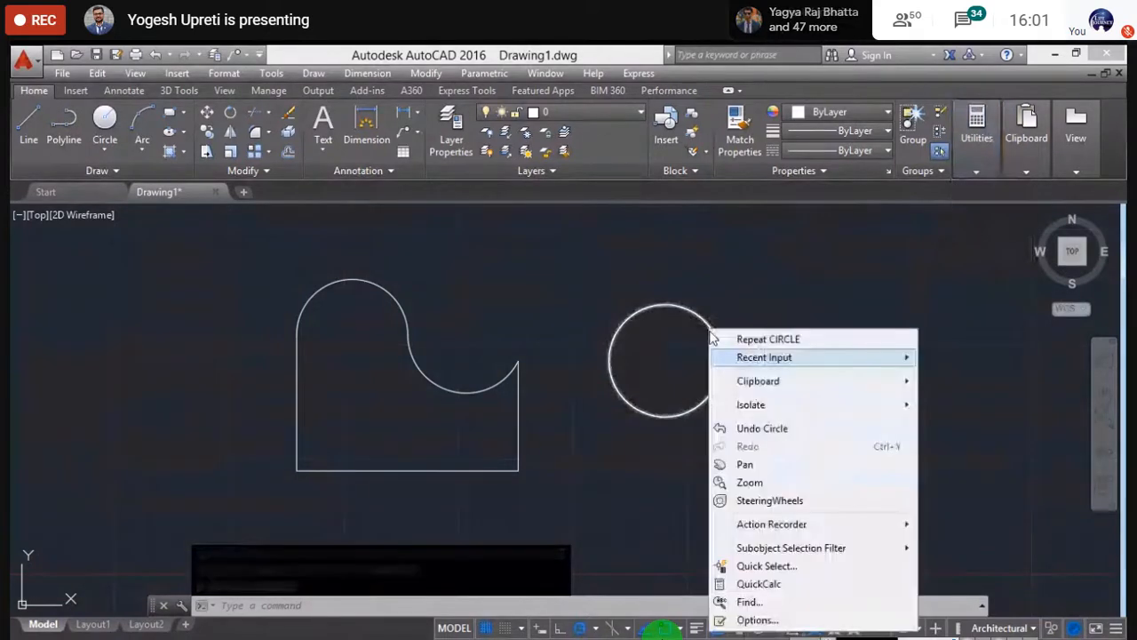
{"action": "left_click", "coordinate": [783, 274]}
{"action": "left_click", "coordinate": [977, 171]}
{"action": "left_click", "coordinate": [979, 222]}
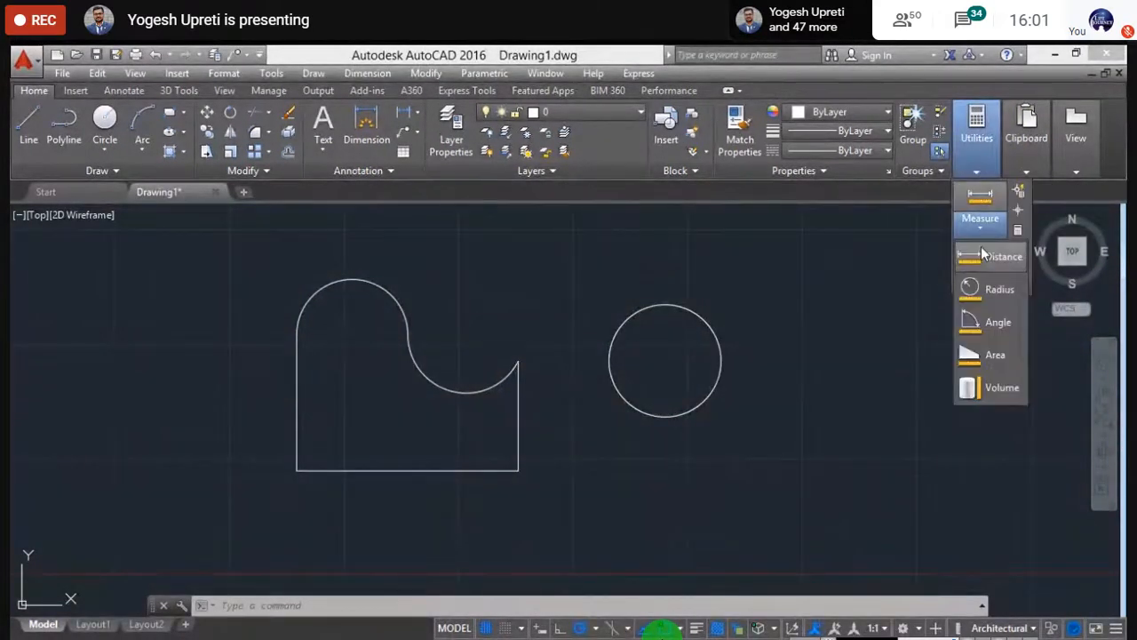
{"action": "left_click", "coordinate": [990, 285]}
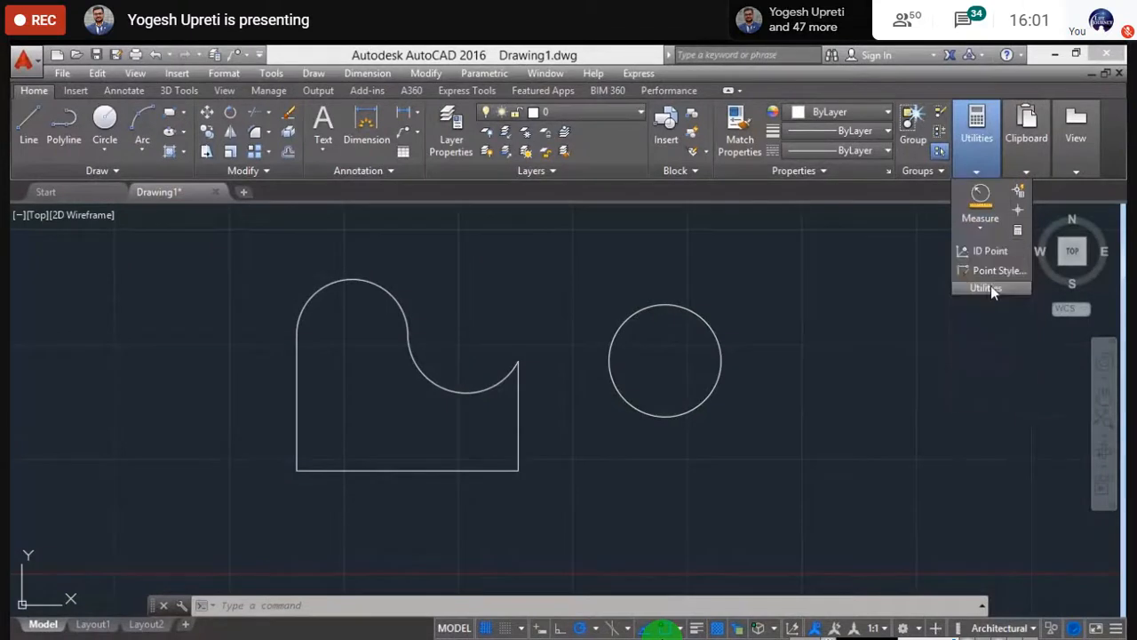
{"action": "left_click", "coordinate": [689, 310]}
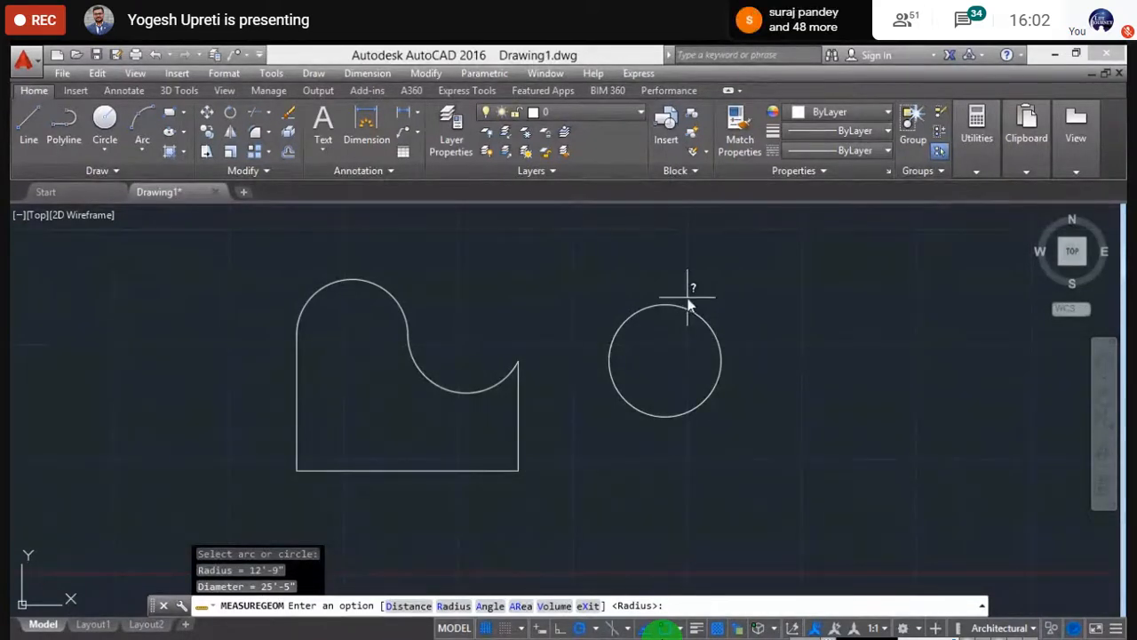
{"action": "key", "text": "Escape"}
- Start the Angle measurement, then cancel it
{"action": "left_click", "coordinate": [973, 174]}
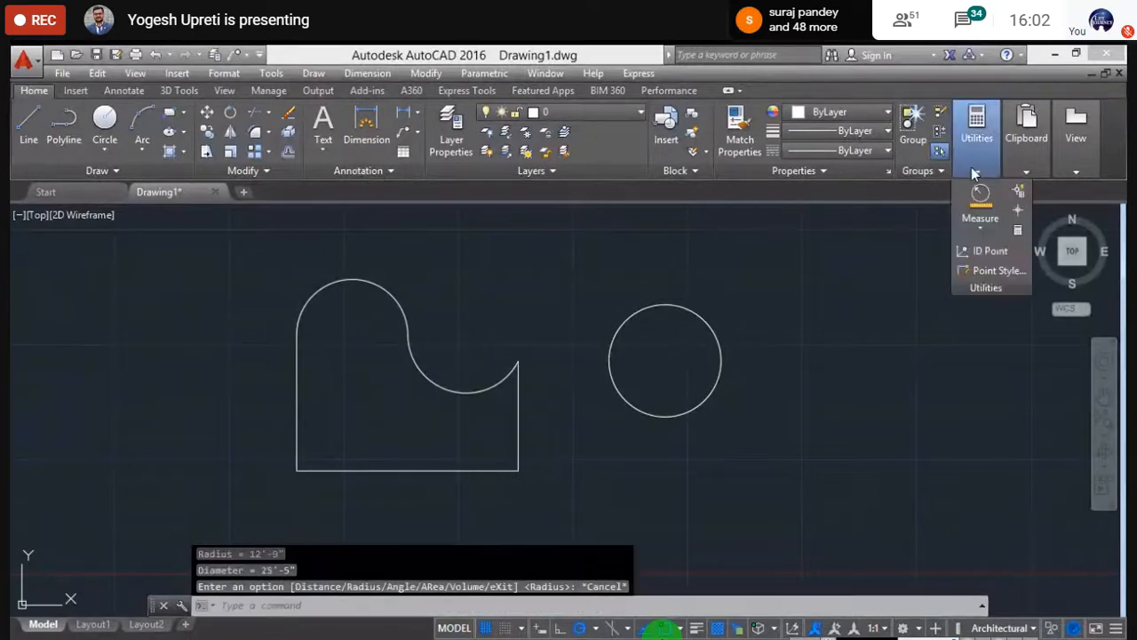
{"action": "left_click", "coordinate": [980, 227]}
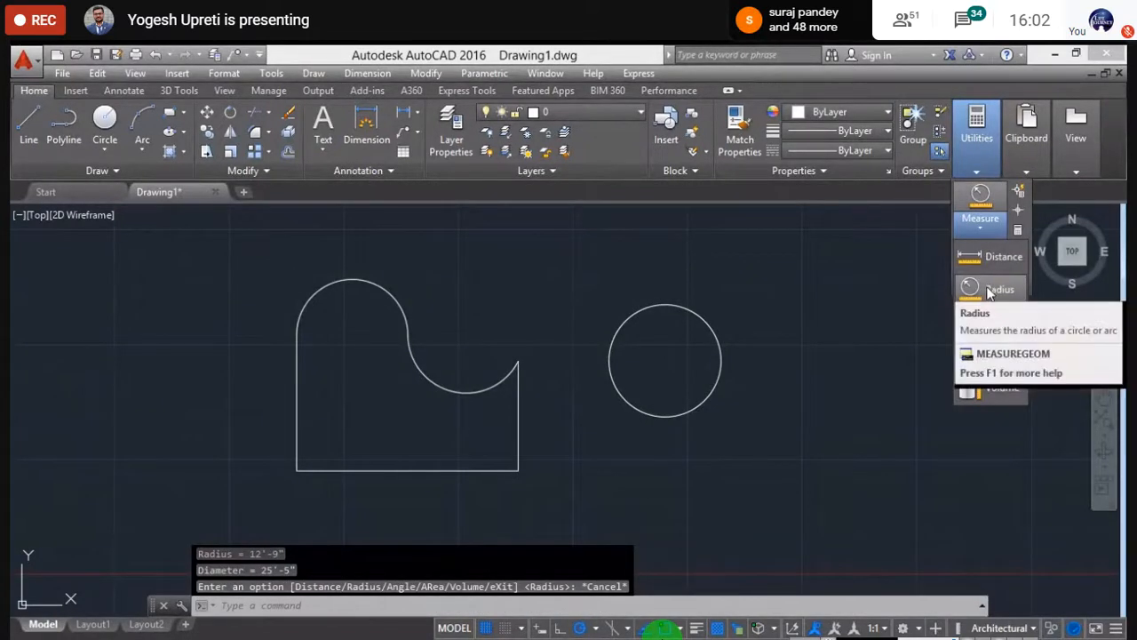
{"action": "left_click", "coordinate": [970, 323]}
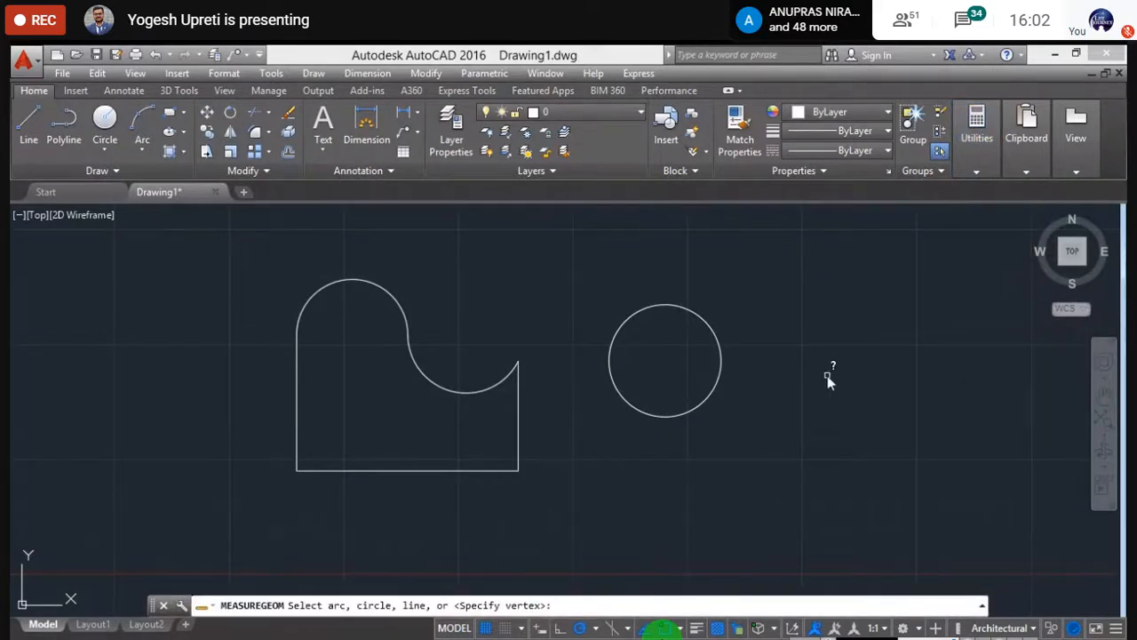
{"action": "key", "text": "Escape"}
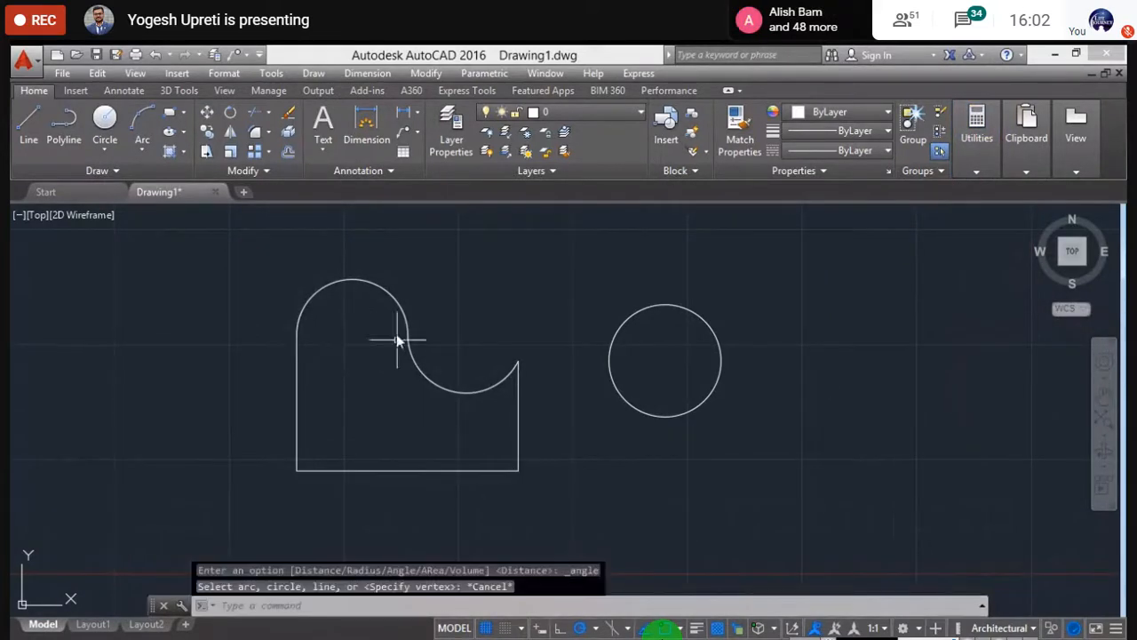
- Draw a vertical line and a horizontal line forming an L right of the circle
{"action": "left_click", "coordinate": [28, 125]}
{"action": "left_click", "coordinate": [773, 257]}
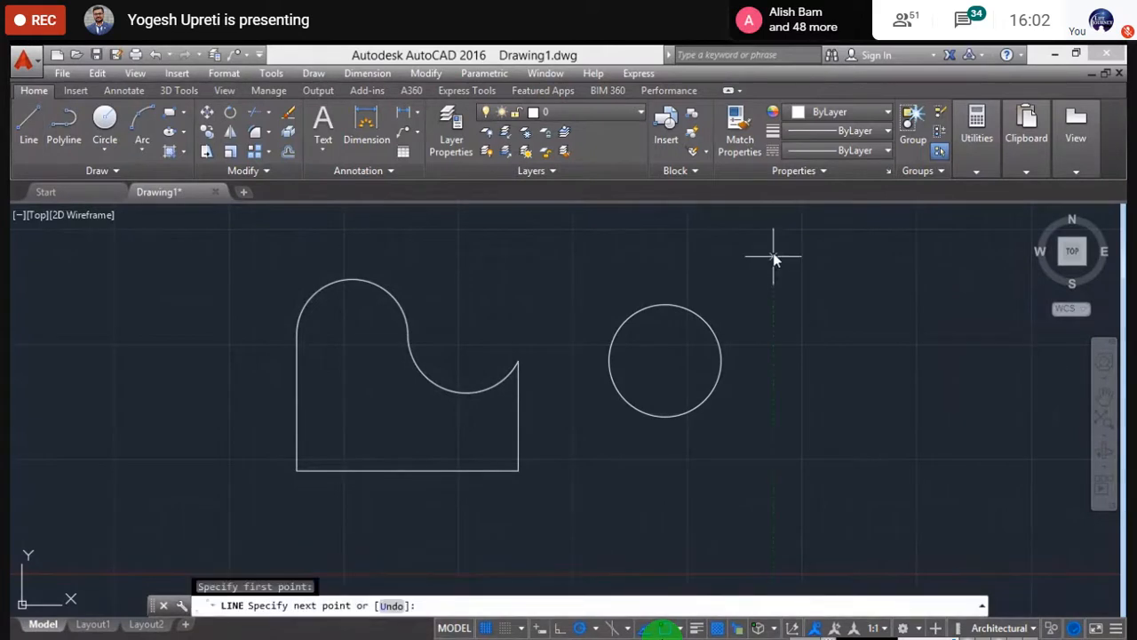
{"action": "left_click", "coordinate": [774, 442]}
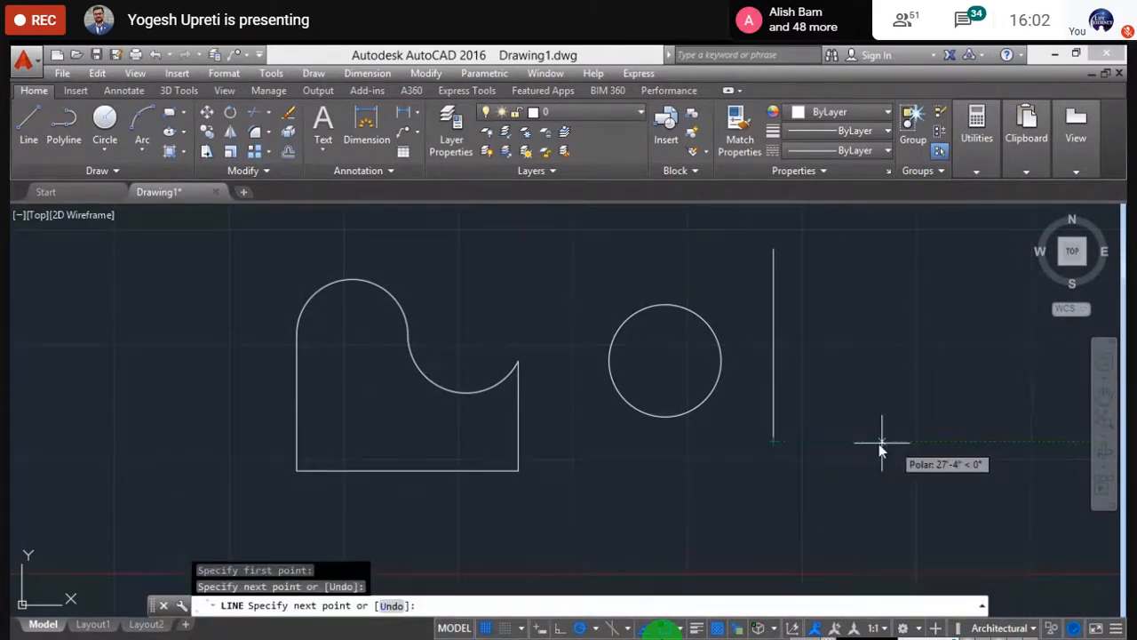
{"action": "left_click", "coordinate": [962, 440]}
{"action": "key", "text": "Escape"}
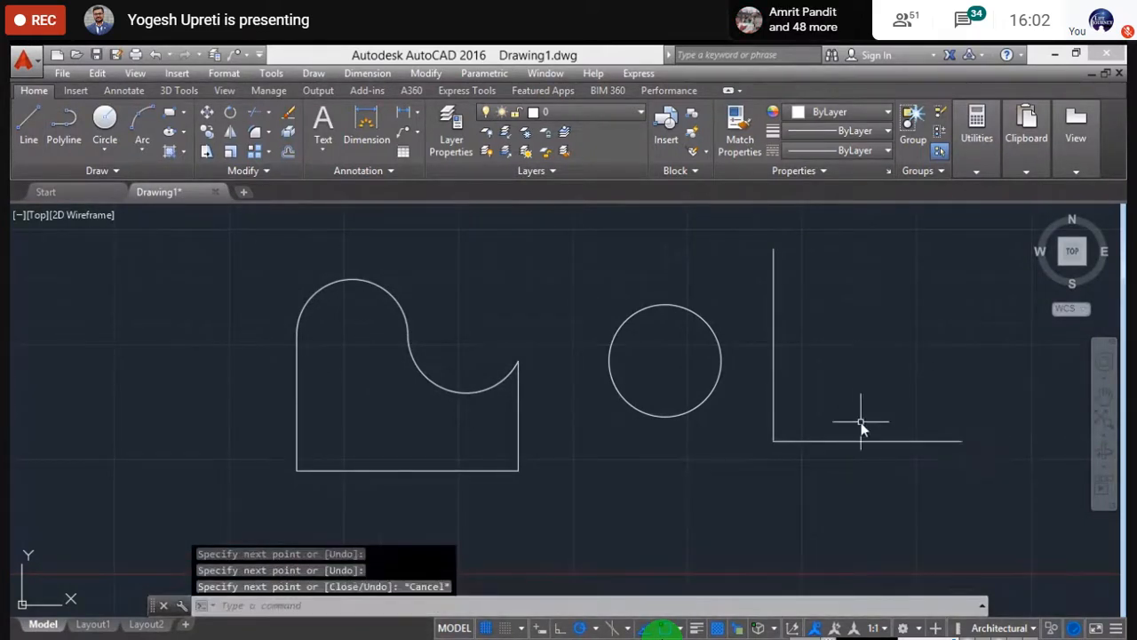
{"action": "middle_click_drag", "start_coordinate": [883, 377], "coordinate": [728, 378]}
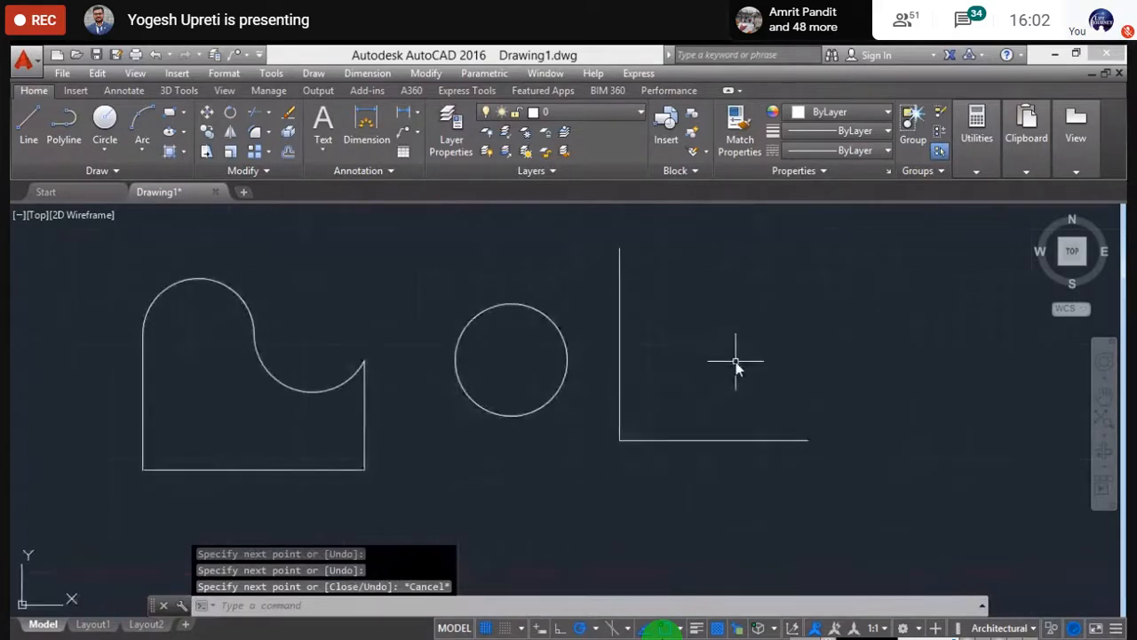
- Measure the angle between the vertical and horizontal lines, confirming 90°
{"action": "mouse_move", "coordinate": [1030, 169]}
{"action": "mouse_move", "coordinate": [977, 165]}
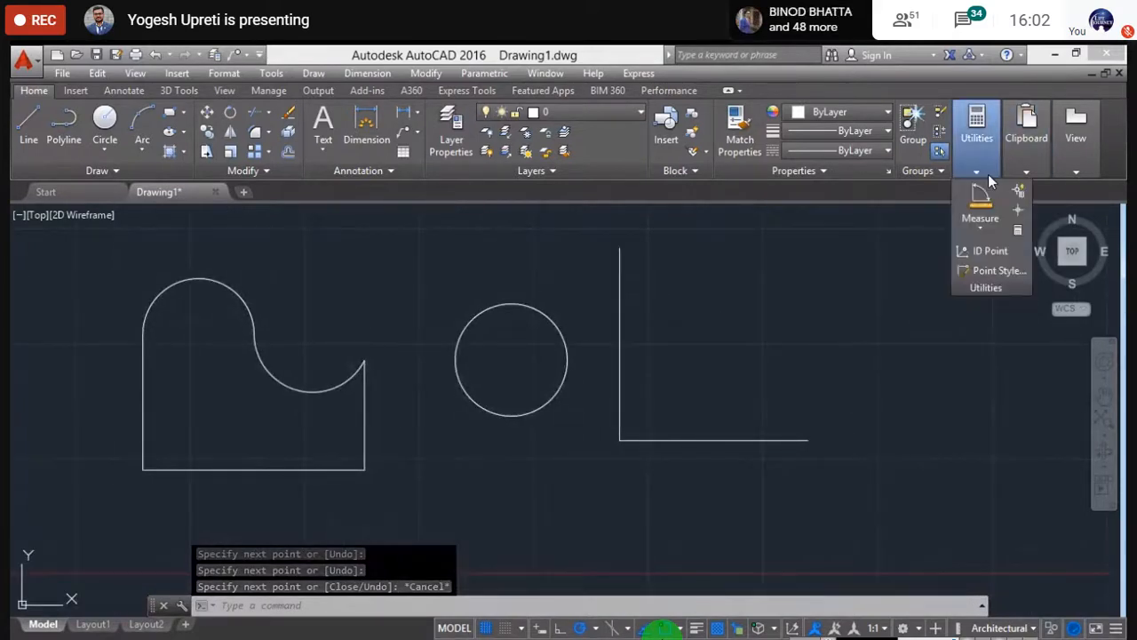
{"action": "left_click", "coordinate": [986, 230]}
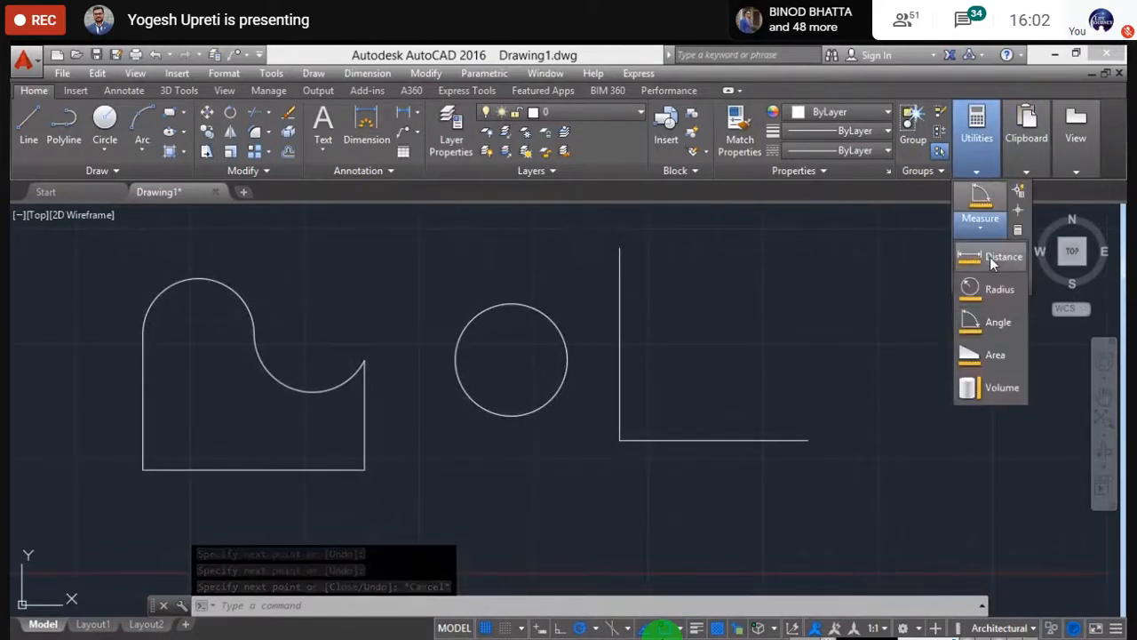
{"action": "left_click", "coordinate": [990, 324]}
{"action": "left_click", "coordinate": [620, 367]}
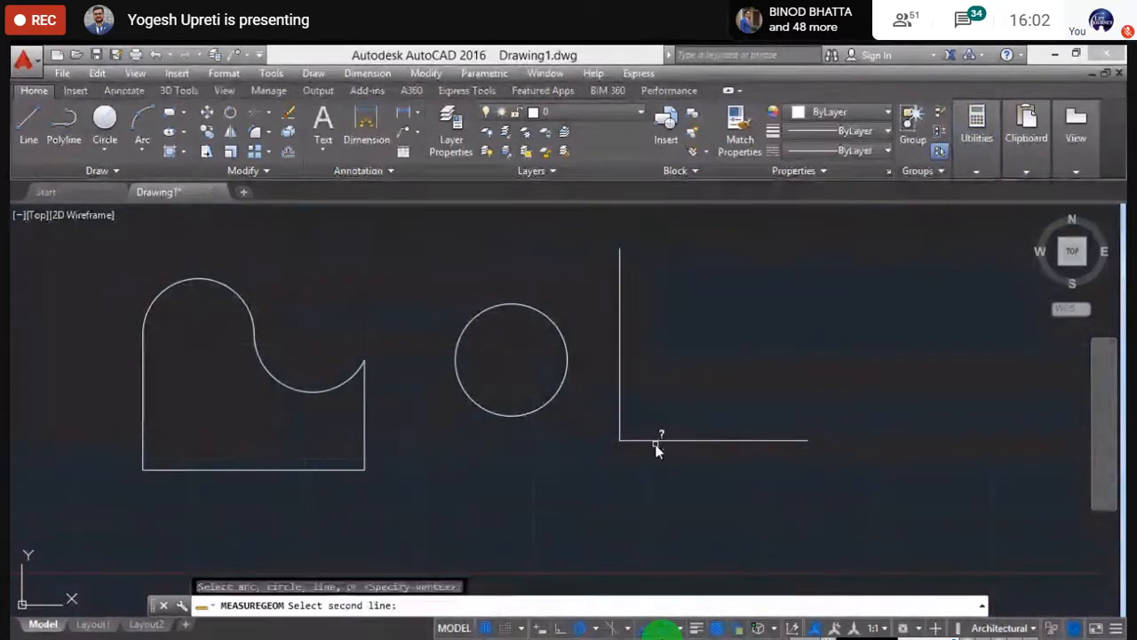
{"action": "left_click", "coordinate": [662, 440]}
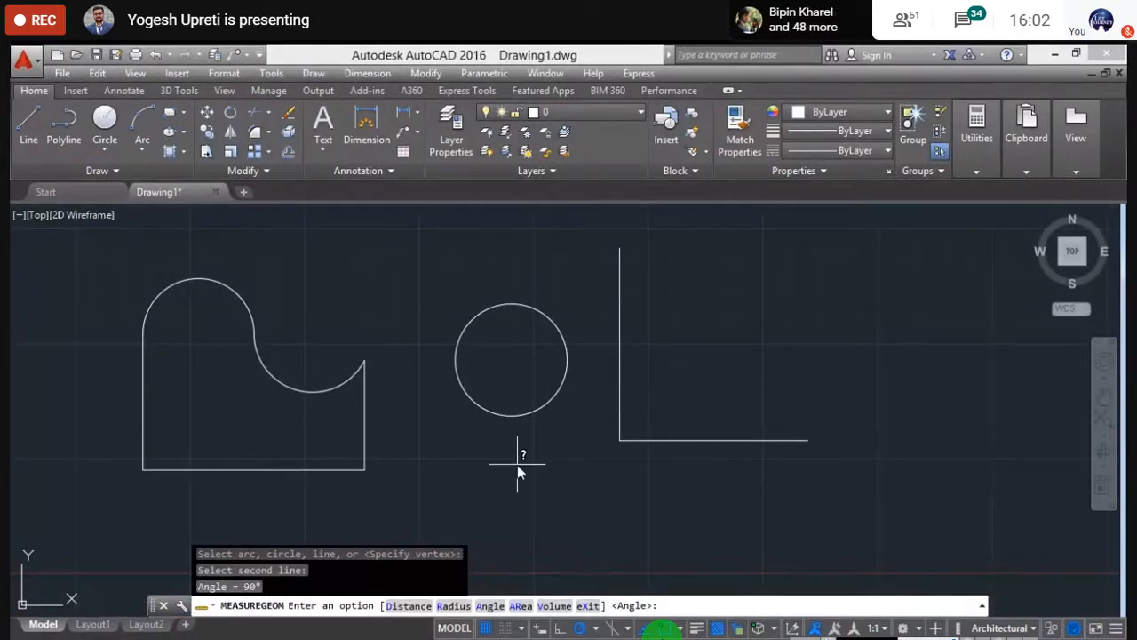
{"action": "key", "text": "Escape"}
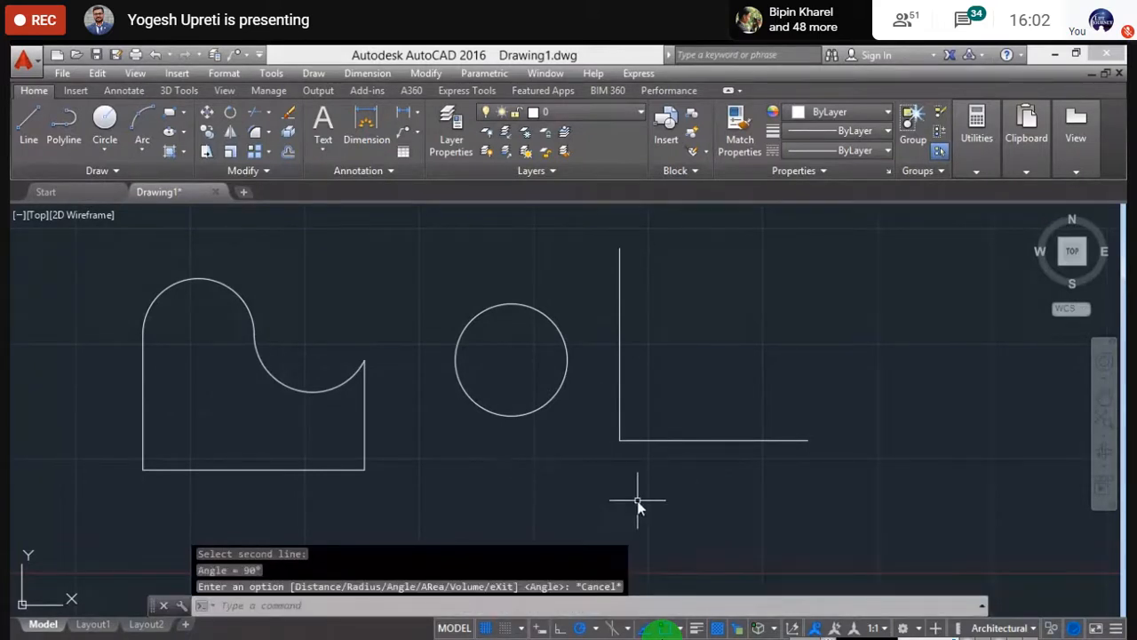
{"action": "scroll", "coordinate": [440, 355], "scroll_direction": "down", "scroll_amount": 2}
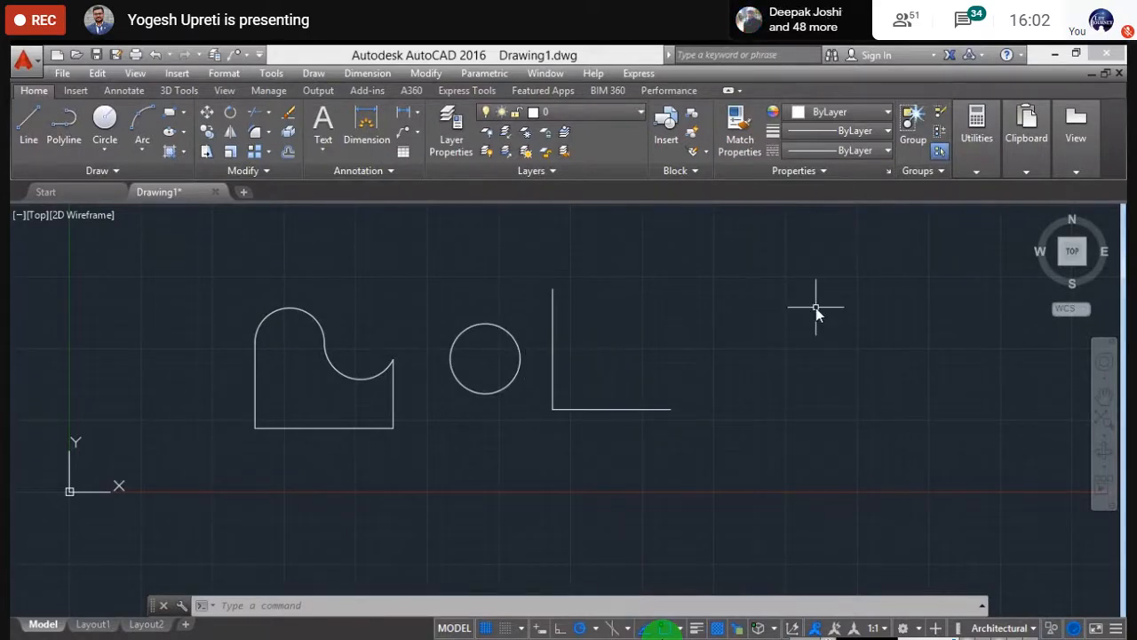
- Use ID Point on a spot by the circle, reading X = 151'-2", Y = 48'-5", Z = 0'-0"
{"action": "type", "text": "ID"}
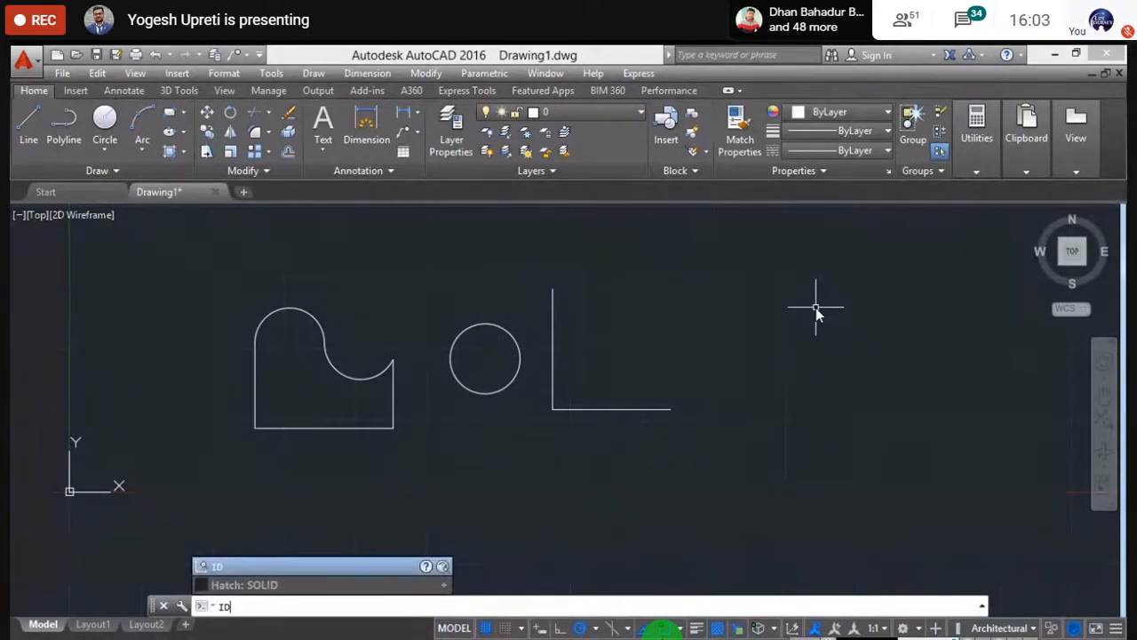
{"action": "key", "text": "Escape"}
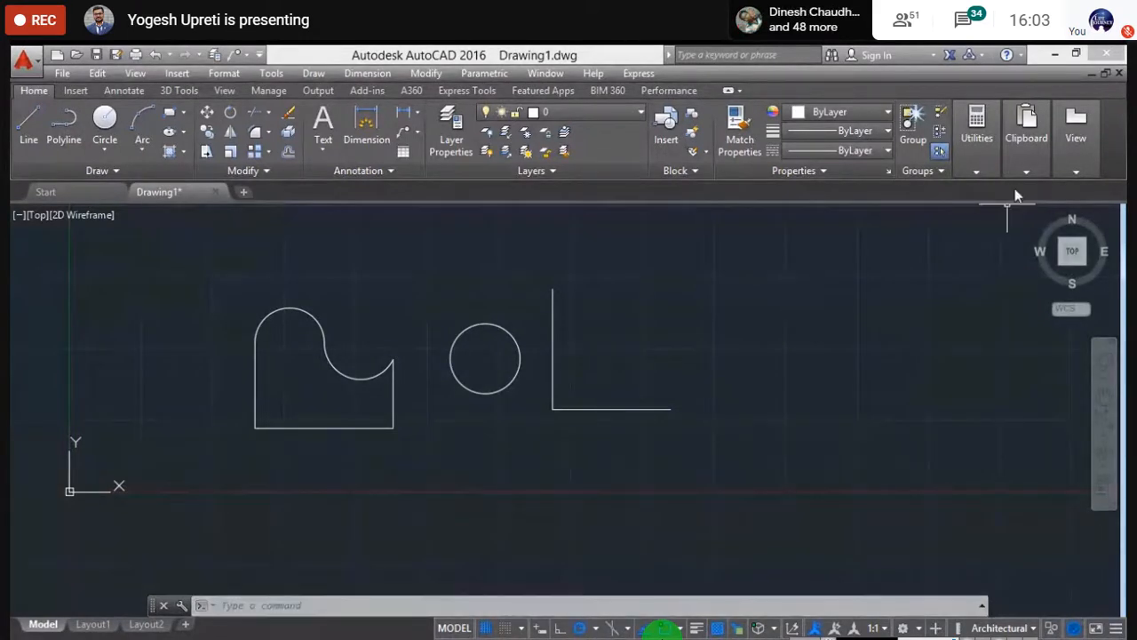
{"action": "left_click", "coordinate": [976, 129]}
{"action": "left_click", "coordinate": [988, 229]}
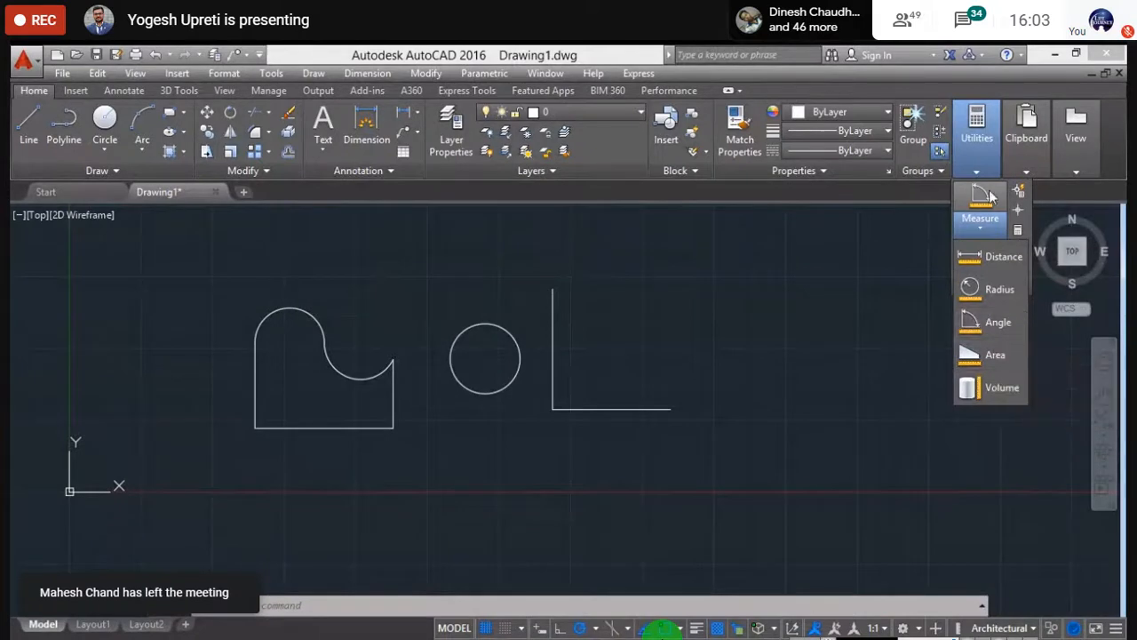
{"action": "left_click", "coordinate": [988, 253]}
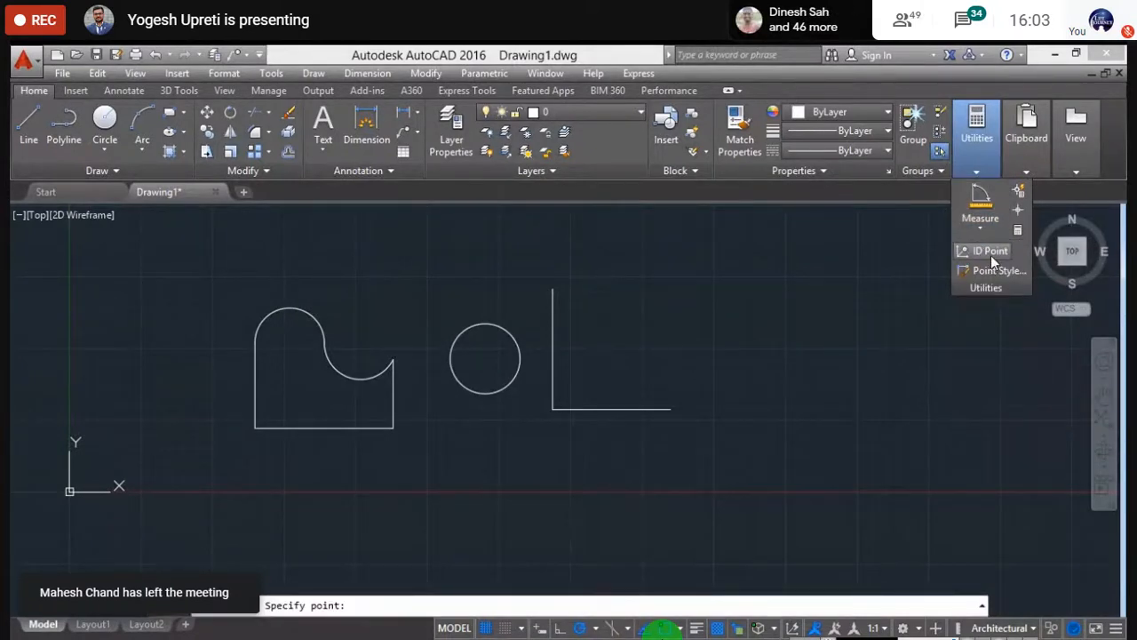
{"action": "left_click", "coordinate": [493, 357]}
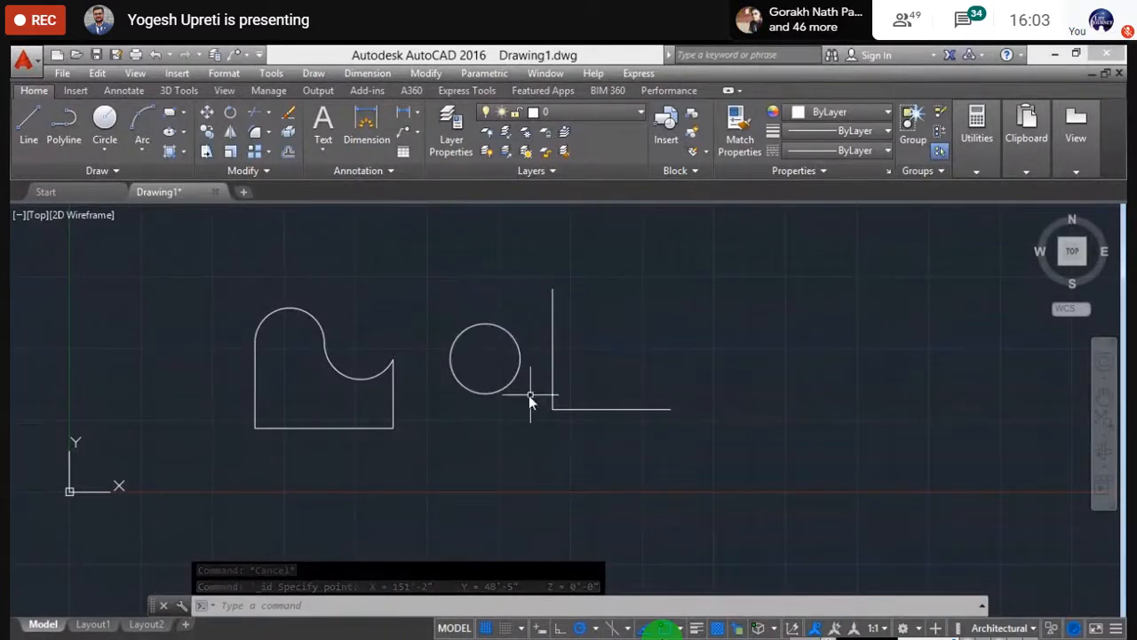
{"action": "key", "text": "Escape"}
{"action": "key", "text": "Escape"}
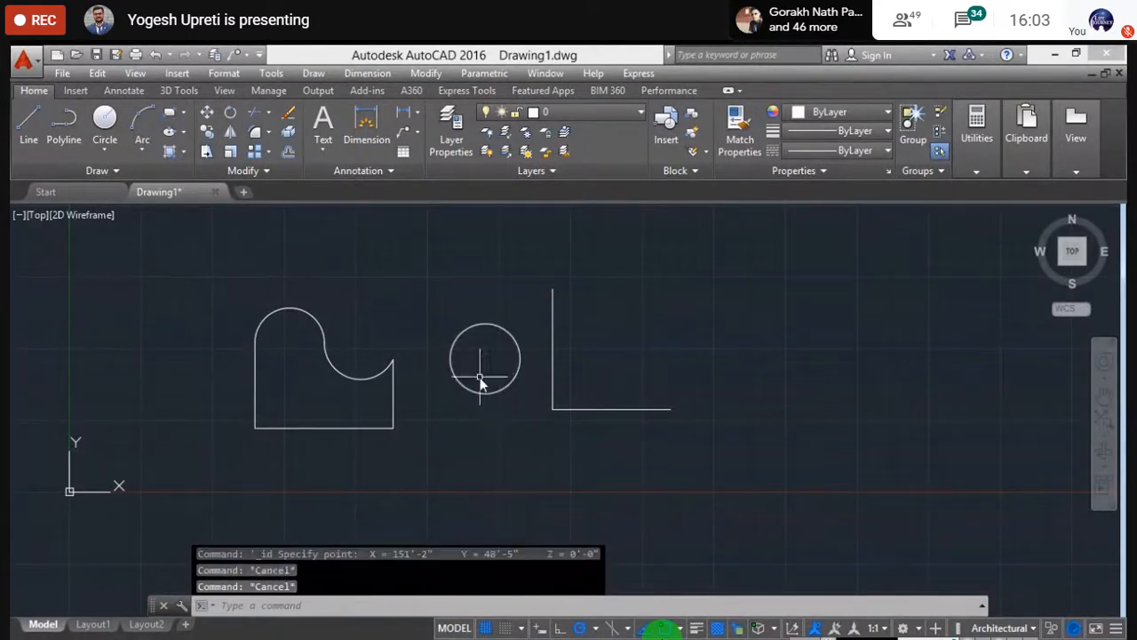
- Select all three shapes with a crossing window and delete them
{"action": "left_click", "coordinate": [706, 497]}
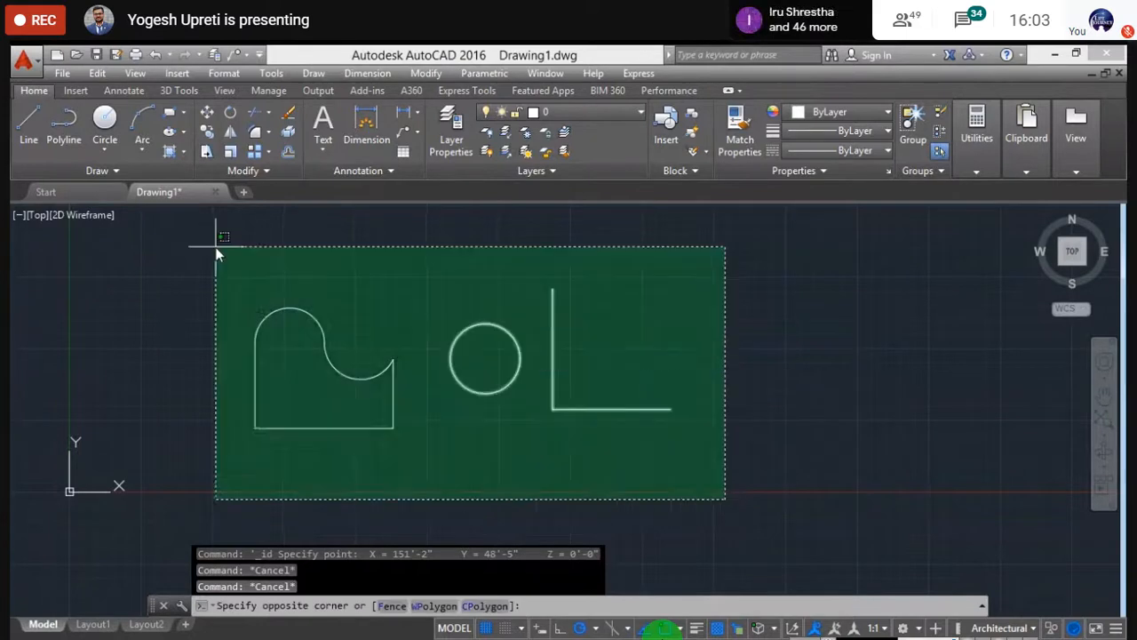
{"action": "left_click", "coordinate": [213, 247]}
{"action": "key", "text": "Delete"}
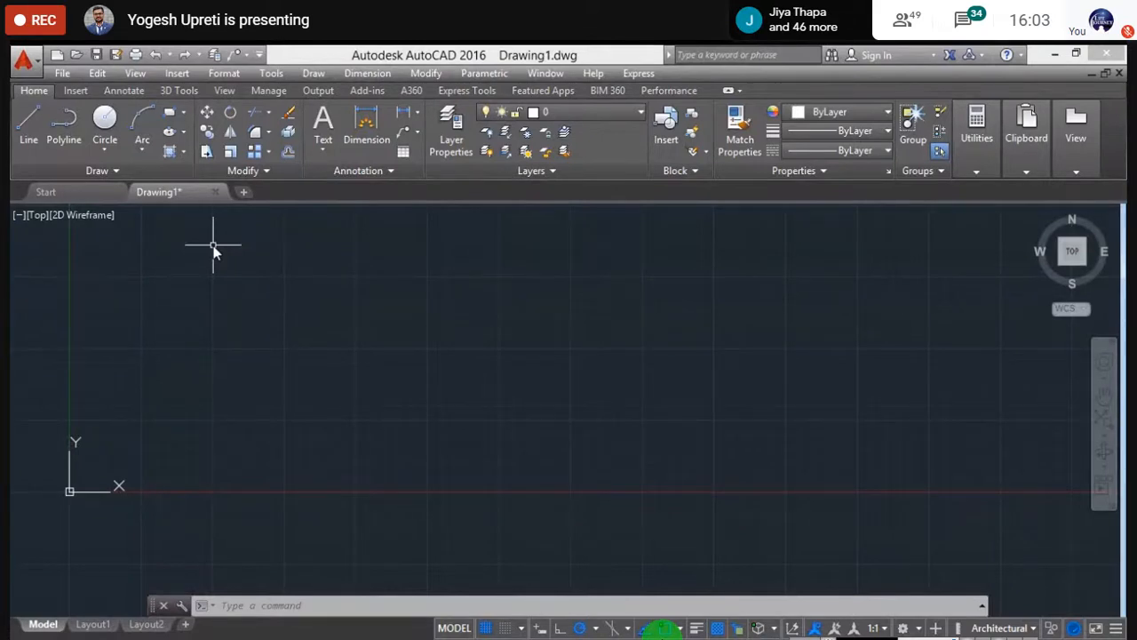
- Pan and zoom the empty canvas, then pick the Rectangle tool
{"action": "left_click", "coordinate": [975, 169]}
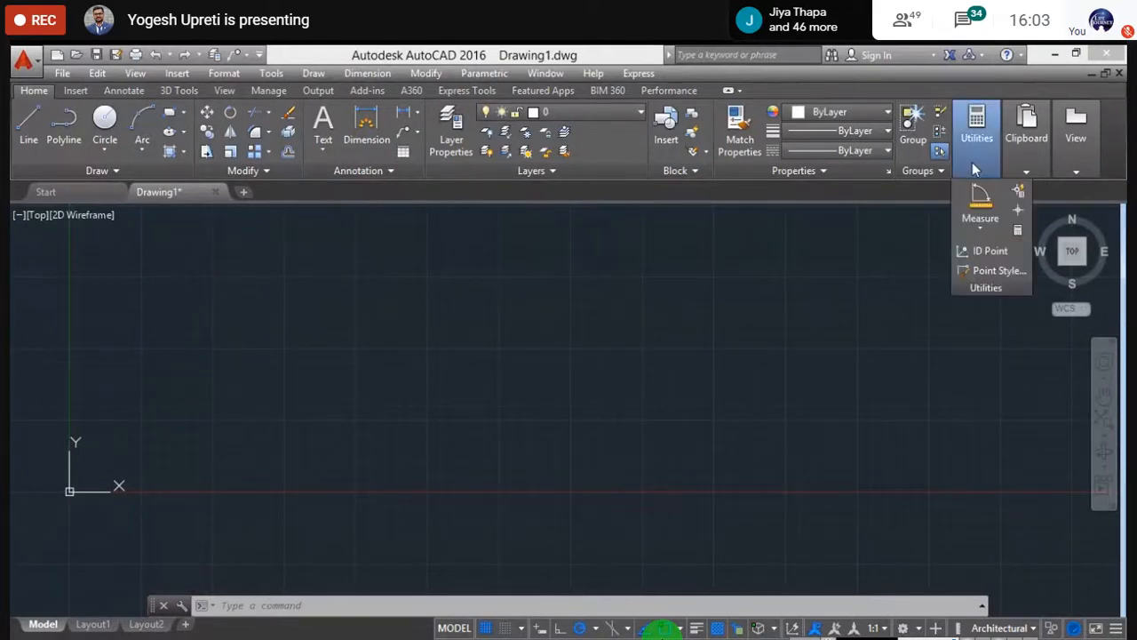
{"action": "middle_click_drag", "start_coordinate": [523, 342], "coordinate": [454, 456]}
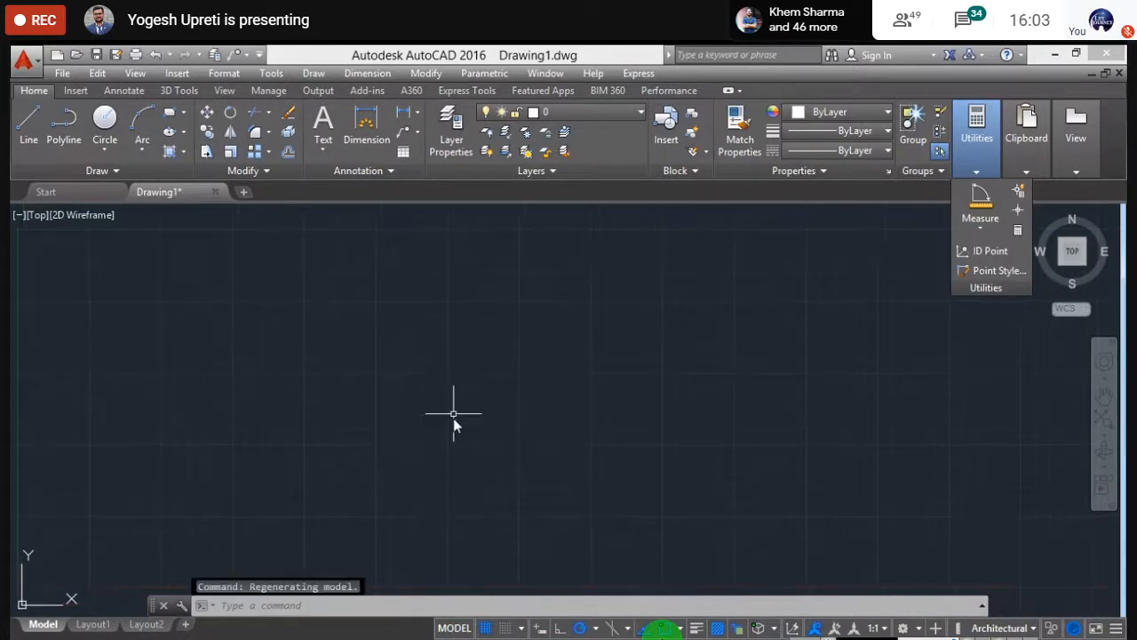
{"action": "key", "text": "Escape"}
{"action": "scroll", "coordinate": [302, 460], "scroll_direction": "down", "scroll_amount": 2}
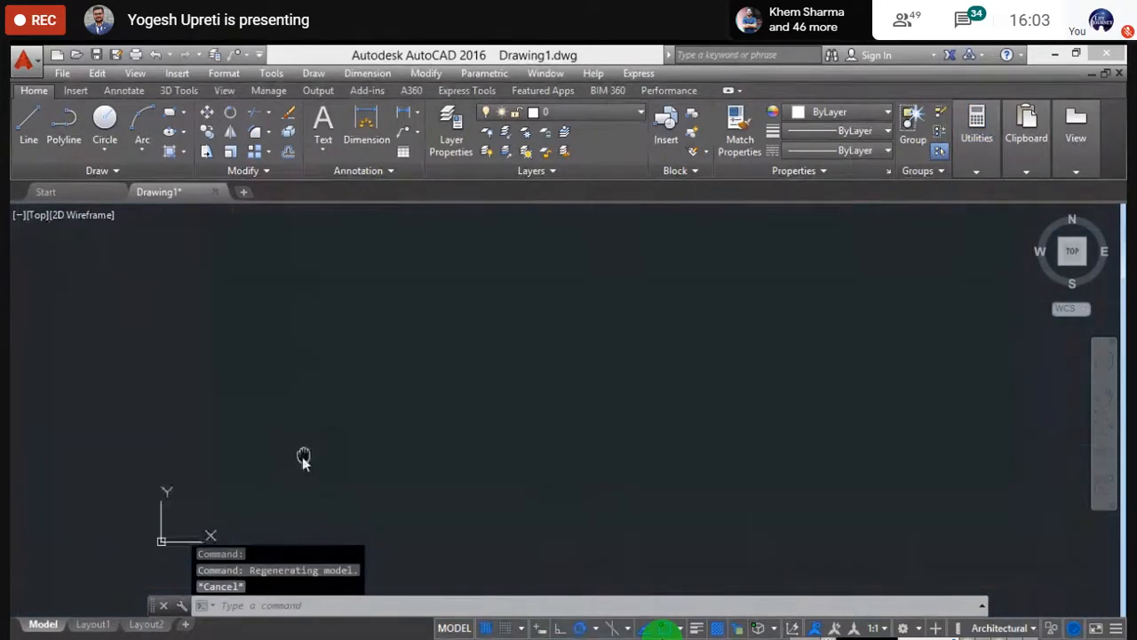
{"action": "scroll", "coordinate": [297, 461], "scroll_direction": "up", "scroll_amount": 2}
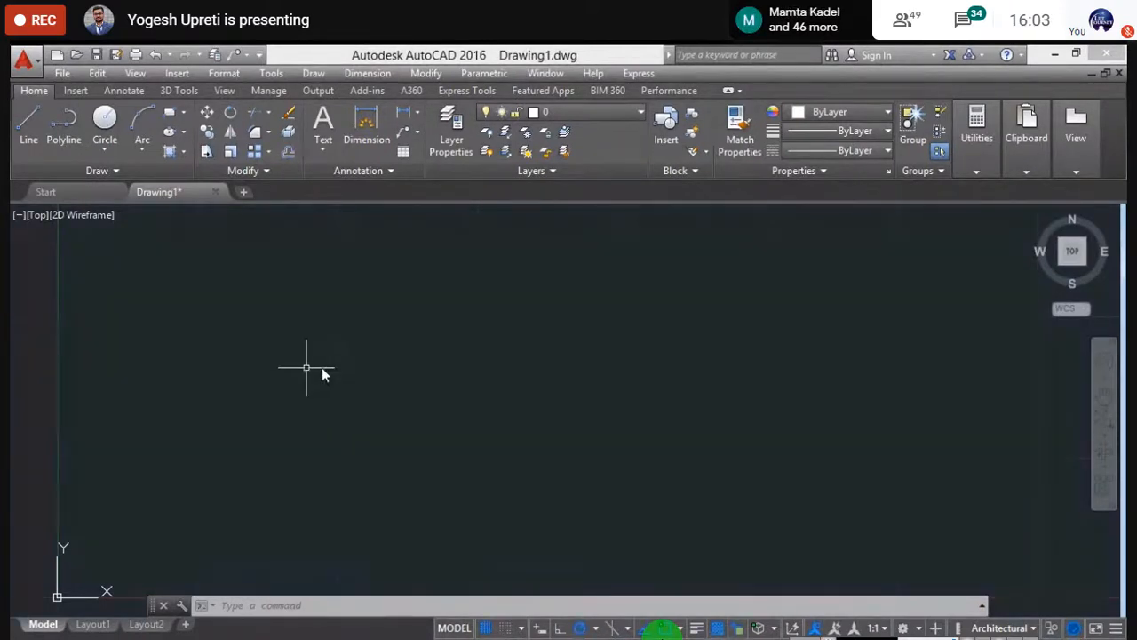
{"action": "left_click", "coordinate": [183, 112]}
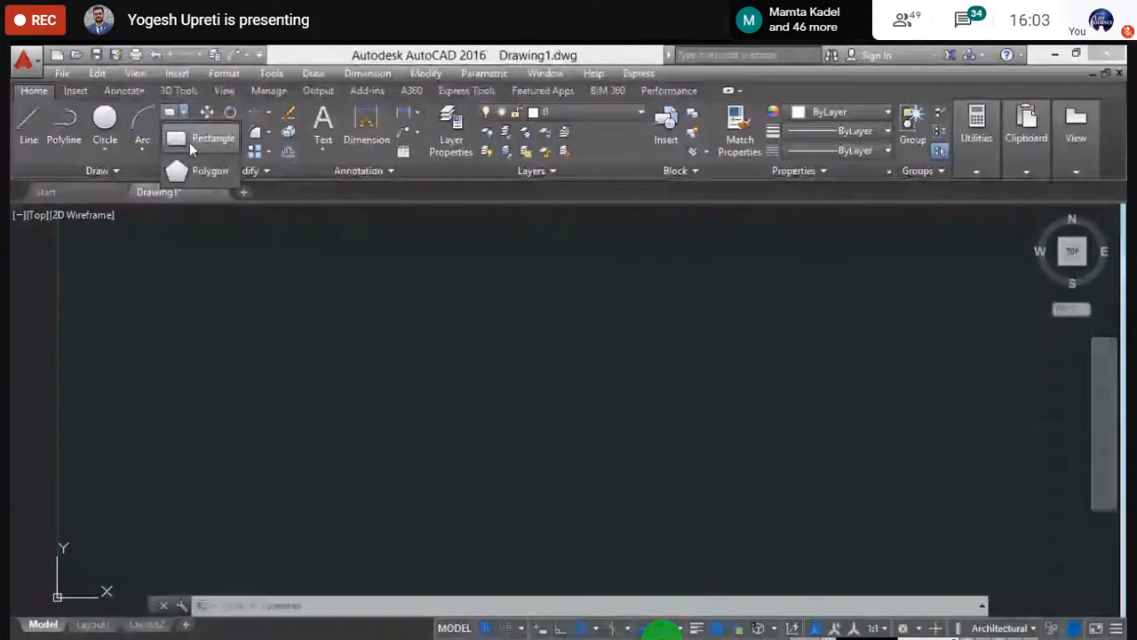
{"action": "left_click", "coordinate": [189, 142]}
- Draw a rectangle by its two opposite corners
{"action": "left_click", "coordinate": [232, 297]}
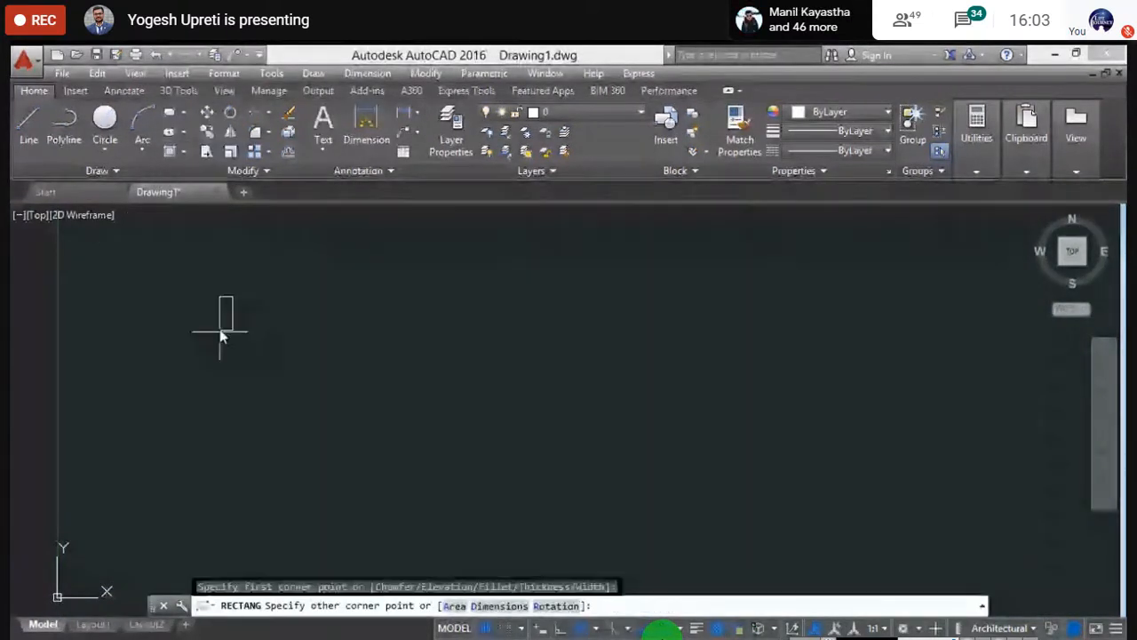
{"action": "left_click", "coordinate": [391, 406]}
{"action": "middle_click_drag", "start_coordinate": [634, 296], "coordinate": [581, 330]}
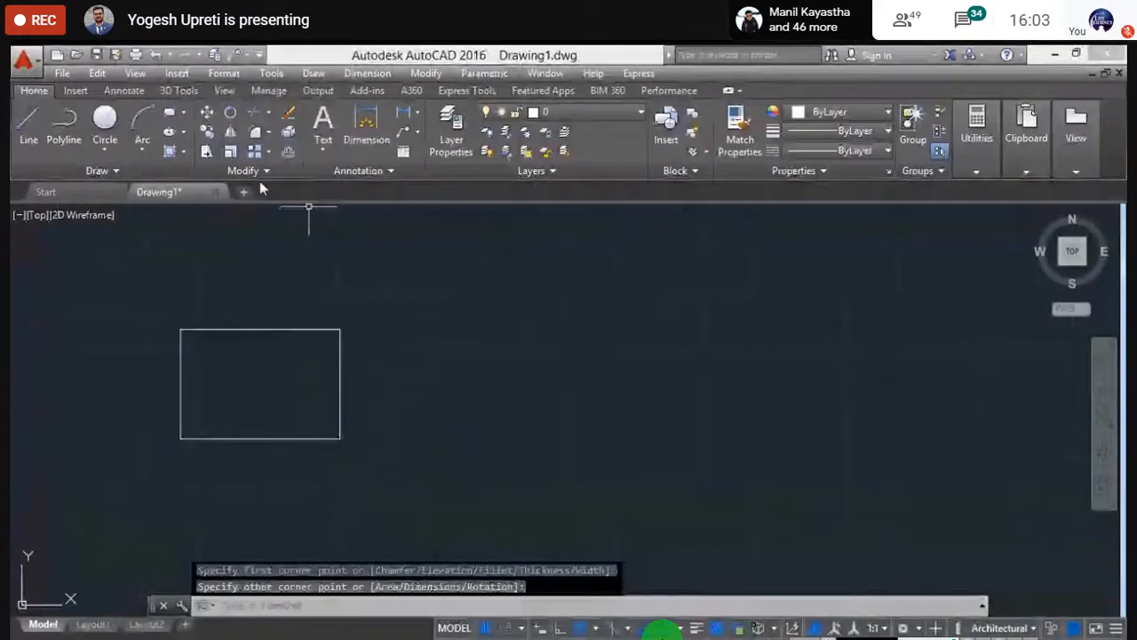
- Draw a closed polyline right of the rectangle with straight sides, flat base and arched top
{"action": "left_click", "coordinate": [64, 125]}
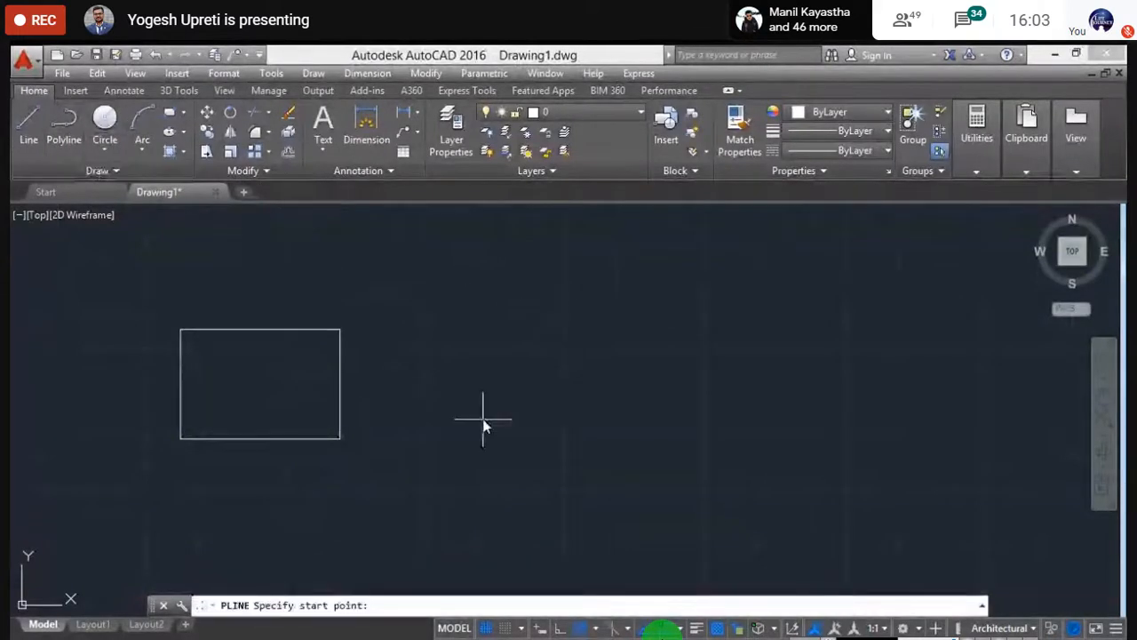
{"action": "left_click", "coordinate": [473, 434]}
{"action": "left_click", "coordinate": [474, 299]}
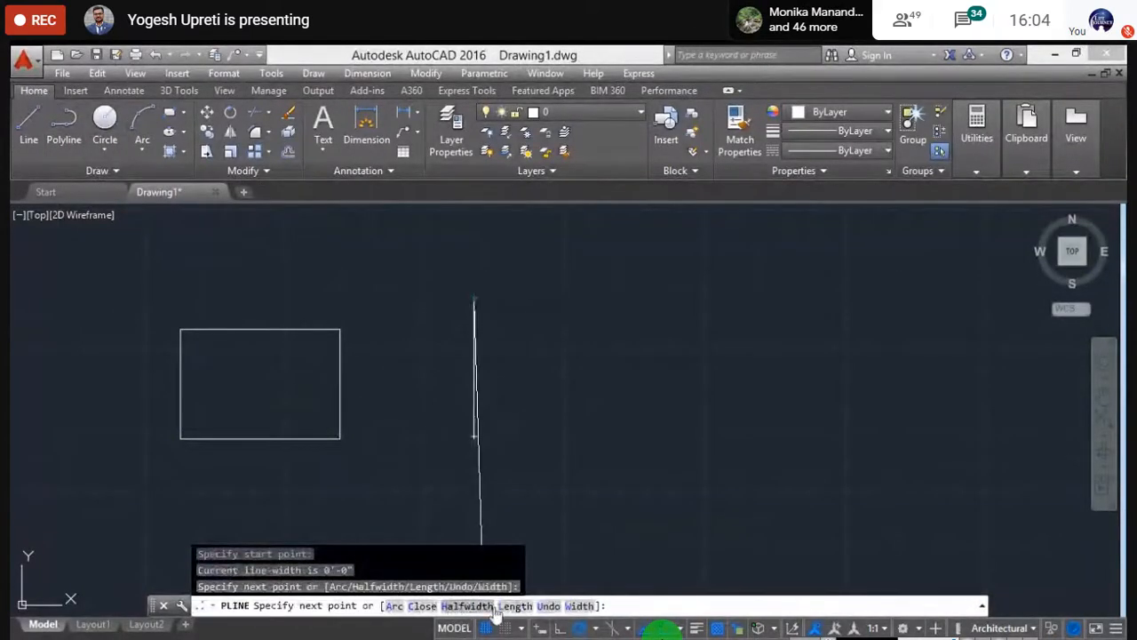
{"action": "left_click", "coordinate": [397, 607]}
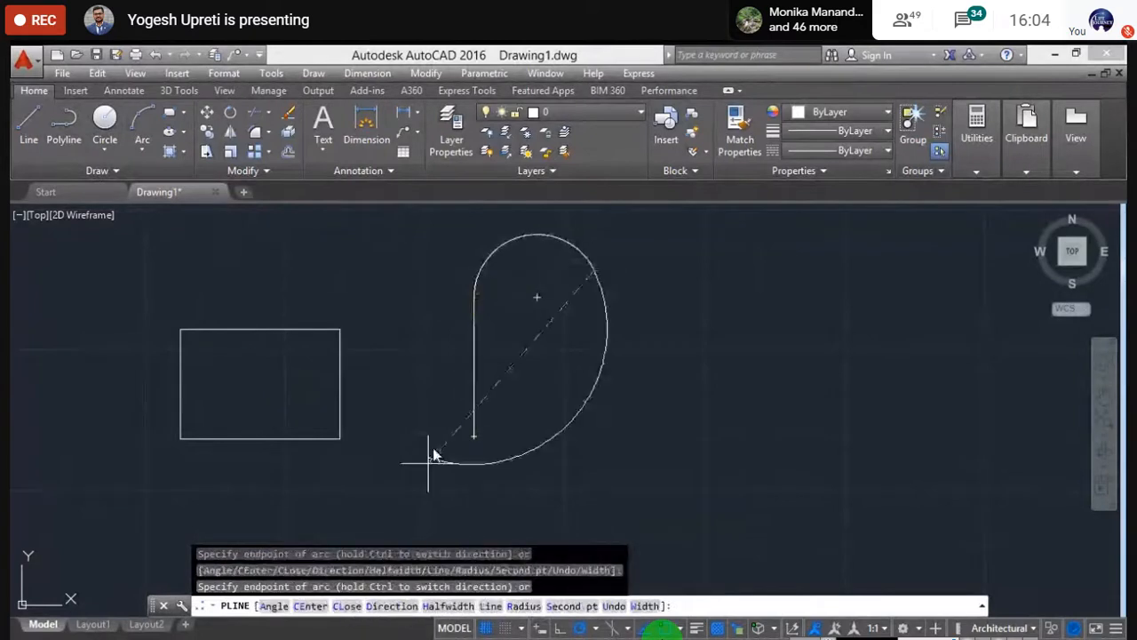
{"action": "left_click", "coordinate": [594, 267]}
{"action": "type", "text": "L"}
{"action": "key", "text": "Return"}
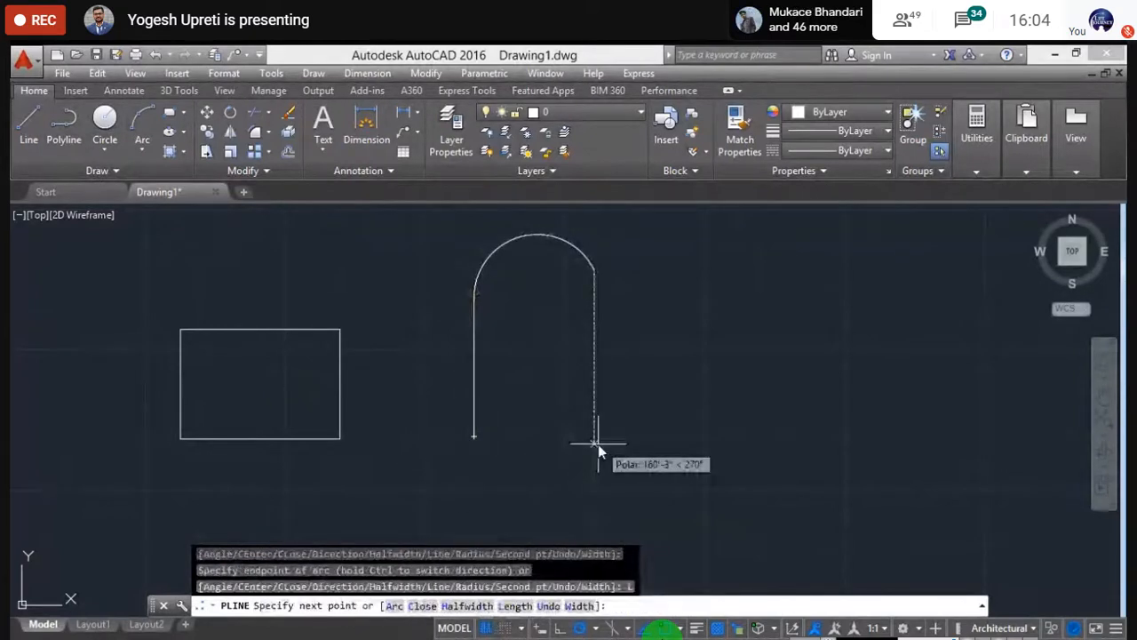
{"action": "left_click", "coordinate": [597, 445]}
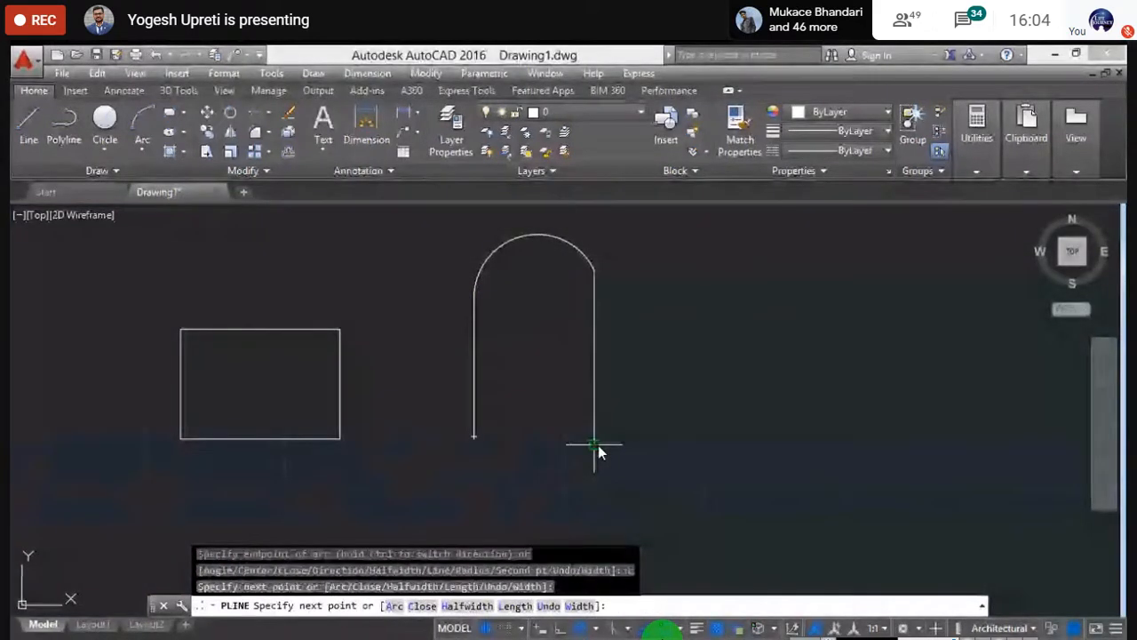
{"action": "left_click", "coordinate": [476, 438]}
{"action": "key", "text": "Escape"}
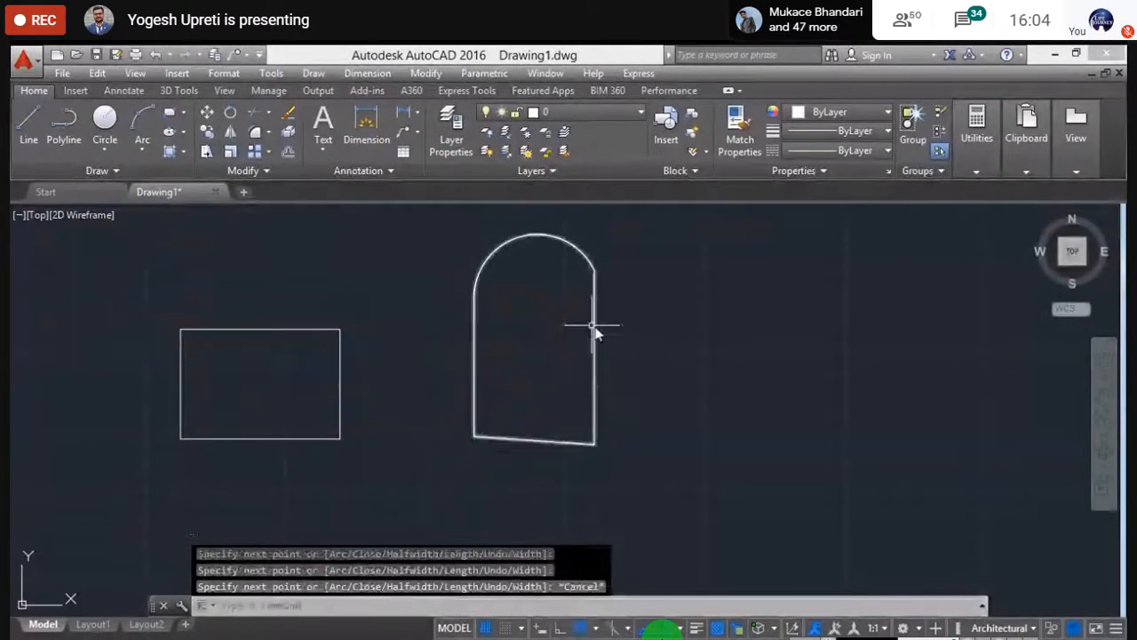
{"action": "scroll", "coordinate": [508, 370], "scroll_direction": "down", "scroll_amount": 2}
{"action": "scroll", "coordinate": [508, 372], "scroll_direction": "down", "scroll_amount": 1}
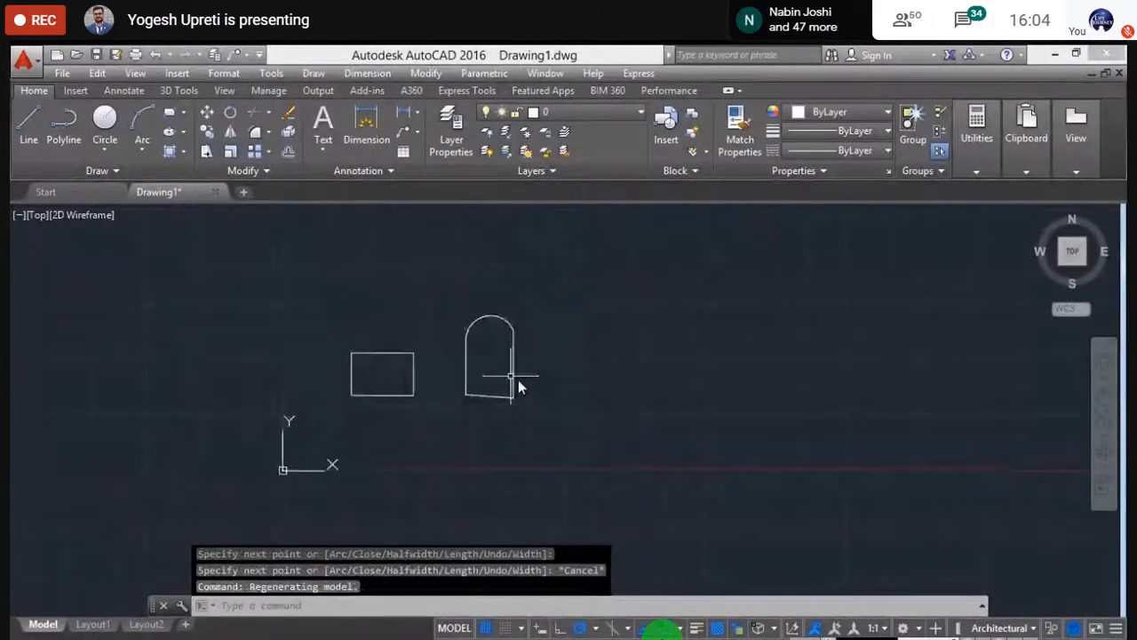
- Draw a second rectangle to the right of the arch shape
{"action": "left_click", "coordinate": [40, 135]}
{"action": "left_click", "coordinate": [183, 112]}
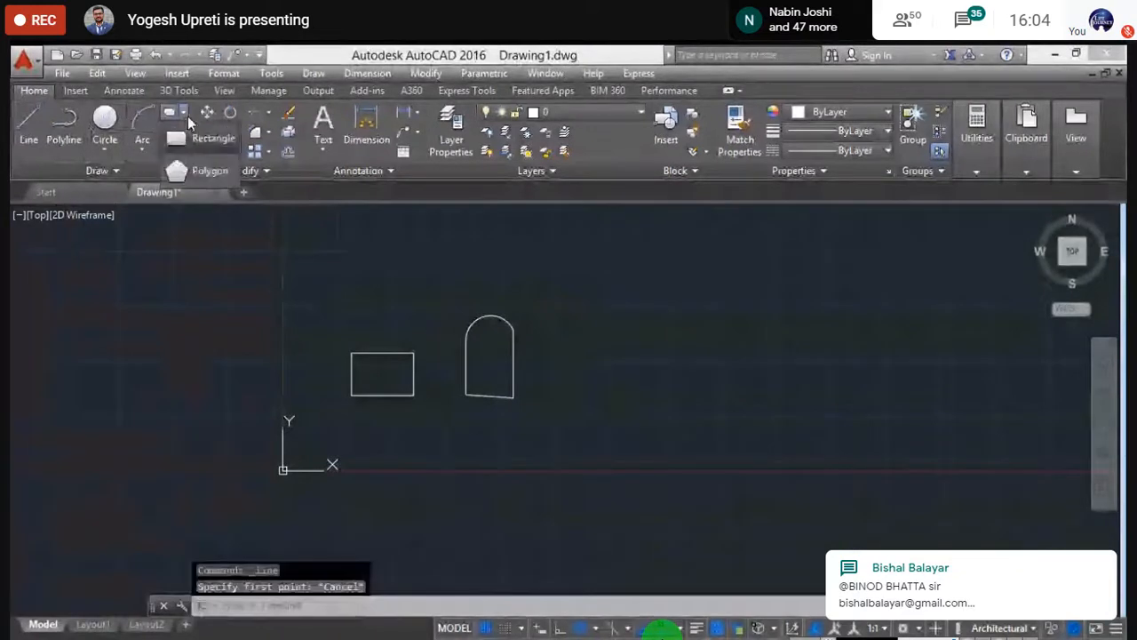
{"action": "left_click", "coordinate": [199, 140]}
{"action": "left_click", "coordinate": [579, 377]}
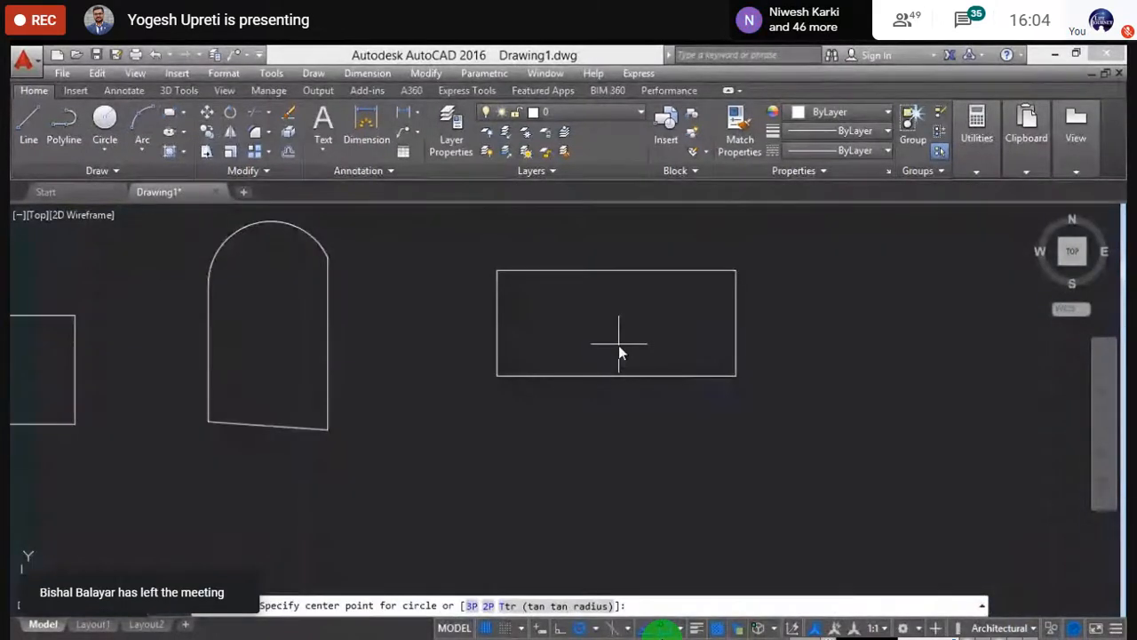
{"action": "left_click", "coordinate": [616, 343]}
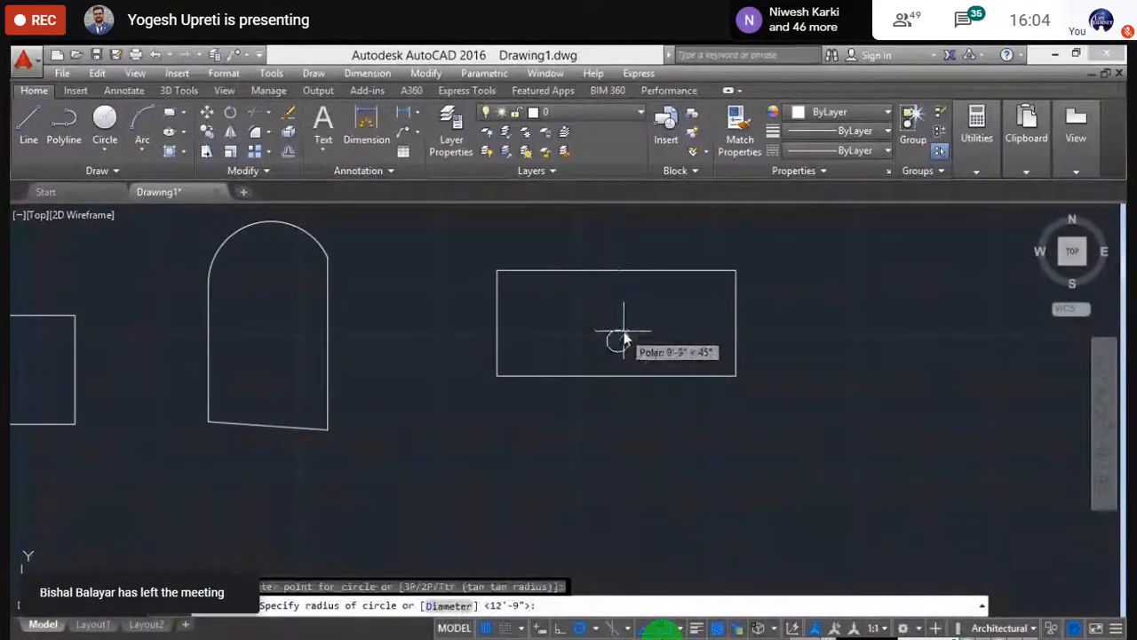
- Draw a small circle centred inside the new rectangle
{"action": "key", "text": "Escape"}
{"action": "key", "text": "Return"}
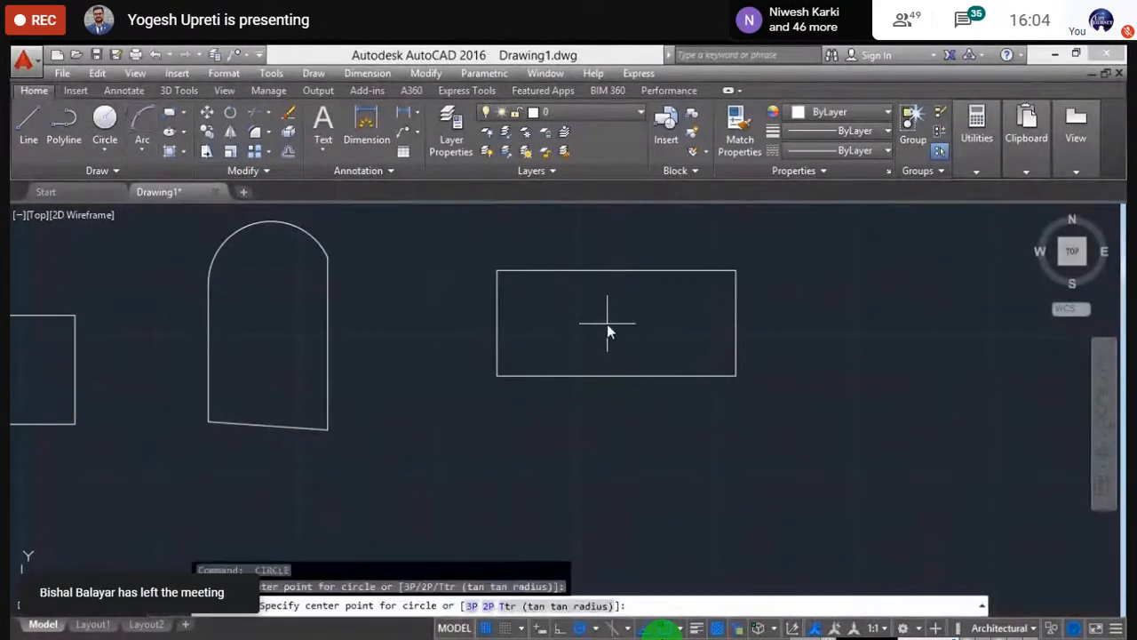
{"action": "left_click", "coordinate": [607, 325]}
{"action": "left_click", "coordinate": [627, 313]}
{"action": "key", "text": "Return"}
{"action": "scroll", "coordinate": [629, 415], "scroll_direction": "down", "scroll_amount": 6}
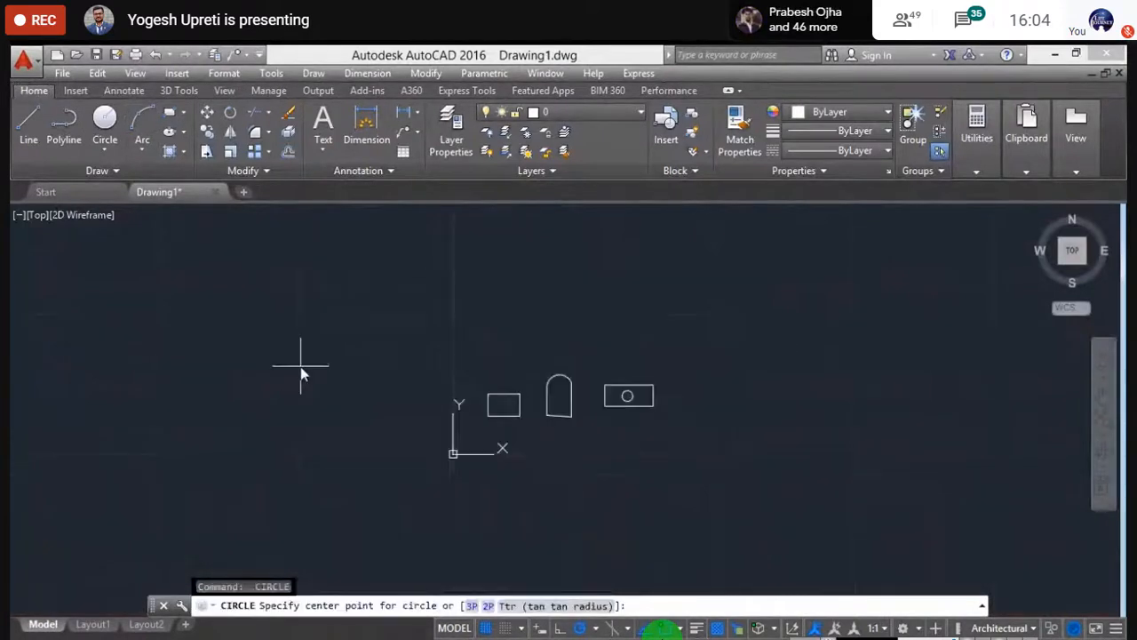
{"action": "scroll", "coordinate": [558, 419], "scroll_direction": "up", "scroll_amount": 5}
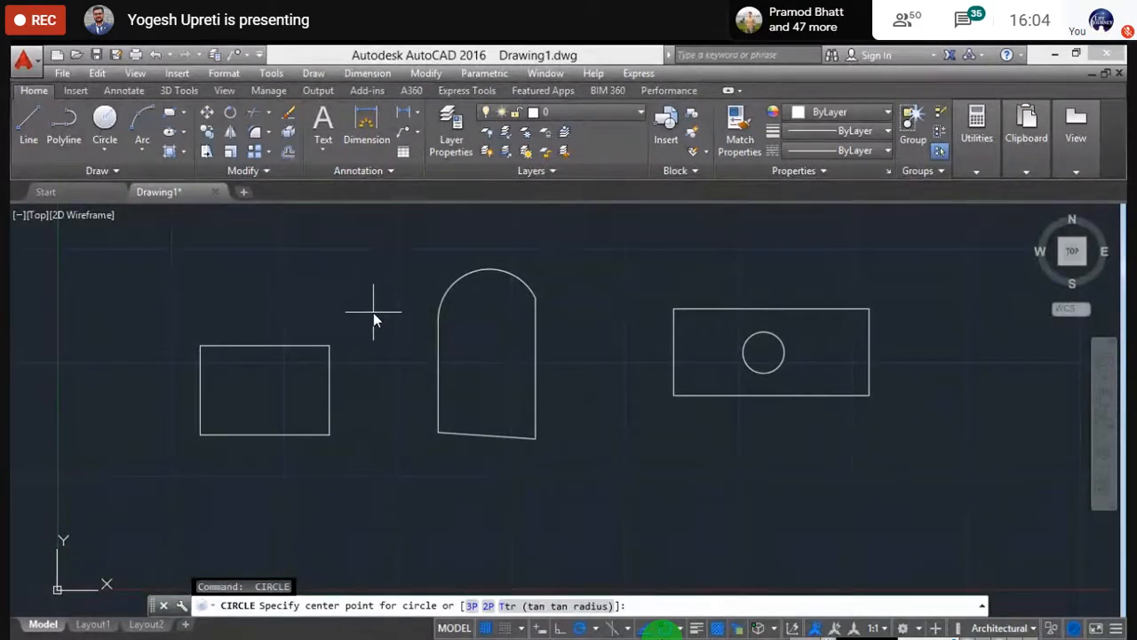
{"action": "key", "text": "Escape"}
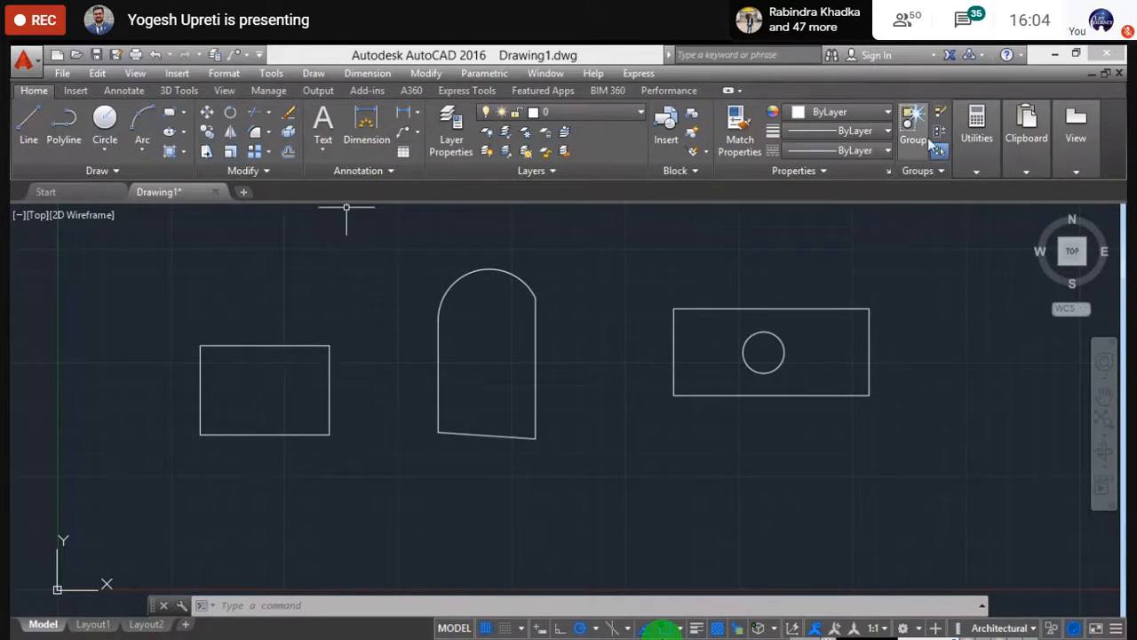
- Run AA and pick the left rectangle's four corners, closing back at the start
{"action": "left_click", "coordinate": [981, 173]}
{"action": "left_click", "coordinate": [986, 227]}
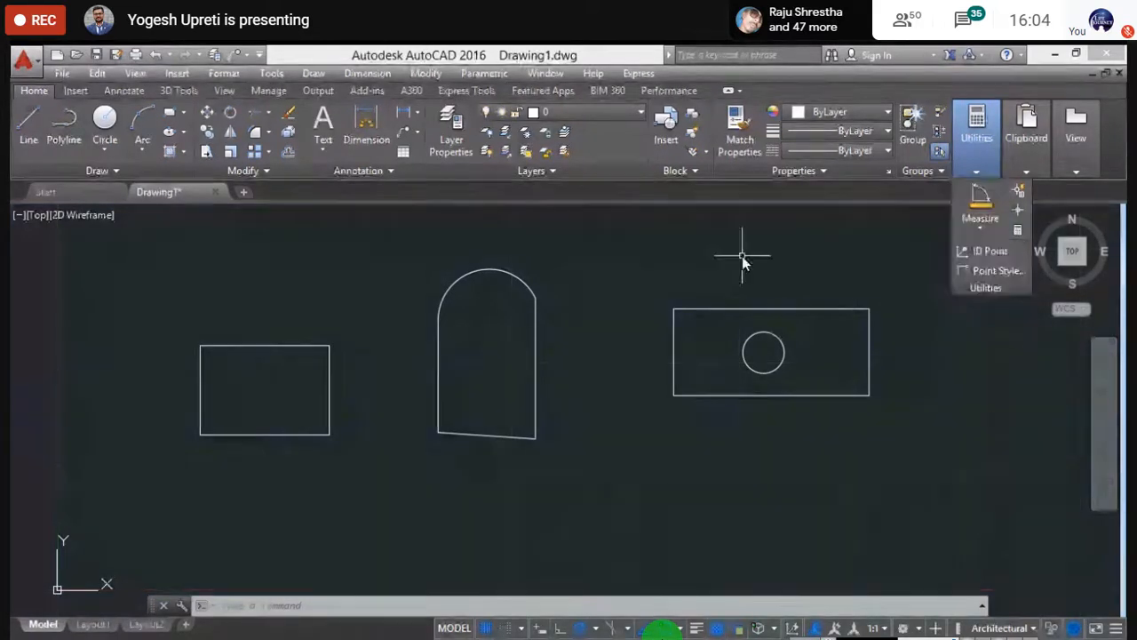
{"action": "type", "text": "aa"}
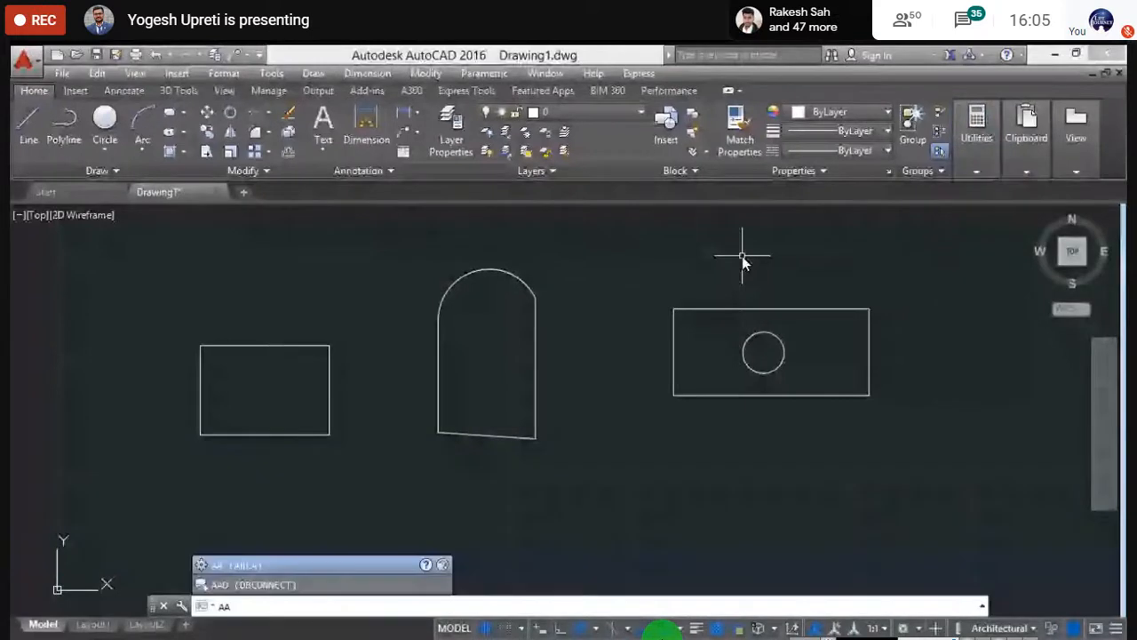
{"action": "key", "text": "Return"}
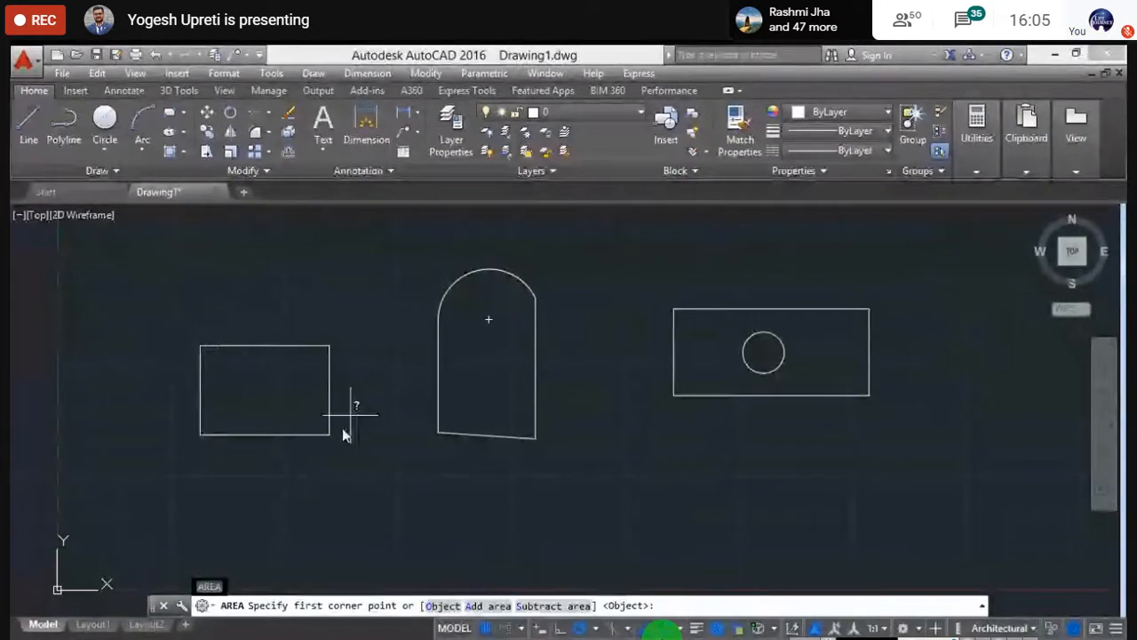
{"action": "left_click", "coordinate": [201, 348]}
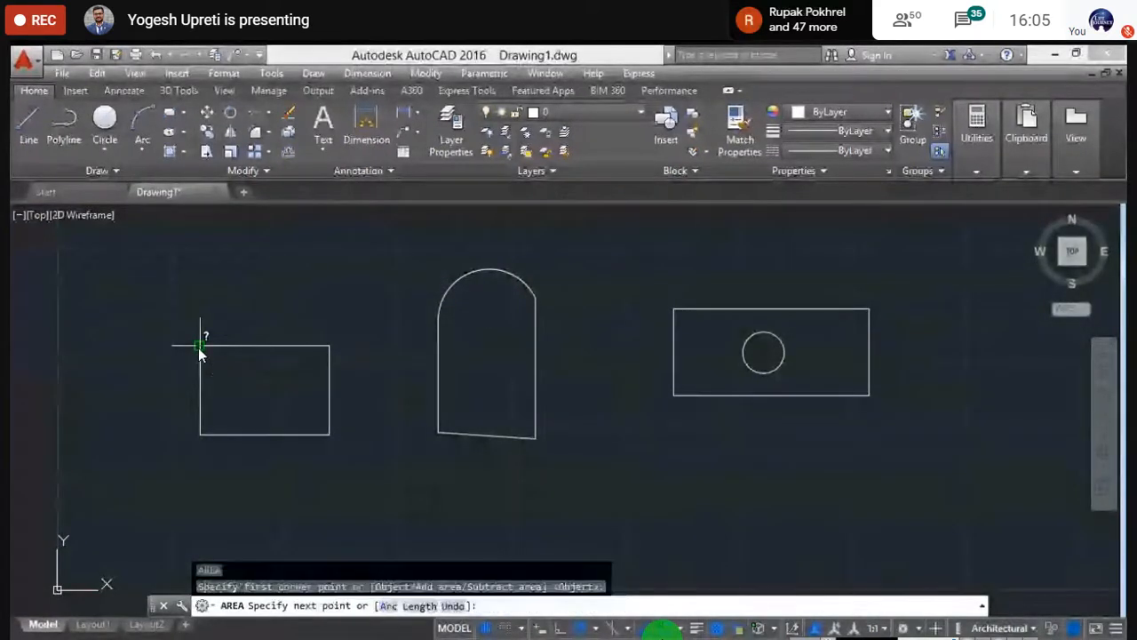
{"action": "left_click", "coordinate": [329, 347]}
{"action": "left_click", "coordinate": [327, 434]}
{"action": "left_click", "coordinate": [202, 433]}
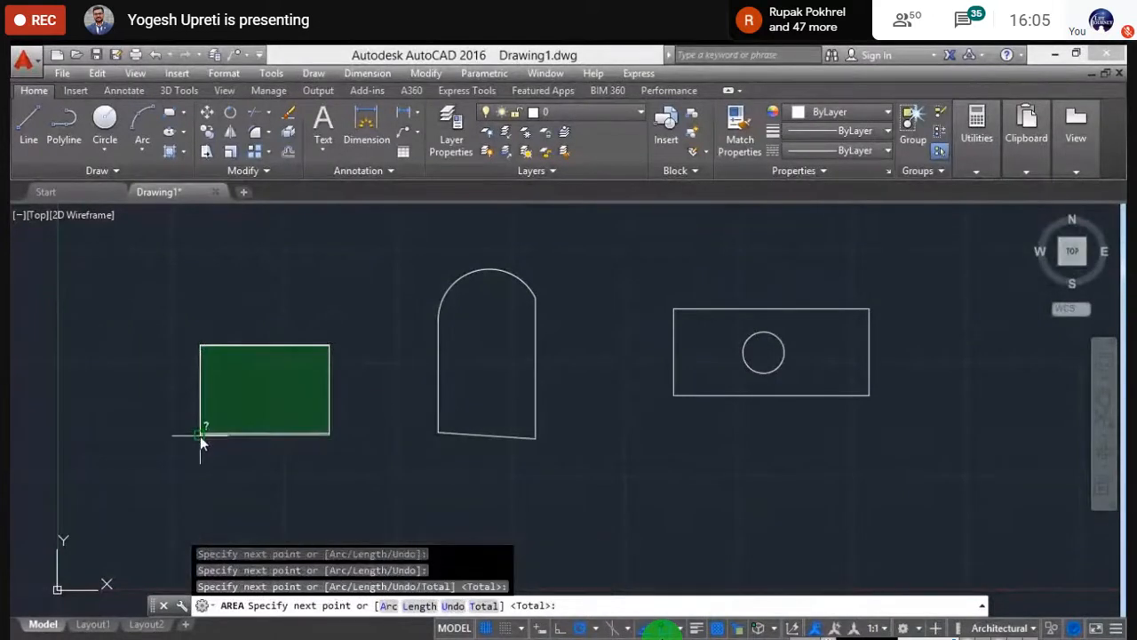
{"action": "left_click", "coordinate": [201, 346]}
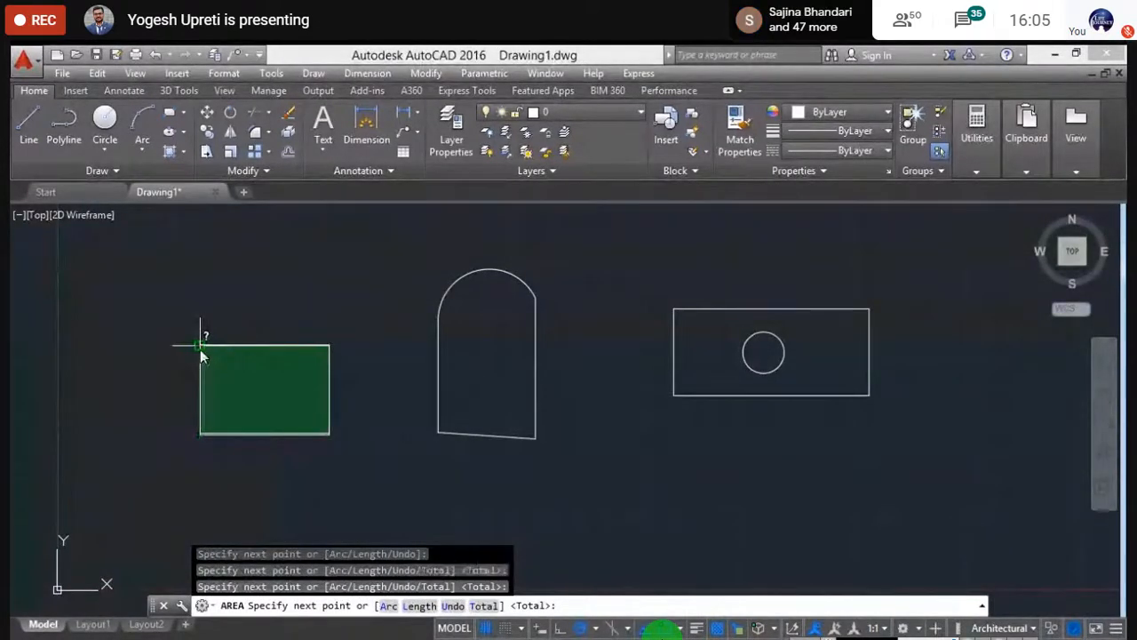
{"action": "key", "text": "Return"}
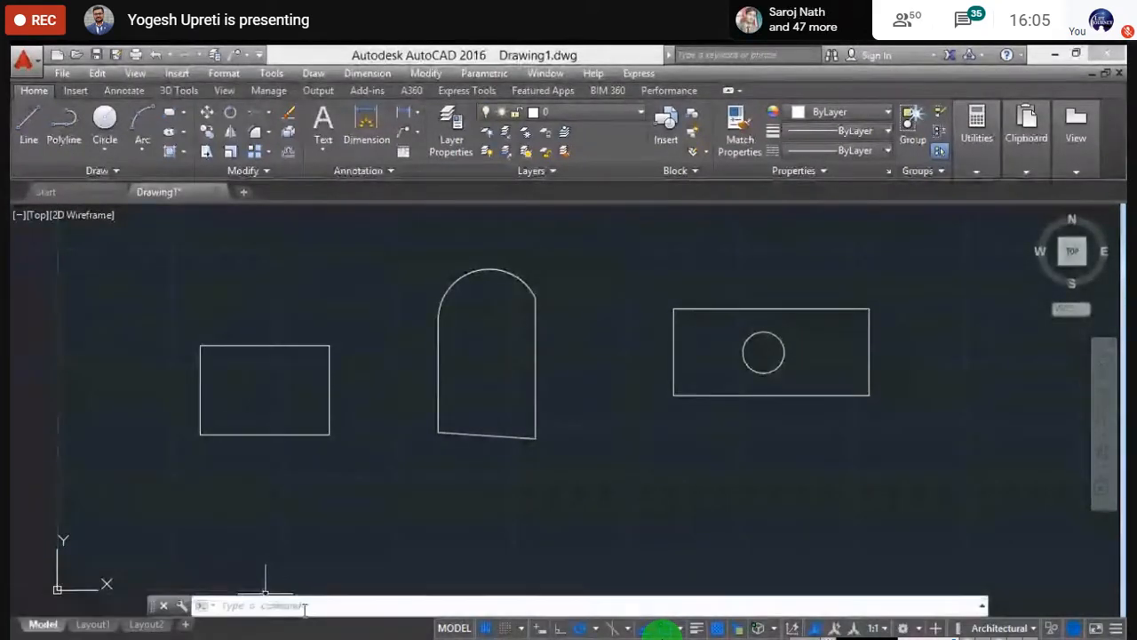
- Enlarge the command history to read 2172332 square in. and 500'-0" perimeter, then restore it
{"action": "left_click_drag", "start_coordinate": [978, 597], "coordinate": [961, 492]}
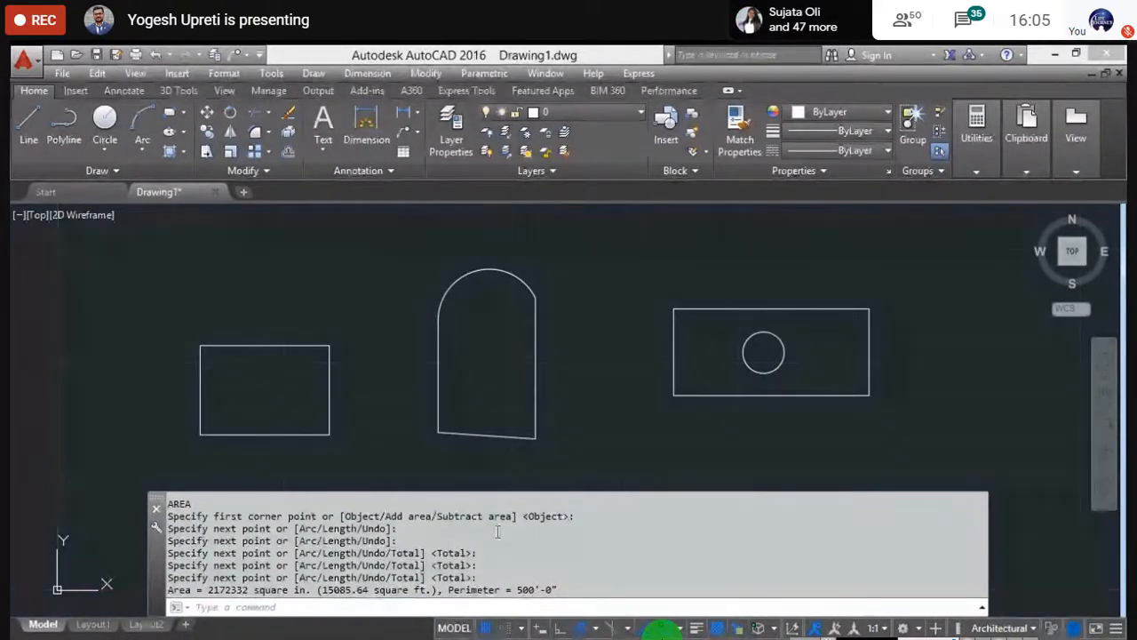
{"action": "key", "text": "Escape"}
{"action": "key", "text": "Escape"}
{"action": "key", "text": "Escape"}
{"action": "key", "text": "Escape"}
{"action": "key", "text": "Escape"}
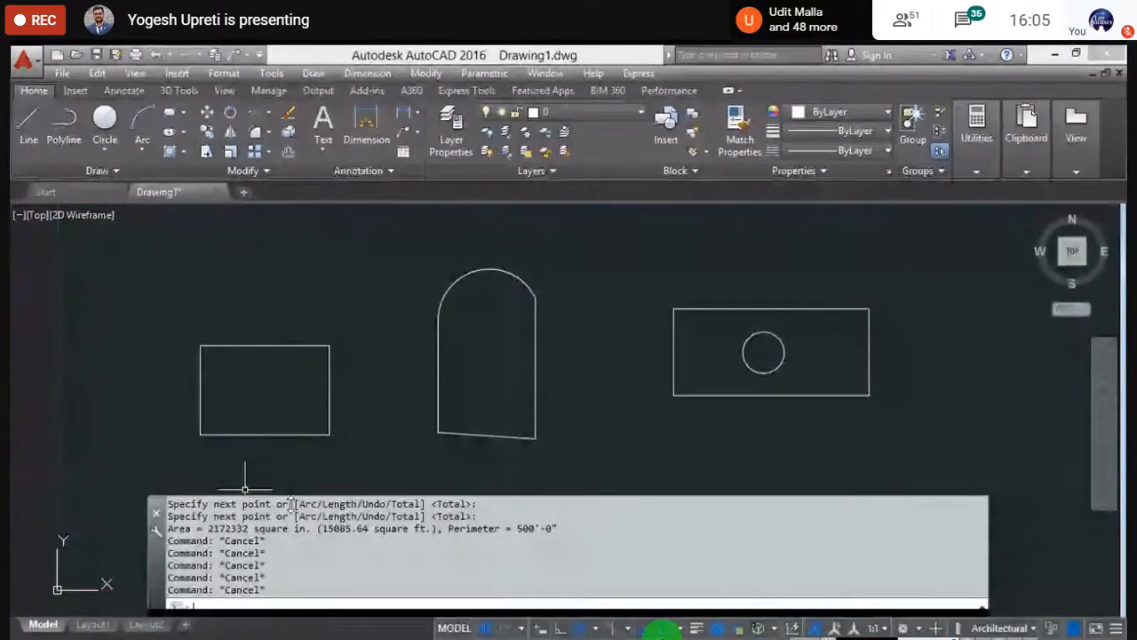
{"action": "left_click_drag", "start_coordinate": [286, 587], "coordinate": [289, 601]}
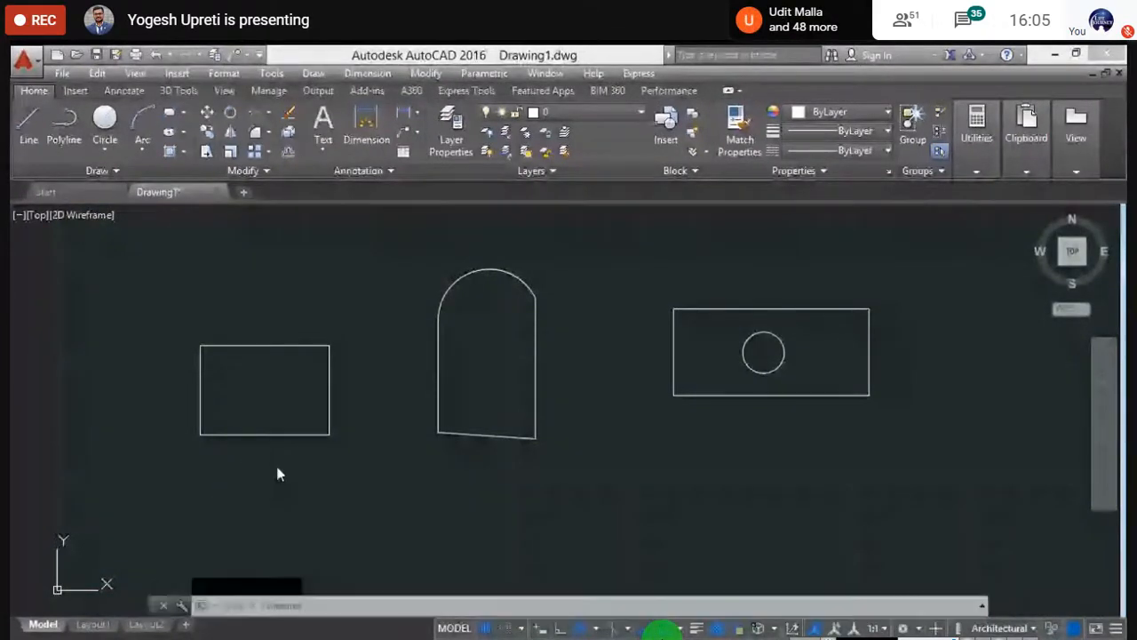
{"action": "middle_click_drag", "start_coordinate": [276, 472], "coordinate": [277, 436]}
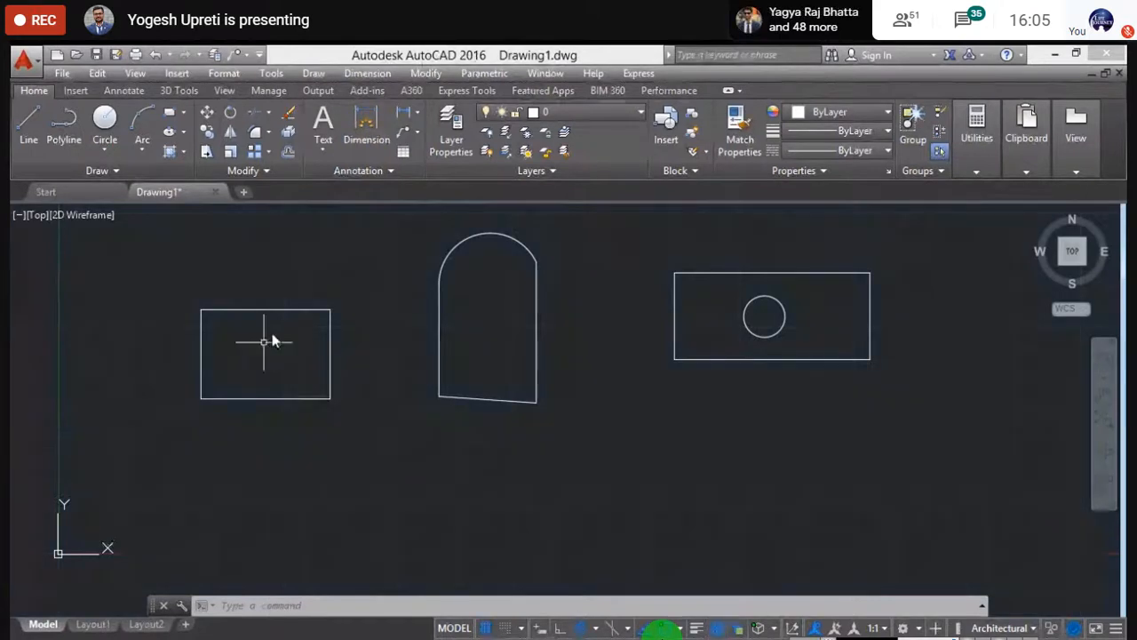
- Recentre the shapes and start AA at the arch shape's lower-left and upper-left corners
{"action": "scroll", "coordinate": [161, 473], "scroll_direction": "down", "scroll_amount": 2}
{"action": "mouse_move", "coordinate": [229, 487]}
{"action": "middle_mouse_down"}
{"action": "mouse_move", "coordinate": [241, 503]}
{"action": "mouse_move", "coordinate": [270, 502]}
{"action": "middle_mouse_up"}
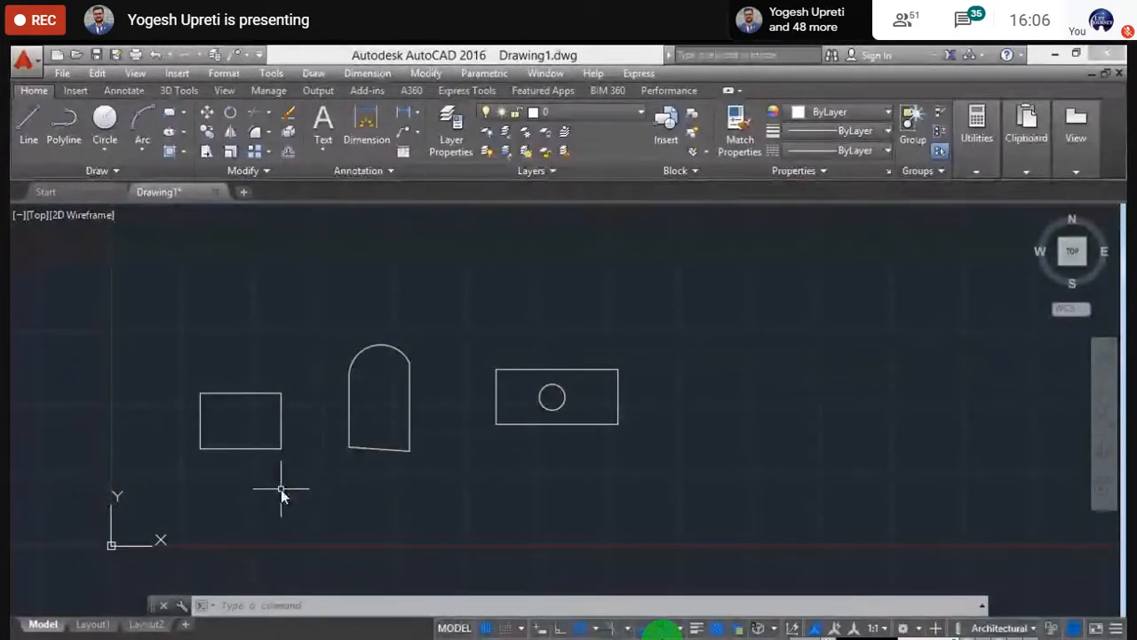
{"action": "scroll", "coordinate": [372, 442], "scroll_direction": "up", "scroll_amount": 2}
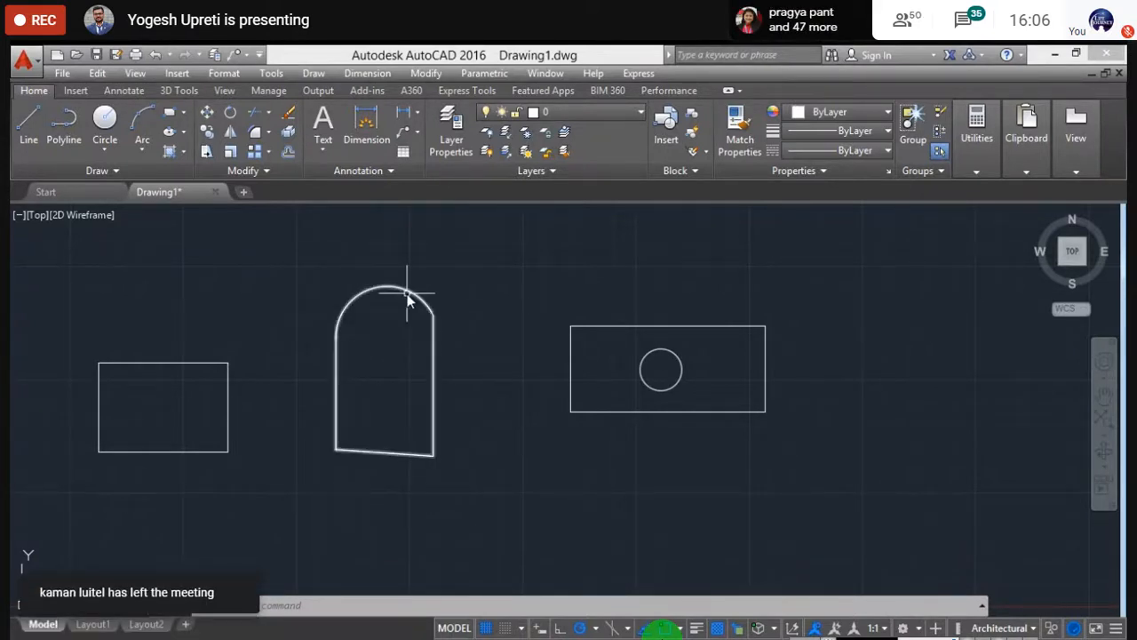
{"action": "type", "text": "aa"}
{"action": "key", "text": "Return"}
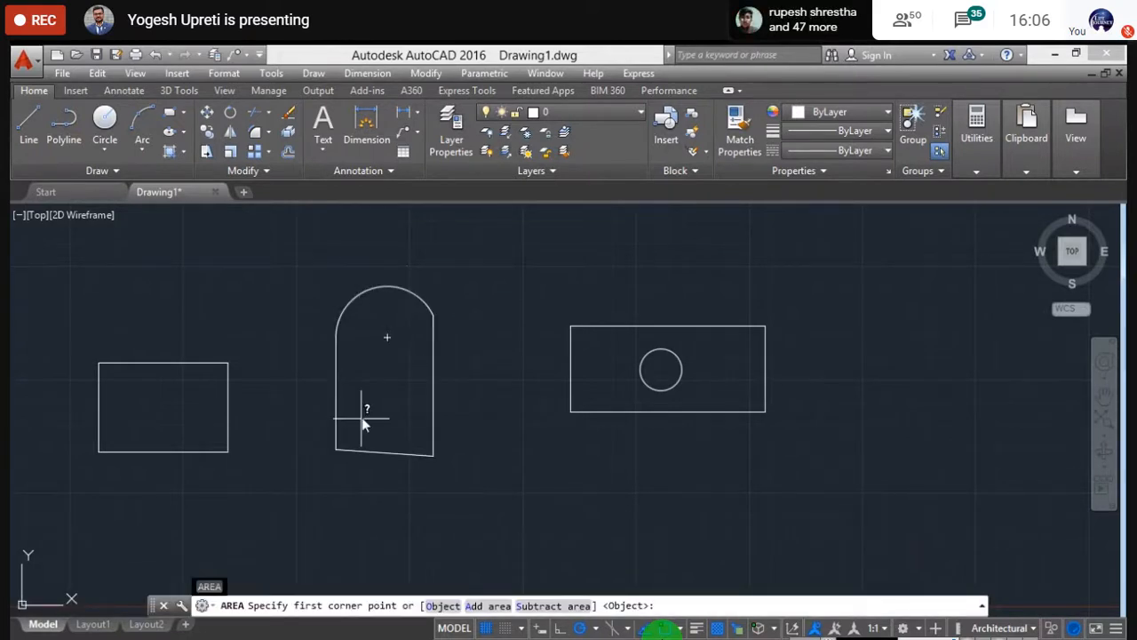
{"action": "left_click", "coordinate": [337, 450]}
{"action": "left_click", "coordinate": [338, 322]}
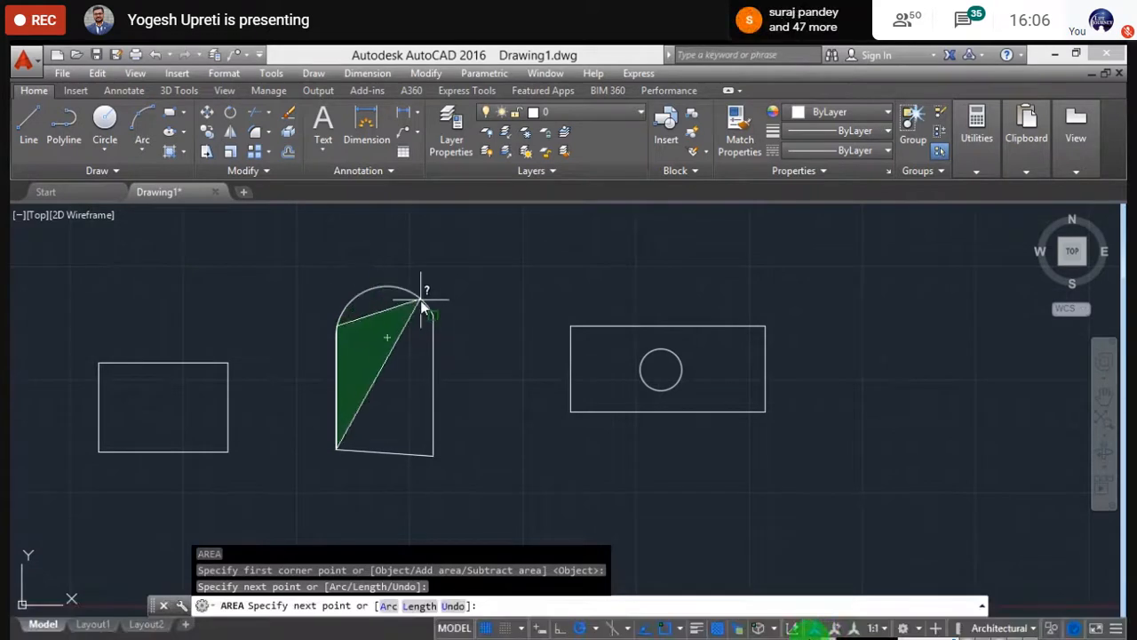
{"action": "mouse_move", "coordinate": [880, 620]}
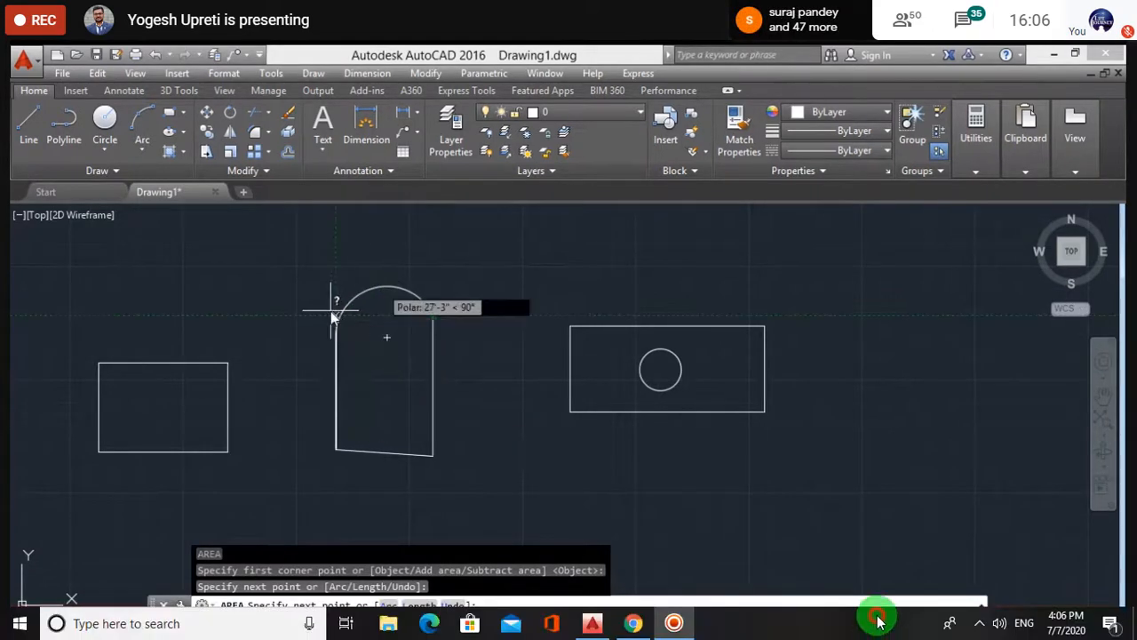
{"action": "mouse_move", "coordinate": [874, 582]}
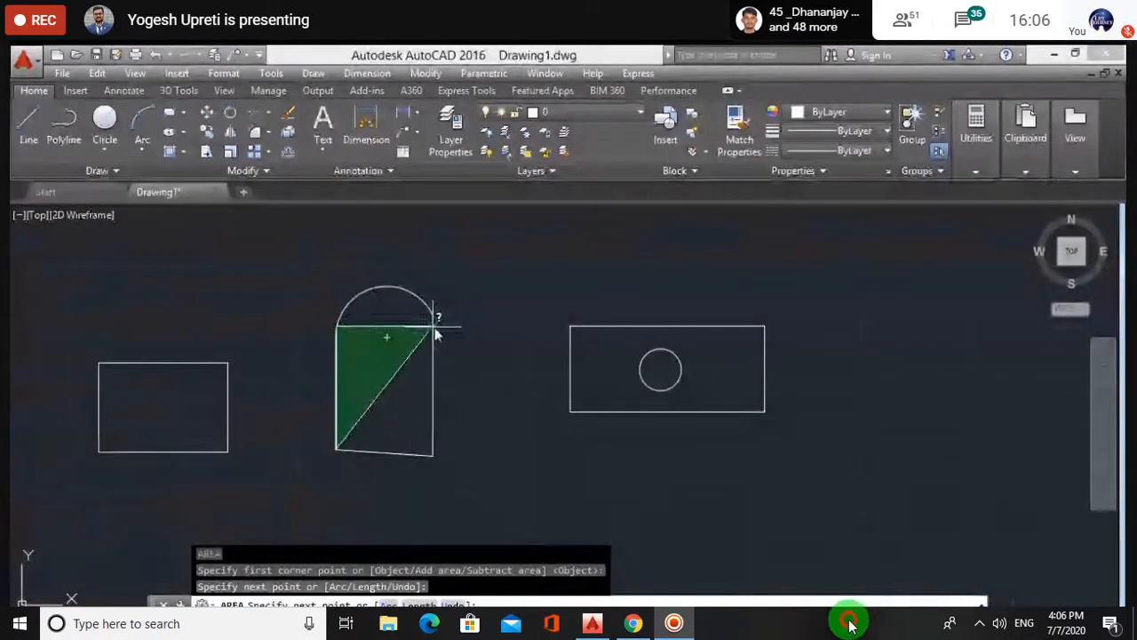
- Pick the arch top, right side and base corners to get 2757806 square in., 552'-8"
{"action": "left_click", "coordinate": [380, 288]}
{"action": "left_click", "coordinate": [433, 313]}
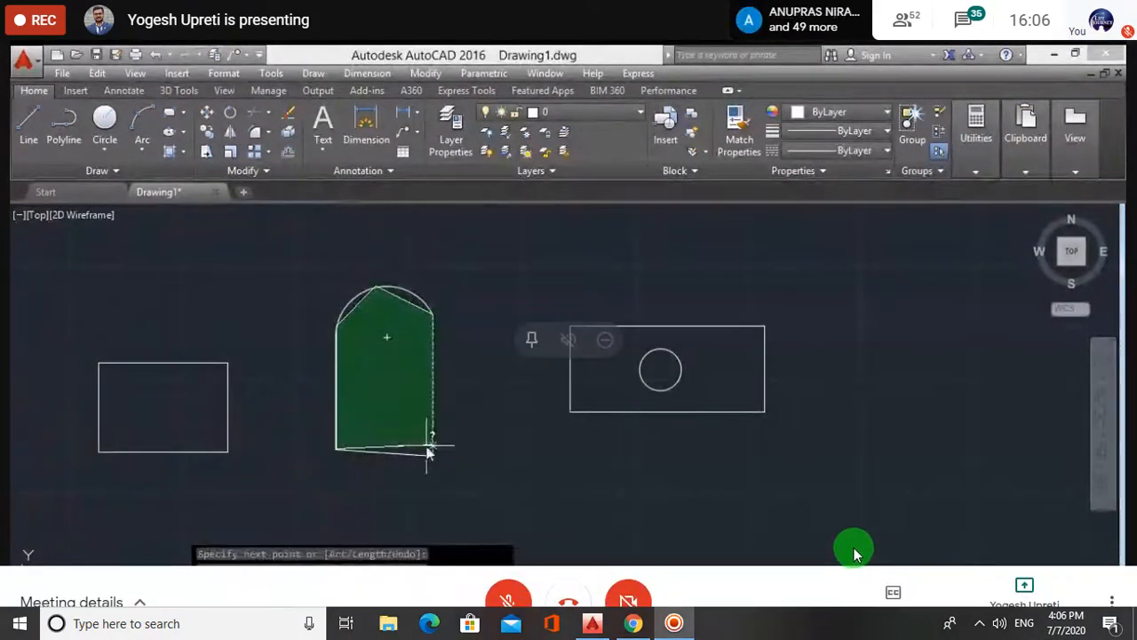
{"action": "left_click", "coordinate": [432, 458]}
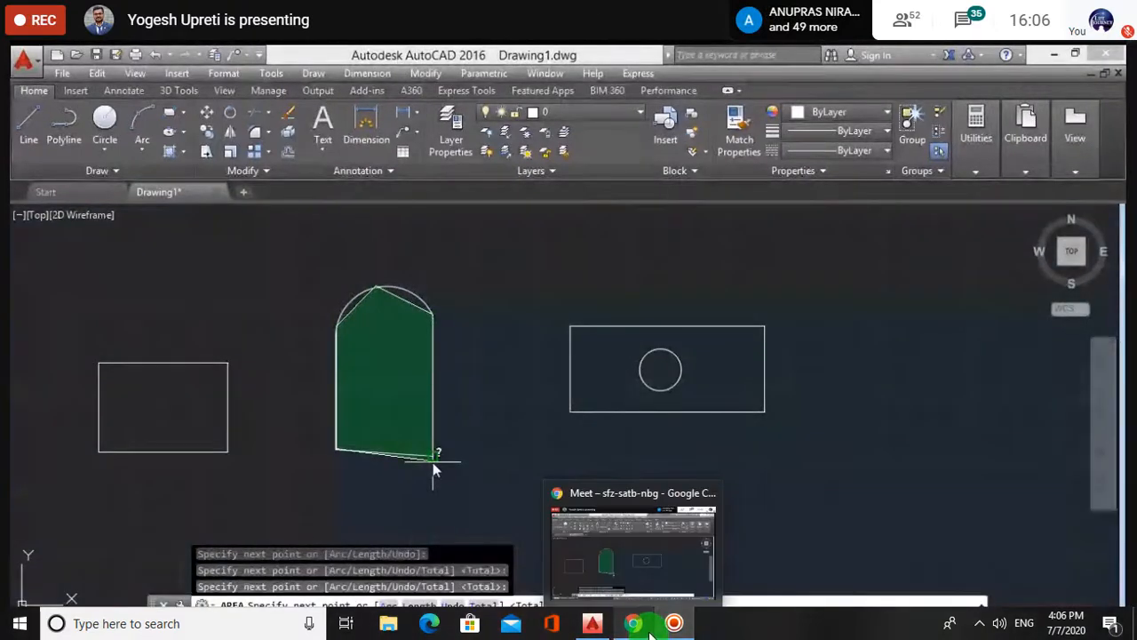
{"action": "left_click", "coordinate": [343, 453]}
{"action": "key", "text": "Return"}
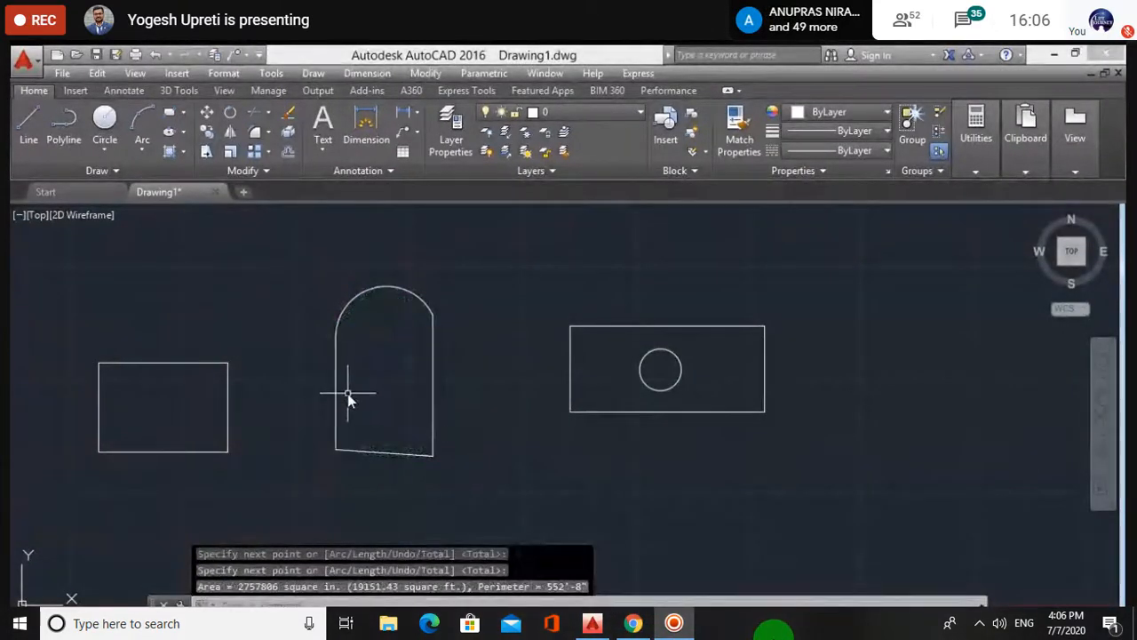
{"action": "key", "text": "Escape"}
{"action": "key", "text": "Escape"}
{"action": "key", "text": "Escape"}
{"action": "middle_click_drag", "start_coordinate": [343, 367], "coordinate": [394, 375]}
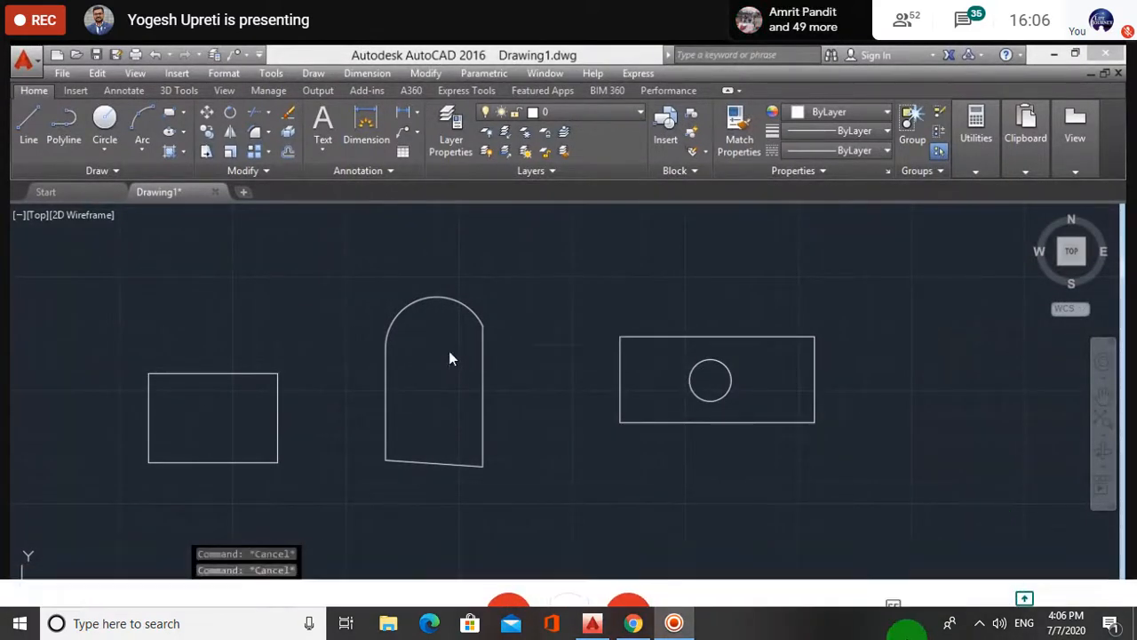
- Run AREA with the Object option on the arch outline: 2904167 square in., length 561'-4"
{"action": "type", "text": "AREA"}
{"action": "key", "text": "Return"}
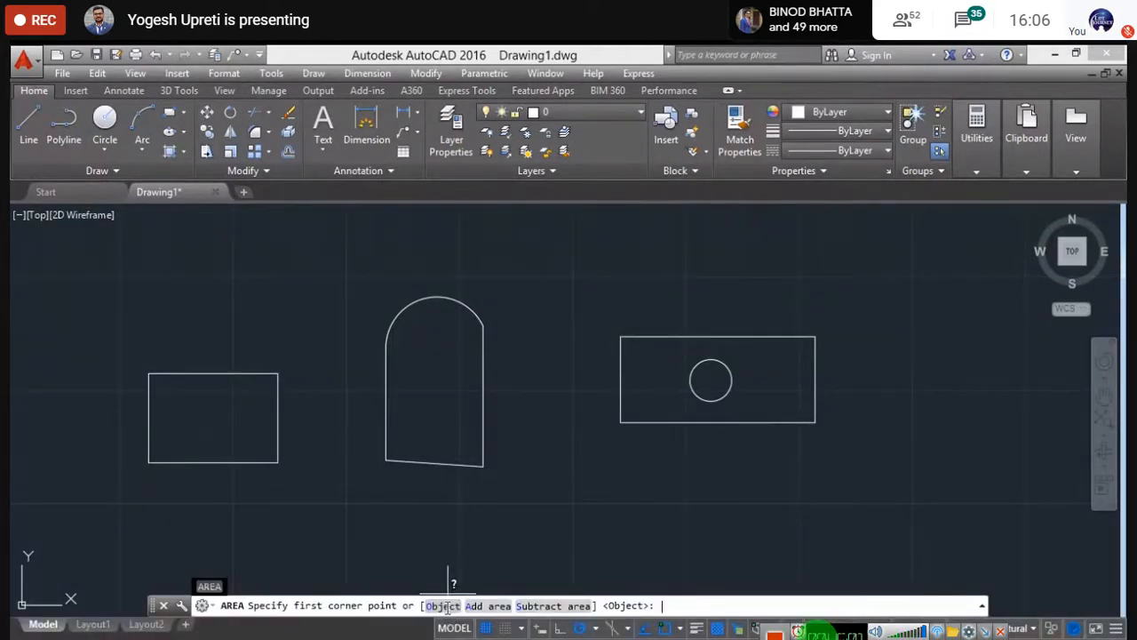
{"action": "left_click", "coordinate": [446, 606]}
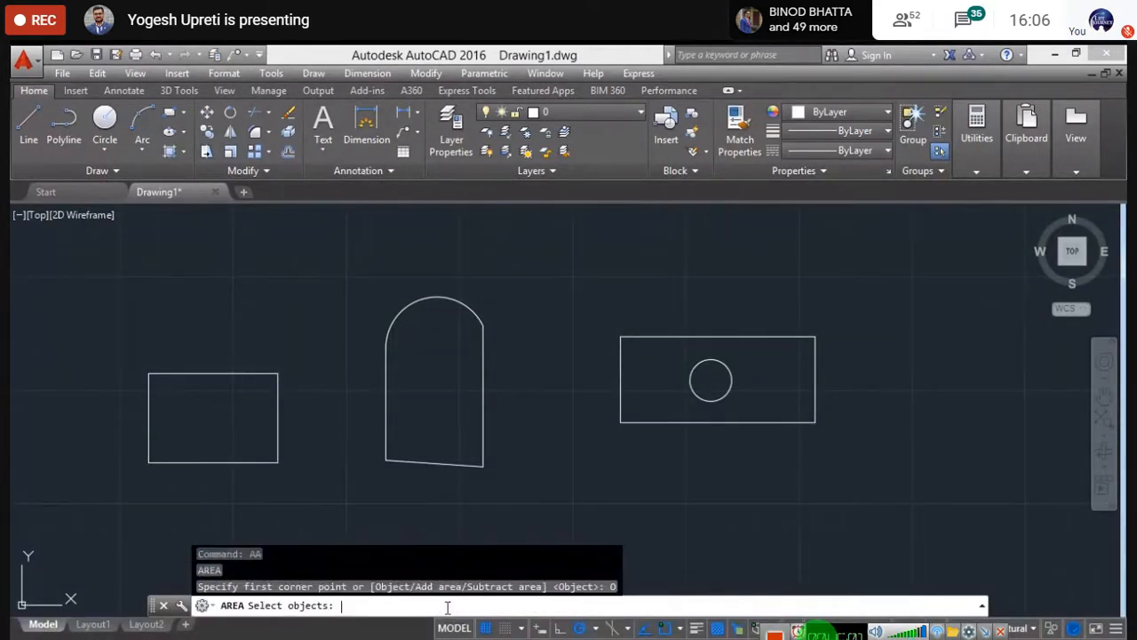
{"action": "left_click", "coordinate": [434, 302]}
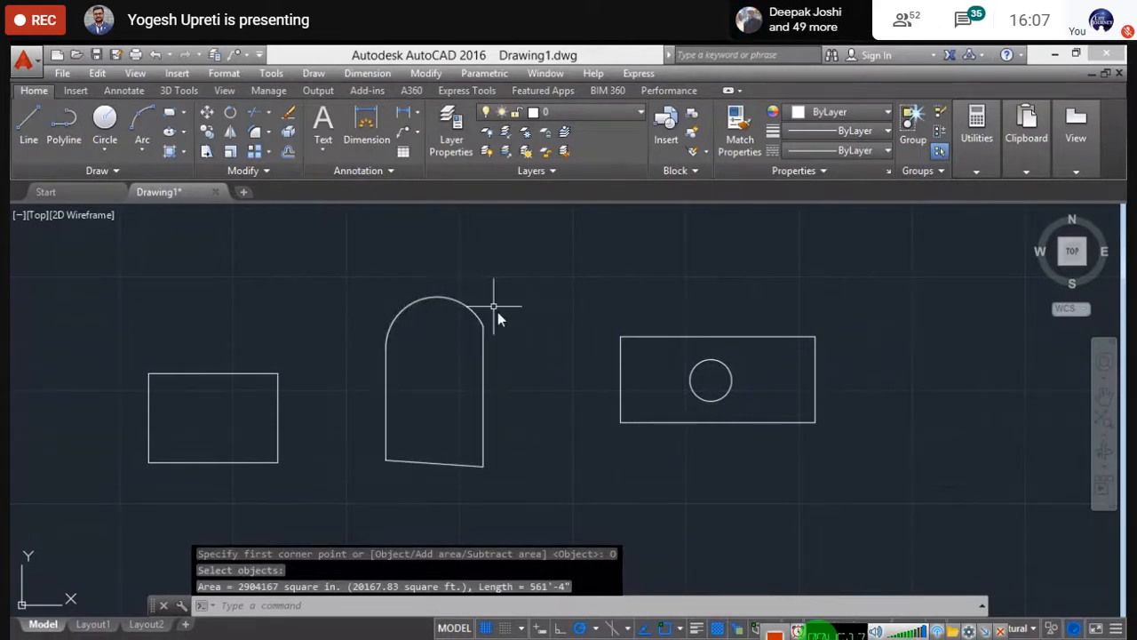
{"action": "key", "text": "Escape"}
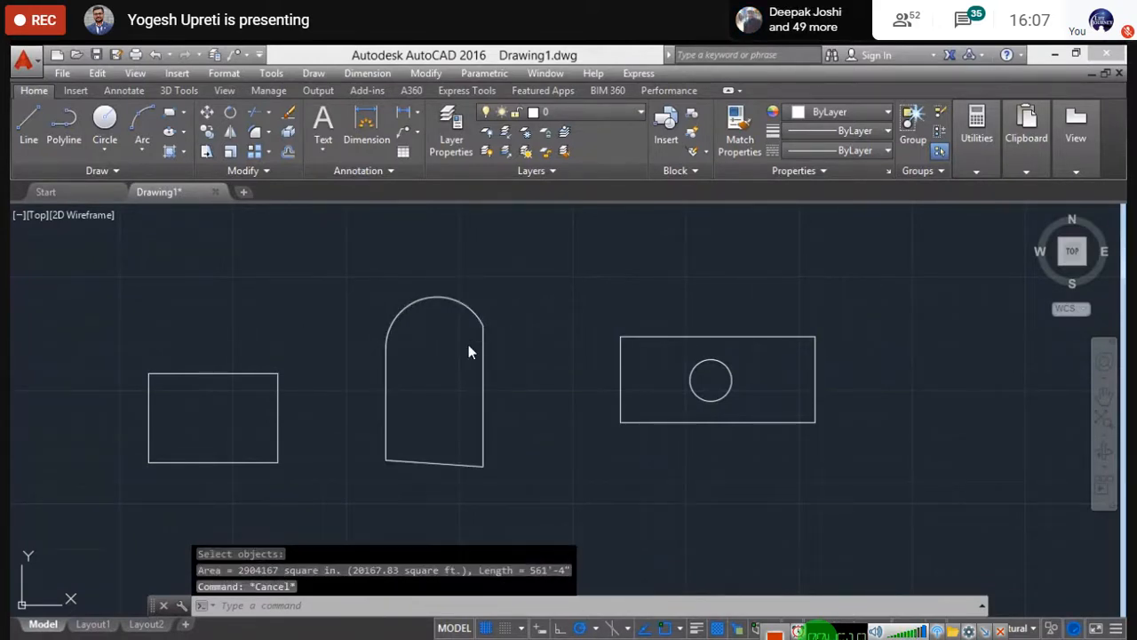
{"action": "middle_click_drag", "start_coordinate": [510, 408], "coordinate": [485, 393]}
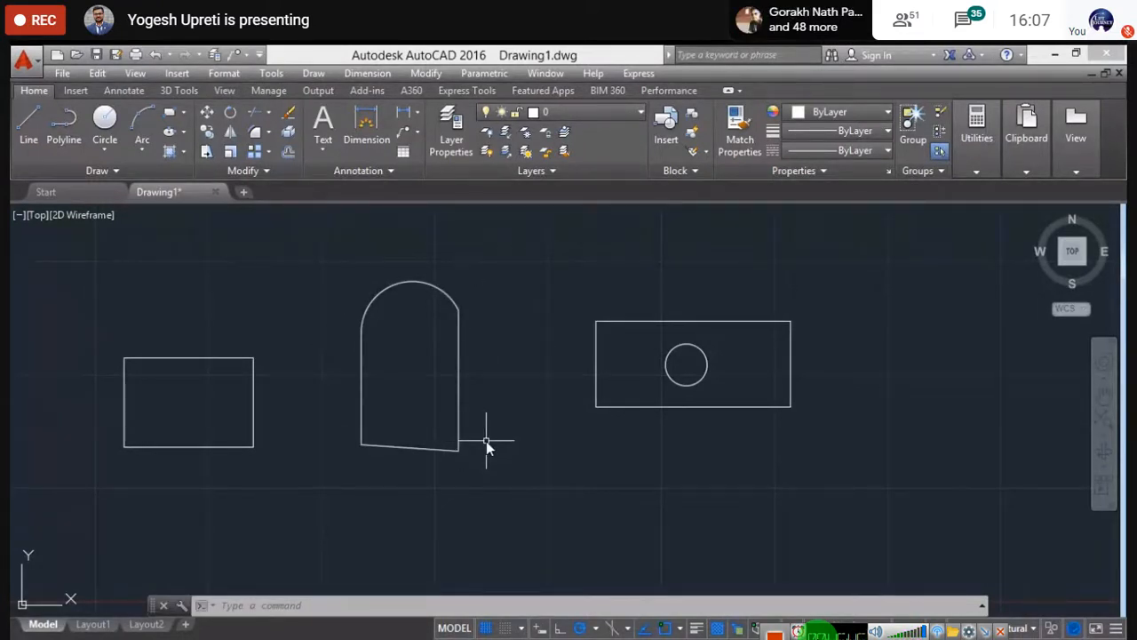
- Crossing-select the plain rectangle and the arch shape and delete both
{"action": "key", "text": "Escape"}
{"action": "key", "text": "Escape"}
{"action": "middle_click_drag", "start_coordinate": [596, 472], "coordinate": [536, 472]}
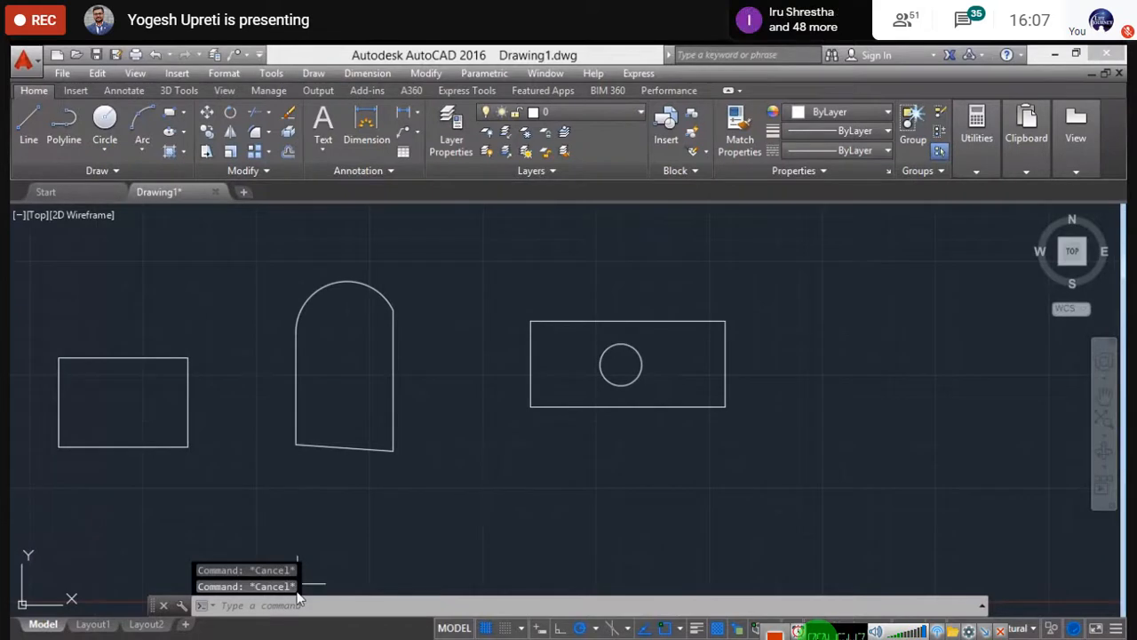
{"action": "middle_click_drag", "start_coordinate": [702, 471], "coordinate": [677, 491]}
{"action": "scroll", "coordinate": [513, 391], "scroll_direction": "up", "scroll_amount": 2}
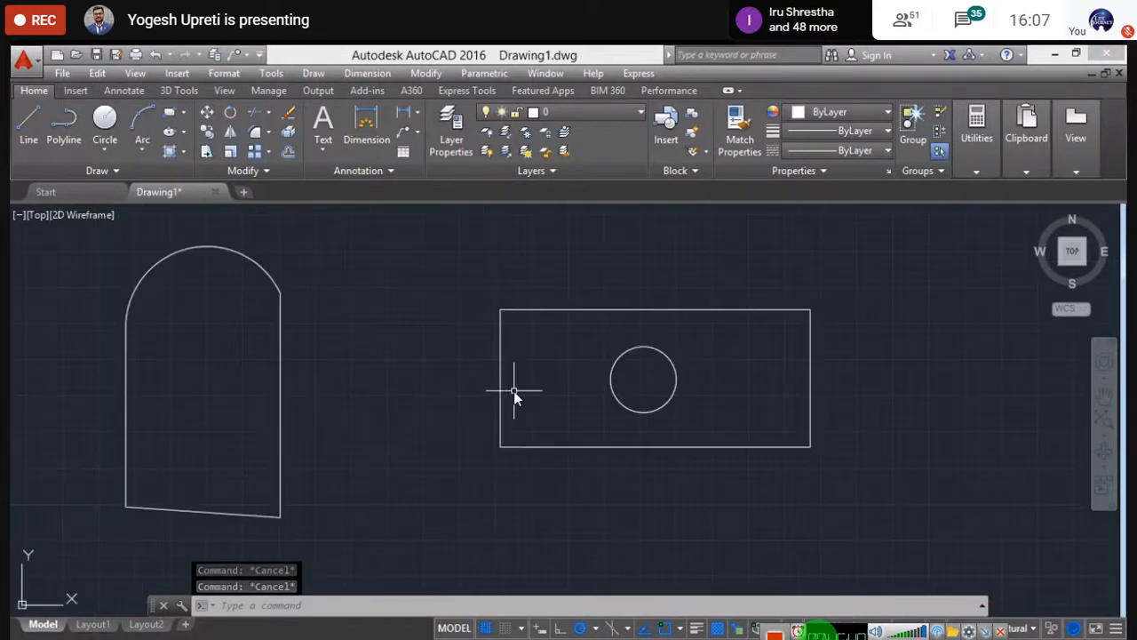
{"action": "scroll", "coordinate": [513, 391], "scroll_direction": "down", "scroll_amount": 2}
{"action": "left_click", "coordinate": [432, 525]}
{"action": "left_click", "coordinate": [12, 293]}
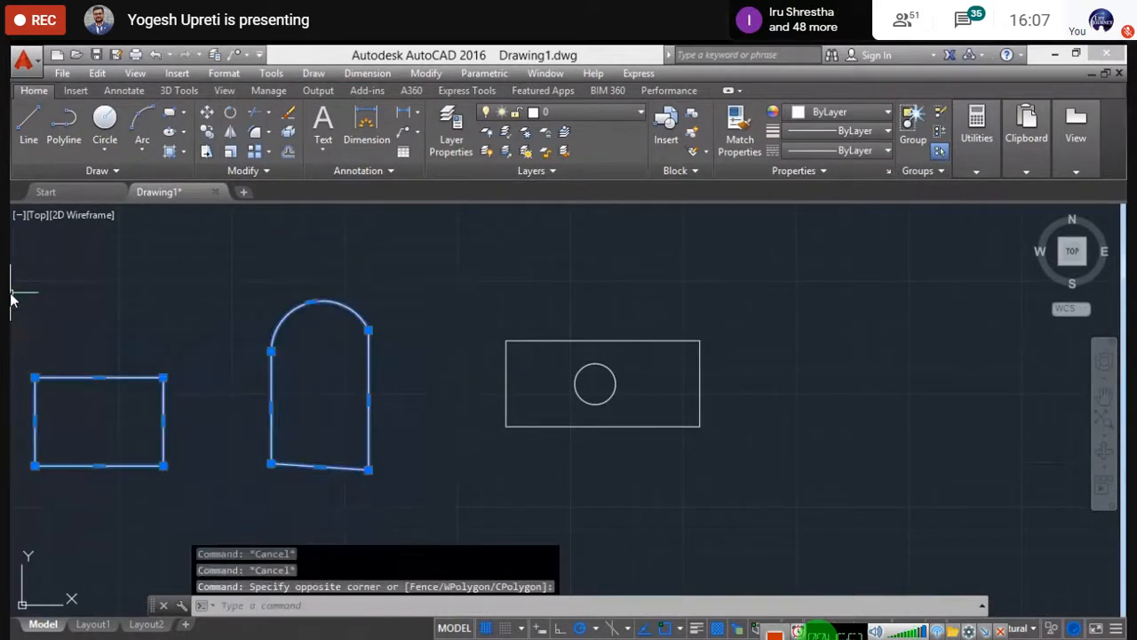
{"action": "key", "text": "Delete"}
- Pan and zoom in on the remaining rectangle with the small circle centred inside
{"action": "middle_click_drag", "start_coordinate": [483, 406], "coordinate": [147, 406]}
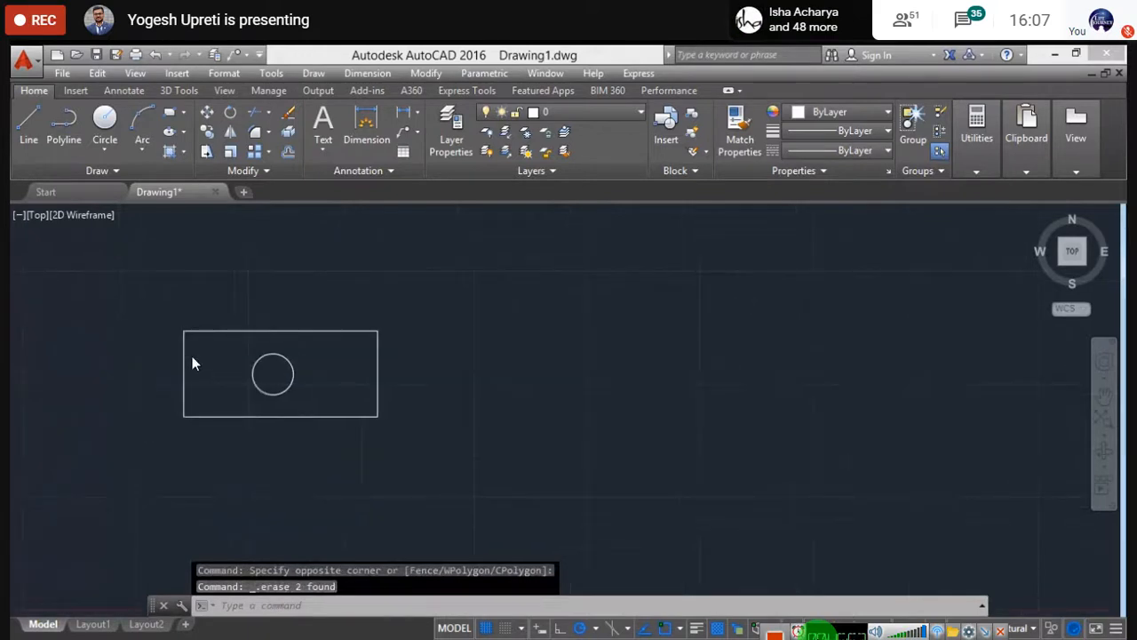
{"action": "scroll", "coordinate": [193, 359], "scroll_direction": "up", "scroll_amount": 2}
{"action": "mouse_move", "coordinate": [151, 358]}
{"action": "middle_mouse_down"}
{"action": "mouse_move", "coordinate": [355, 381]}
{"action": "mouse_move", "coordinate": [324, 352]}
{"action": "middle_mouse_up"}
{"action": "scroll", "coordinate": [356, 381], "scroll_direction": "up", "scroll_amount": 2}
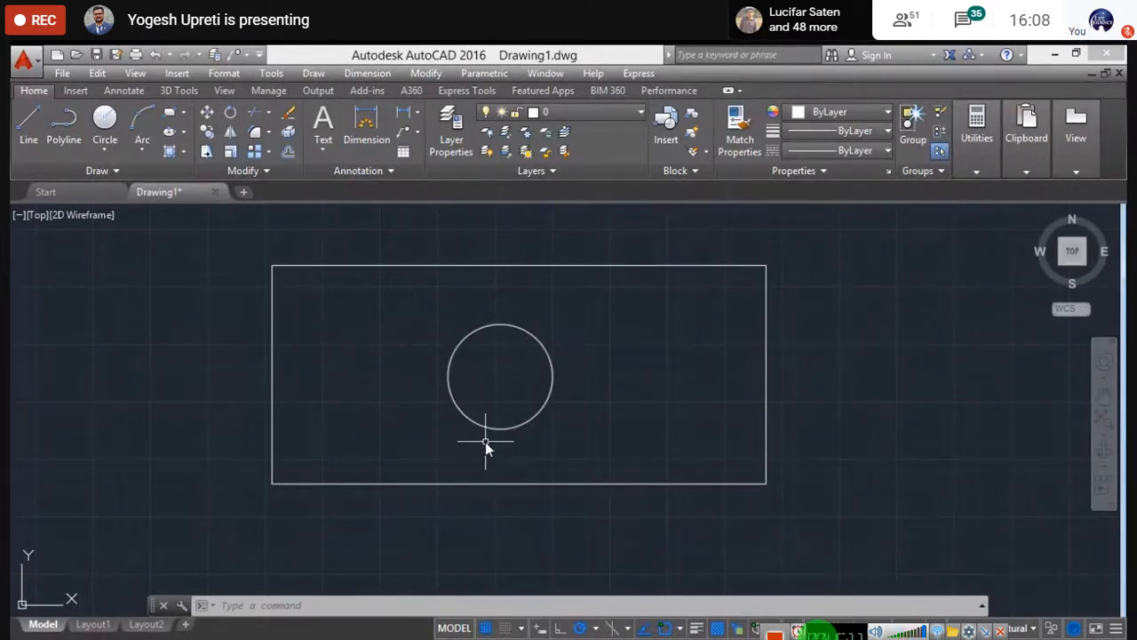
{"action": "scroll", "coordinate": [552, 346], "scroll_direction": "down", "scroll_amount": 2}
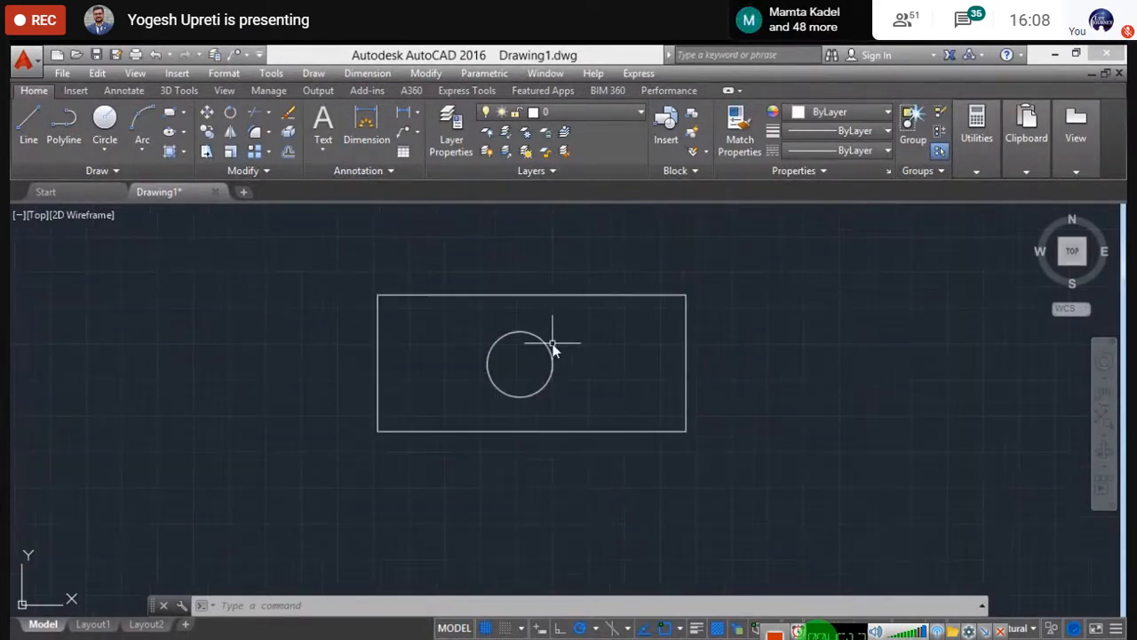
{"action": "middle_click_drag", "start_coordinate": [615, 349], "coordinate": [502, 353]}
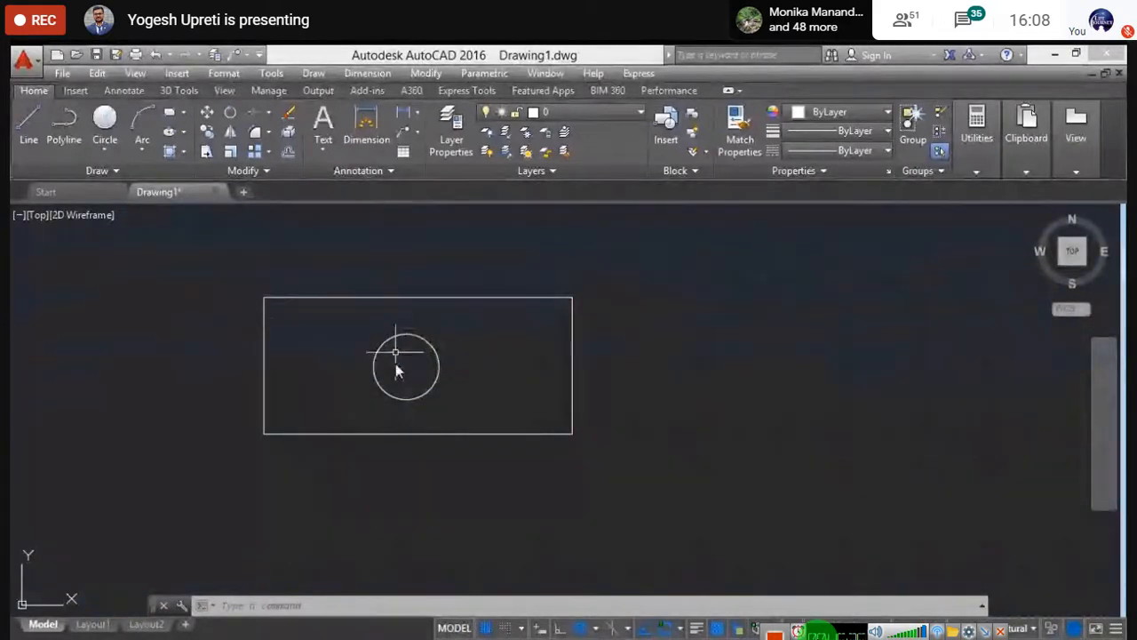
{"action": "middle_click_drag", "start_coordinate": [374, 391], "coordinate": [392, 402]}
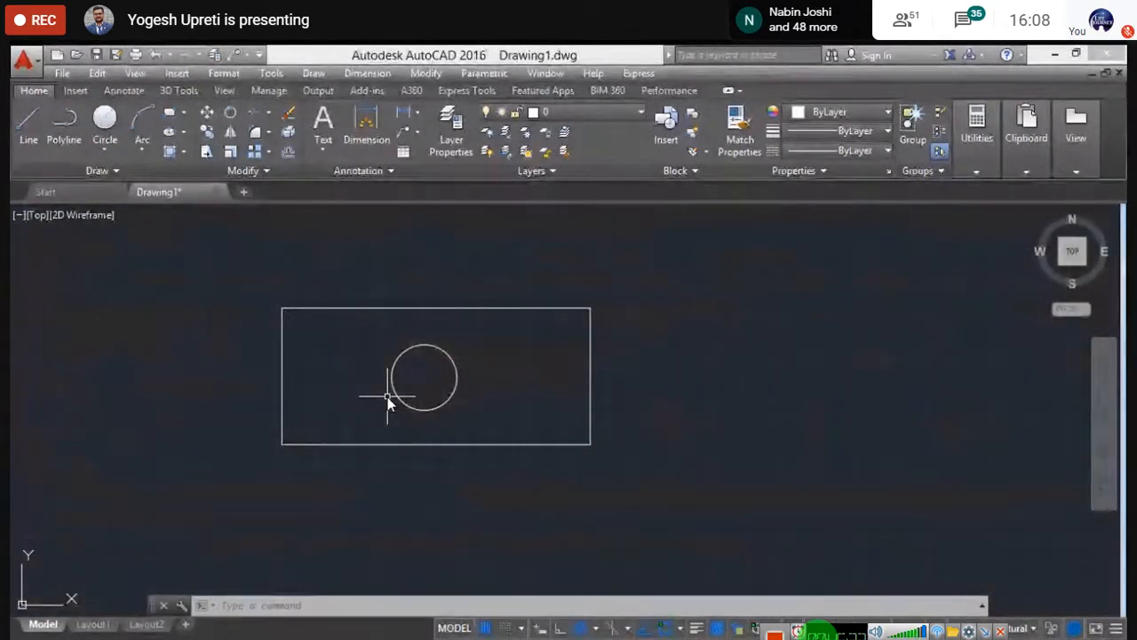
- Run AREA in Subtract mode on the circle object, giving a total of −255966 sq in
{"action": "type", "text": "al"}
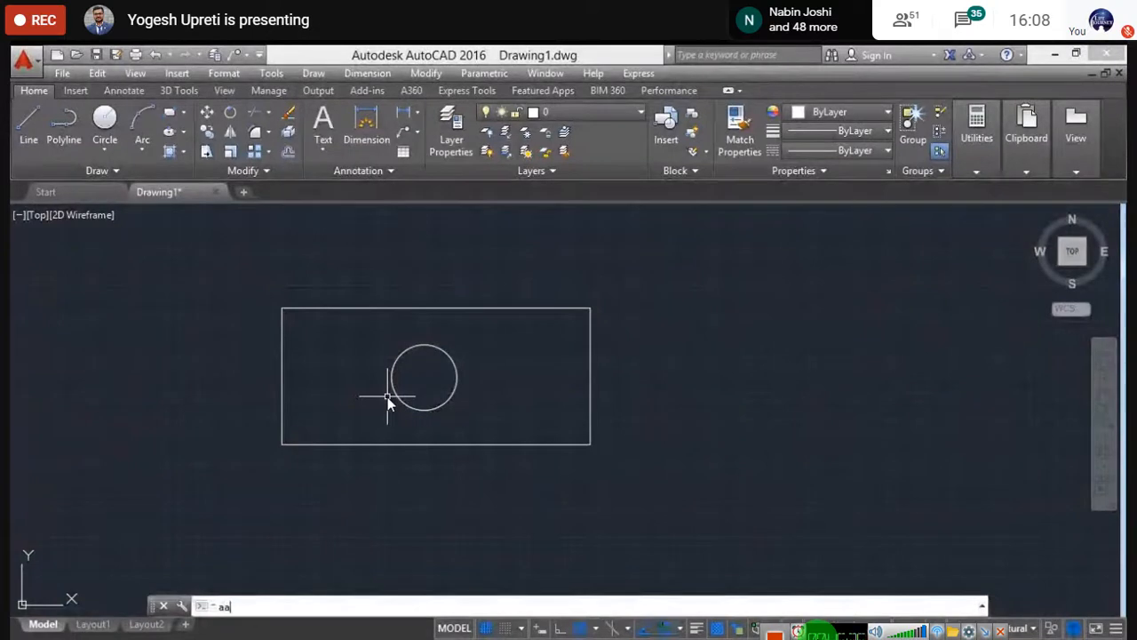
{"action": "key", "text": "Return"}
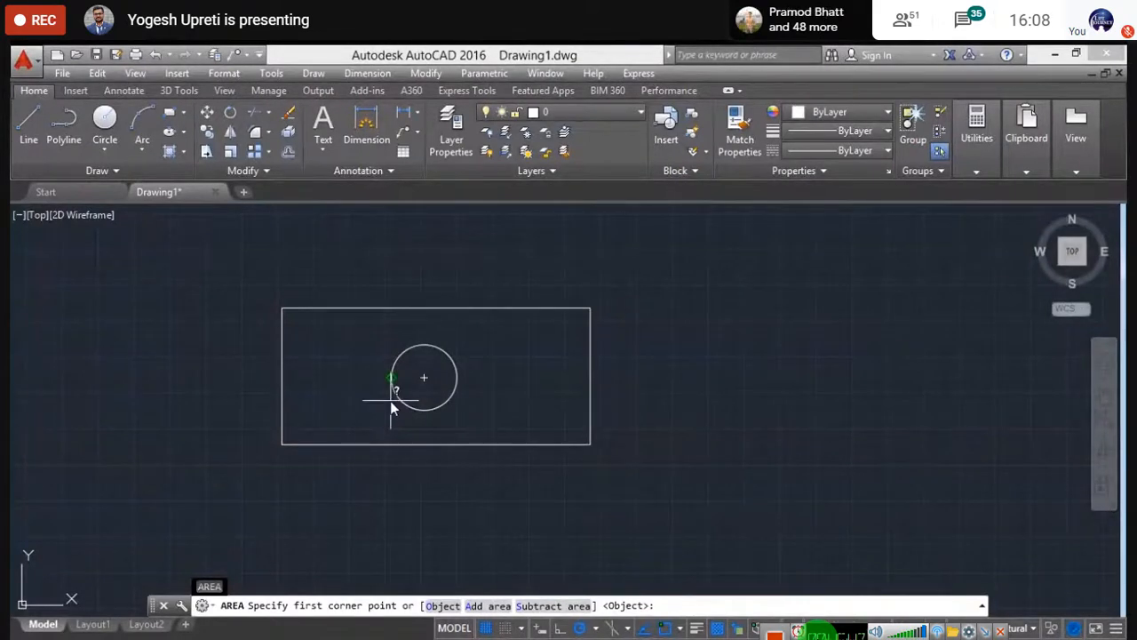
{"action": "scroll", "coordinate": [390, 400], "scroll_direction": "up", "scroll_amount": 2}
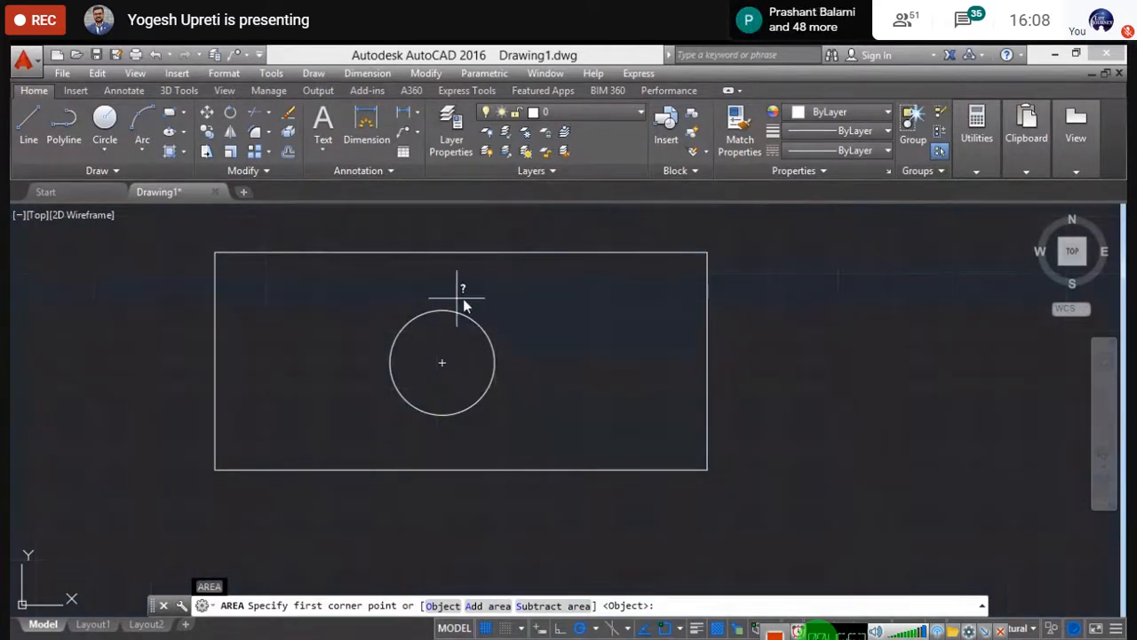
{"action": "left_click", "coordinate": [561, 606]}
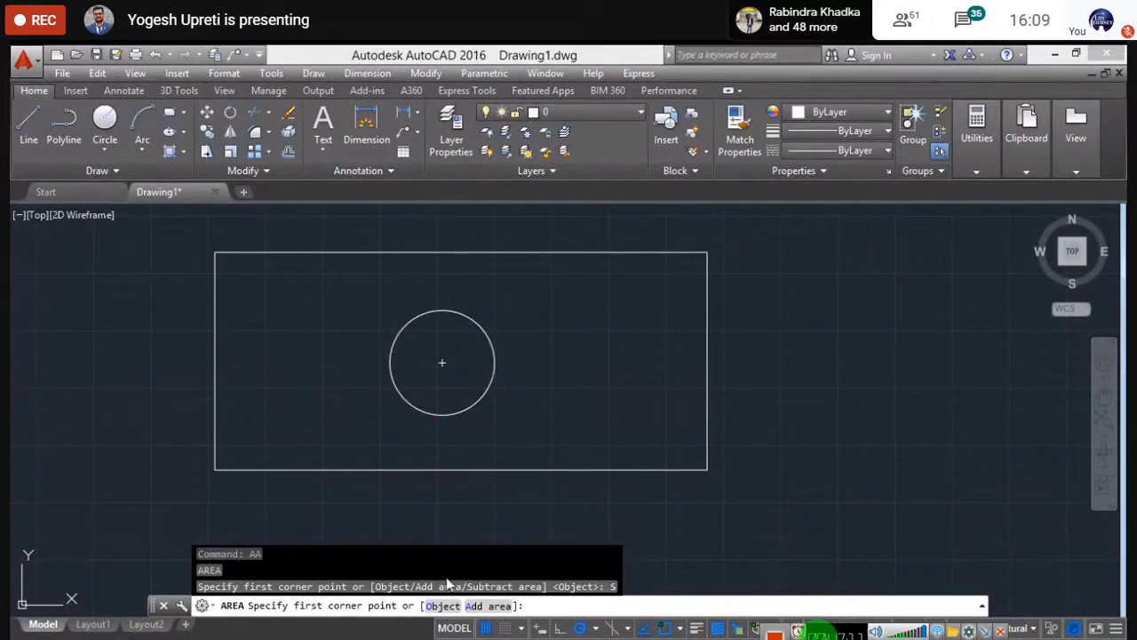
{"action": "left_click", "coordinate": [445, 605]}
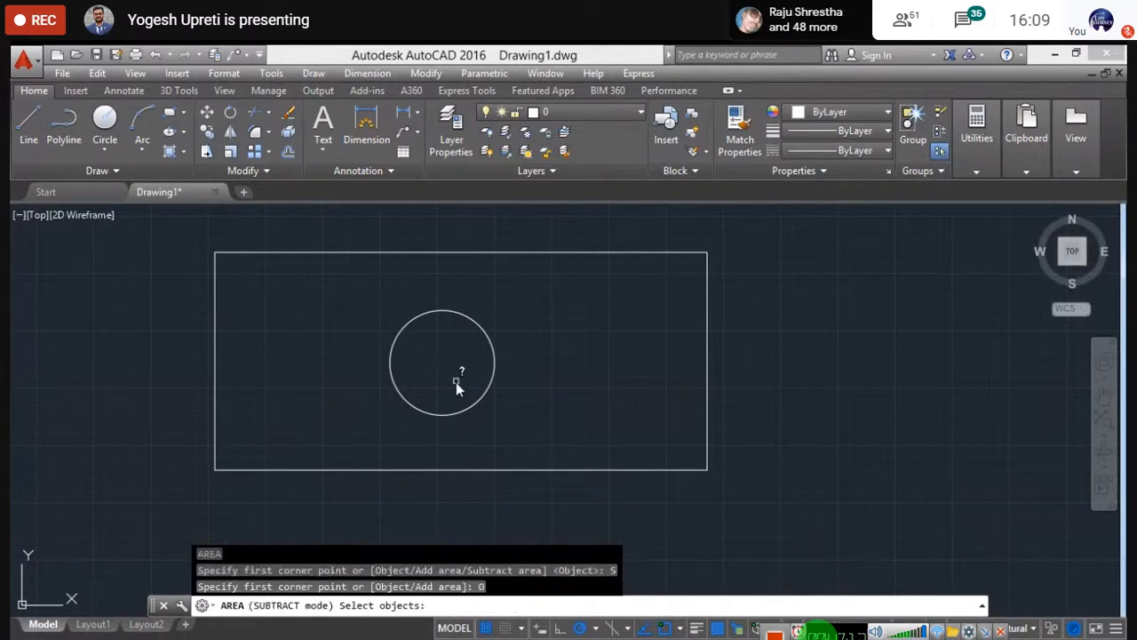
{"action": "left_click", "coordinate": [471, 318]}
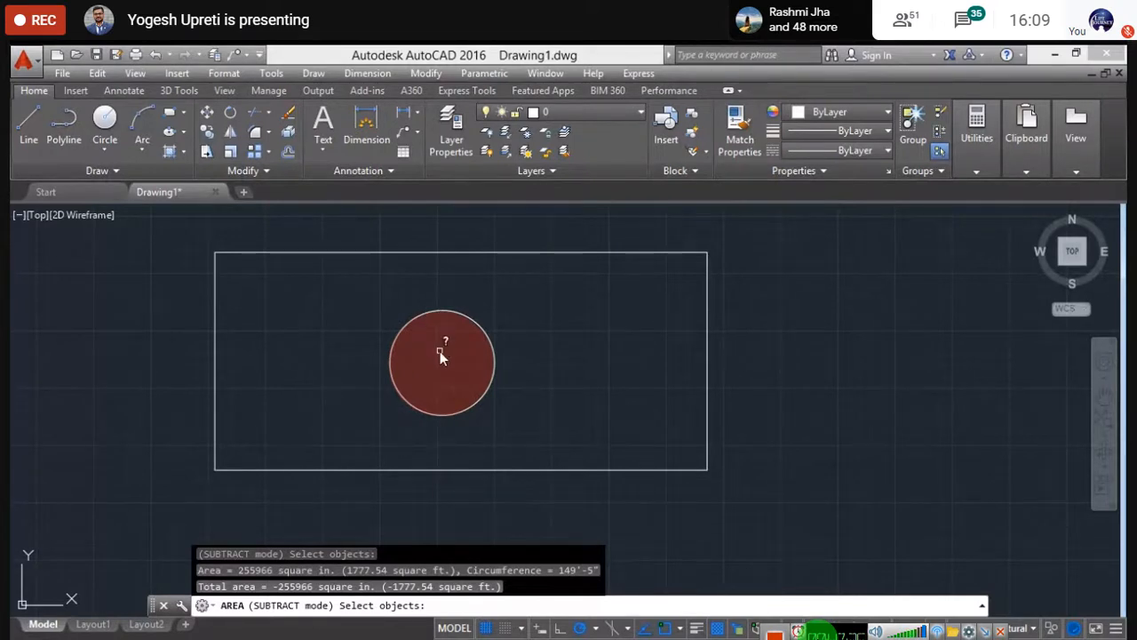
- Add the rectangle object's area (3194293) for a net 2938326 sq in, then exit AREA
{"action": "key", "text": "Return"}
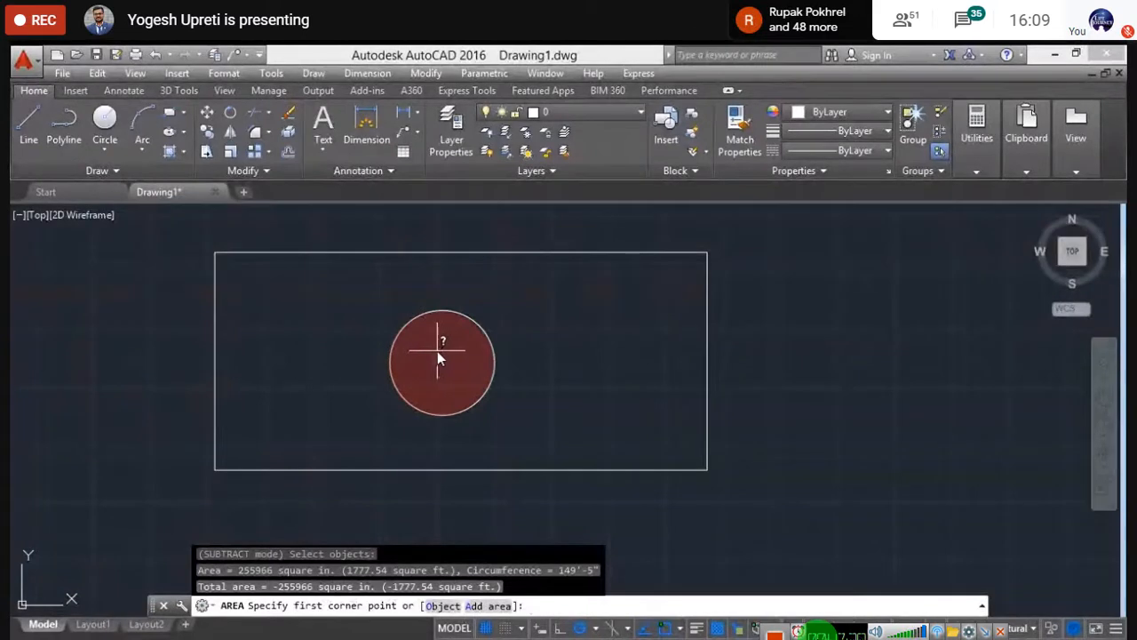
{"action": "middle_click_drag", "start_coordinate": [459, 477], "coordinate": [471, 485]}
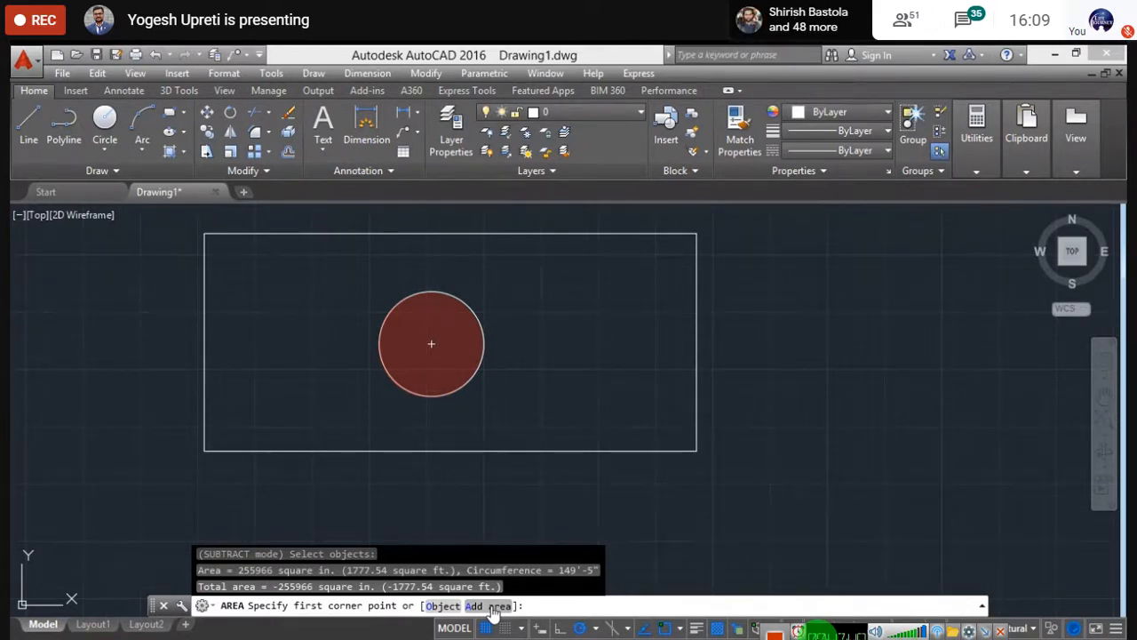
{"action": "left_click", "coordinate": [491, 607]}
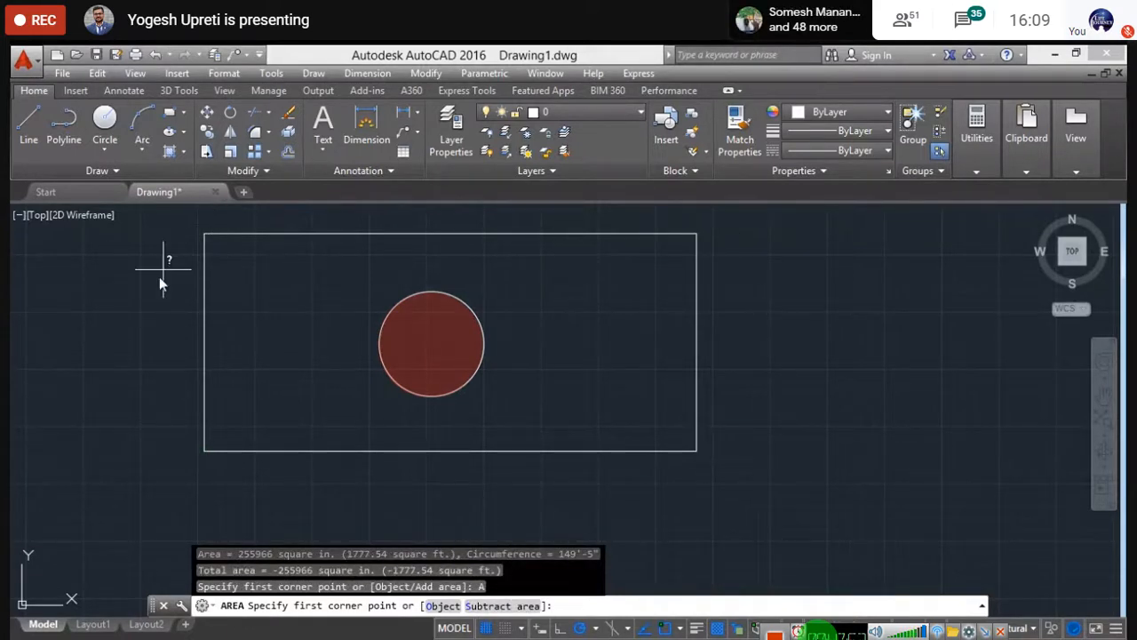
{"action": "left_click", "coordinate": [443, 606]}
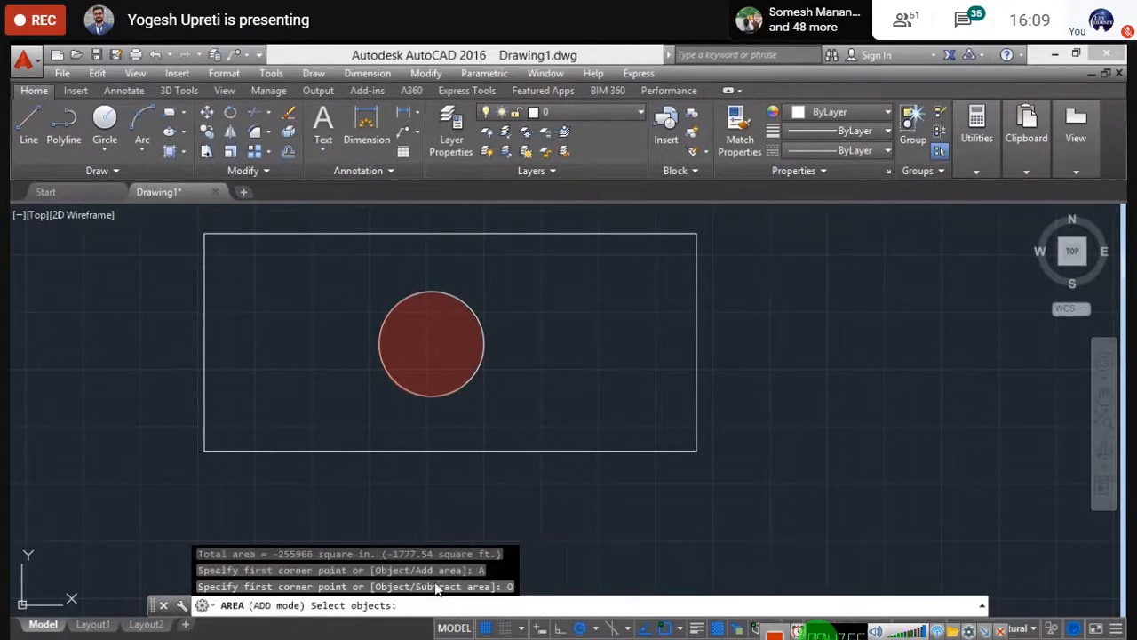
{"action": "left_click", "coordinate": [351, 234]}
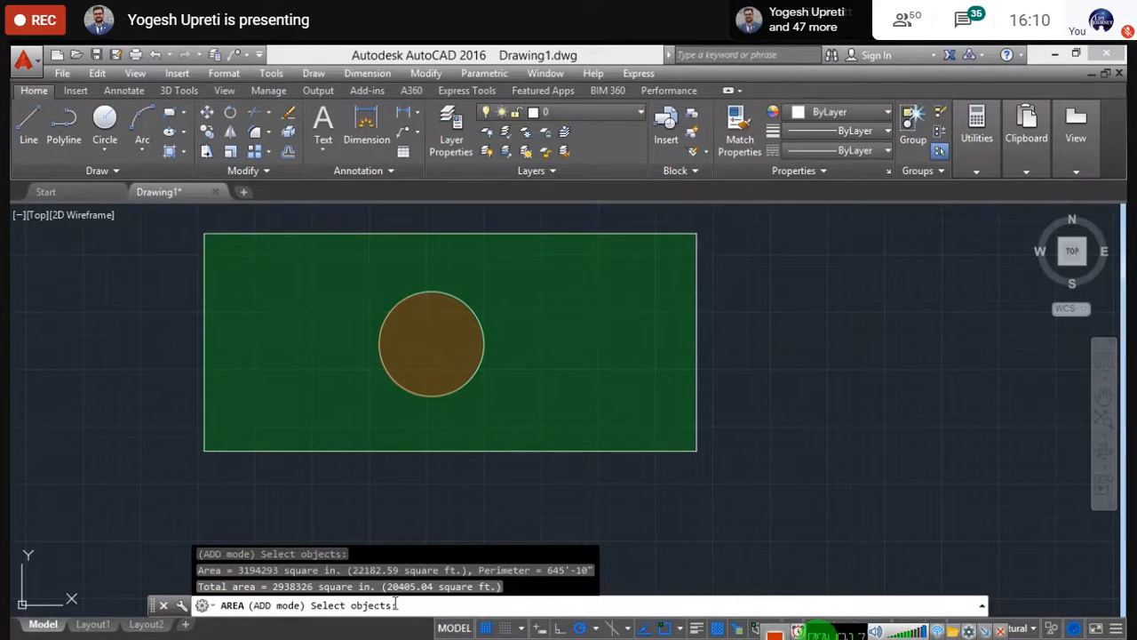
{"action": "key", "text": "Escape"}
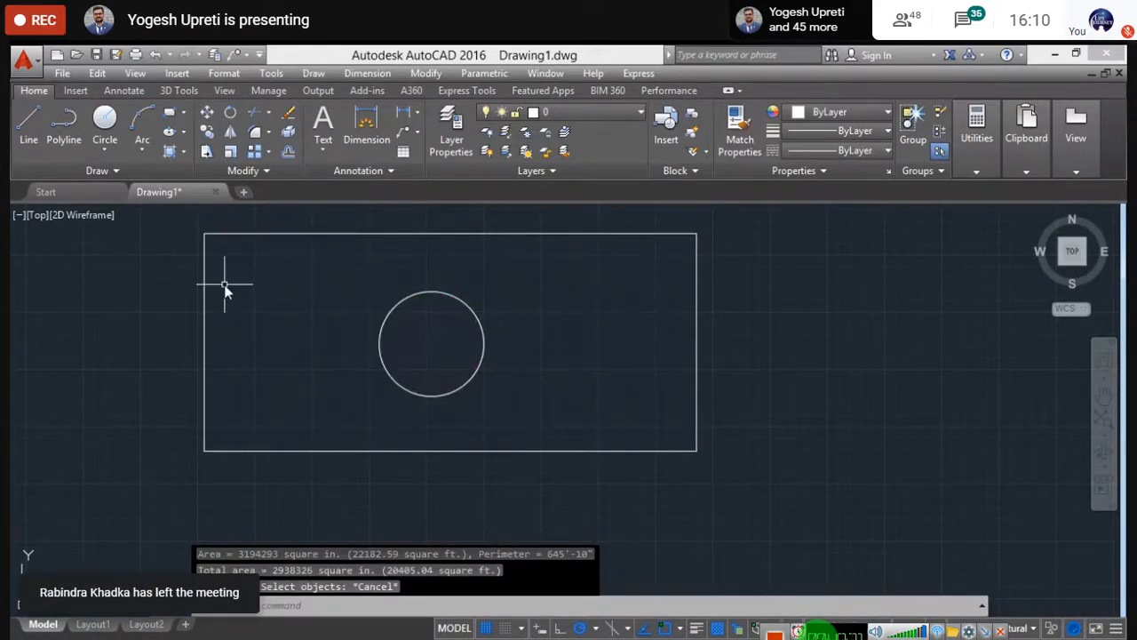
- Crossing-select the rectangle and its inner circle and delete them
{"action": "key", "text": "Escape"}
{"action": "scroll", "coordinate": [406, 372], "scroll_direction": "down", "scroll_amount": 8}
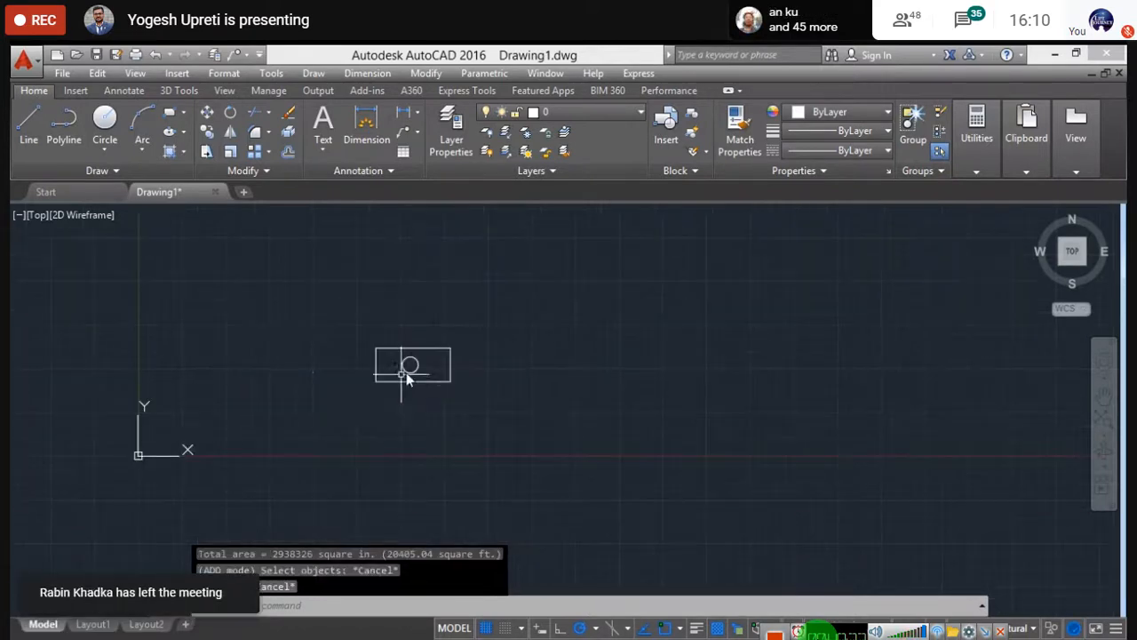
{"action": "left_click", "coordinate": [485, 434]}
{"action": "left_click", "coordinate": [339, 277]}
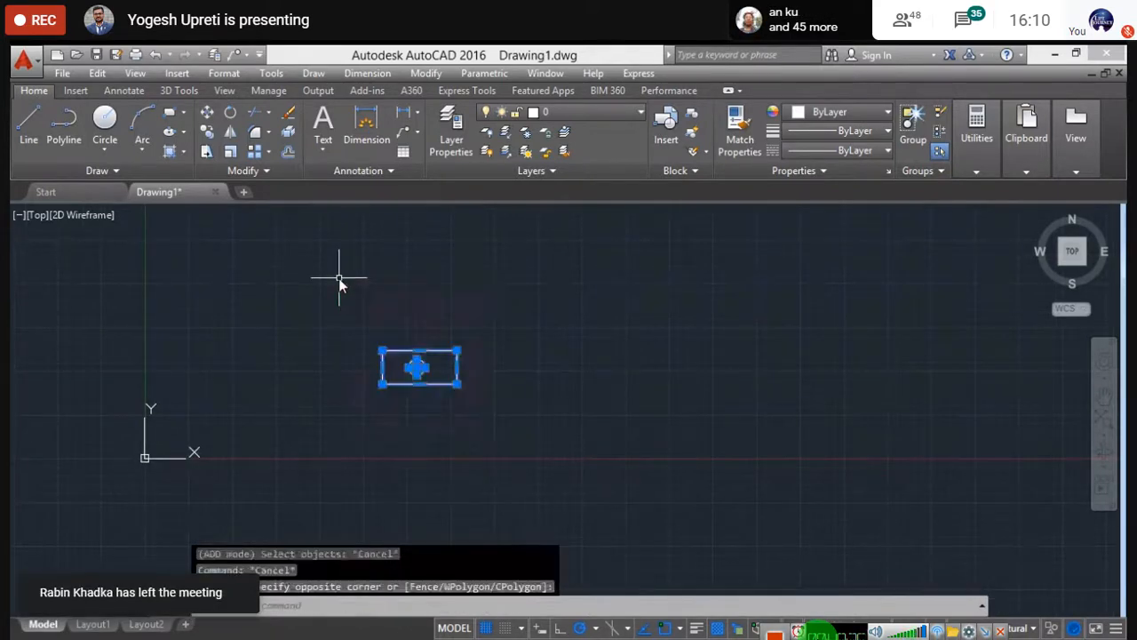
{"action": "key", "text": "Delete"}
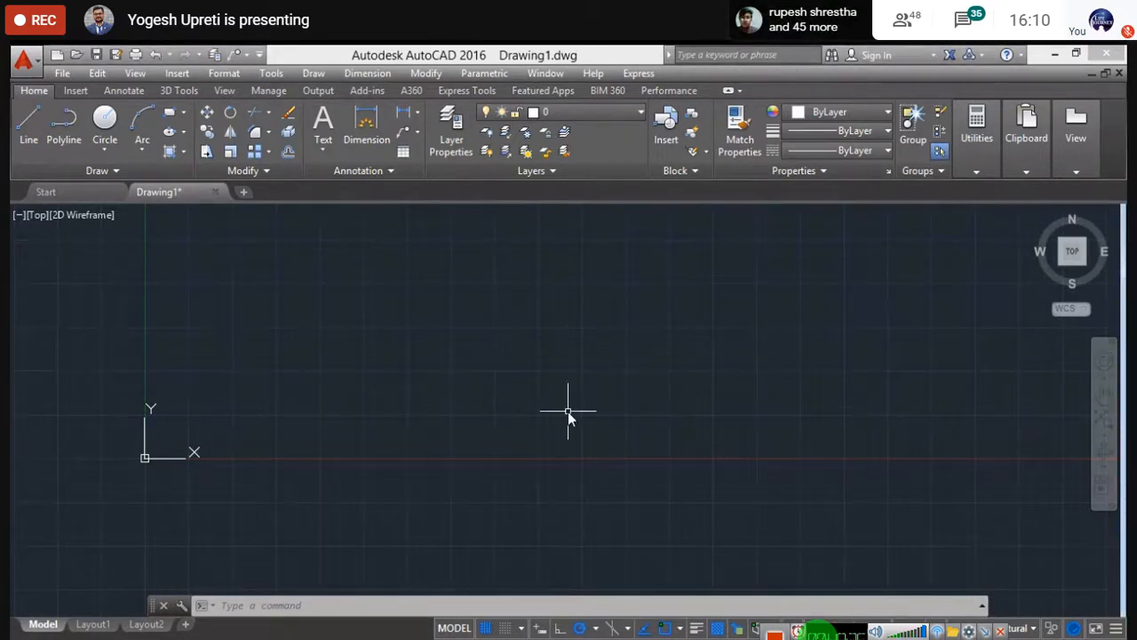
- Pan the origin toward the lower left and turn off the grid with F7
{"action": "scroll", "coordinate": [568, 411], "scroll_direction": "down", "scroll_amount": 2}
{"action": "middle_click_drag", "start_coordinate": [747, 402], "coordinate": [536, 493]}
{"action": "middle_click_drag", "start_coordinate": [785, 393], "coordinate": [672, 441]}
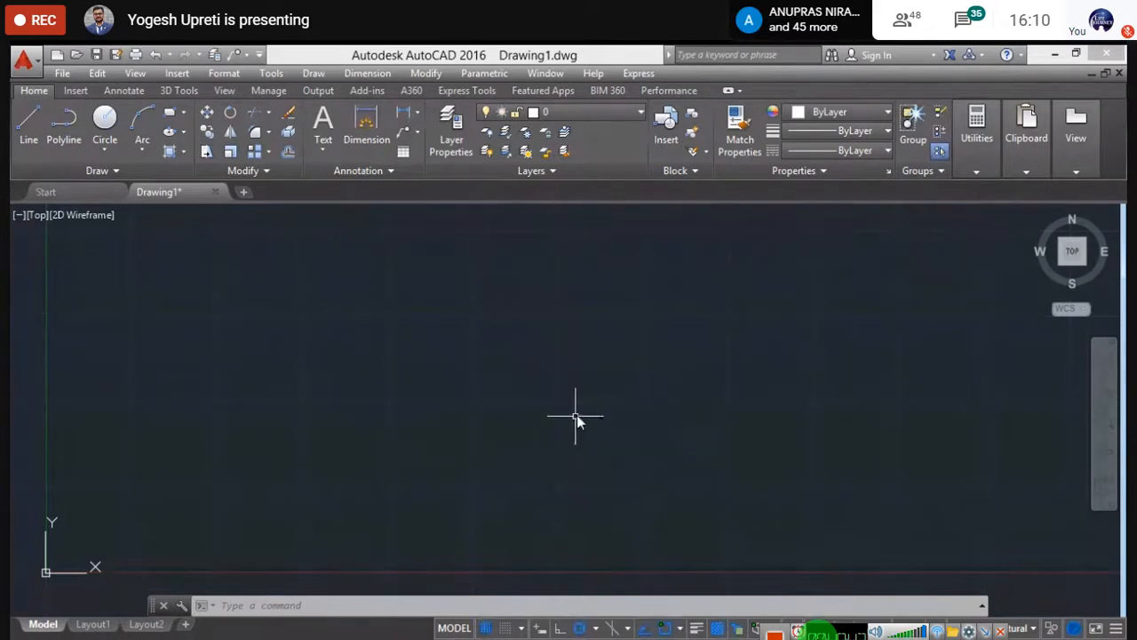
{"action": "middle_click_drag", "start_coordinate": [576, 416], "coordinate": [551, 448]}
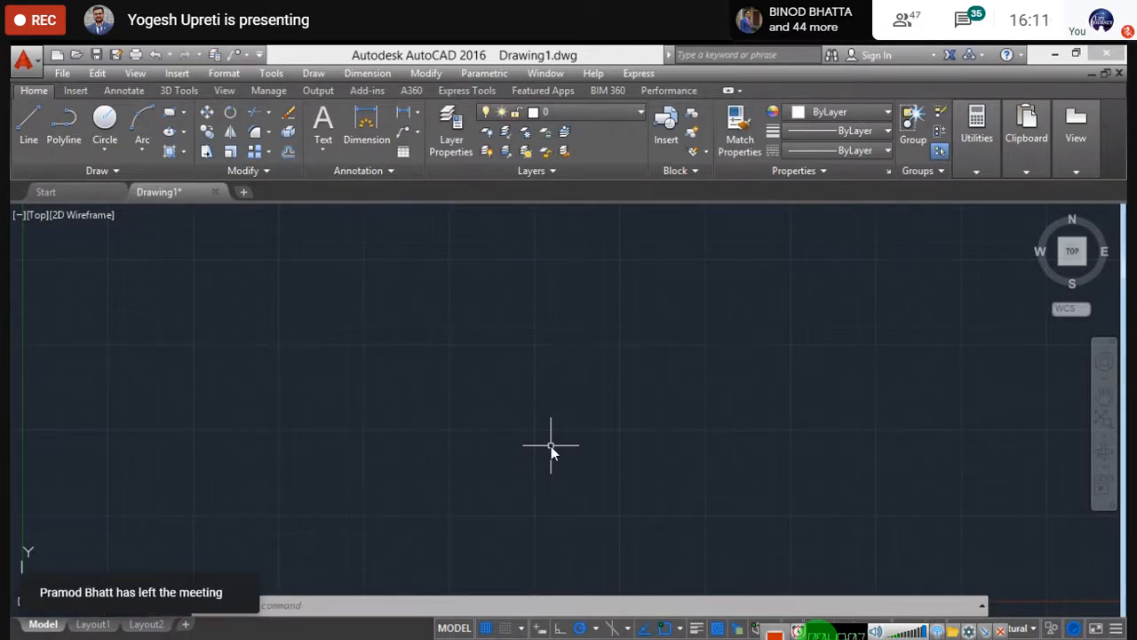
{"action": "key", "text": "F7"}
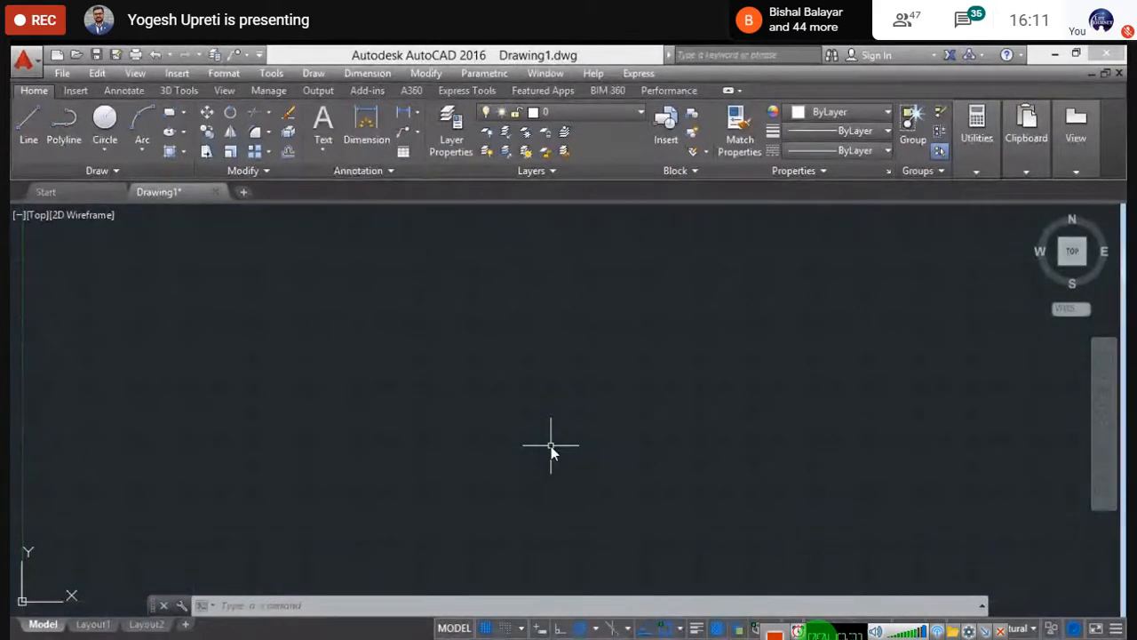
- Draw a rectangle from the Draw panel's Rectangle/Polygon dropdown by picking two opposite corners
{"action": "left_click", "coordinate": [104, 151]}
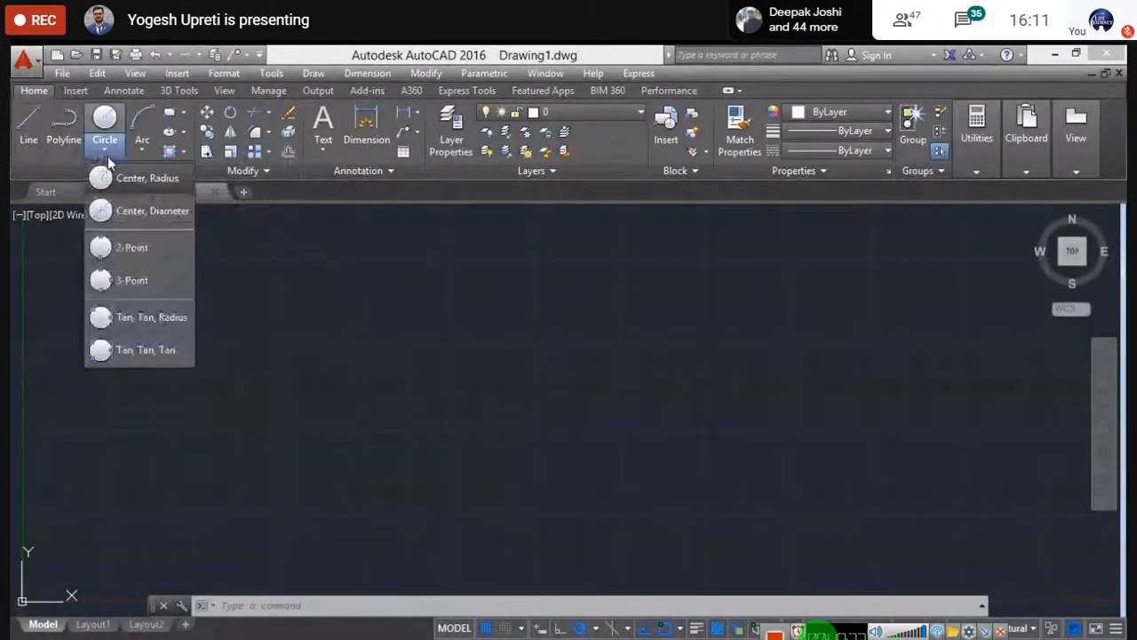
{"action": "left_click", "coordinate": [183, 112]}
{"action": "left_click", "coordinate": [185, 140]}
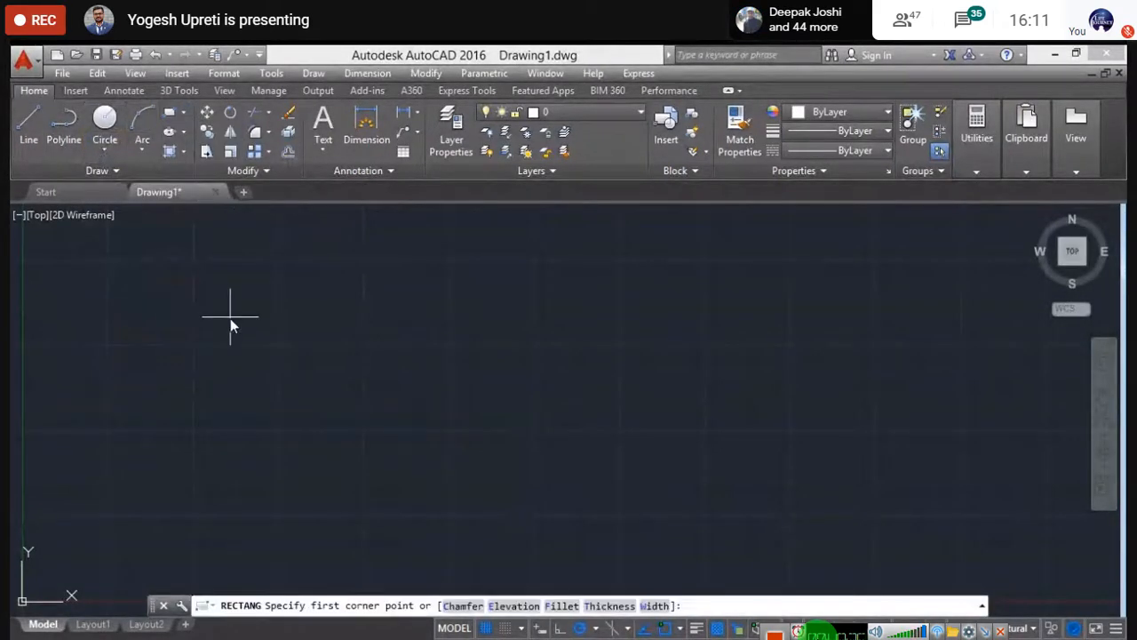
{"action": "left_click", "coordinate": [208, 310]}
{"action": "left_click", "coordinate": [330, 395]}
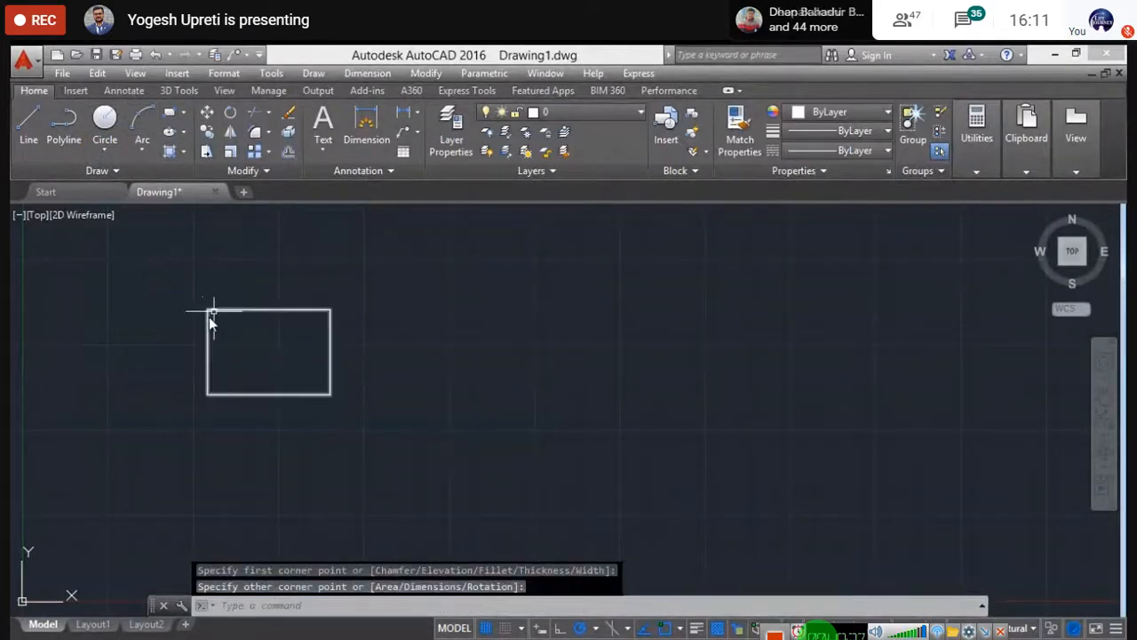
- Pan and zoom so the new rectangle sits further right and appears smaller
{"action": "middle_click_drag", "start_coordinate": [266, 356], "coordinate": [343, 367]}
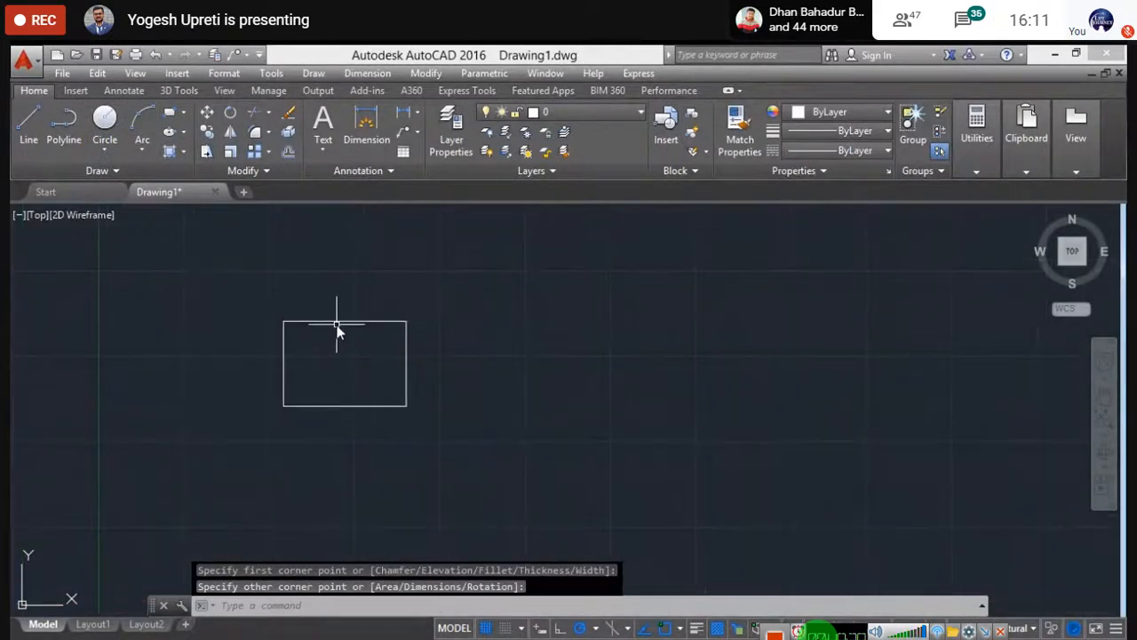
{"action": "mouse_move", "coordinate": [337, 329]}
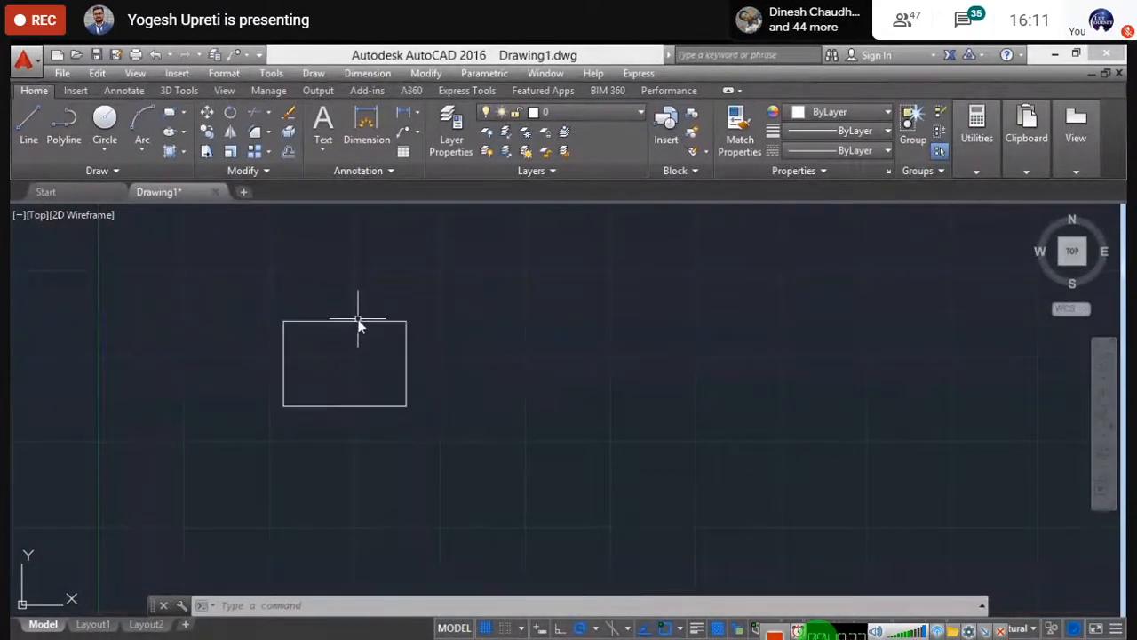
{"action": "scroll", "coordinate": [358, 328], "scroll_direction": "up", "scroll_amount": 2}
{"action": "scroll", "coordinate": [358, 326], "scroll_direction": "up", "scroll_amount": 4}
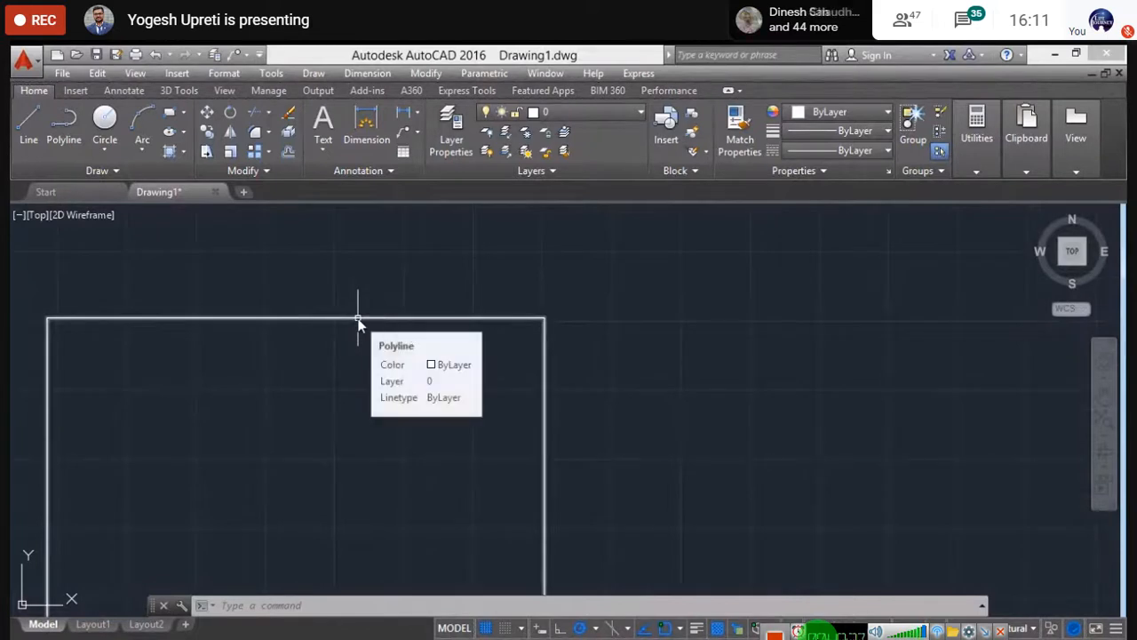
{"action": "scroll", "coordinate": [355, 318], "scroll_direction": "up", "scroll_amount": 3}
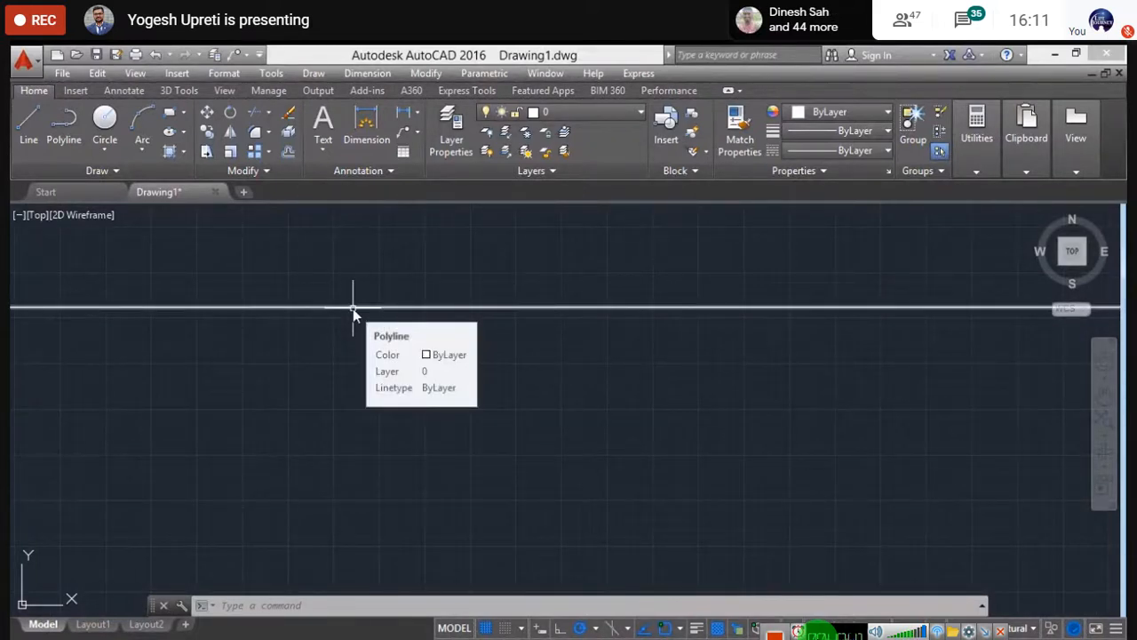
{"action": "scroll", "coordinate": [353, 308], "scroll_direction": "down", "scroll_amount": 3}
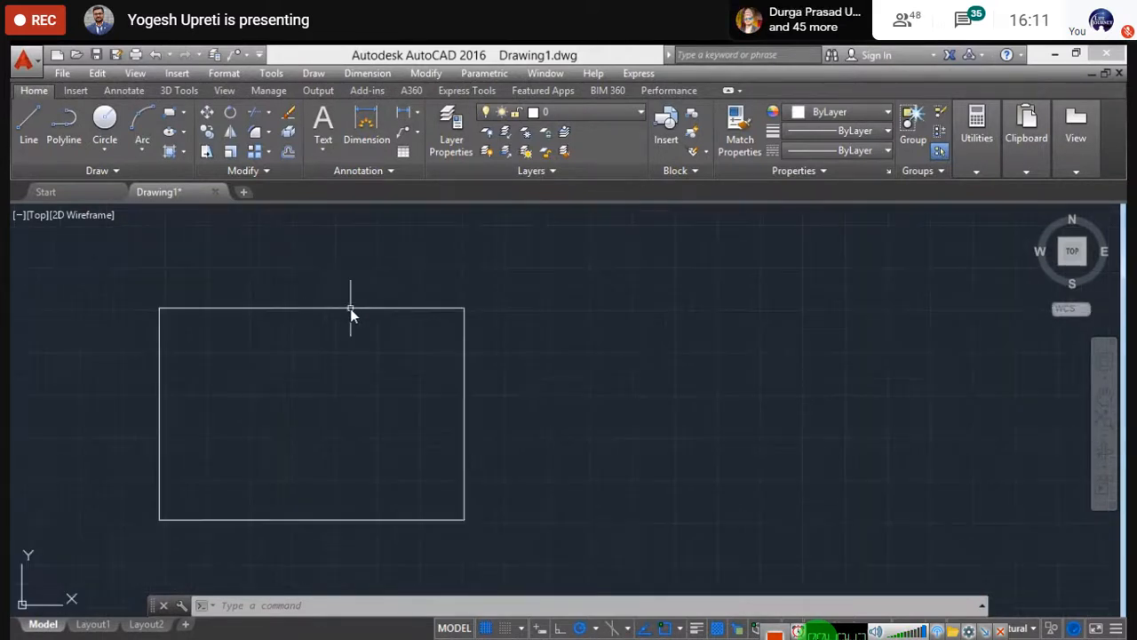
{"action": "middle_click_drag", "start_coordinate": [310, 388], "coordinate": [356, 381]}
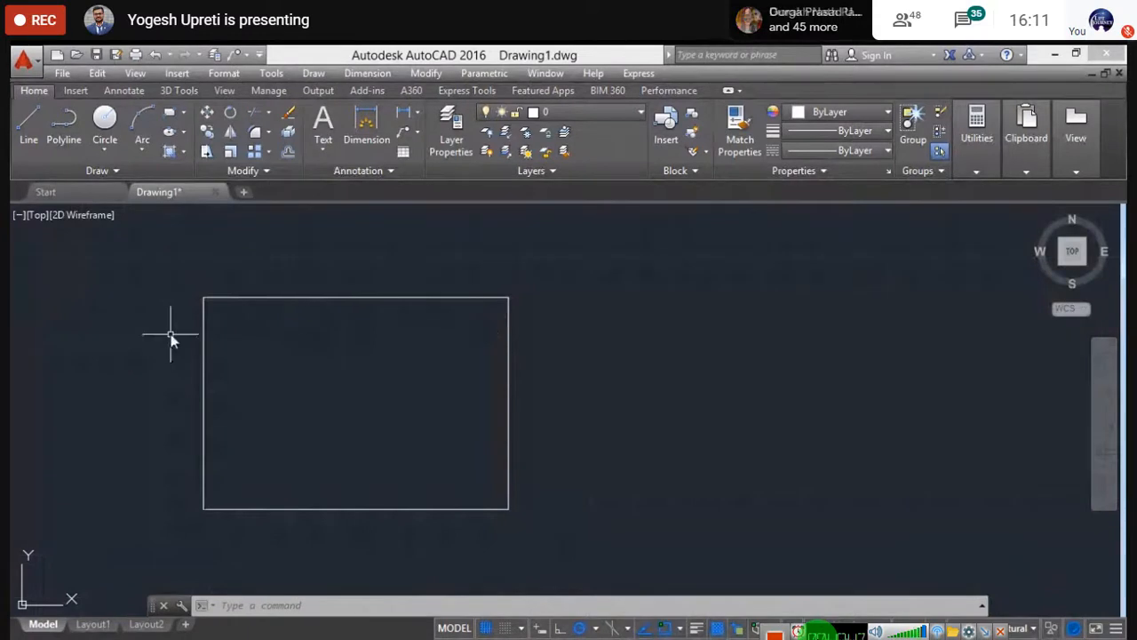
{"action": "key", "text": "Escape"}
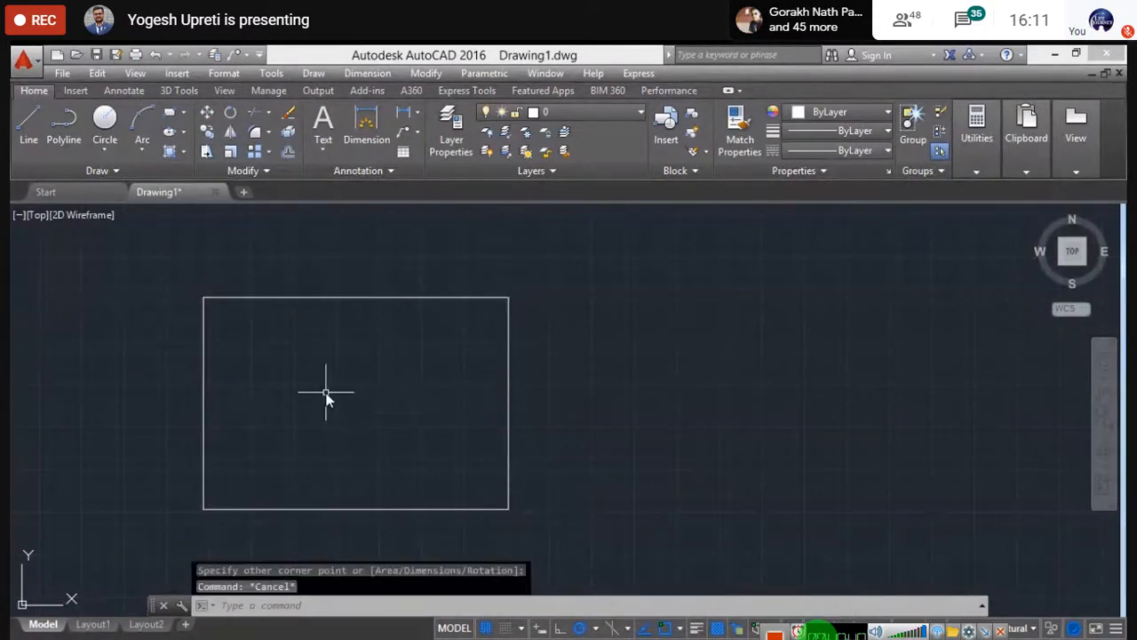
{"action": "middle_click_drag", "start_coordinate": [325, 391], "coordinate": [358, 385]}
{"action": "scroll", "coordinate": [358, 386], "scroll_direction": "down", "scroll_amount": 4}
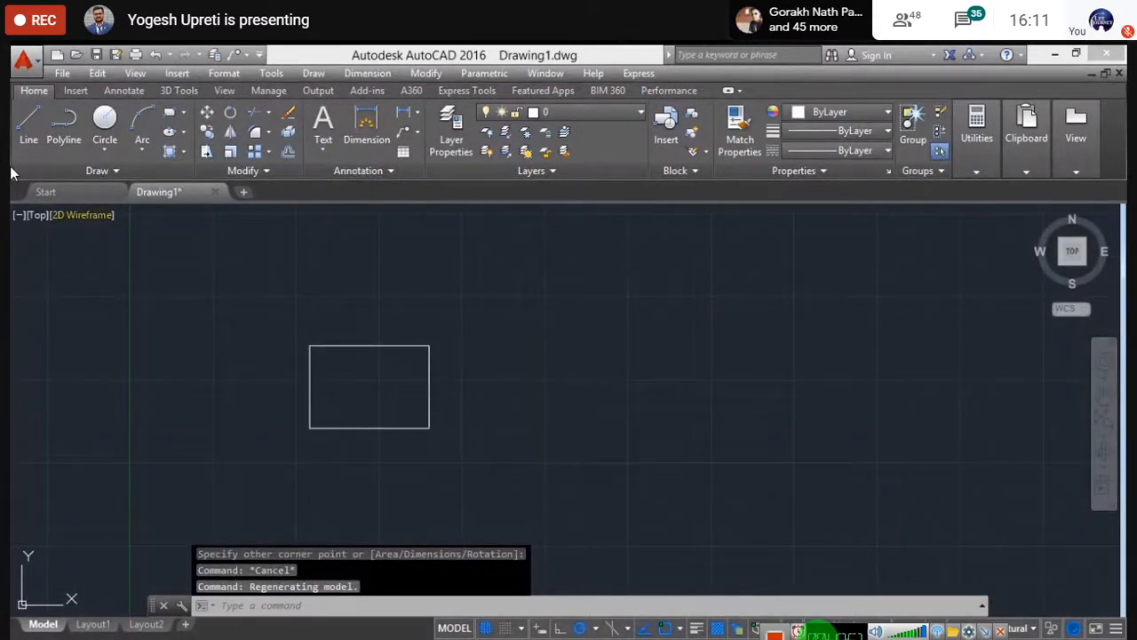
- Draw a closed right triangle with LINE to the right of the rectangle, closing at its first corner
{"action": "left_click", "coordinate": [28, 124]}
{"action": "left_click", "coordinate": [528, 350]}
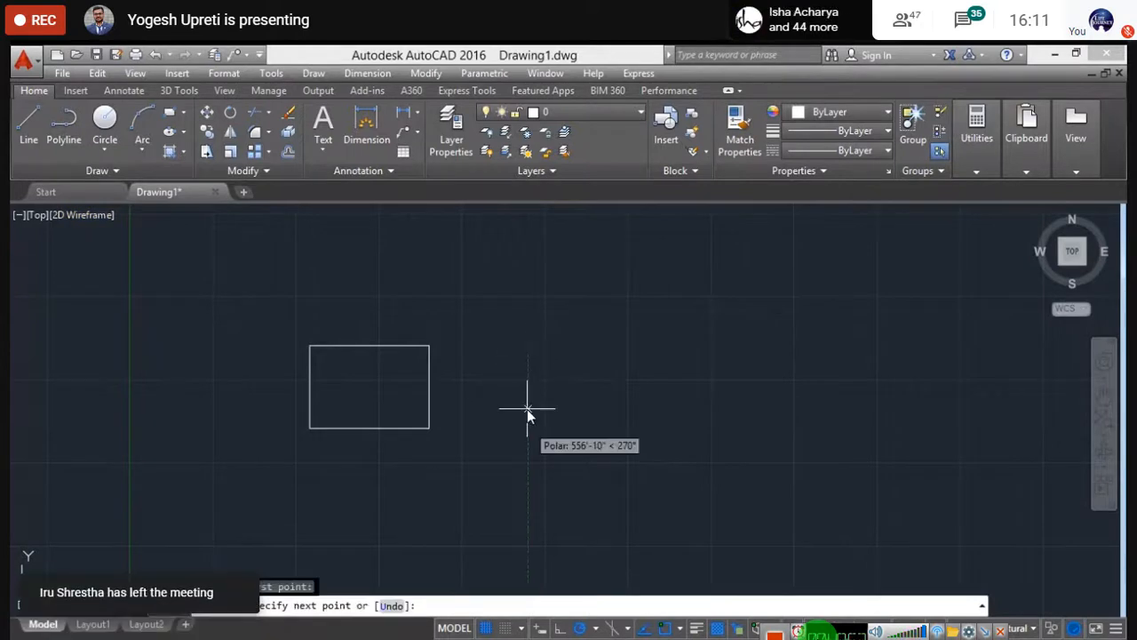
{"action": "left_click", "coordinate": [527, 432]}
{"action": "left_click", "coordinate": [661, 426]}
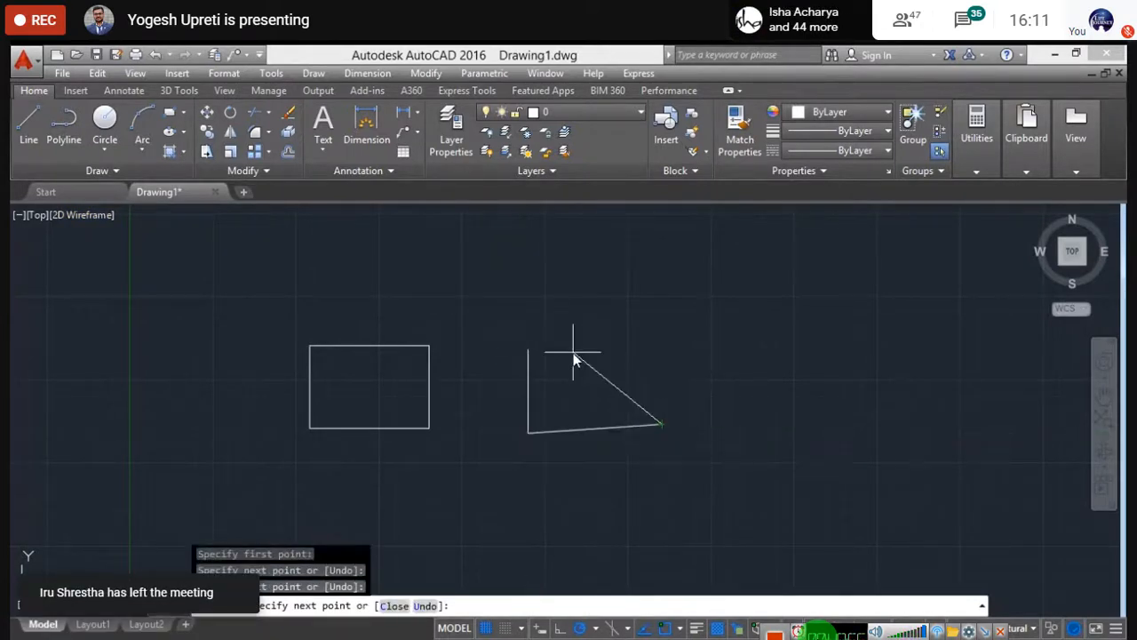
{"action": "left_click", "coordinate": [527, 350]}
{"action": "key", "text": "Escape"}
{"action": "scroll", "coordinate": [475, 436], "scroll_direction": "up", "scroll_amount": 2}
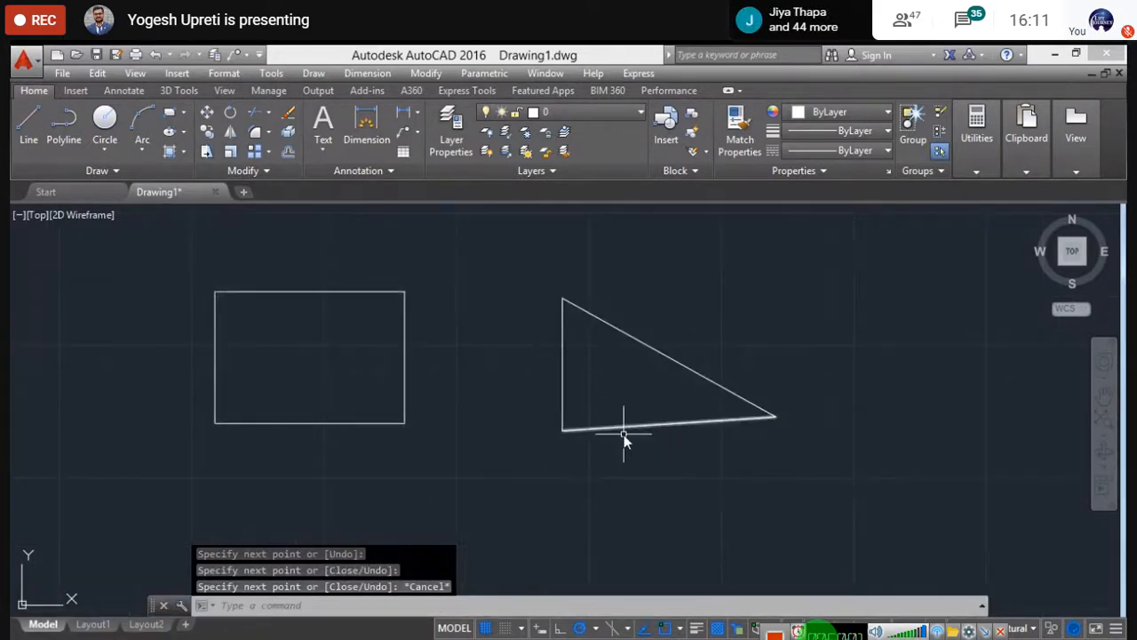
{"action": "scroll", "coordinate": [531, 375], "scroll_direction": "down", "scroll_amount": 2}
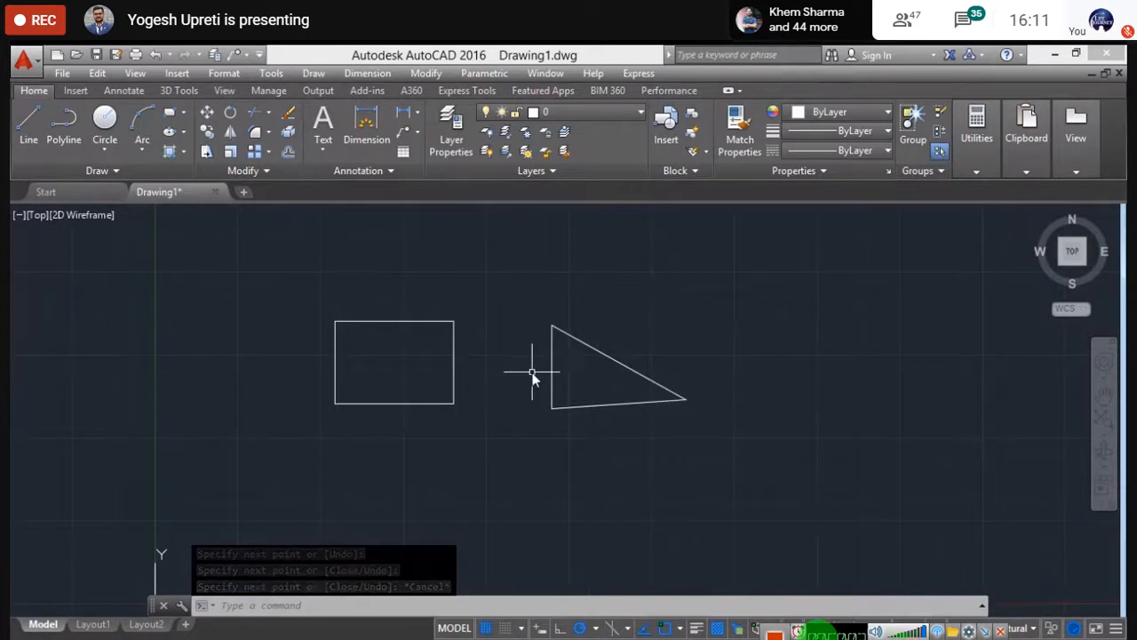
{"action": "middle_click_drag", "start_coordinate": [533, 376], "coordinate": [456, 403]}
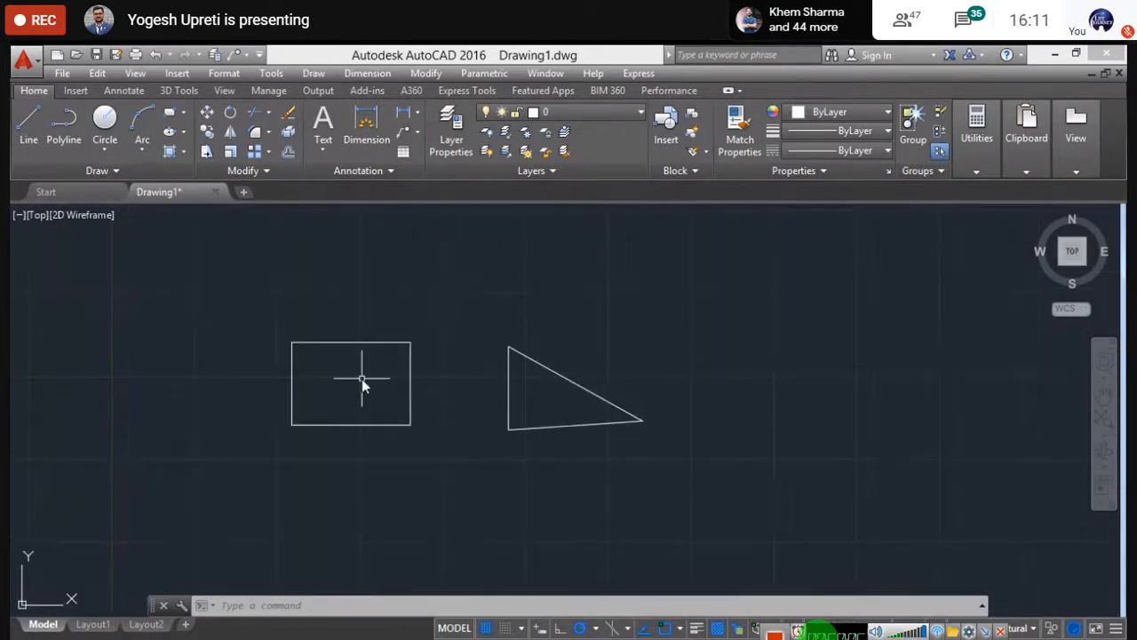
{"action": "scroll", "coordinate": [362, 379], "scroll_direction": "up", "scroll_amount": 4}
{"action": "scroll", "coordinate": [364, 382], "scroll_direction": "down", "scroll_amount": 2}
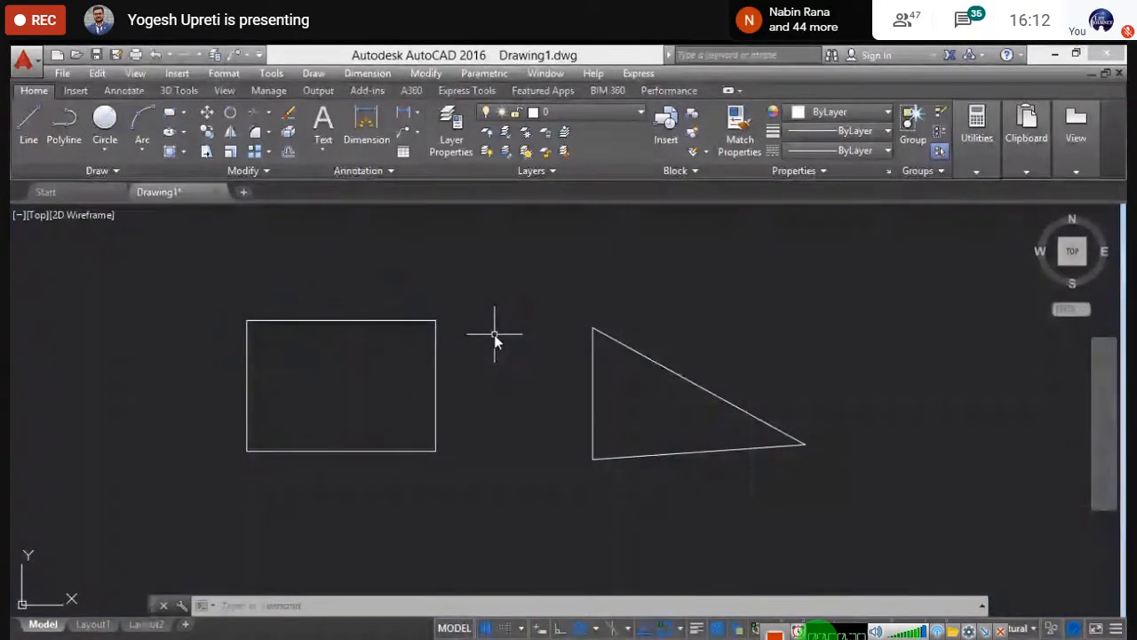
- Run REGION and convert the rectangle into a region
{"action": "type", "text": "RE"}
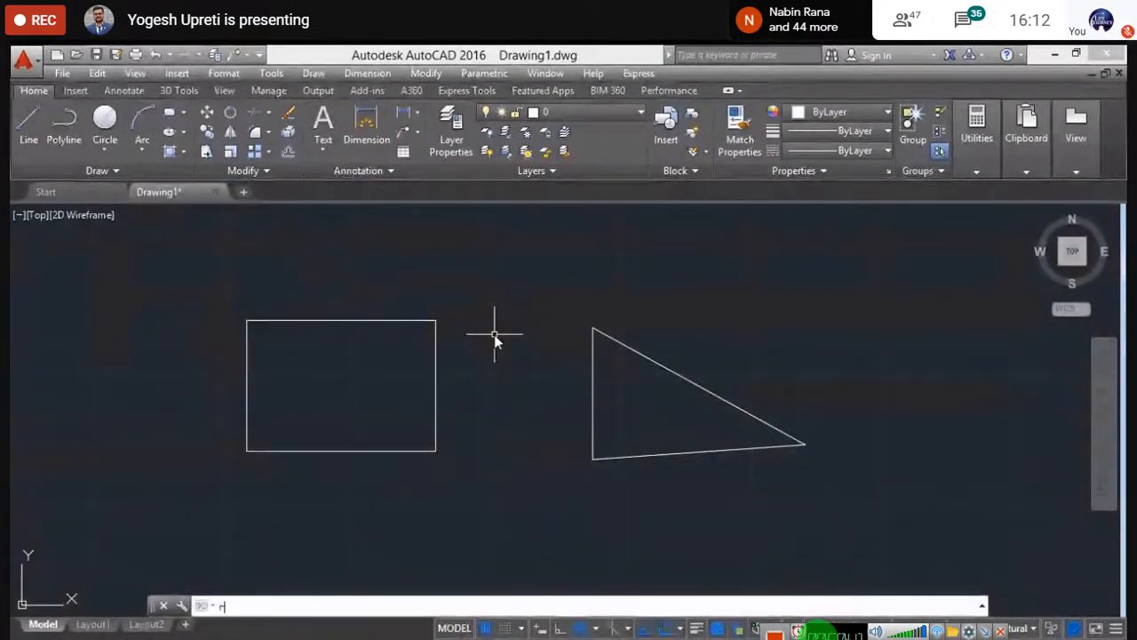
{"action": "type", "text": "GION"}
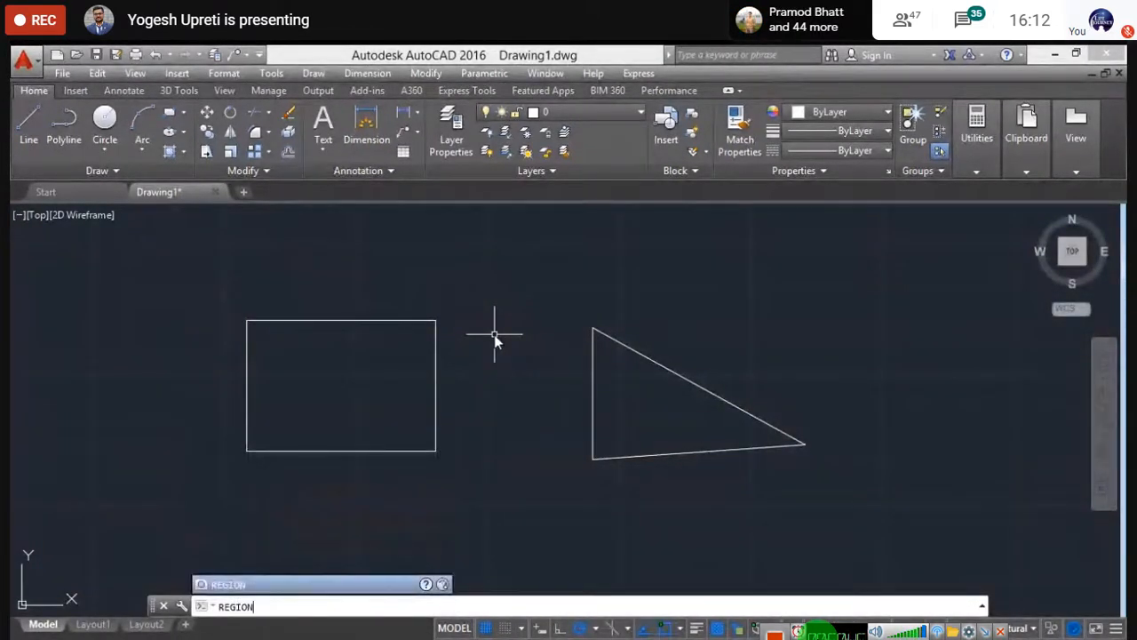
{"action": "key", "text": "Return"}
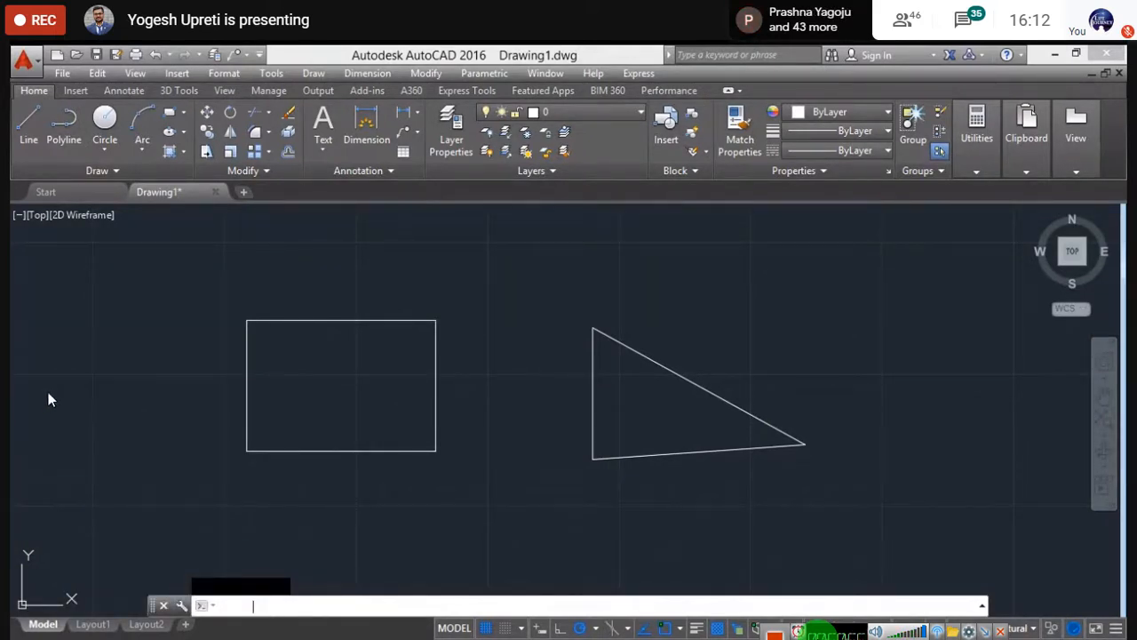
{"action": "scroll", "coordinate": [235, 352], "scroll_direction": "down", "scroll_amount": 2}
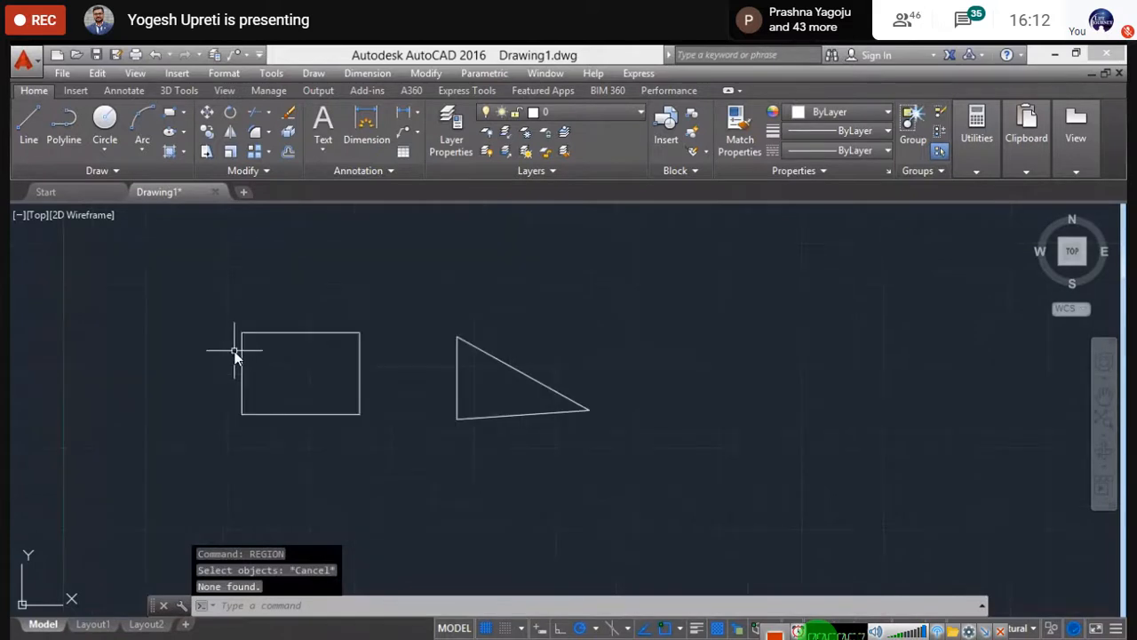
{"action": "middle_click_drag", "start_coordinate": [234, 353], "coordinate": [302, 358]}
{"action": "type", "text": "RE"}
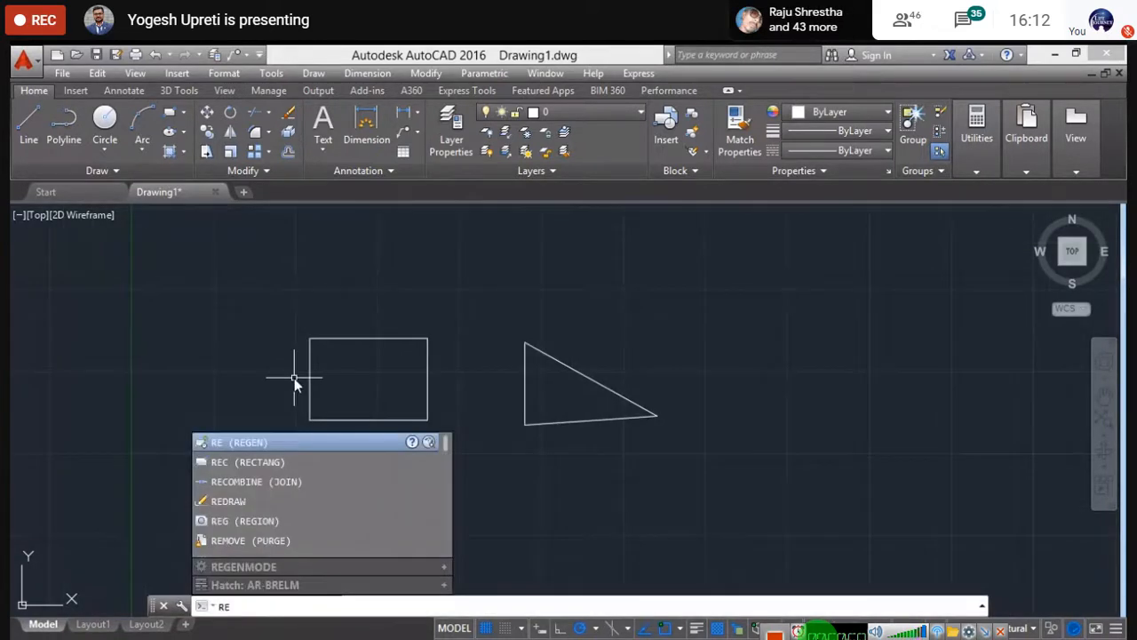
{"action": "type", "text": "GION"}
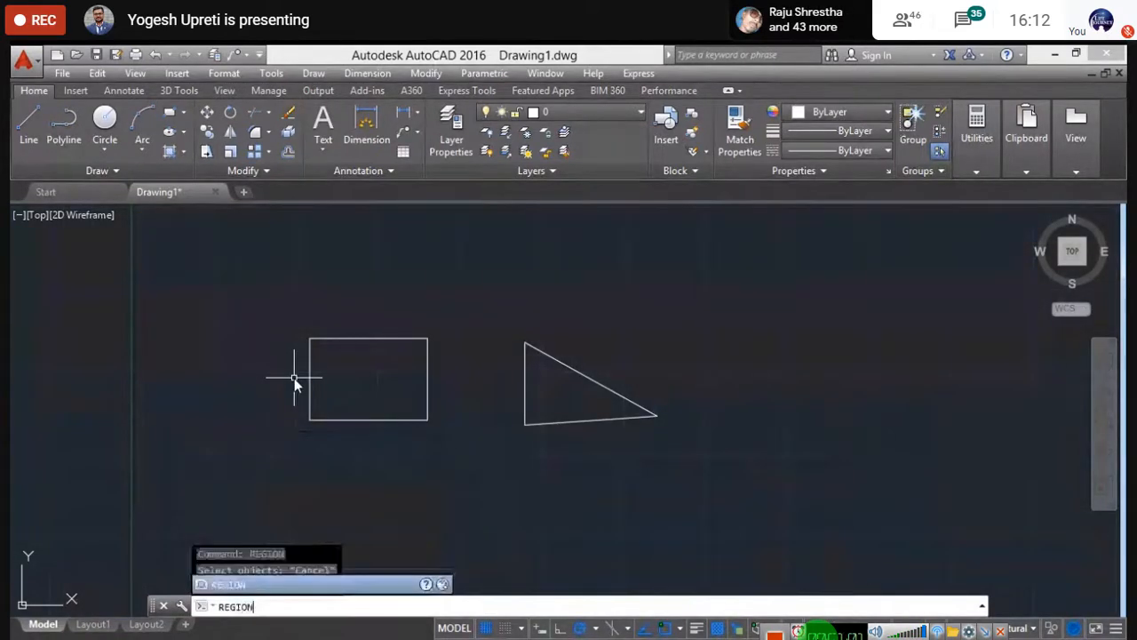
{"action": "key", "text": "Return"}
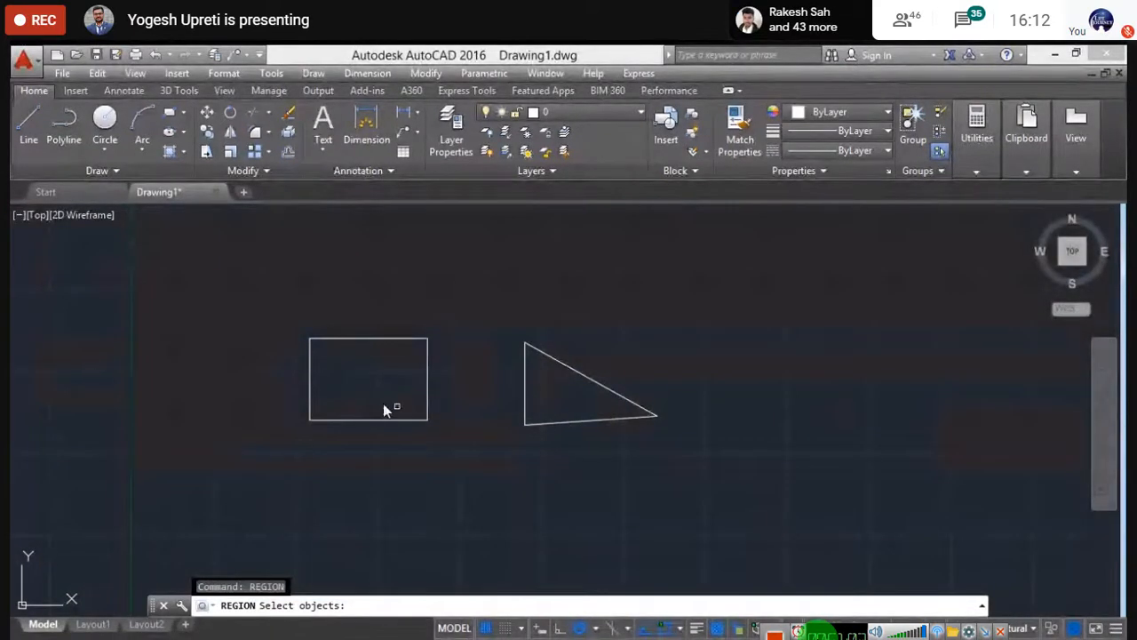
{"action": "scroll", "coordinate": [402, 388], "scroll_direction": "up", "scroll_amount": 2}
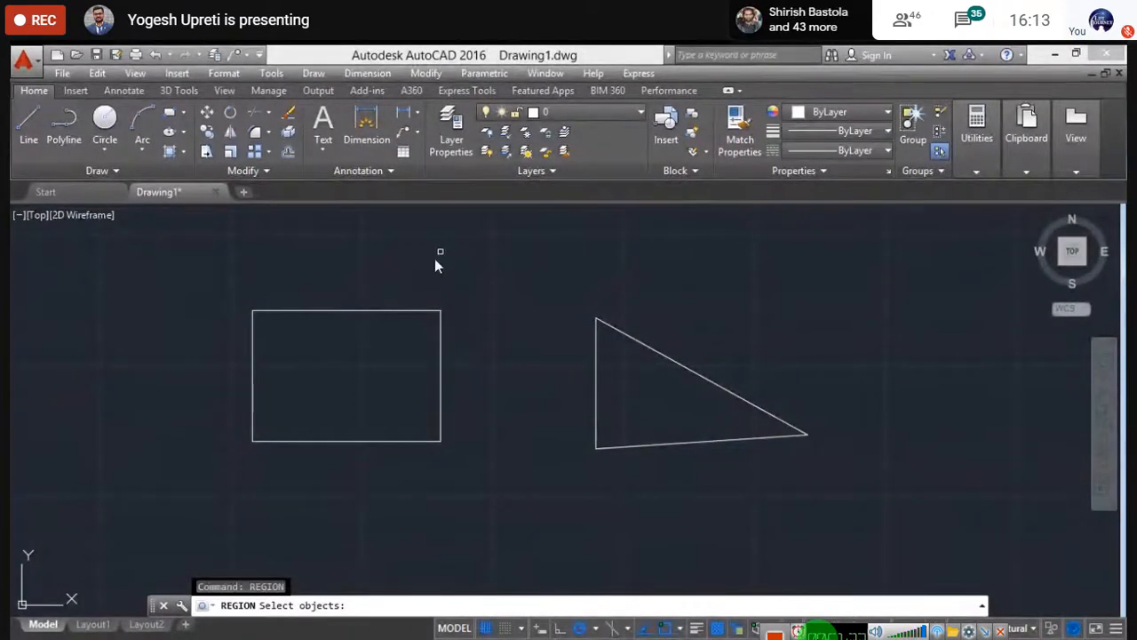
{"action": "left_click", "coordinate": [367, 316]}
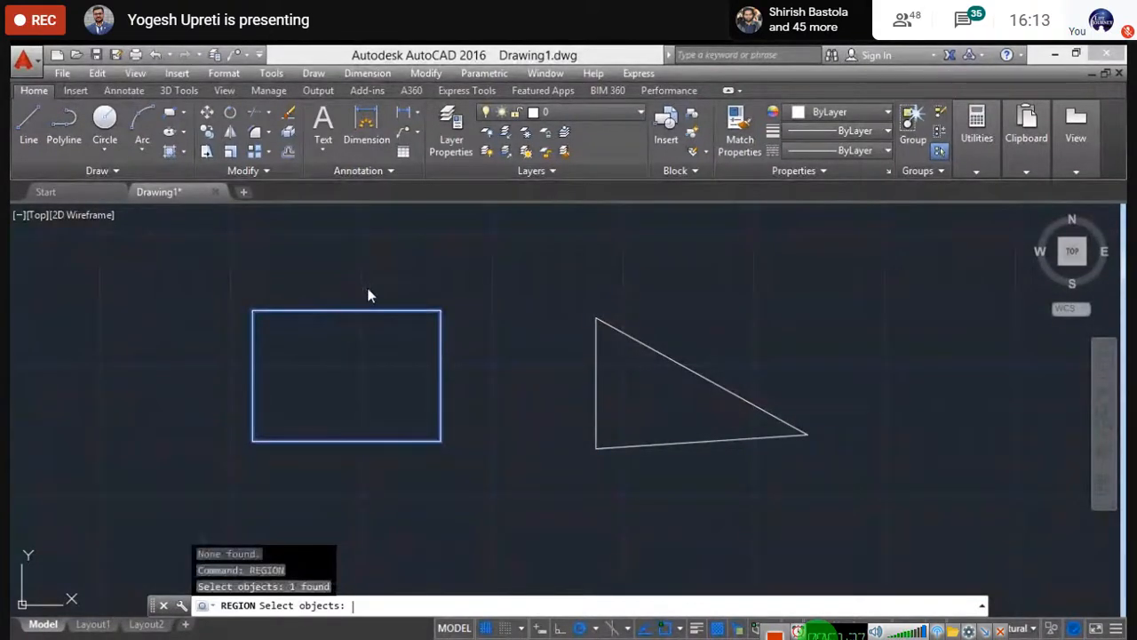
{"action": "key", "text": "Return"}
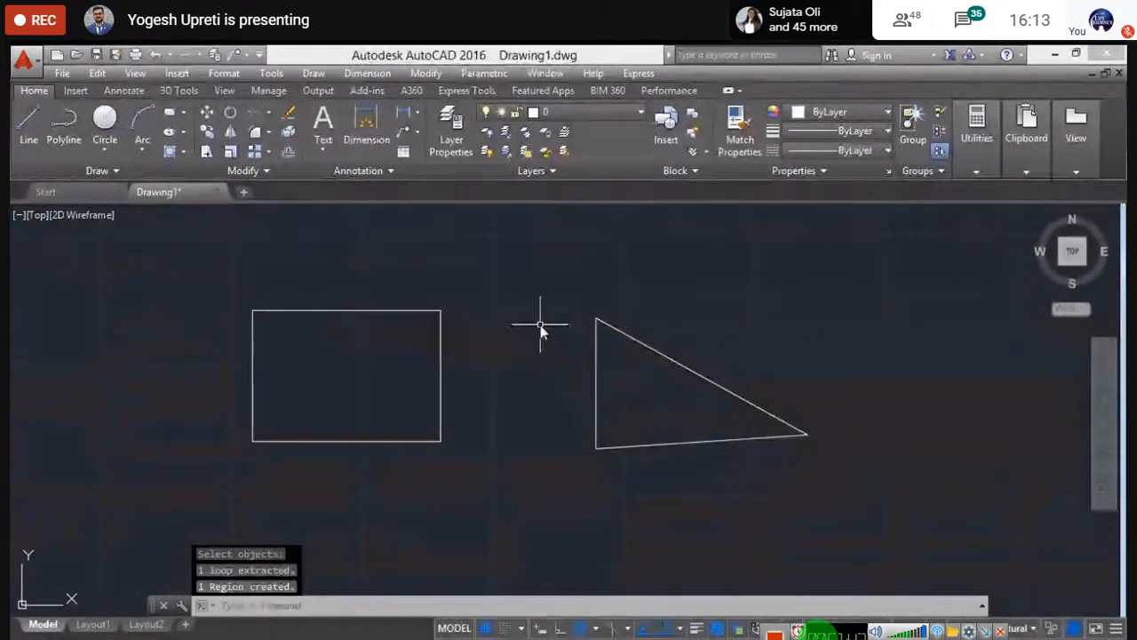
- Repeat REGION, window-selecting the triangle's three lines to make one region
{"action": "type", "text": "re"}
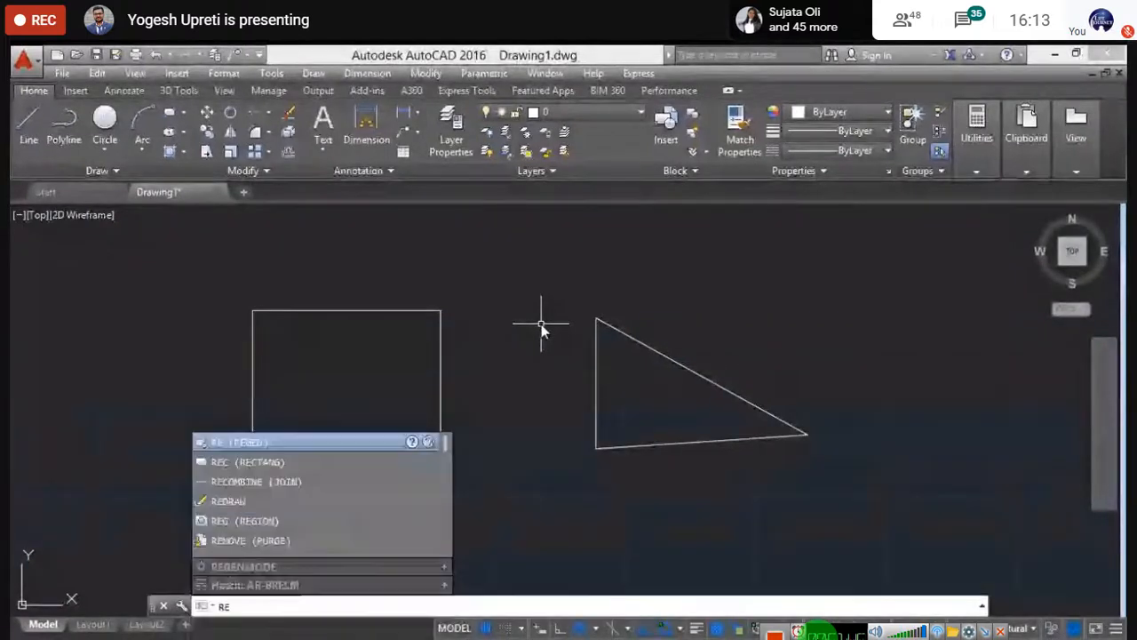
{"action": "type", "text": "gion"}
{"action": "key", "text": "Return"}
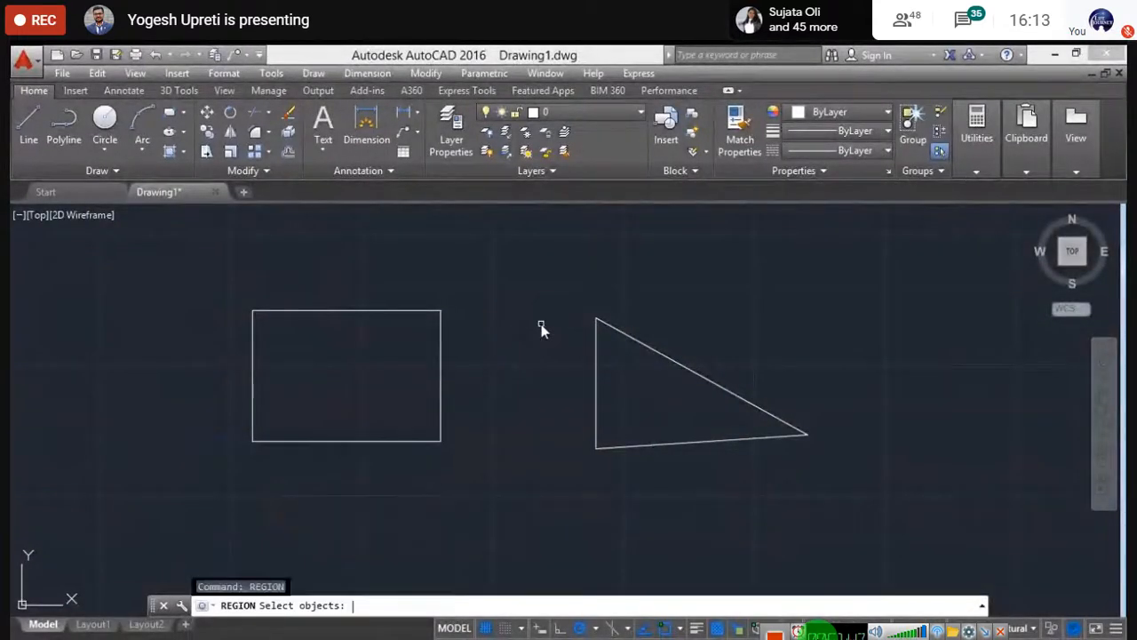
{"action": "left_click", "coordinate": [528, 279]}
{"action": "left_click", "coordinate": [871, 508]}
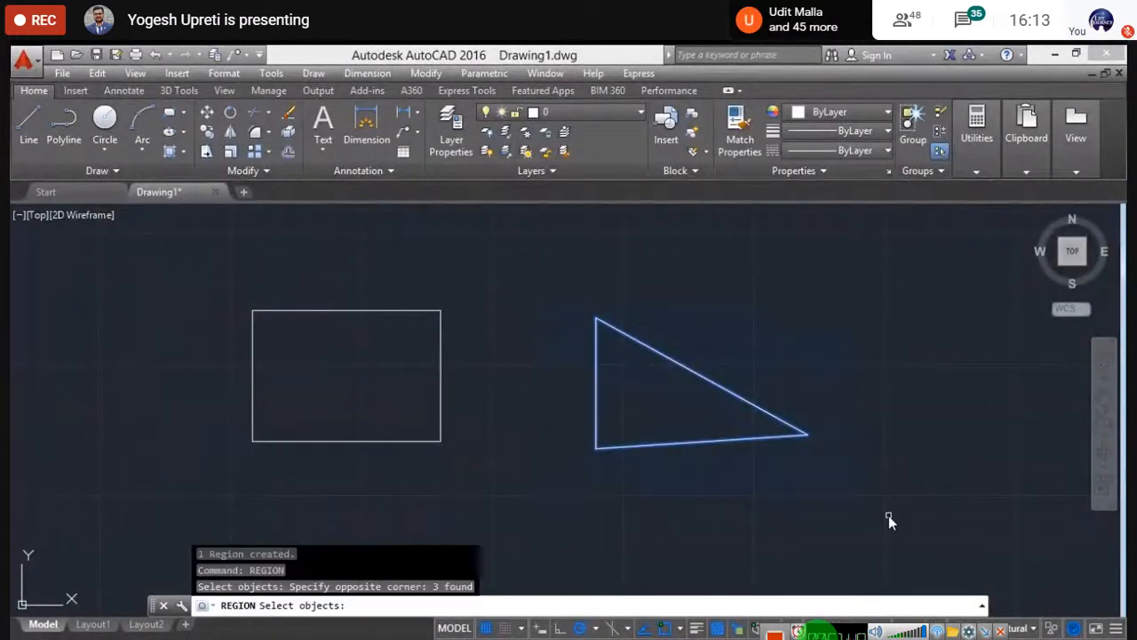
{"action": "key", "text": "Return"}
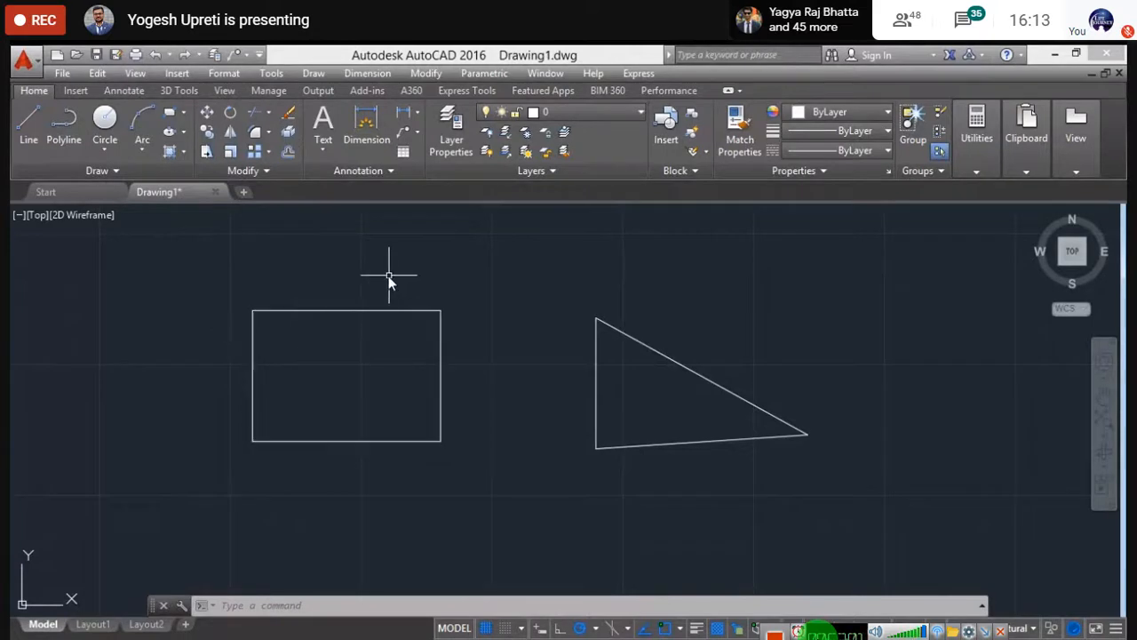
- Check the rectangle's rollover tooltip confirms it is now a Region
{"action": "scroll", "coordinate": [409, 328], "scroll_direction": "down", "scroll_amount": 2}
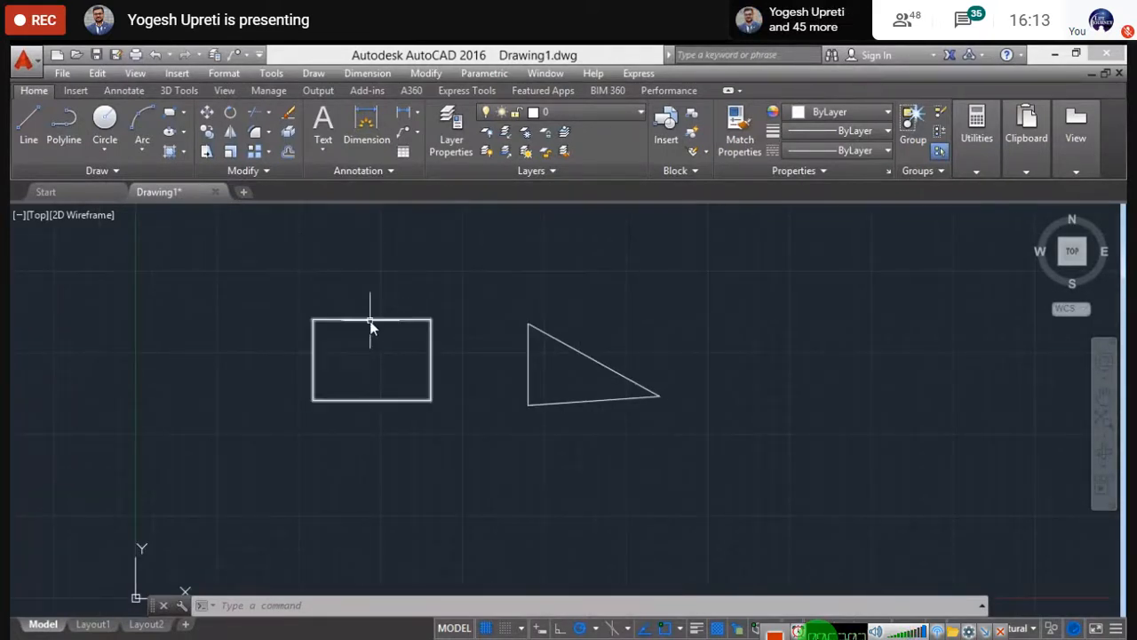
{"action": "scroll", "coordinate": [370, 323], "scroll_direction": "up", "scroll_amount": 4}
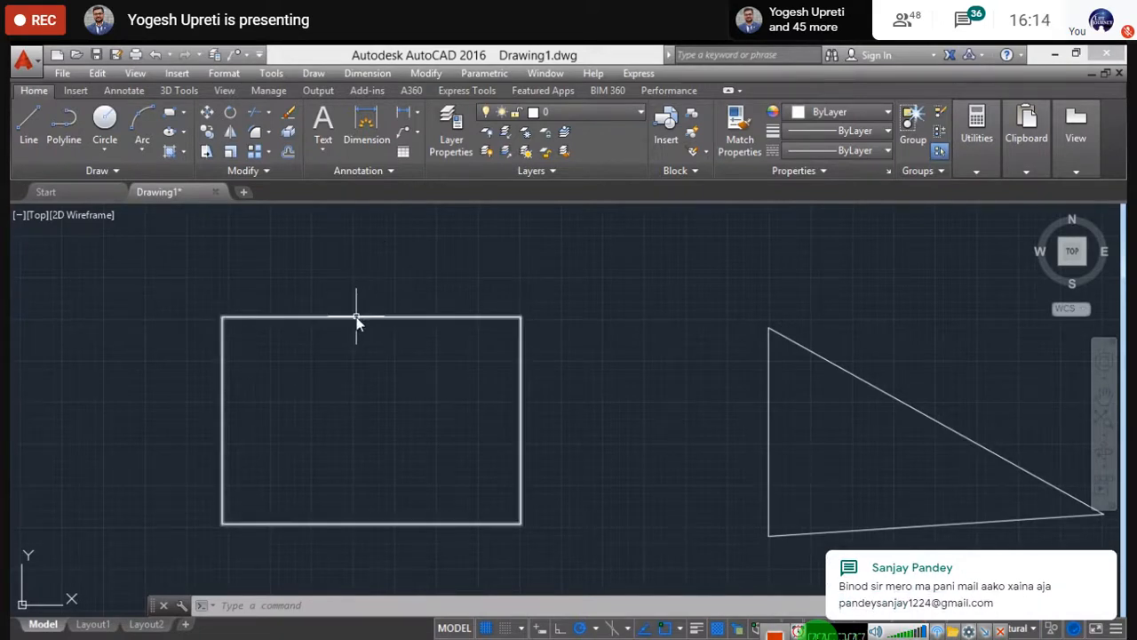
{"action": "mouse_move", "coordinate": [357, 321]}
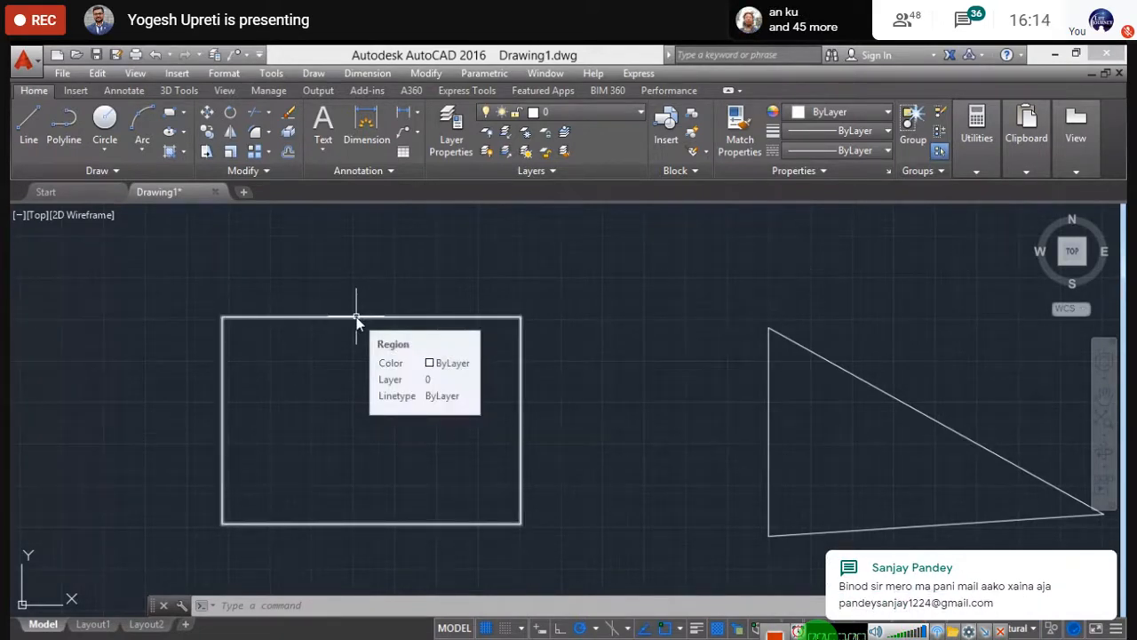
- Zoom back out and window-select the triangle
{"action": "scroll", "coordinate": [356, 321], "scroll_direction": "up", "scroll_amount": 4}
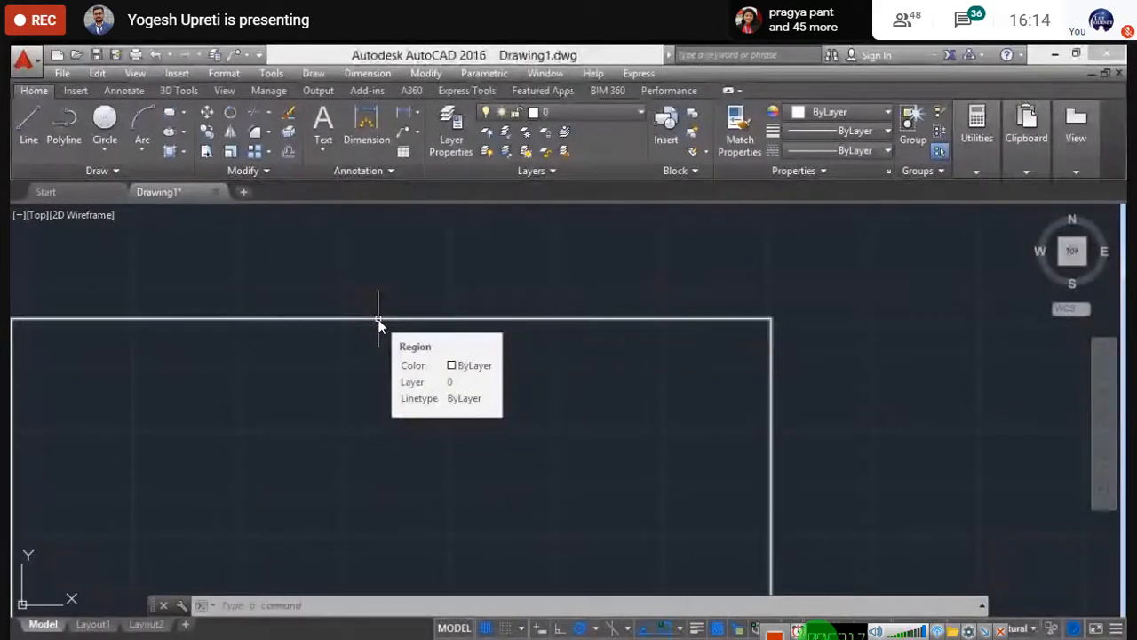
{"action": "scroll", "coordinate": [378, 320], "scroll_direction": "down", "scroll_amount": 5}
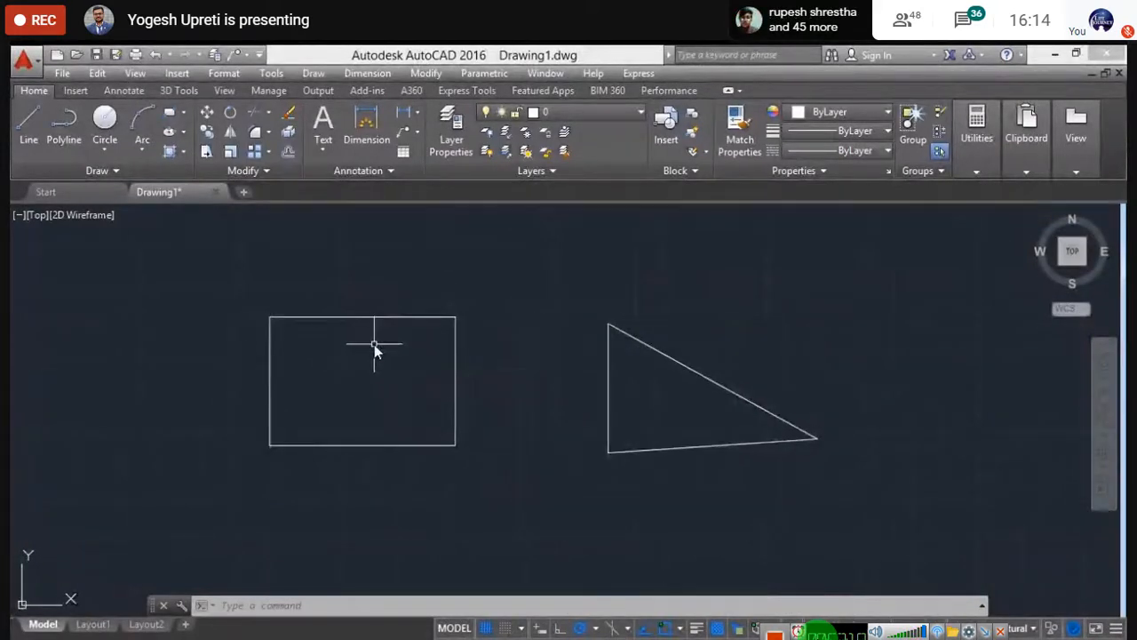
{"action": "middle_click_drag", "start_coordinate": [399, 371], "coordinate": [370, 374]}
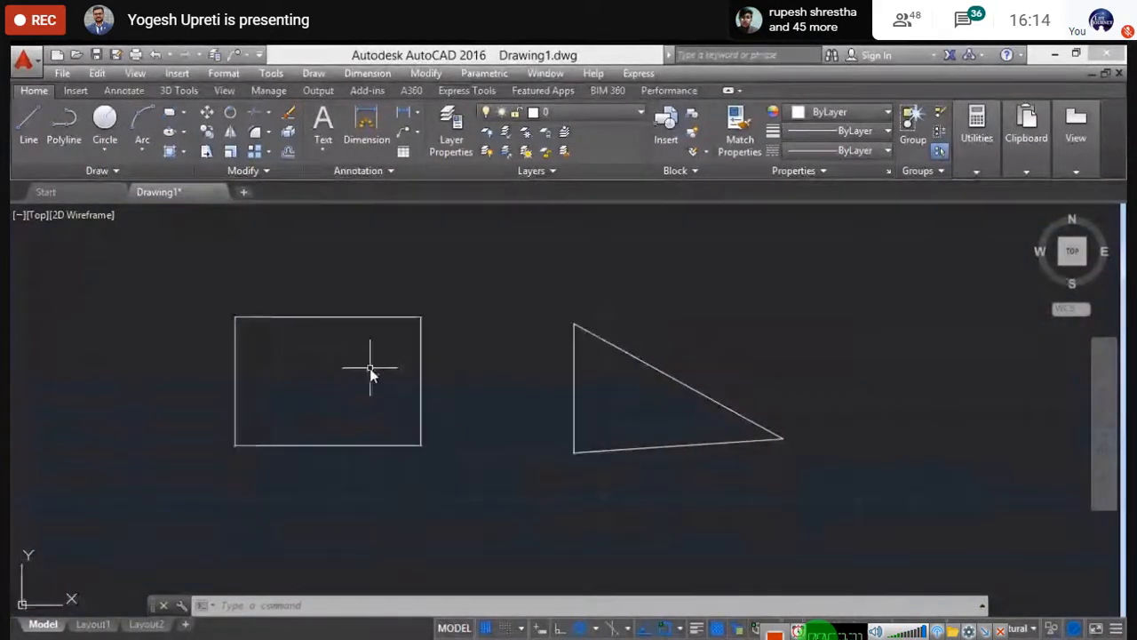
{"action": "left_click", "coordinate": [524, 301]}
{"action": "left_click", "coordinate": [794, 524]}
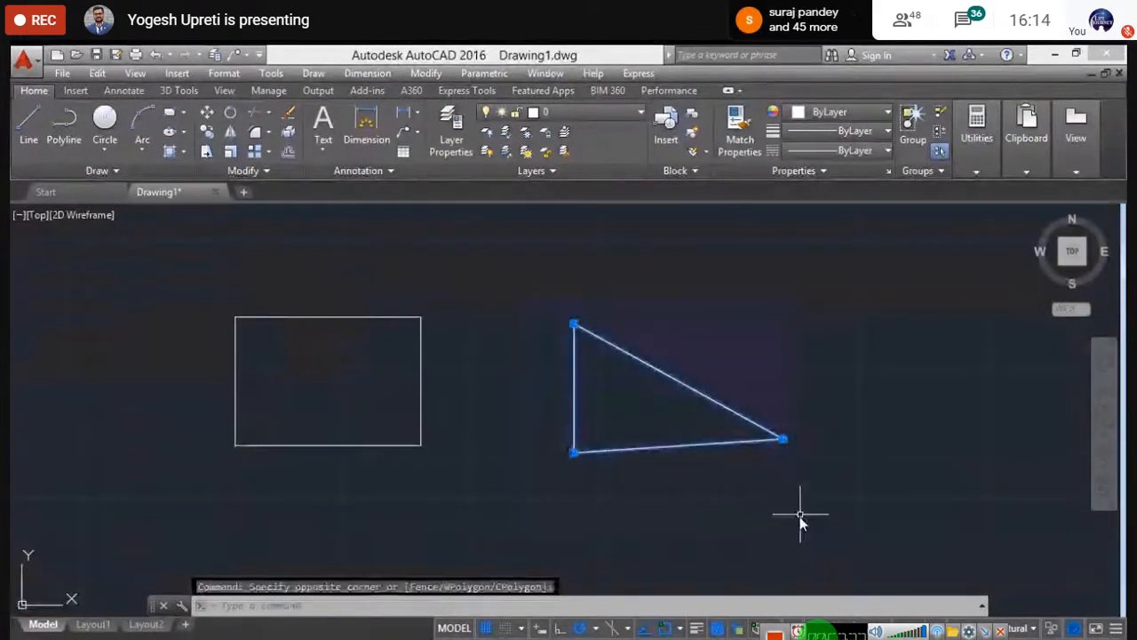
- Delete the triangle and draw a second rectangle to the right of the first
{"action": "key", "text": "Delete"}
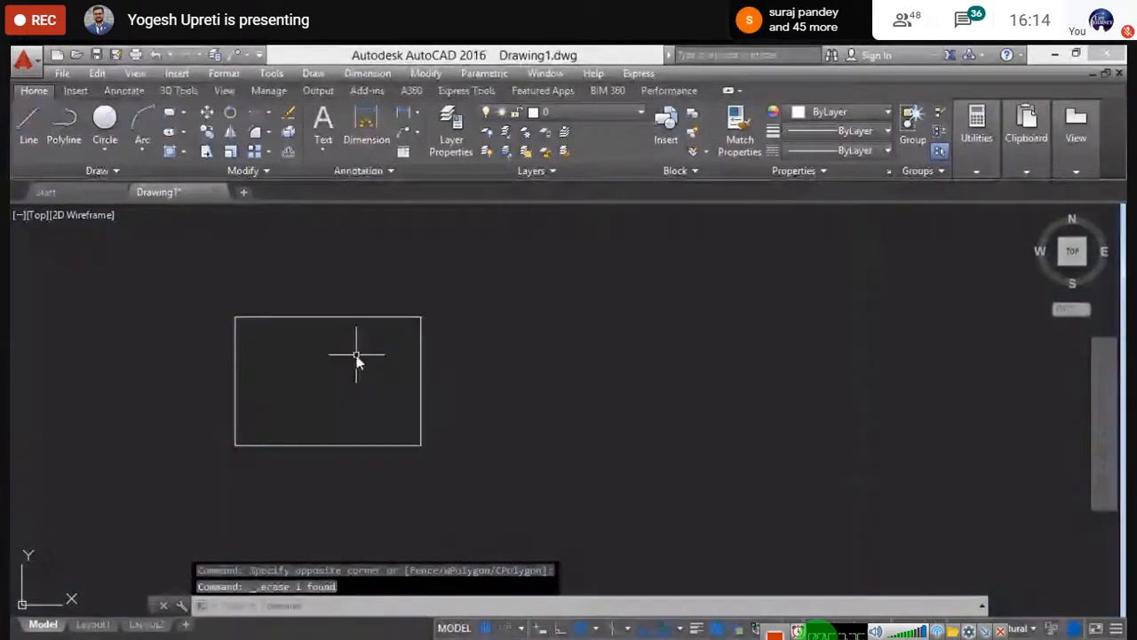
{"action": "left_click", "coordinate": [183, 112]}
{"action": "left_click", "coordinate": [191, 140]}
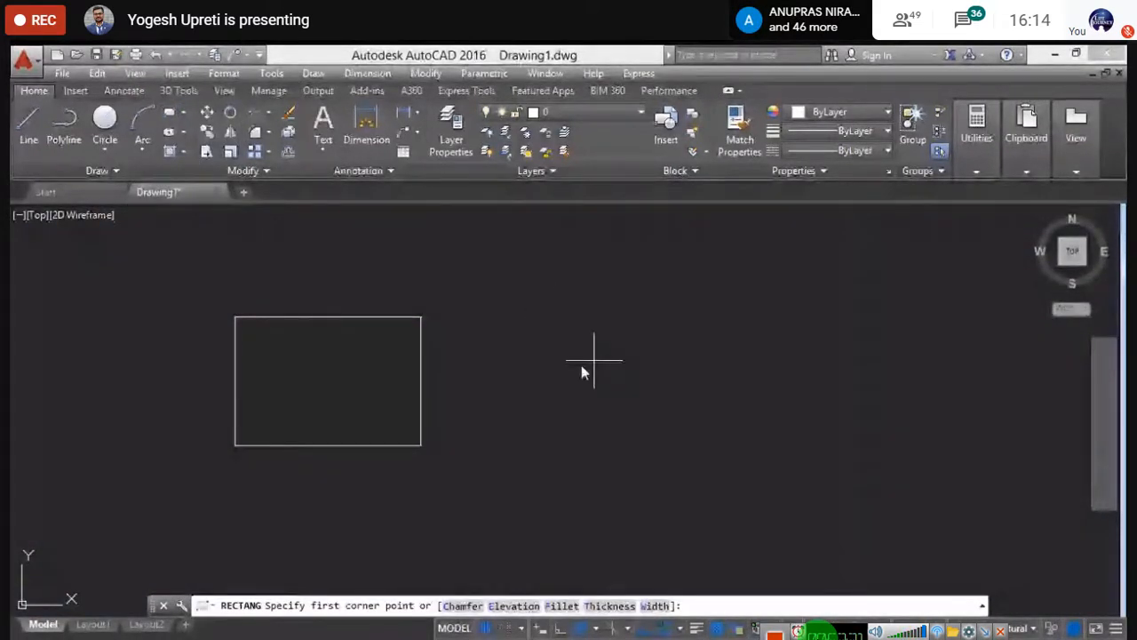
{"action": "left_click", "coordinate": [601, 310]}
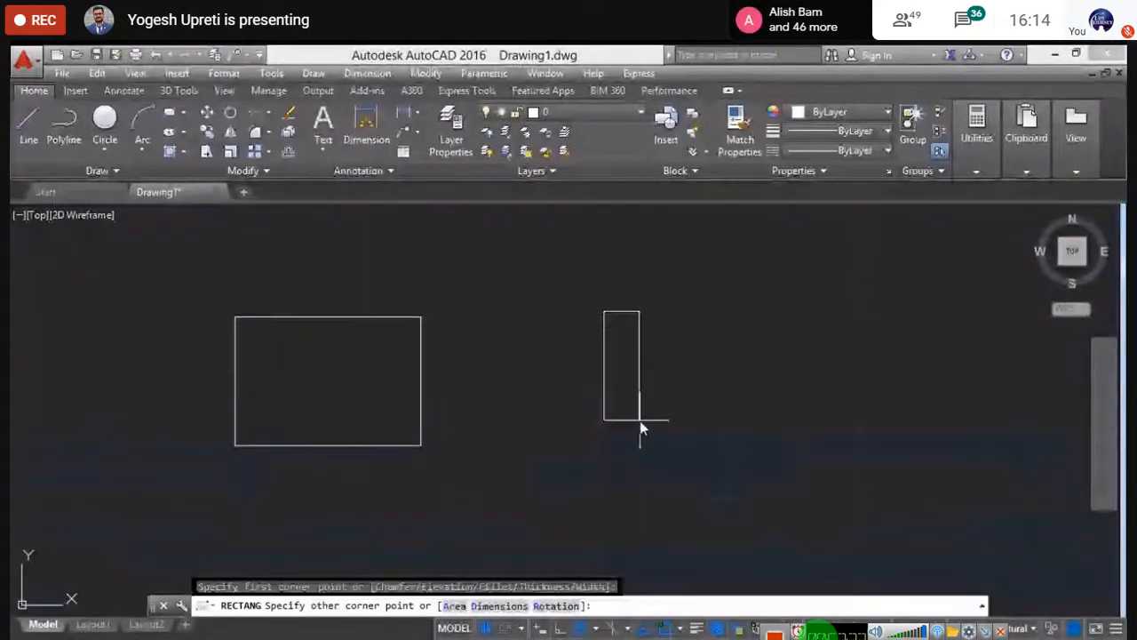
{"action": "key", "text": "Escape"}
{"action": "left_click", "coordinate": [808, 449]}
{"action": "key", "text": "Escape"}
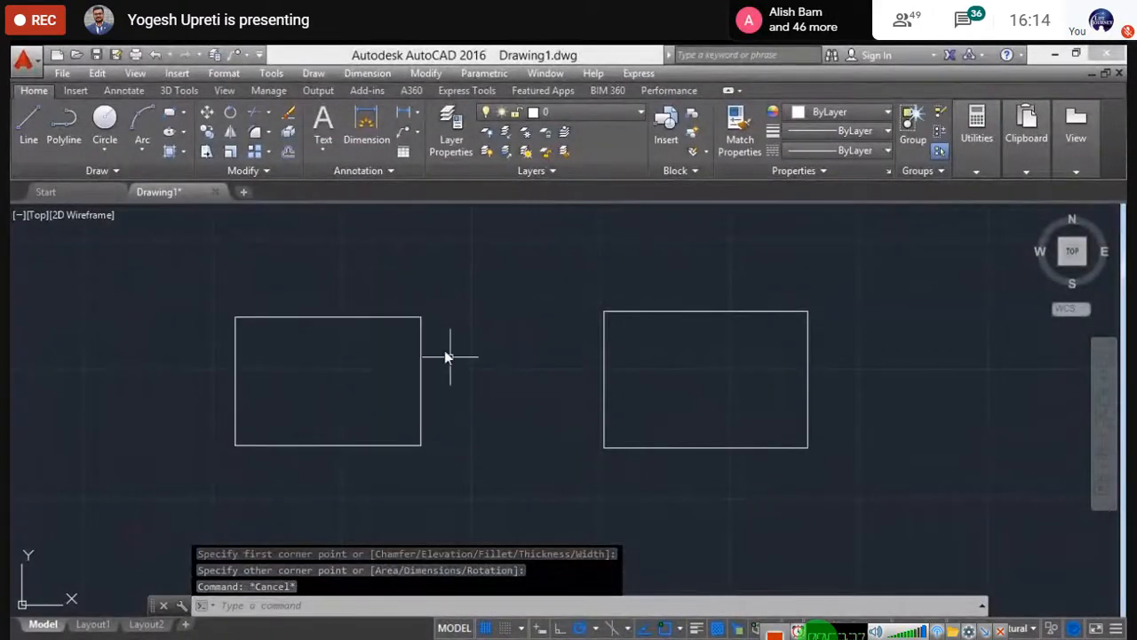
{"action": "middle_click_drag", "start_coordinate": [467, 373], "coordinate": [429, 378]}
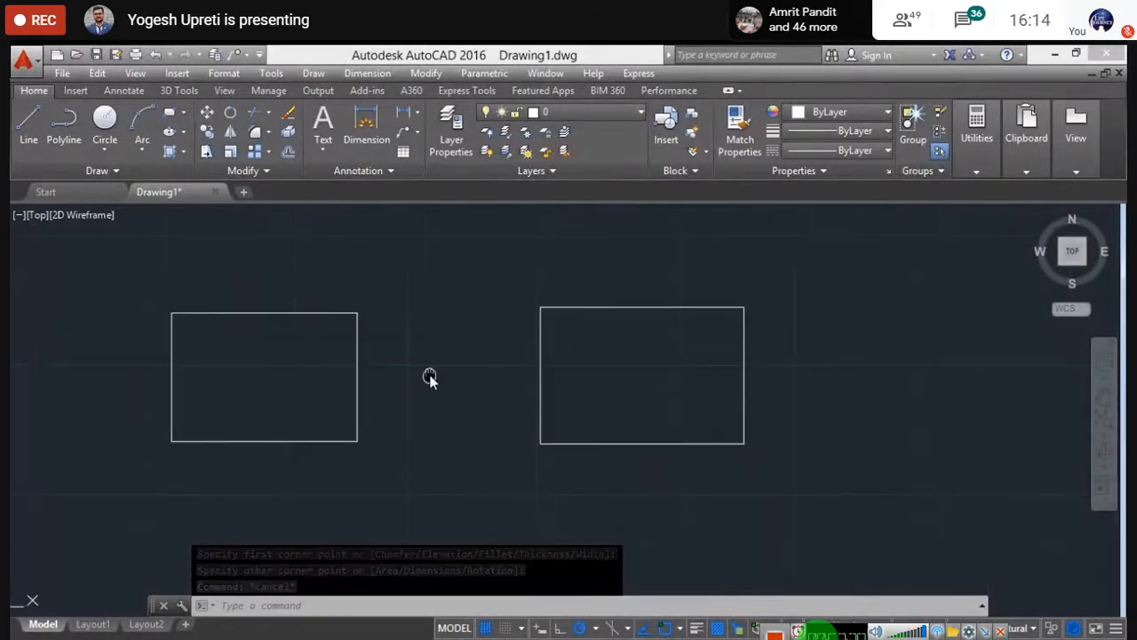
- Grip-stretch the right rectangle's top-right corner, an edge midpoint and bottom-right vertex into a tilted shape
{"action": "left_click", "coordinate": [582, 308]}
{"action": "left_click", "coordinate": [744, 307]}
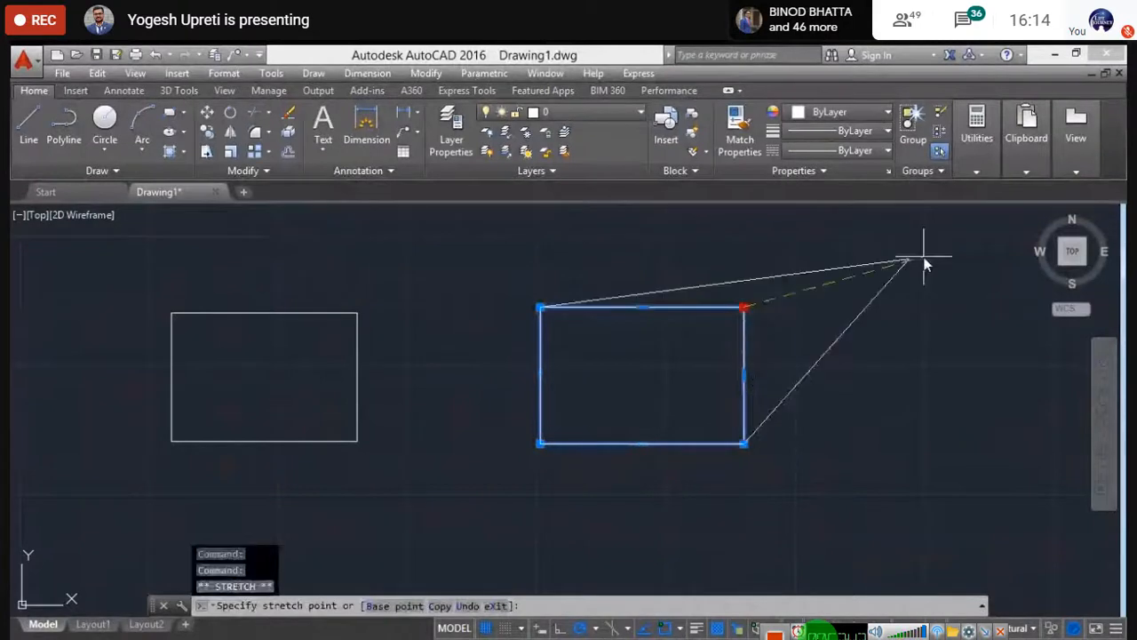
{"action": "left_click", "coordinate": [833, 414]}
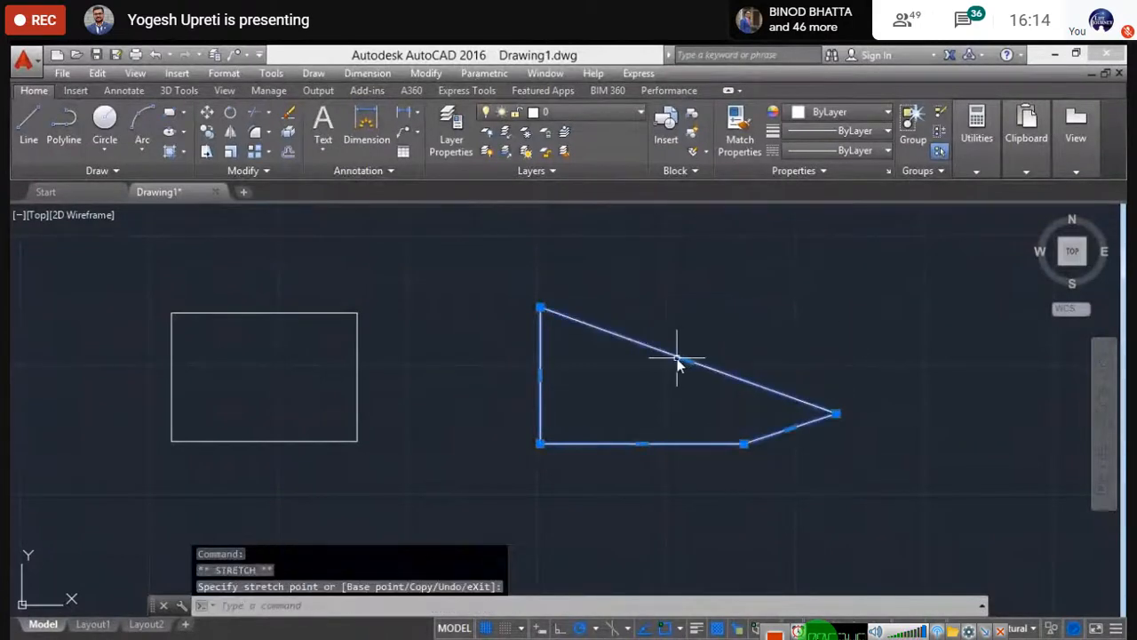
{"action": "left_click", "coordinate": [689, 361]}
{"action": "left_click", "coordinate": [750, 256]}
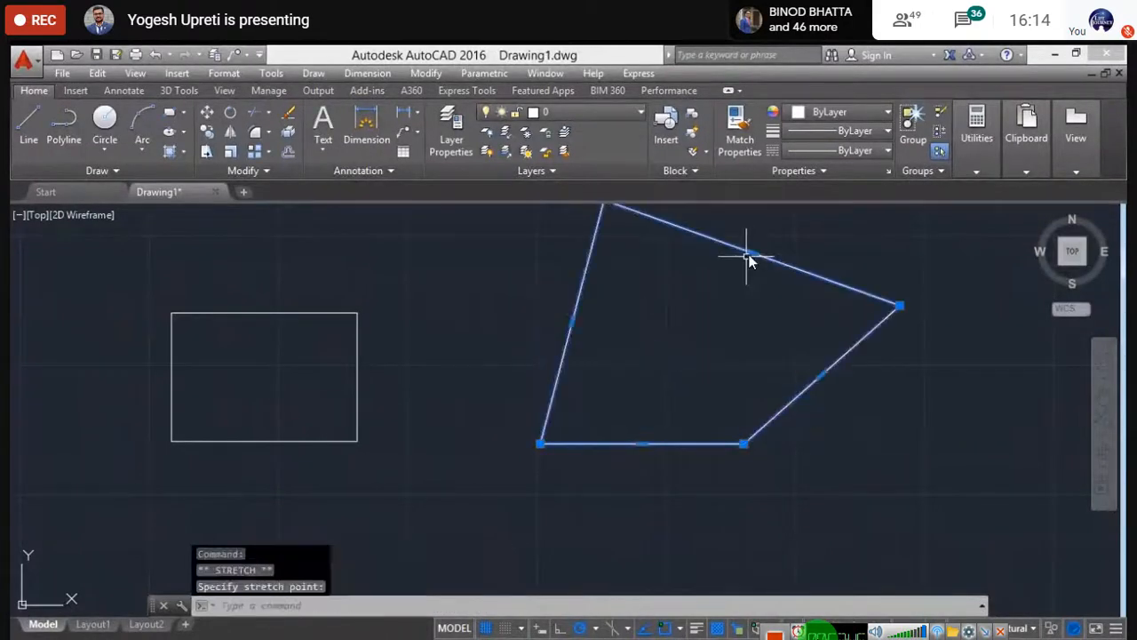
{"action": "left_click", "coordinate": [742, 442]}
{"action": "left_click", "coordinate": [822, 521]}
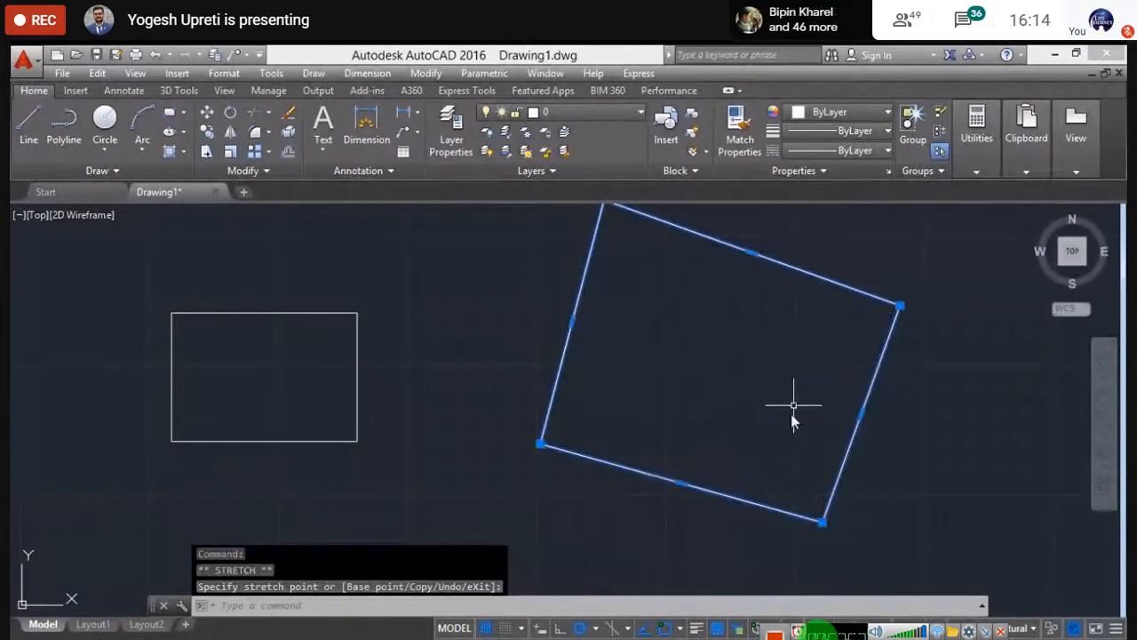
{"action": "middle_click_drag", "start_coordinate": [711, 352], "coordinate": [713, 392]}
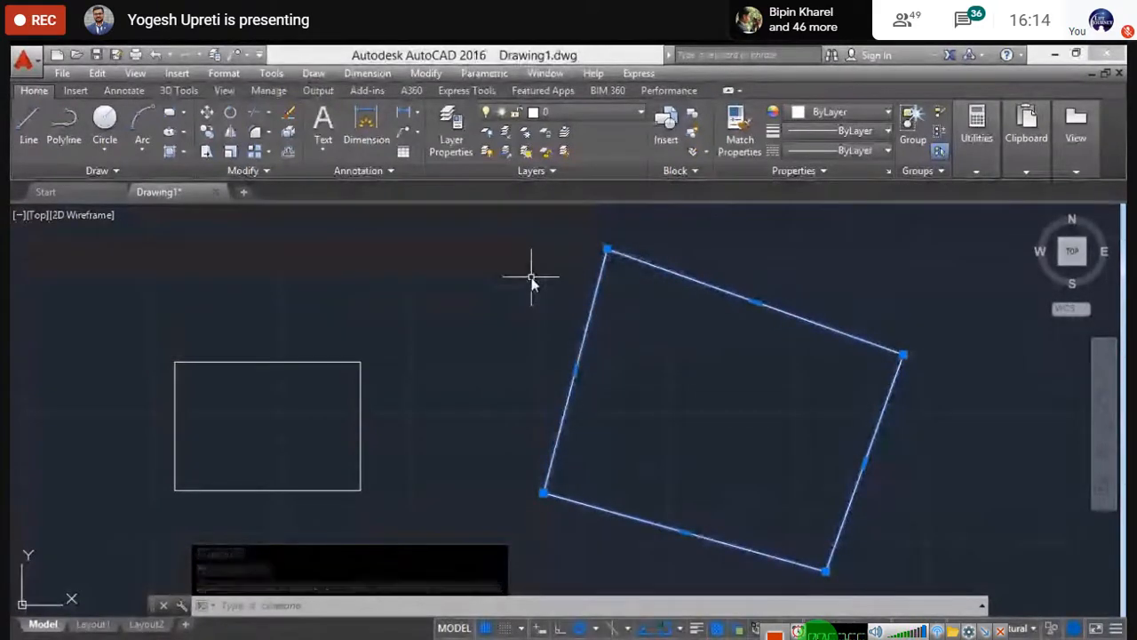
{"action": "key", "text": "Escape"}
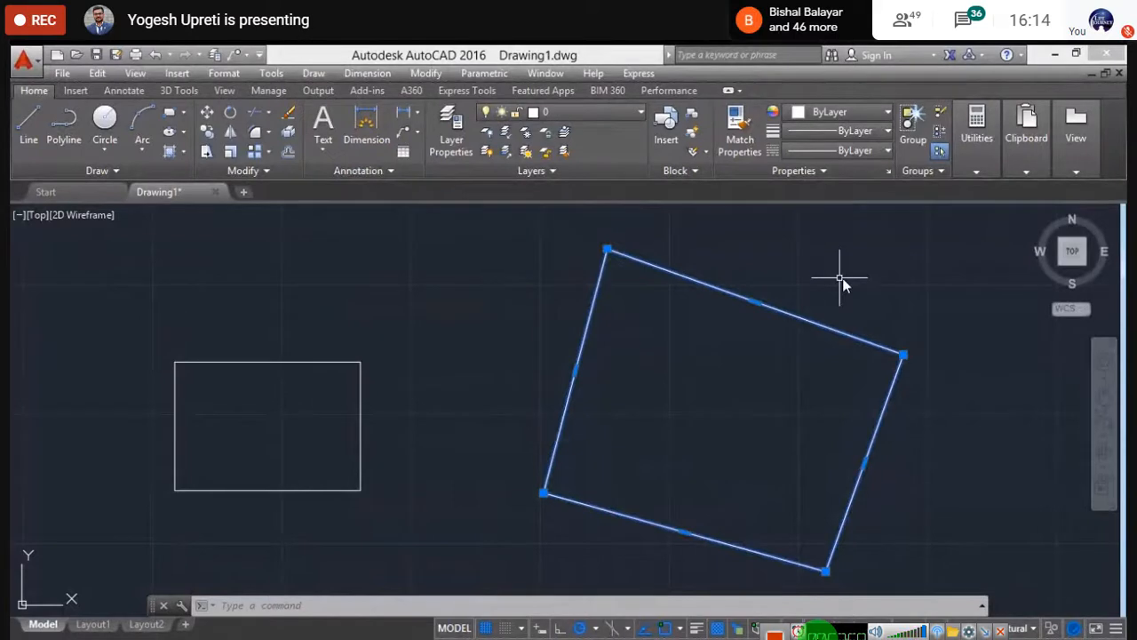
- Stretch the shape's right and bottom-left vertices further inward
{"action": "left_click", "coordinate": [902, 355]}
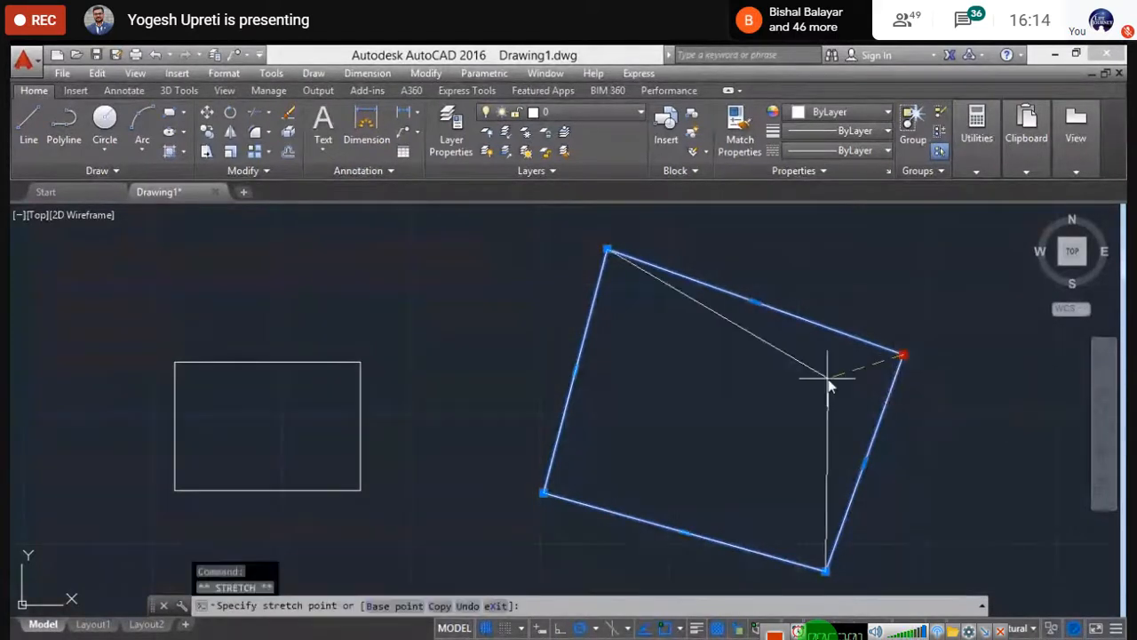
{"action": "left_click", "coordinate": [766, 408]}
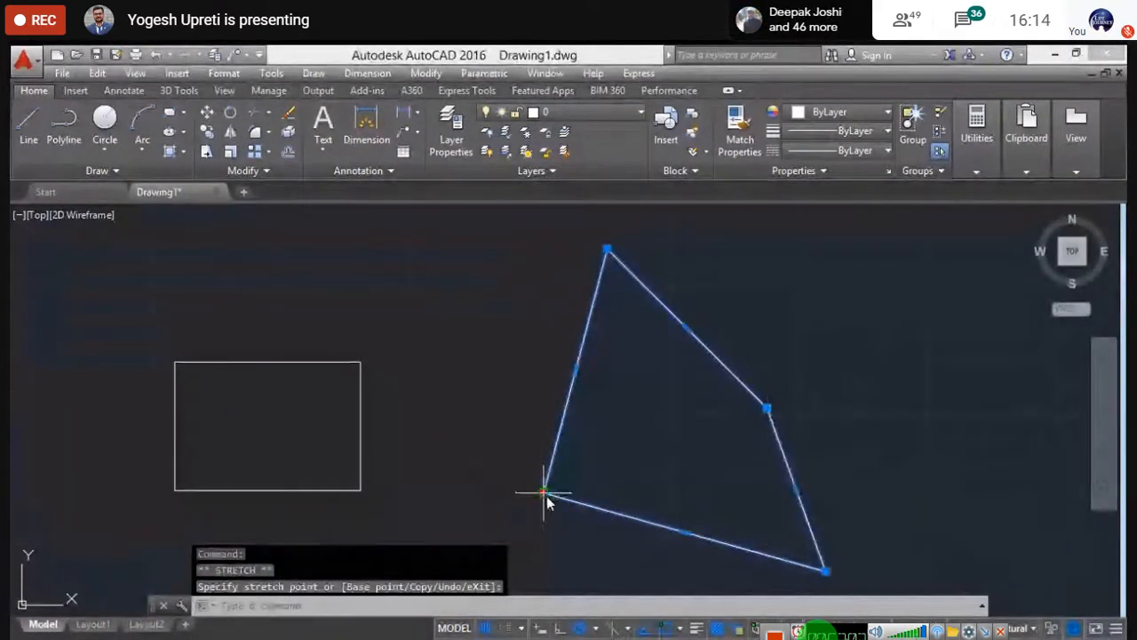
{"action": "left_click", "coordinate": [627, 432]}
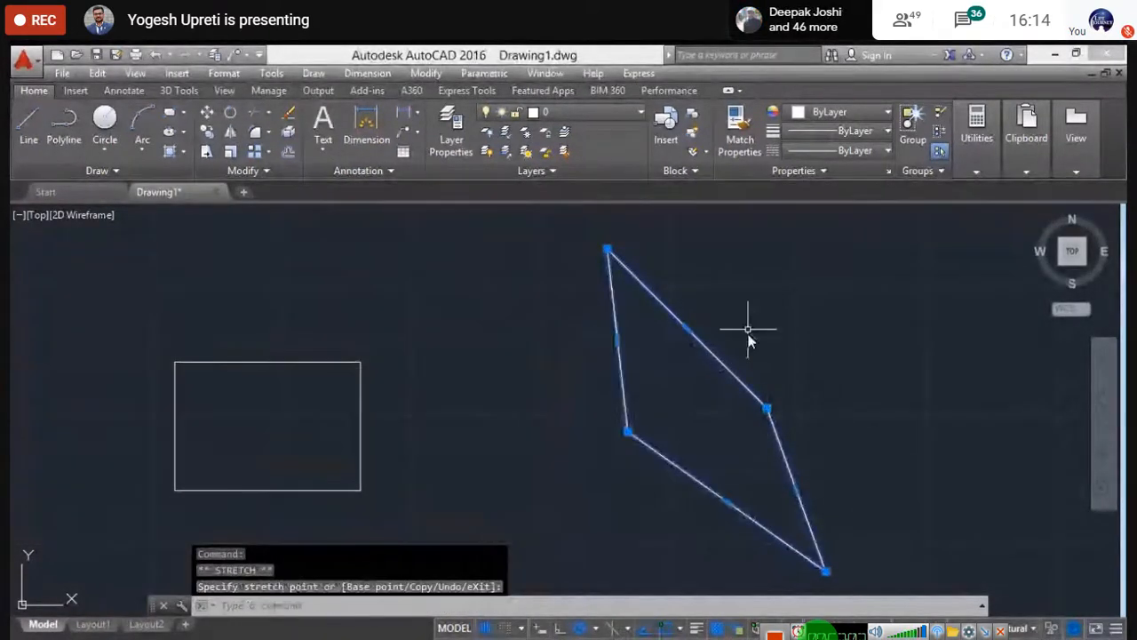
{"action": "key", "text": "Escape"}
- Crossing-select the reshaped polyline and delete it
{"action": "left_click", "coordinate": [868, 571]}
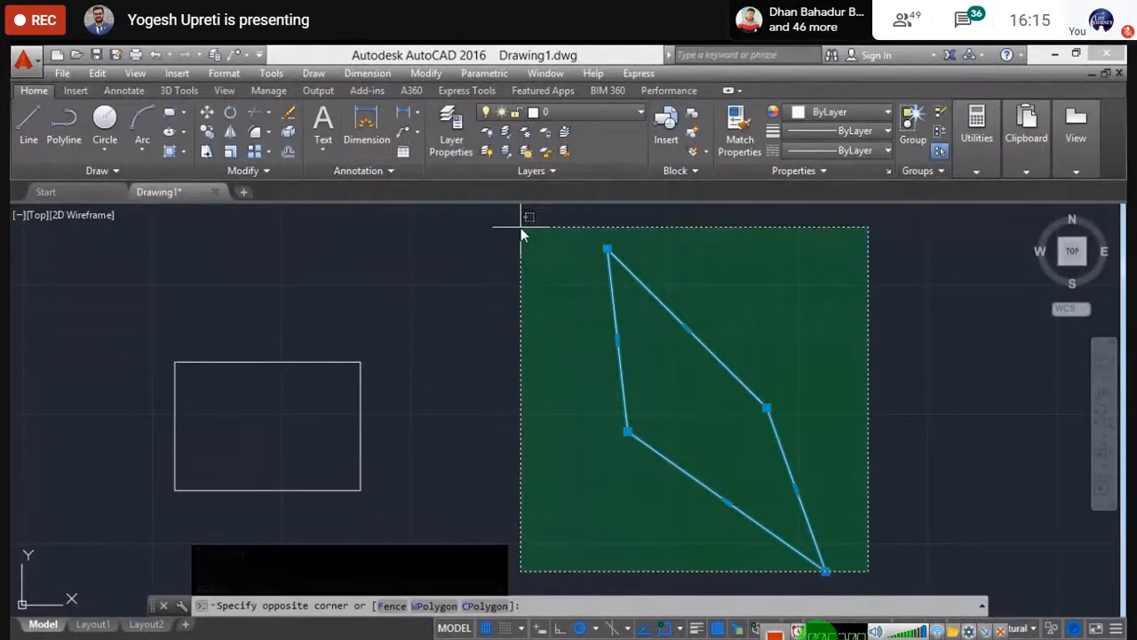
{"action": "left_click", "coordinate": [595, 246]}
{"action": "key", "text": "Delete"}
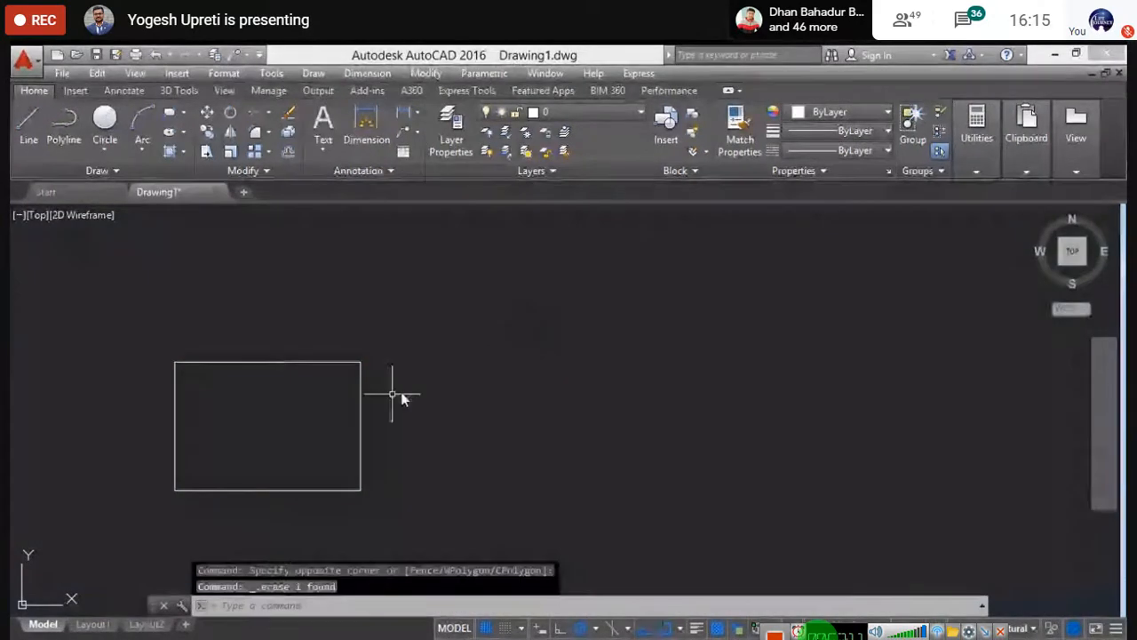
- Move the rectangle twice by its top-right grip to new spots, keeping its size
{"action": "middle_click_drag", "start_coordinate": [400, 397], "coordinate": [546, 305]}
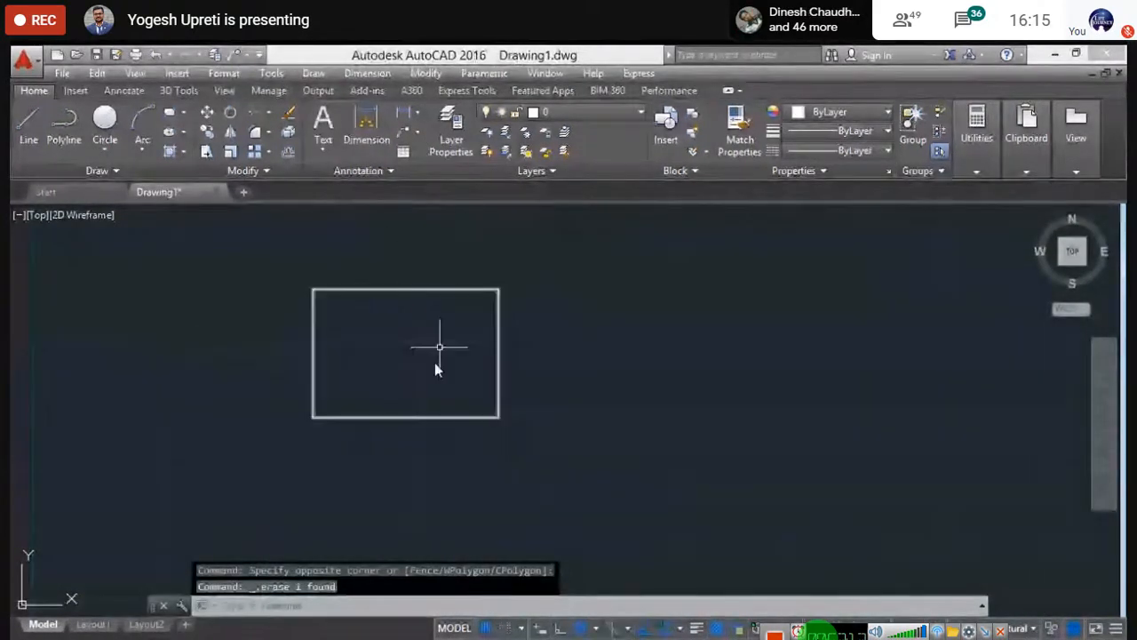
{"action": "left_click", "coordinate": [459, 288]}
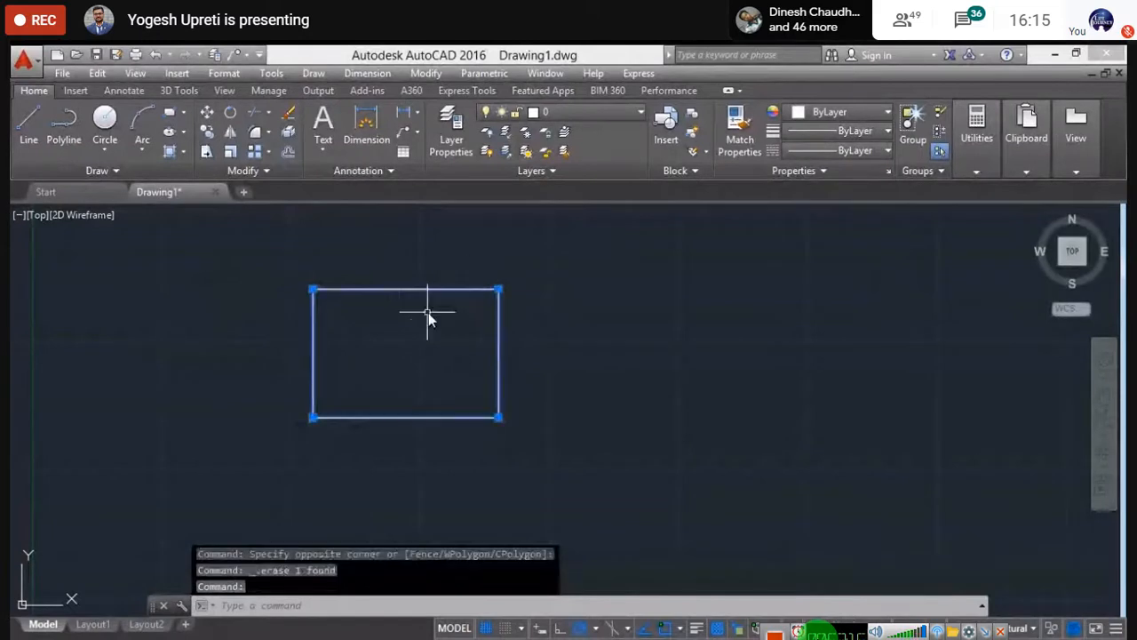
{"action": "left_click", "coordinate": [498, 289]}
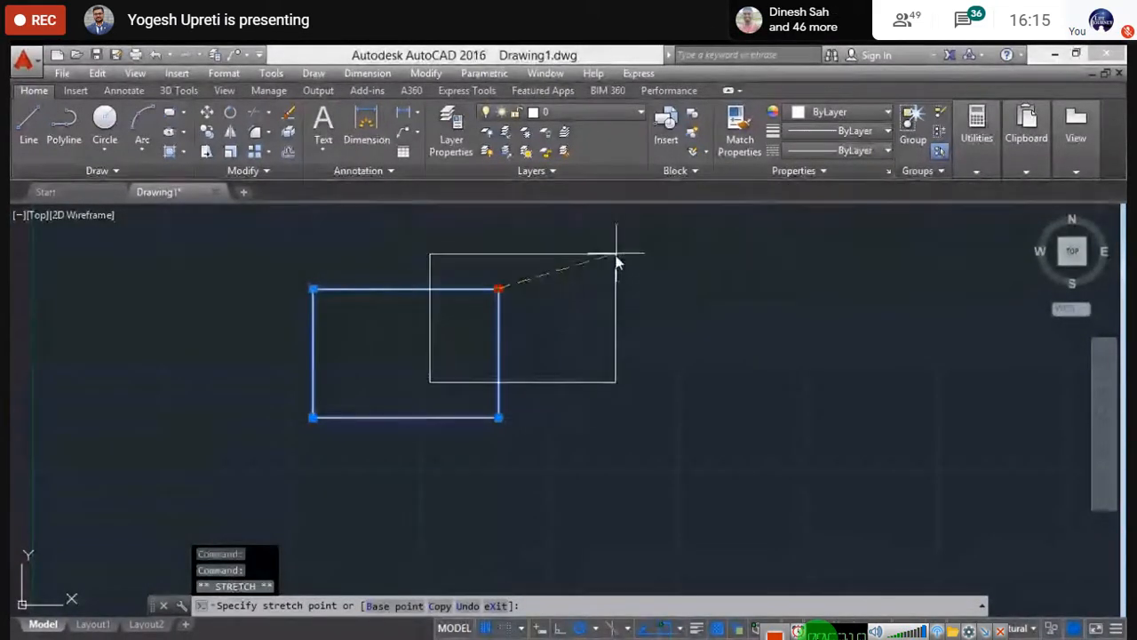
{"action": "left_click", "coordinate": [838, 291]}
{"action": "middle_click_drag", "start_coordinate": [884, 320], "coordinate": [410, 382]}
{"action": "left_click", "coordinate": [396, 350]}
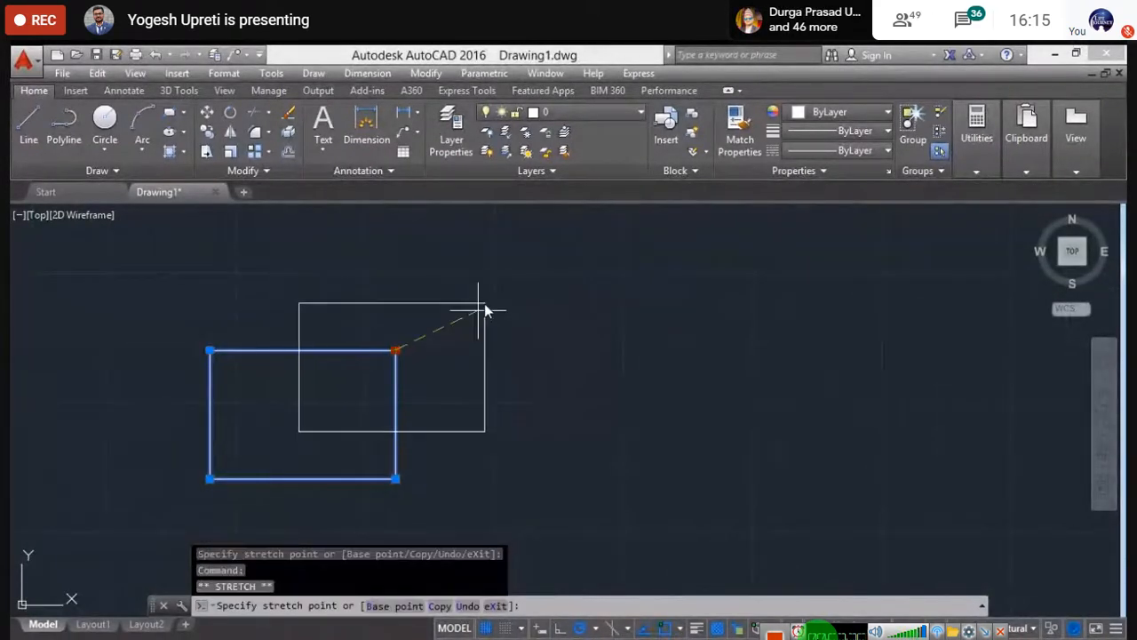
{"action": "left_click", "coordinate": [594, 322]}
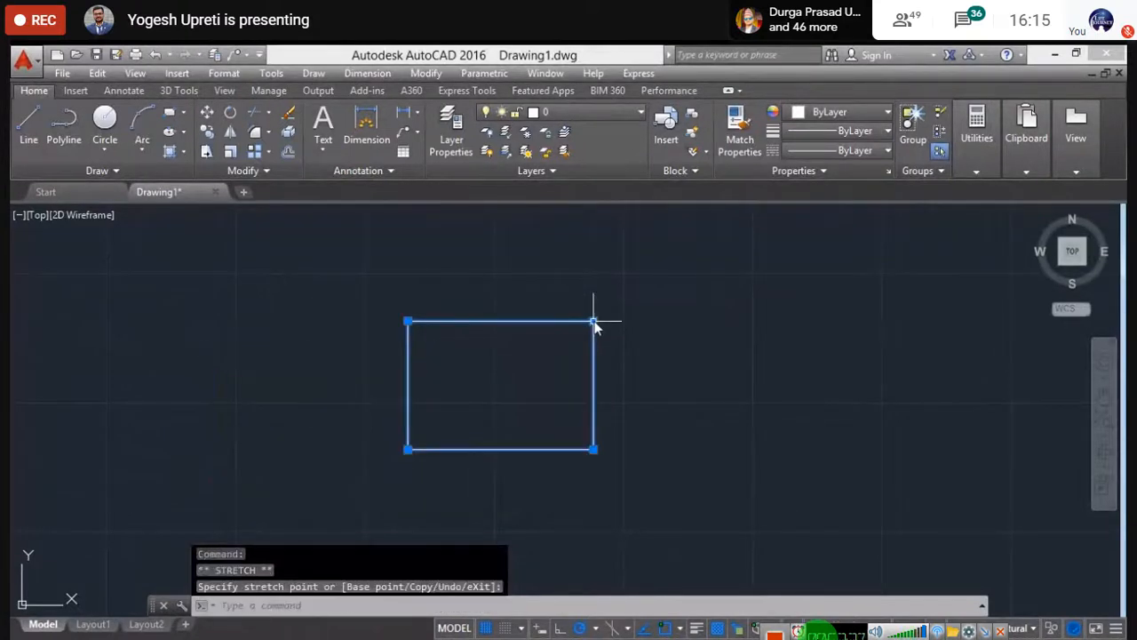
{"action": "key", "text": "Escape"}
- Window-select the rectangle, then cancel the selection and pan slightly left
{"action": "middle_click_drag", "start_coordinate": [507, 399], "coordinate": [464, 389]}
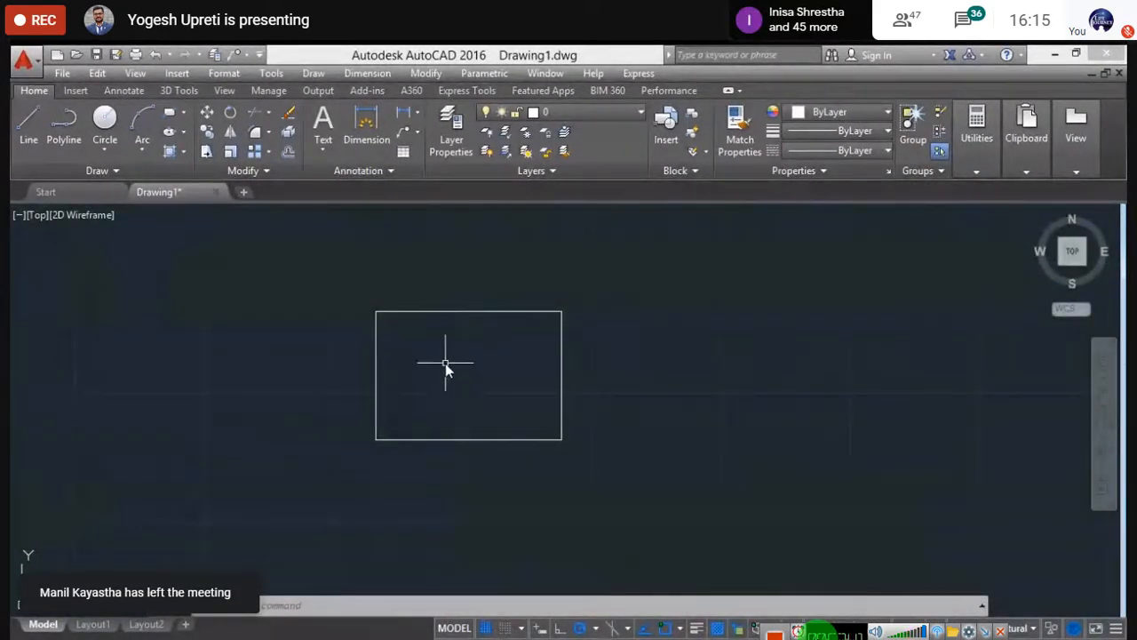
{"action": "left_click", "coordinate": [341, 288]}
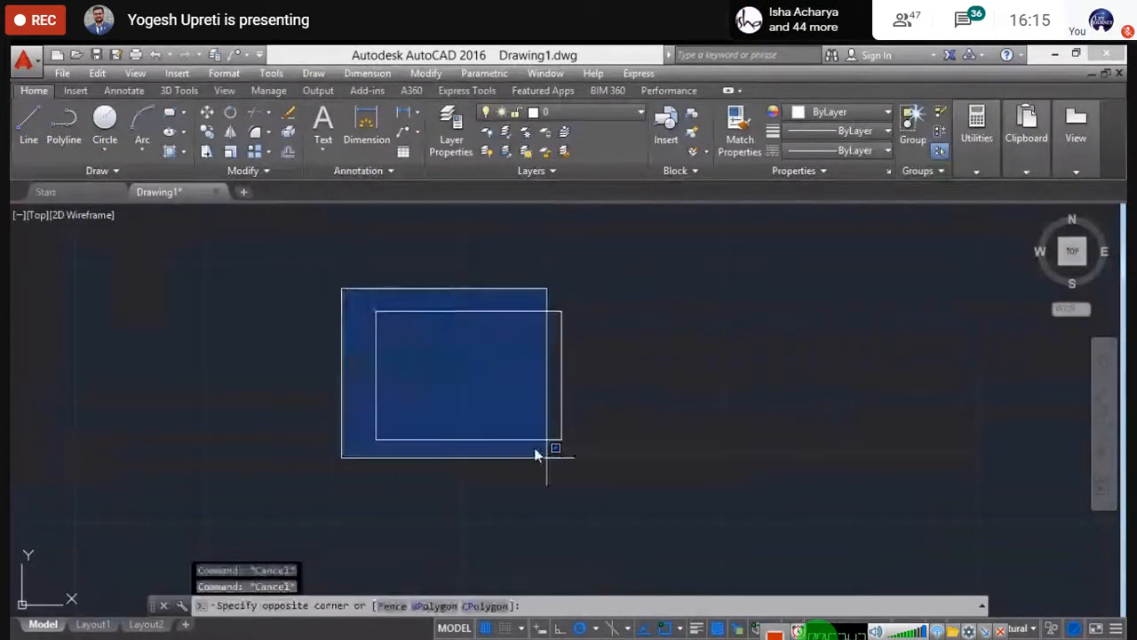
{"action": "left_click", "coordinate": [647, 505]}
{"action": "key", "text": "Escape"}
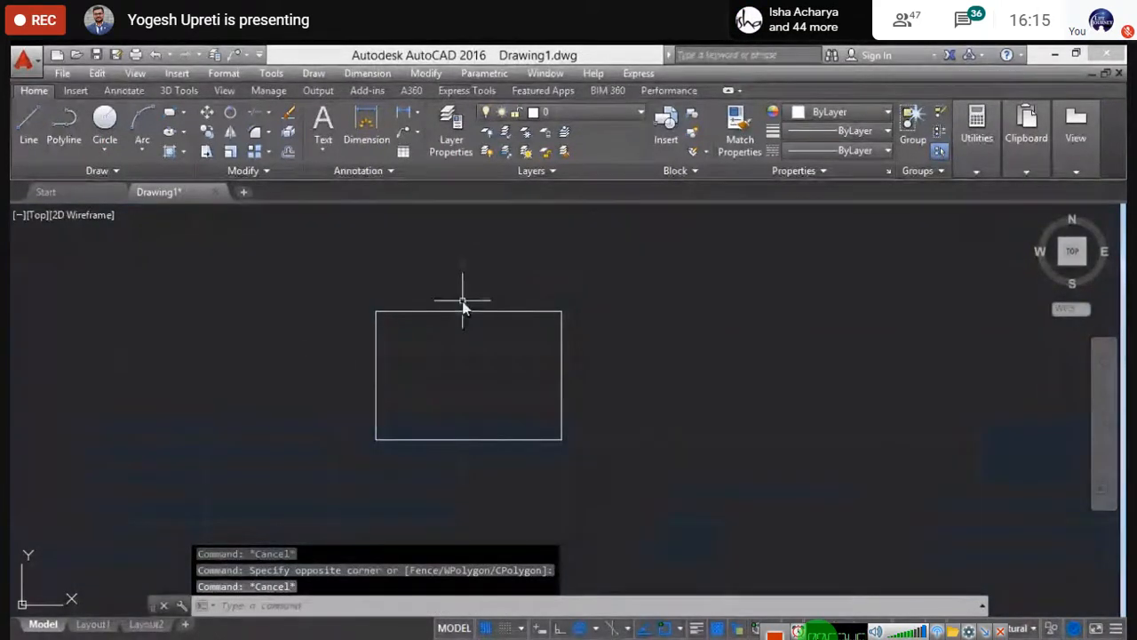
{"action": "middle_click_drag", "start_coordinate": [483, 364], "coordinate": [424, 367]}
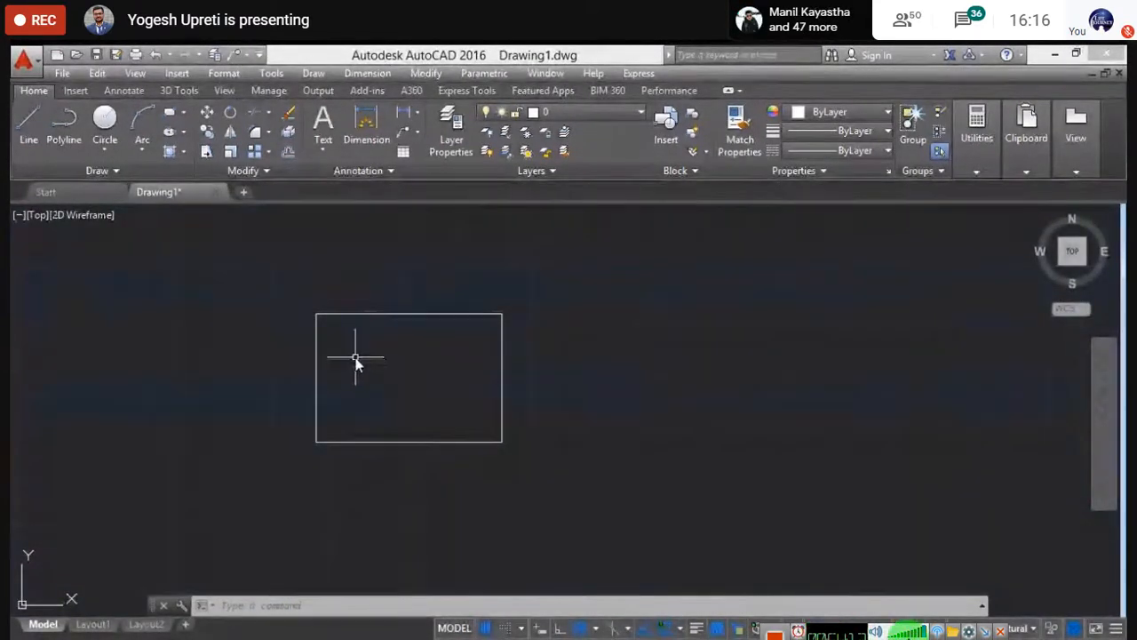
- Draw a Center, Radius circle just to the right of the rectangle
{"action": "left_click", "coordinate": [111, 151]}
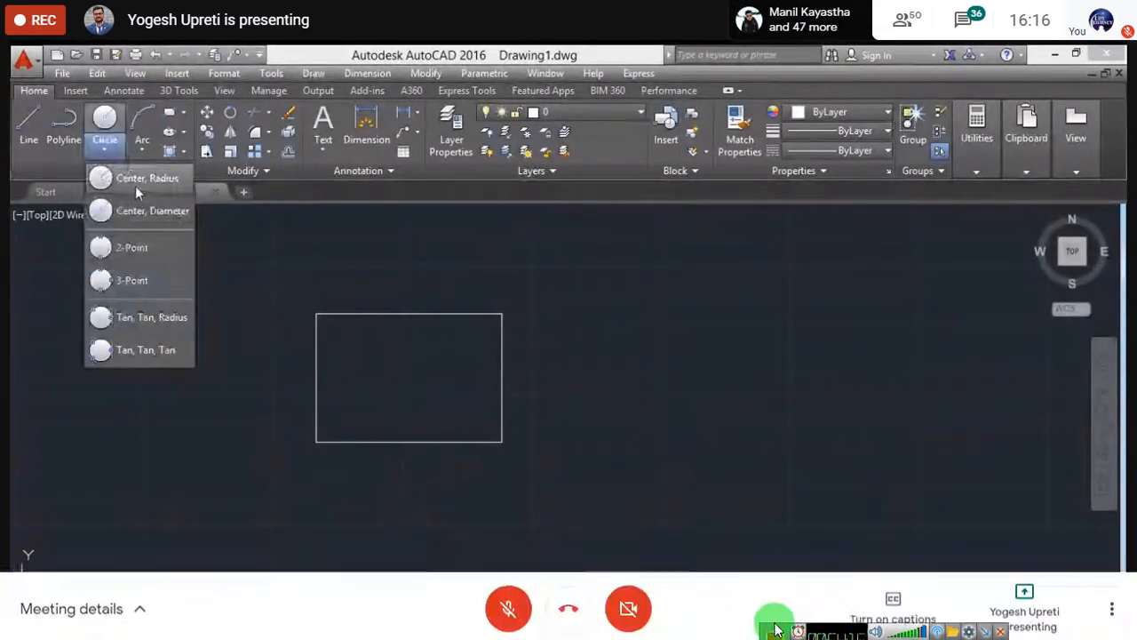
{"action": "left_click", "coordinate": [135, 186]}
{"action": "middle_click_drag", "start_coordinate": [343, 297], "coordinate": [247, 311]}
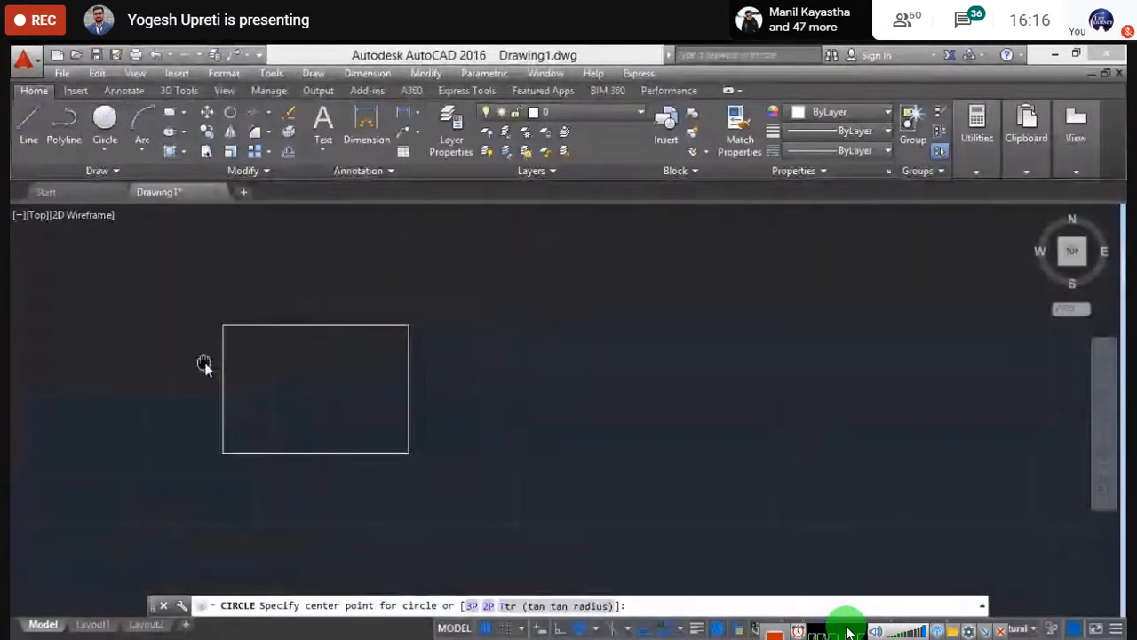
{"action": "left_click", "coordinate": [572, 377]}
{"action": "mouse_move", "coordinate": [673, 622]}
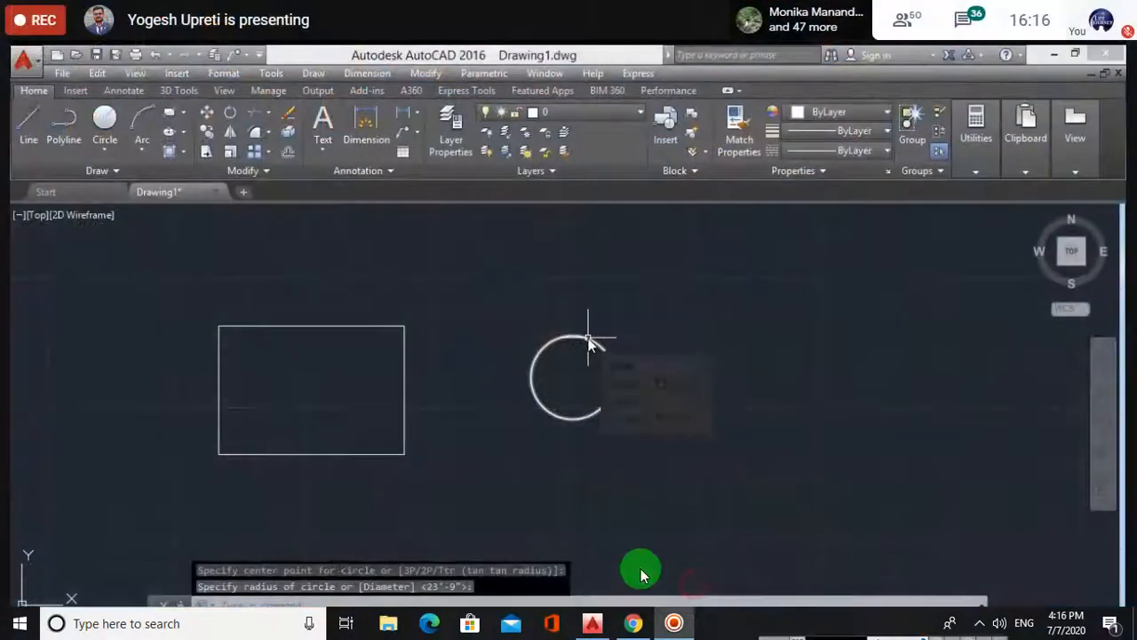
{"action": "left_click", "coordinate": [587, 338]}
{"action": "key", "text": "Escape"}
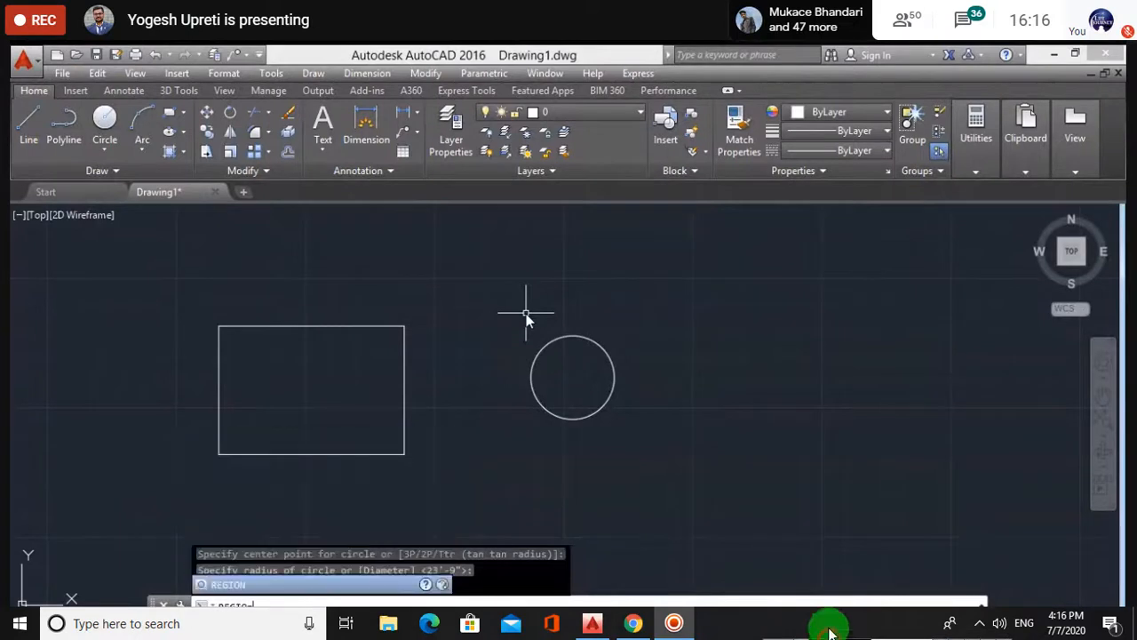
{"action": "mouse_move", "coordinate": [829, 548]}
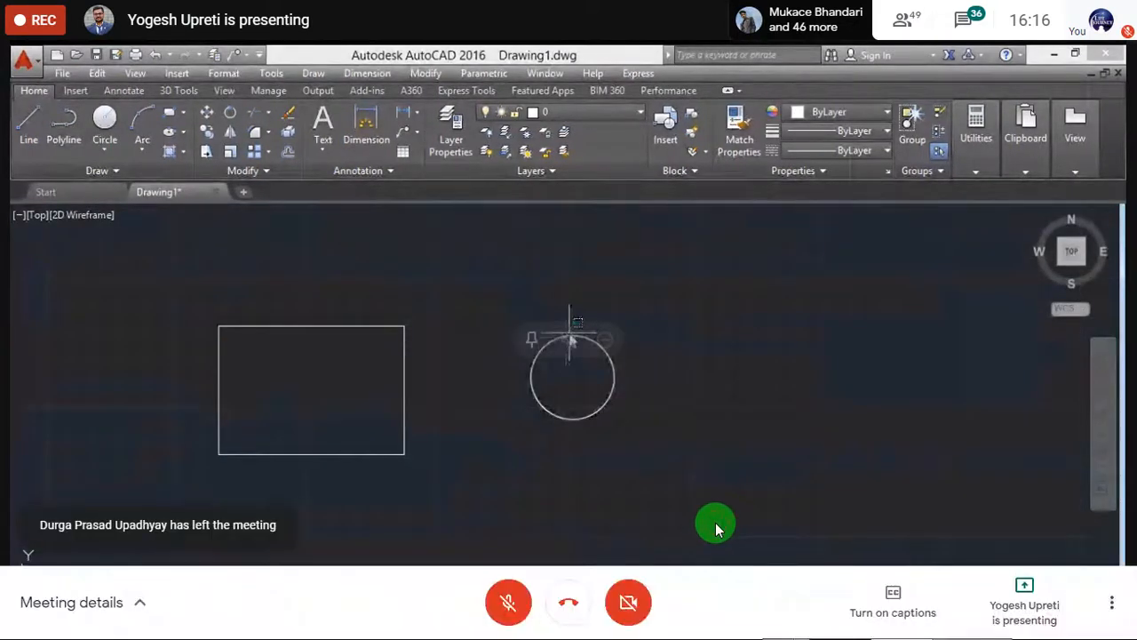
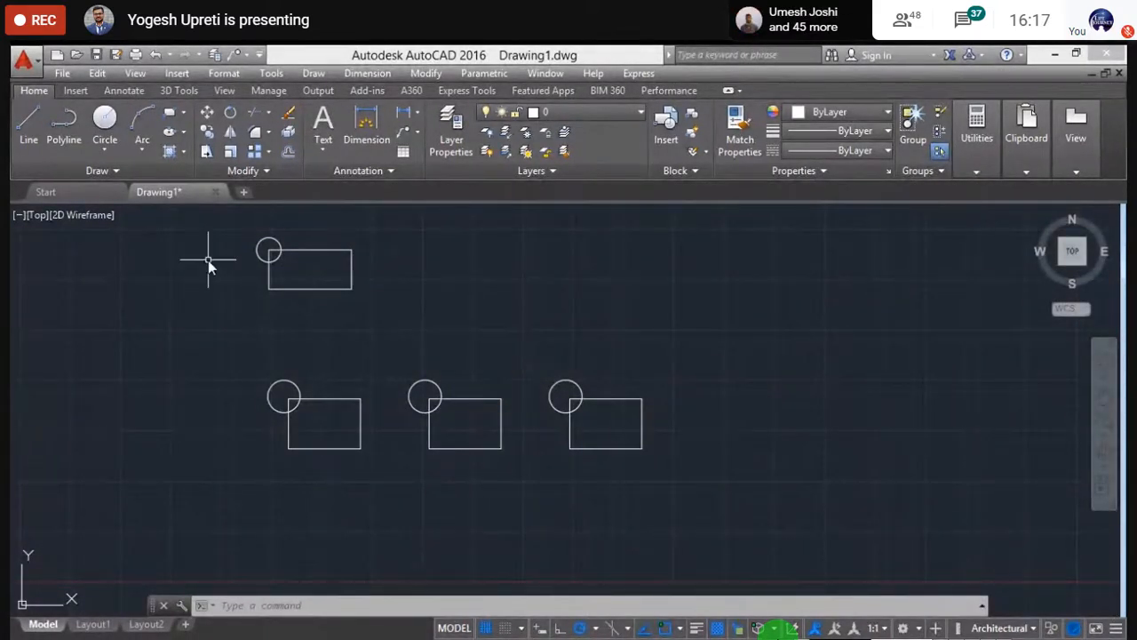
- Zoom and pan to enlarge the top-left circle overlapping the rectangle's upper-left corner
{"action": "scroll", "coordinate": [255, 247], "scroll_direction": "up", "scroll_amount": 4}
{"action": "middle_click_drag", "start_coordinate": [289, 254], "coordinate": [285, 280]}
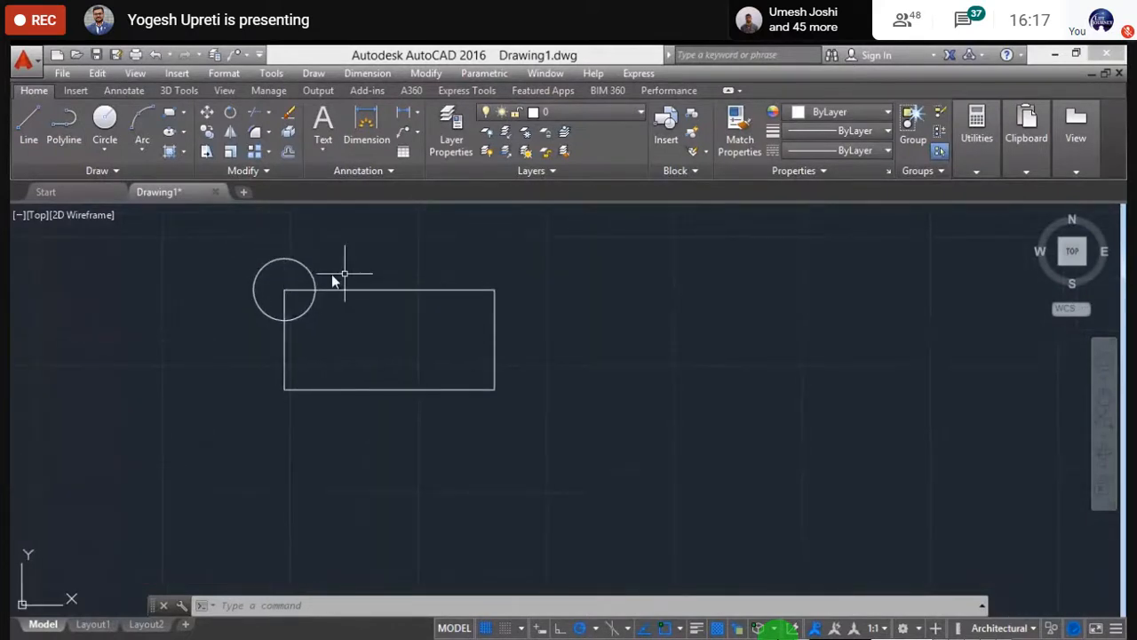
{"action": "key", "text": "Escape"}
{"action": "key", "text": "Escape"}
{"action": "key", "text": "Escape"}
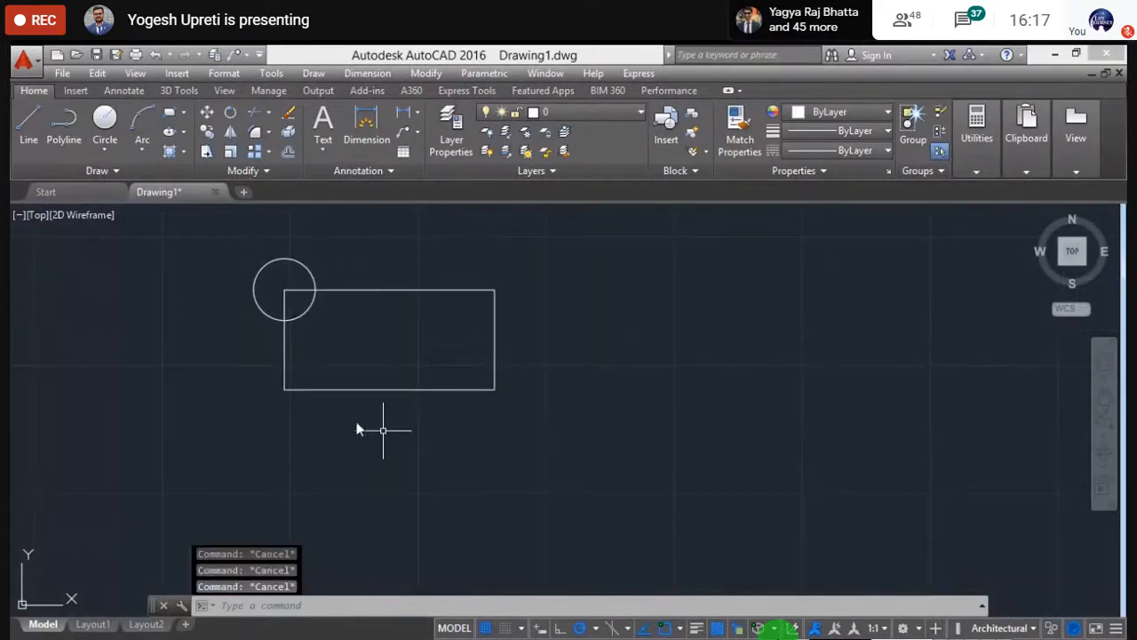
{"action": "scroll", "coordinate": [347, 298], "scroll_direction": "down", "scroll_amount": 6}
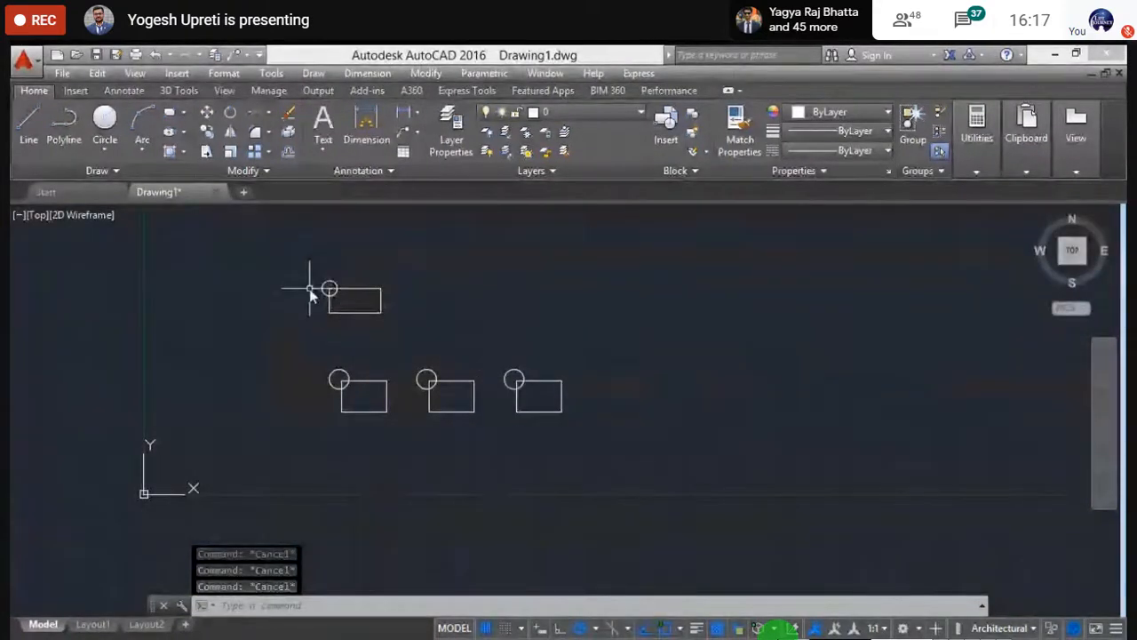
{"action": "scroll", "coordinate": [311, 292], "scroll_direction": "up", "scroll_amount": 4}
{"action": "middle_click_drag", "start_coordinate": [370, 325], "coordinate": [383, 456]}
{"action": "scroll", "coordinate": [380, 390], "scroll_direction": "up", "scroll_amount": 3}
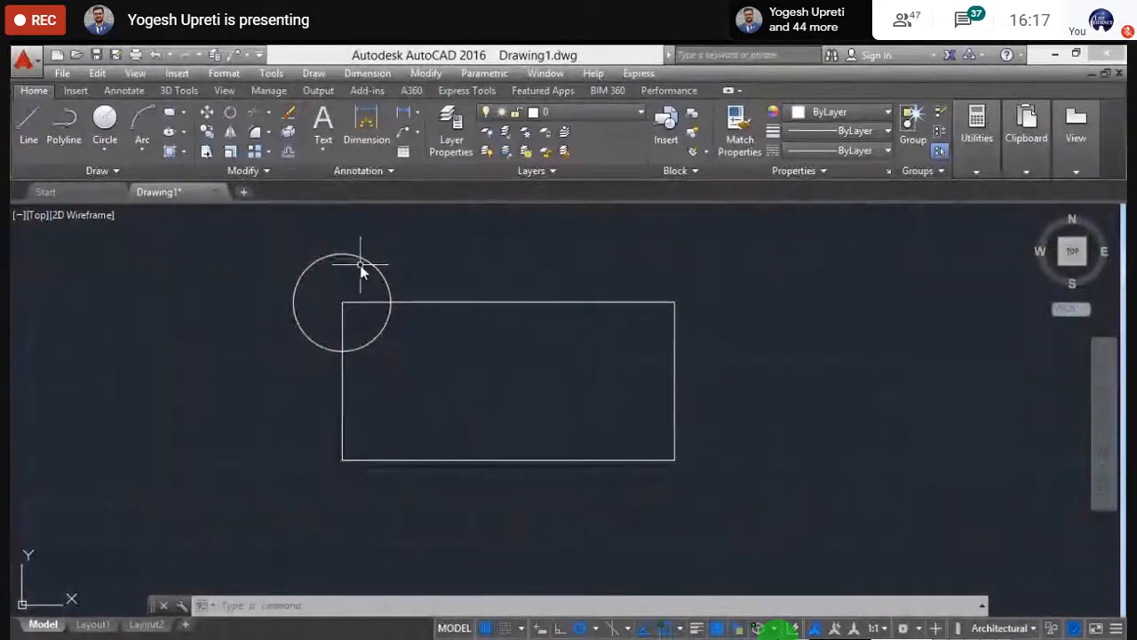
{"action": "key", "text": "Escape"}
{"action": "key", "text": "Escape"}
{"action": "key", "text": "Escape"}
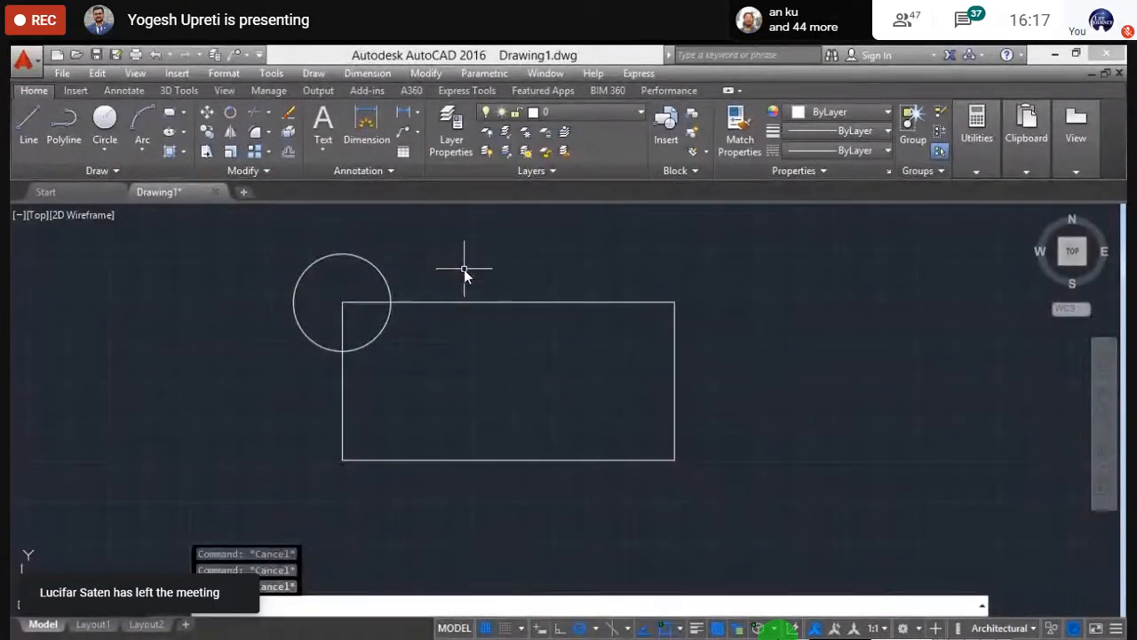
{"action": "type", "text": "UNI"}
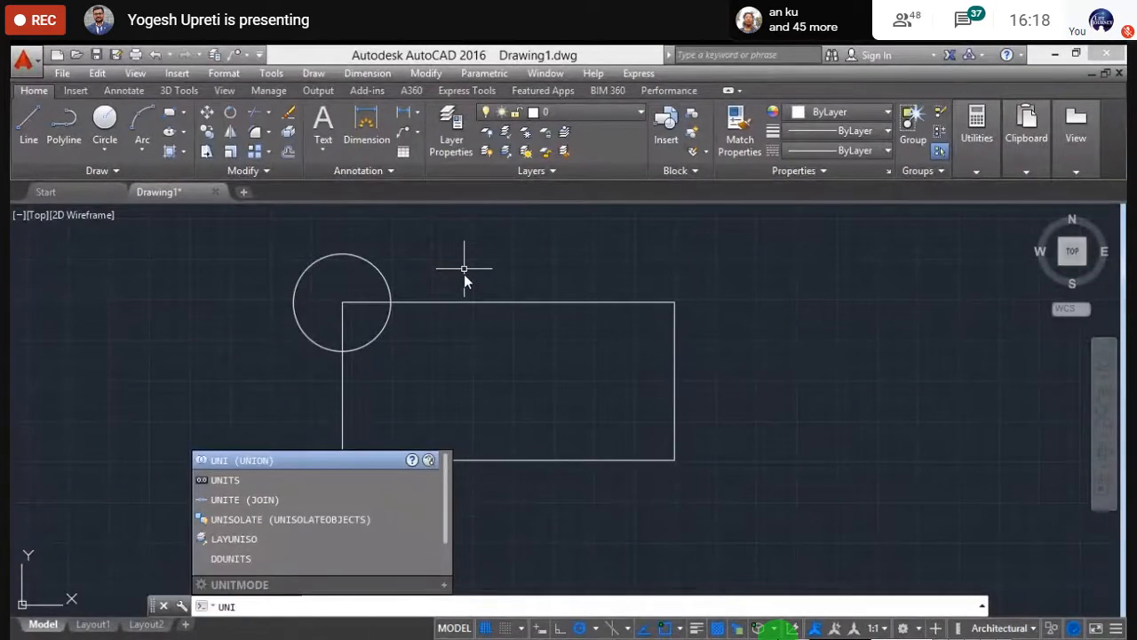
{"action": "type", "text": "ON"}
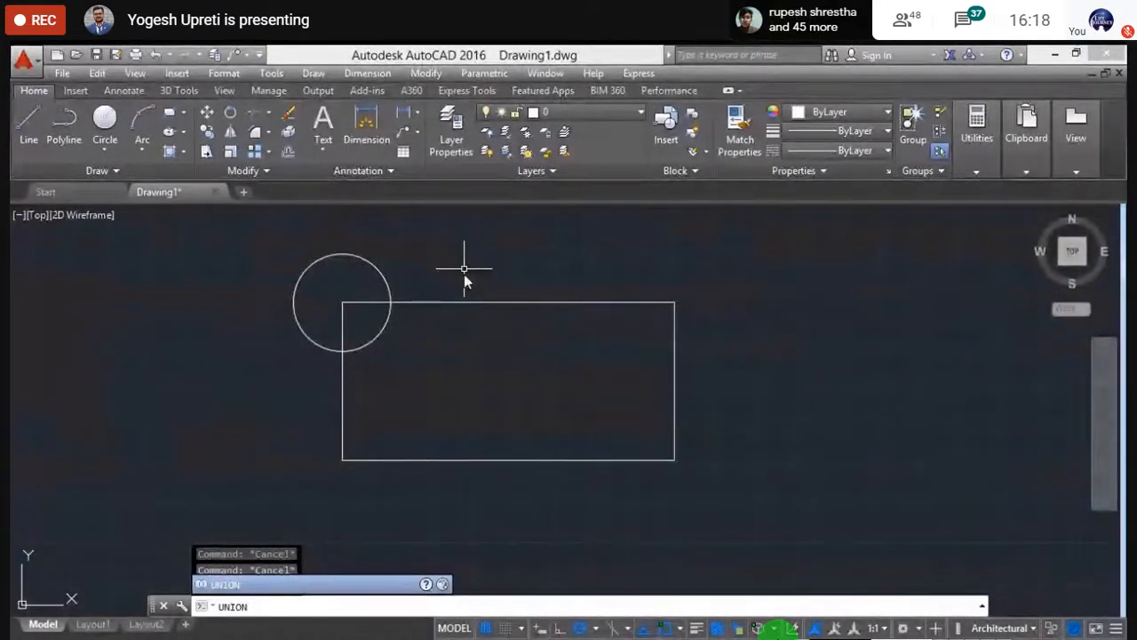
{"action": "key", "text": "Return"}
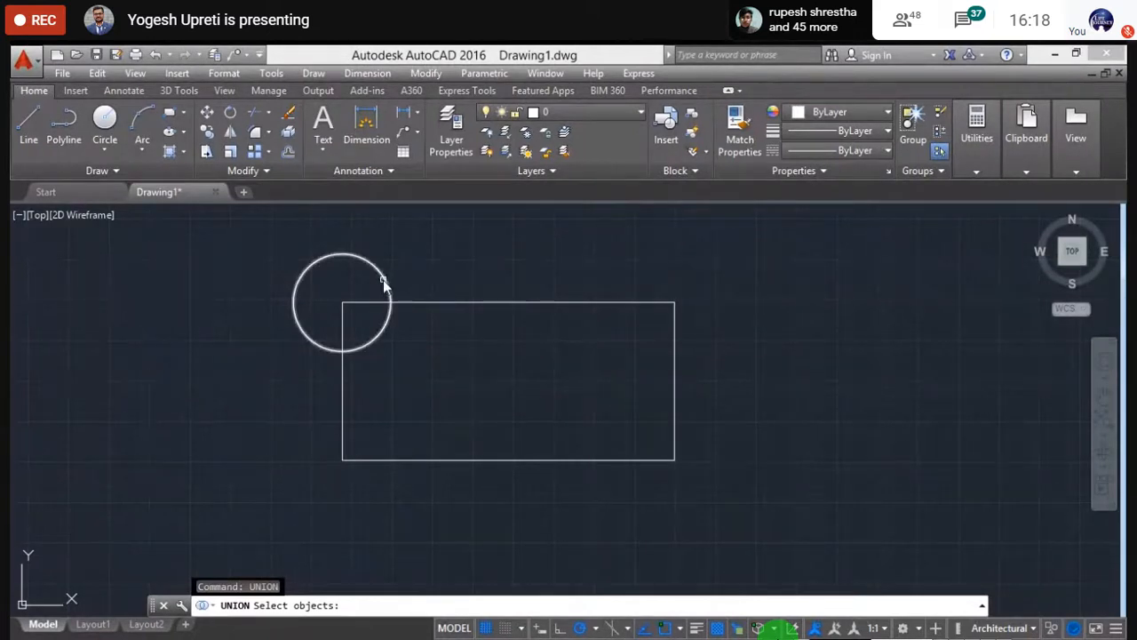
{"action": "left_click", "coordinate": [383, 280]}
{"action": "left_click", "coordinate": [438, 305]}
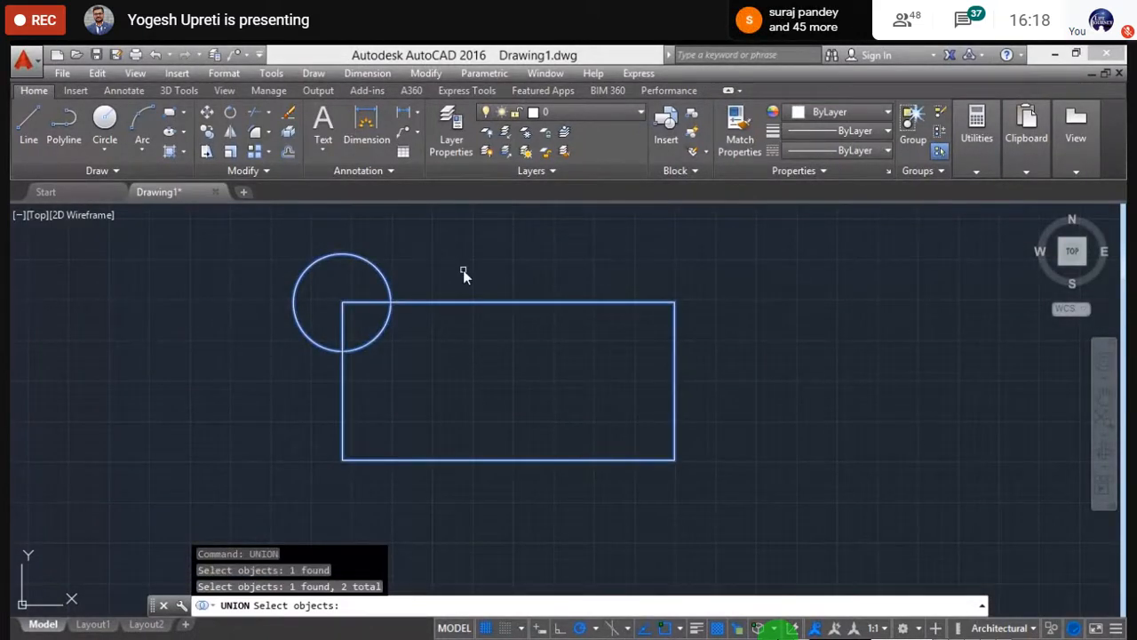
{"action": "key", "text": "Return"}
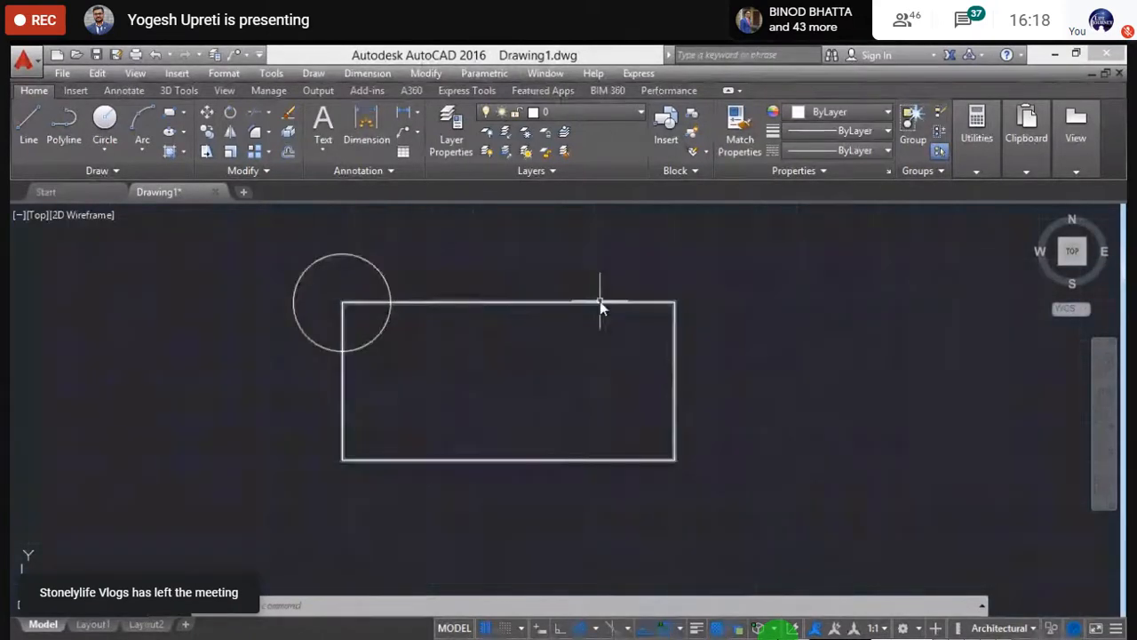
- Window-select and delete the top-left circle and rectangle, then zoom to the remaining three pairs
{"action": "left_click", "coordinate": [724, 512]}
{"action": "left_click", "coordinate": [322, 257]}
{"action": "key", "text": "Delete"}
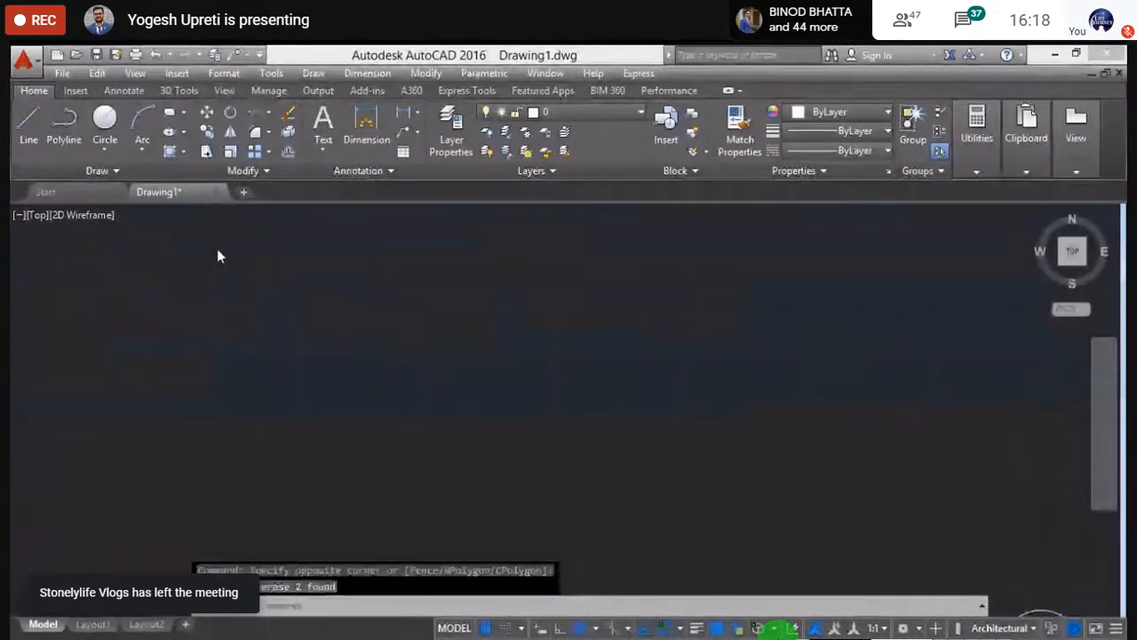
{"action": "scroll", "coordinate": [201, 408], "scroll_direction": "down", "scroll_amount": 3}
{"action": "scroll", "coordinate": [325, 472], "scroll_direction": "up", "scroll_amount": 3}
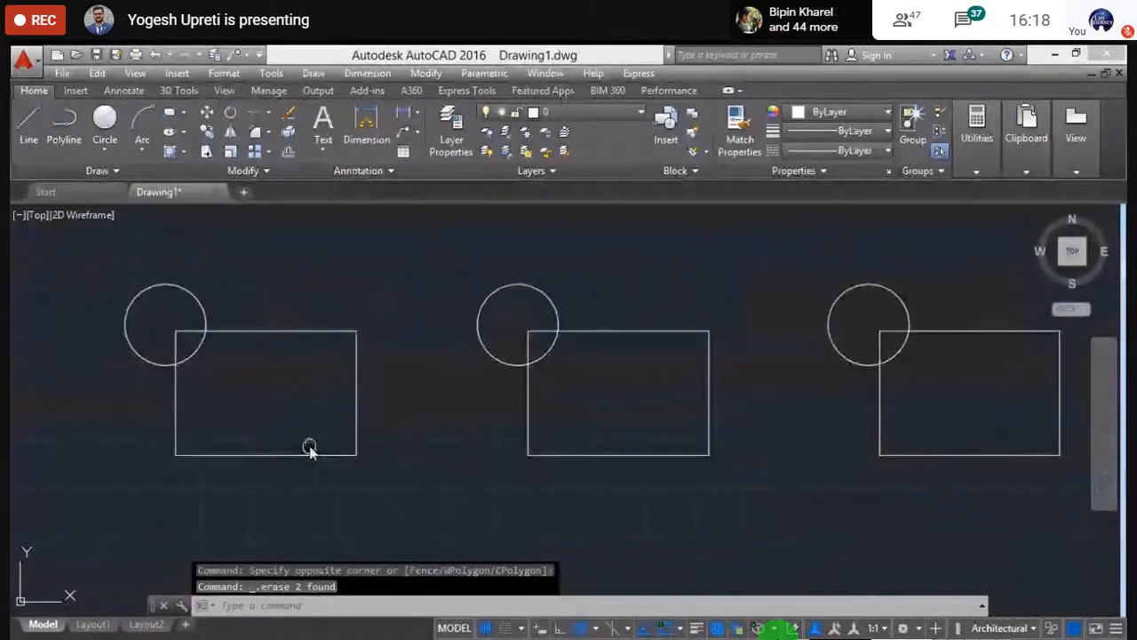
{"action": "scroll", "coordinate": [361, 264], "scroll_direction": "down", "scroll_amount": 2}
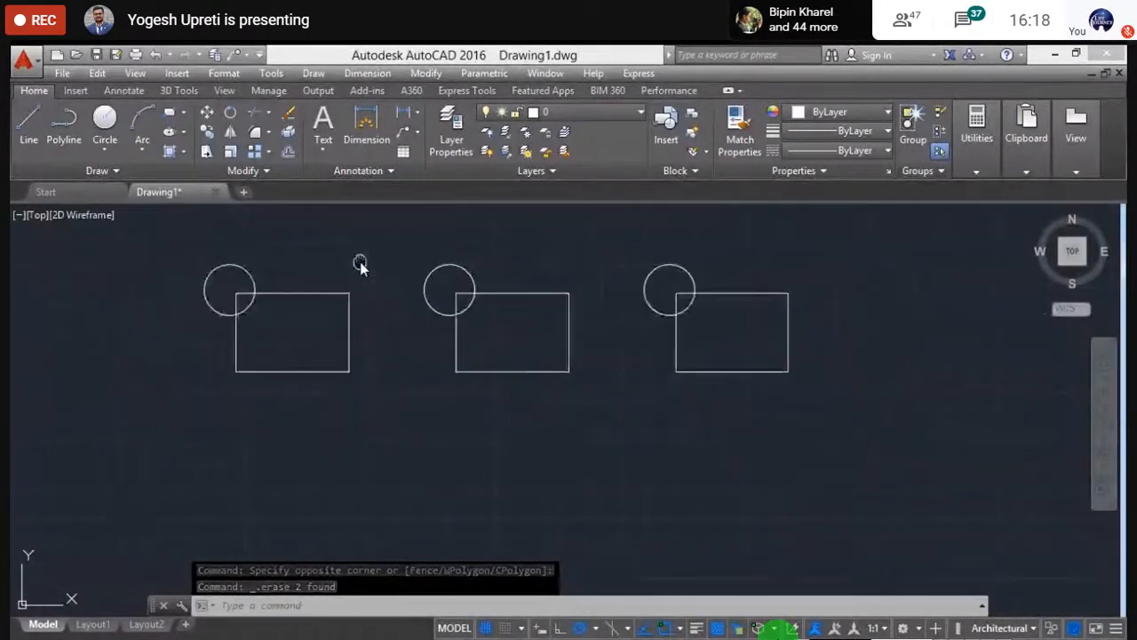
{"action": "scroll", "coordinate": [354, 267], "scroll_direction": "up", "scroll_amount": 2}
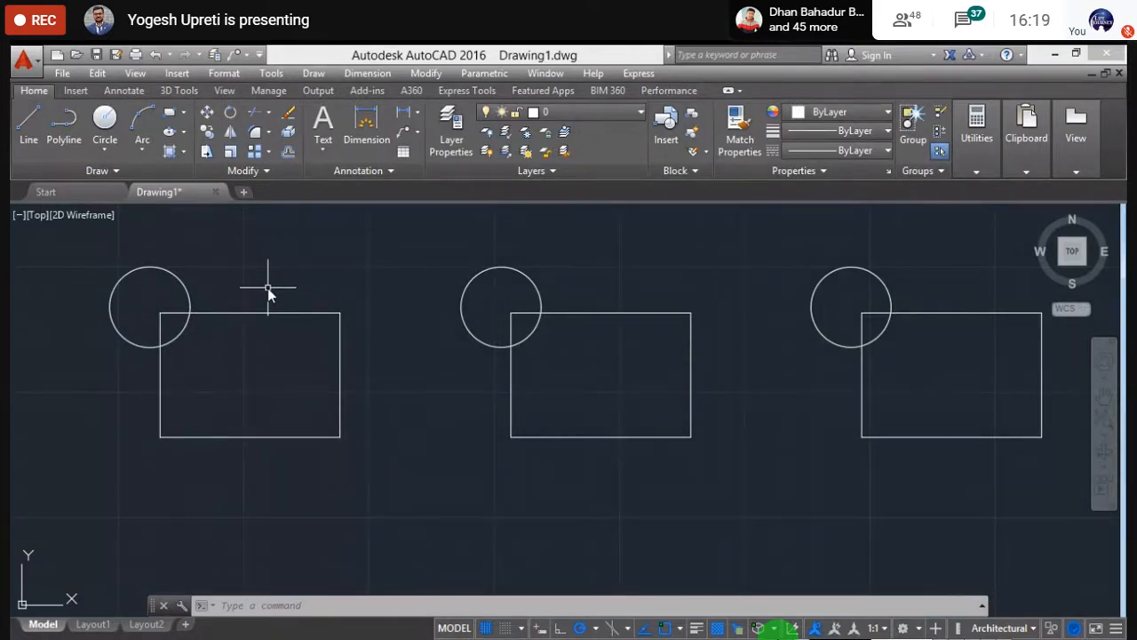
- Use UNION to join the left circle and its rectangle into one combined outline
{"action": "type", "text": "UN"}
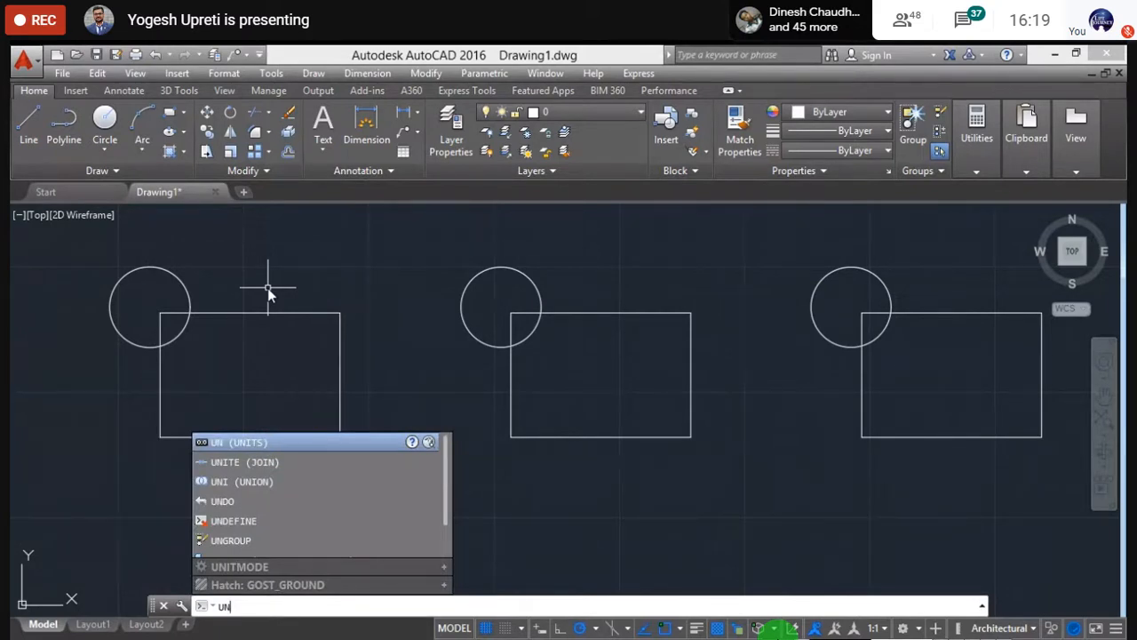
{"action": "type", "text": "ION"}
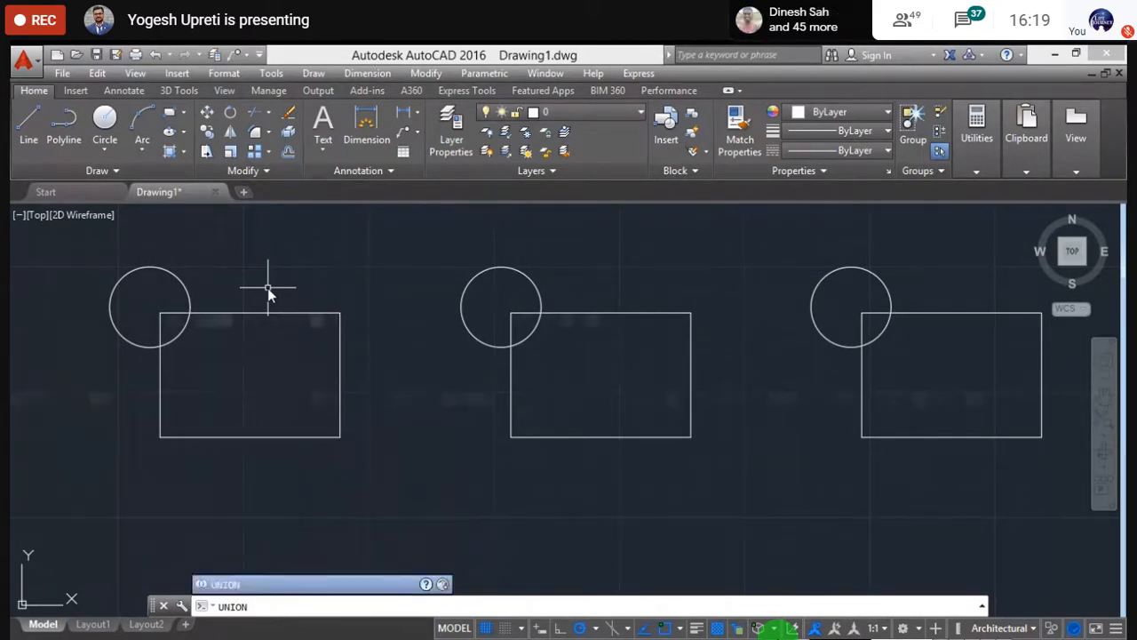
{"action": "key", "text": "Return"}
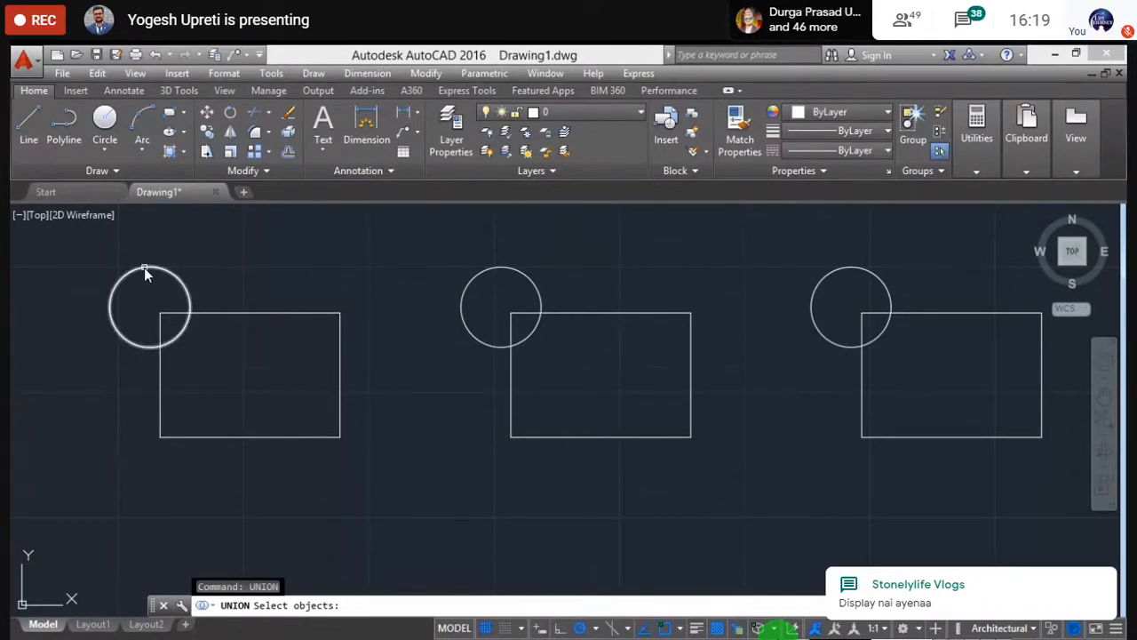
{"action": "left_click", "coordinate": [145, 268]}
{"action": "left_click", "coordinate": [232, 313]}
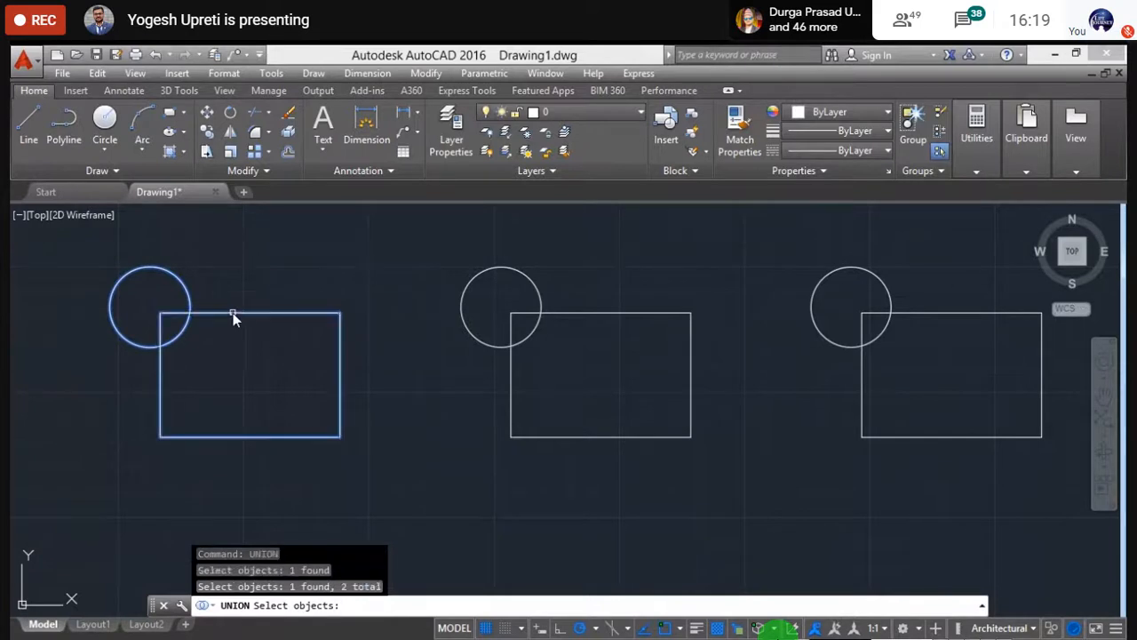
{"action": "key", "text": "Return"}
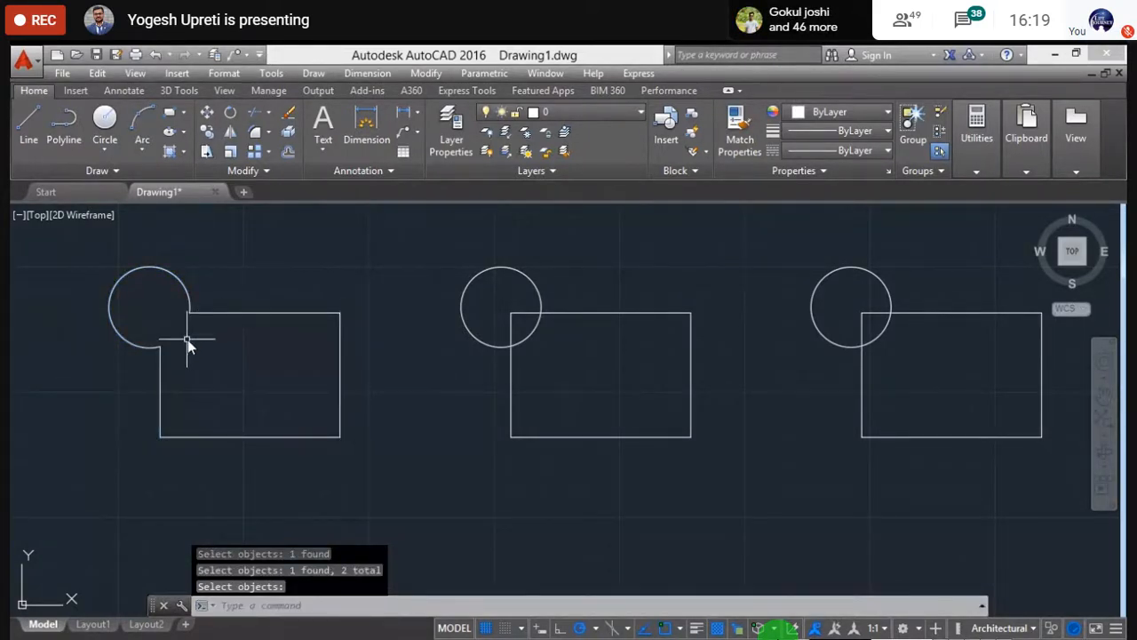
{"action": "scroll", "coordinate": [187, 339], "scroll_direction": "up", "scroll_amount": 5}
{"action": "scroll", "coordinate": [261, 368], "scroll_direction": "down", "scroll_amount": 3}
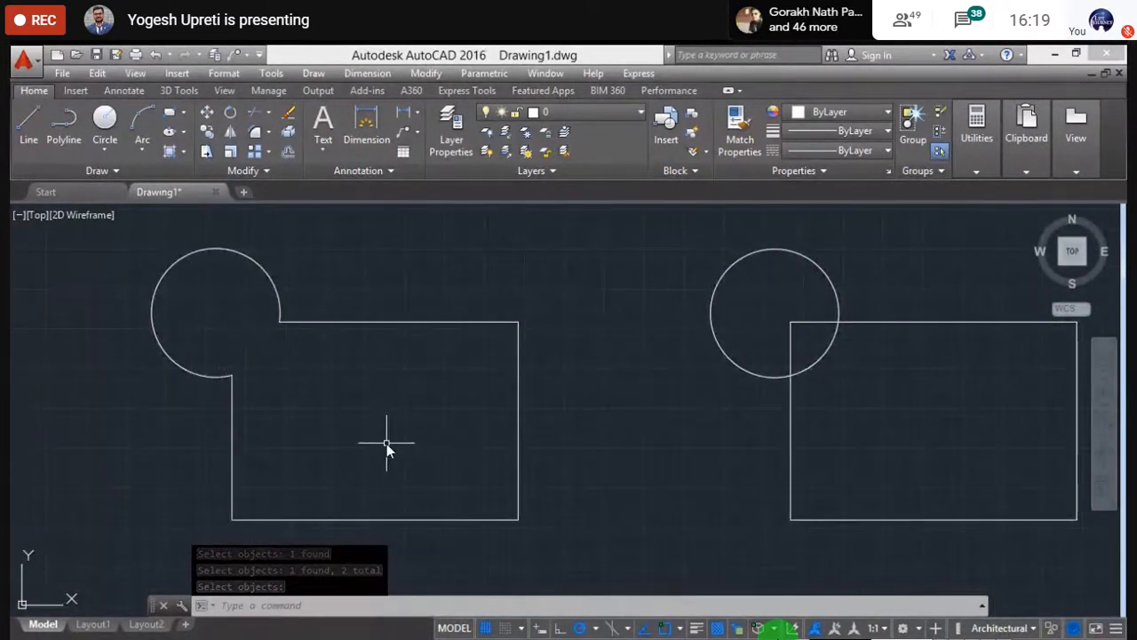
{"action": "scroll", "coordinate": [383, 440], "scroll_direction": "up", "scroll_amount": 2}
{"action": "middle_click_drag", "start_coordinate": [376, 432], "coordinate": [419, 457]}
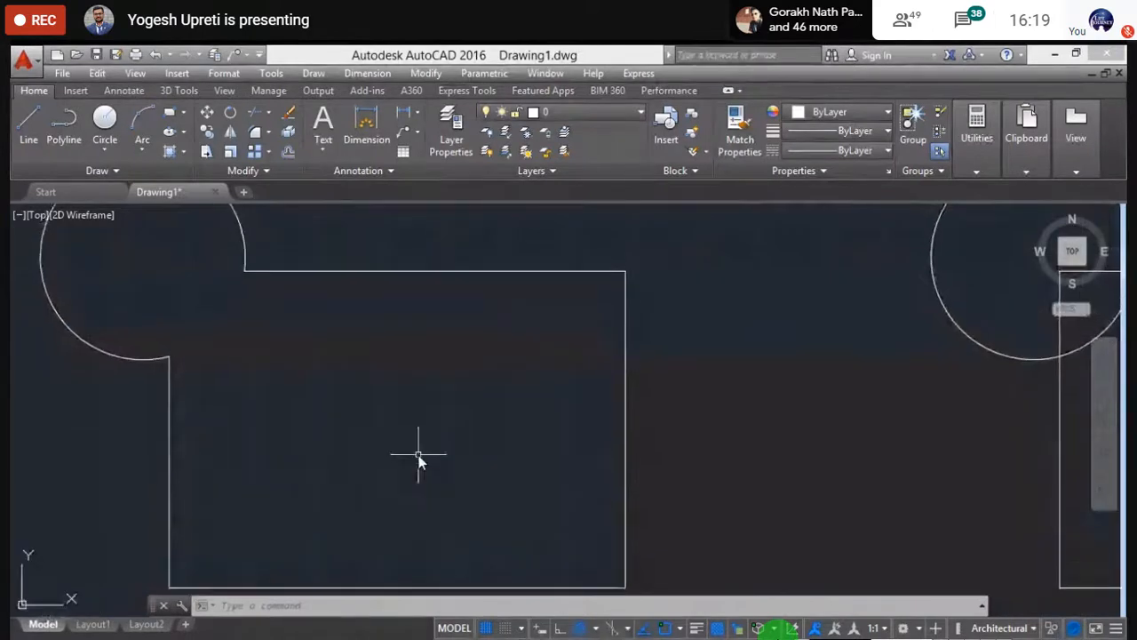
{"action": "scroll", "coordinate": [384, 404], "scroll_direction": "down", "scroll_amount": 2}
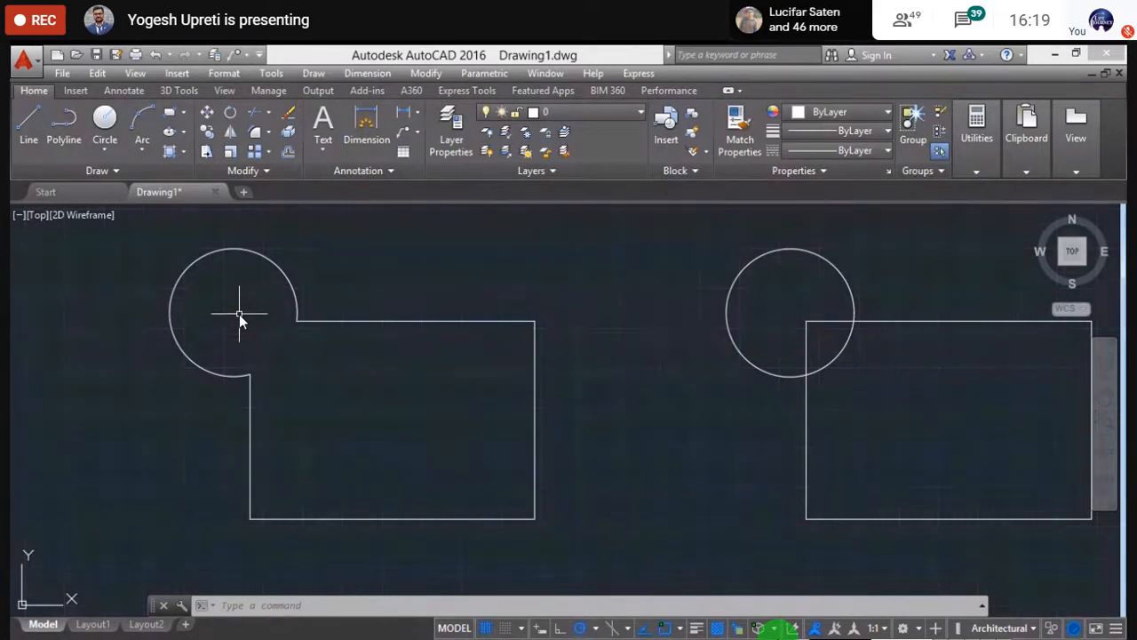
- Cancel the pending selection, zoom out, then zoom and pan onto the middle circle-rectangle pair
{"action": "key", "text": "Escape"}
{"action": "scroll", "coordinate": [236, 320], "scroll_direction": "down", "scroll_amount": 3}
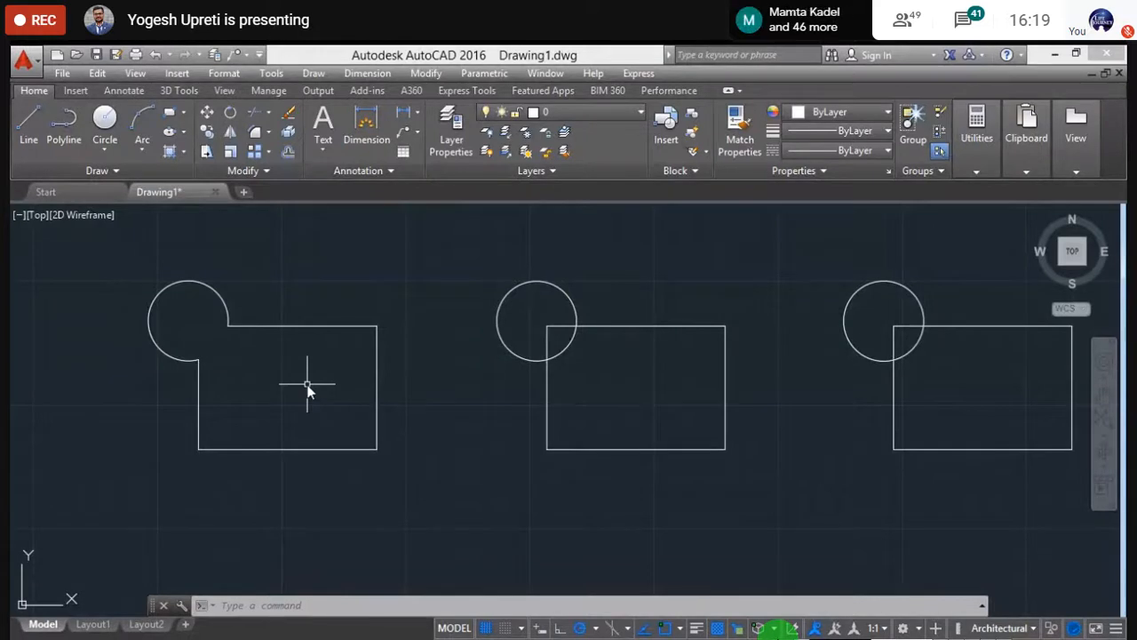
{"action": "middle_click_drag", "start_coordinate": [307, 387], "coordinate": [305, 388]}
{"action": "scroll", "coordinate": [306, 396], "scroll_direction": "down", "scroll_amount": 2}
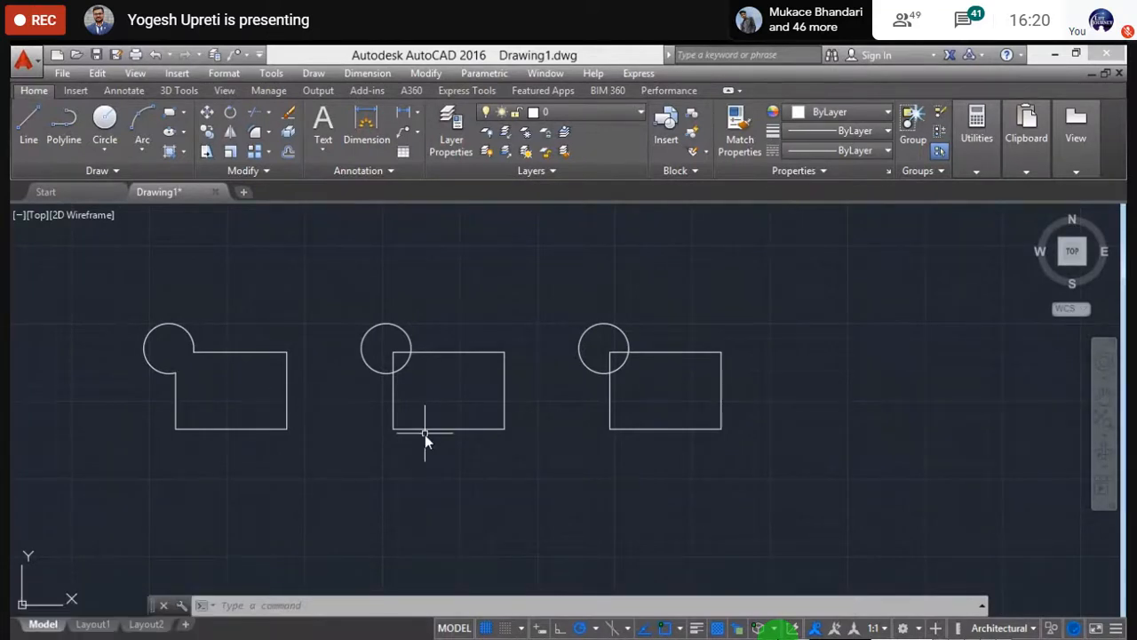
{"action": "scroll", "coordinate": [424, 432], "scroll_direction": "up", "scroll_amount": 2}
{"action": "middle_click_drag", "start_coordinate": [425, 432], "coordinate": [371, 457]}
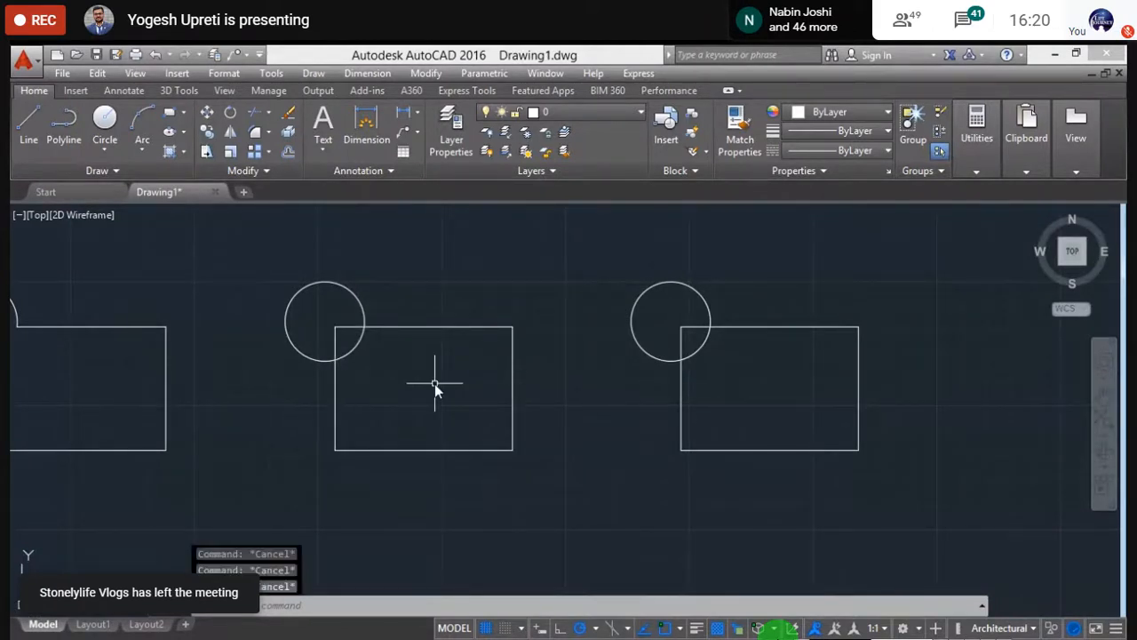
- Use SUBTRACT to remove the circle from the middle rectangle, leaving a curved upper-left notch
{"action": "type", "text": "sub"}
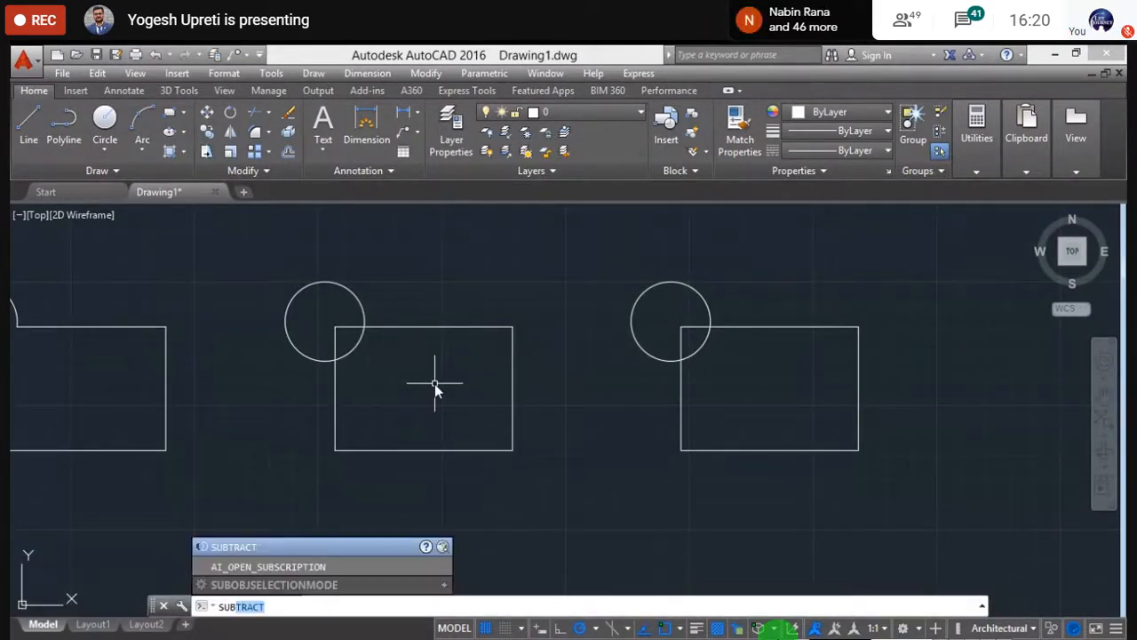
{"action": "key", "text": "Return"}
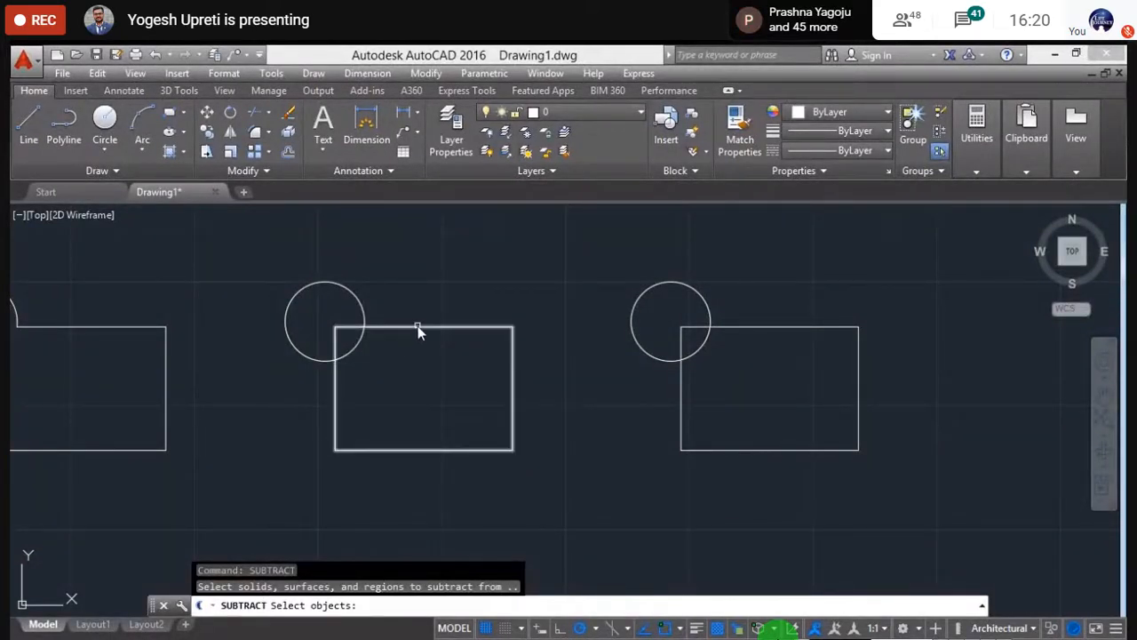
{"action": "left_click", "coordinate": [418, 328]}
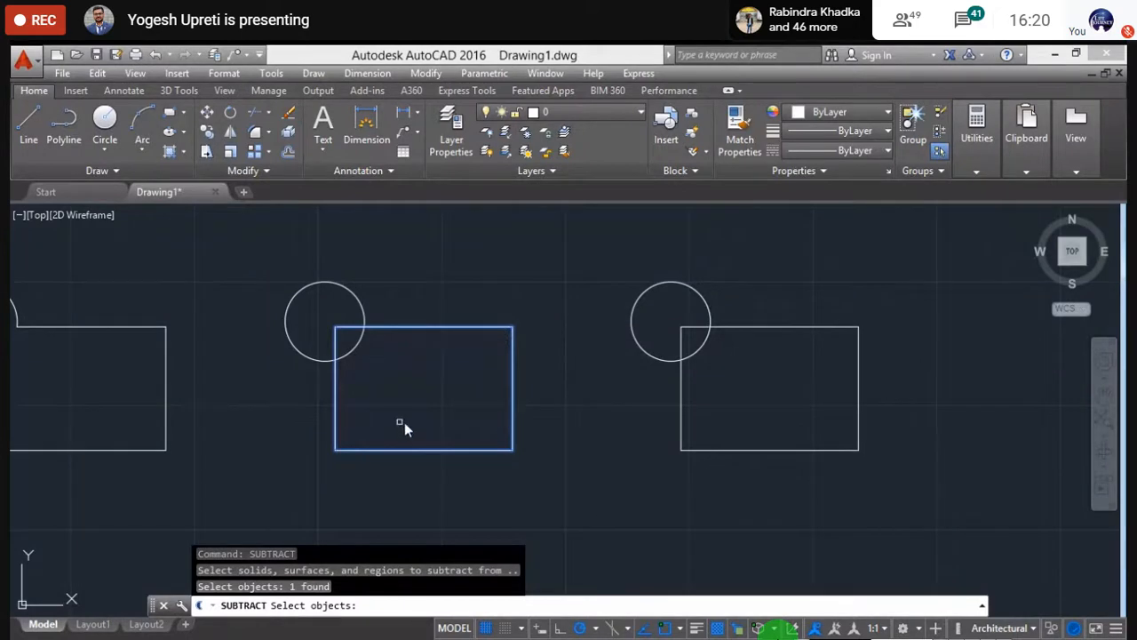
{"action": "key", "text": "Return"}
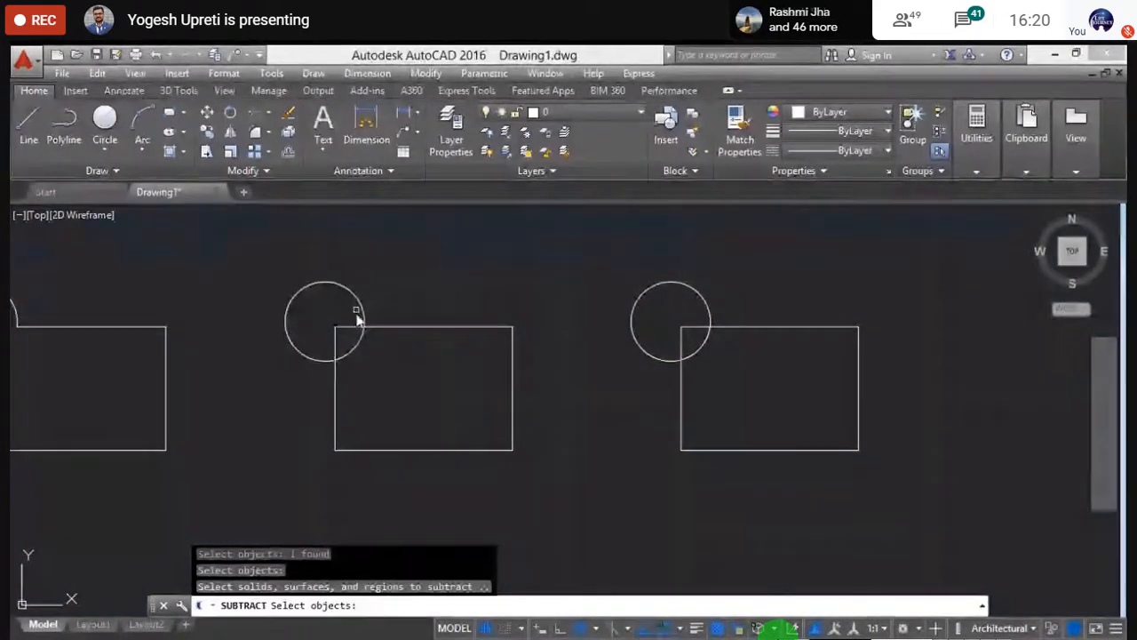
{"action": "left_click", "coordinate": [299, 293]}
{"action": "key", "text": "Return"}
{"action": "scroll", "coordinate": [388, 418], "scroll_direction": "up", "scroll_amount": 2}
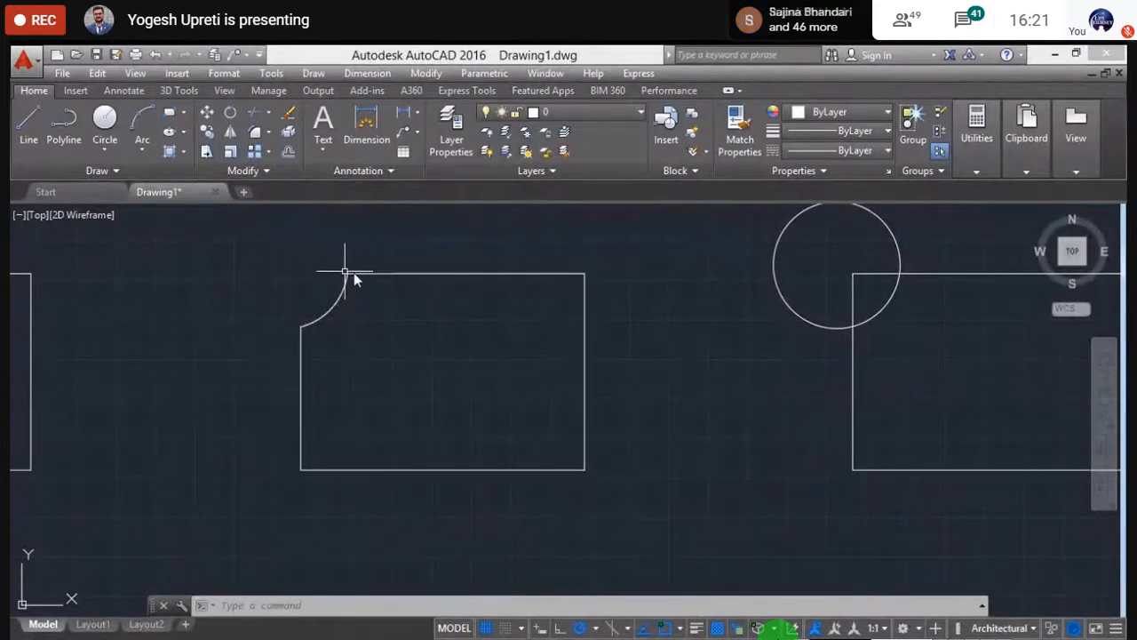
{"action": "scroll", "coordinate": [360, 325], "scroll_direction": "down", "scroll_amount": 3}
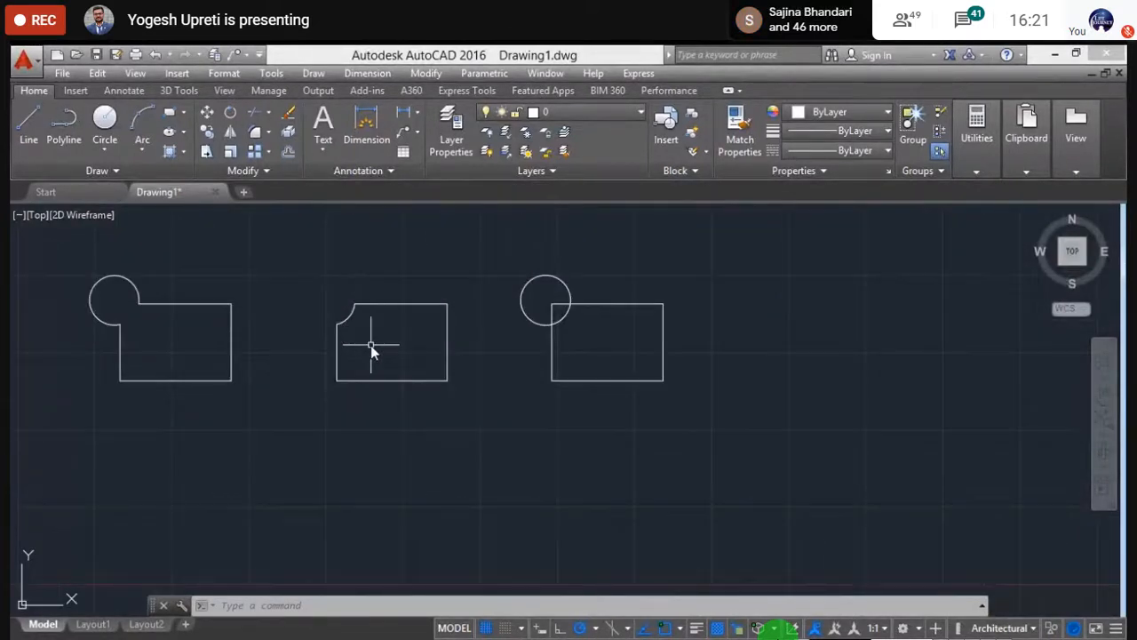
{"action": "scroll", "coordinate": [369, 344], "scroll_direction": "up", "scroll_amount": 4}
{"action": "middle_click_drag", "start_coordinate": [368, 344], "coordinate": [371, 390]}
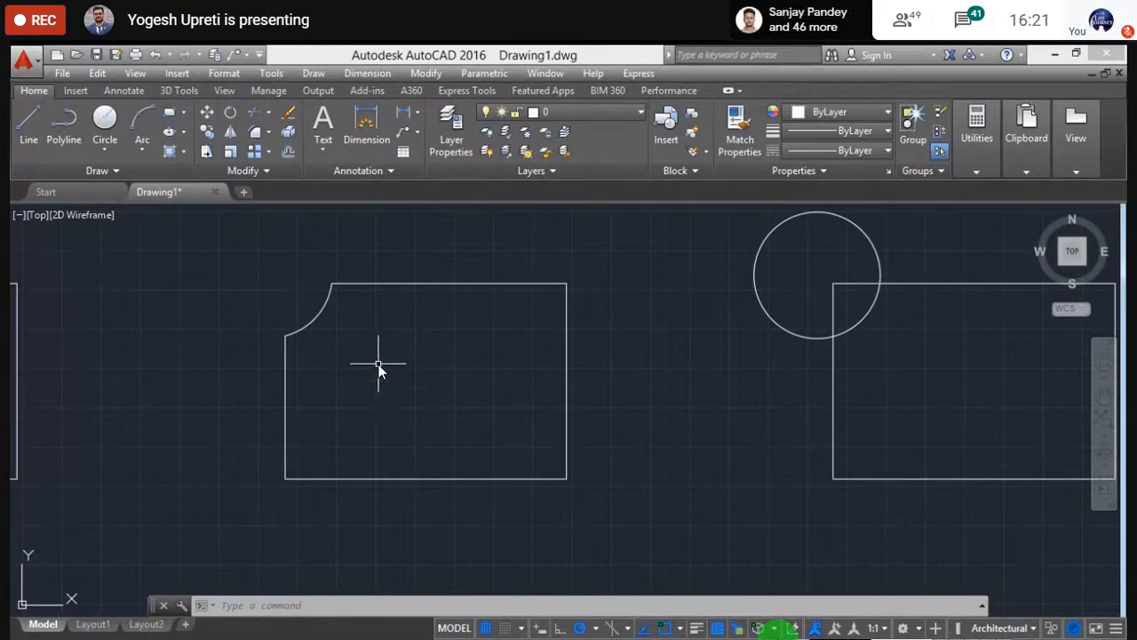
{"action": "scroll", "coordinate": [325, 333], "scroll_direction": "down", "scroll_amount": 2}
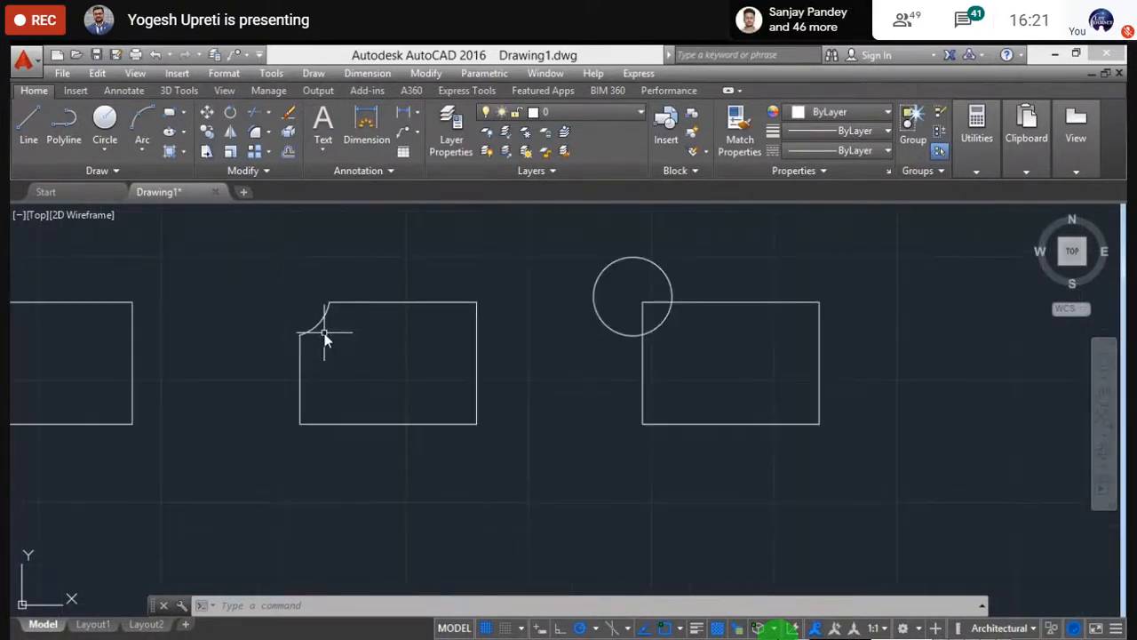
- Undo the circle subtraction to restore the separate middle circle and rectangle
{"action": "key", "text": "Escape"}
{"action": "key", "text": "Escape"}
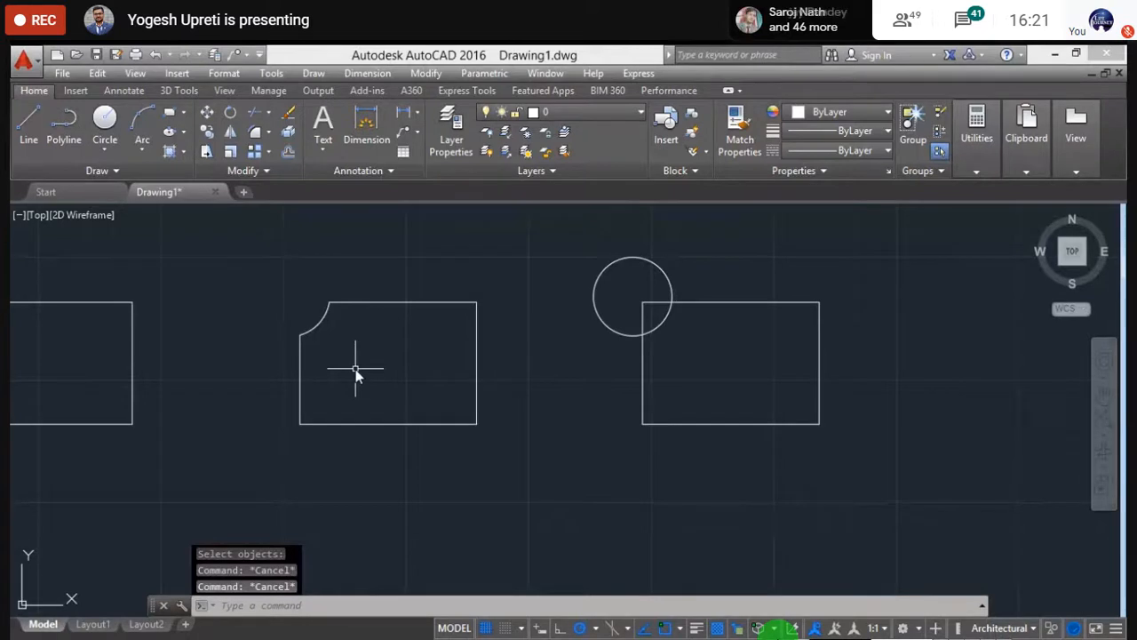
{"action": "middle_click_drag", "start_coordinate": [320, 343], "coordinate": [355, 369]}
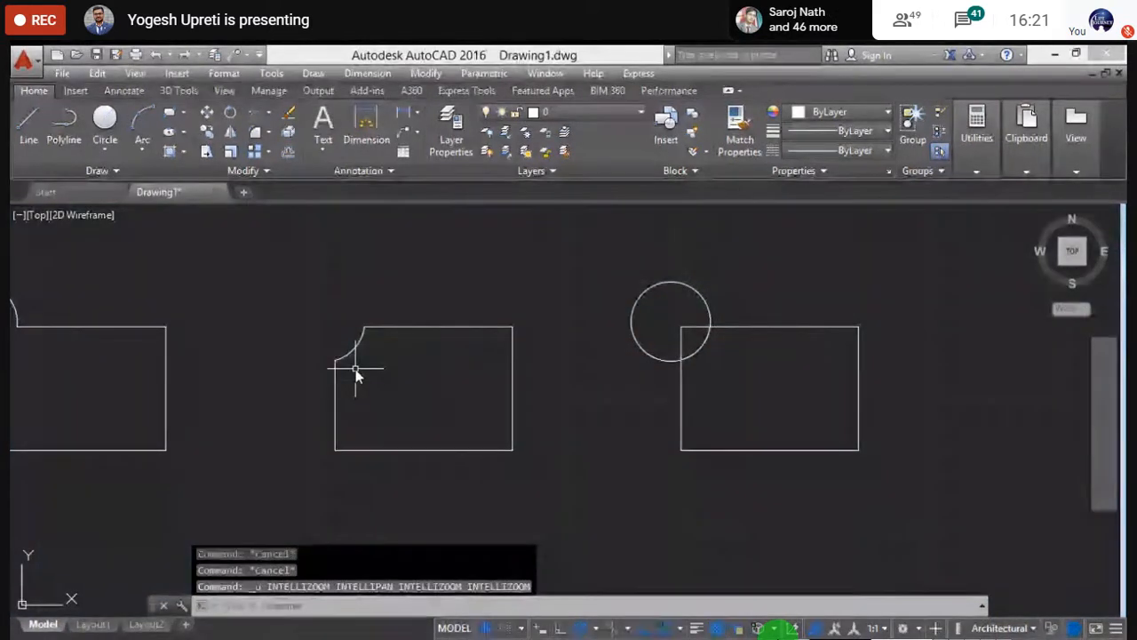
{"action": "key", "text": "ctrl+z"}
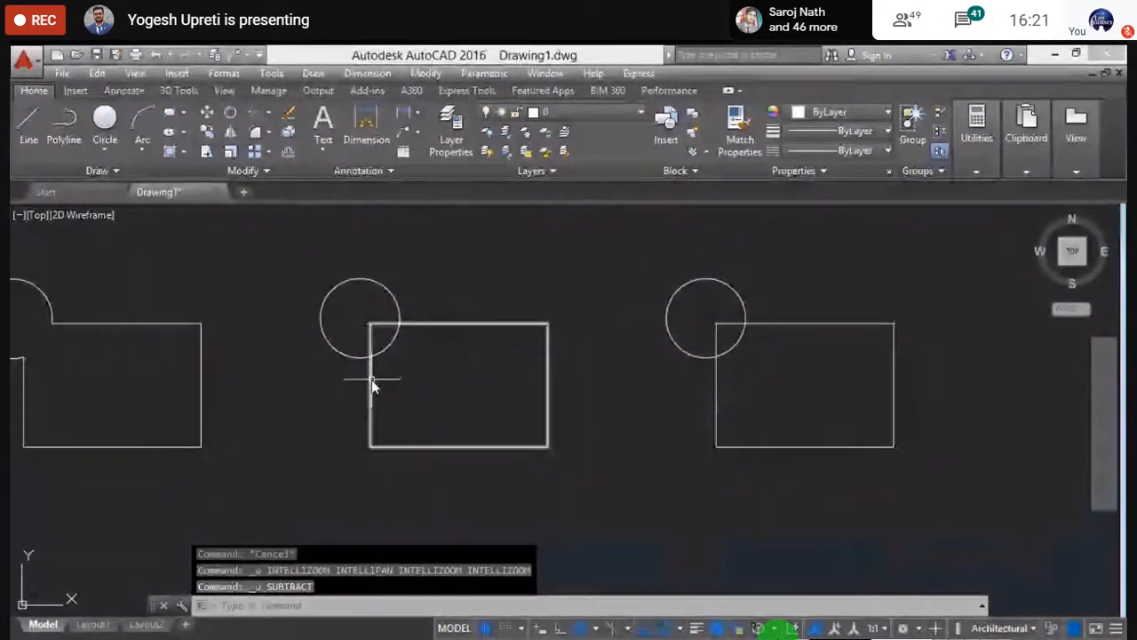
{"action": "scroll", "coordinate": [372, 379], "scroll_direction": "down", "scroll_amount": 2}
- Subtract the middle rectangle from its circle, leaving the circle with a square notch
{"action": "type", "text": "subtract"}
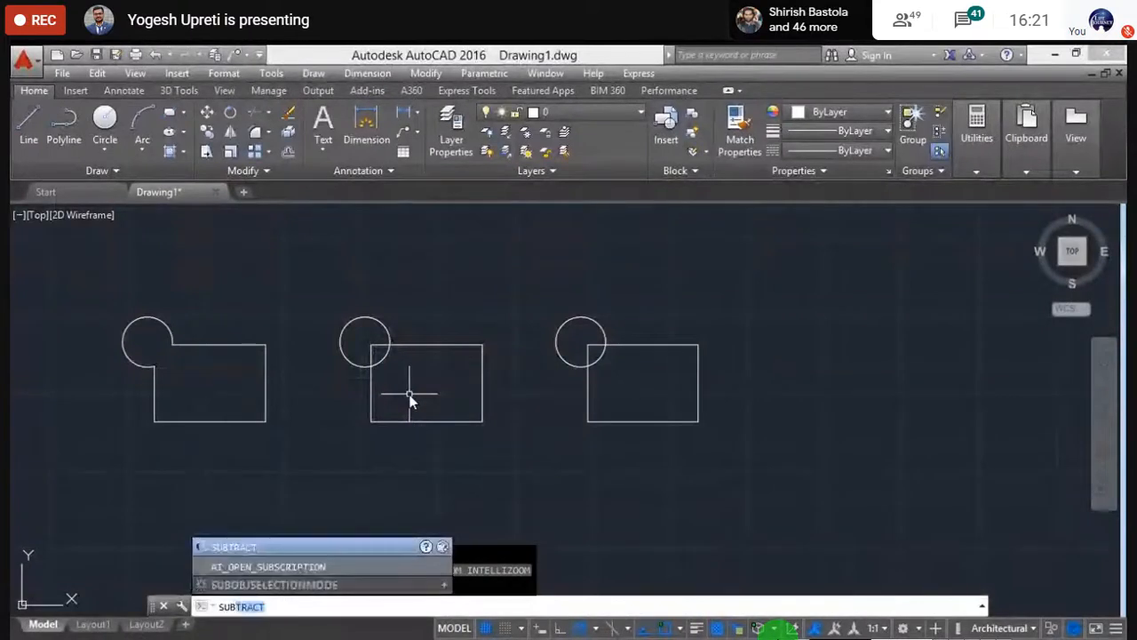
{"action": "key", "text": "Return"}
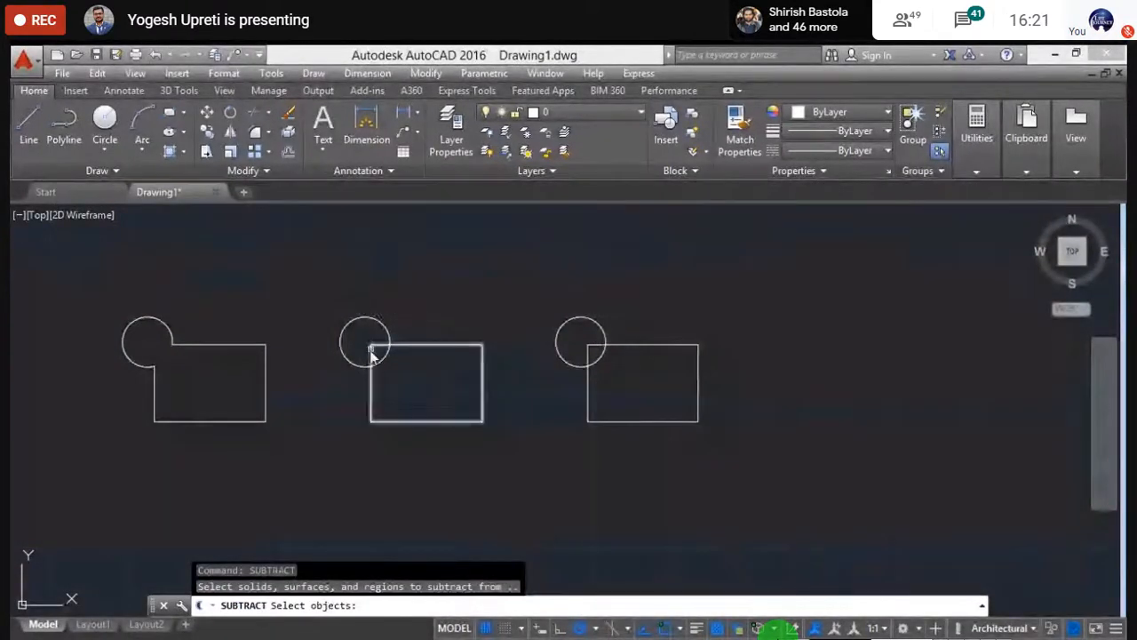
{"action": "scroll", "coordinate": [370, 343], "scroll_direction": "up", "scroll_amount": 4}
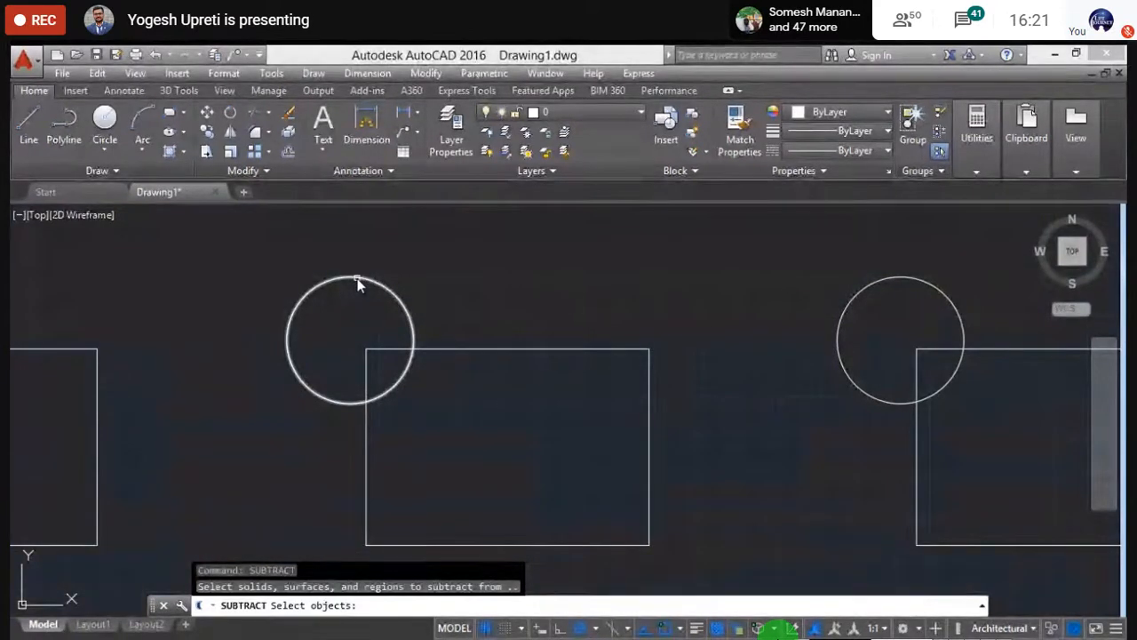
{"action": "left_click", "coordinate": [358, 282]}
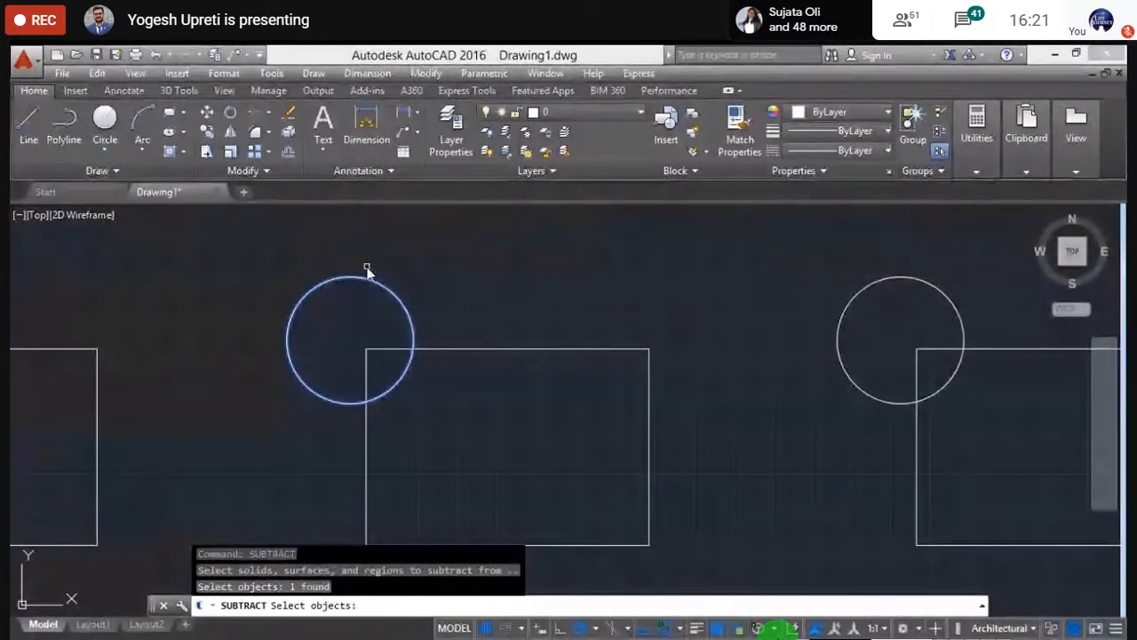
{"action": "key", "text": "Return"}
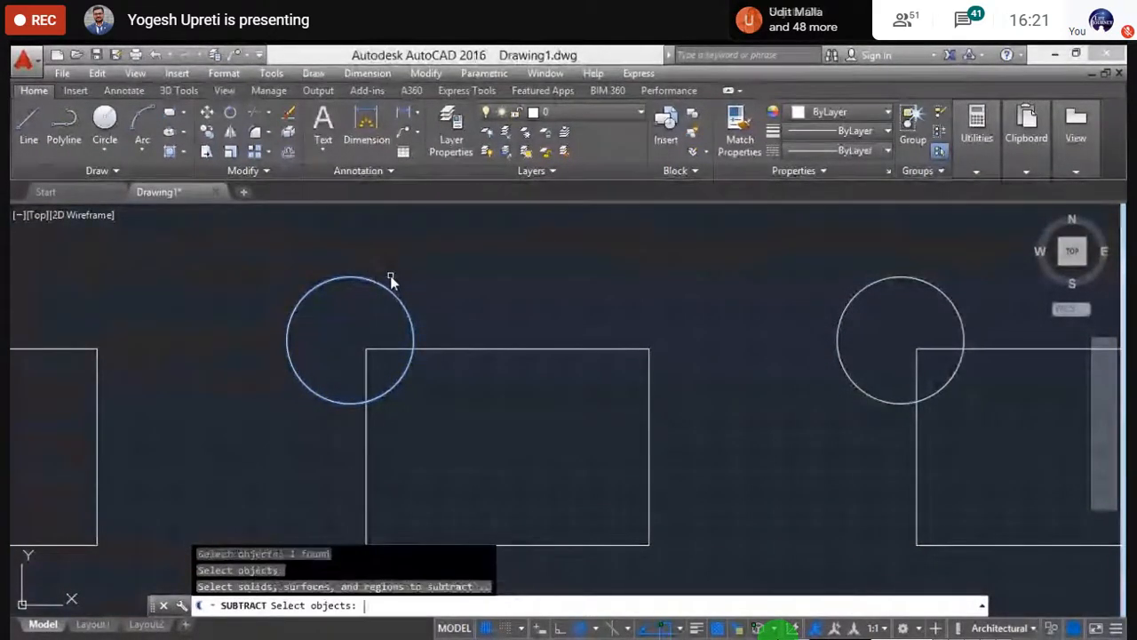
{"action": "left_click", "coordinate": [483, 349]}
{"action": "key", "text": "Return"}
{"action": "scroll", "coordinate": [226, 297], "scroll_direction": "up", "scroll_amount": 2}
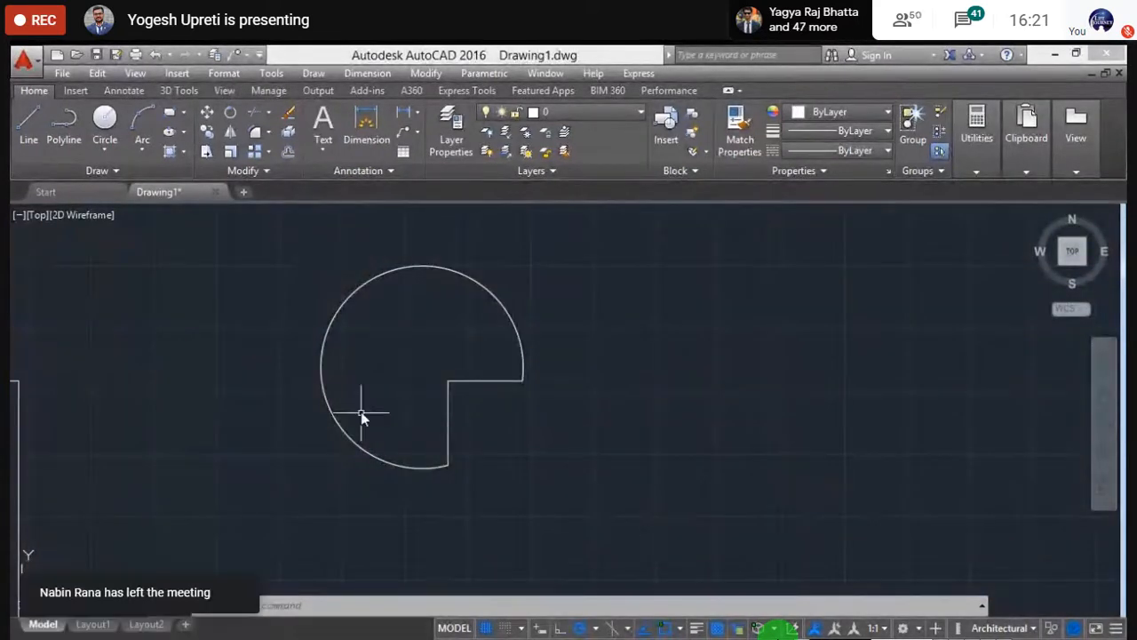
{"action": "scroll", "coordinate": [428, 375], "scroll_direction": "down", "scroll_amount": 4}
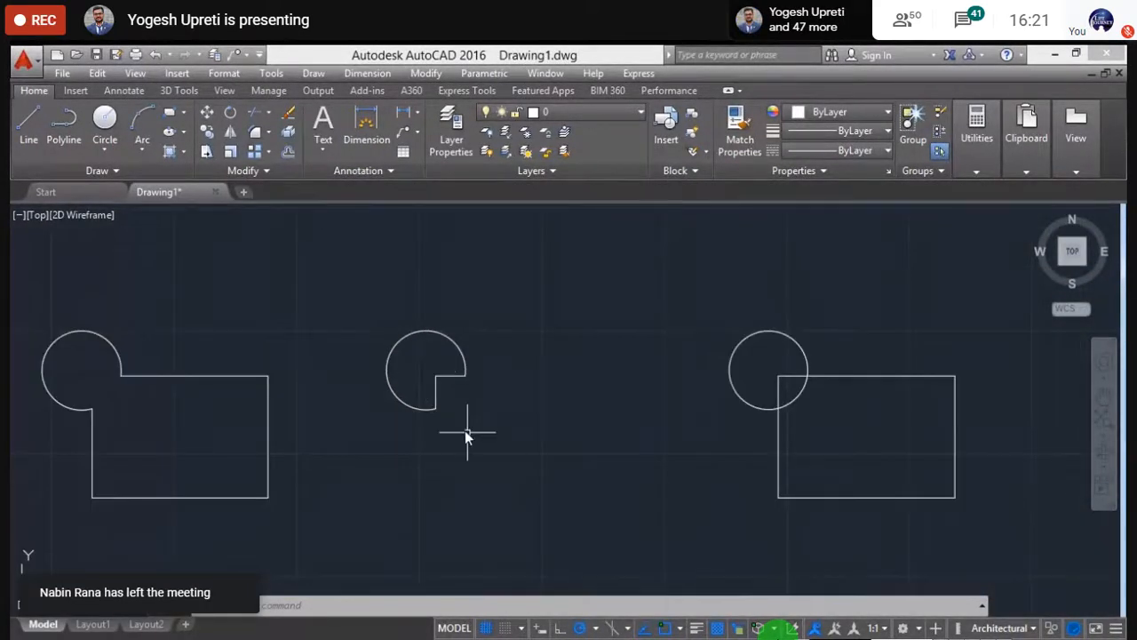
{"action": "scroll", "coordinate": [457, 410], "scroll_direction": "down", "scroll_amount": 2}
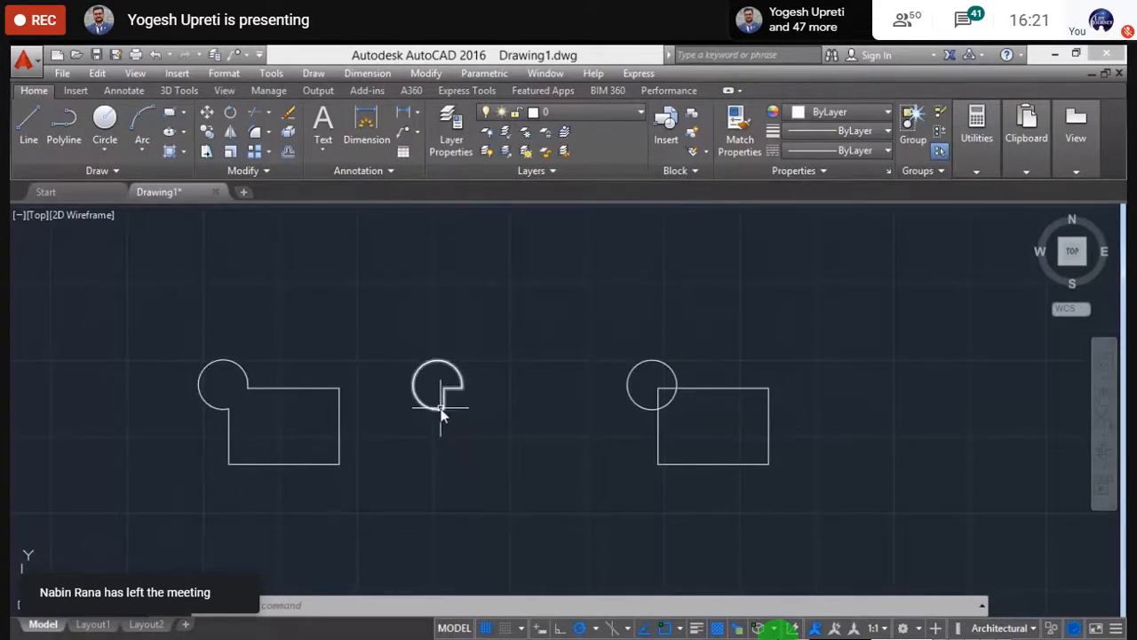
{"action": "mouse_move", "coordinate": [442, 413]}
{"action": "middle_mouse_down"}
{"action": "mouse_move", "coordinate": [438, 367]}
{"action": "mouse_move", "coordinate": [383, 376]}
{"action": "middle_mouse_up"}
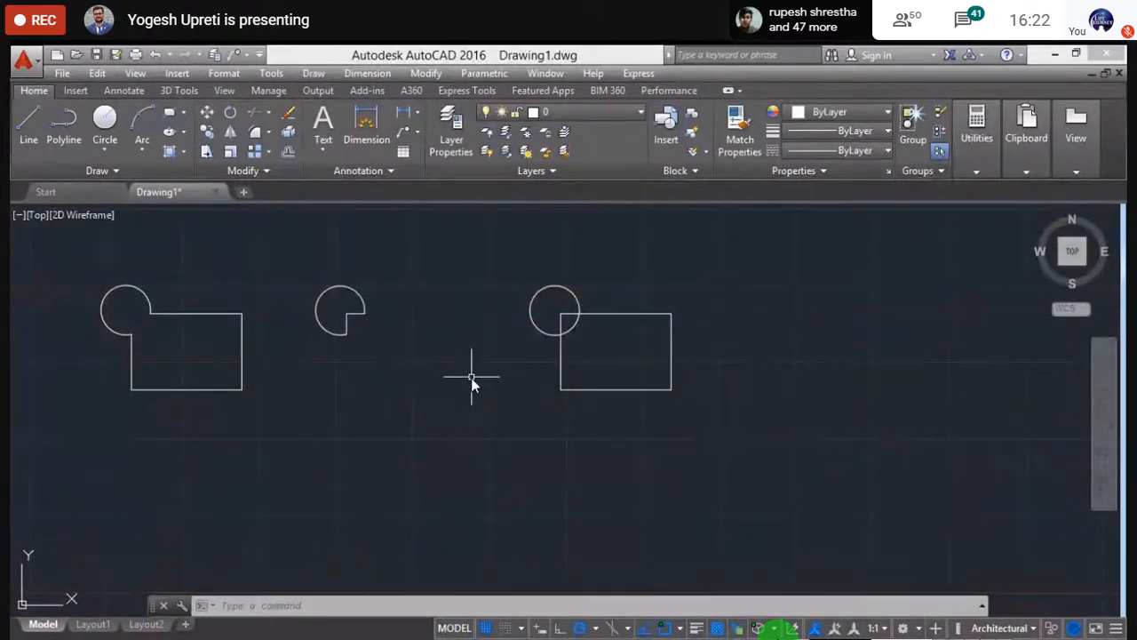
{"action": "middle_click_drag", "start_coordinate": [516, 400], "coordinate": [451, 410]}
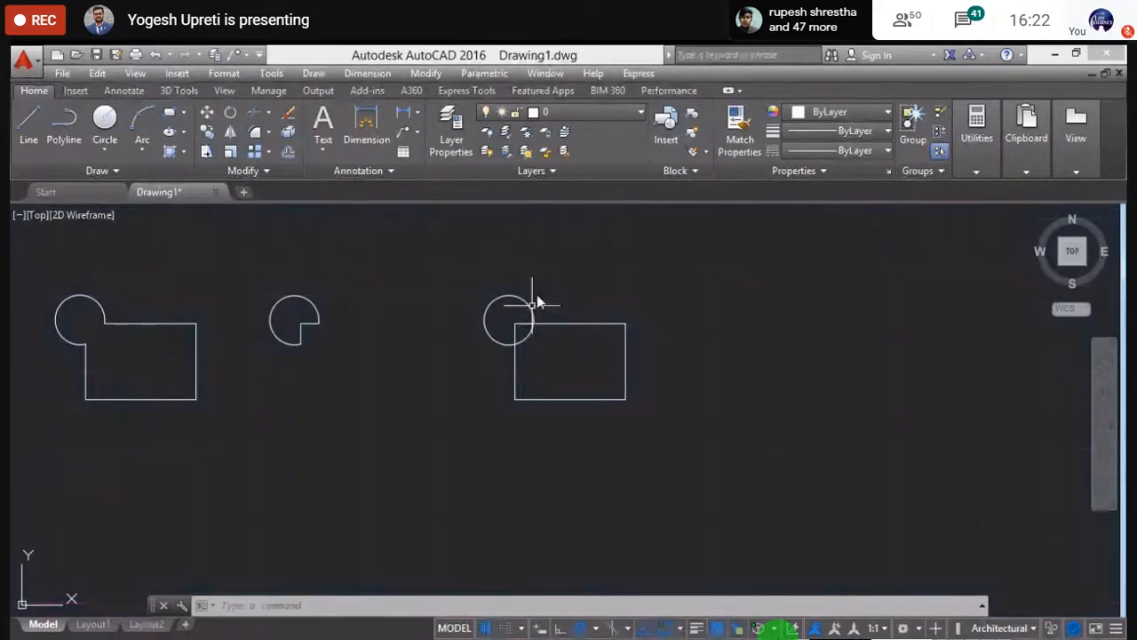
- Use INTERSECT on the right rectangle and circle to keep only their quarter-circle overlap
{"action": "type", "text": "in"}
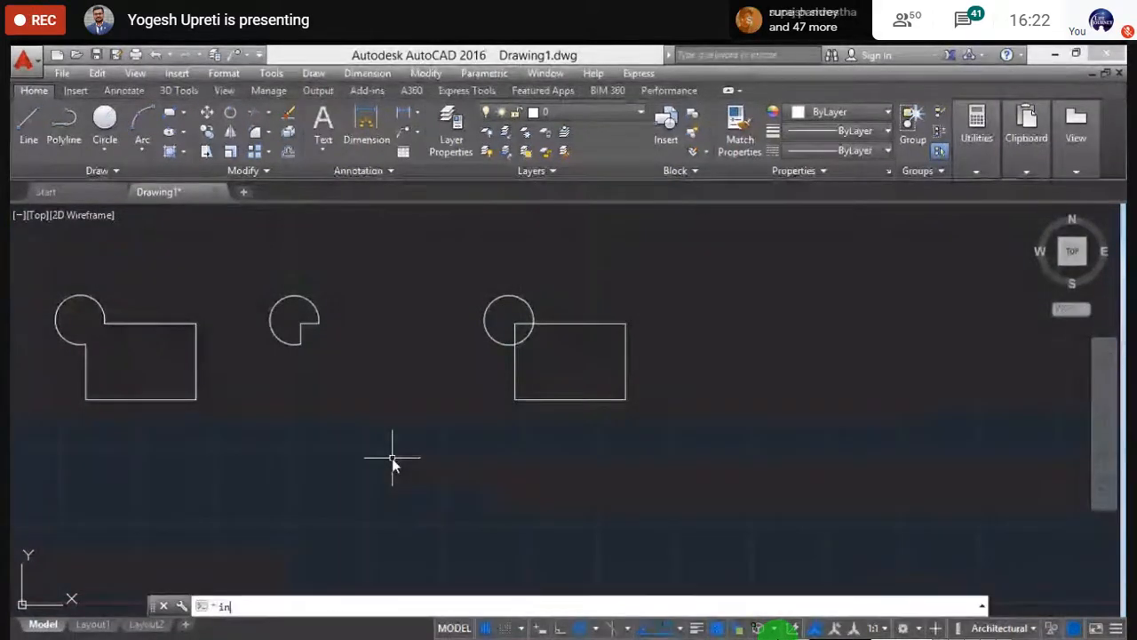
{"action": "type", "text": "t"}
{"action": "key", "text": "Return"}
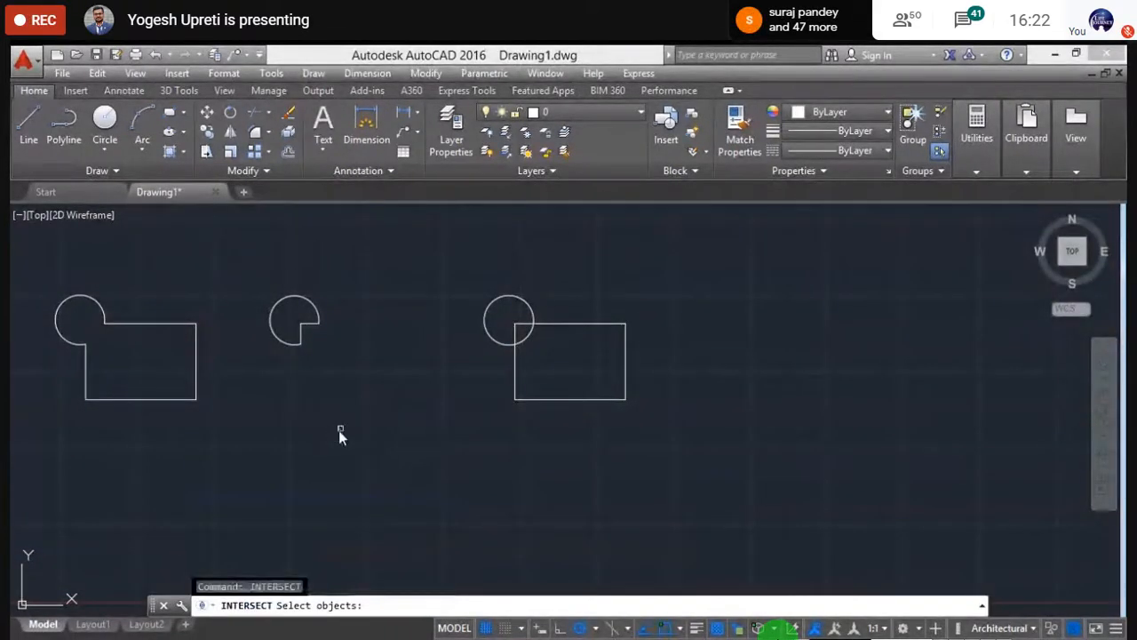
{"action": "left_click", "coordinate": [570, 325]}
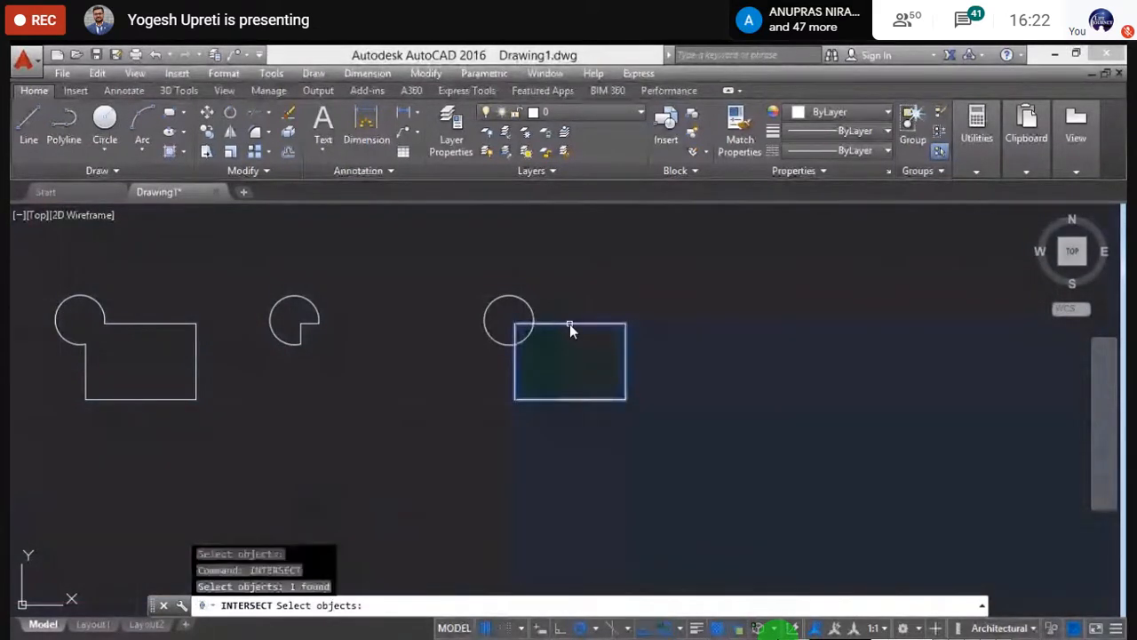
{"action": "left_click", "coordinate": [519, 302]}
{"action": "left_click", "coordinate": [519, 306]}
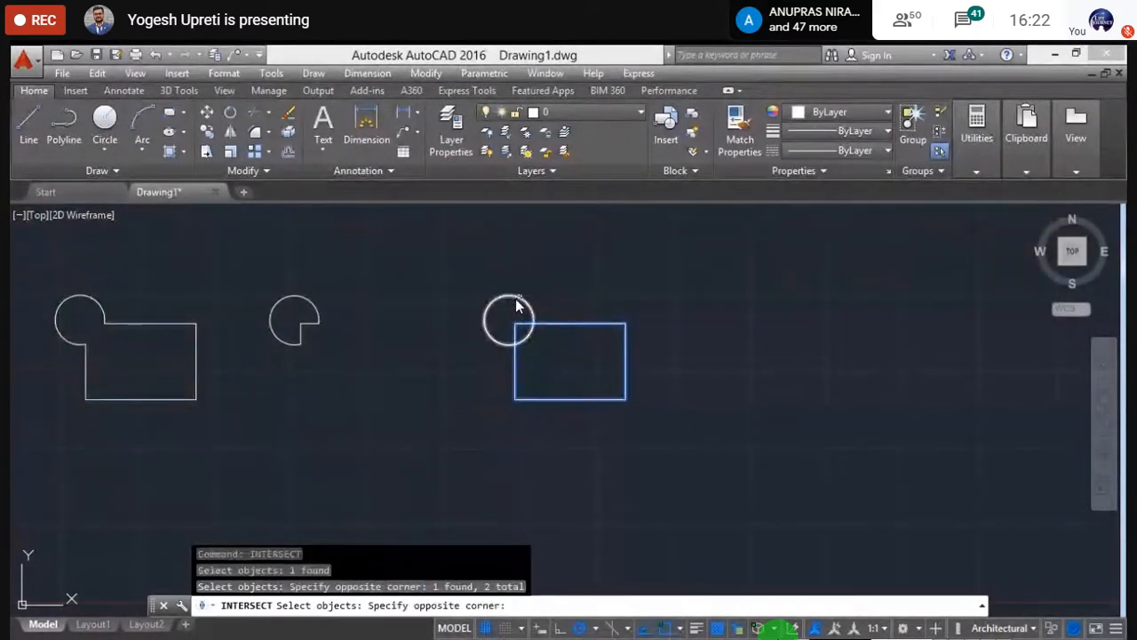
{"action": "key", "text": "Return"}
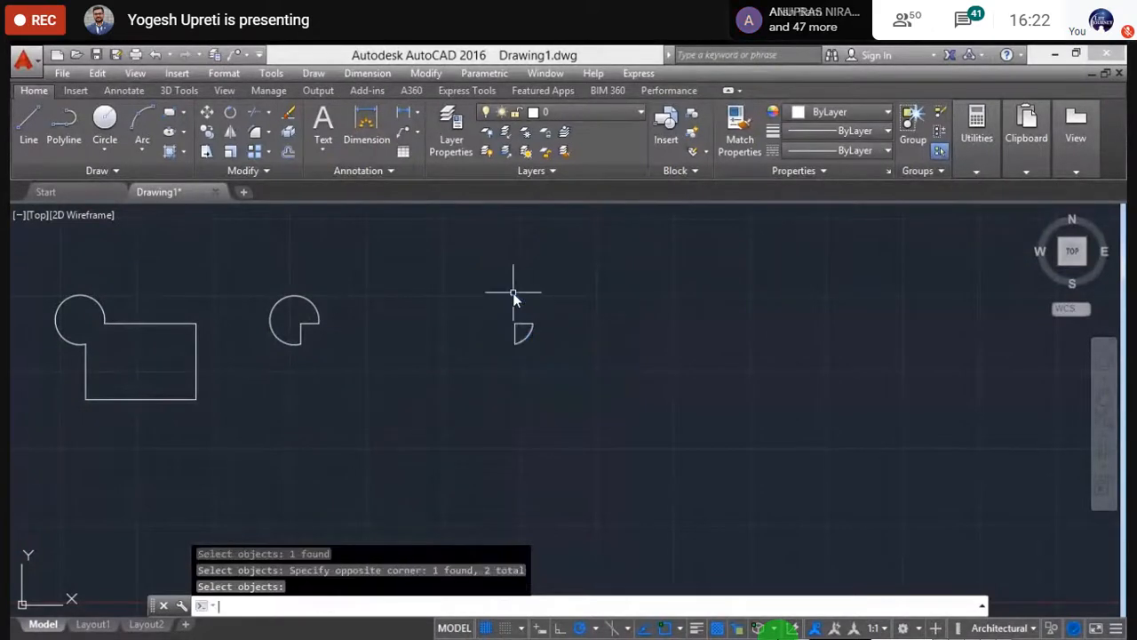
{"action": "scroll", "coordinate": [513, 352], "scroll_direction": "up", "scroll_amount": 5}
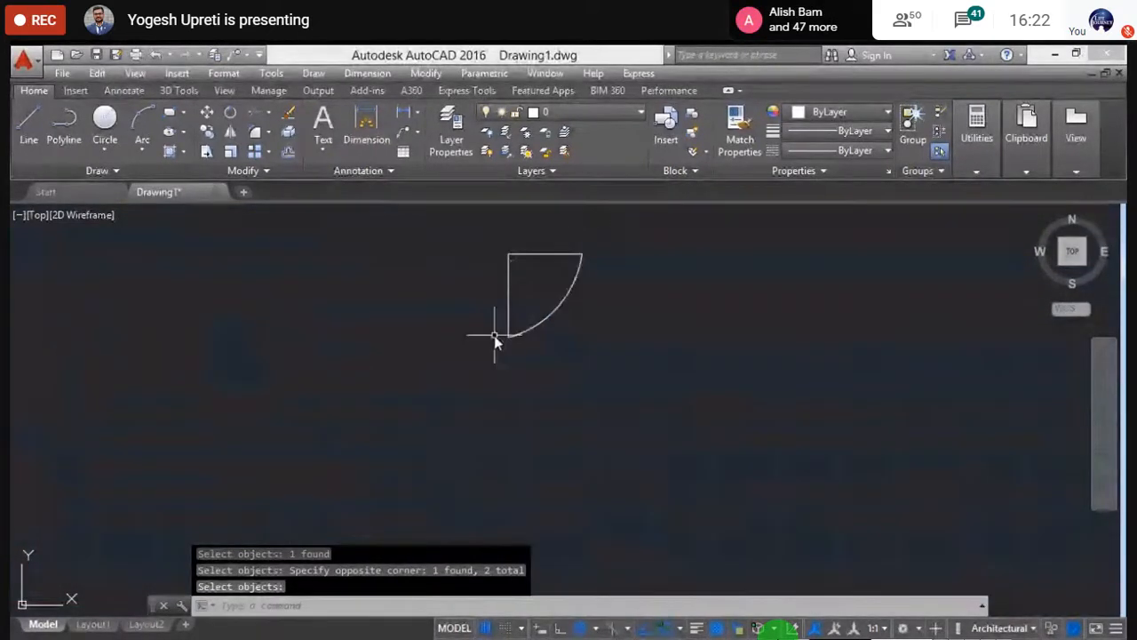
{"action": "scroll", "coordinate": [533, 284], "scroll_direction": "down", "scroll_amount": 5}
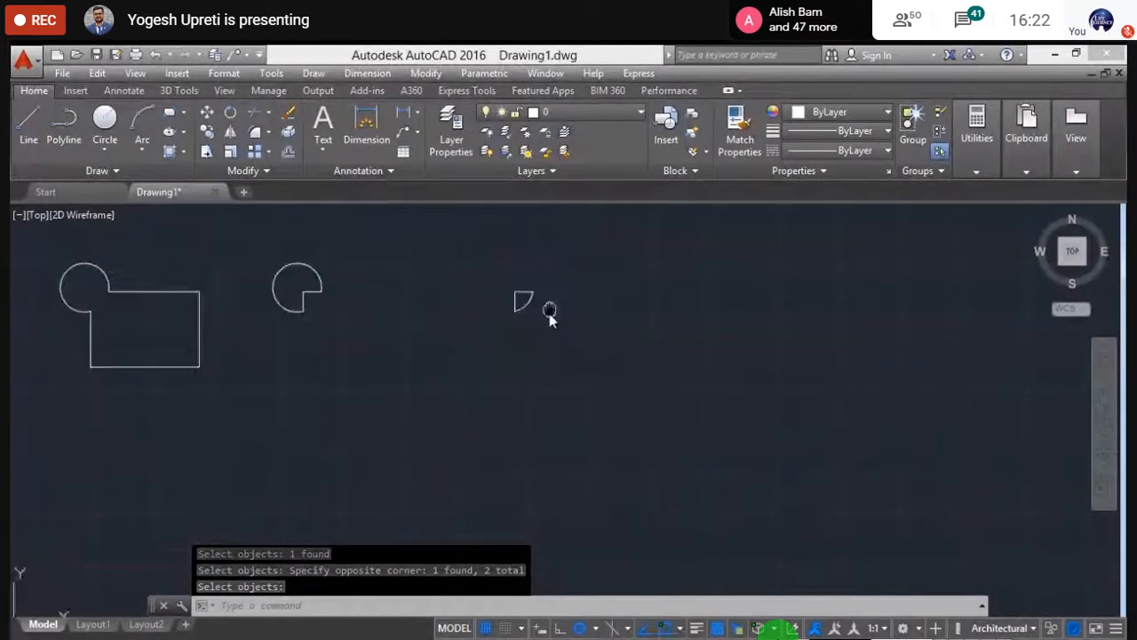
{"action": "scroll", "coordinate": [422, 321], "scroll_direction": "down", "scroll_amount": 2}
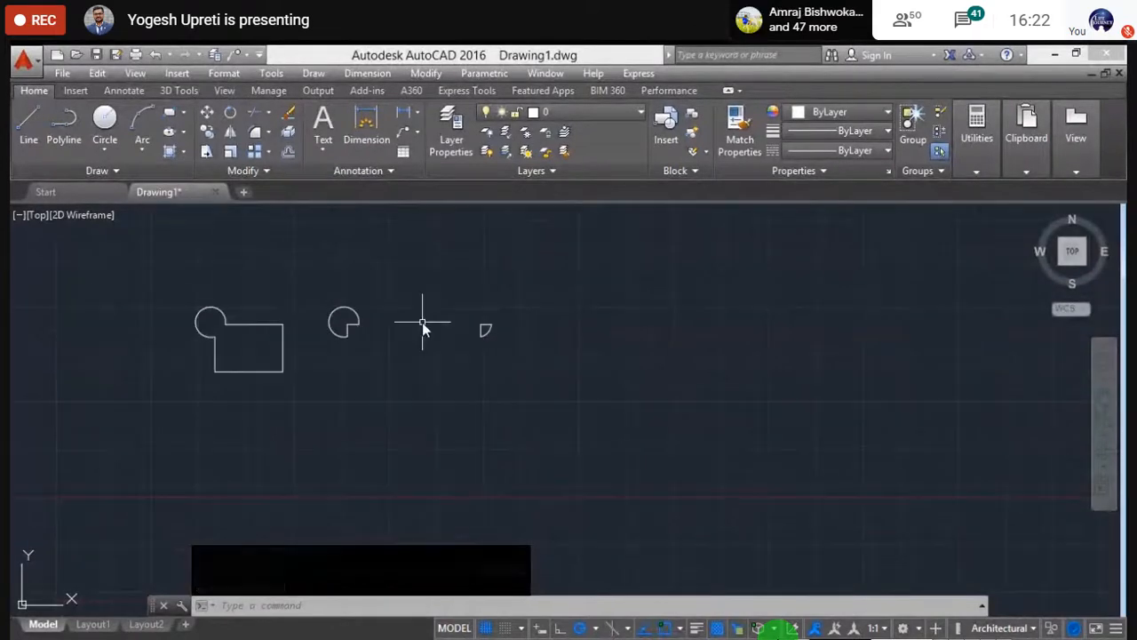
{"action": "left_click", "coordinate": [549, 430]}
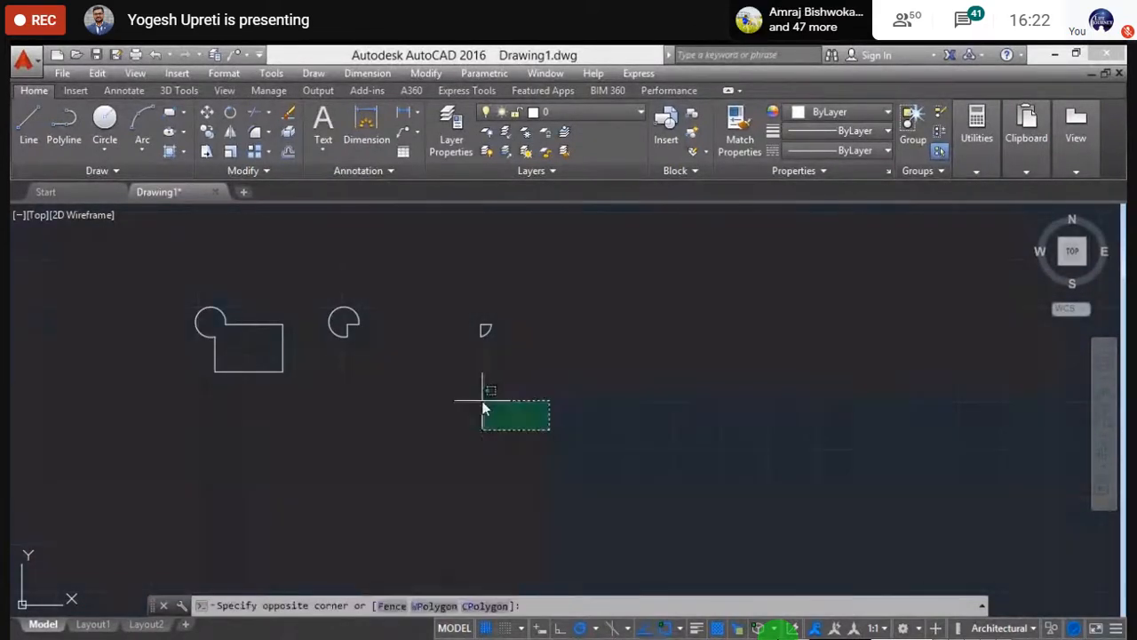
{"action": "left_click", "coordinate": [176, 271]}
{"action": "key", "text": "Delete"}
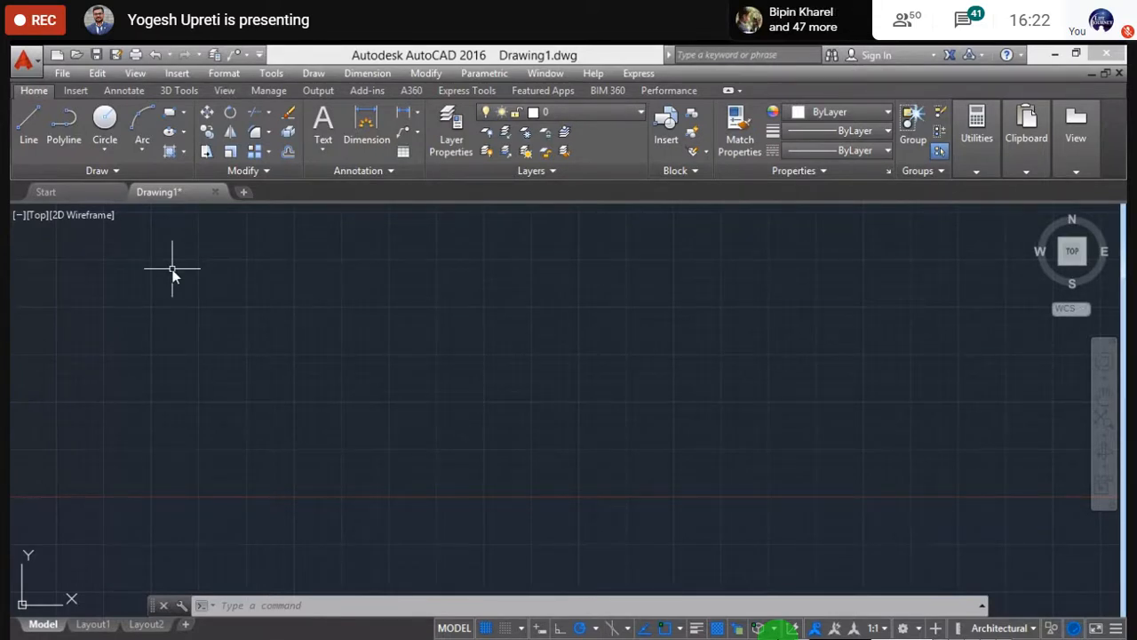
{"action": "scroll", "coordinate": [221, 385], "scroll_direction": "down", "scroll_amount": 2}
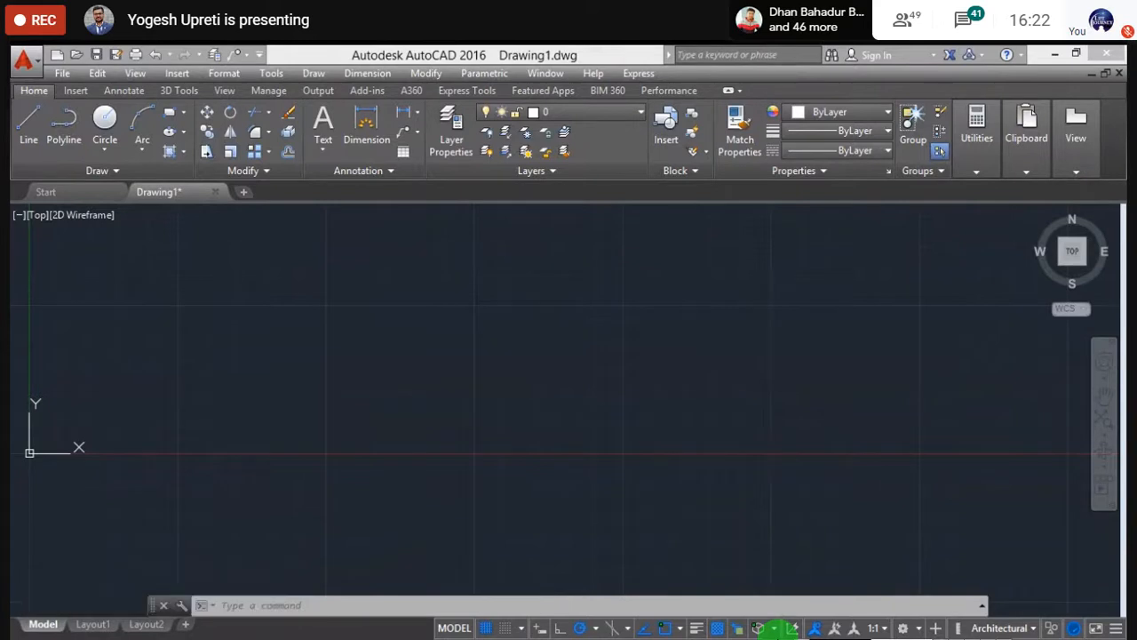
{"action": "key", "text": "F7"}
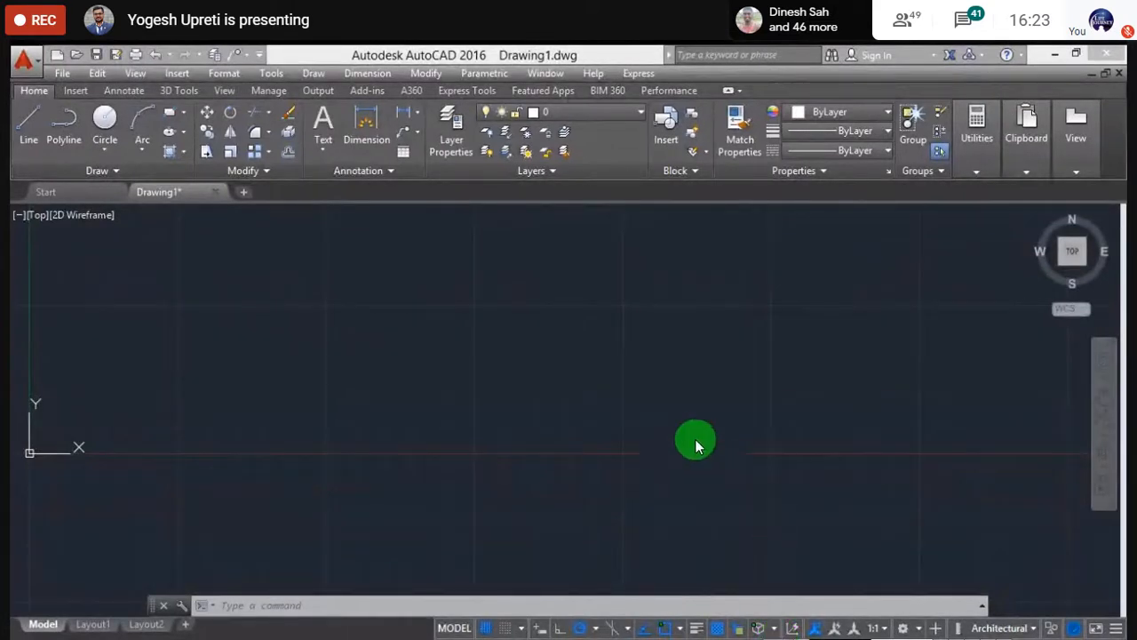
{"action": "left_click", "coordinate": [511, 621]}
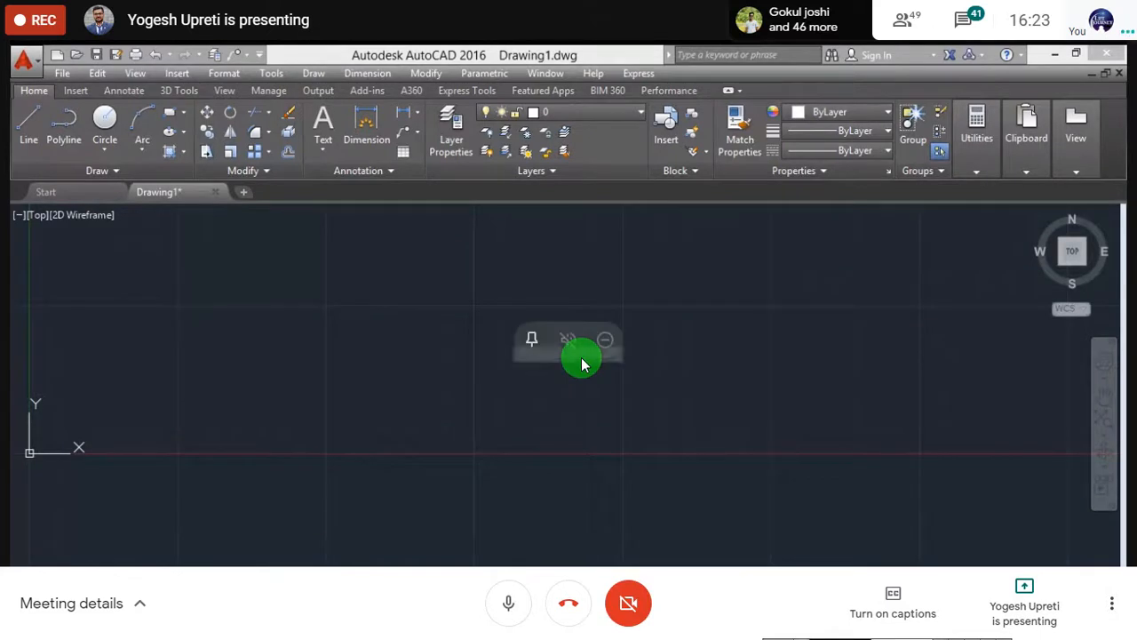
- Mute the Google Meet microphone again while the nested-rectangles drawing is being shared
{"action": "left_click", "coordinate": [504, 600]}
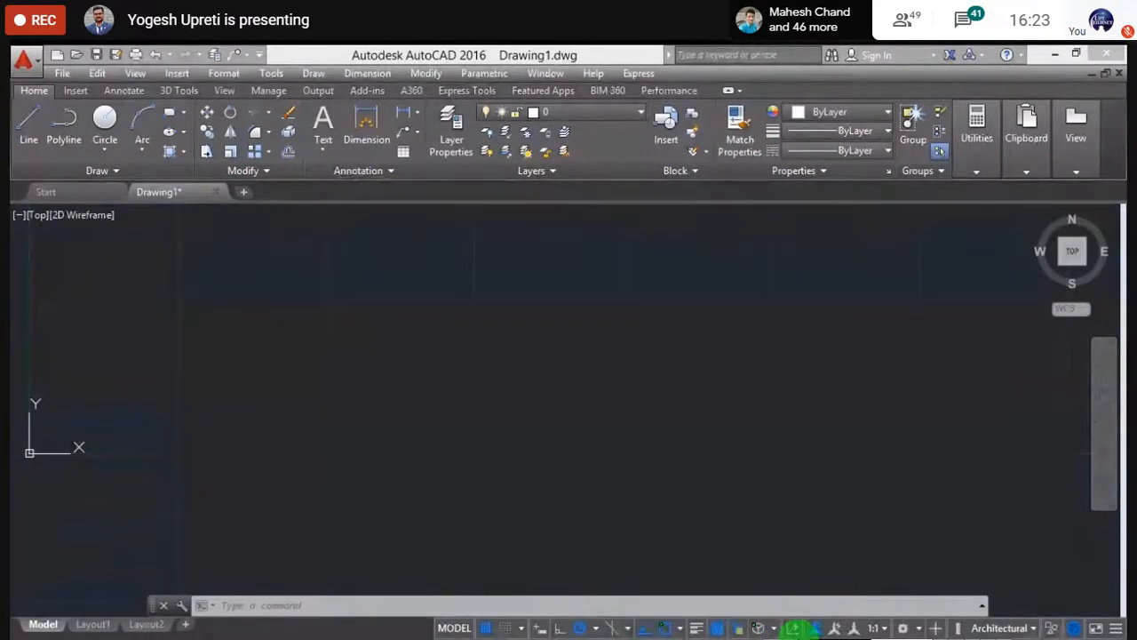
{"action": "mouse_move", "coordinate": [797, 634]}
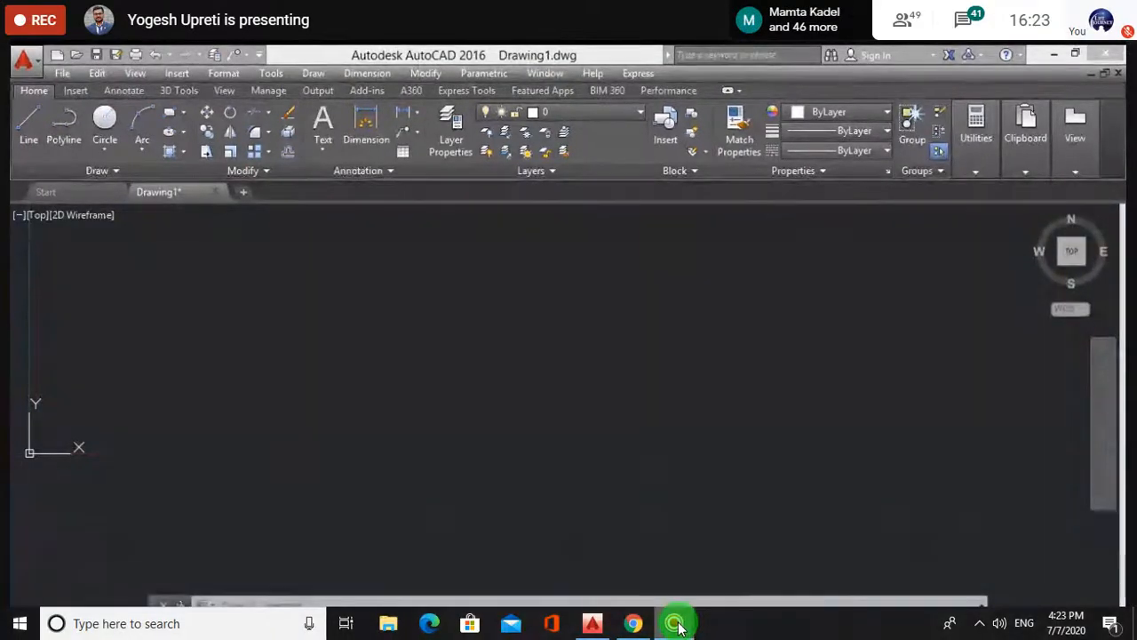
{"action": "mouse_move", "coordinate": [678, 628]}
{"action": "mouse_move", "coordinate": [650, 561]}
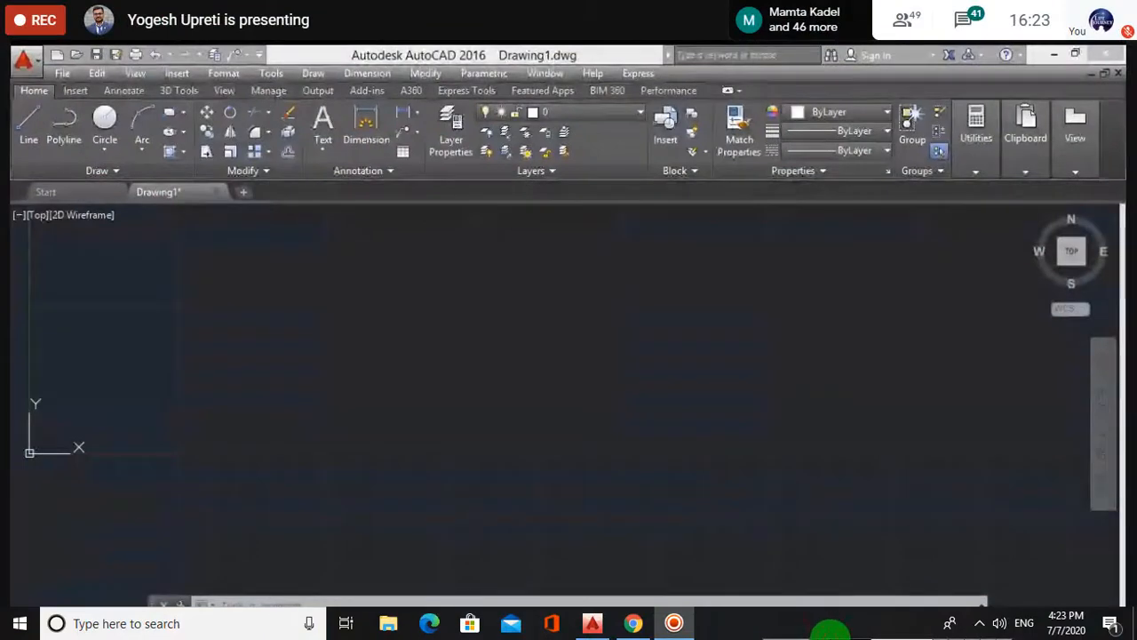
{"action": "mouse_move", "coordinate": [831, 627]}
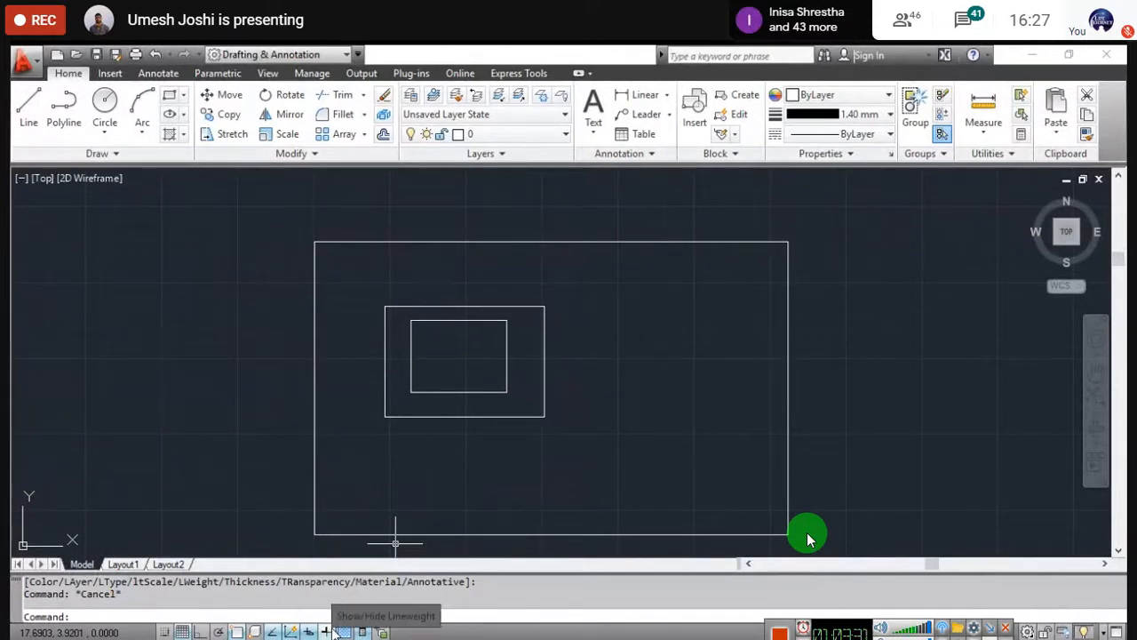
- Turn on lineweight display so the outer rectangle shows its thick 1.40 mm border
{"action": "left_click", "coordinate": [334, 629]}
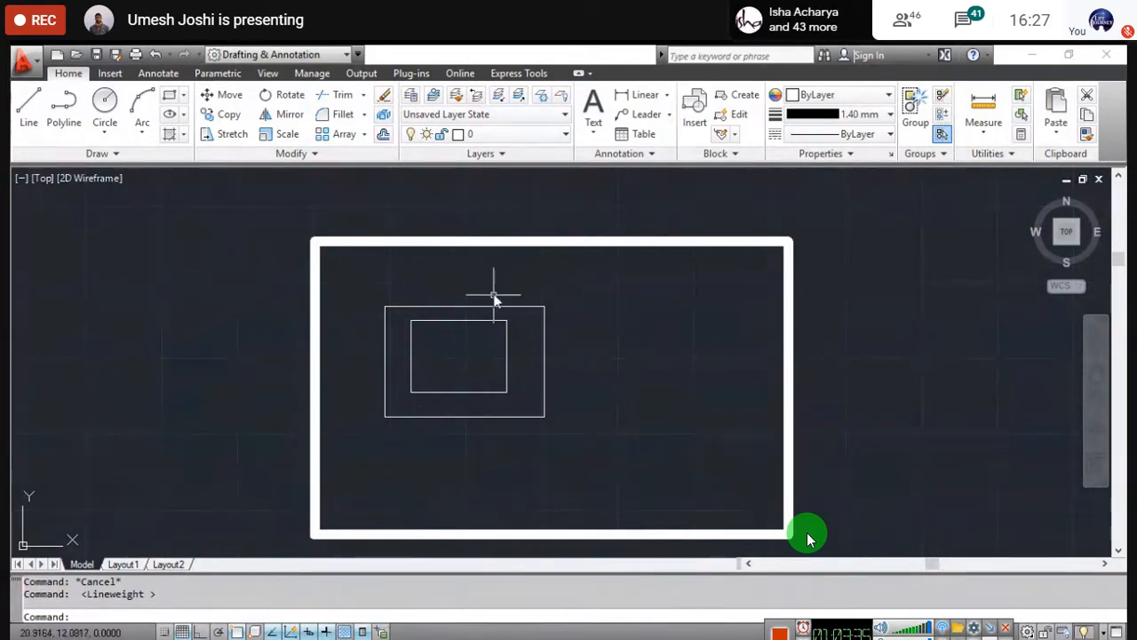
{"action": "left_click", "coordinate": [334, 629]}
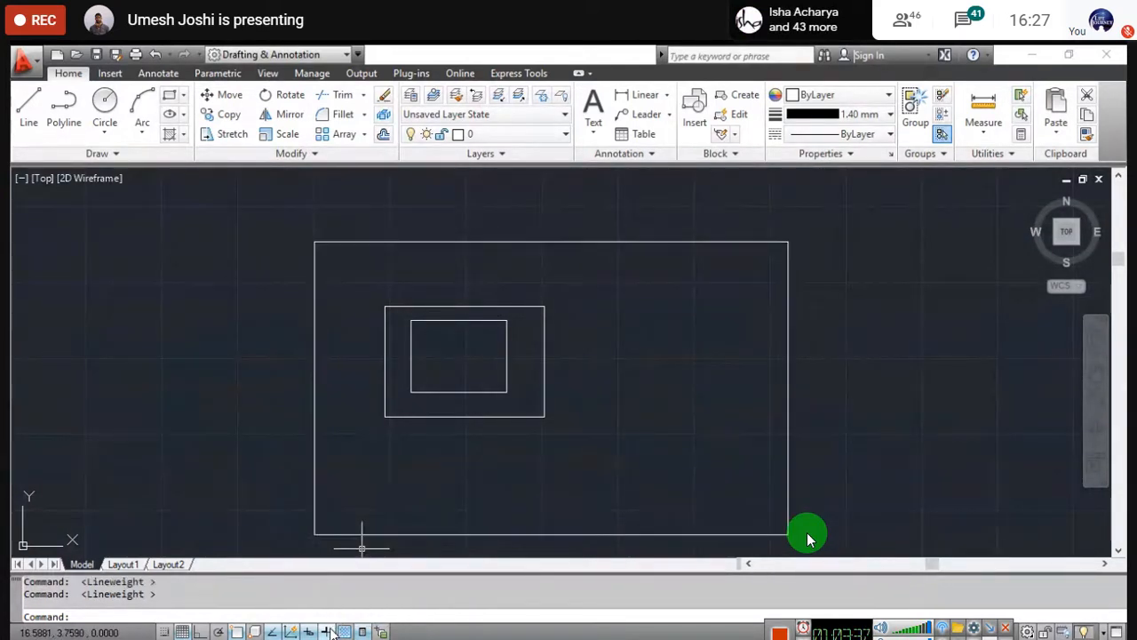
{"action": "left_click", "coordinate": [334, 629]}
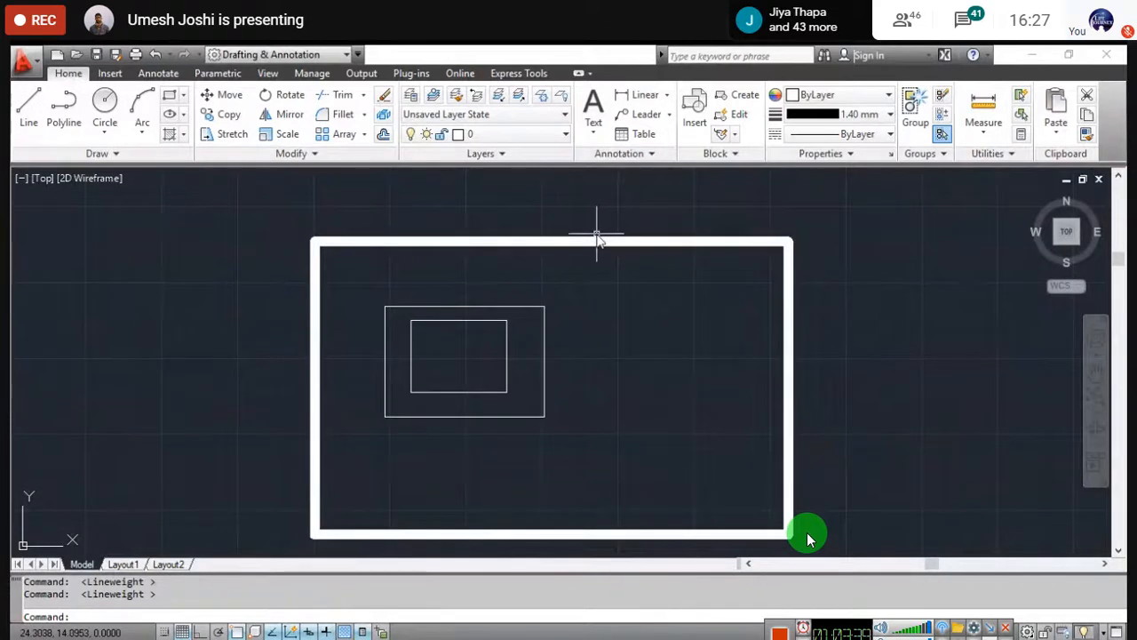
{"action": "scroll", "coordinate": [604, 260], "scroll_direction": "up", "scroll_amount": 1}
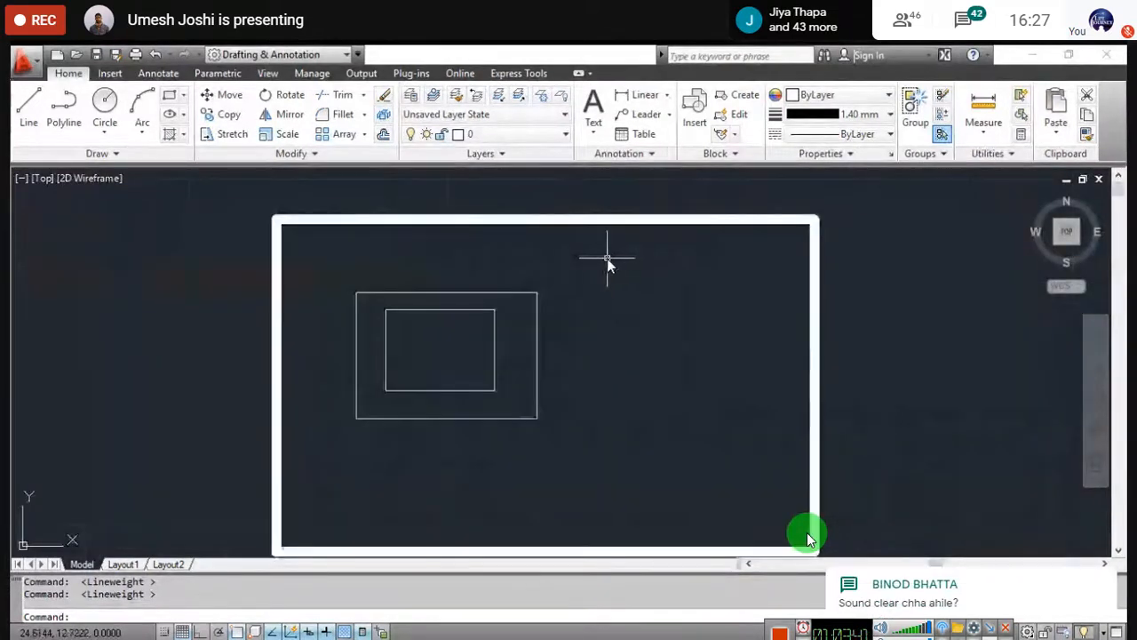
{"action": "scroll", "coordinate": [607, 257], "scroll_direction": "down", "scroll_amount": 2}
{"action": "middle_click_drag", "start_coordinate": [607, 257], "coordinate": [573, 239]}
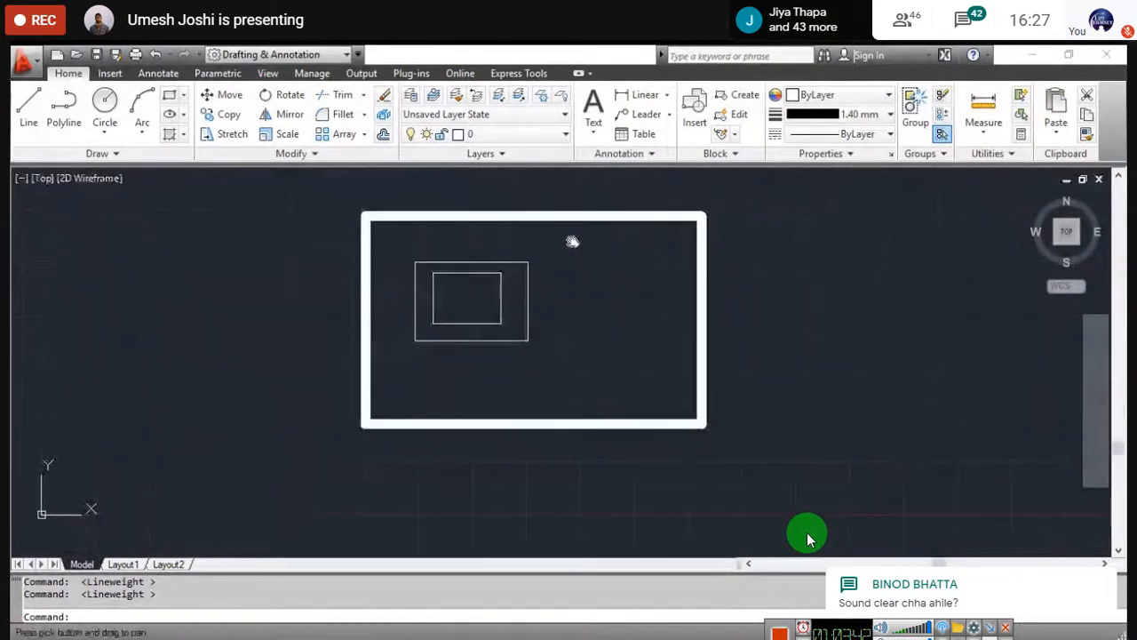
- Show the list of available lineweights in the Properties panel
{"action": "left_click", "coordinate": [862, 115]}
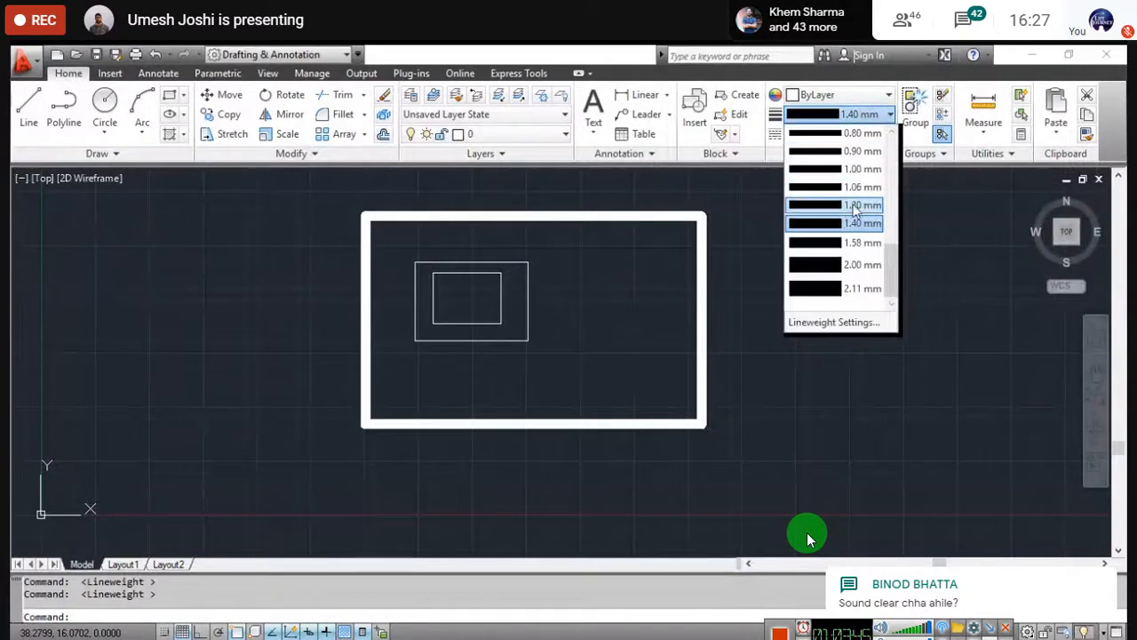
{"action": "scroll", "coordinate": [855, 200], "scroll_direction": "up", "scroll_amount": 1}
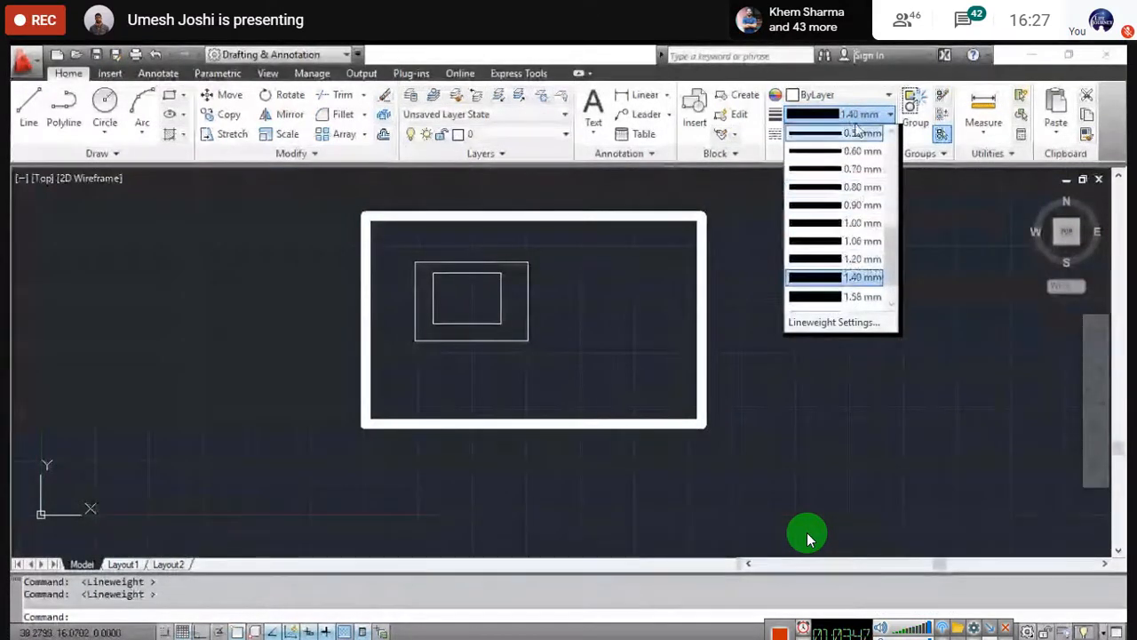
{"action": "scroll", "coordinate": [858, 267], "scroll_direction": "down", "scroll_amount": 1}
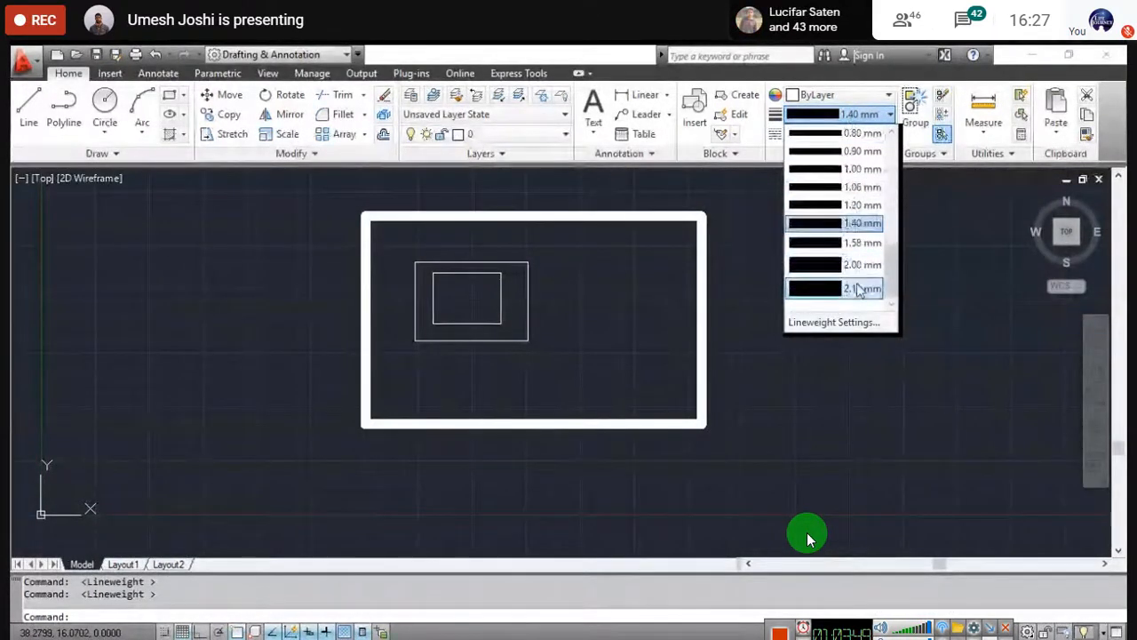
- In Lineweight Settings, keep Millimeters, set Default to 0.25 mm and raise display scale to Max
{"action": "left_click", "coordinate": [857, 322]}
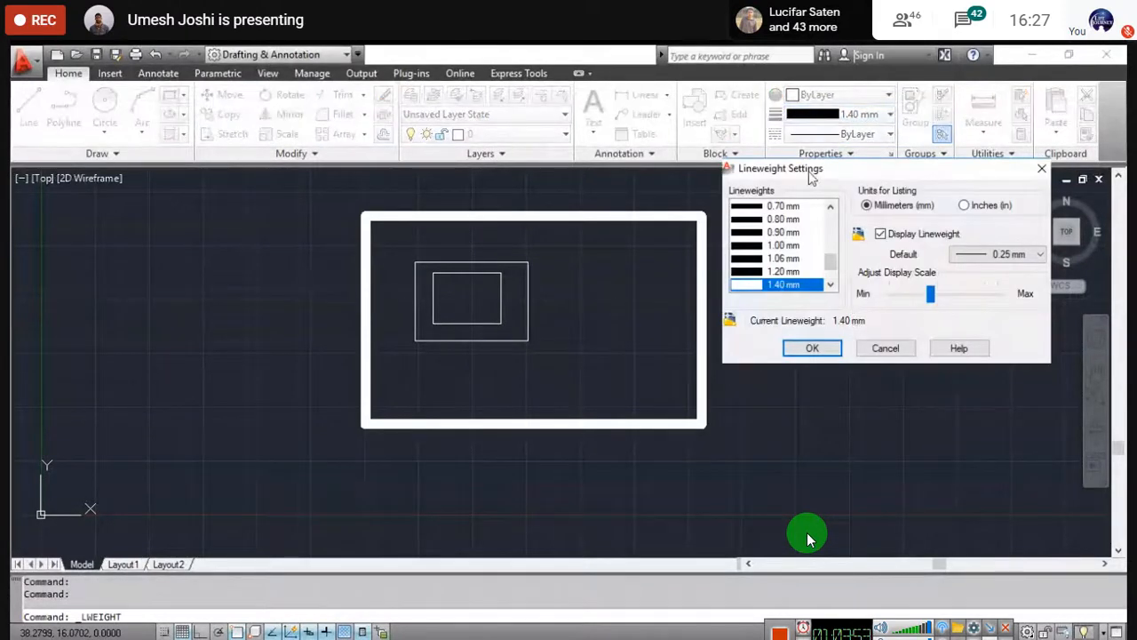
{"action": "left_click_drag", "start_coordinate": [811, 178], "coordinate": [754, 219]}
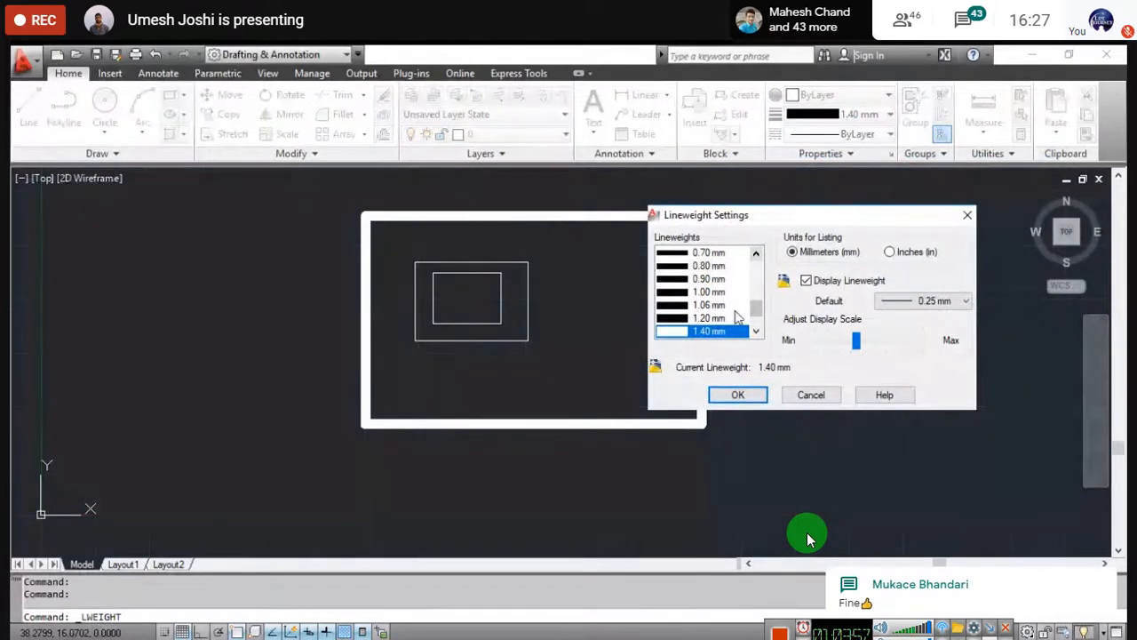
{"action": "scroll", "coordinate": [736, 322], "scroll_direction": "up", "scroll_amount": 6}
{"action": "scroll", "coordinate": [736, 321], "scroll_direction": "down", "scroll_amount": 3}
{"action": "scroll", "coordinate": [736, 322], "scroll_direction": "up", "scroll_amount": 3}
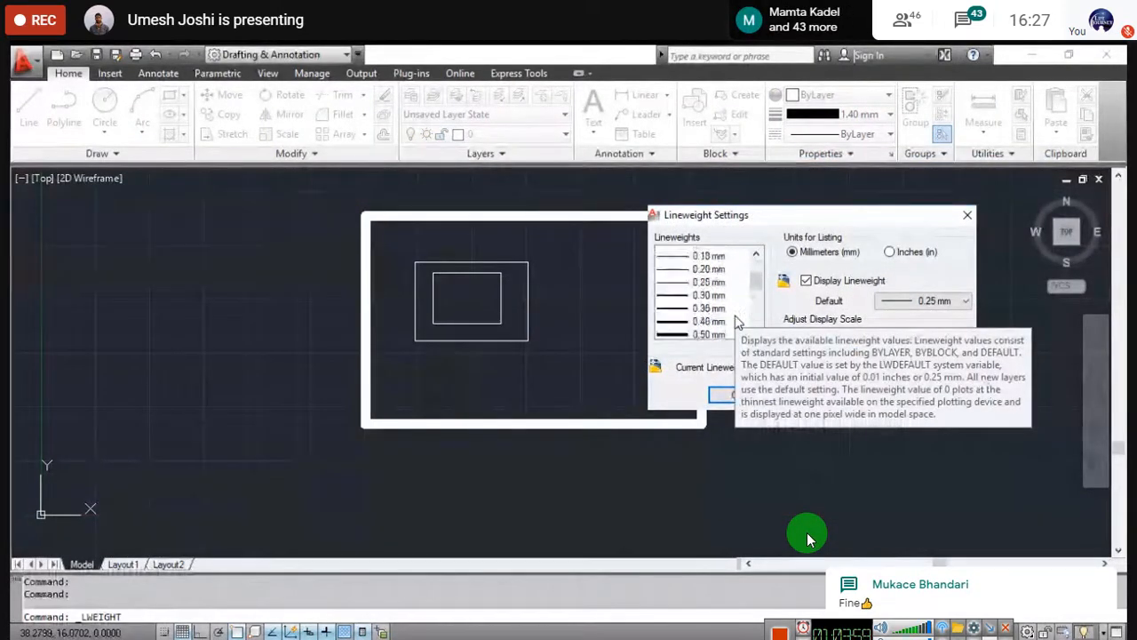
{"action": "scroll", "coordinate": [736, 322], "scroll_direction": "down", "scroll_amount": 6}
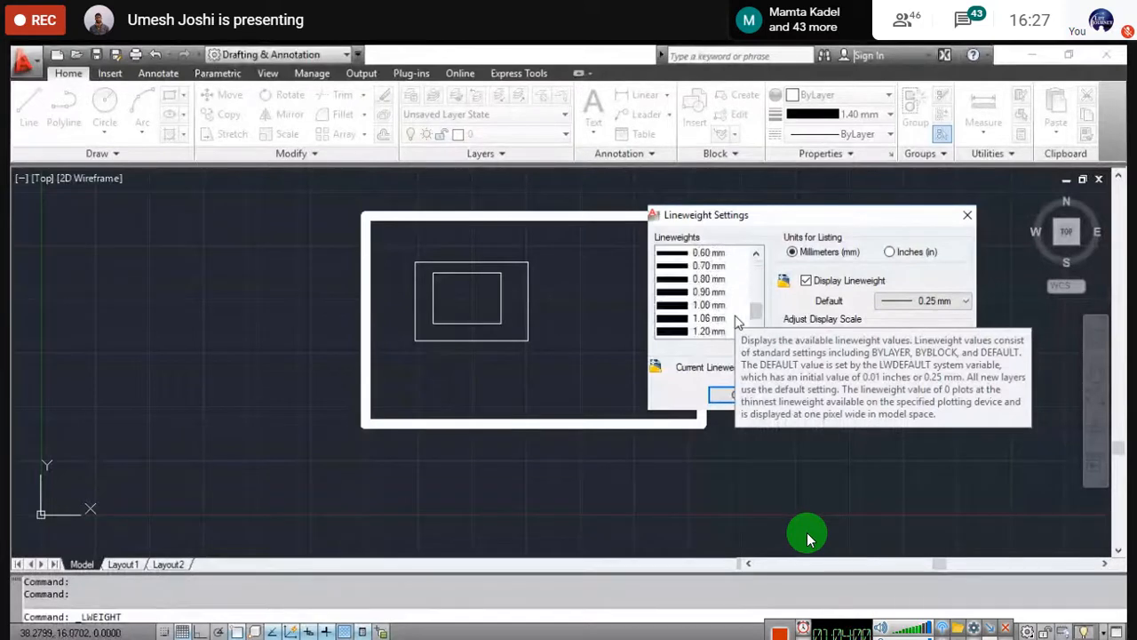
{"action": "left_click", "coordinate": [895, 253]}
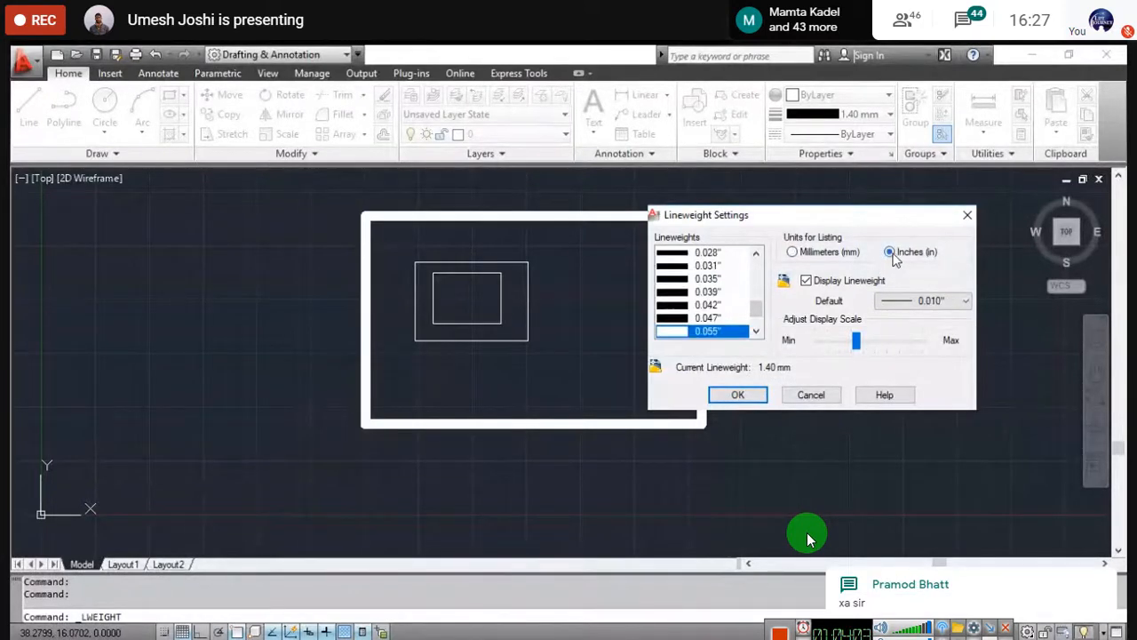
{"action": "left_click", "coordinate": [791, 252]}
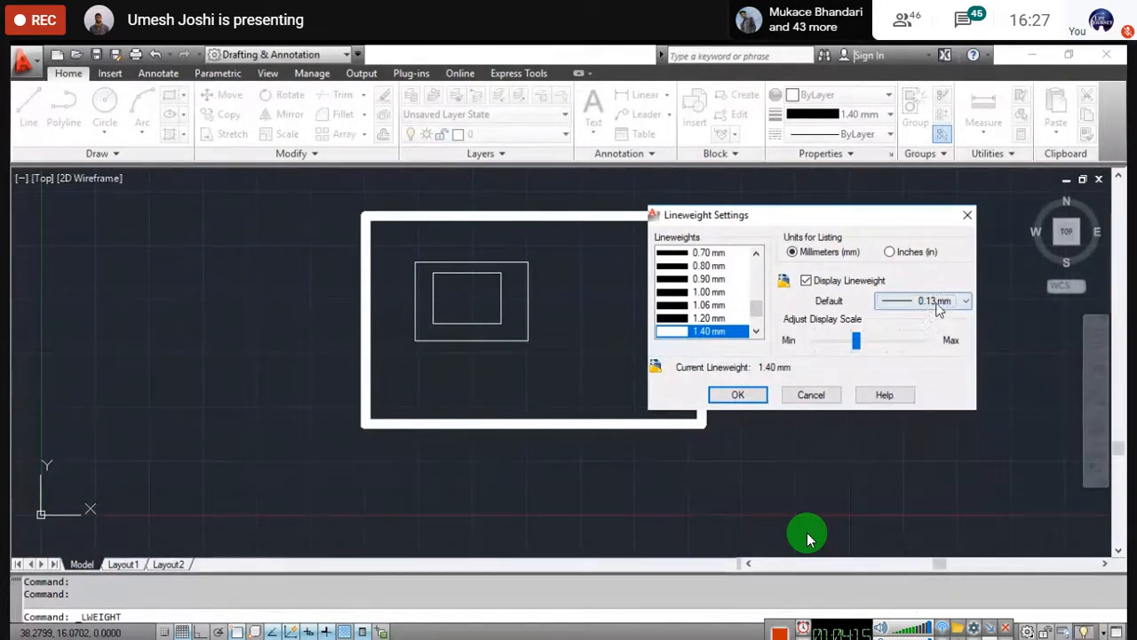
{"action": "key", "text": "Down"}
{"action": "key", "text": "Down"}
{"action": "key", "text": "Down"}
{"action": "key", "text": "Down"}
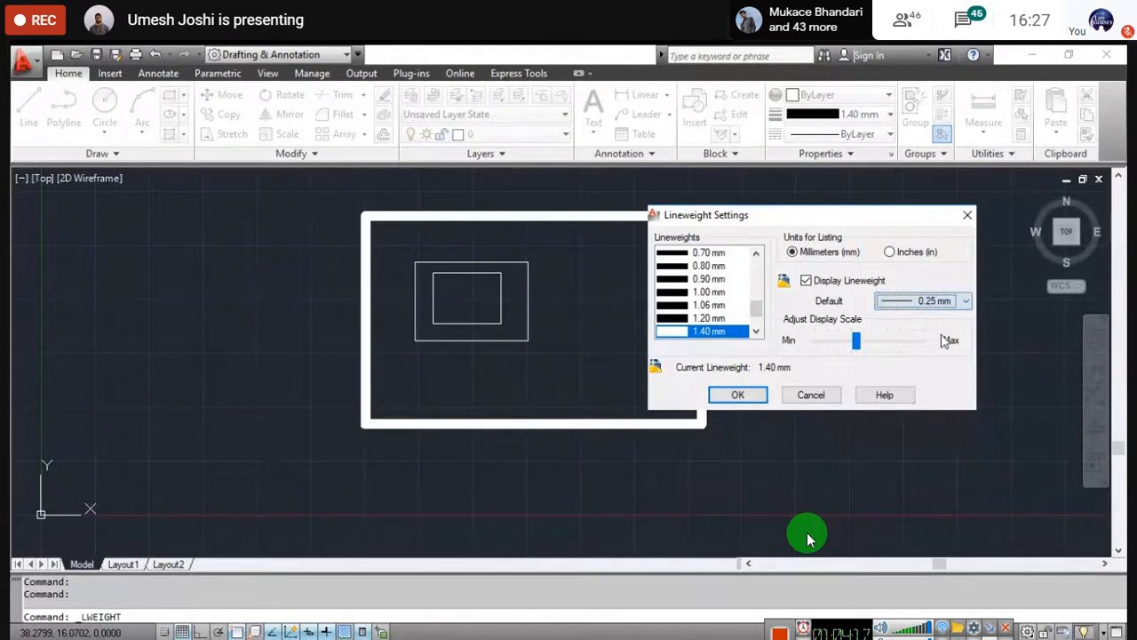
{"action": "mouse_move", "coordinate": [856, 340]}
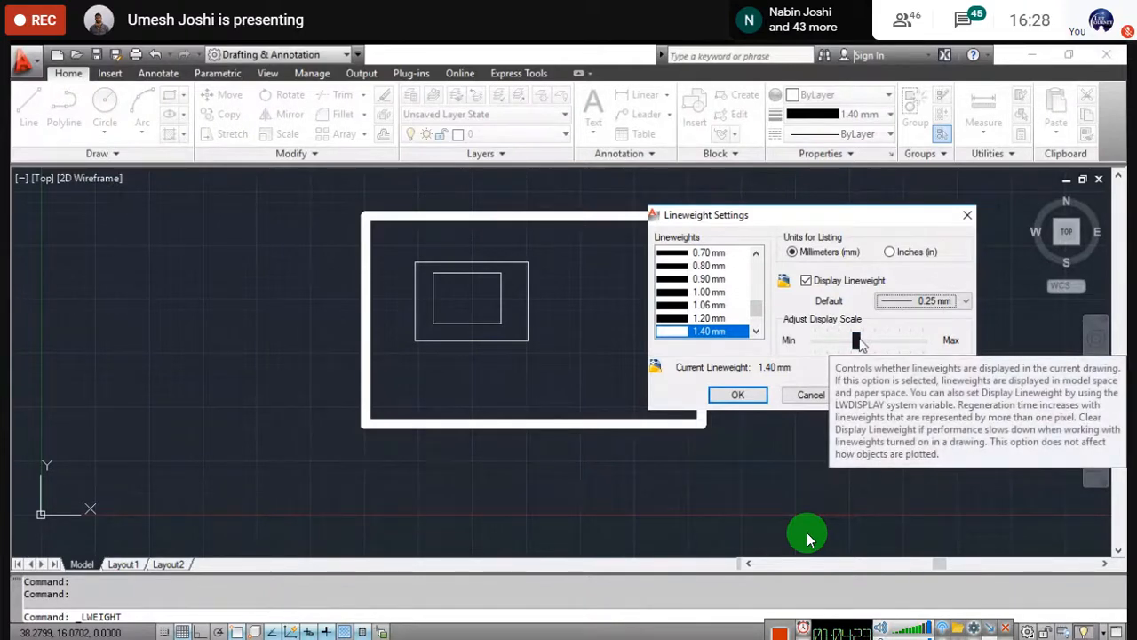
{"action": "left_click_drag", "start_coordinate": [858, 341], "coordinate": [957, 349]}
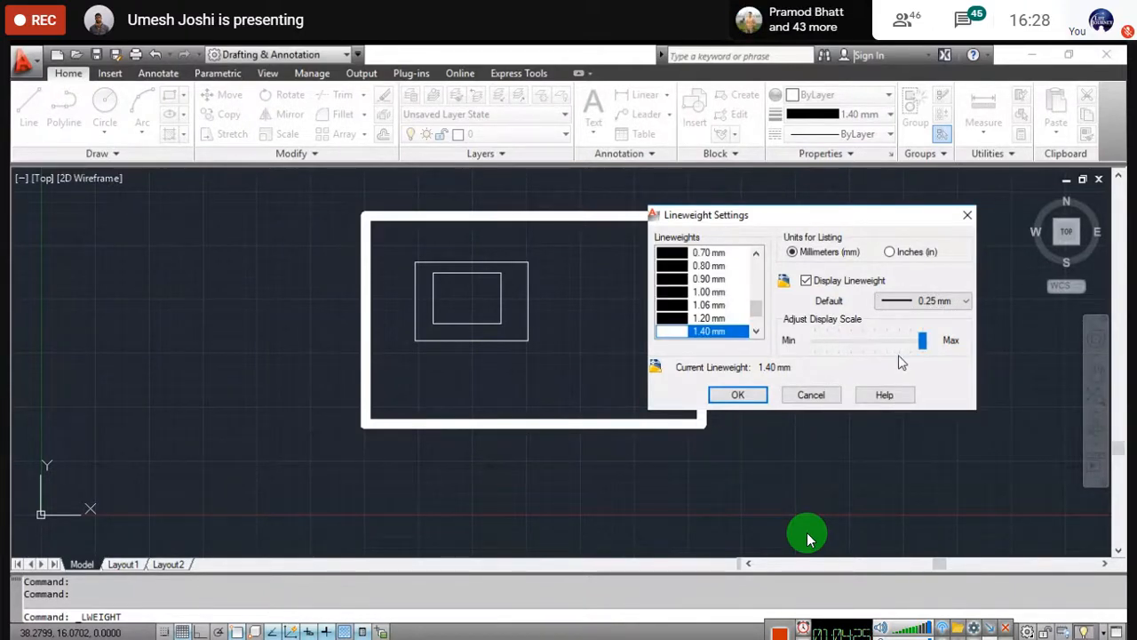
{"action": "left_click", "coordinate": [762, 395]}
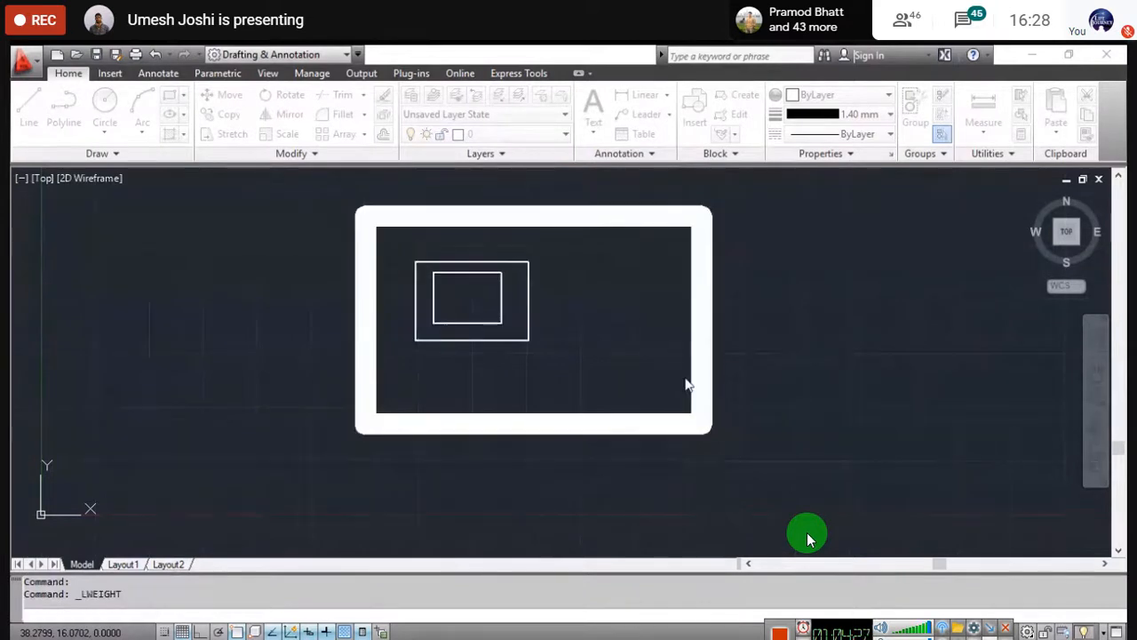
- Lower AutoCAD's lineweight display scale to about the middle, then exit Meet's full-screen view
{"action": "scroll", "coordinate": [591, 262], "scroll_direction": "down", "scroll_amount": 2}
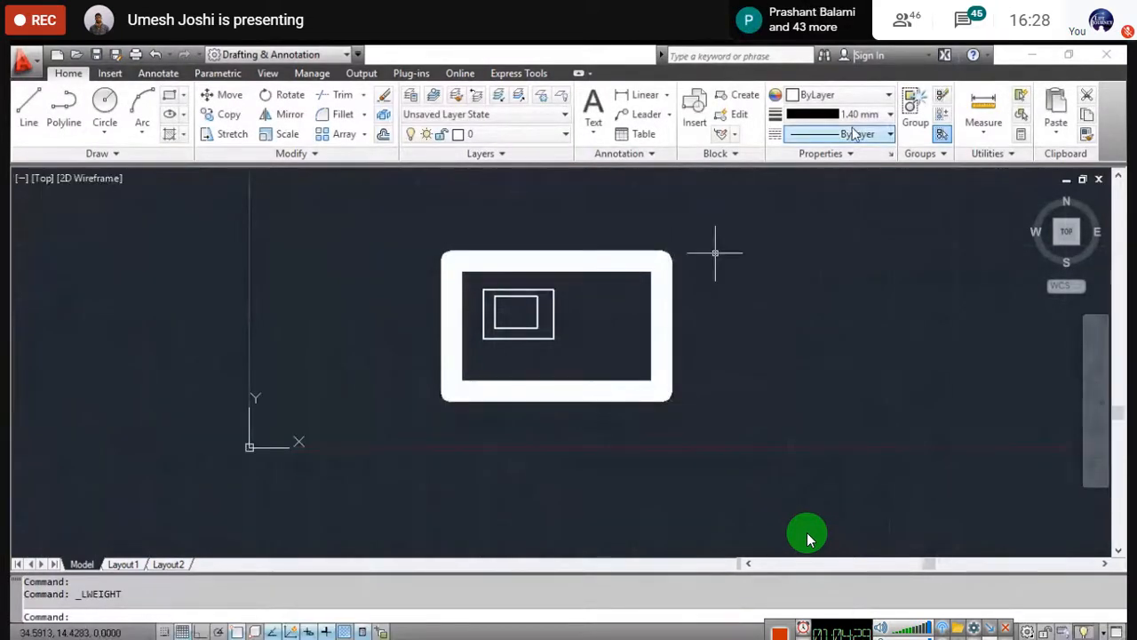
{"action": "scroll", "coordinate": [635, 246], "scroll_direction": "up", "scroll_amount": 3}
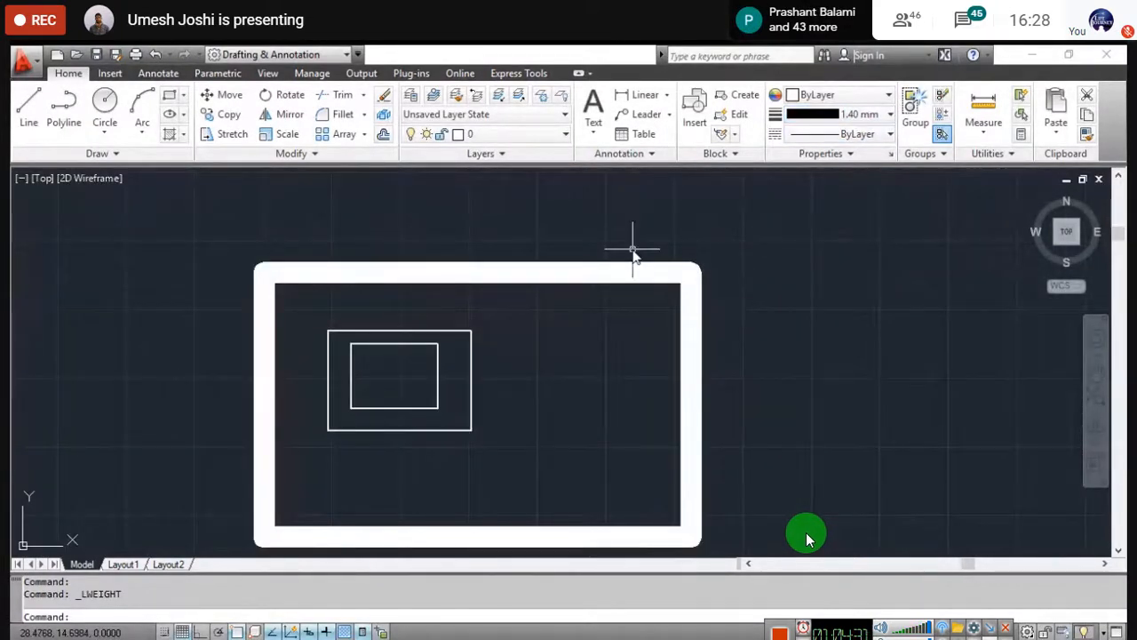
{"action": "scroll", "coordinate": [613, 299], "scroll_direction": "down", "scroll_amount": 2}
{"action": "scroll", "coordinate": [613, 298], "scroll_direction": "up", "scroll_amount": 2}
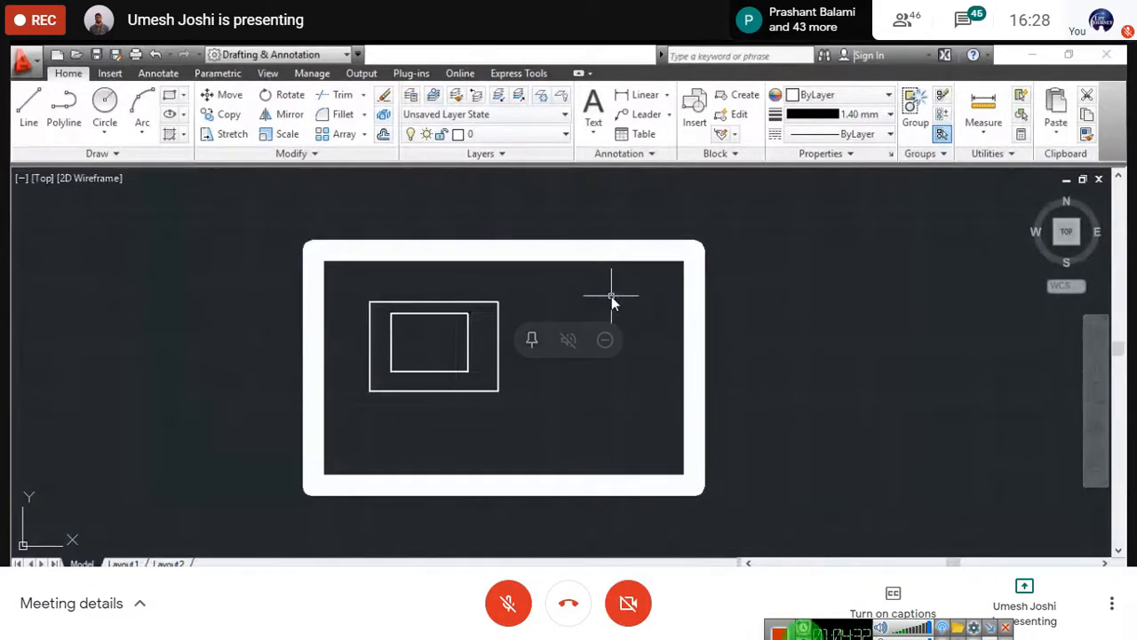
{"action": "left_click", "coordinate": [844, 117]}
{"action": "left_click", "coordinate": [839, 323]}
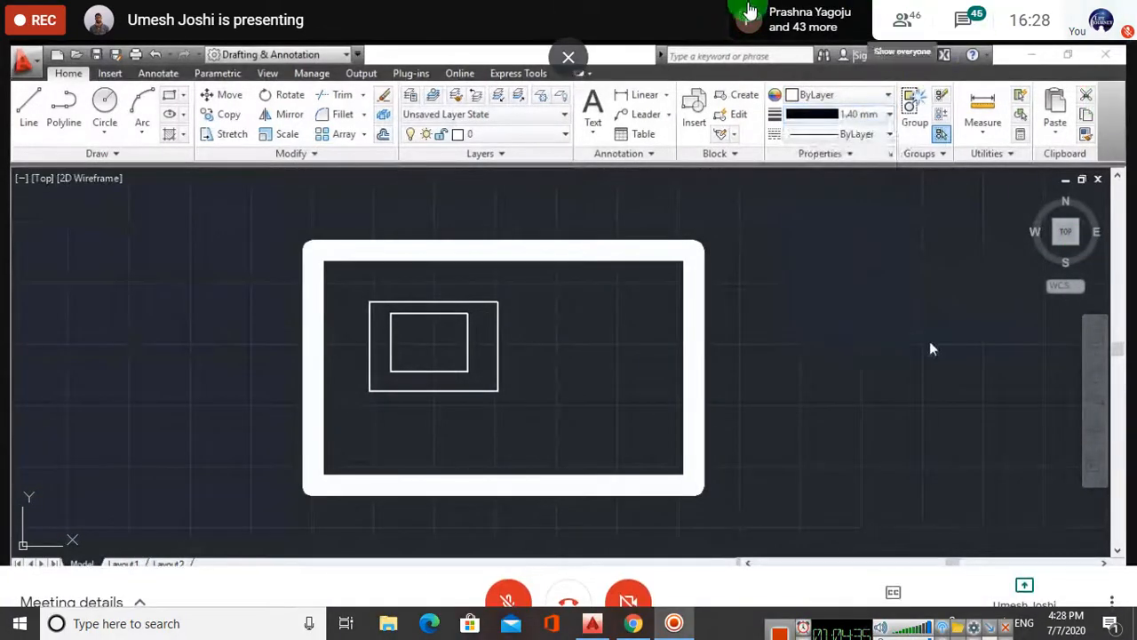
{"action": "left_click_drag", "start_coordinate": [922, 352], "coordinate": [866, 353]}
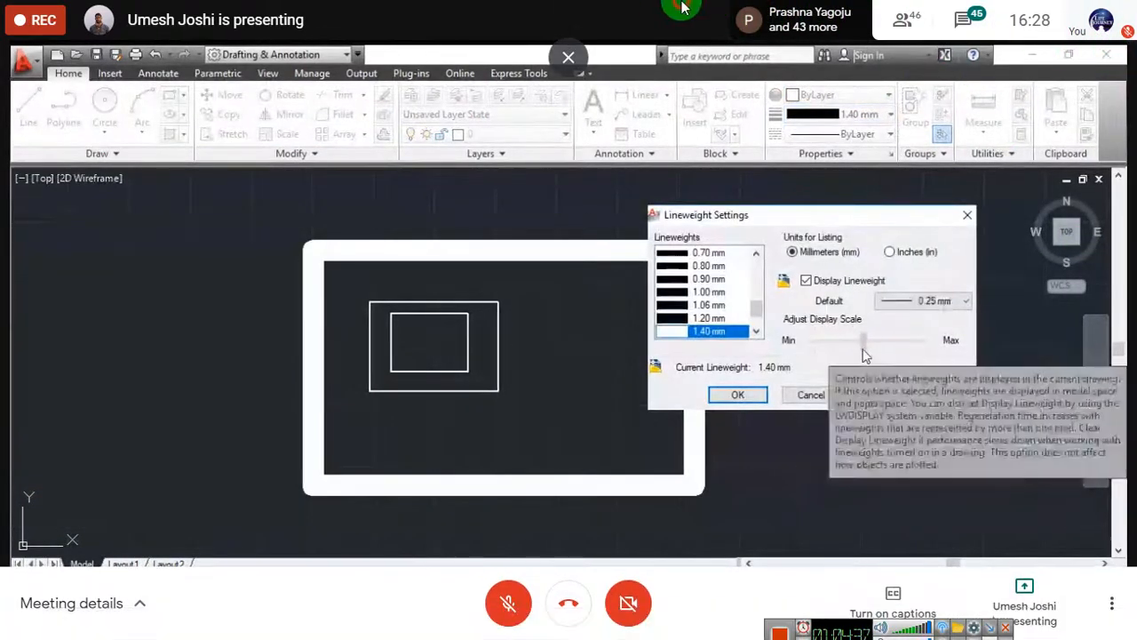
{"action": "left_click", "coordinate": [737, 394]}
{"action": "left_click", "coordinate": [1111, 604]}
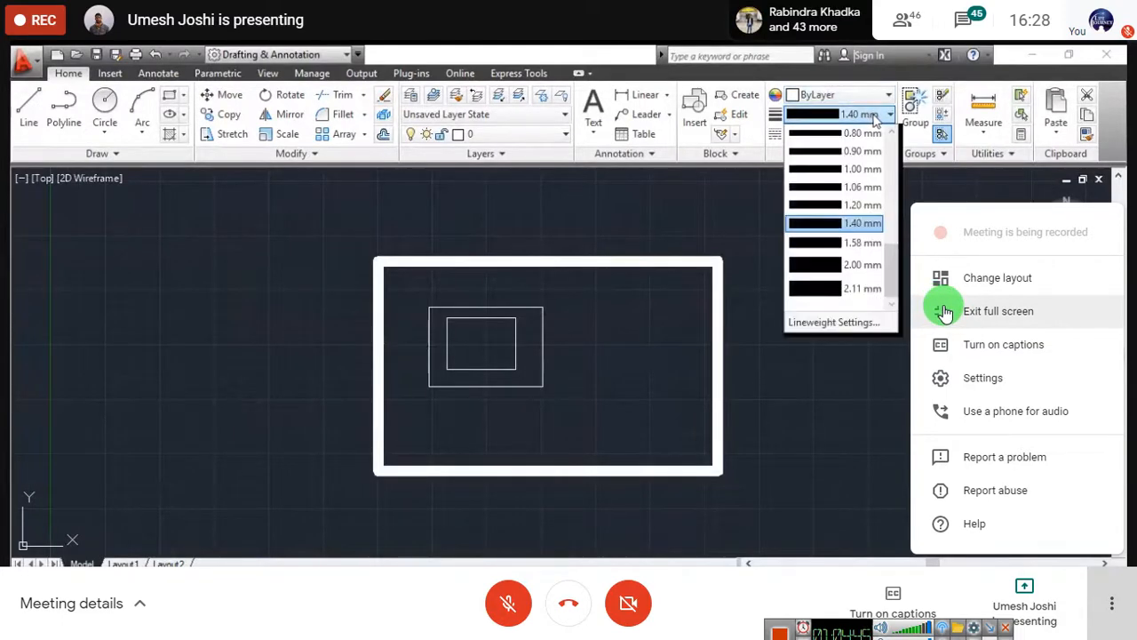
{"action": "left_click", "coordinate": [945, 311]}
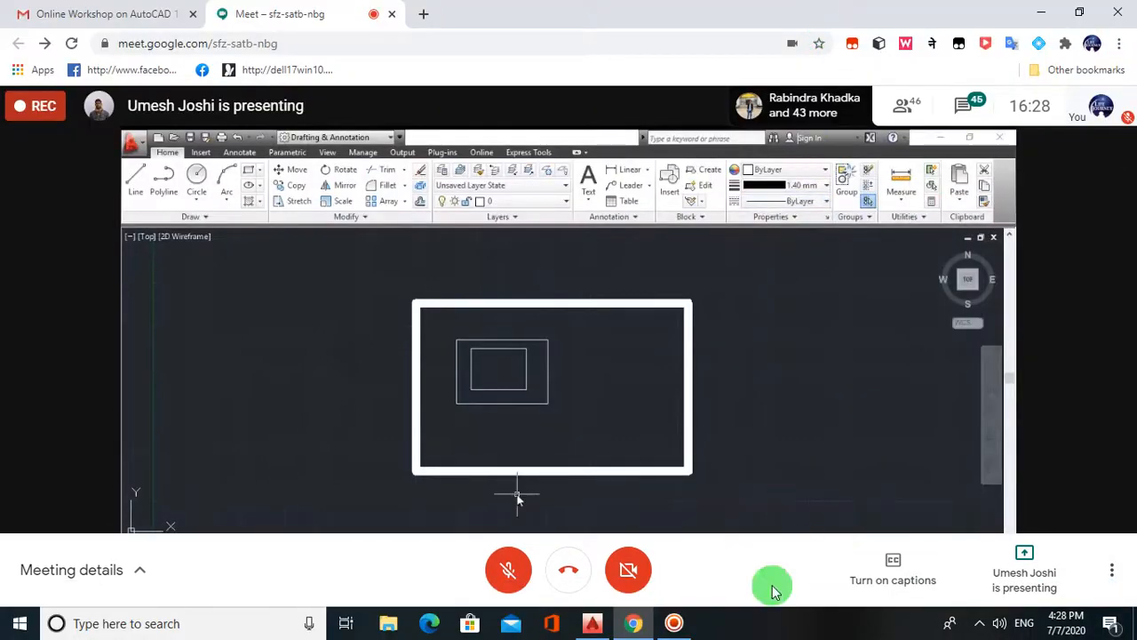
{"action": "left_click", "coordinate": [1044, 18]}
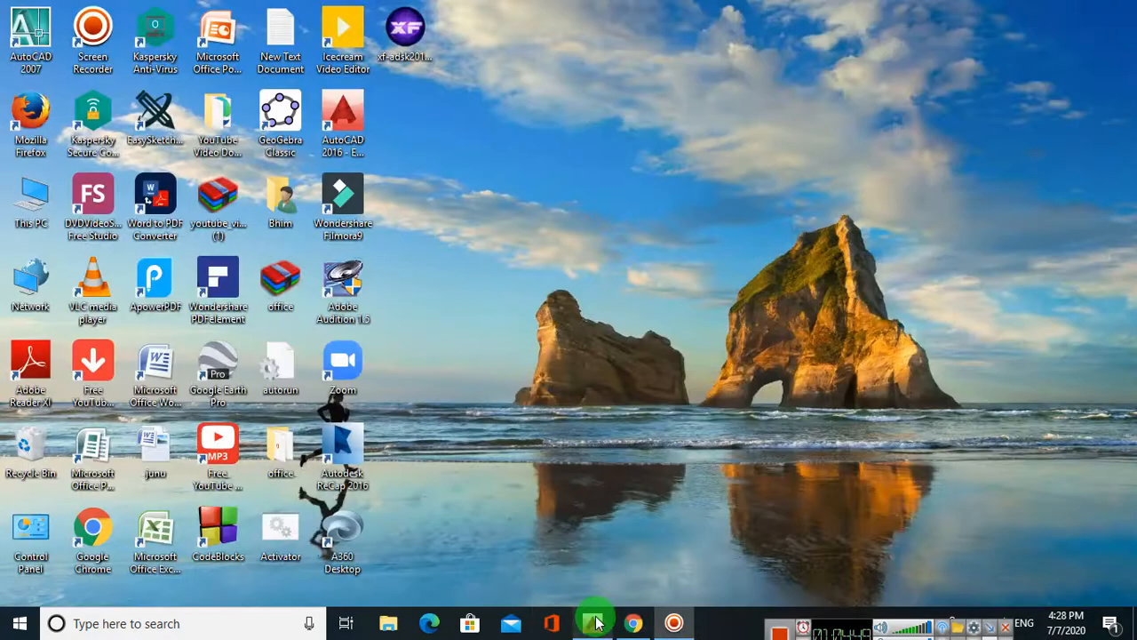
{"action": "mouse_move", "coordinate": [591, 619]}
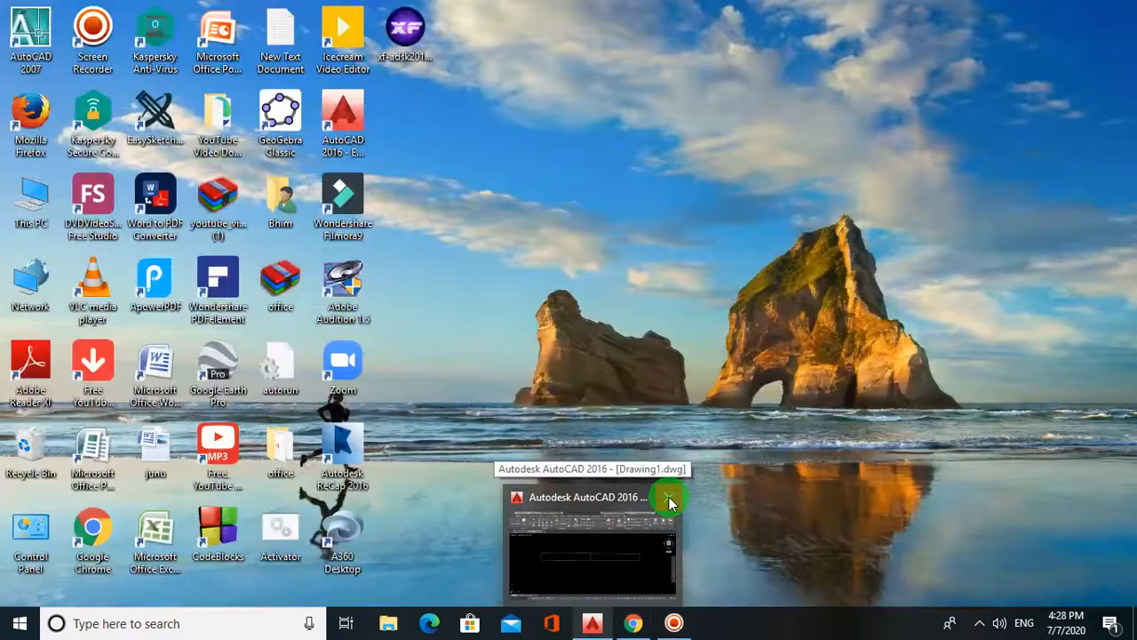
{"action": "left_click", "coordinate": [668, 498]}
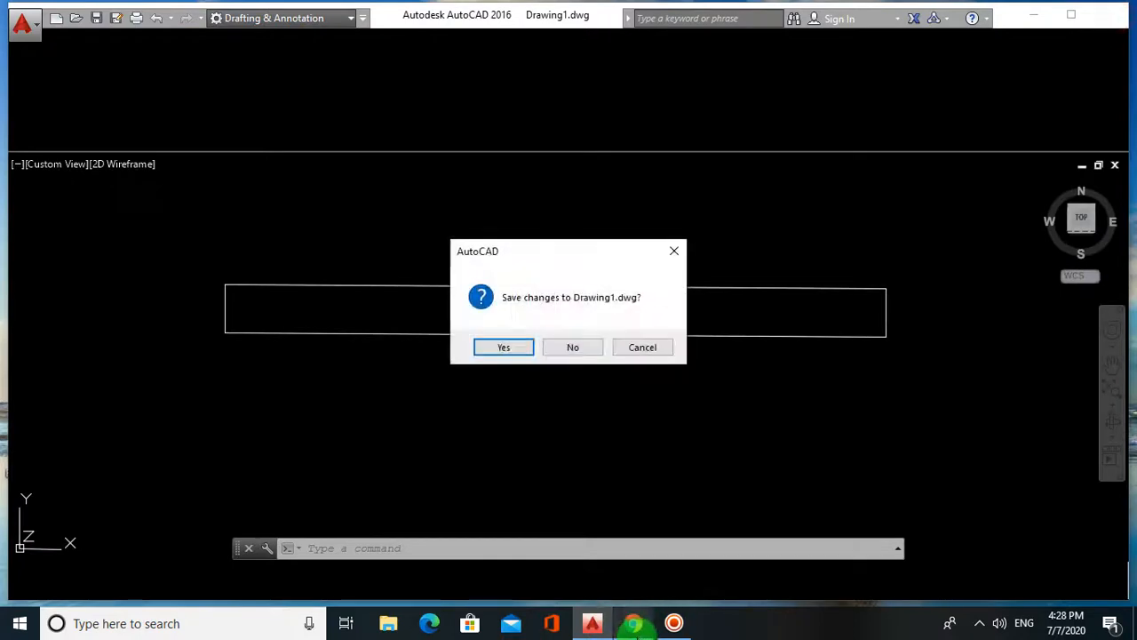
{"action": "left_click", "coordinate": [573, 345]}
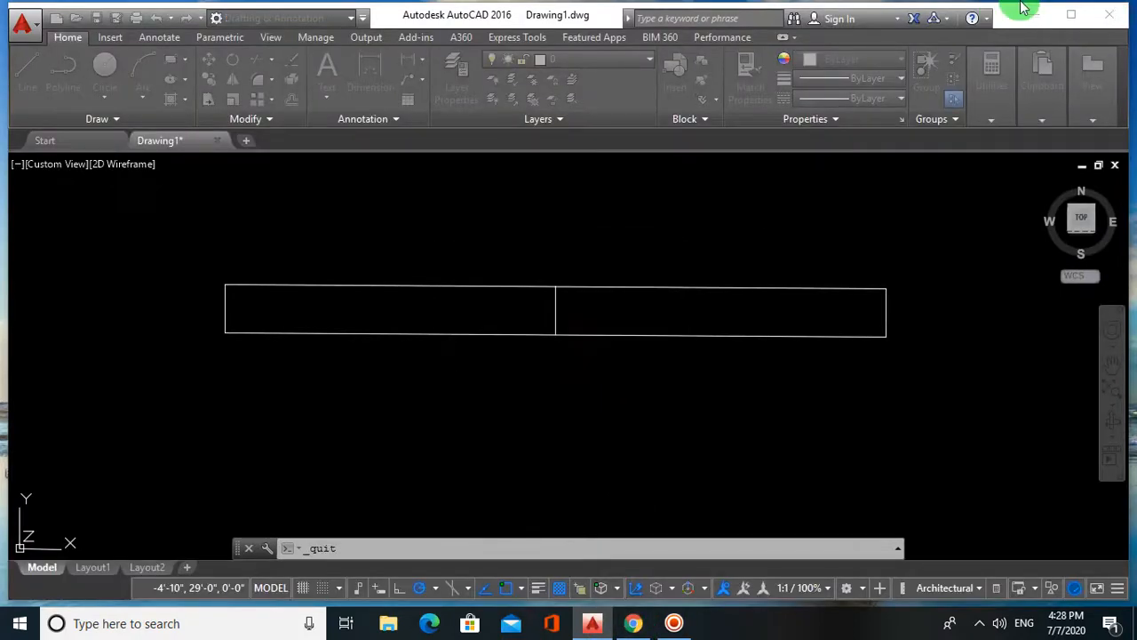
{"action": "left_click", "coordinate": [1109, 14]}
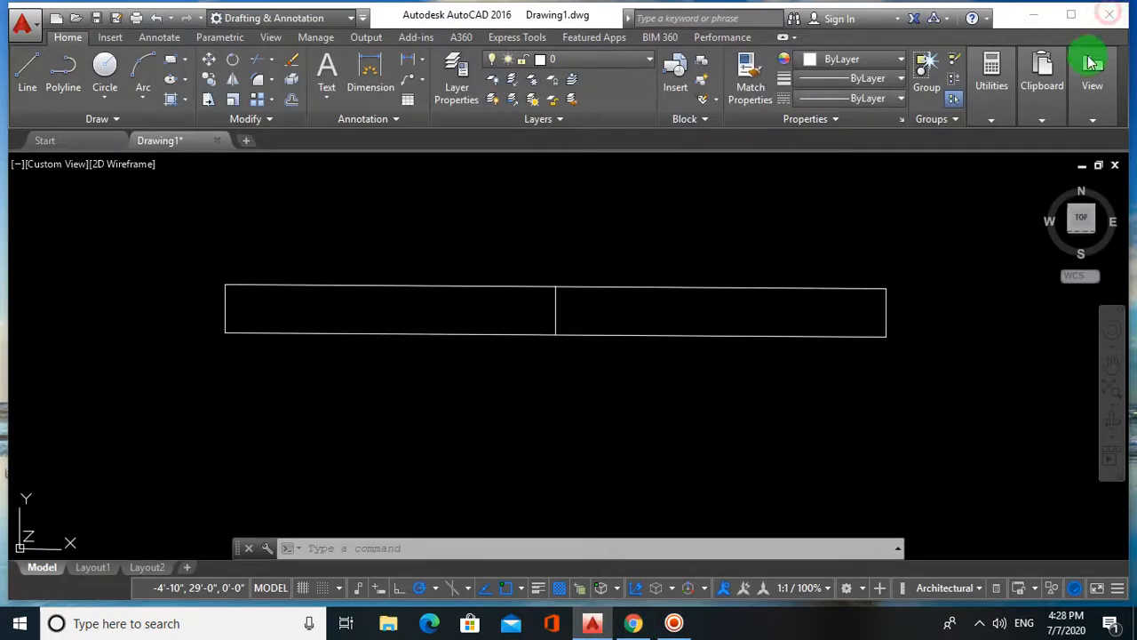
{"action": "mouse_move", "coordinate": [592, 622]}
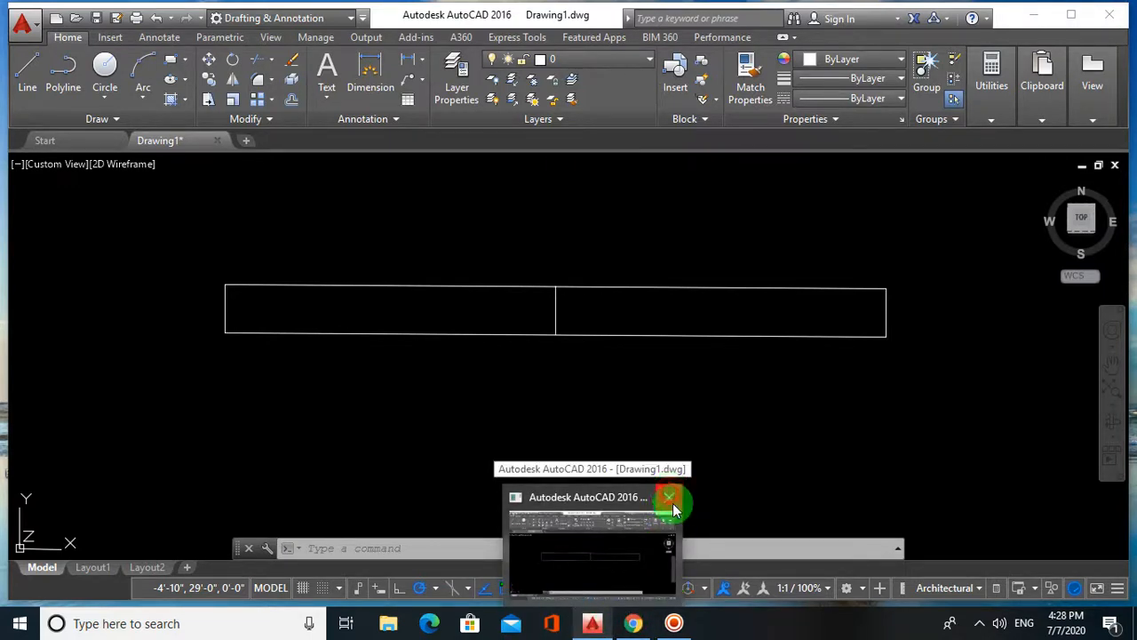
{"action": "mouse_move", "coordinate": [632, 622]}
{"action": "left_click", "coordinate": [672, 542]}
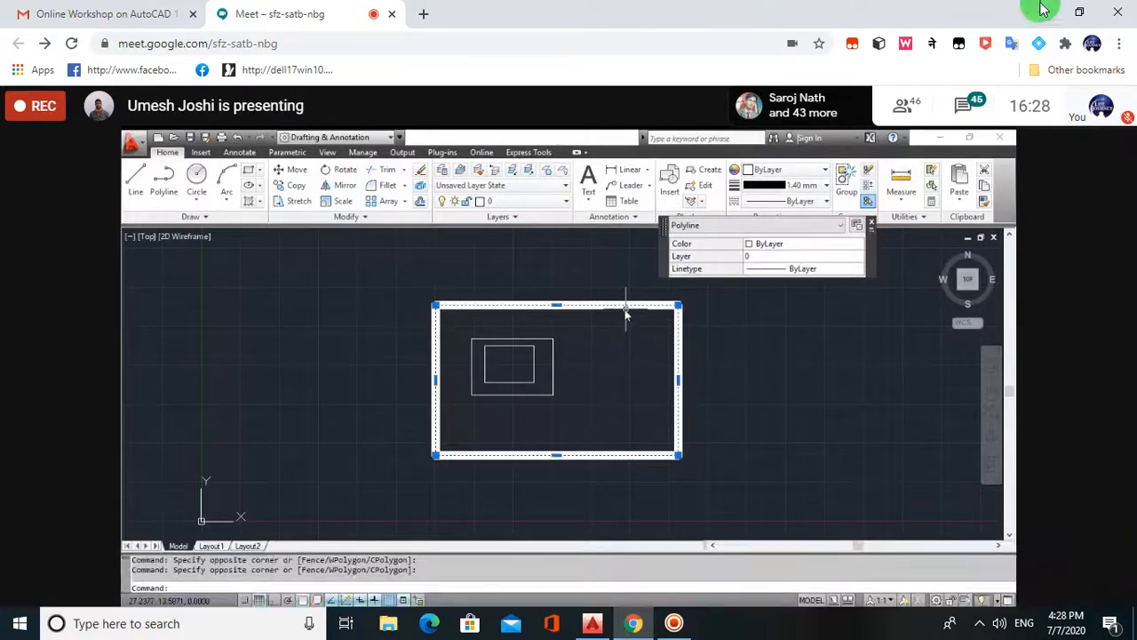
- Minimize and restore the Chrome meeting window, then show the shared AutoCAD screen full screen
{"action": "left_click", "coordinate": [1040, 11]}
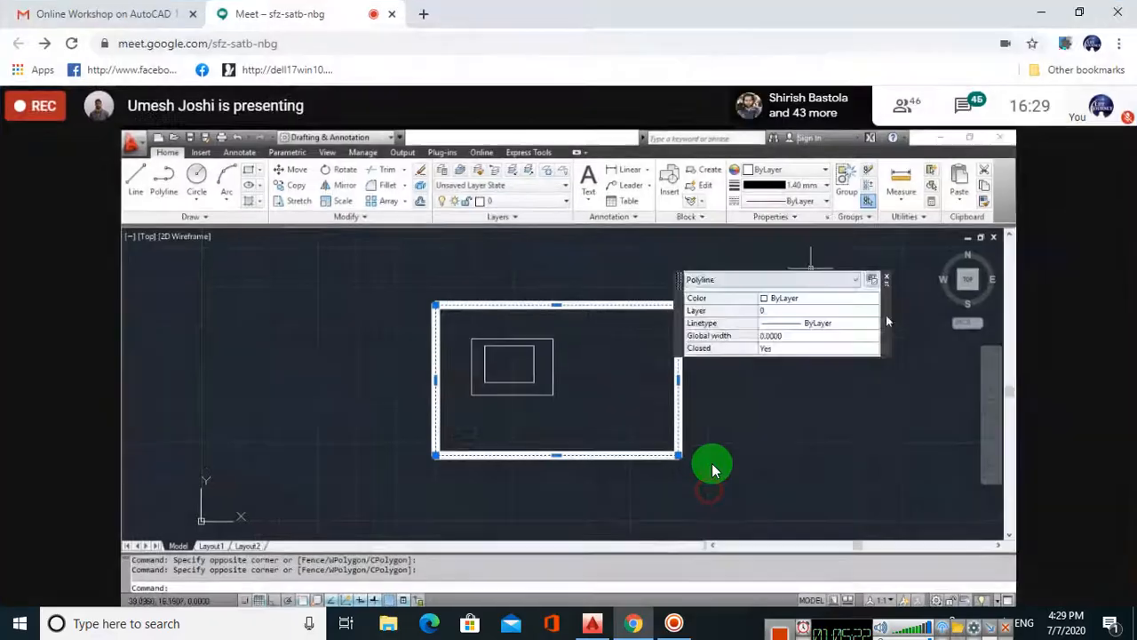
{"action": "left_click", "coordinate": [632, 623]}
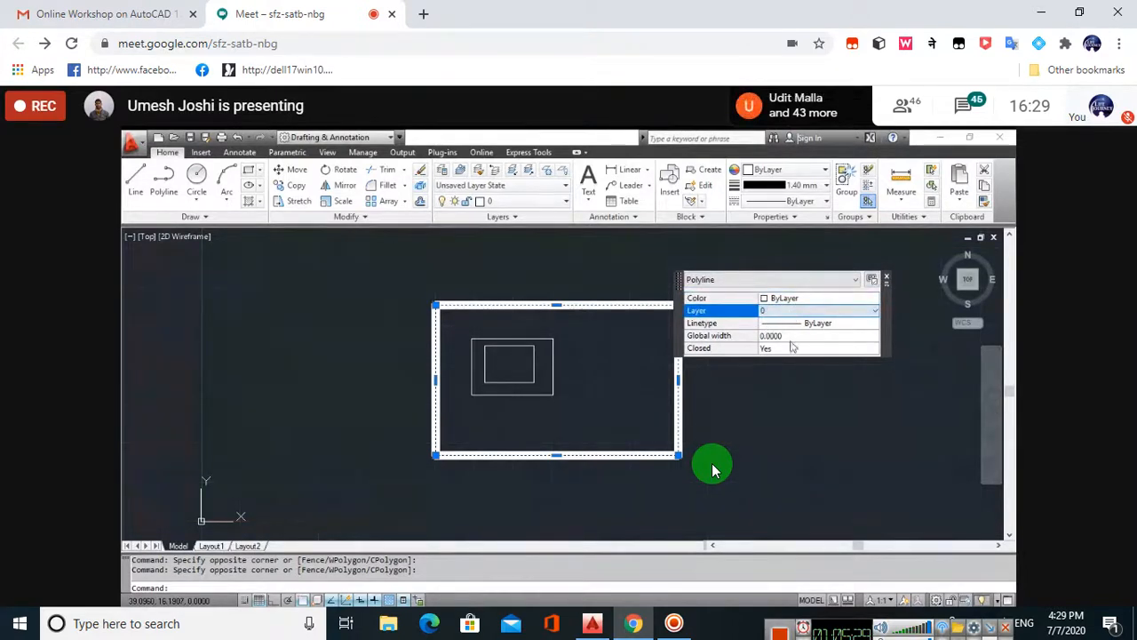
{"action": "mouse_move", "coordinate": [1072, 552]}
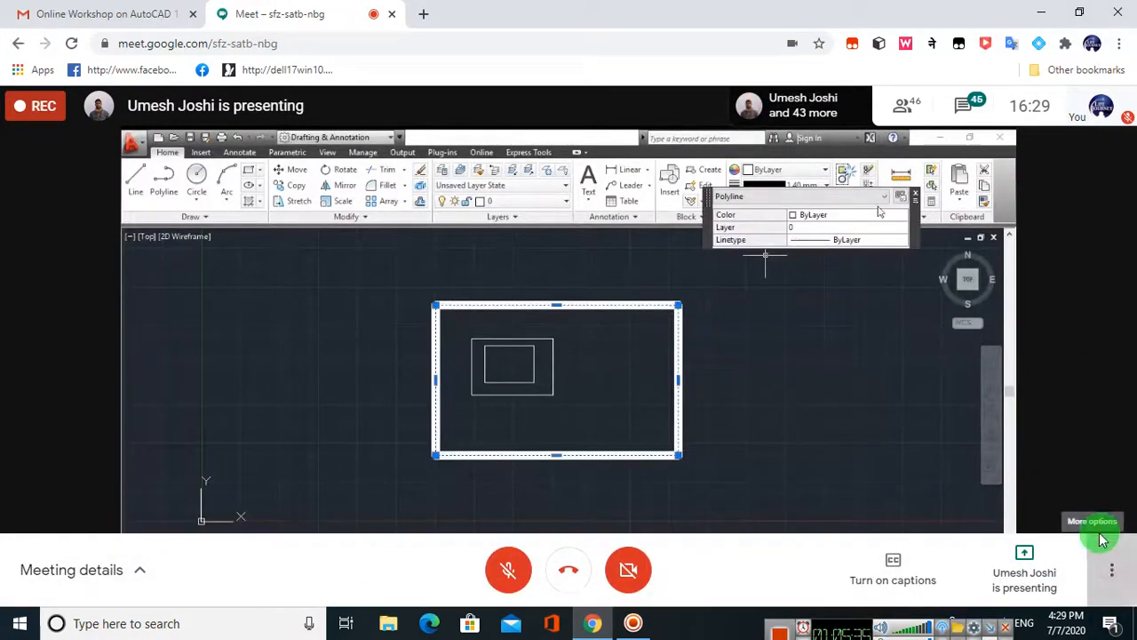
{"action": "left_click", "coordinate": [1112, 569]}
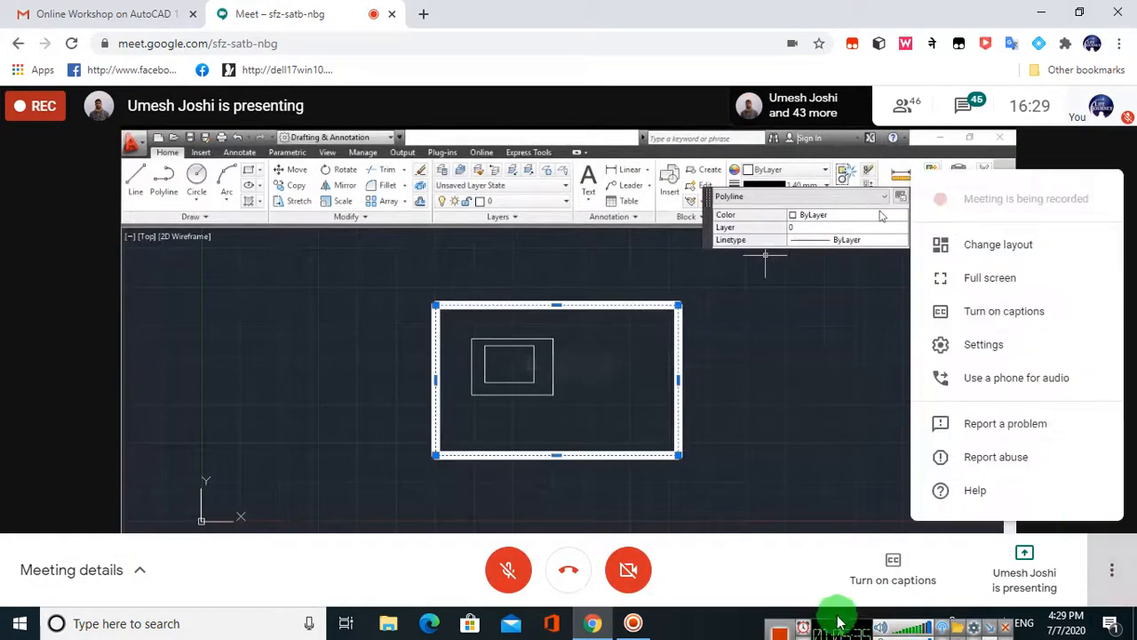
{"action": "left_click", "coordinate": [977, 278]}
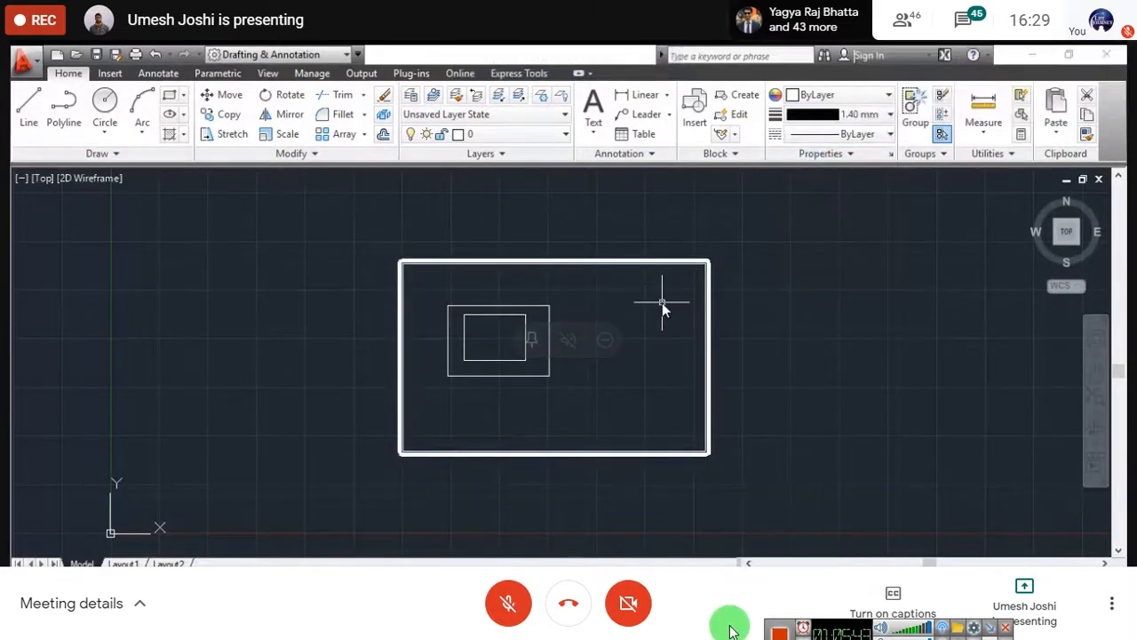
- Leave Meet's full-screen view with Esc
{"action": "key", "text": "Escape"}
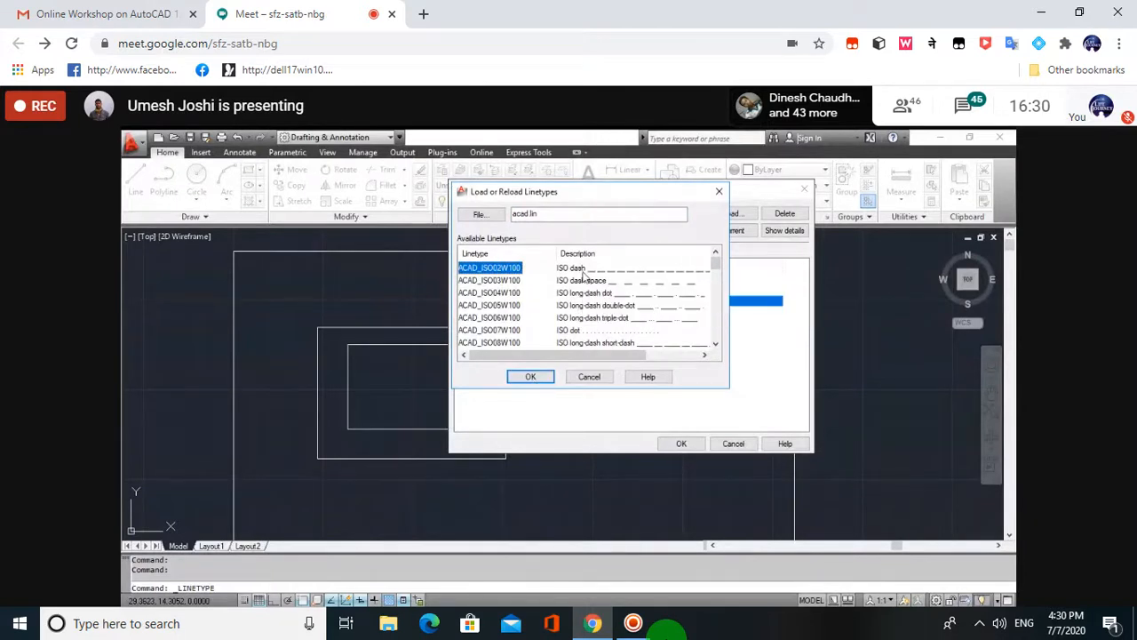
- Load ACAD_ISO02W100 and close the Linetype Manager with it available
{"action": "left_click", "coordinate": [530, 376]}
{"action": "left_click", "coordinate": [588, 306]}
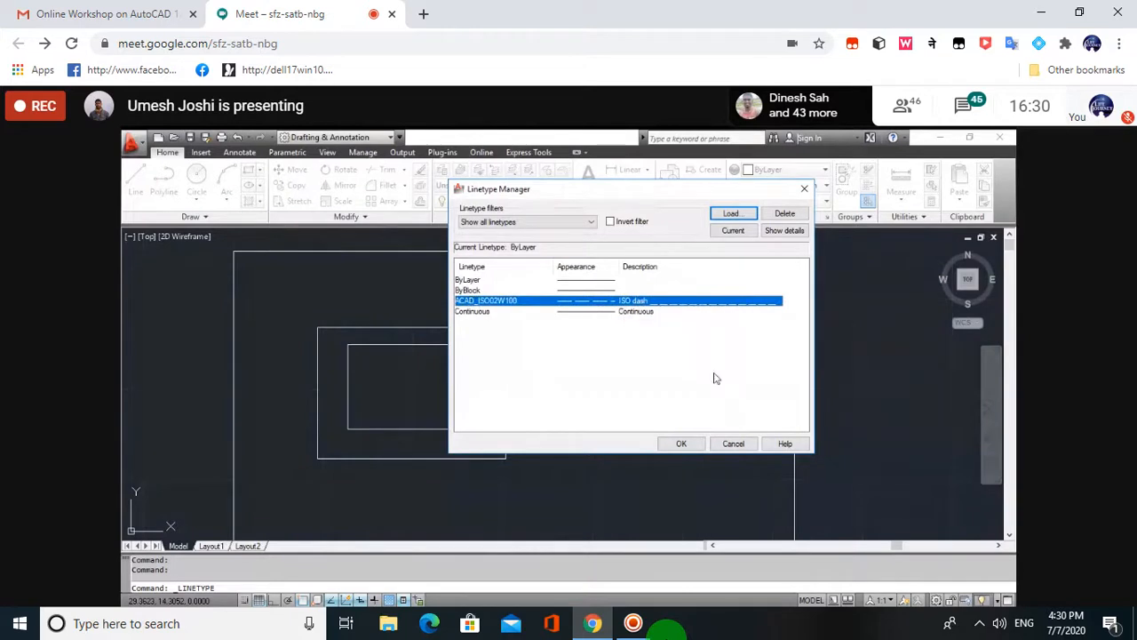
{"action": "left_click", "coordinate": [679, 442]}
- Window-select the right rectangle and give it the ACAD_ISO02W100 dashed linetype
{"action": "left_click", "coordinate": [710, 419]}
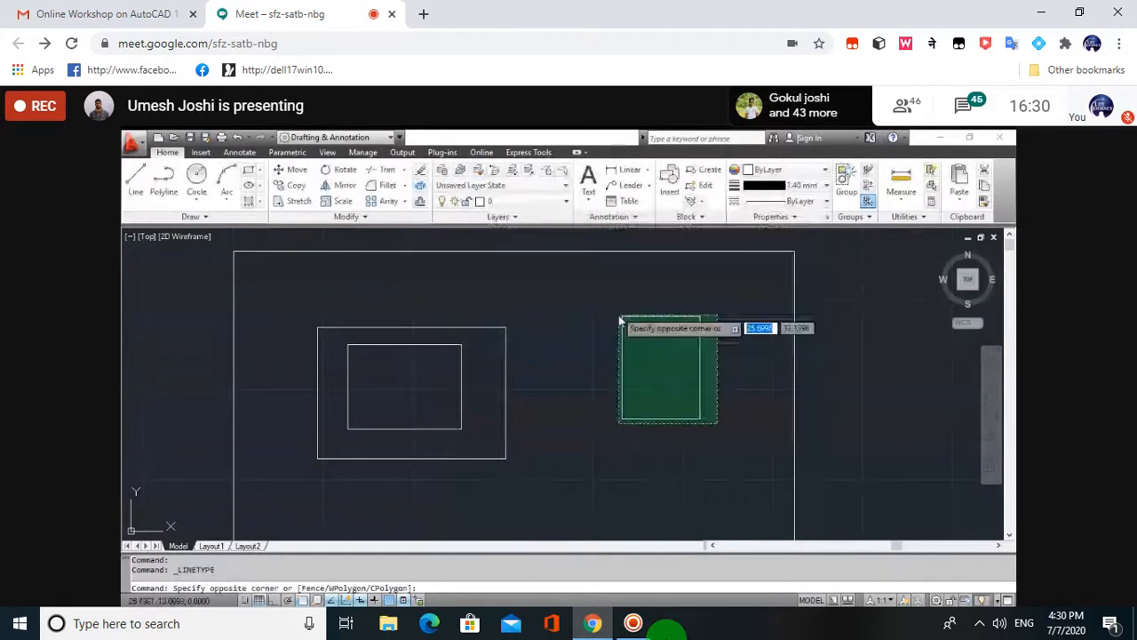
{"action": "left_click", "coordinate": [624, 308]}
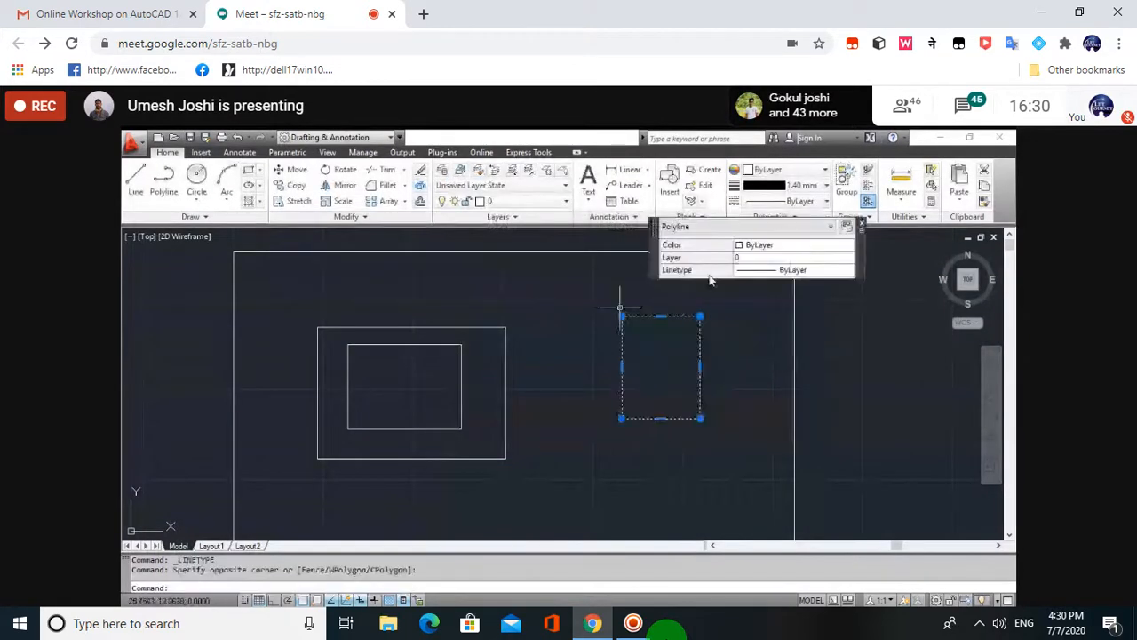
{"action": "left_click", "coordinate": [790, 201]}
{"action": "left_click", "coordinate": [793, 250]}
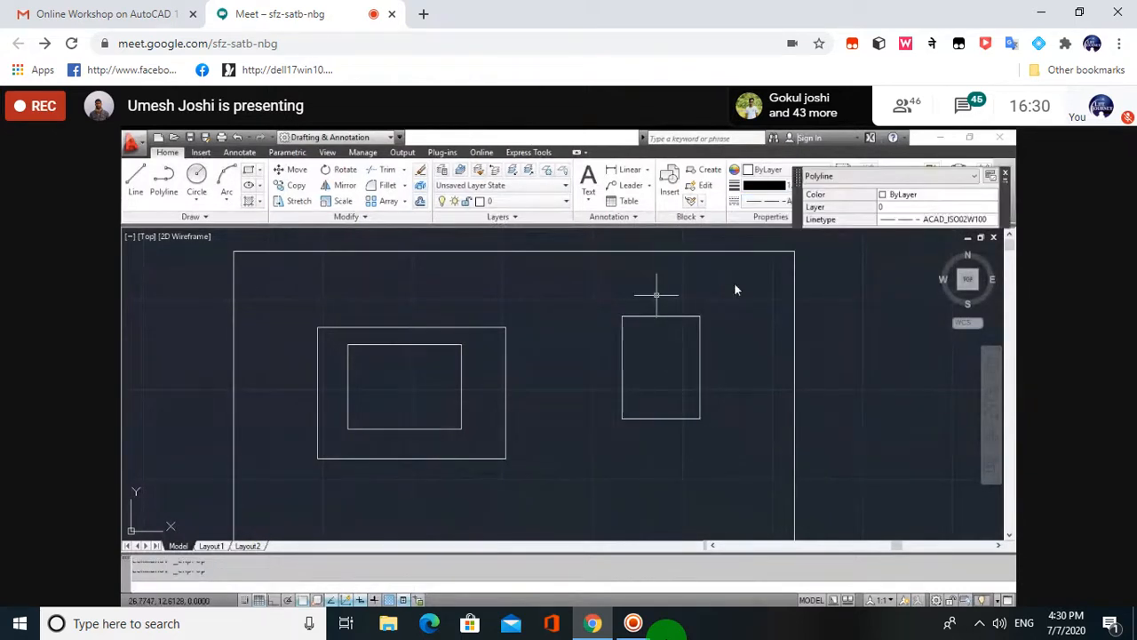
{"action": "scroll", "coordinate": [724, 381], "scroll_direction": "up", "scroll_amount": 3}
{"action": "key", "text": "Escape"}
- Zoom around the drawing and reopen the ribbon Linetype dropdown
{"action": "scroll", "coordinate": [723, 380], "scroll_direction": "up", "scroll_amount": 2}
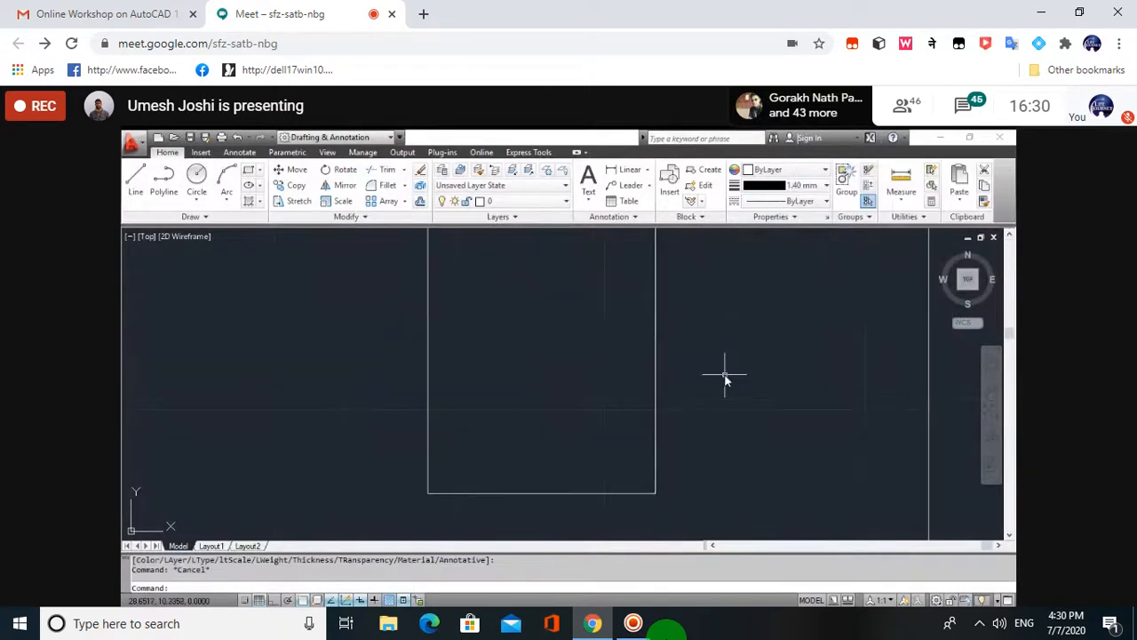
{"action": "scroll", "coordinate": [723, 380], "scroll_direction": "down", "scroll_amount": 2}
{"action": "scroll", "coordinate": [651, 316], "scroll_direction": "up", "scroll_amount": 1}
{"action": "scroll", "coordinate": [651, 316], "scroll_direction": "up", "scroll_amount": 1}
{"action": "scroll", "coordinate": [651, 315], "scroll_direction": "down", "scroll_amount": 3}
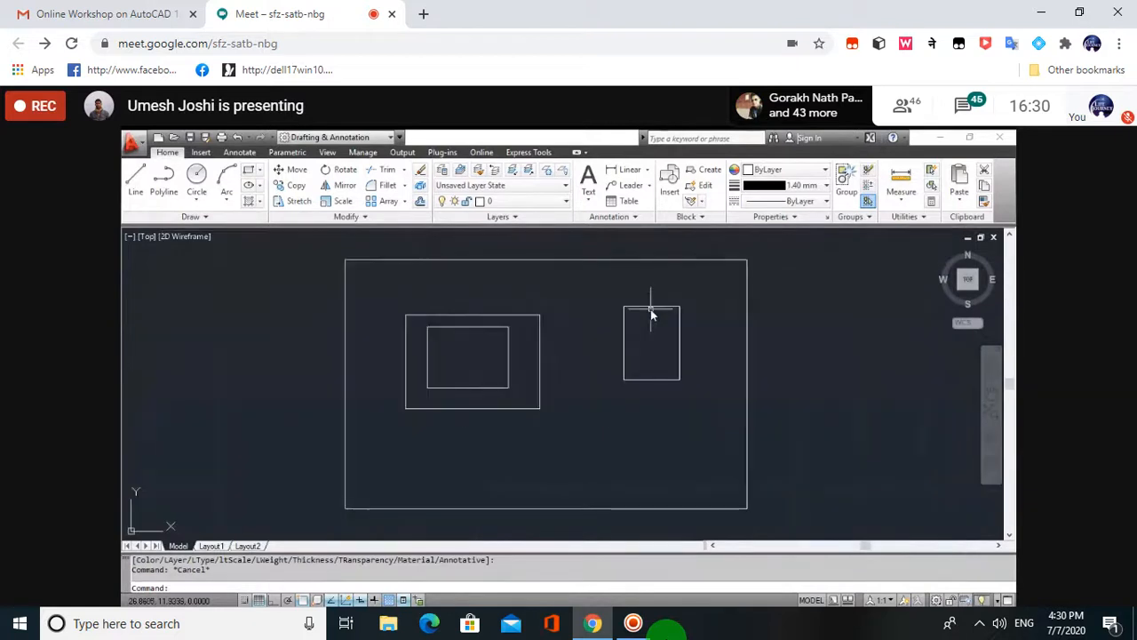
{"action": "scroll", "coordinate": [651, 314], "scroll_direction": "up", "scroll_amount": 3}
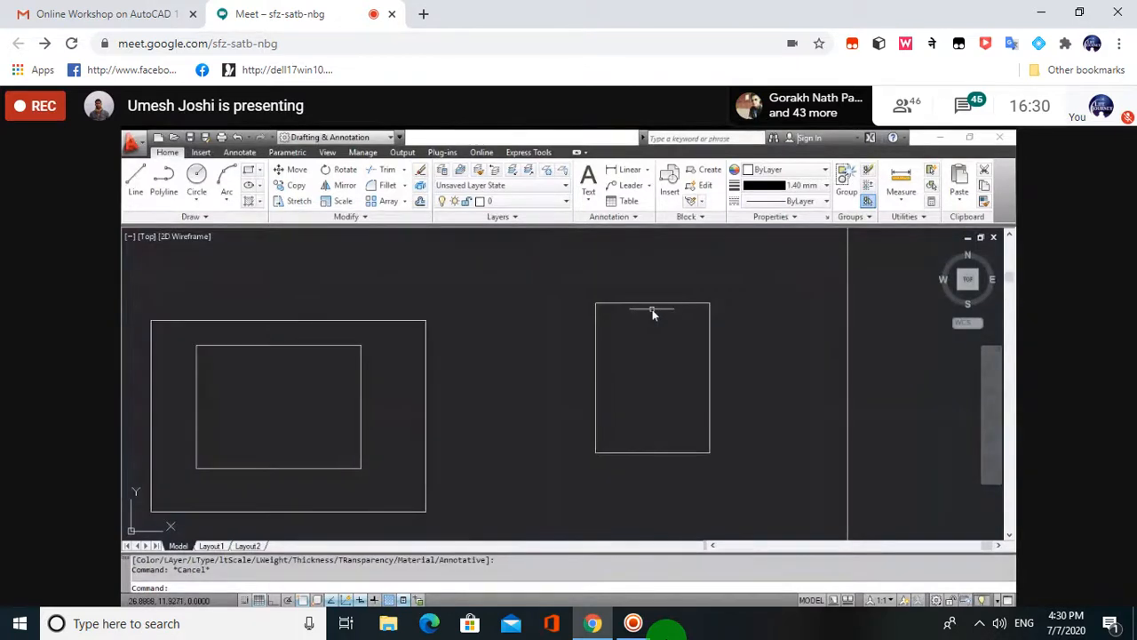
{"action": "left_click", "coordinate": [802, 203]}
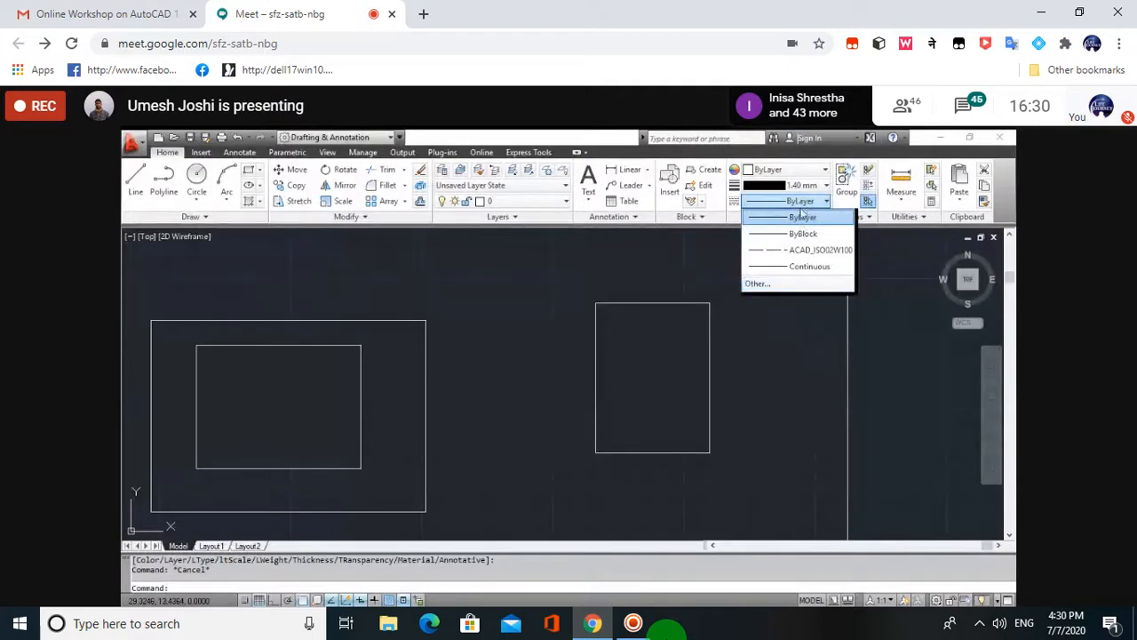
- In Linetype Manager details, change the Global scale factor to 0.25 and apply it
{"action": "left_click", "coordinate": [769, 284]}
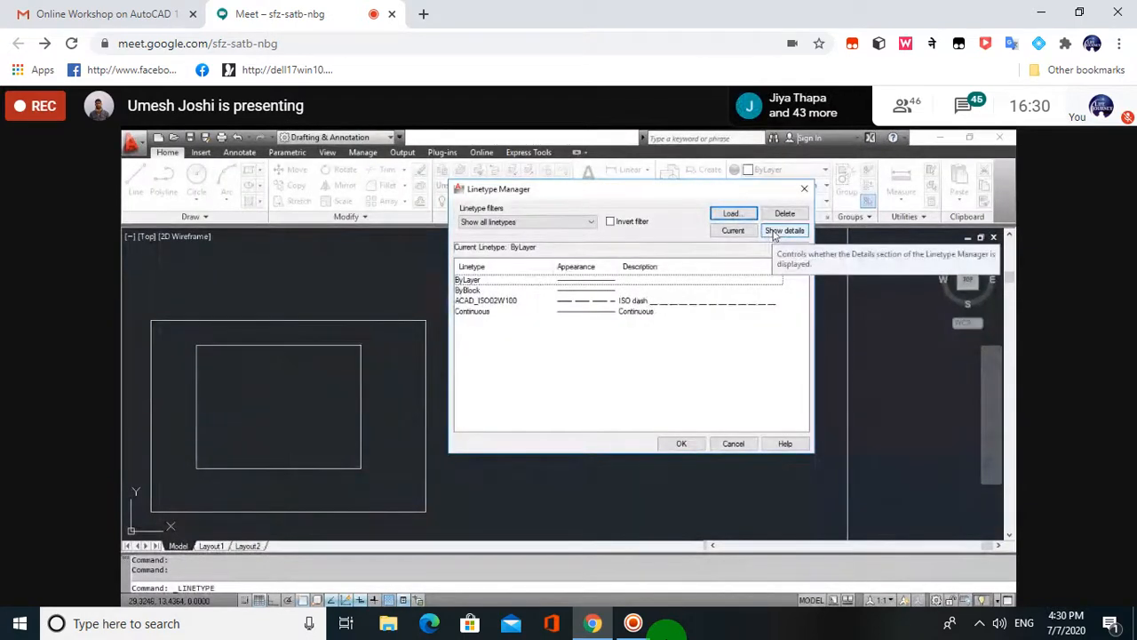
{"action": "left_click", "coordinate": [774, 232]}
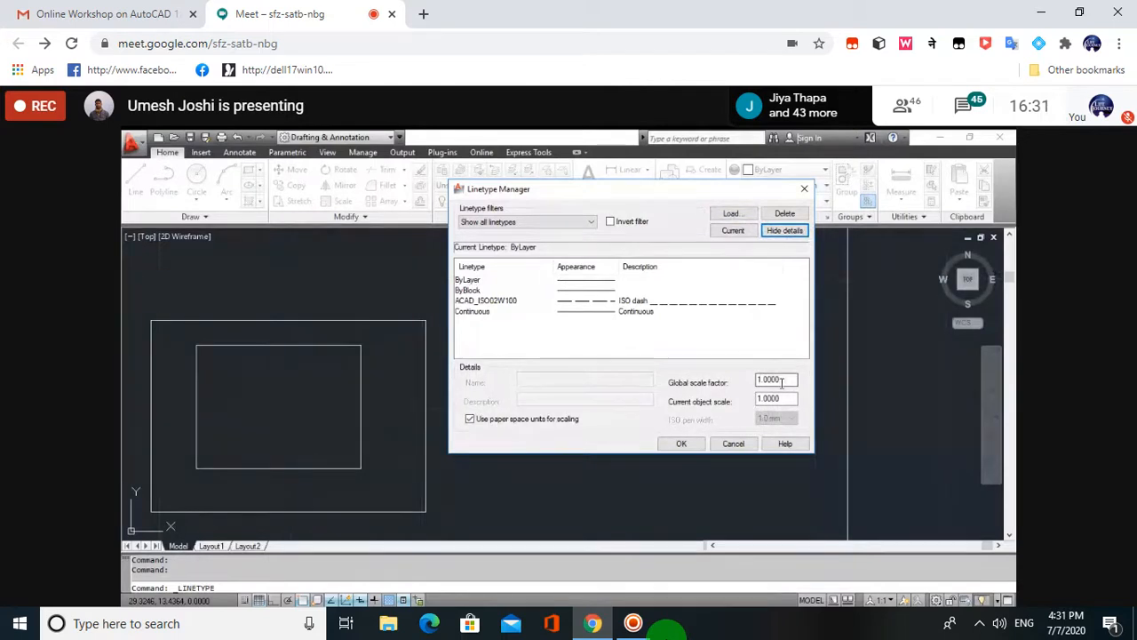
{"action": "double_click", "coordinate": [781, 381]}
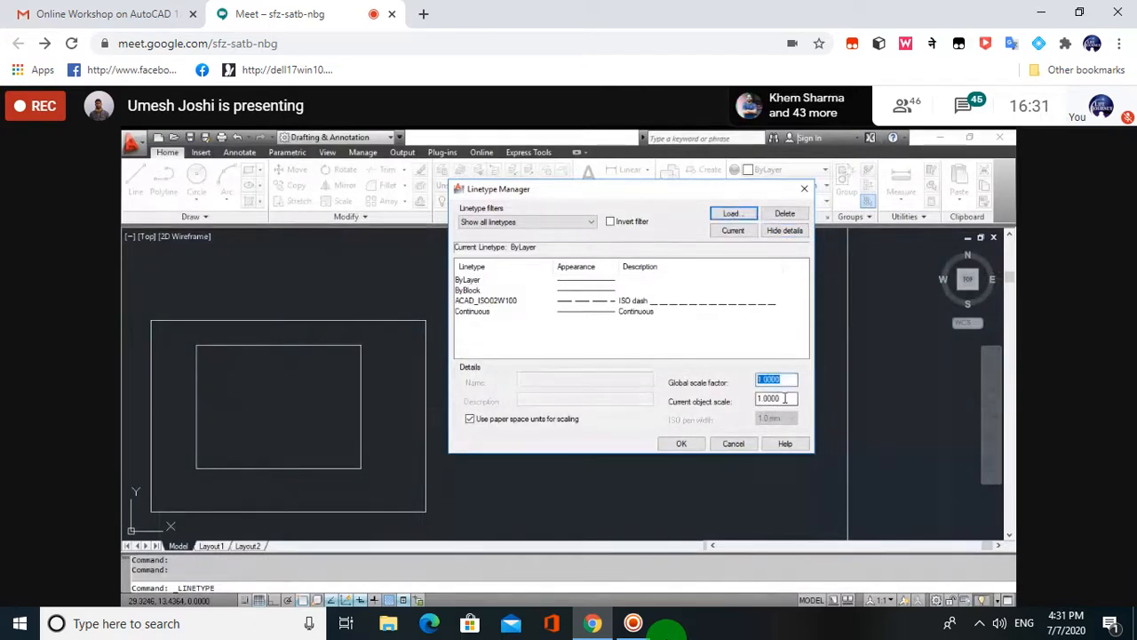
{"action": "double_click", "coordinate": [784, 399]}
{"action": "double_click", "coordinate": [754, 380]}
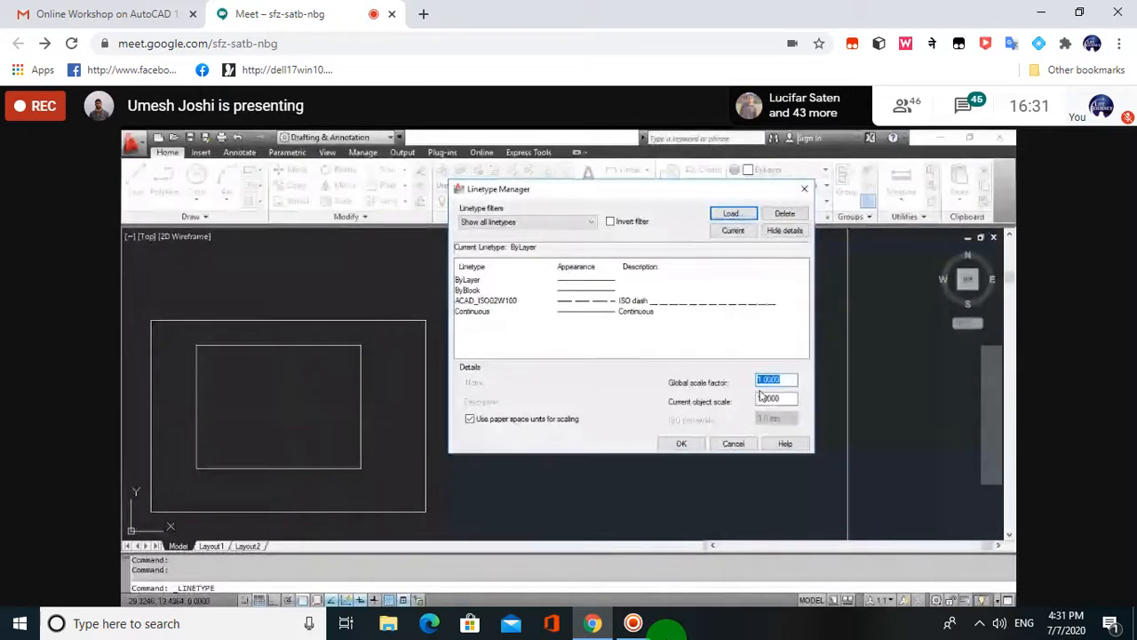
{"action": "type", "text": "0.25"}
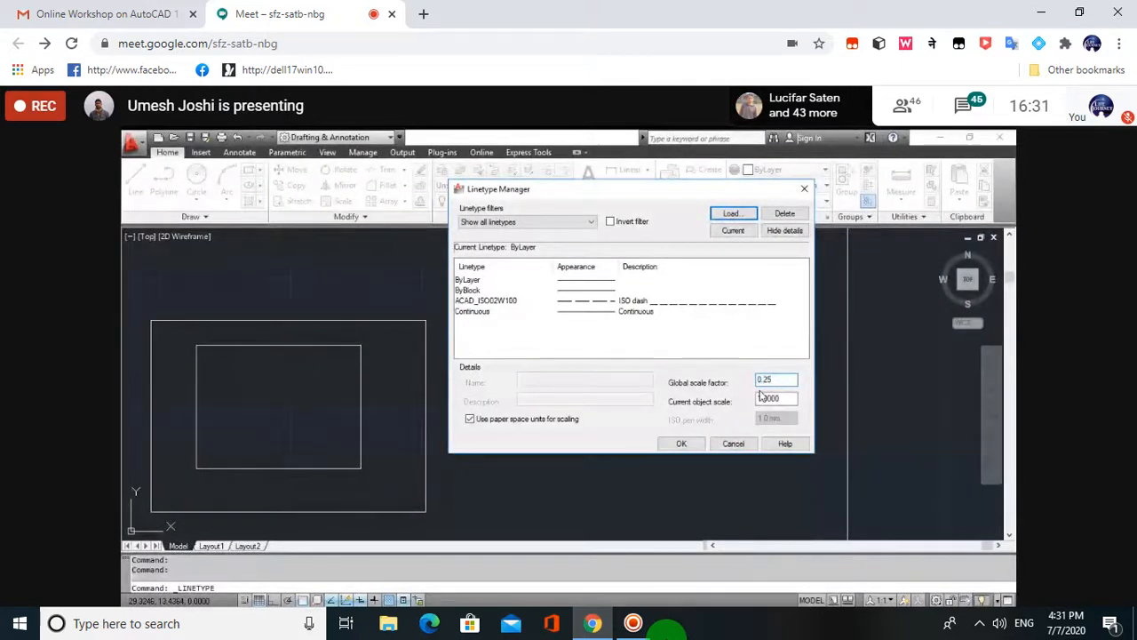
{"action": "left_click", "coordinate": [681, 443]}
{"action": "scroll", "coordinate": [674, 355], "scroll_direction": "up", "scroll_amount": 3}
{"action": "scroll", "coordinate": [673, 358], "scroll_direction": "down", "scroll_amount": 5}
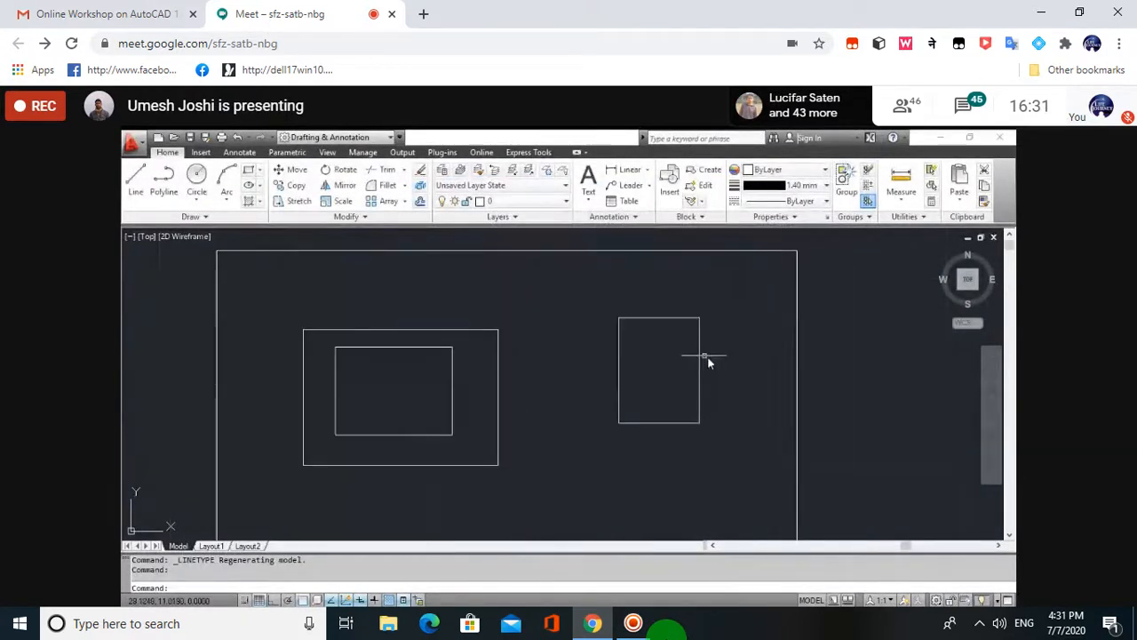
- Select the dashed right rectangle and enter 0.125 at the LTSCALE prompt
{"action": "left_click", "coordinate": [734, 423]}
{"action": "left_click", "coordinate": [604, 310]}
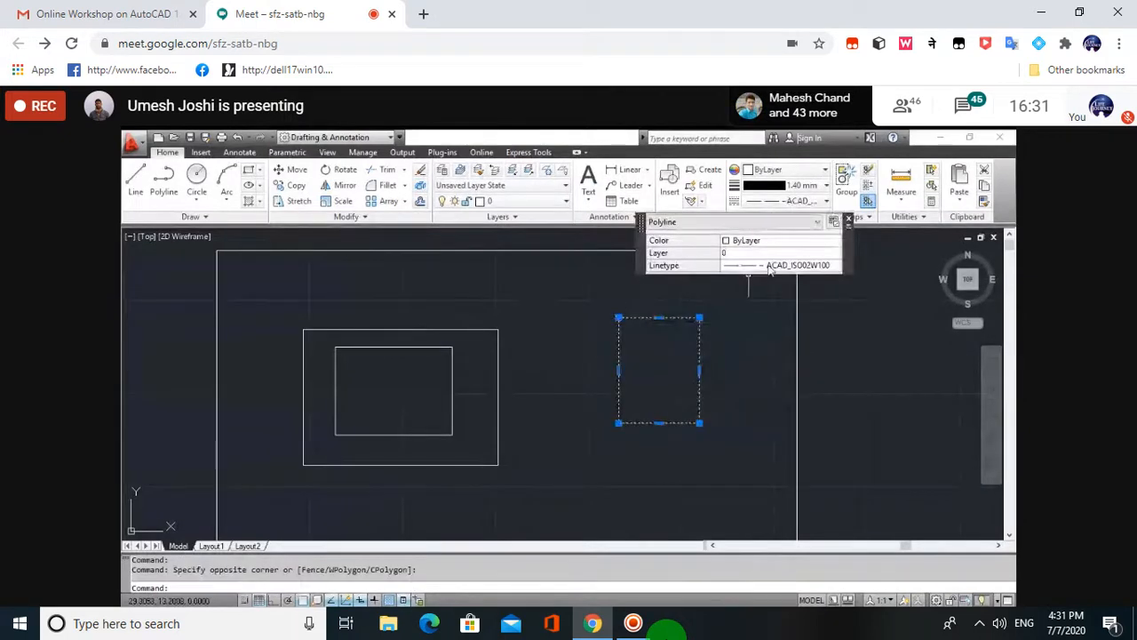
{"action": "key", "text": "Escape"}
{"action": "left_click", "coordinate": [731, 445]}
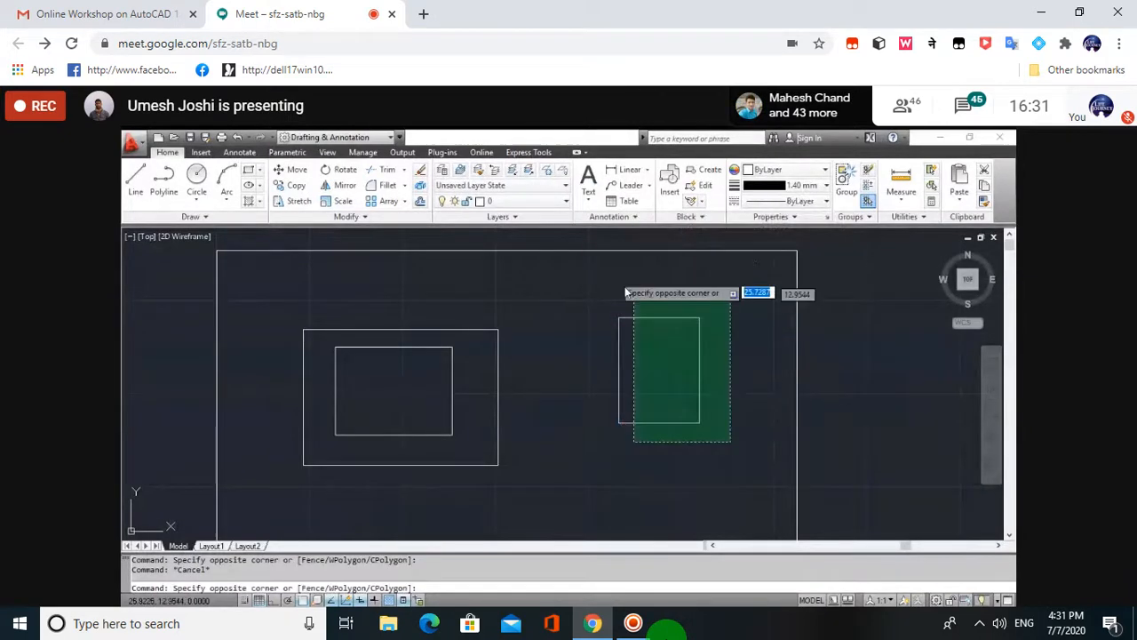
{"action": "left_click", "coordinate": [609, 275]}
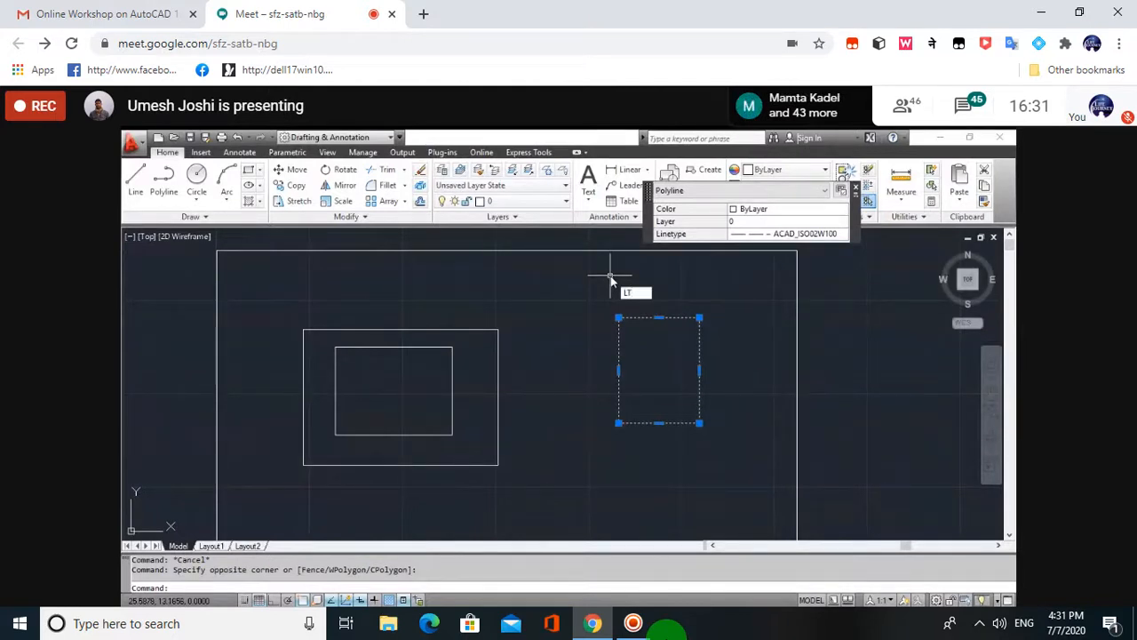
{"action": "type", "text": "LTSc"}
{"action": "key", "text": "Return"}
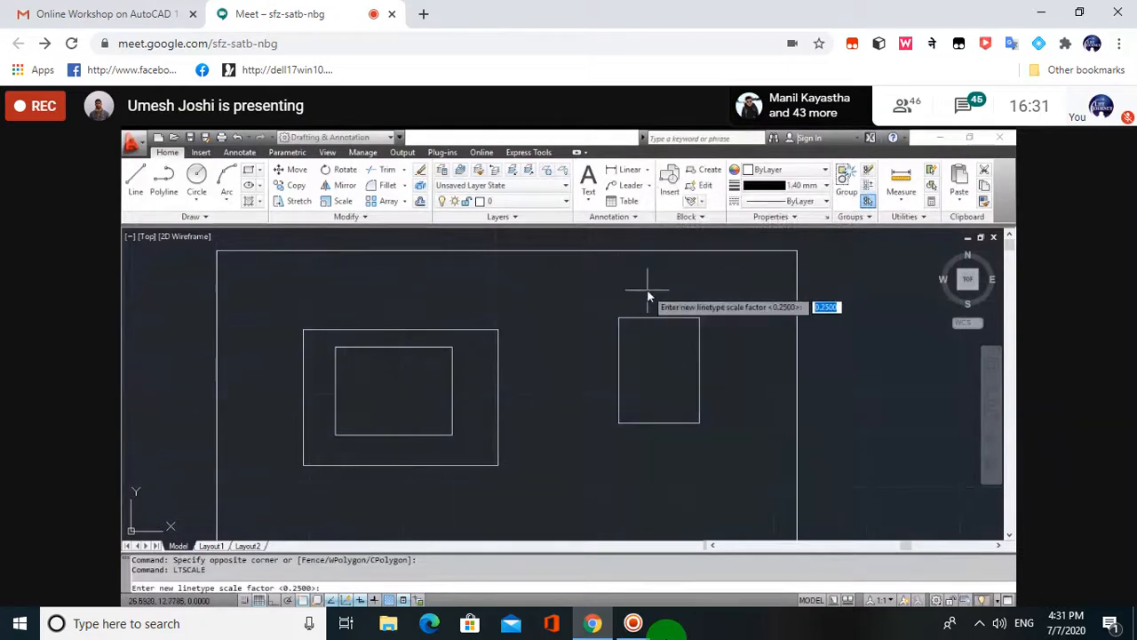
{"action": "type", "text": "0"}
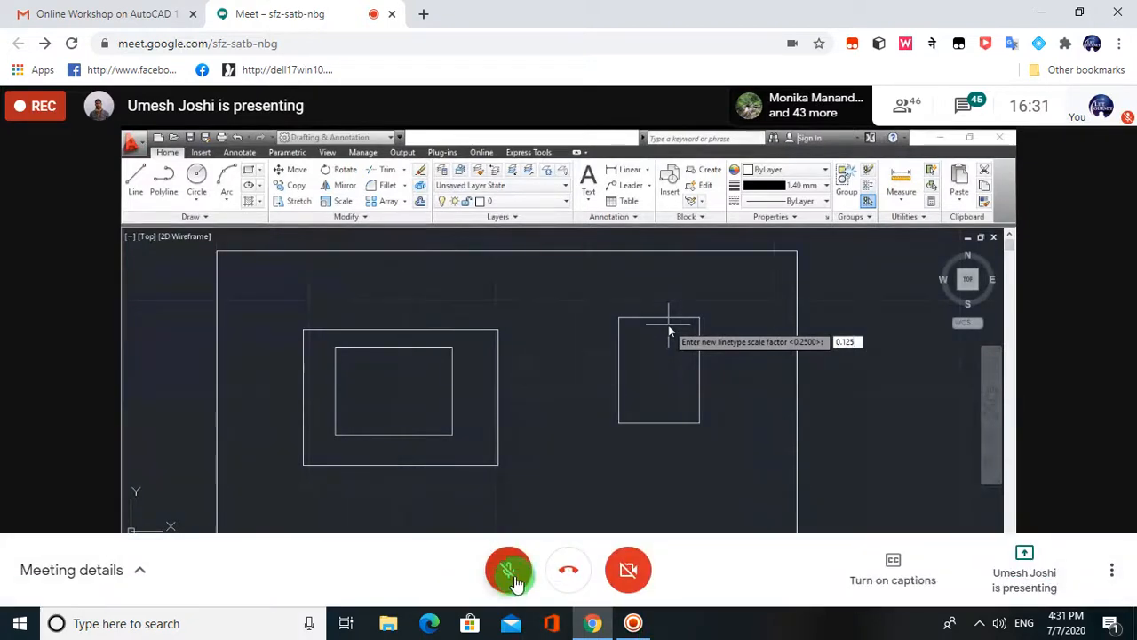
- Unmute the meeting microphone, then mute it again
{"action": "left_click", "coordinate": [511, 573]}
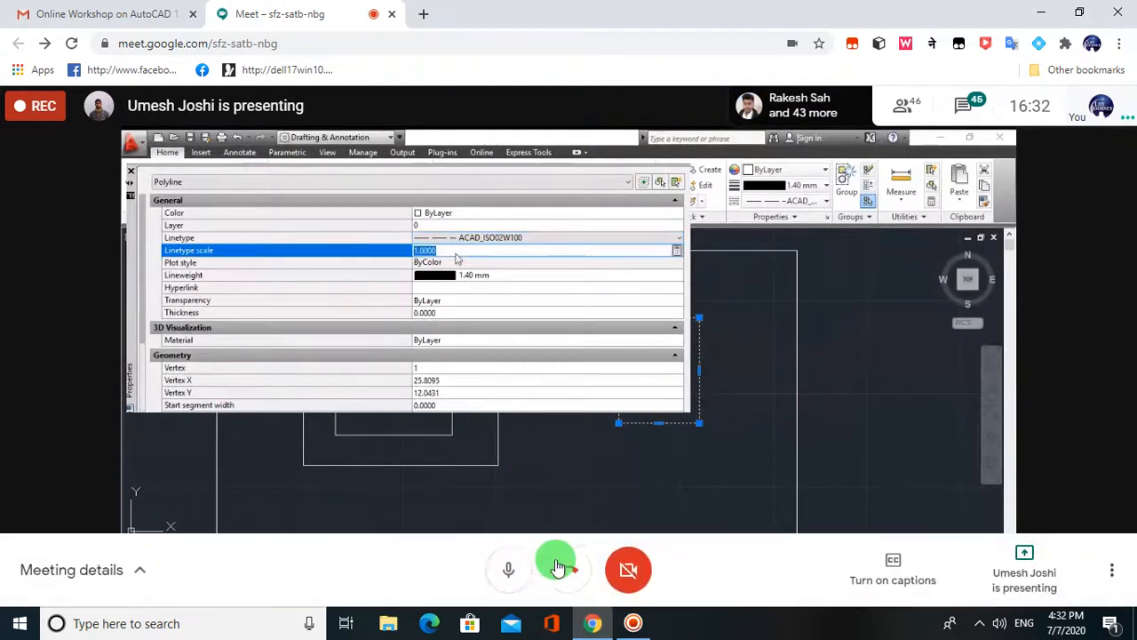
{"action": "left_click", "coordinate": [508, 570]}
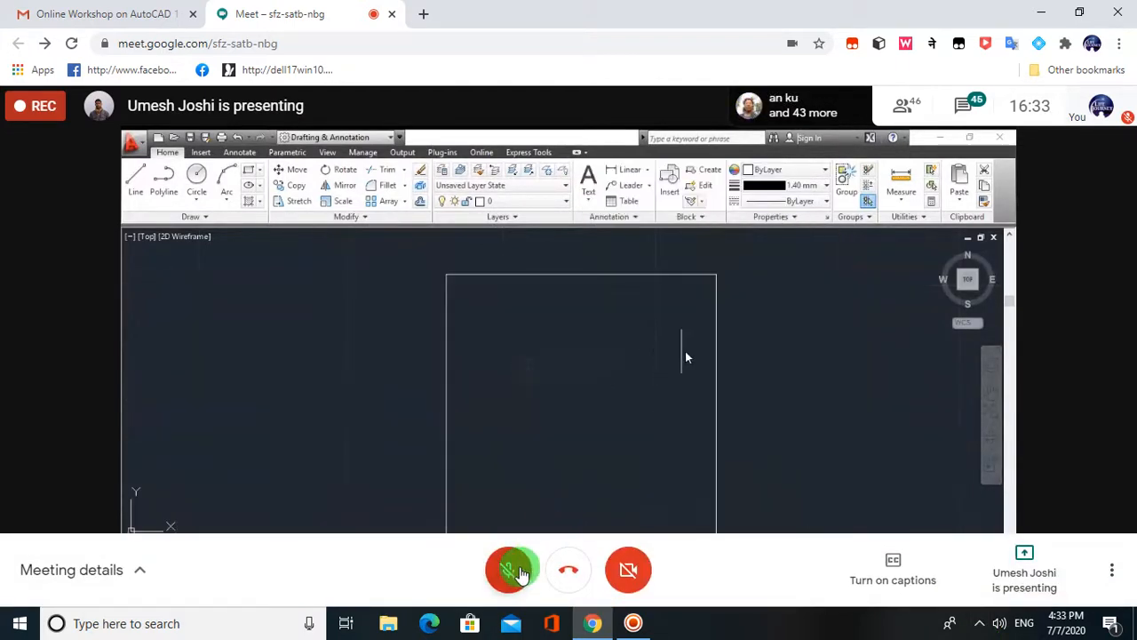
- Unmute the meeting microphone
{"action": "left_click", "coordinate": [508, 569]}
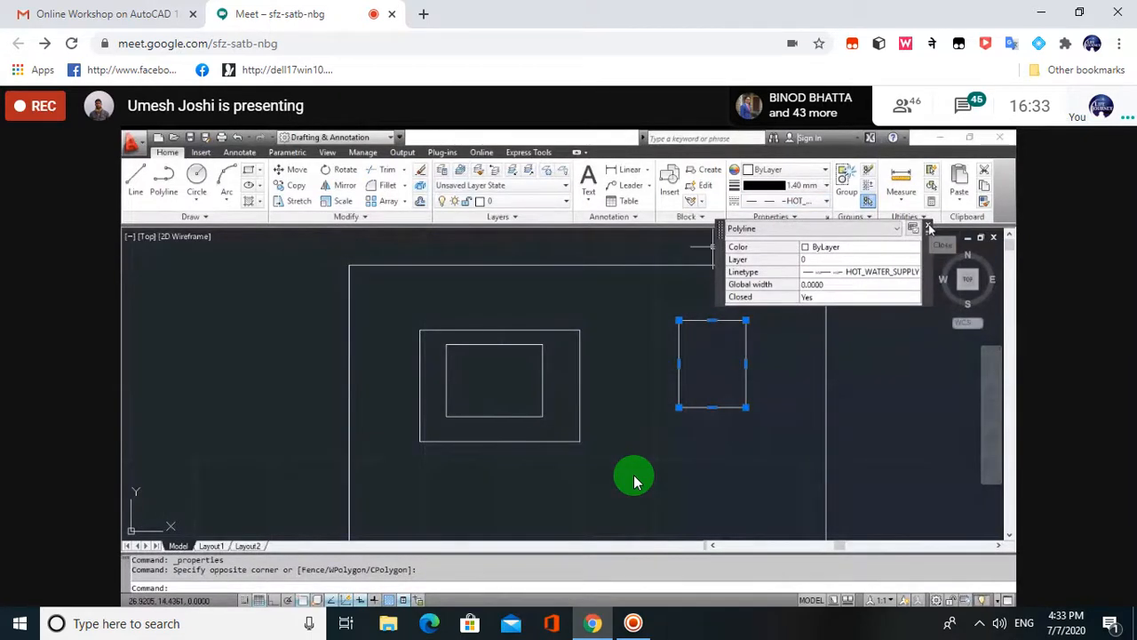
- Mute the meeting microphone
{"action": "left_click", "coordinate": [510, 572]}
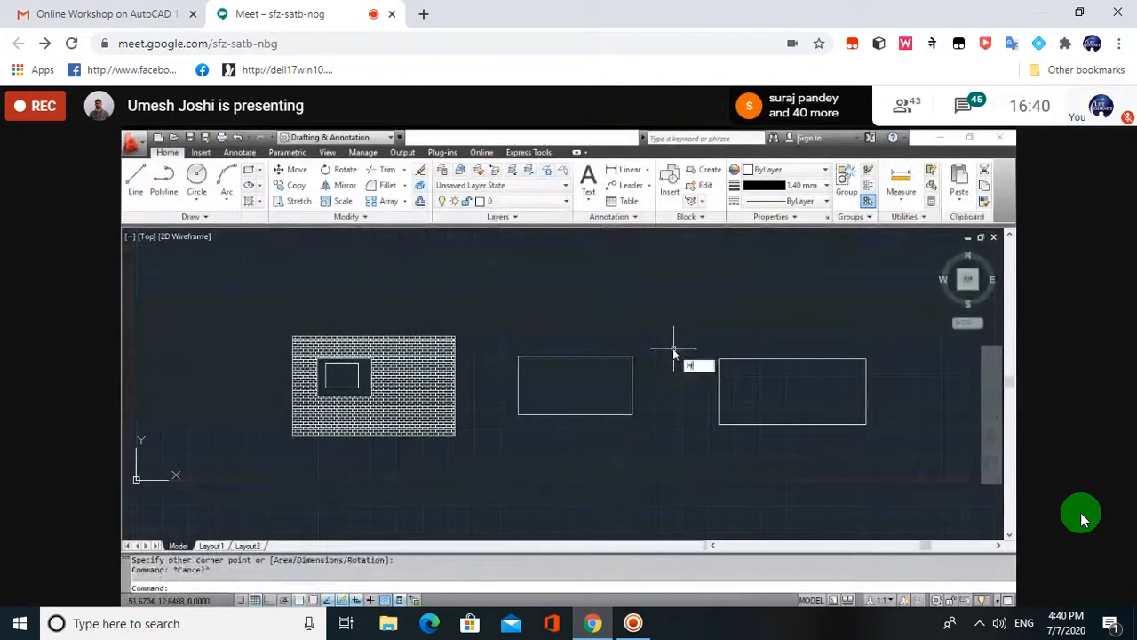
- Hatch inside the middle and right rectangles with BRICK, then select it and expand Hatch Editor Options
{"action": "key", "text": "Return"}
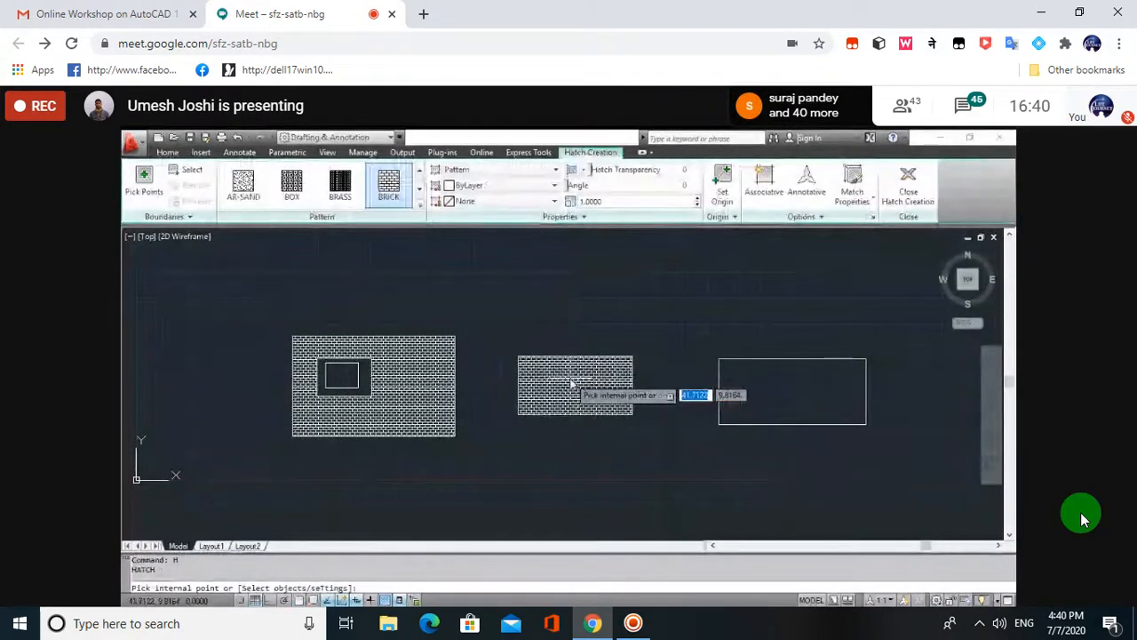
{"action": "left_click", "coordinate": [573, 383]}
{"action": "left_click", "coordinate": [780, 395]}
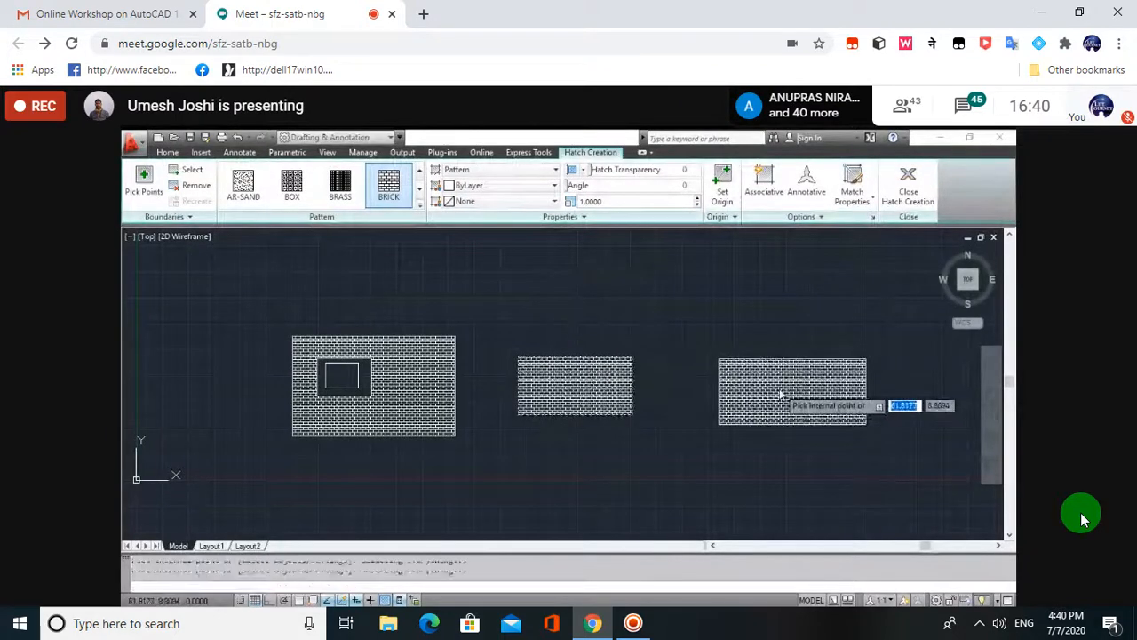
{"action": "key", "text": "Escape"}
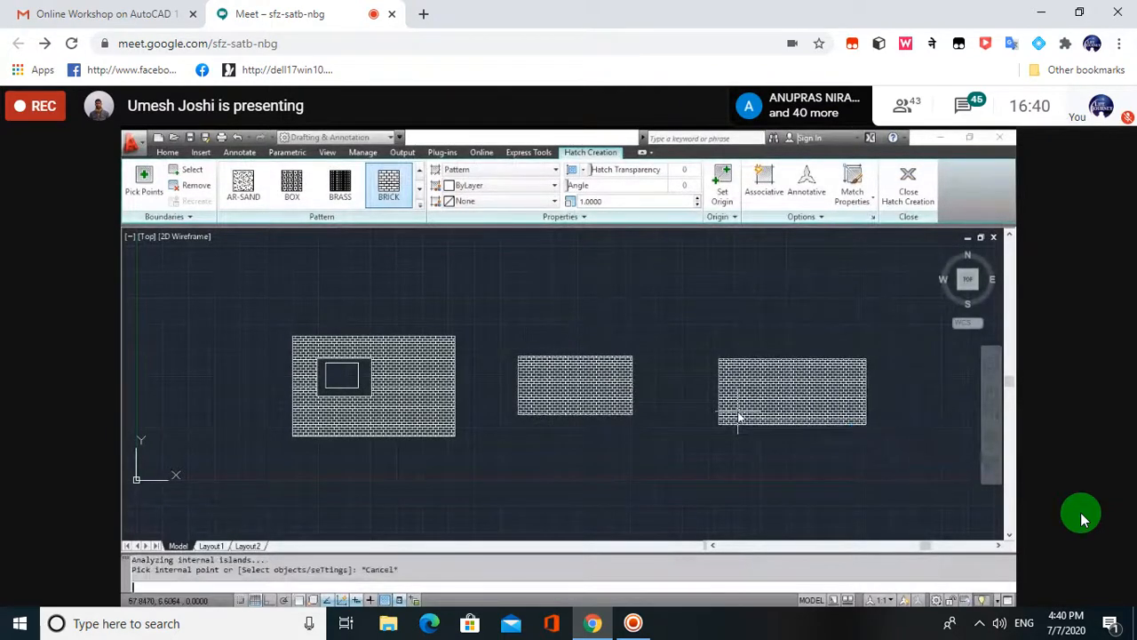
{"action": "left_click", "coordinate": [769, 406]}
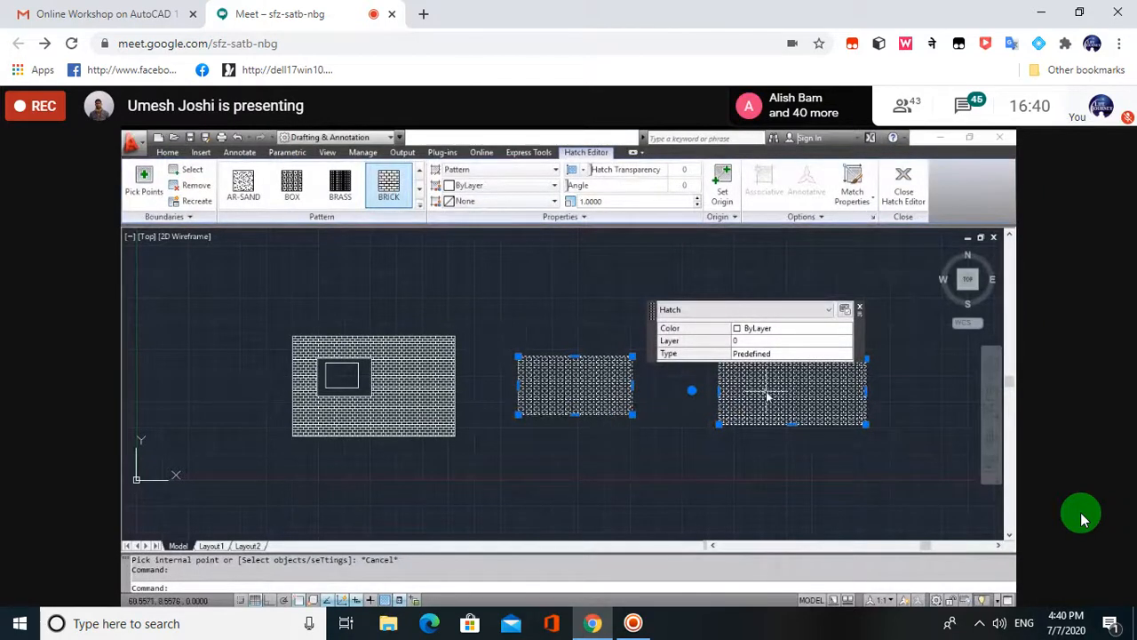
{"action": "left_click", "coordinate": [823, 219]}
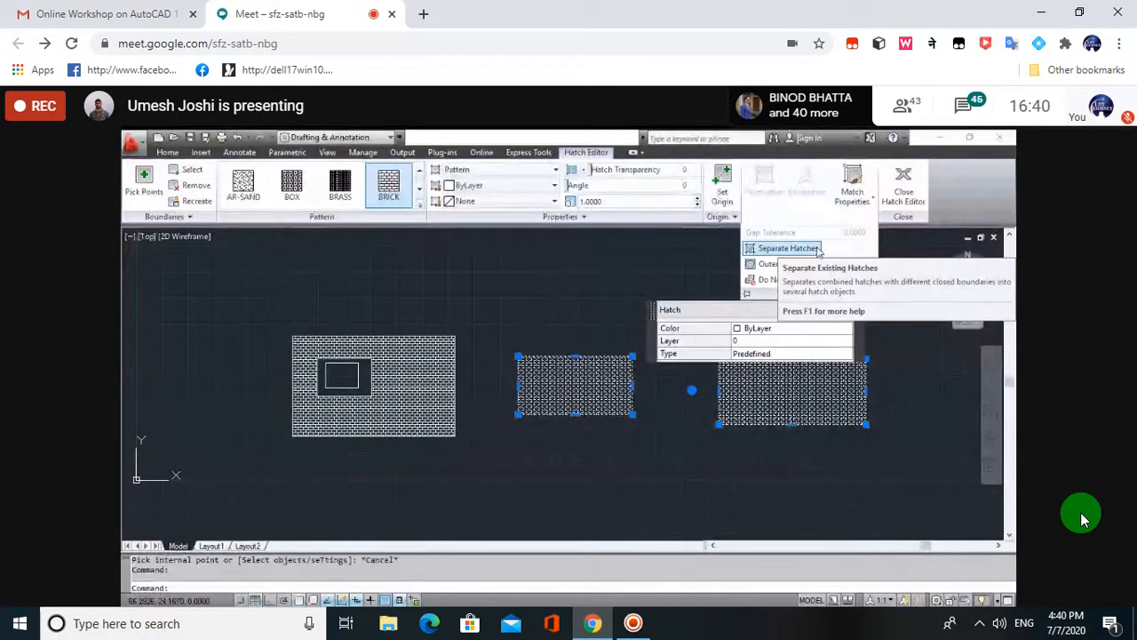
- Split the combined BRICK hatch into separate hatches, then select the right one to verify it stands alone
{"action": "left_click", "coordinate": [815, 249]}
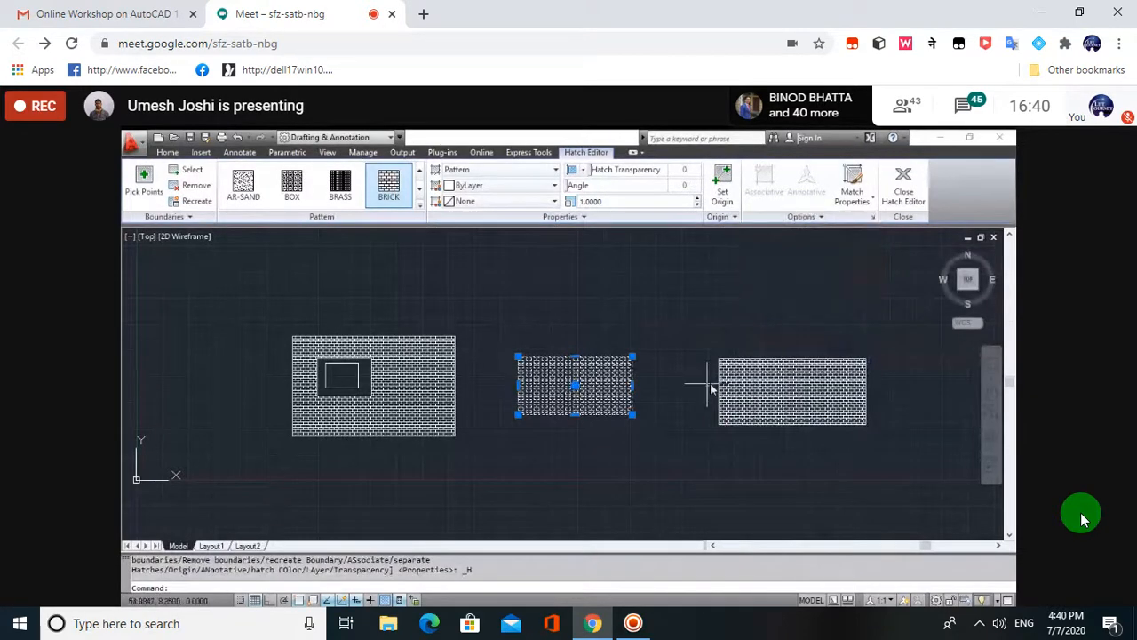
{"action": "key", "text": "Escape"}
{"action": "left_click", "coordinate": [772, 389]}
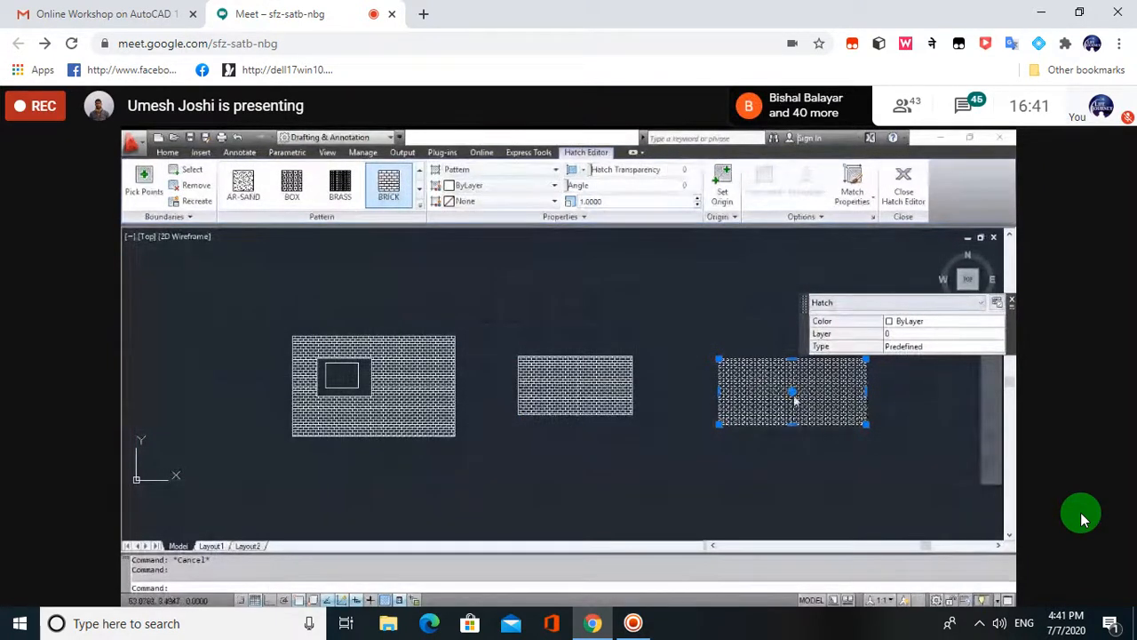
- Inspect the middle hatch and try a new hatch pick inside the middle rectangle, then cancel
{"action": "key", "text": "Escape"}
{"action": "left_click", "coordinate": [613, 384]}
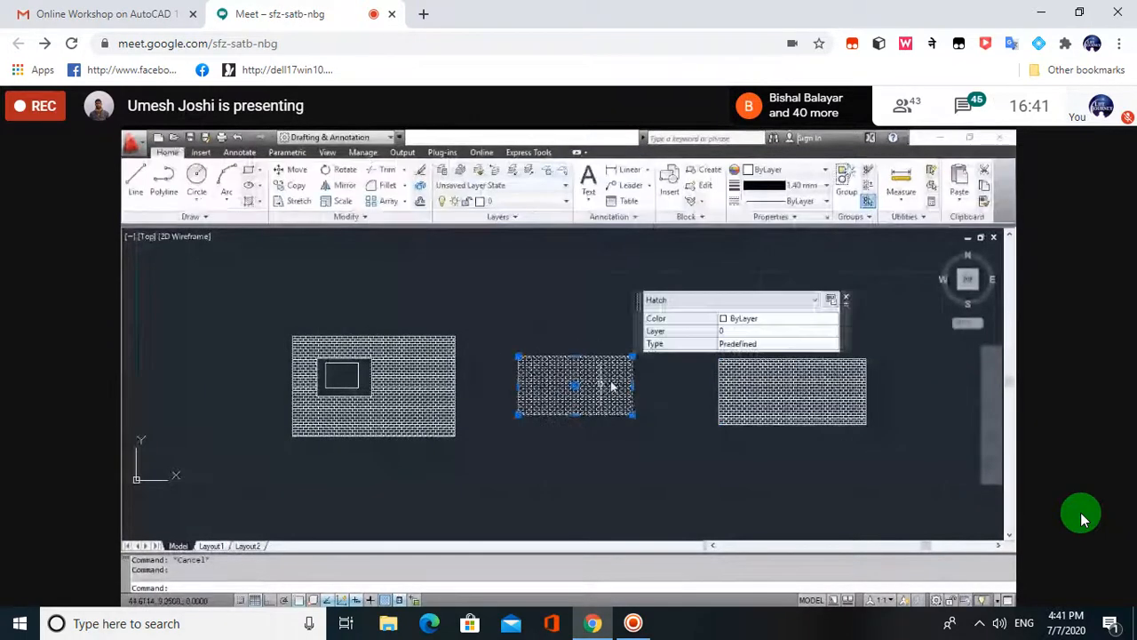
{"action": "key", "text": "Escape"}
{"action": "key", "text": "h"}
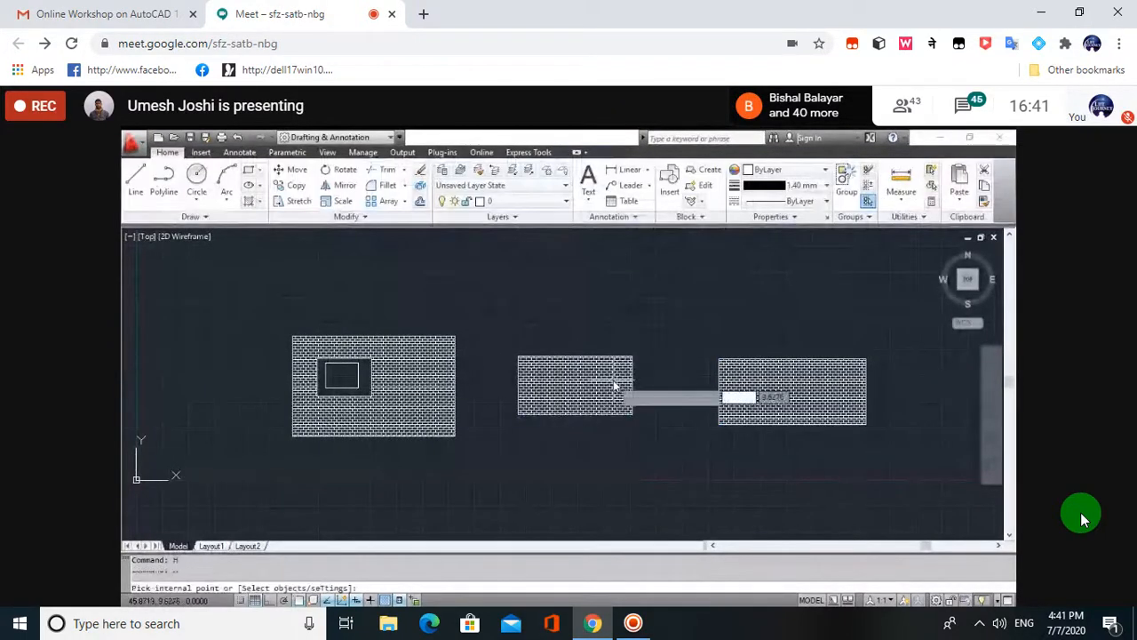
{"action": "key", "text": "Return"}
{"action": "left_click", "coordinate": [576, 395]}
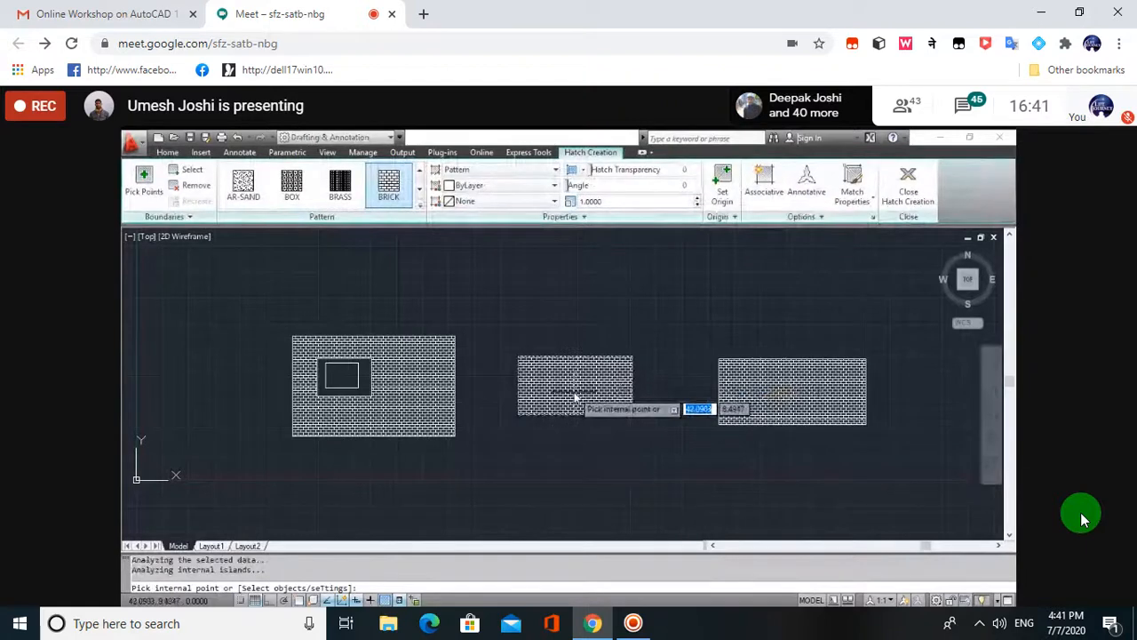
{"action": "key", "text": "Escape"}
- Try changing the middle hatch's Associative property and dismiss the not-applicable error
{"action": "left_click", "coordinate": [630, 397]}
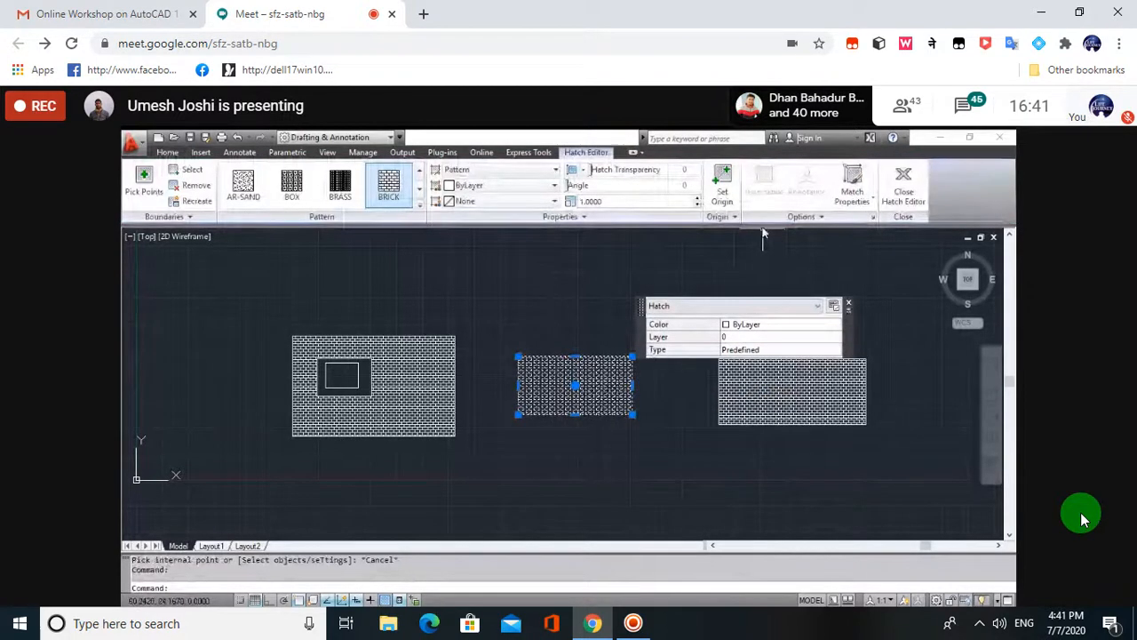
{"action": "key", "text": "Escape"}
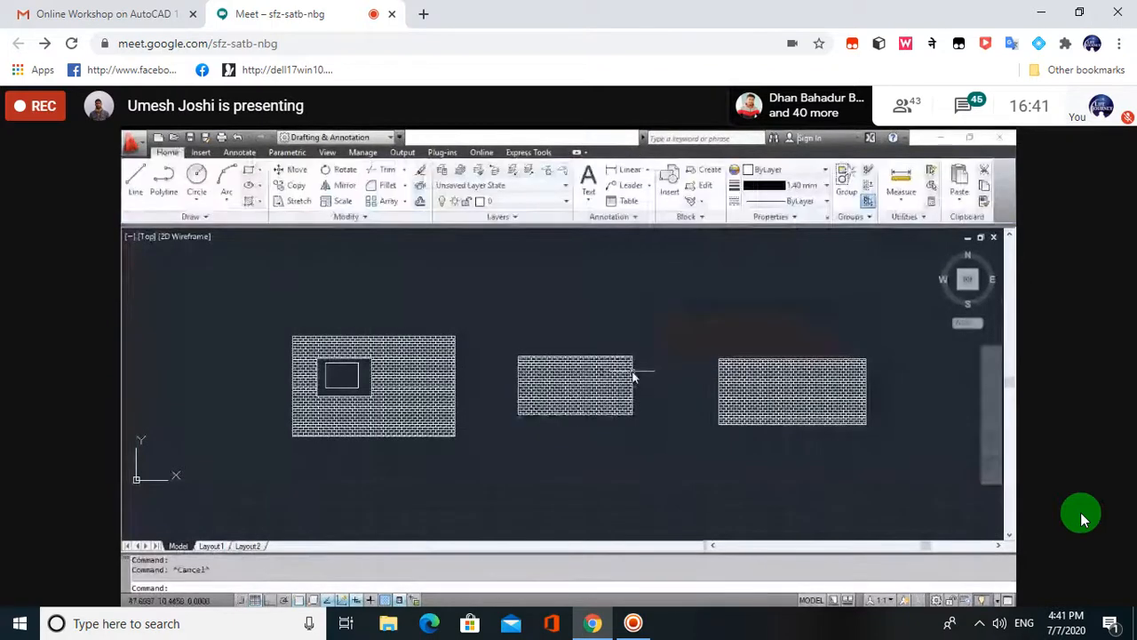
{"action": "left_click", "coordinate": [592, 380]}
{"action": "mouse_move", "coordinate": [837, 317]}
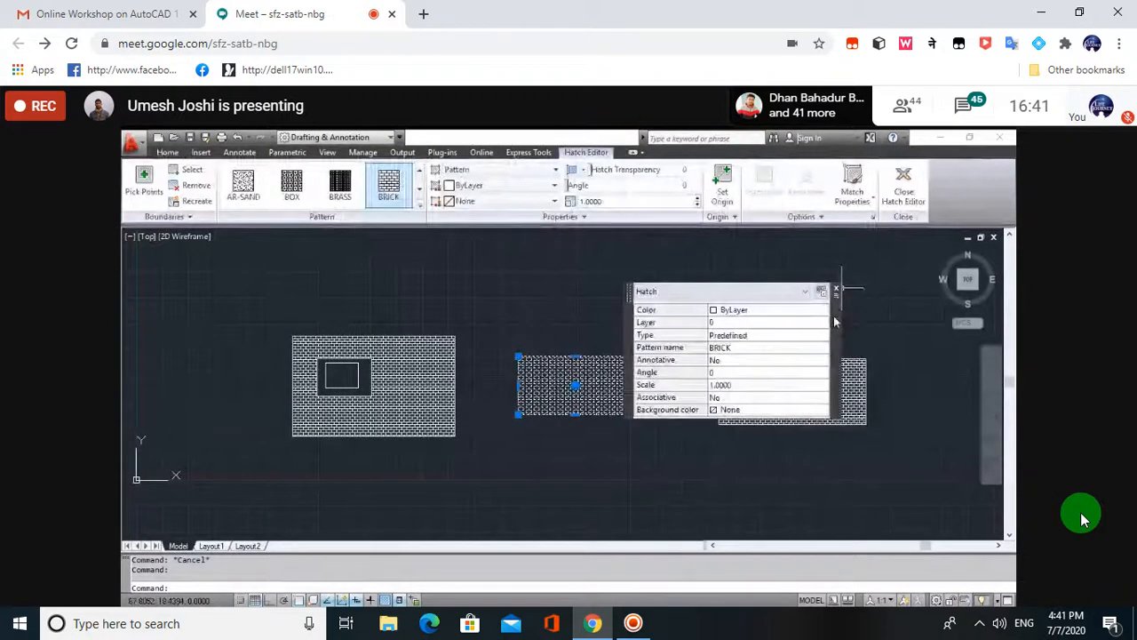
{"action": "left_click", "coordinate": [763, 397]}
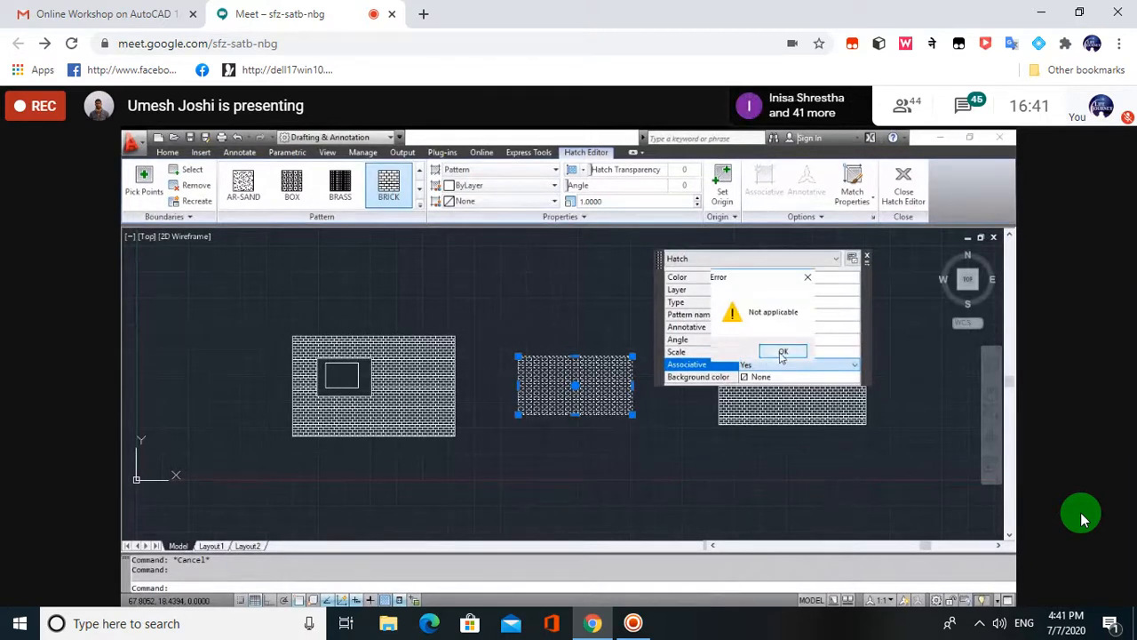
{"action": "left_click", "coordinate": [781, 352]}
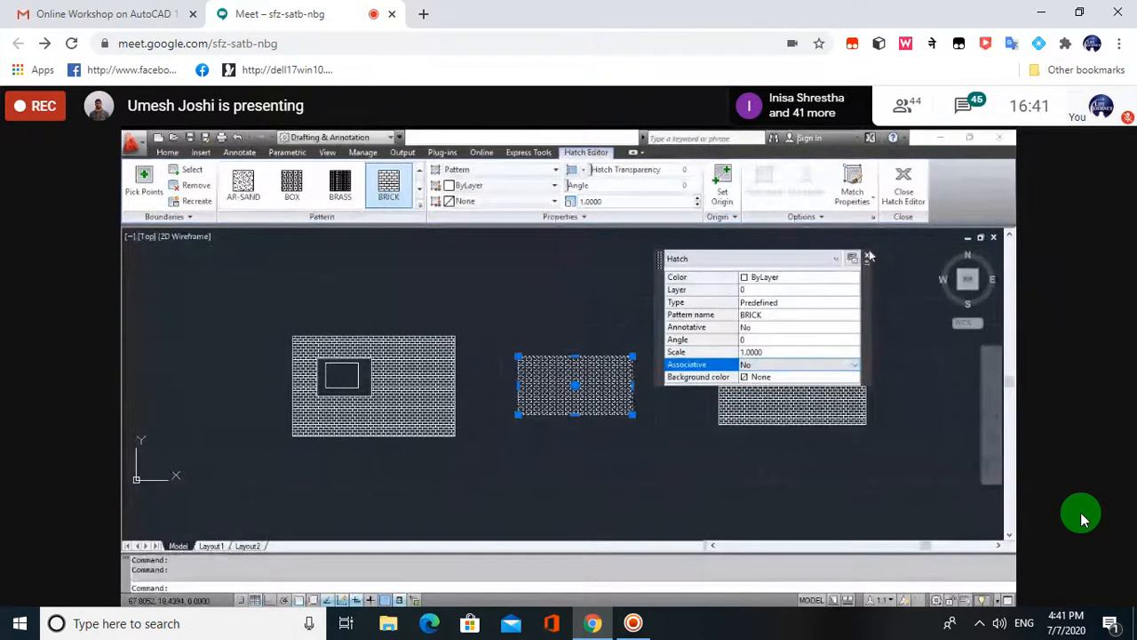
{"action": "key", "text": "Escape"}
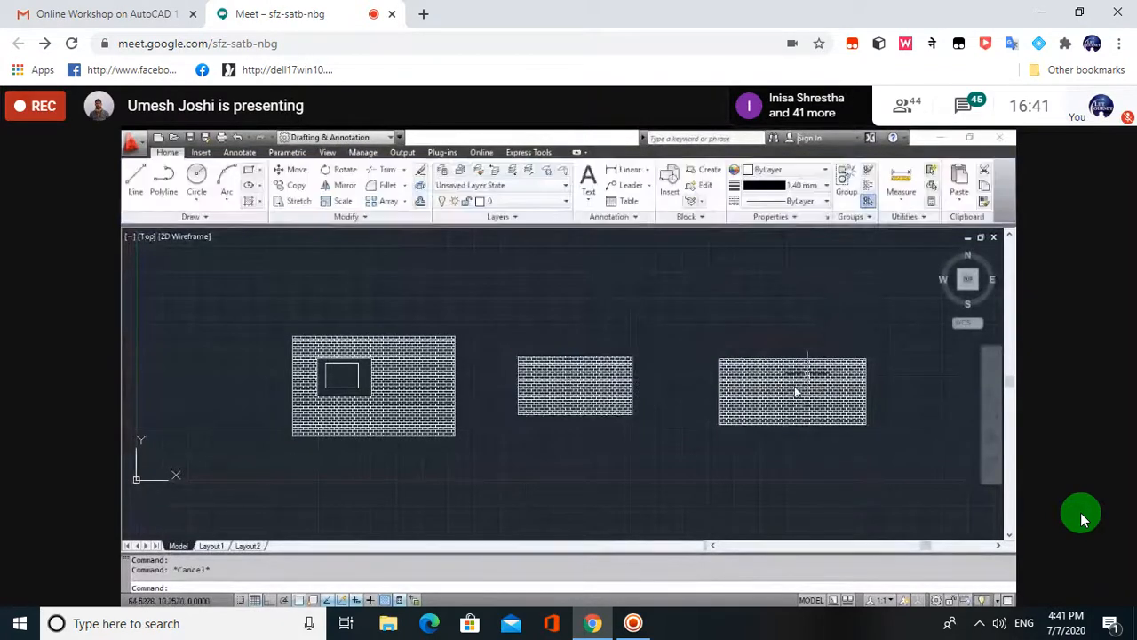
- Delete the right rectangle's hatch, refill it with BRICK, and confirm scale 1.0000
{"action": "left_click", "coordinate": [793, 391]}
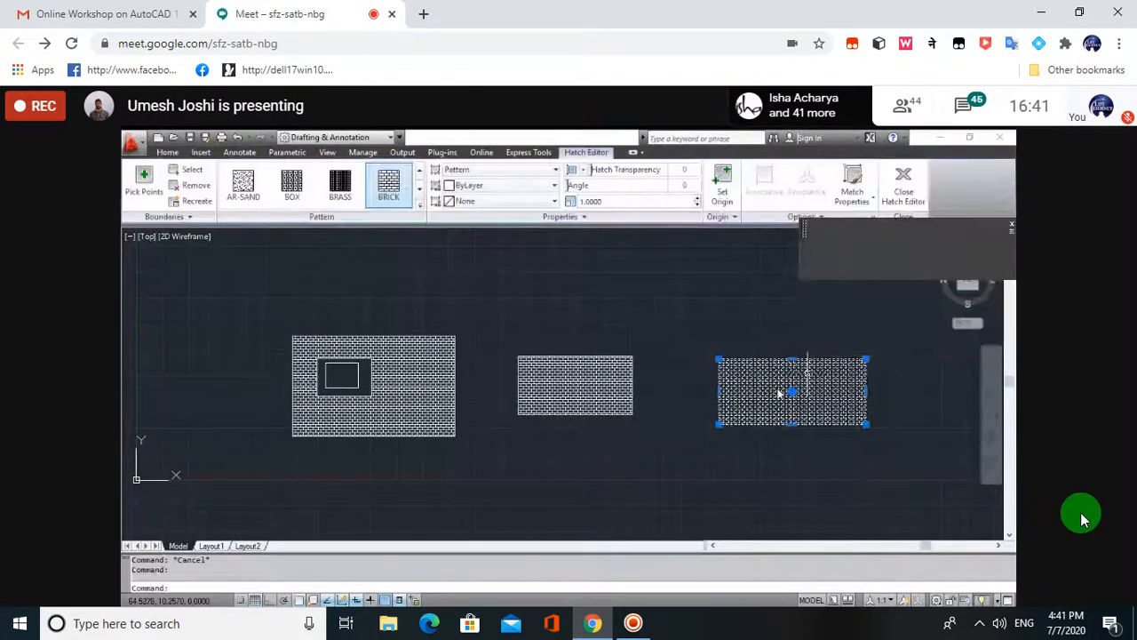
{"action": "key", "text": "Delete"}
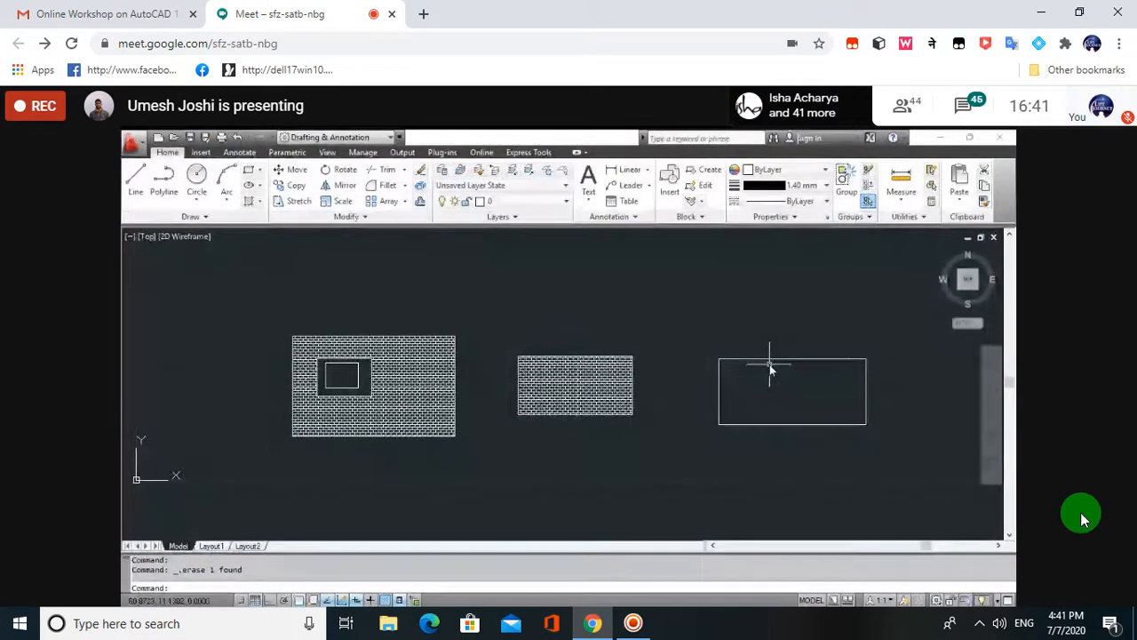
{"action": "type", "text": "h"}
{"action": "key", "text": "Return"}
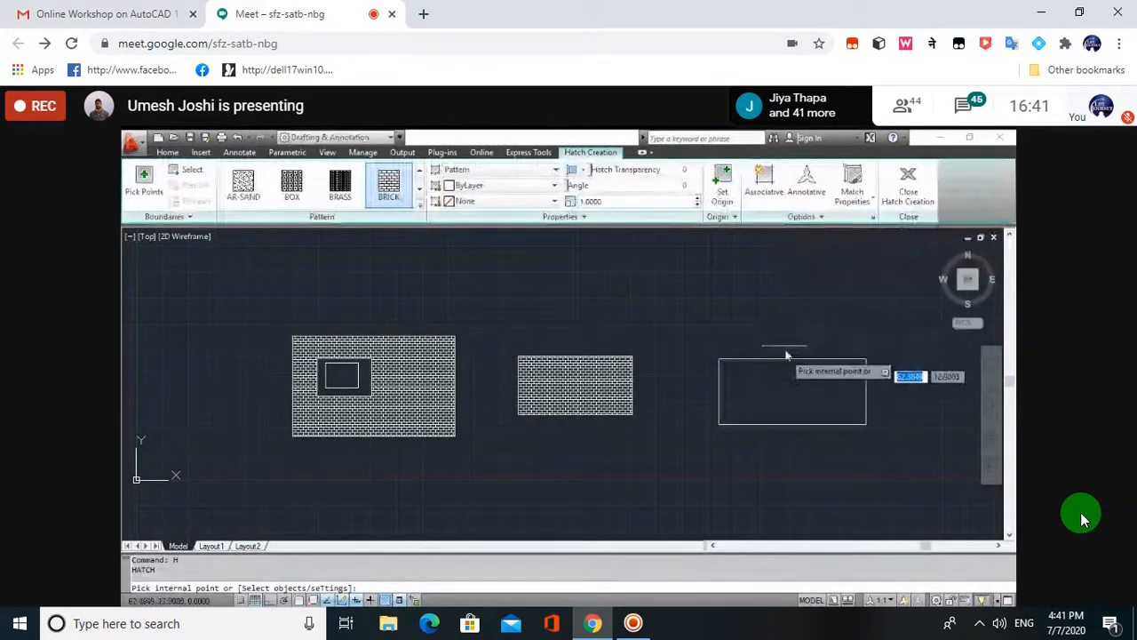
{"action": "left_click", "coordinate": [787, 383]}
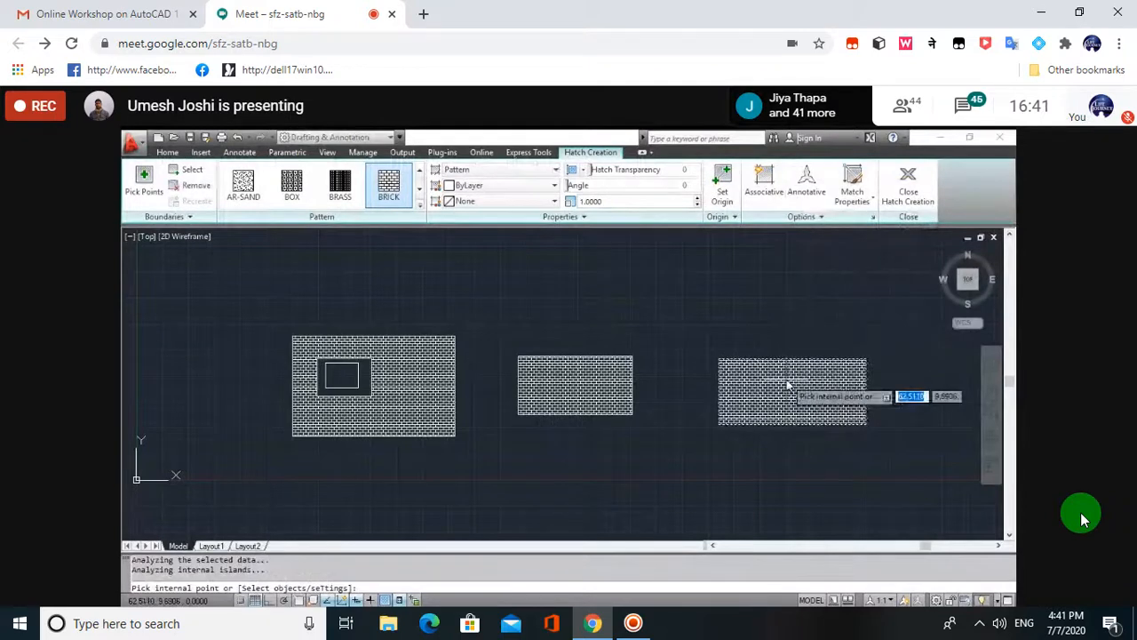
{"action": "key", "text": "Escape"}
{"action": "left_click", "coordinate": [788, 384]}
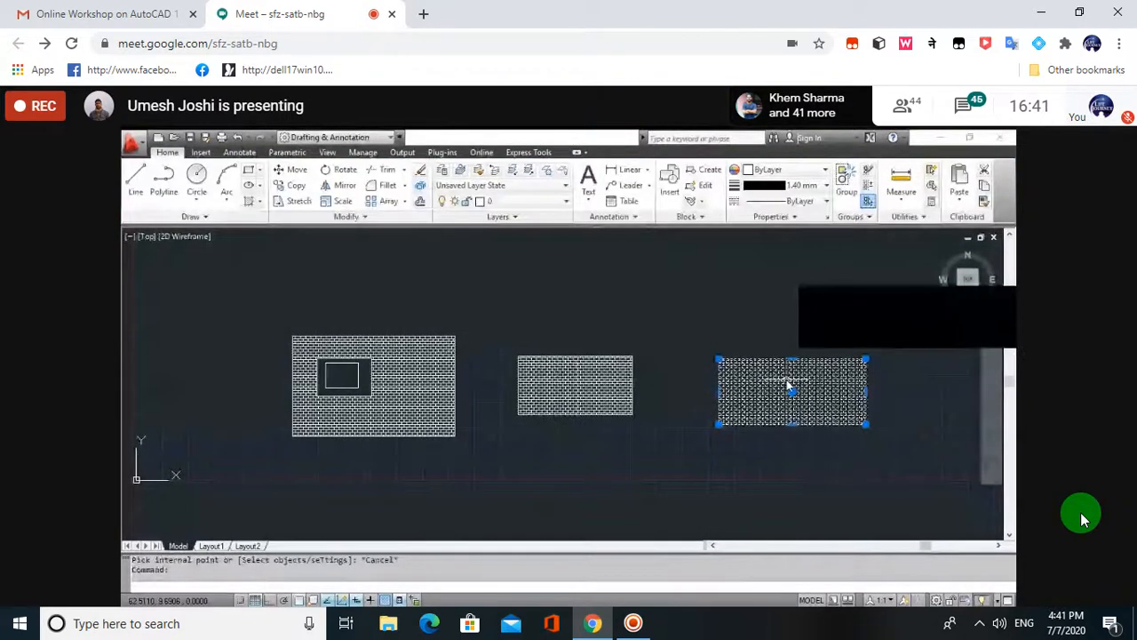
{"action": "mouse_move", "coordinate": [915, 382]}
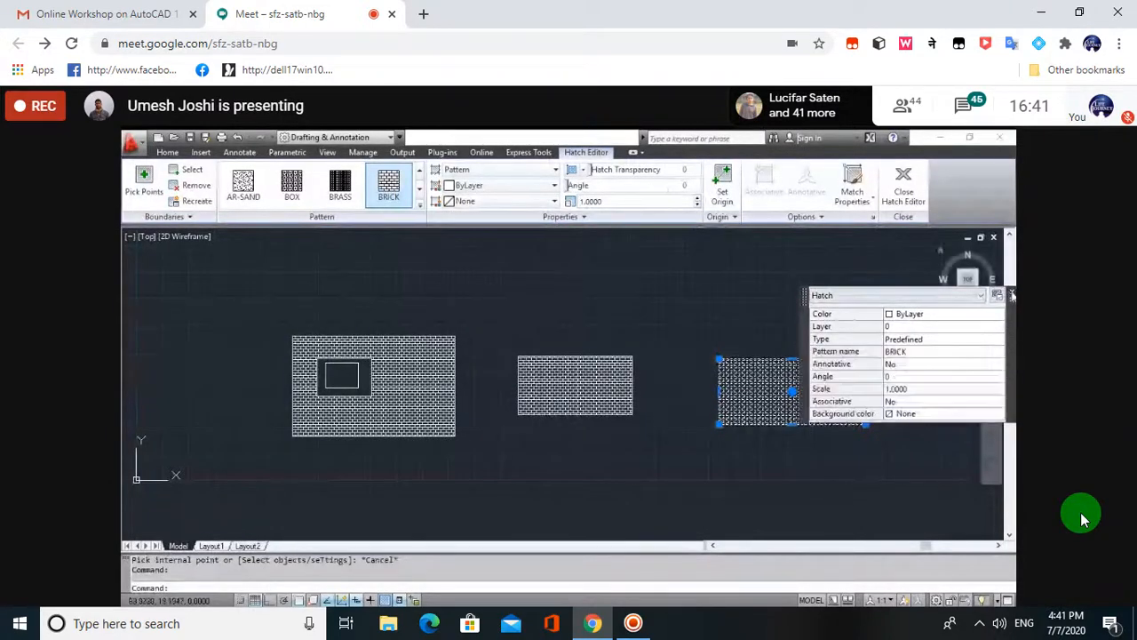
- Clear the selection and zoom to view the three nested rectangles with only the outer band bricked
{"action": "key", "text": "Escape"}
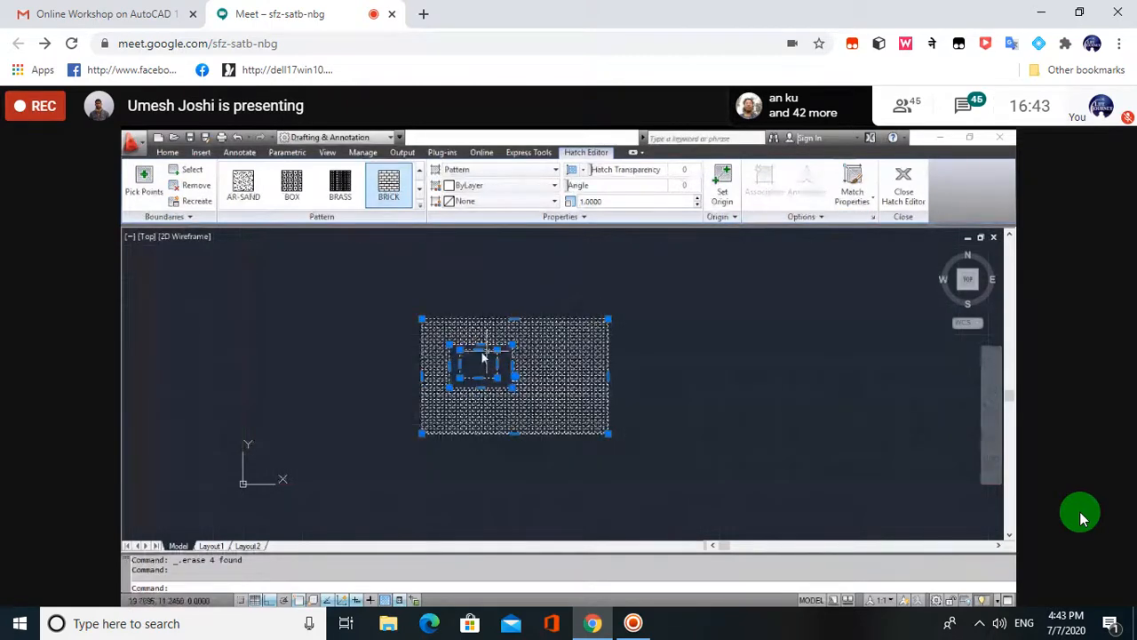
{"action": "key", "text": "Escape"}
{"action": "scroll", "coordinate": [482, 355], "scroll_direction": "up", "scroll_amount": 2}
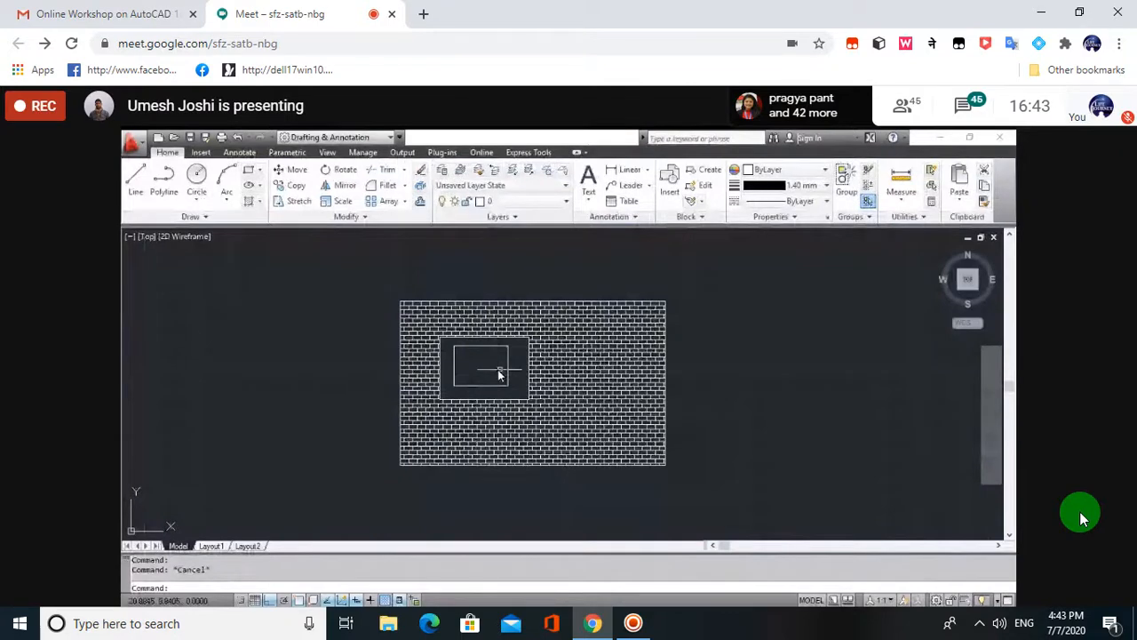
{"action": "scroll", "coordinate": [485, 375], "scroll_direction": "up", "scroll_amount": 3}
{"action": "scroll", "coordinate": [461, 378], "scroll_direction": "down", "scroll_amount": 2}
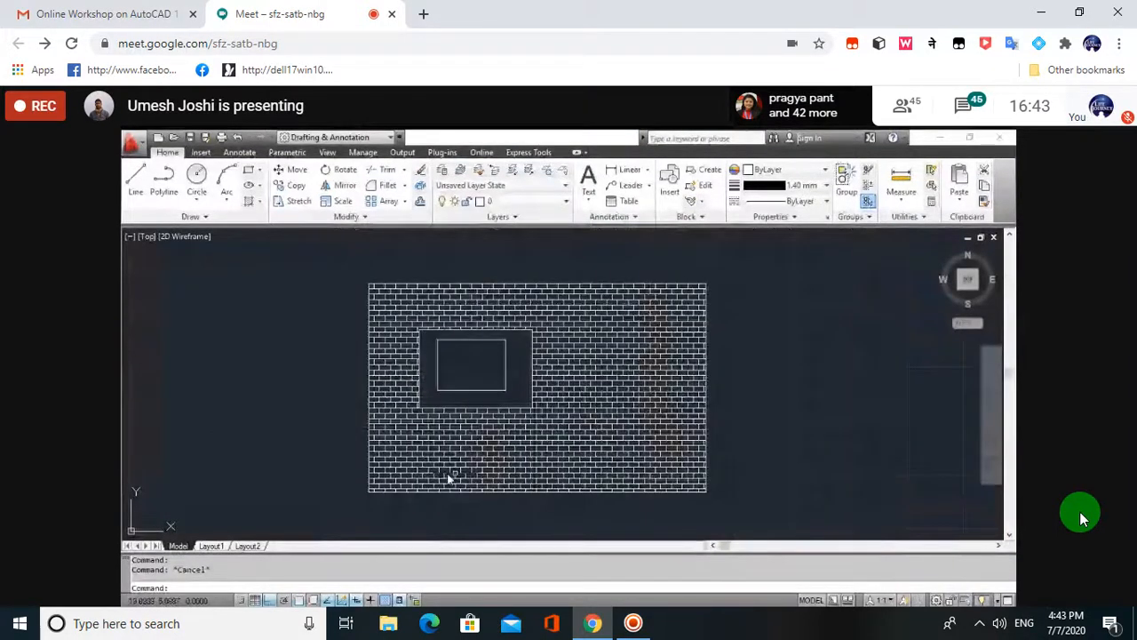
- Set the brick hatch's Island Detection to Normal and view the result
{"action": "left_click", "coordinate": [613, 388]}
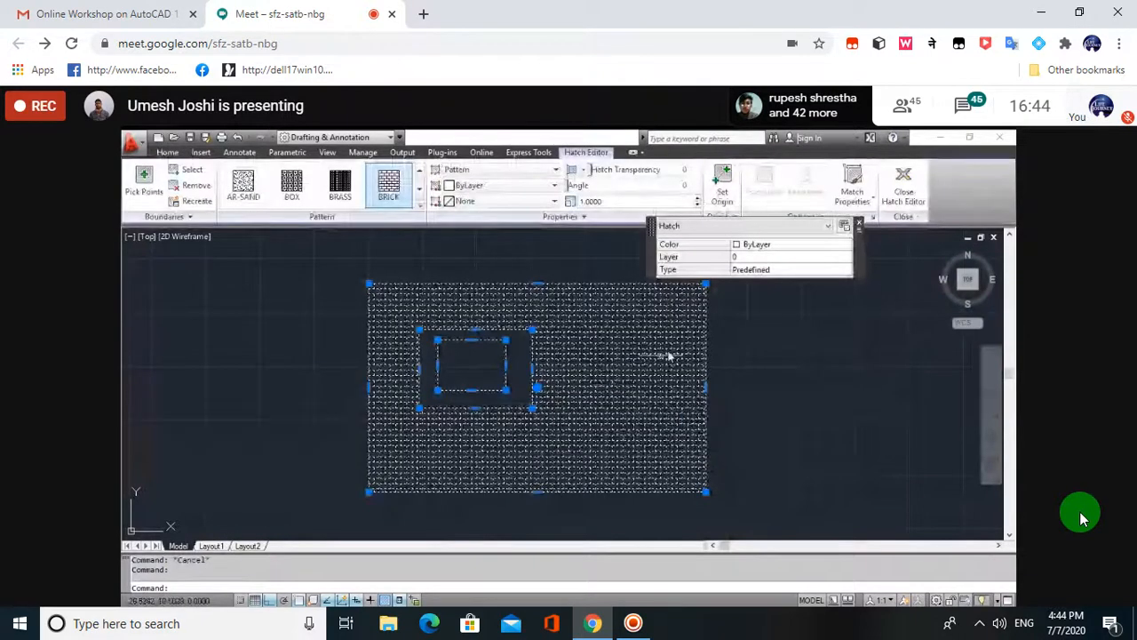
{"action": "mouse_move", "coordinate": [859, 224]}
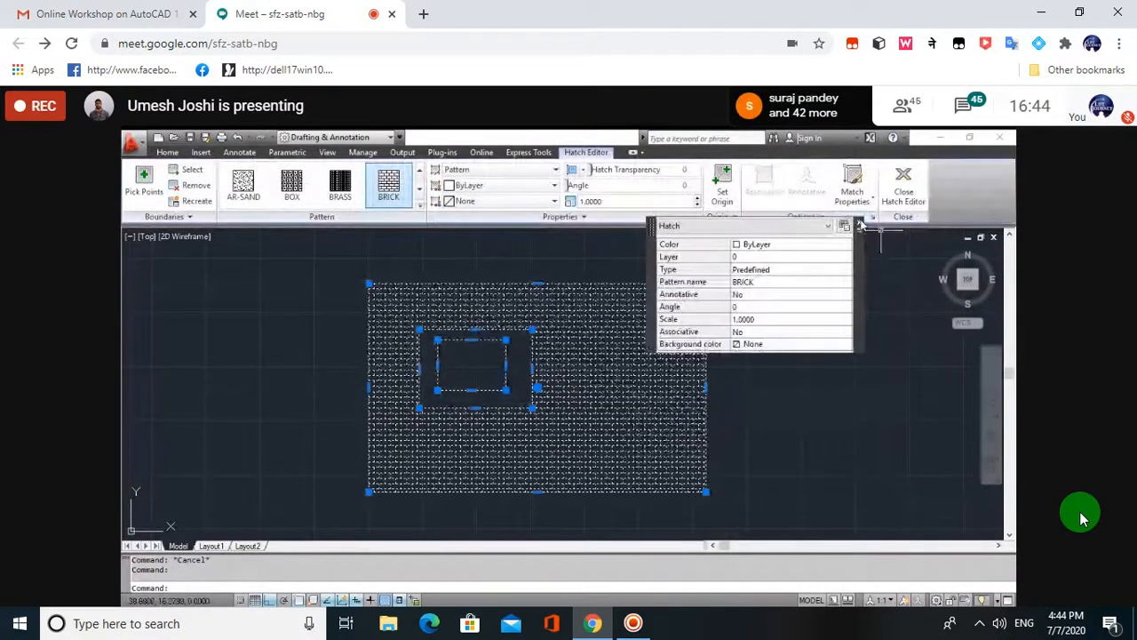
{"action": "left_click", "coordinate": [826, 216]}
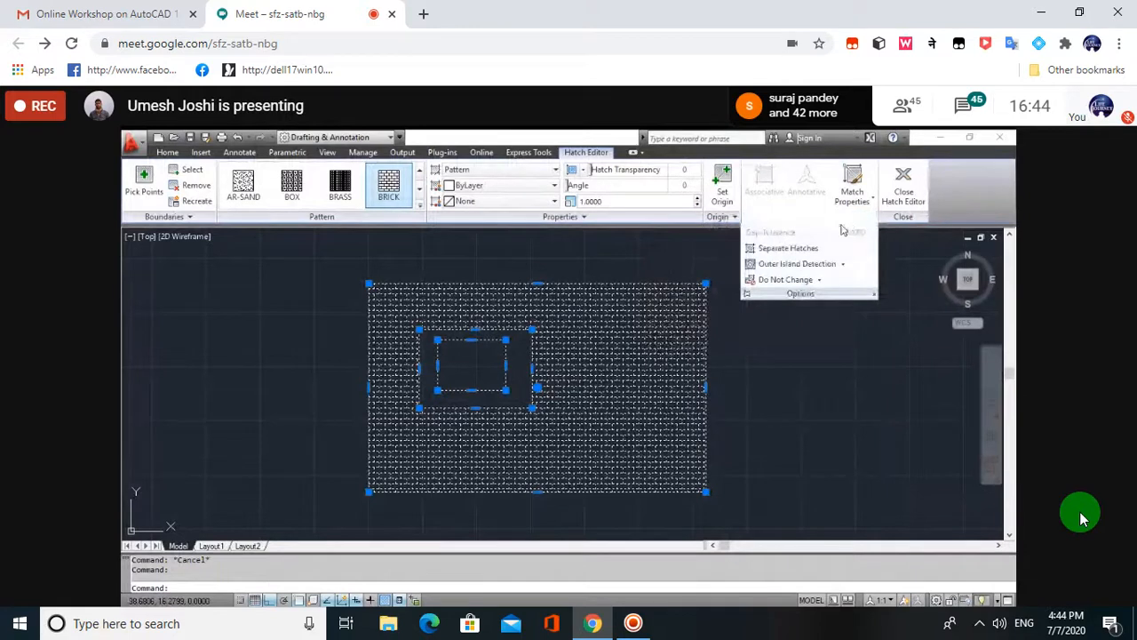
{"action": "left_click", "coordinate": [810, 267]}
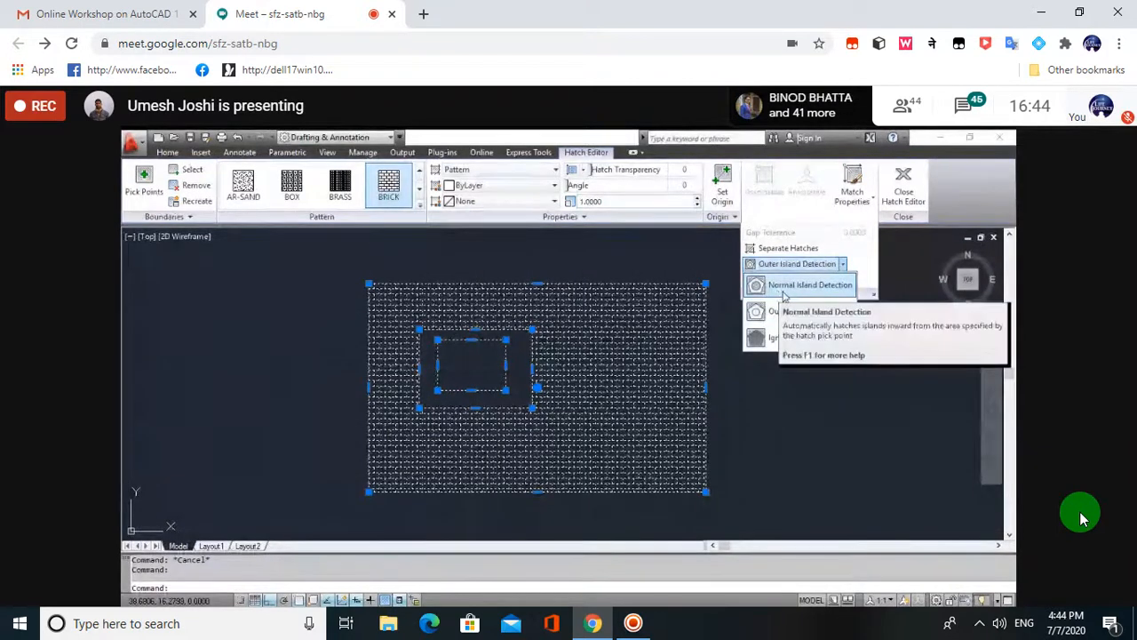
{"action": "left_click", "coordinate": [786, 293]}
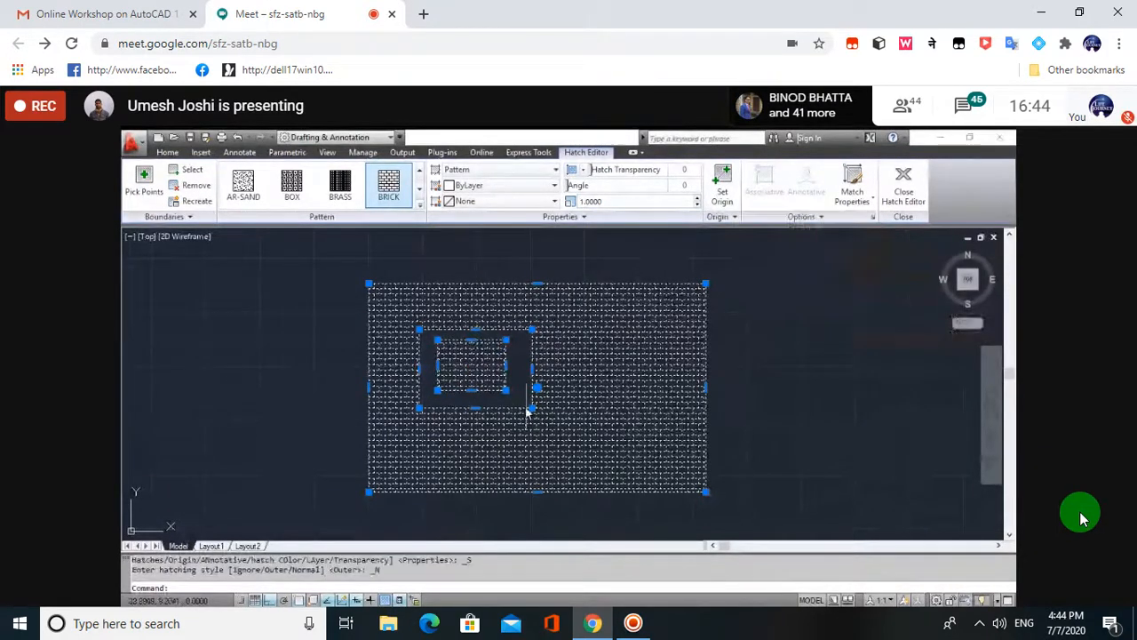
{"action": "key", "text": "Escape"}
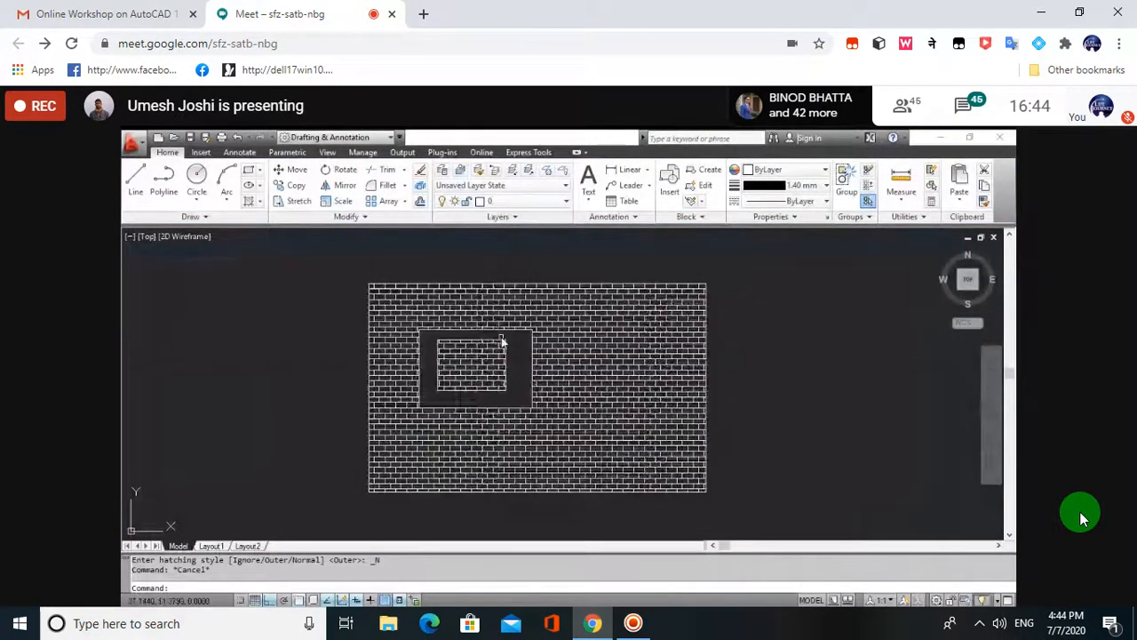
- Reselect the brick hatch and switch its Island Detection to Outer
{"action": "left_click", "coordinate": [622, 315]}
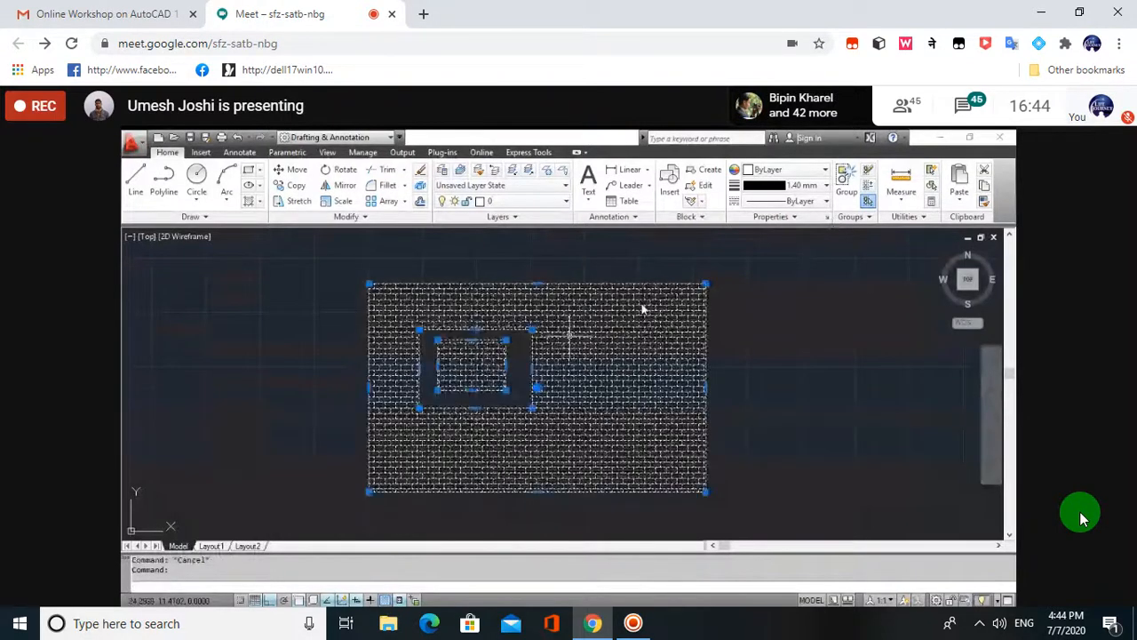
{"action": "left_click", "coordinate": [830, 218]}
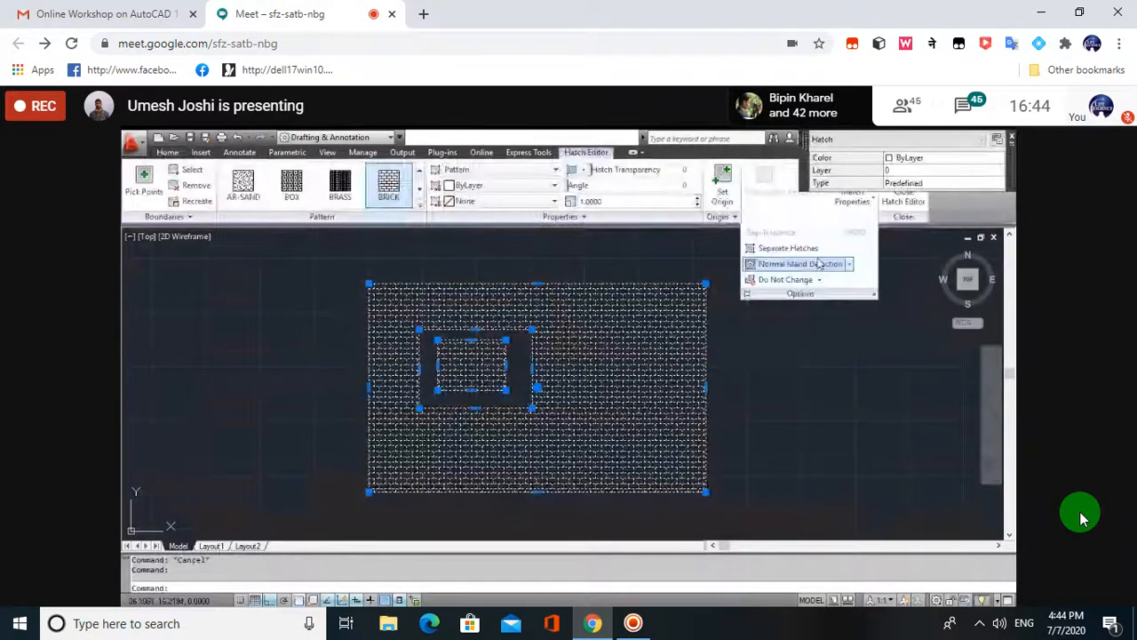
{"action": "left_click", "coordinate": [818, 264]}
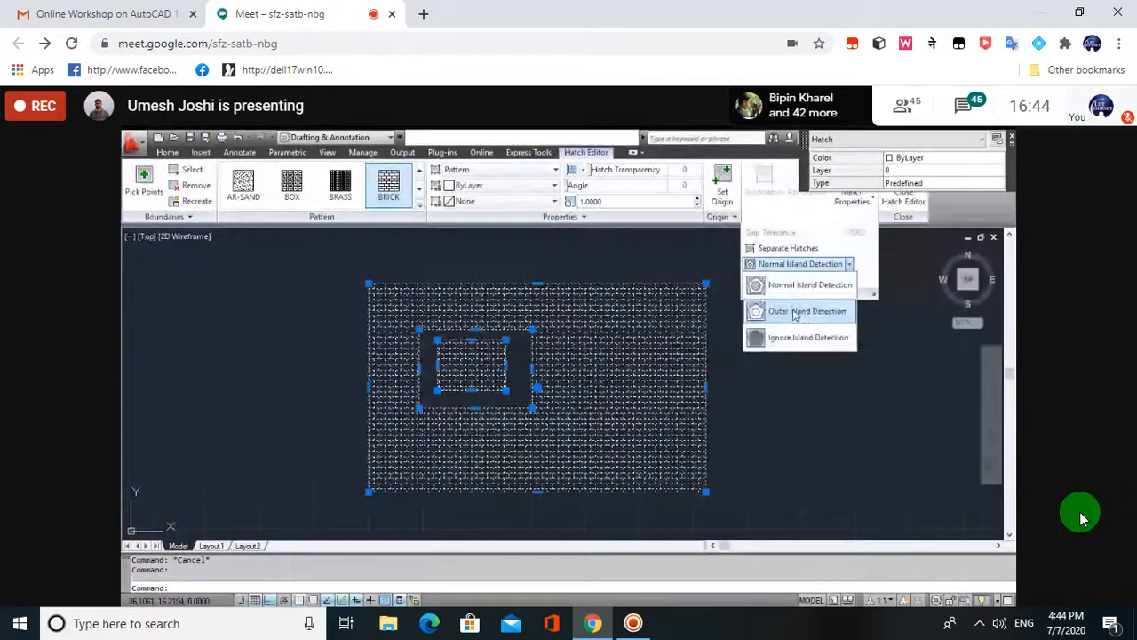
{"action": "left_click", "coordinate": [800, 312]}
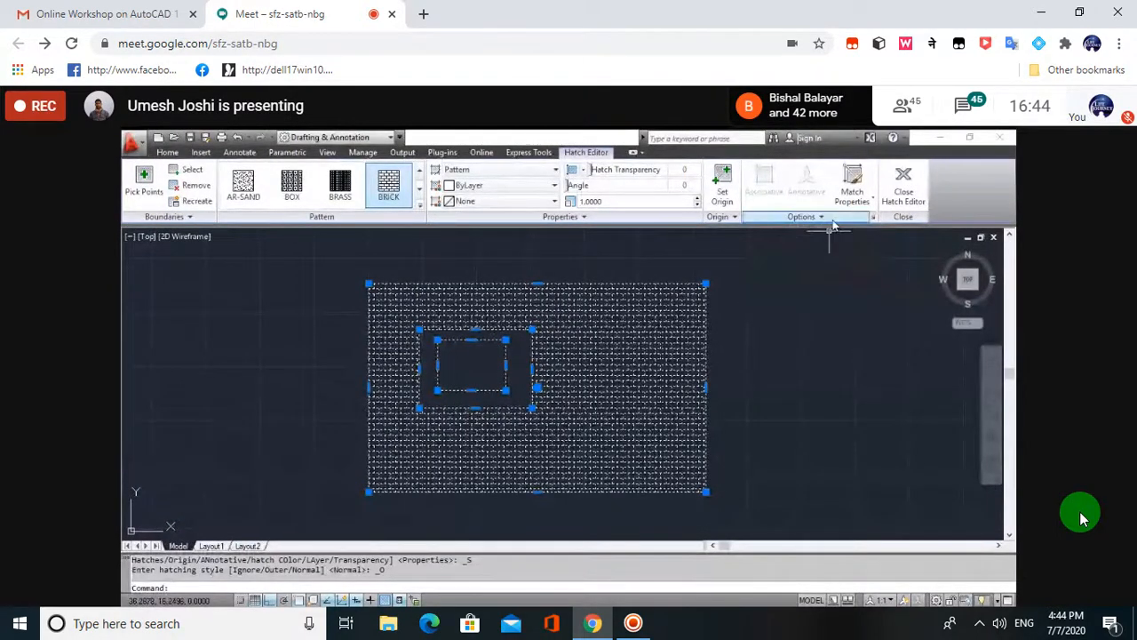
- Switch the hatch's Island Detection to Ignore so bricks fill all rectangles
{"action": "left_click", "coordinate": [833, 224]}
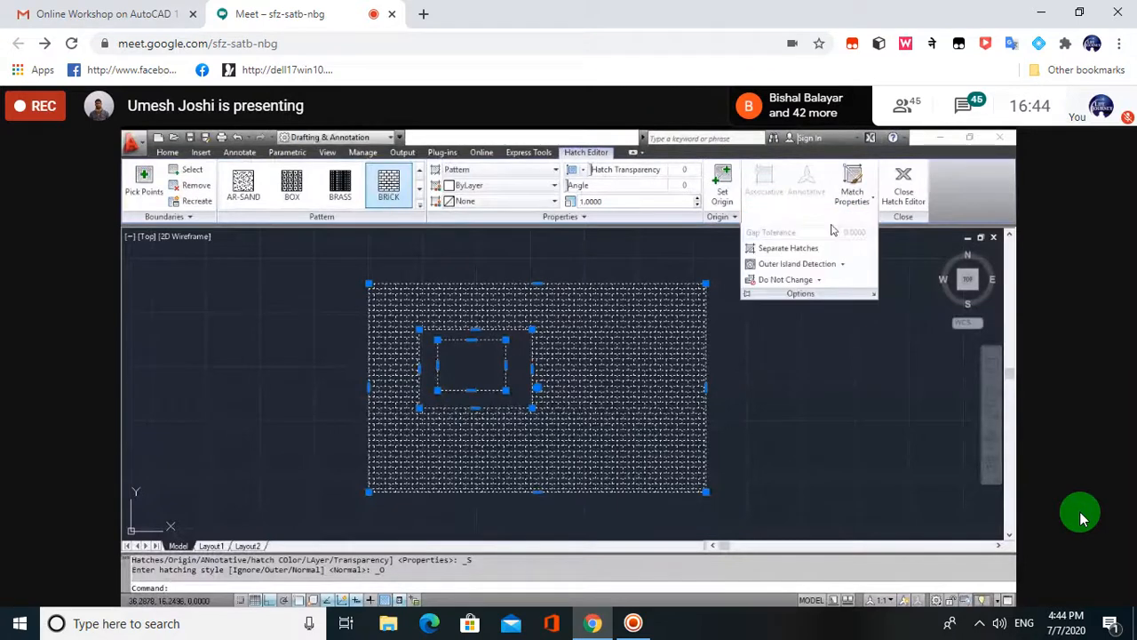
{"action": "left_click", "coordinate": [844, 269]}
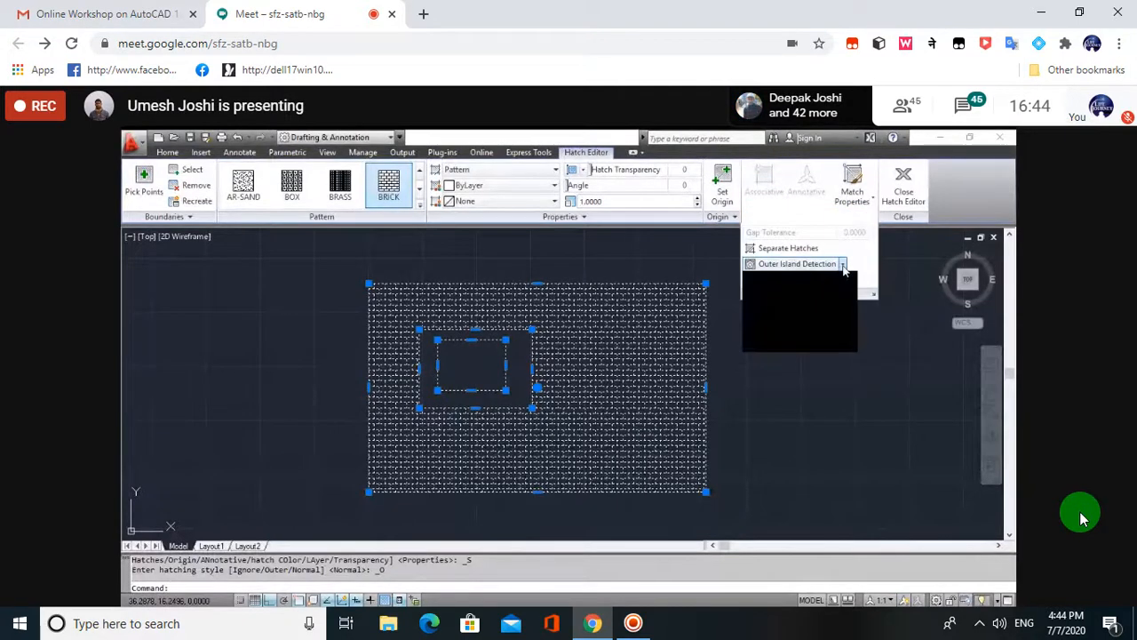
{"action": "left_click", "coordinate": [809, 336]}
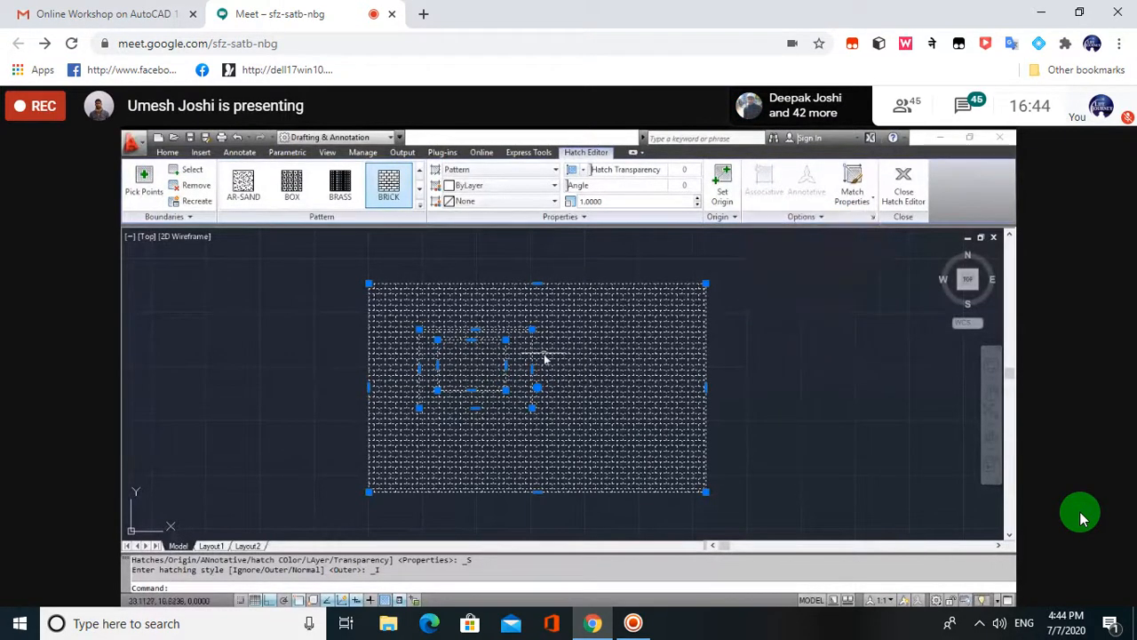
{"action": "right_click", "coordinate": [545, 358]}
{"action": "key", "text": "Escape"}
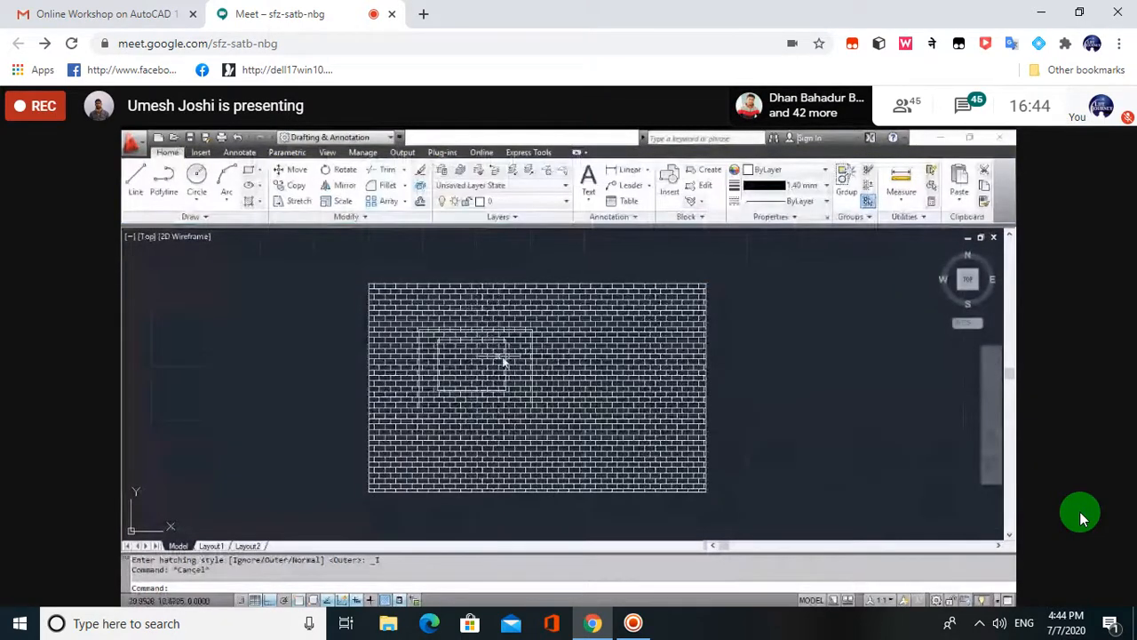
- Window-select the brick hatch and change its Island Detection from Ignore to Normal, then Outer
{"action": "scroll", "coordinate": [504, 359], "scroll_direction": "up", "scroll_amount": 4}
{"action": "left_click", "coordinate": [471, 392]}
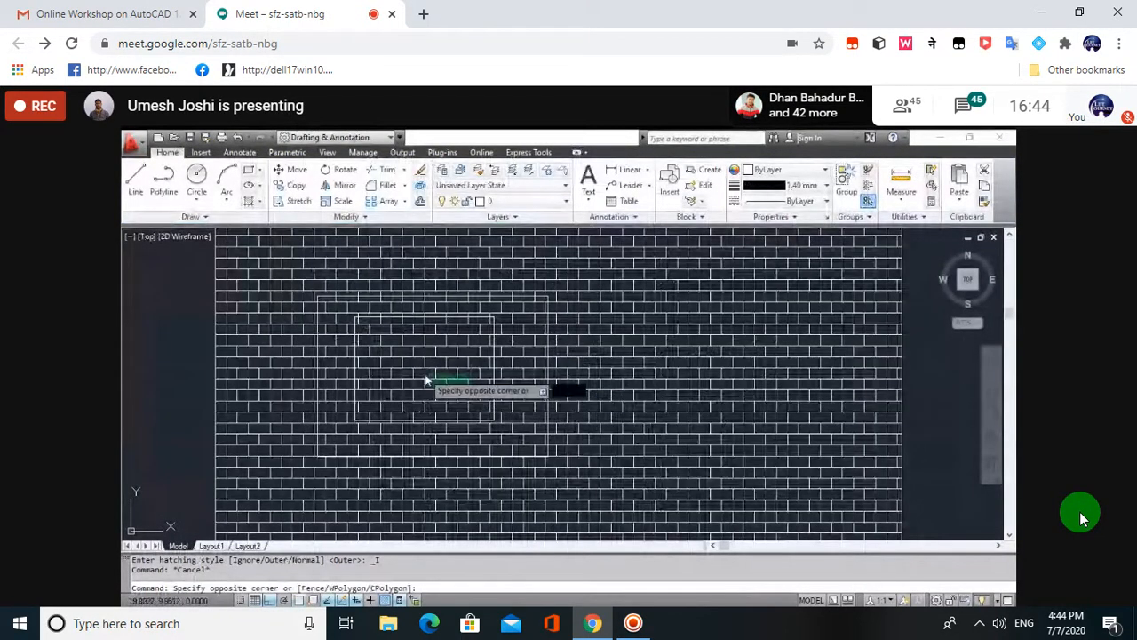
{"action": "left_click", "coordinate": [533, 348]}
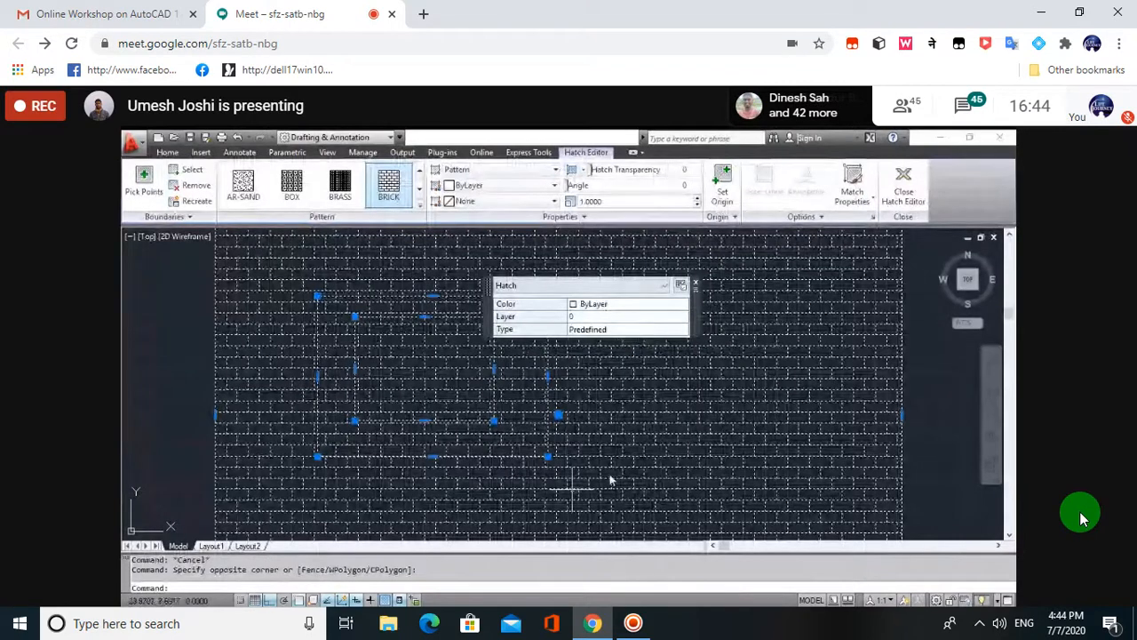
{"action": "left_click", "coordinate": [817, 217]}
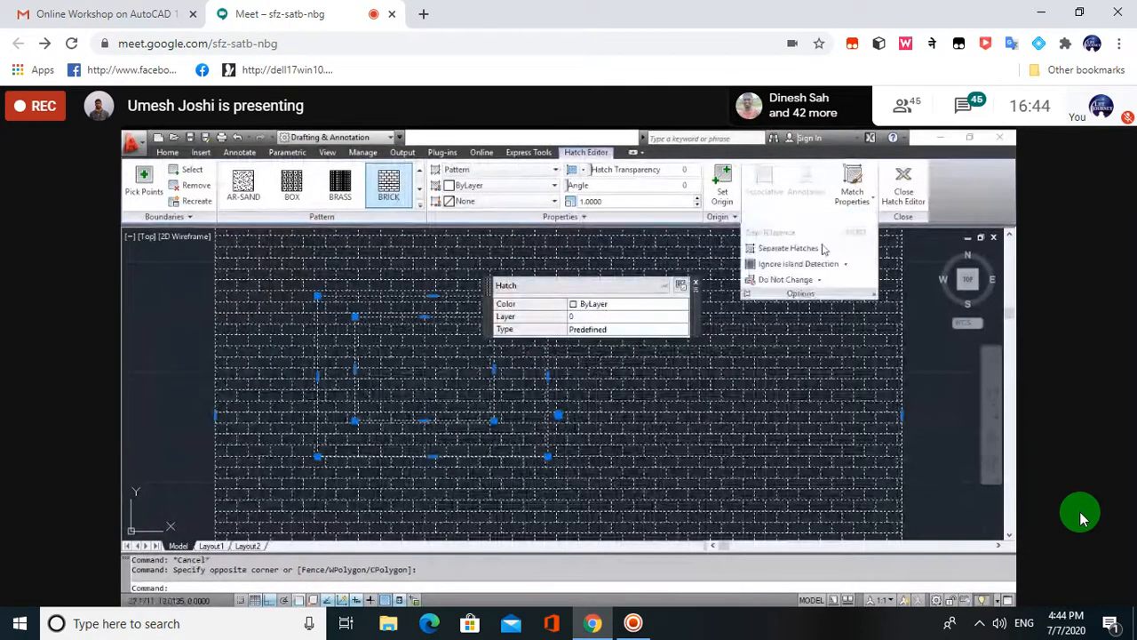
{"action": "left_click", "coordinate": [847, 264]}
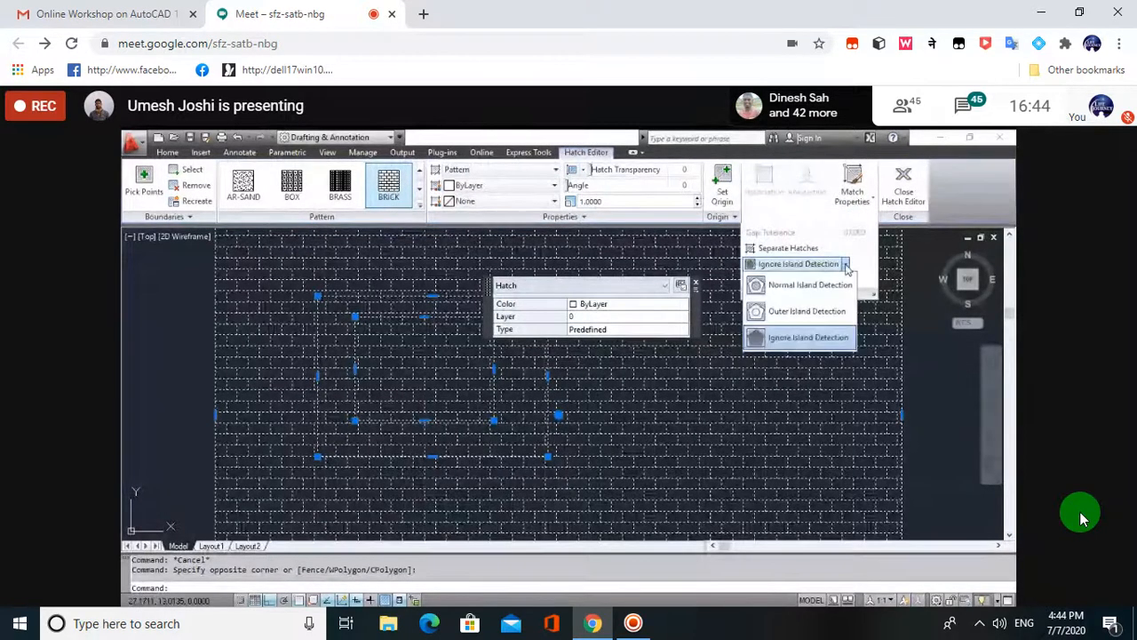
{"action": "left_click", "coordinate": [805, 285]}
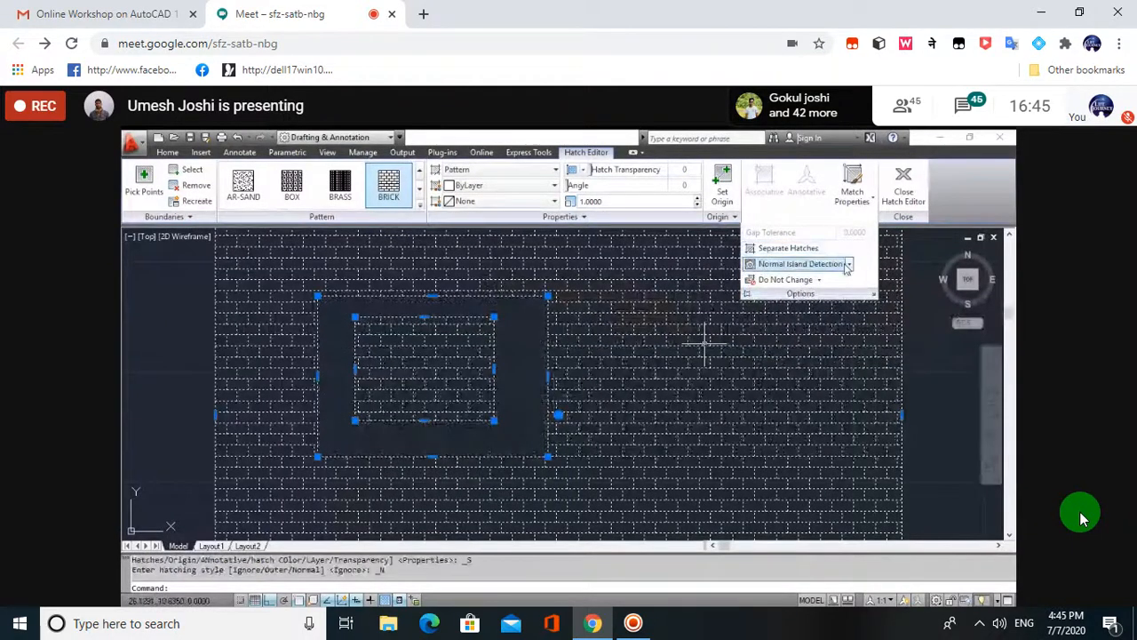
{"action": "left_click", "coordinate": [799, 263]}
{"action": "left_click", "coordinate": [798, 311]}
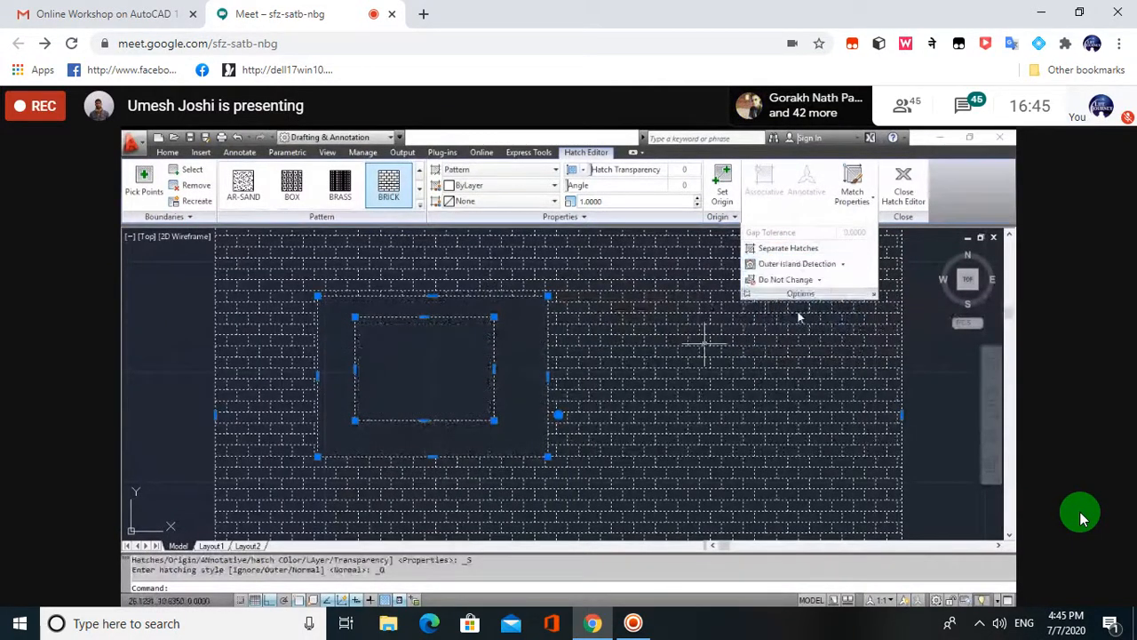
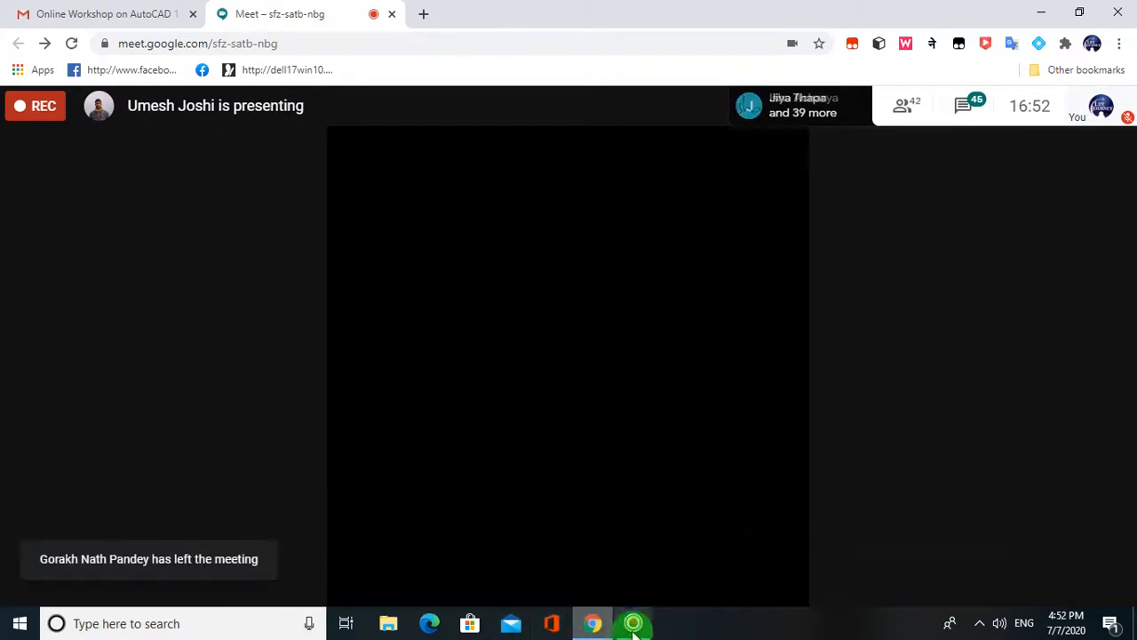
- Show the ZD Soft Screen Recorder's window preview from the taskbar, ready to stop recording
{"action": "mouse_move", "coordinate": [634, 627]}
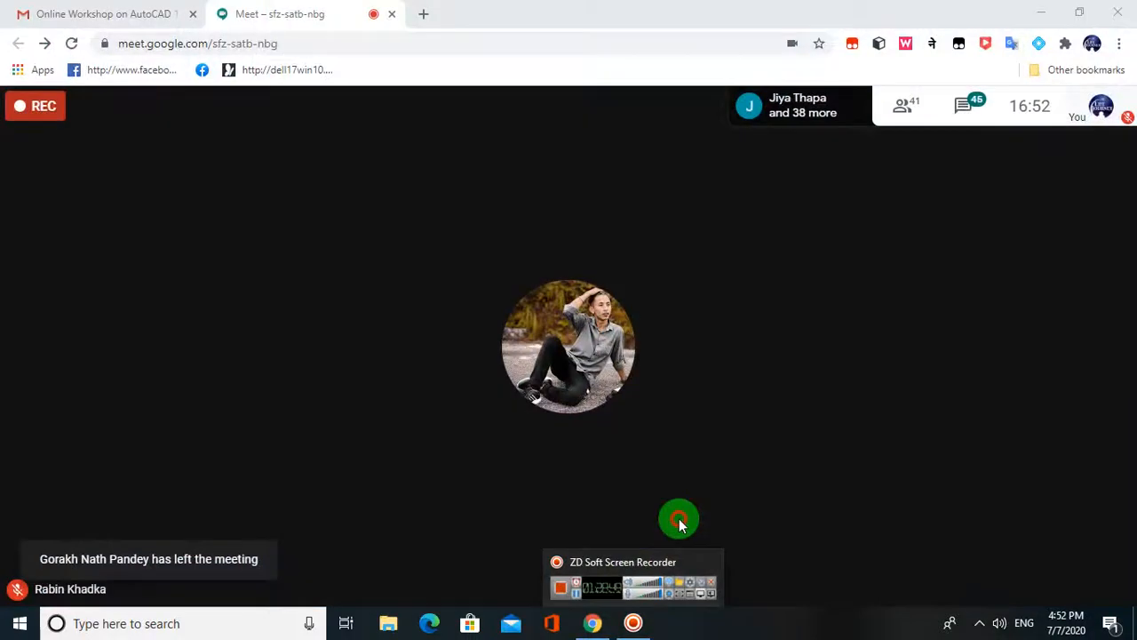
{"action": "mouse_move", "coordinate": [589, 614]}
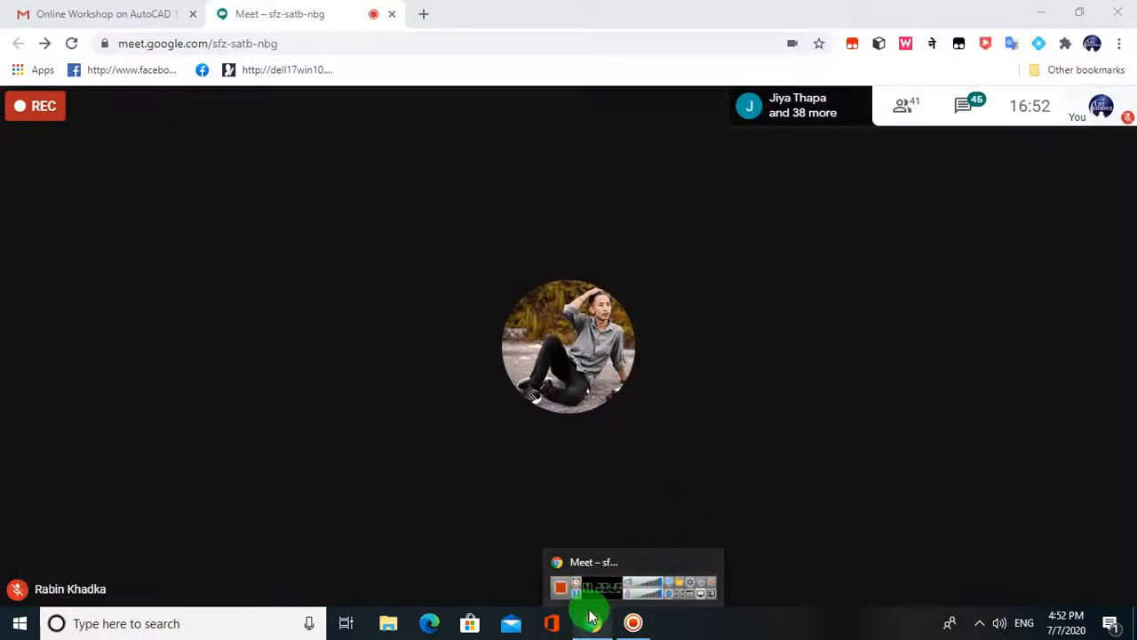